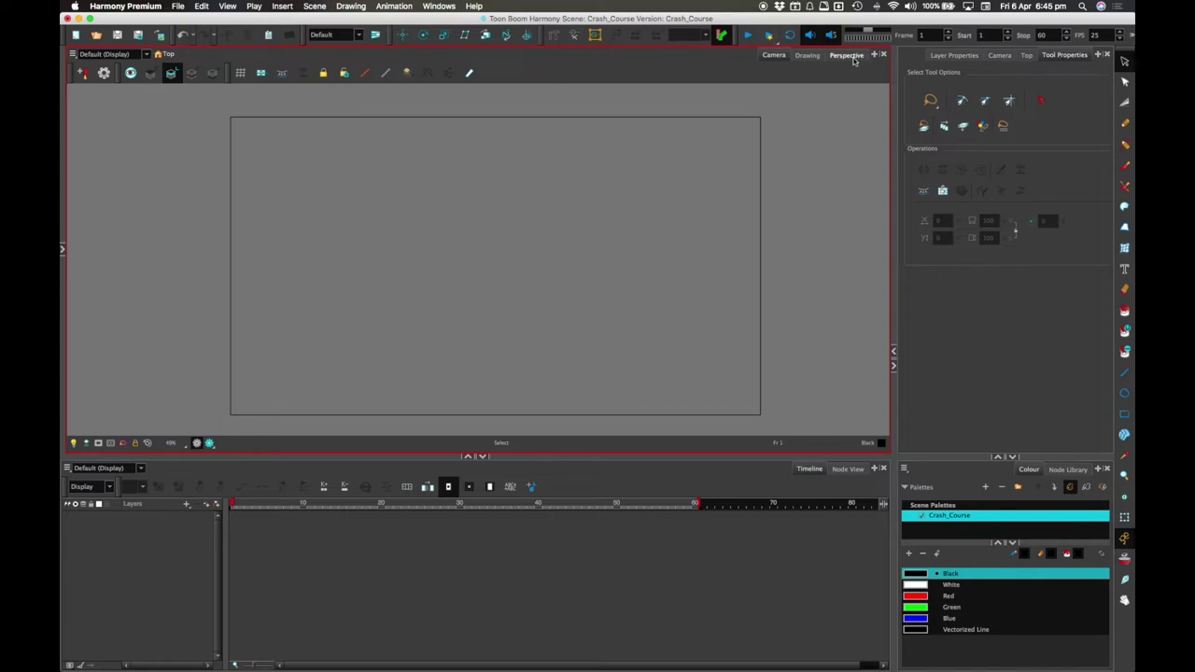
# Step: Resize the workspace panels to widen the Camera view and Timeline, shorten the Timeline and make the Colour view taller
pyautogui.moveTo(896, 336); pyautogui.dragTo(926, 320)
pyautogui.moveTo(774, 456)
pyautogui.mouseDown()
pyautogui.moveTo(775, 405)
pyautogui.moveTo(784, 461)
pyautogui.mouseUp()
pyautogui.click(953, 457)
pyautogui.moveTo(953, 456)
pyautogui.mouseDown()
pyautogui.moveTo(959, 420)
pyautogui.moveTo(962, 442)
pyautogui.mouseUp()
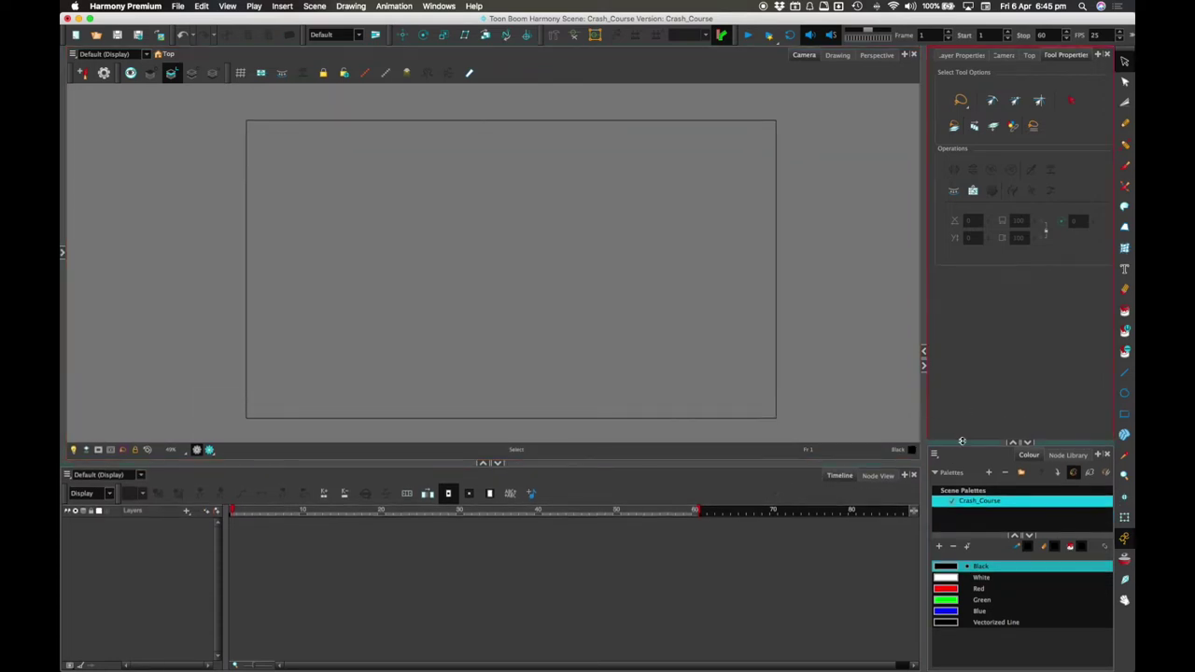
# Step: Undock the Node Library view as a floating window, dock it back beside Colour and show the Colour view
pyautogui.moveTo(1029, 457)
pyautogui.mouseDown()
pyautogui.moveTo(685, 197)
pyautogui.moveTo(653, 208)
pyautogui.moveTo(591, 197)
pyautogui.moveTo(624, 208)
pyautogui.moveTo(662, 194)
pyautogui.moveTo(410, 199)
pyautogui.moveTo(436, 227)
pyautogui.moveTo(784, 233)
pyautogui.moveTo(954, 427)
pyautogui.moveTo(1051, 456)
pyautogui.mouseUp()
pyautogui.click(1051, 456)
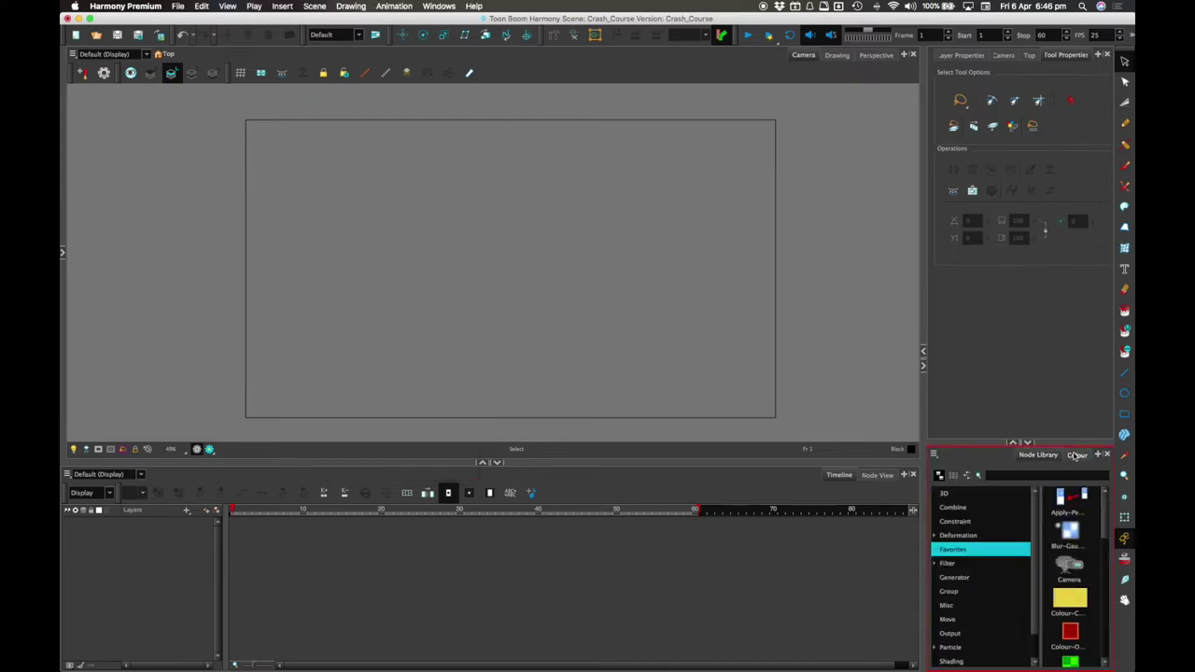
pyautogui.moveTo(1051, 458); pyautogui.dragTo(627, 293)
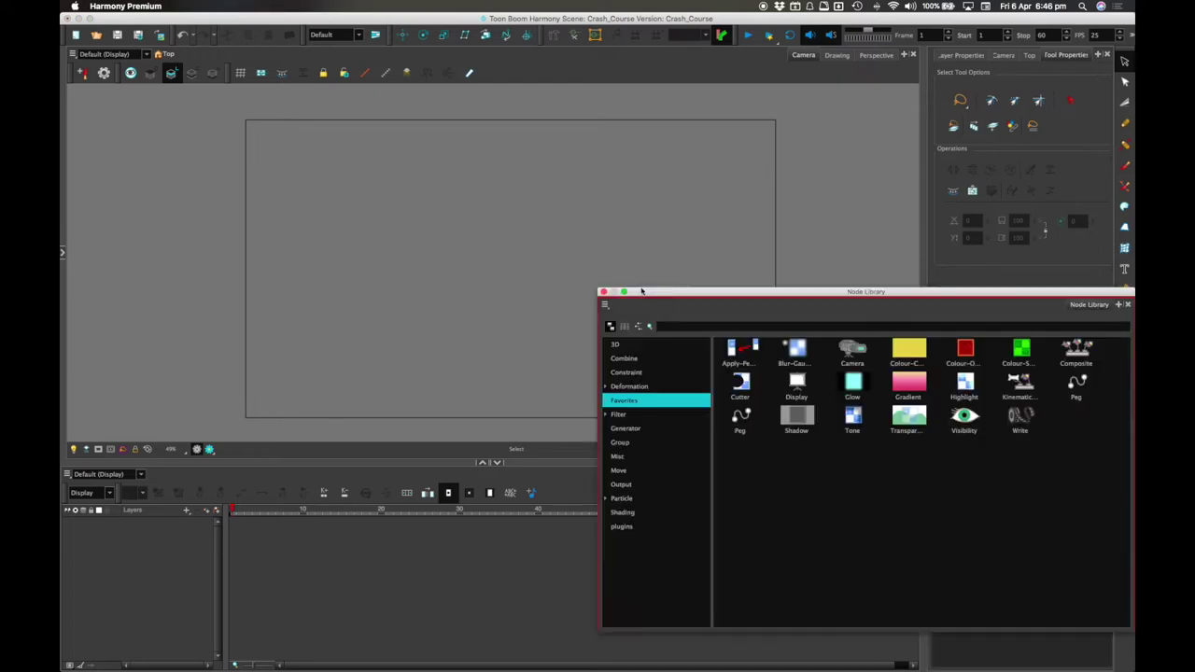
pyautogui.moveTo(945, 290); pyautogui.dragTo(522, 239)
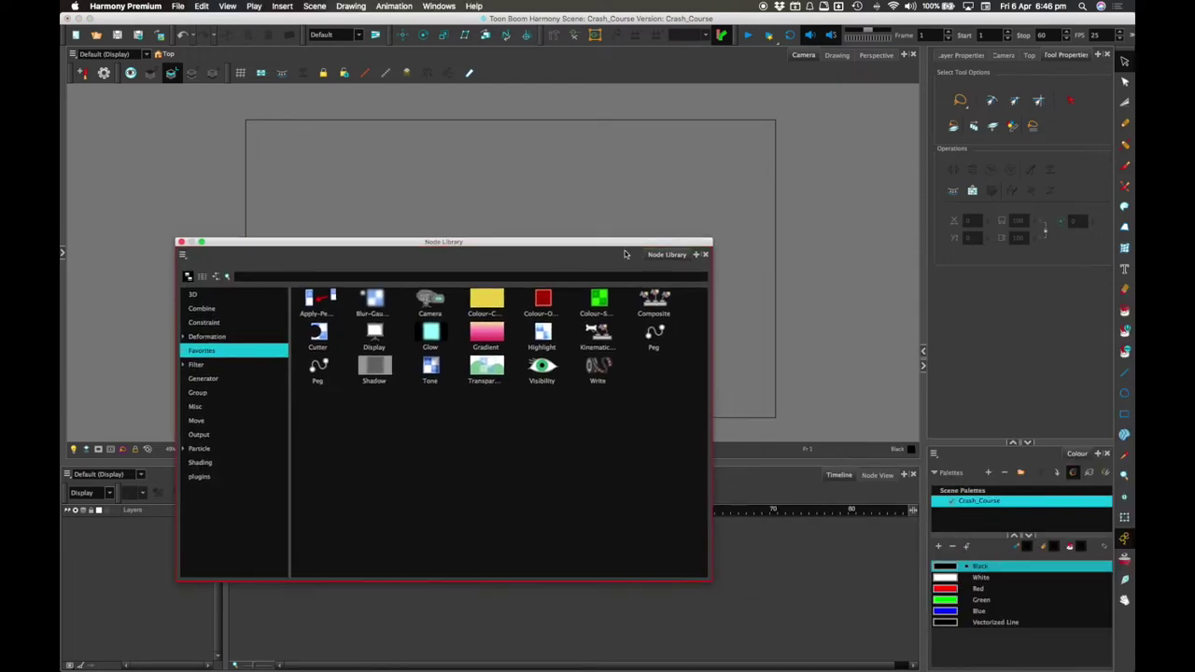
pyautogui.moveTo(657, 255); pyautogui.dragTo(1080, 454)
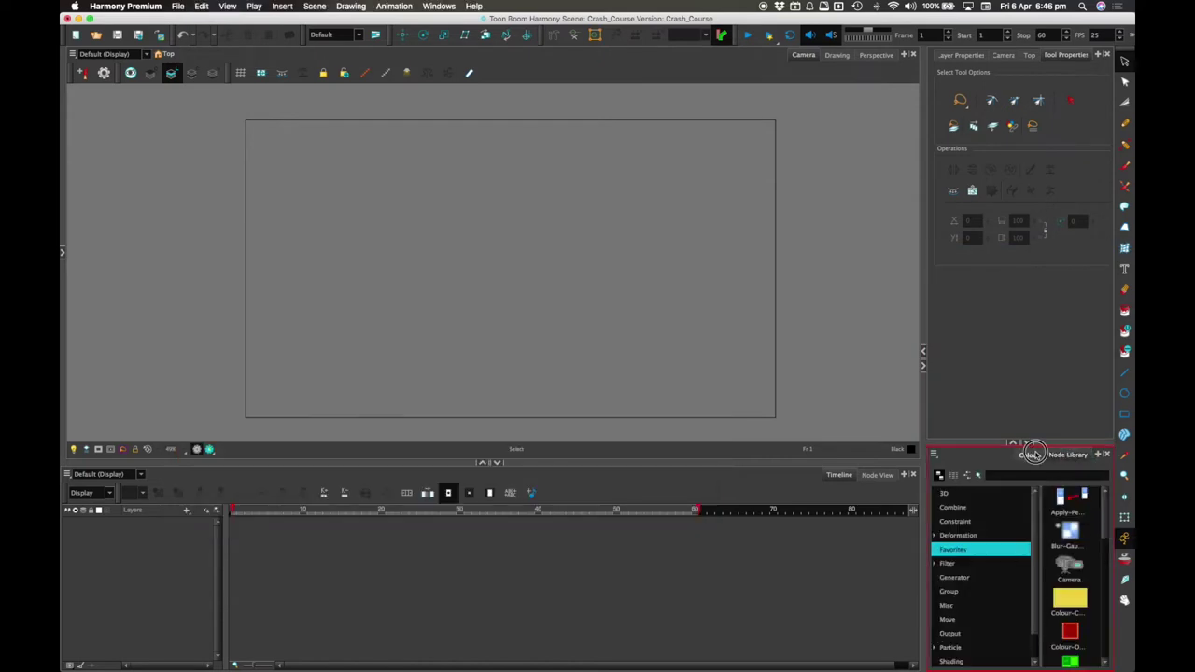
pyautogui.click(1029, 455)
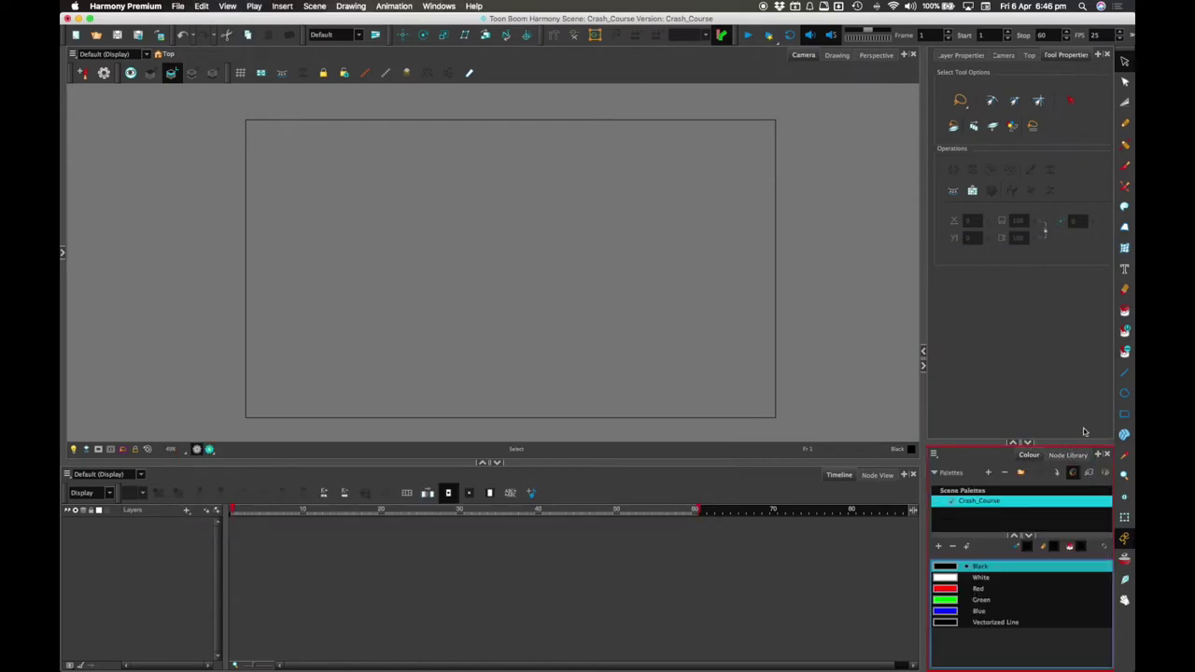
# Step: Widen the Tool Properties and Colour column and make the Camera view taller above the Timeline
pyautogui.moveTo(924, 166); pyautogui.dragTo(871, 166)
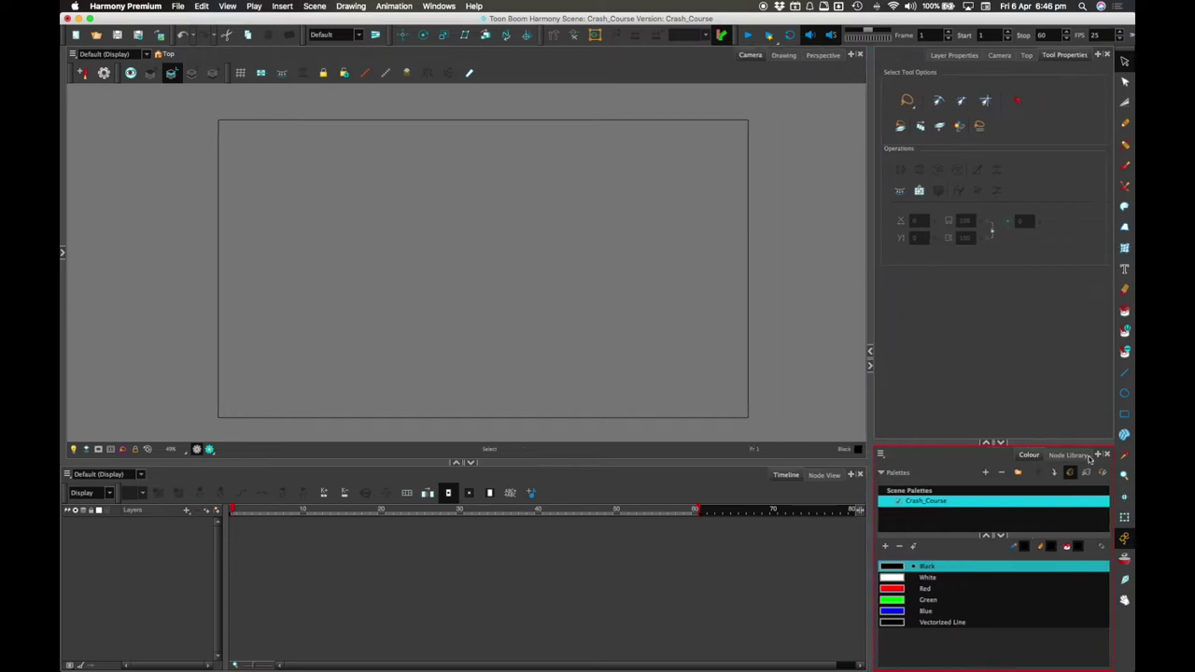
pyautogui.click(603, 442)
pyautogui.moveTo(599, 464); pyautogui.dragTo(607, 475)
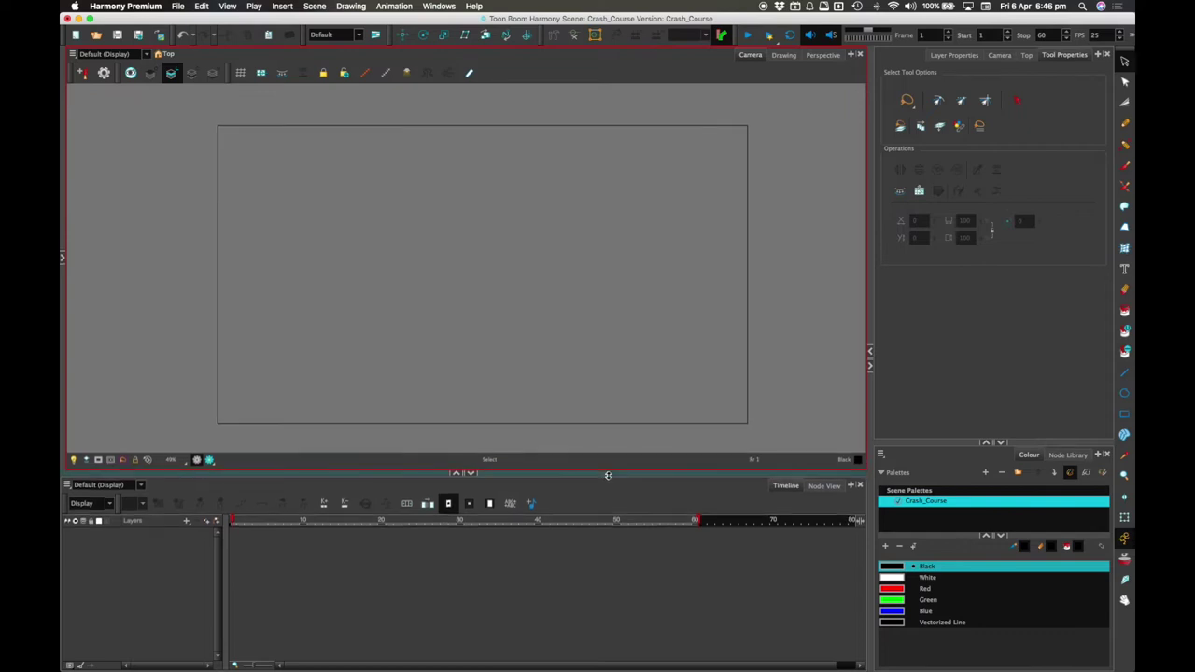
pyautogui.click(145, 7)
pyautogui.click(147, 7)
# Step: Zoom the Camera view in and out and pan it, using the Hand tool for the last move
pyautogui.scroll(1, 612, 277)
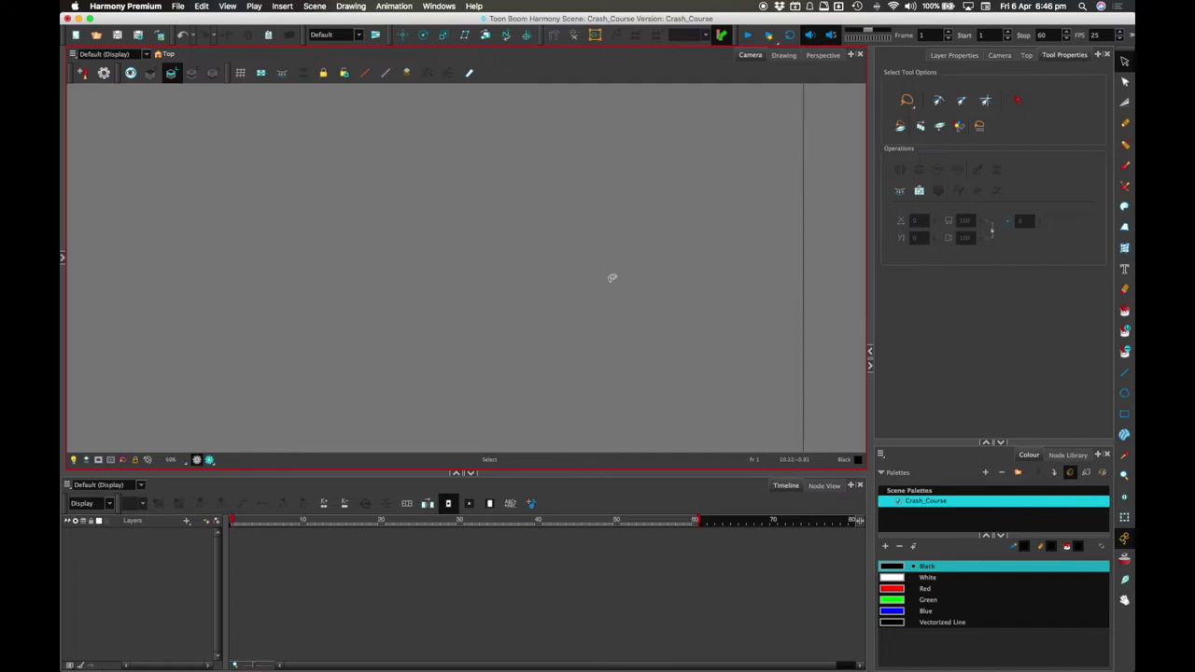
pyautogui.scroll(-2, 612, 277)
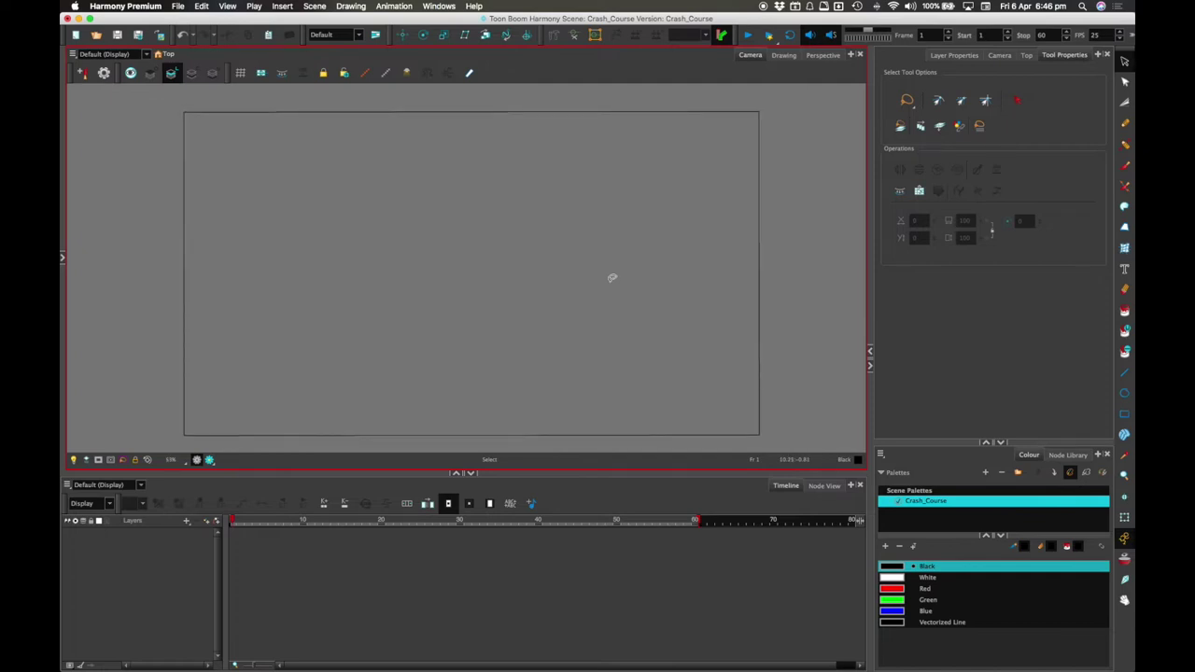
pyautogui.moveTo(582, 349); pyautogui.dragTo(631, 297)
pyautogui.scroll(-2, 640, 268)
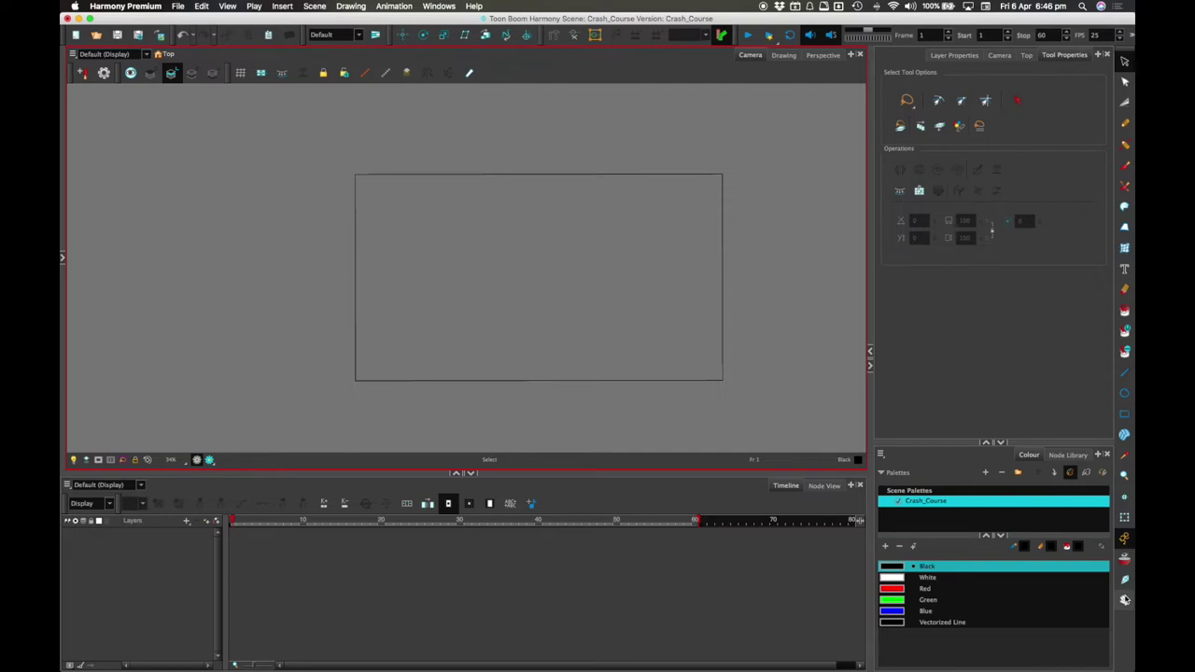
pyautogui.click(1124, 599)
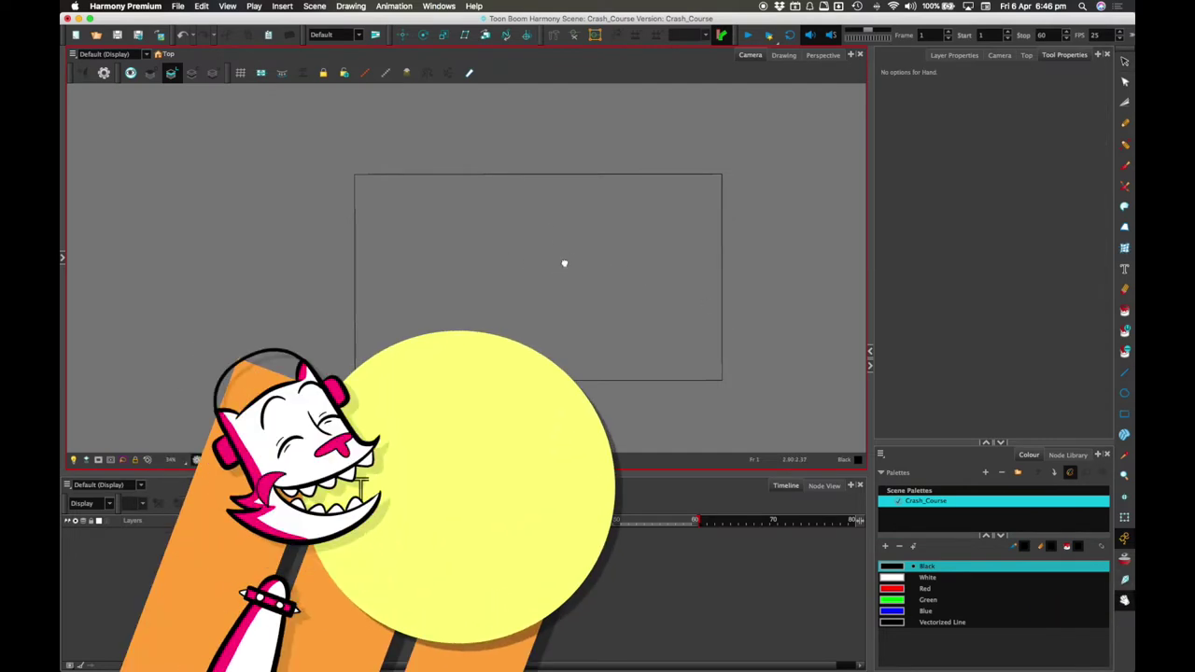
pyautogui.moveTo(564, 263)
pyautogui.mouseDown()
pyautogui.moveTo(535, 307)
pyautogui.moveTo(594, 346)
pyautogui.moveTo(659, 267)
pyautogui.moveTo(655, 307)
pyautogui.moveTo(656, 283)
pyautogui.moveTo(627, 299)
pyautogui.mouseUp()
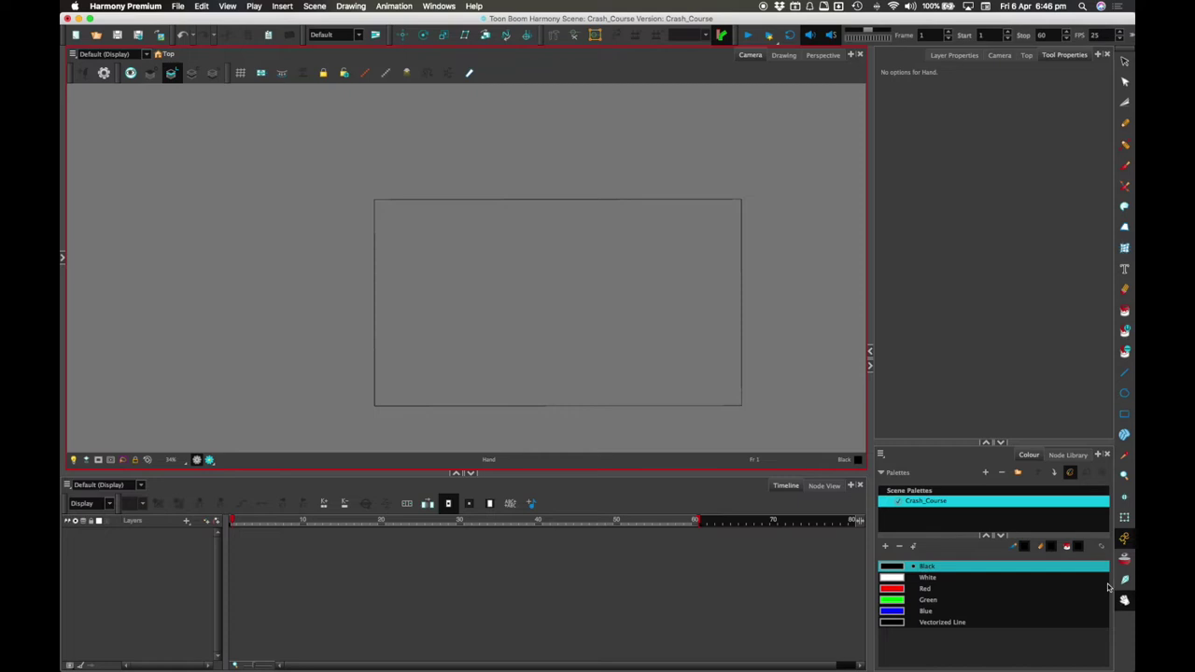
# Step: Rotate the Camera view and reset it
pyautogui.hotkey('alt', 's')
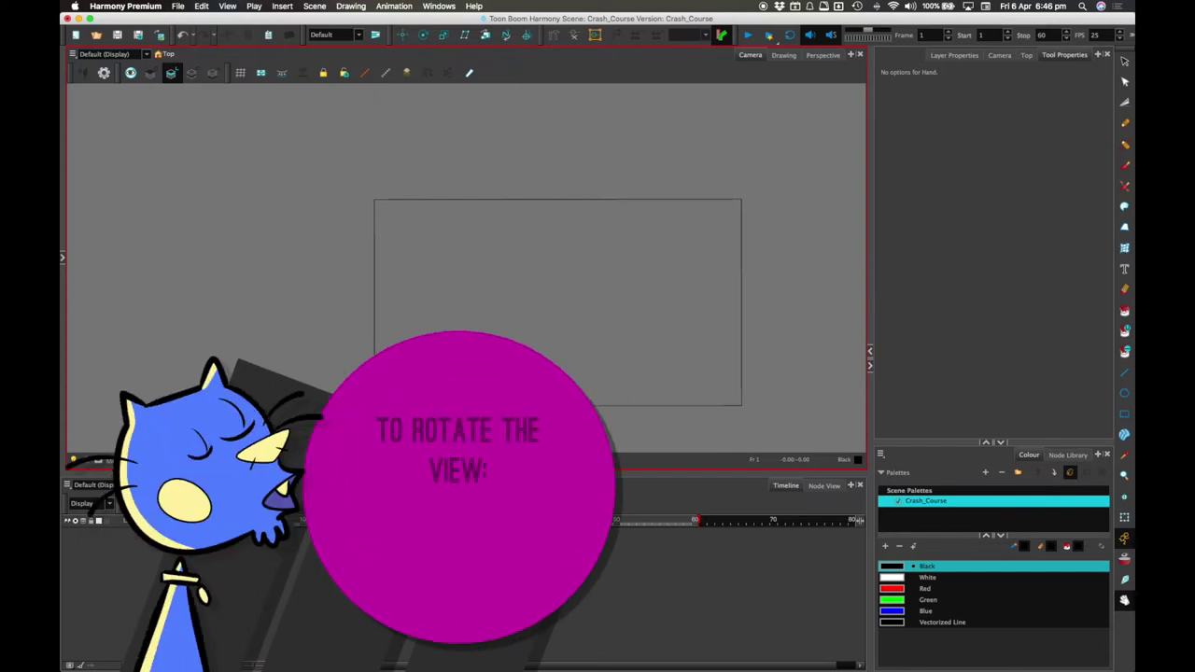
pyautogui.press('alt+super')
pyautogui.press('alt+super')
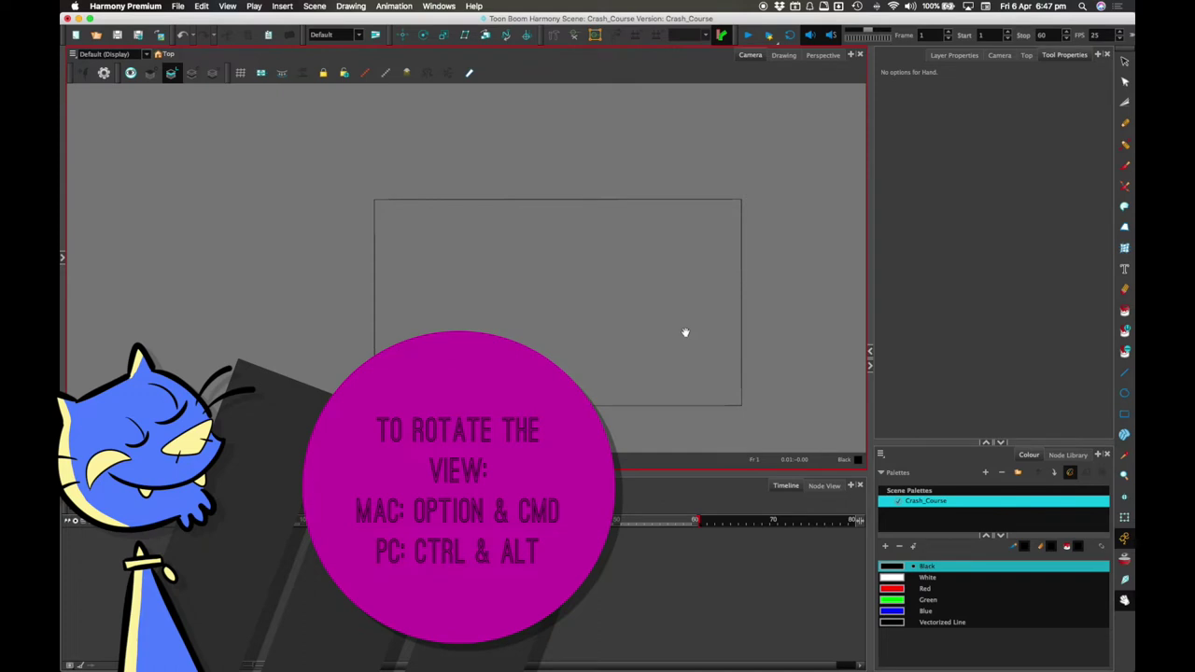
pyautogui.press('alt+super')
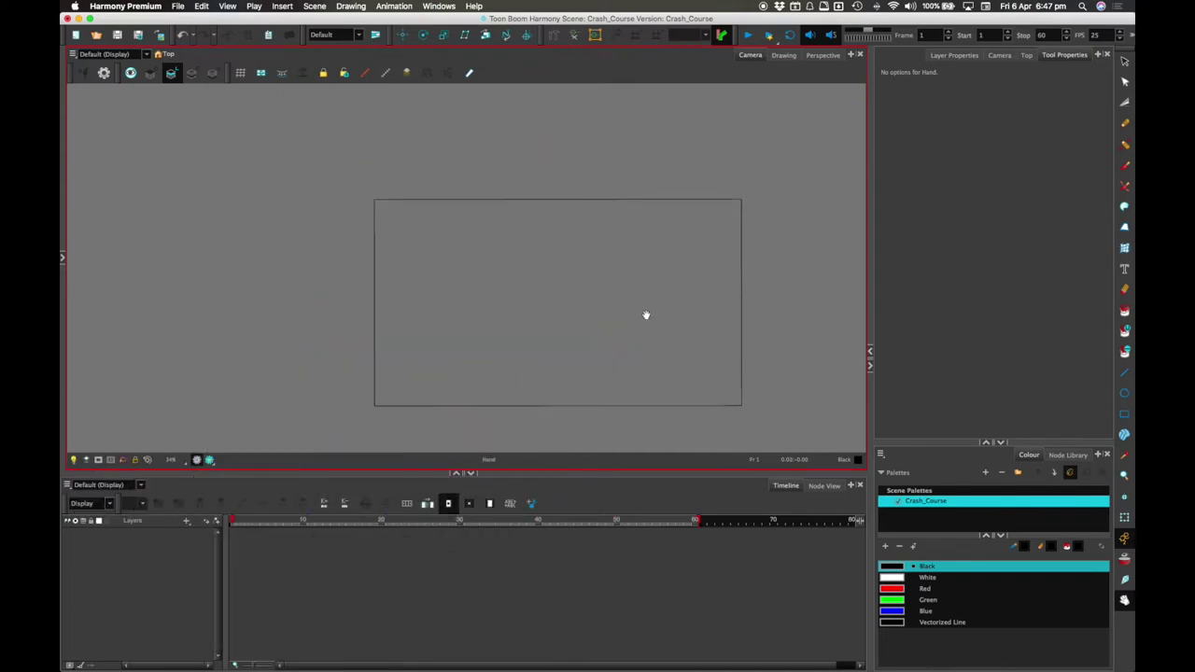
pyautogui.press('alt+super')
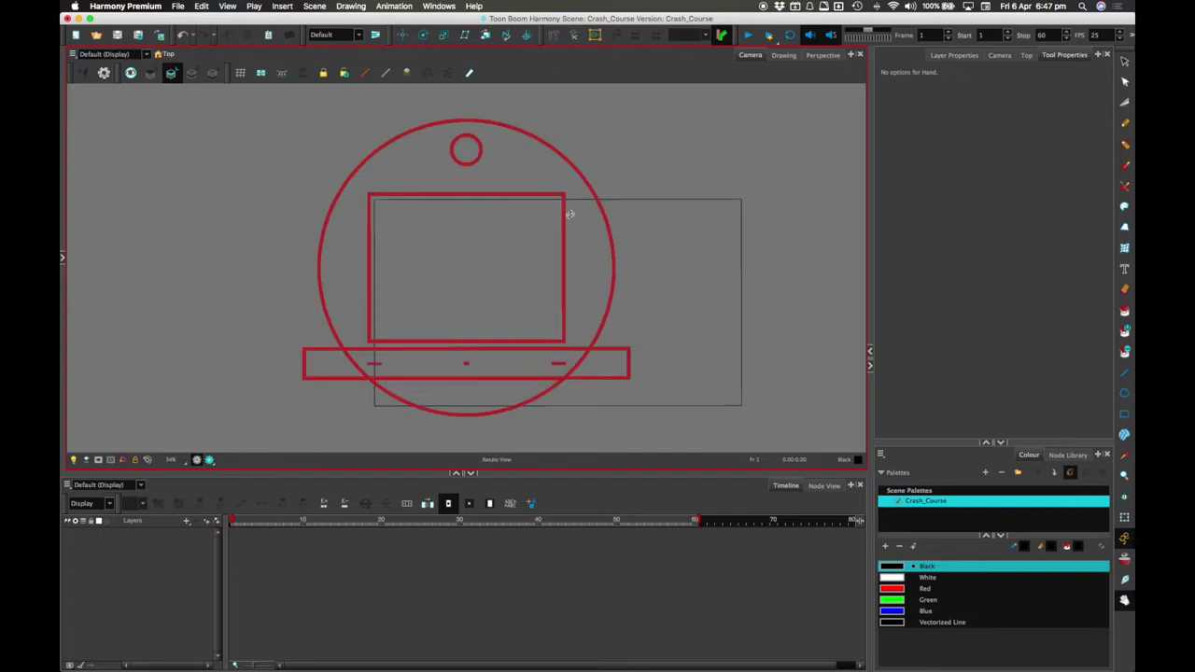
pyautogui.moveTo(622, 333); pyautogui.dragTo(619, 267)
pyautogui.click(147, 460)
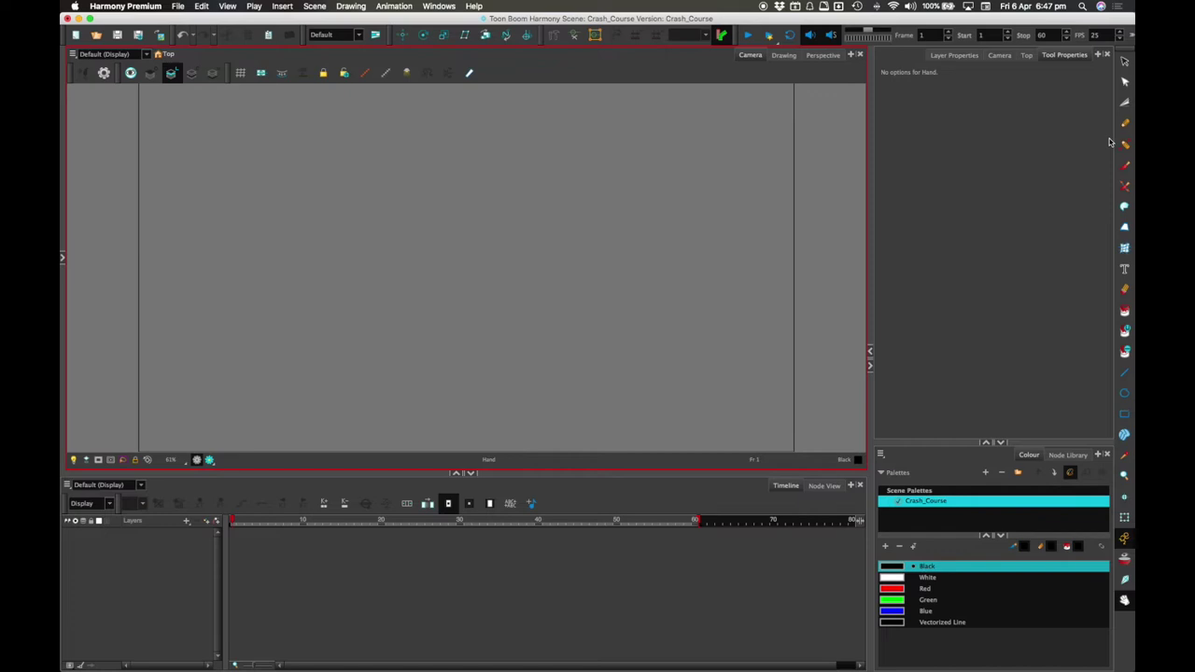
# Step: Activate the Select tool and set its selection mode to Lasso
pyautogui.click(1126, 61)
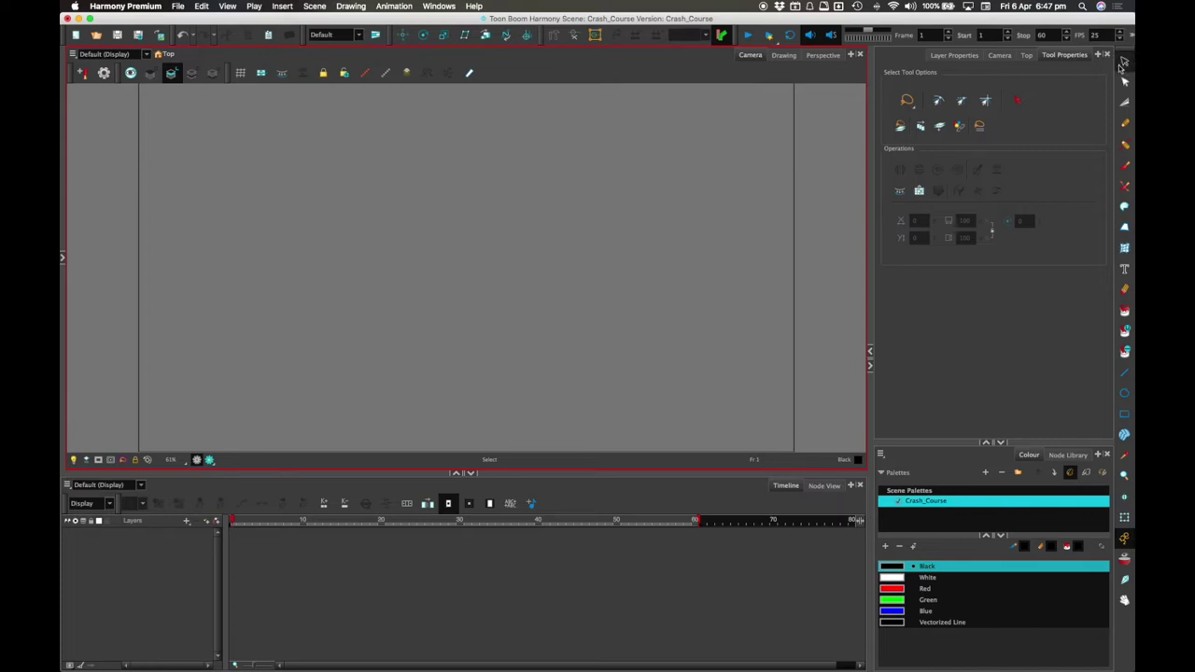
pyautogui.click(913, 112)
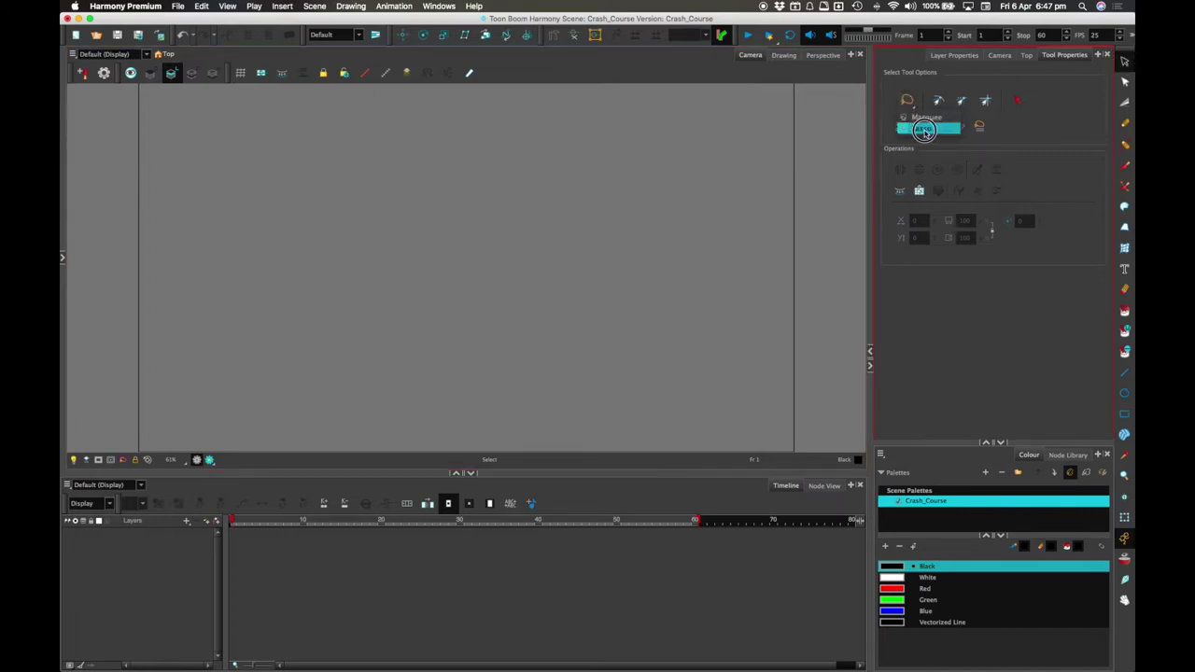
pyautogui.click(924, 121)
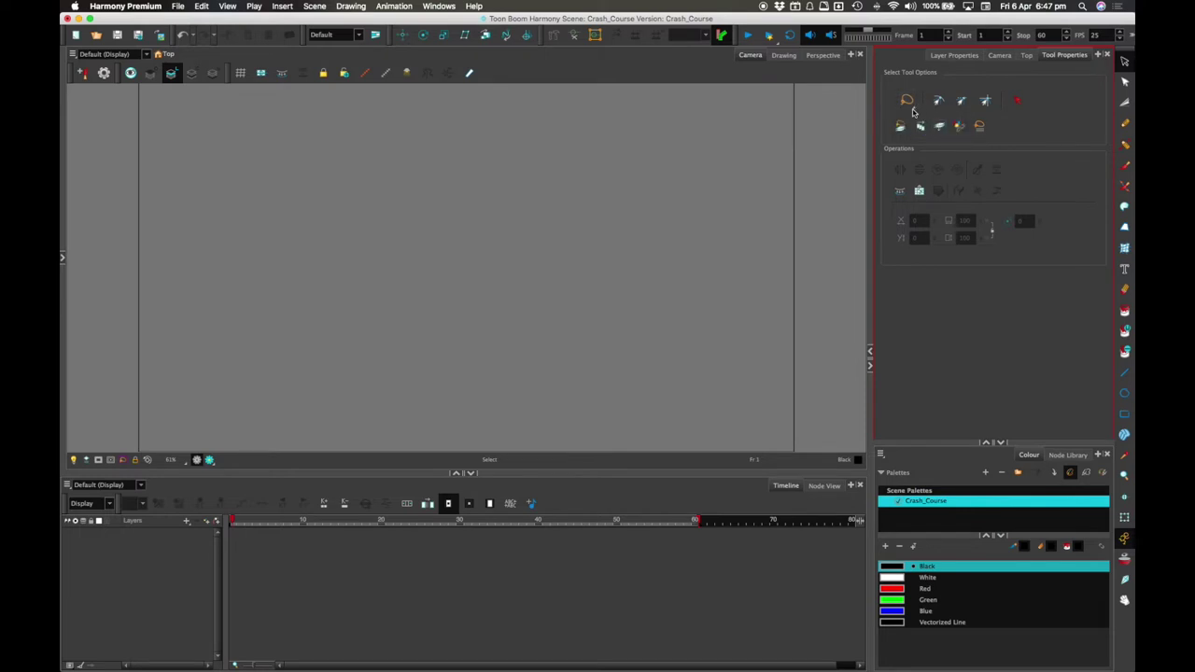
pyautogui.click(910, 100)
pyautogui.click(919, 128)
# Step: Review the General settings in the Preferences and cancel the dialog
pyautogui.click(125, 5)
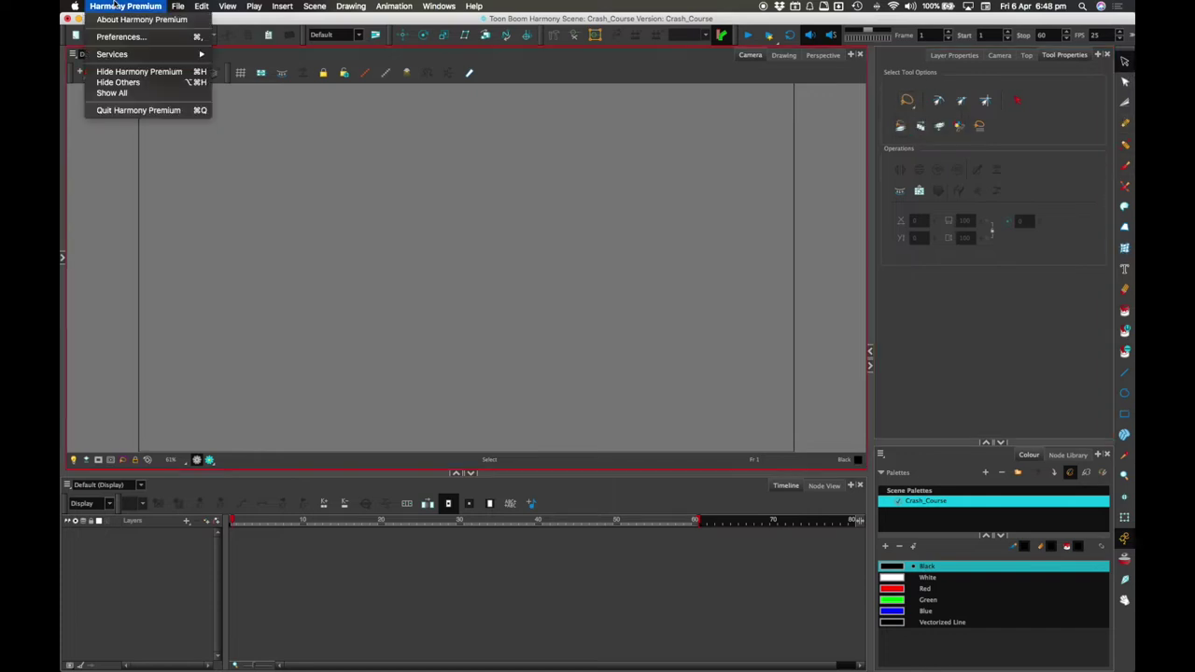
pyautogui.click(137, 37)
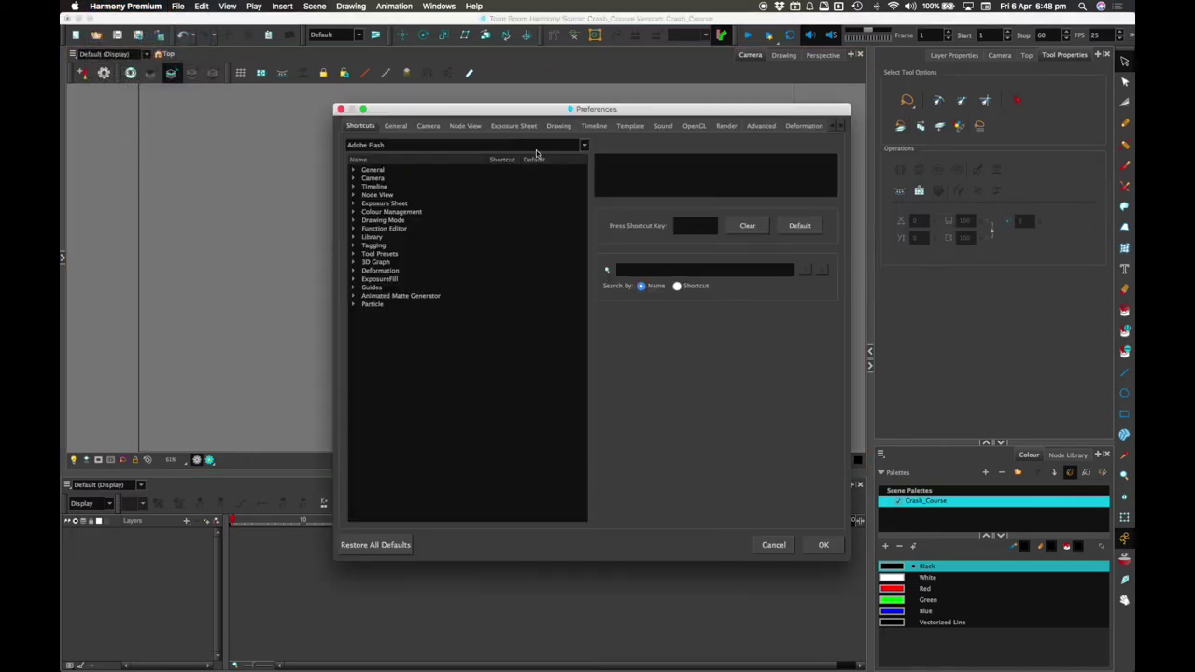
pyautogui.click(398, 126)
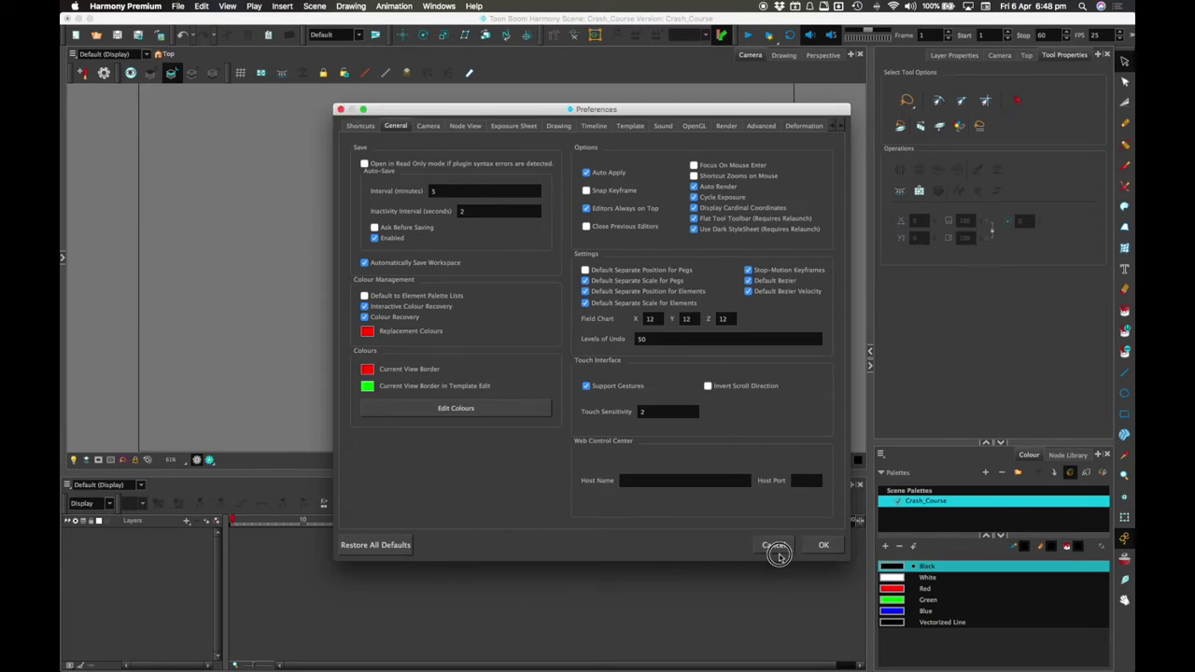
pyautogui.click(778, 549)
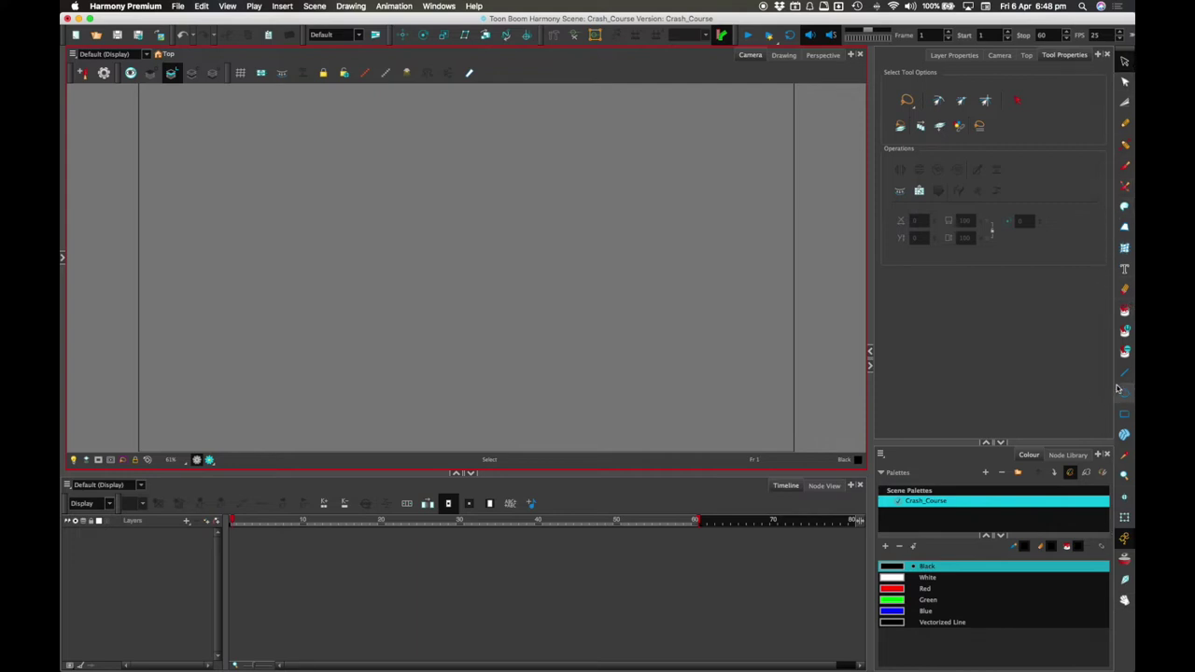
# Step: Open the Toolbar Manager for the Tools toolbar, reposition it and enlarge its window
pyautogui.rightClick(1121, 618)
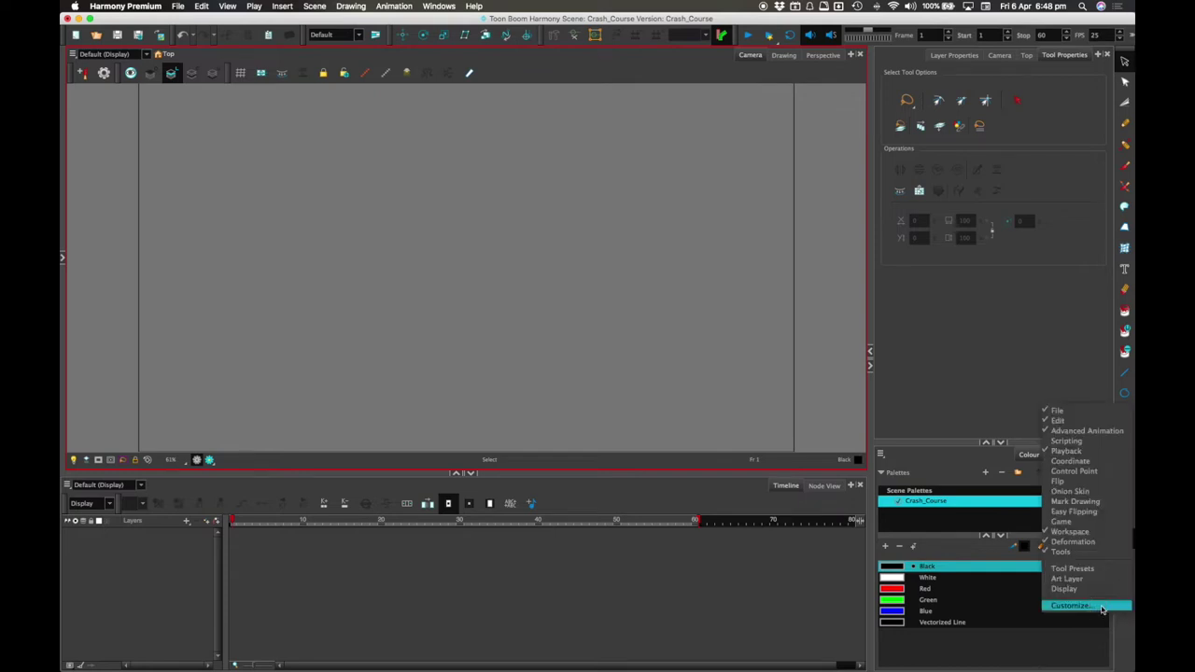
pyautogui.click(1101, 609)
pyautogui.moveTo(668, 236); pyautogui.dragTo(652, 192)
pyautogui.moveTo(749, 389); pyautogui.dragTo(767, 503)
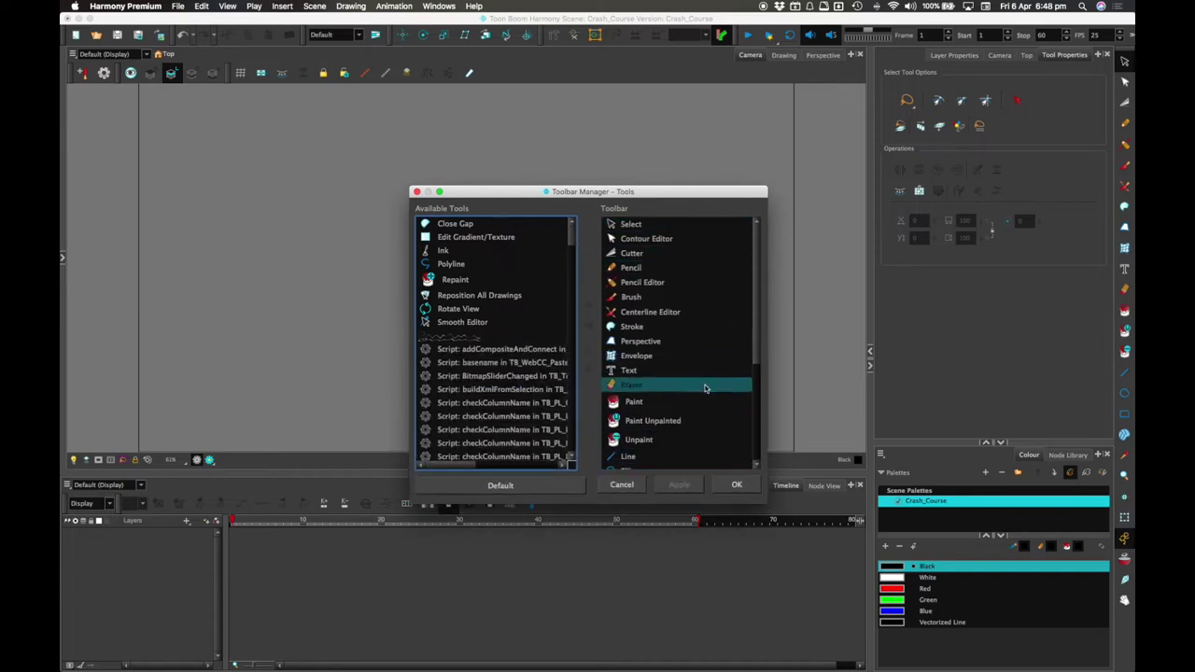
# Step: Remove the Select tool from the Tools toolbar list and add it back from the available tools
pyautogui.click(674, 225)
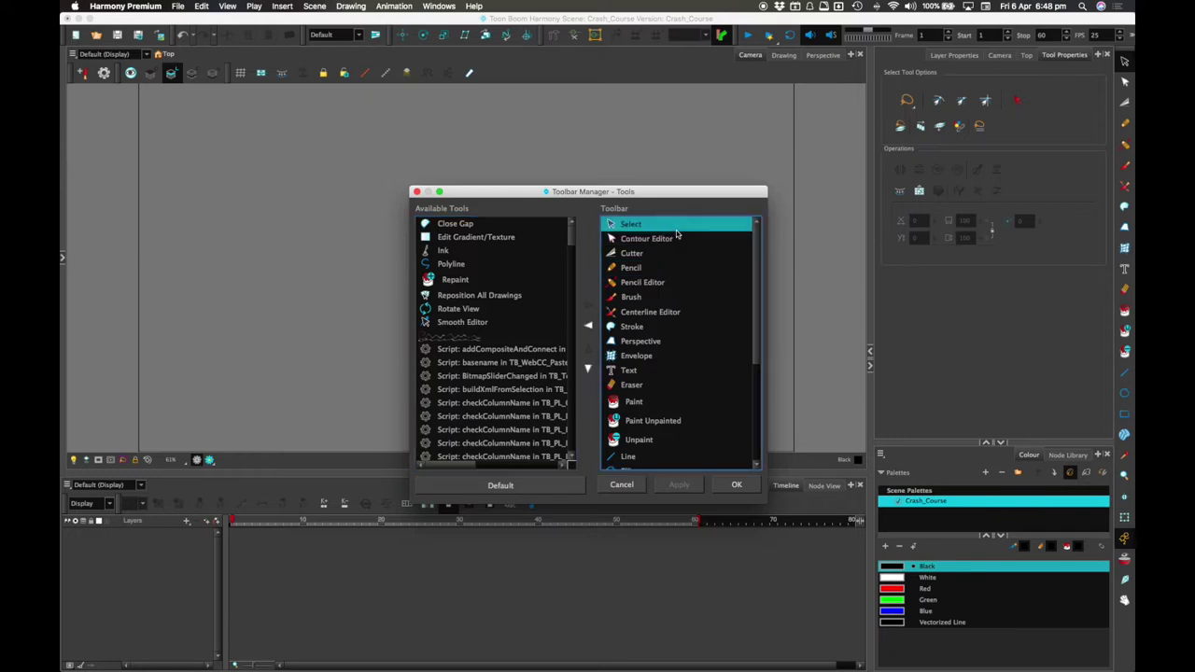
pyautogui.click(588, 326)
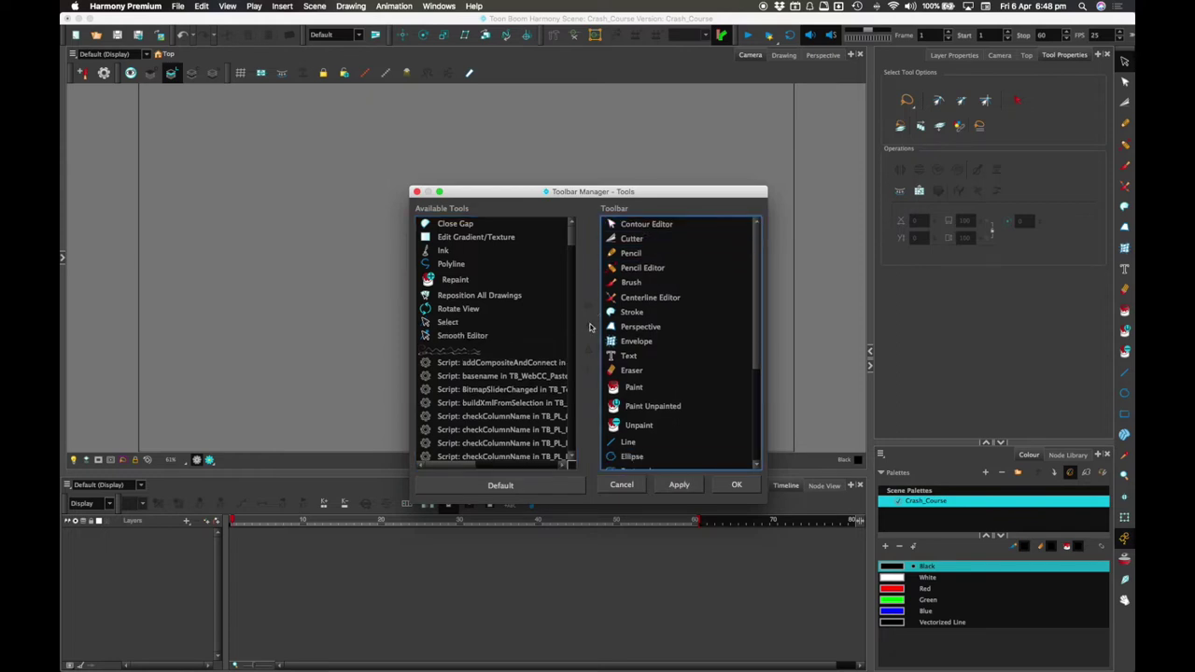
pyautogui.click(449, 322)
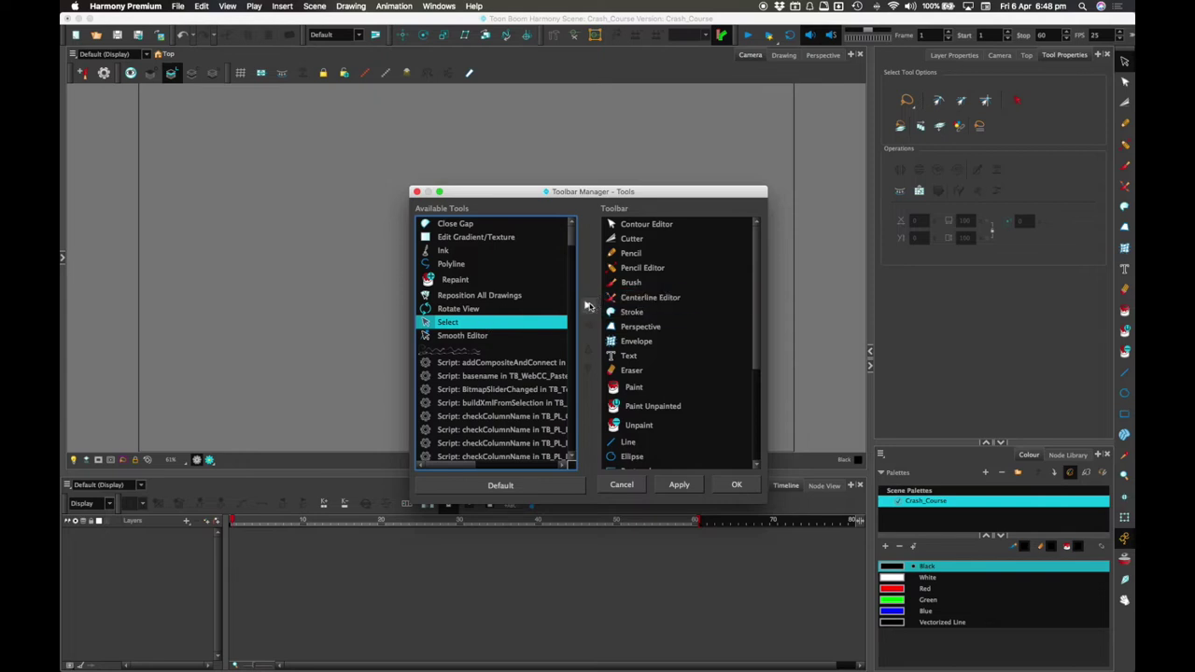
pyautogui.click(588, 306)
# Step: Move the Select tool from the end of the Tools toolbar list to the first position, above Contour Editor
pyautogui.scroll(-4, 682, 368)
pyautogui.click(681, 458)
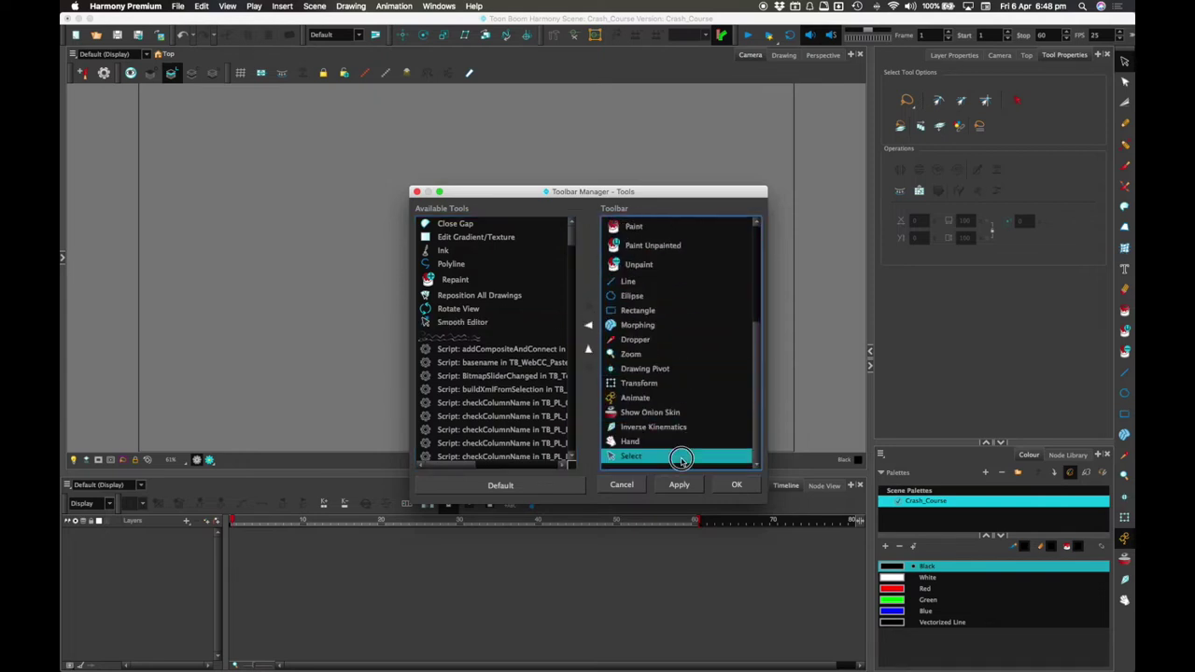
pyautogui.click(589, 350)
pyautogui.click(590, 351)
pyautogui.click(588, 349)
pyautogui.click(588, 349)
pyautogui.click(588, 349)
pyautogui.click(587, 349)
pyautogui.click(588, 349)
pyautogui.click(588, 349)
pyautogui.click(588, 349)
pyautogui.click(588, 349)
pyautogui.click(588, 349)
pyautogui.click(588, 349)
pyautogui.click(588, 349)
pyautogui.click(588, 349)
pyautogui.click(588, 349)
pyautogui.click(588, 349)
pyautogui.click(588, 349)
pyautogui.click(588, 349)
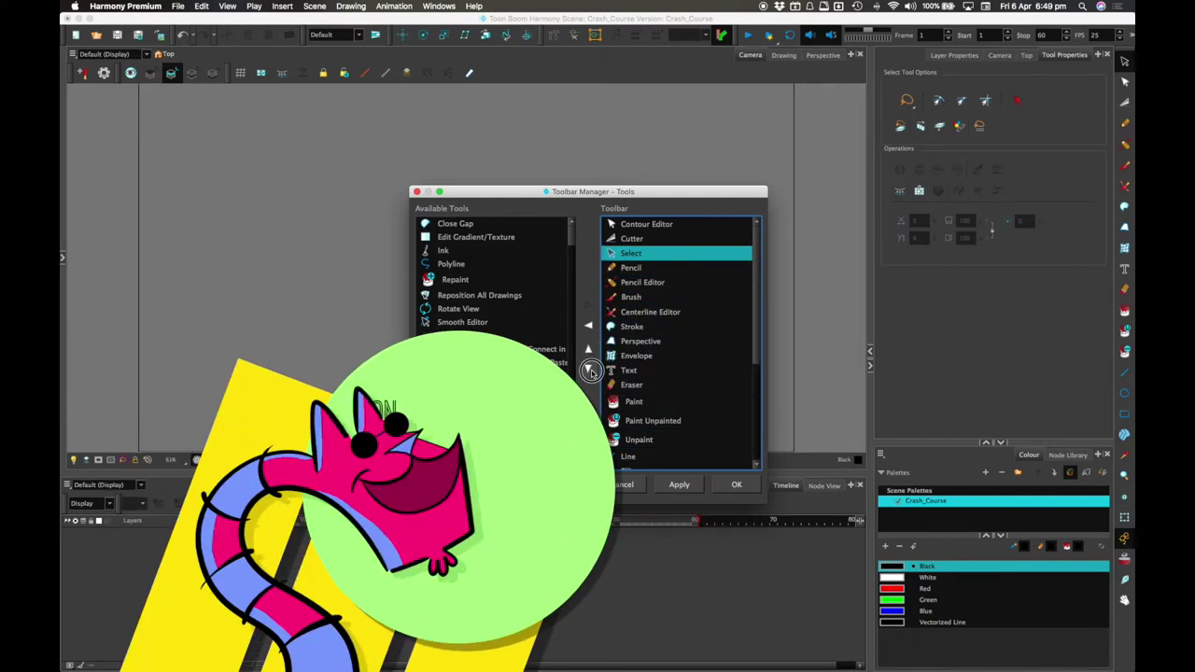
pyautogui.click(589, 370)
pyautogui.click(589, 371)
pyautogui.click(589, 371)
pyautogui.click(589, 350)
pyautogui.click(589, 350)
pyautogui.click(589, 350)
pyautogui.click(589, 350)
pyautogui.click(589, 350)
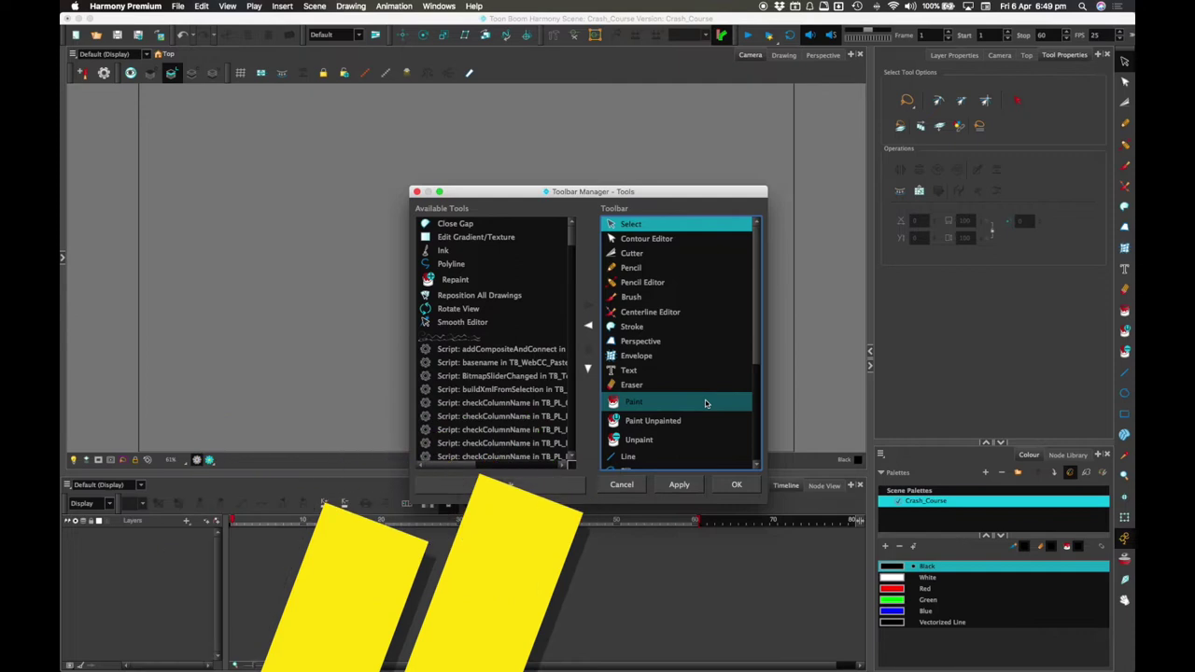
pyautogui.scroll(-6, 705, 400)
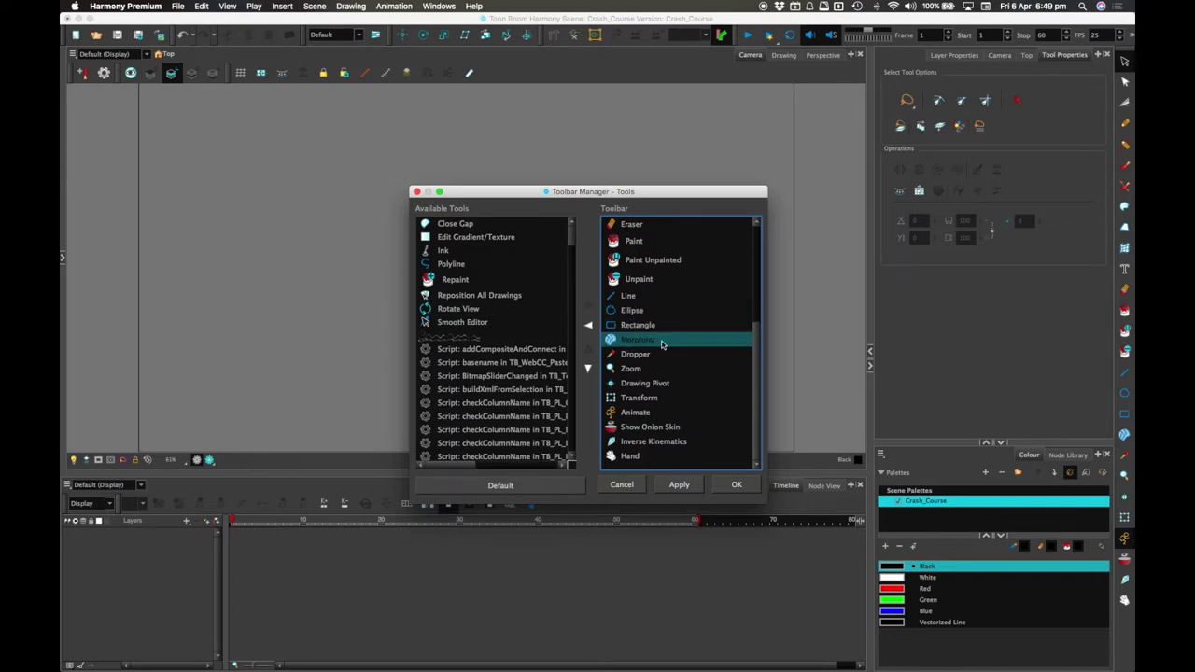
pyautogui.scroll(5, 660, 344)
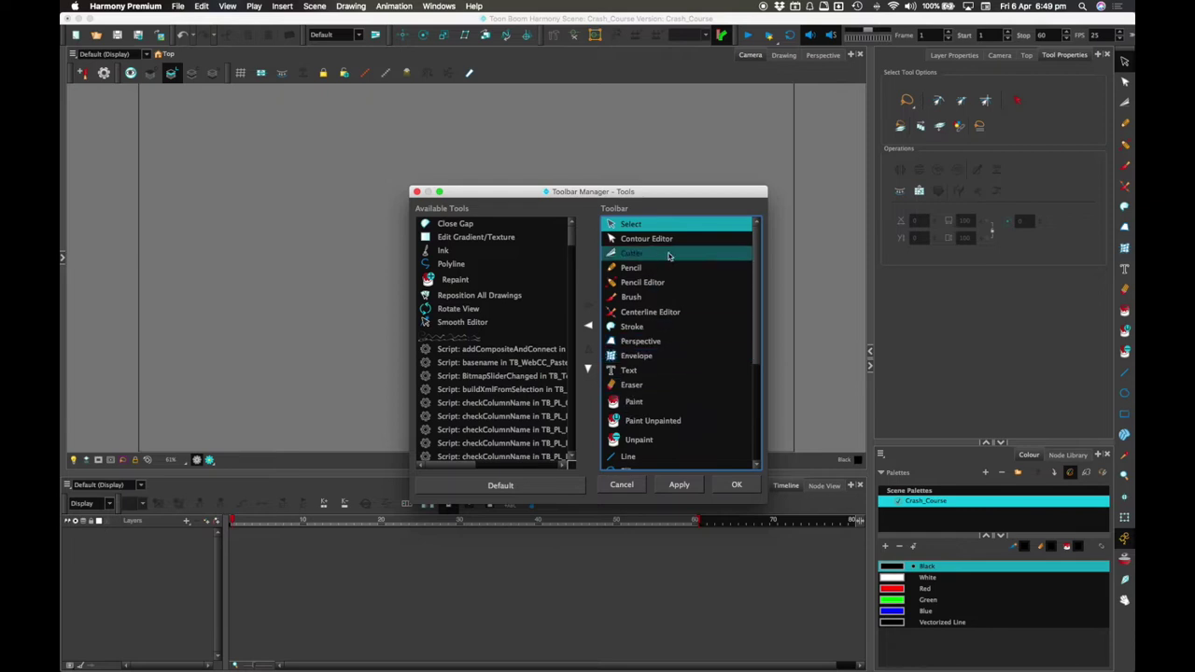
# Step: Accept the Tools toolbar changes and make the Camera view taller by lowering its border with the Timeline
pyautogui.click(736, 484)
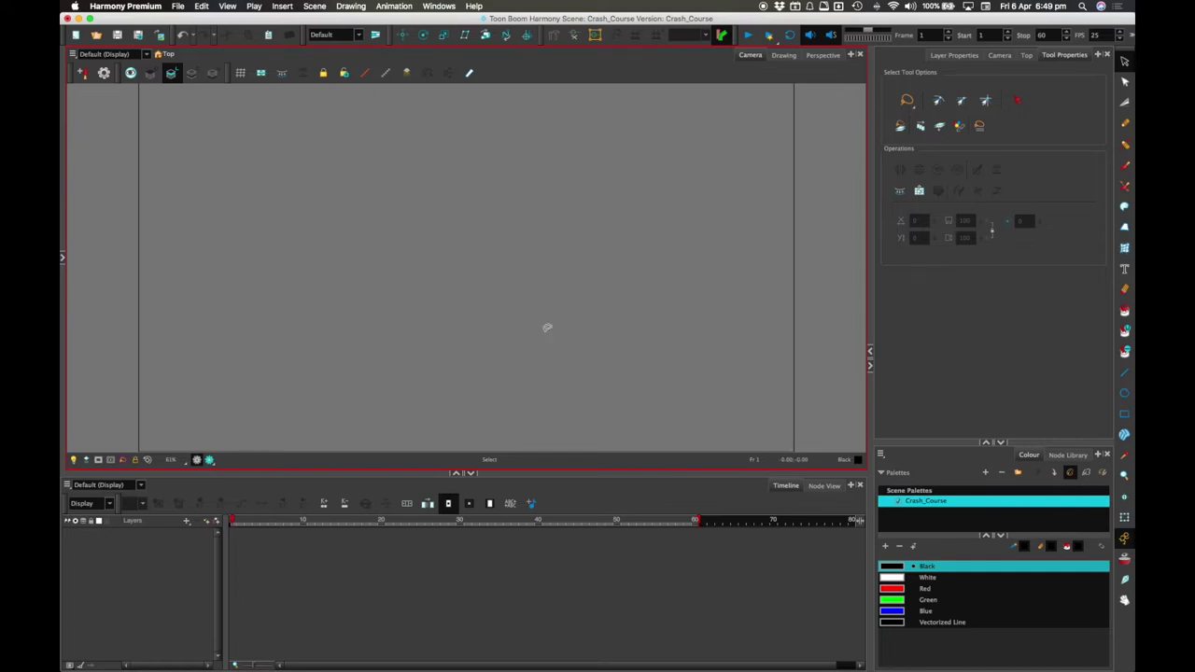
pyautogui.moveTo(622, 466); pyautogui.dragTo(616, 493)
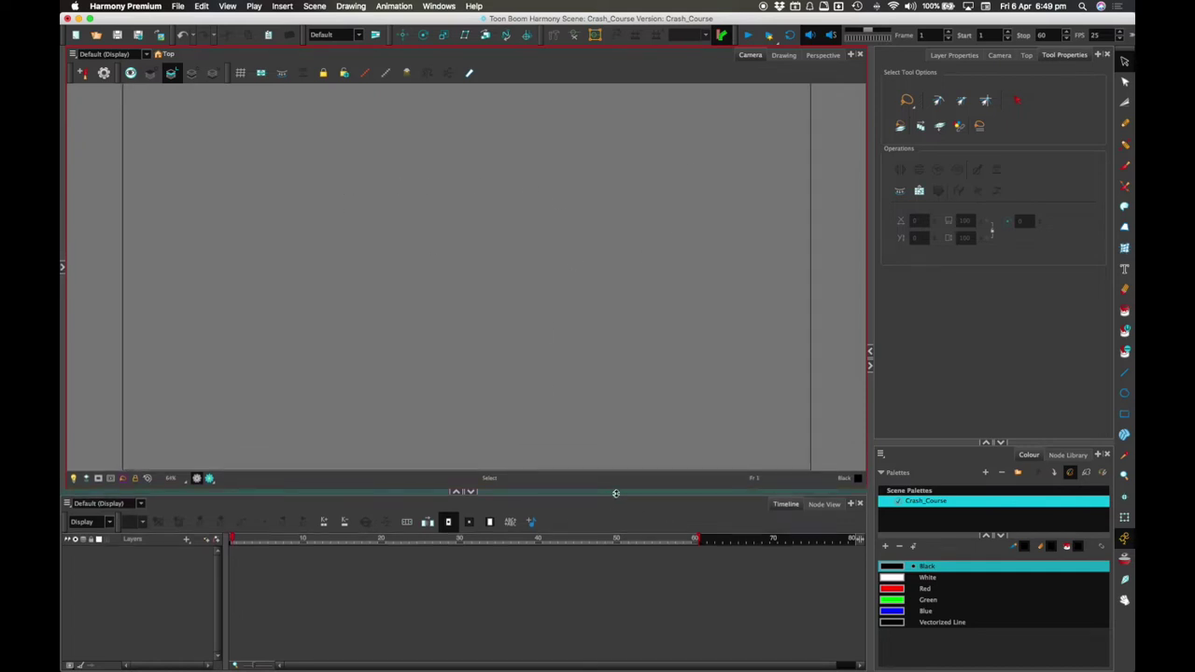
# Step: Add a vector drawing layer named Pussums to the Timeline
pyautogui.click(207, 543)
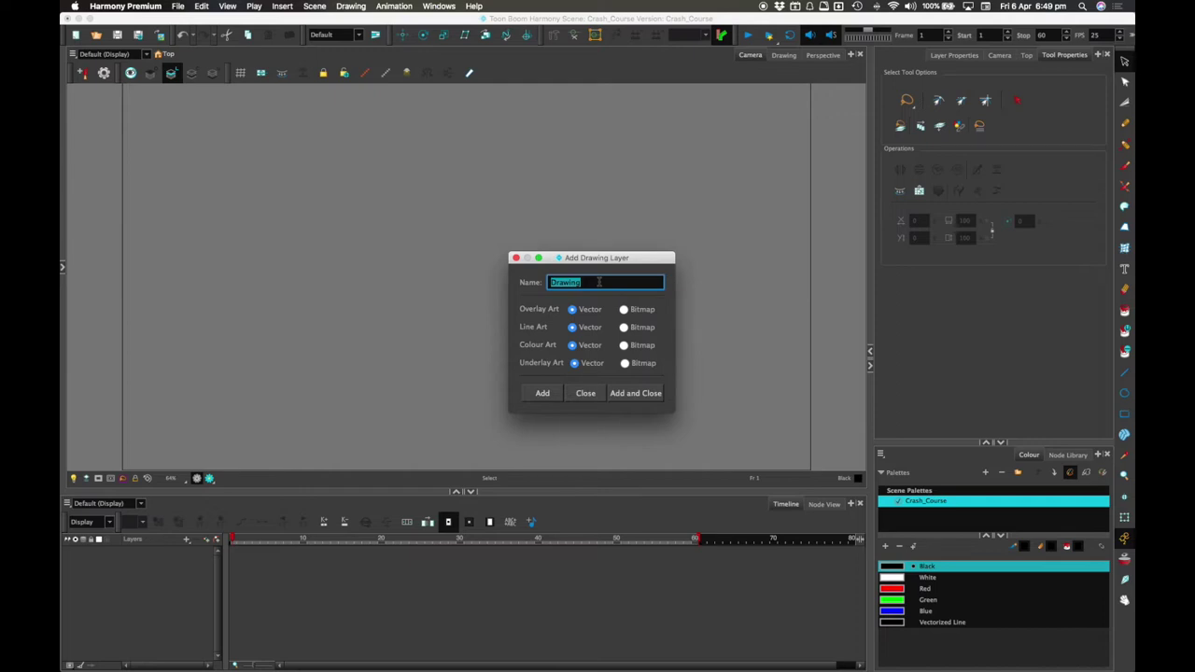
pyautogui.write('P')
pyautogui.write('umm')
pyautogui.press('BackSpace')
pyautogui.press('BackSpace')
pyautogui.write('ssums')
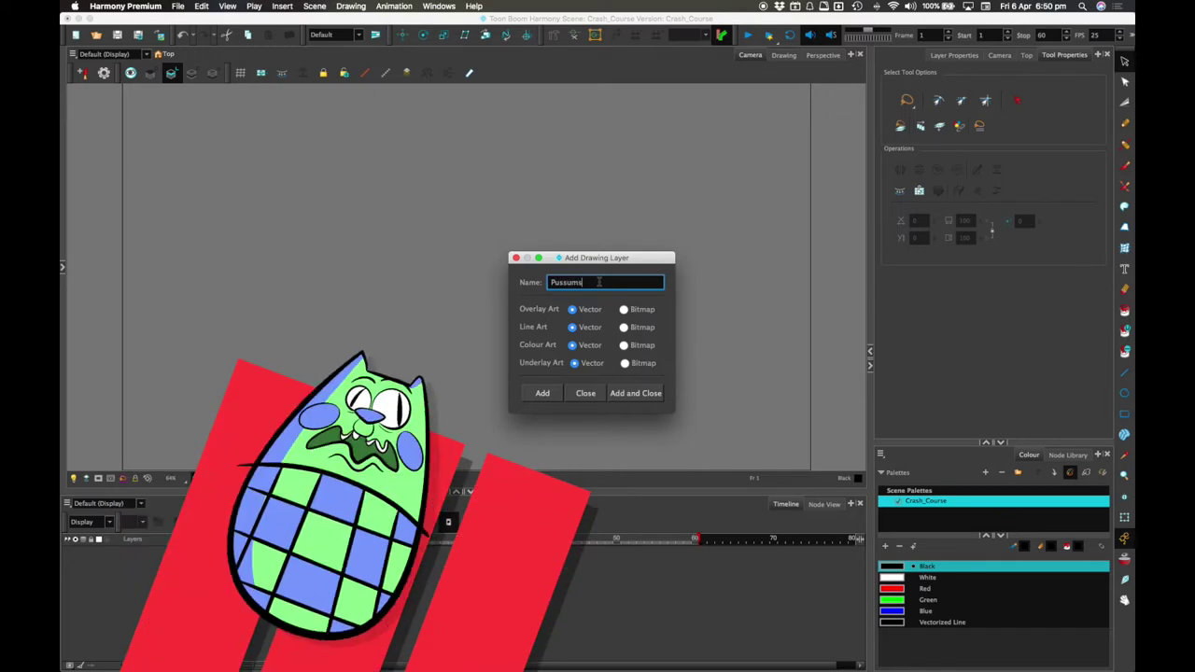
pyautogui.click(620, 391)
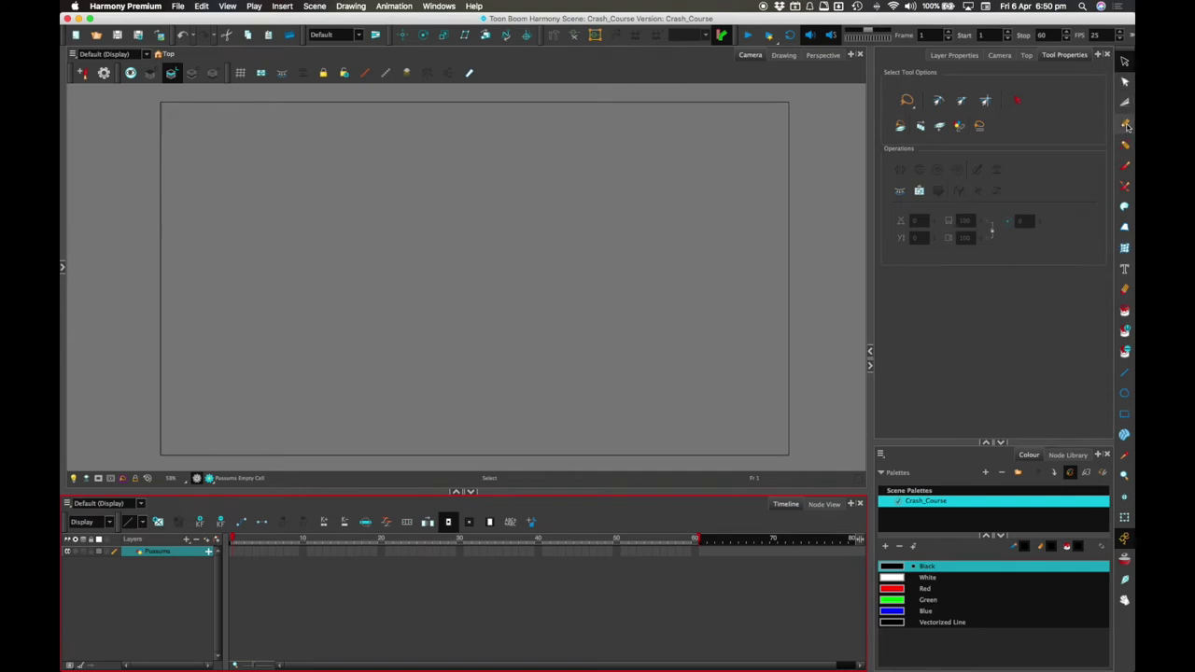
# Step: Draw a round furry character with the Brush tool in black, including its shaggy body outline, eyes and nose
pyautogui.click(1125, 165)
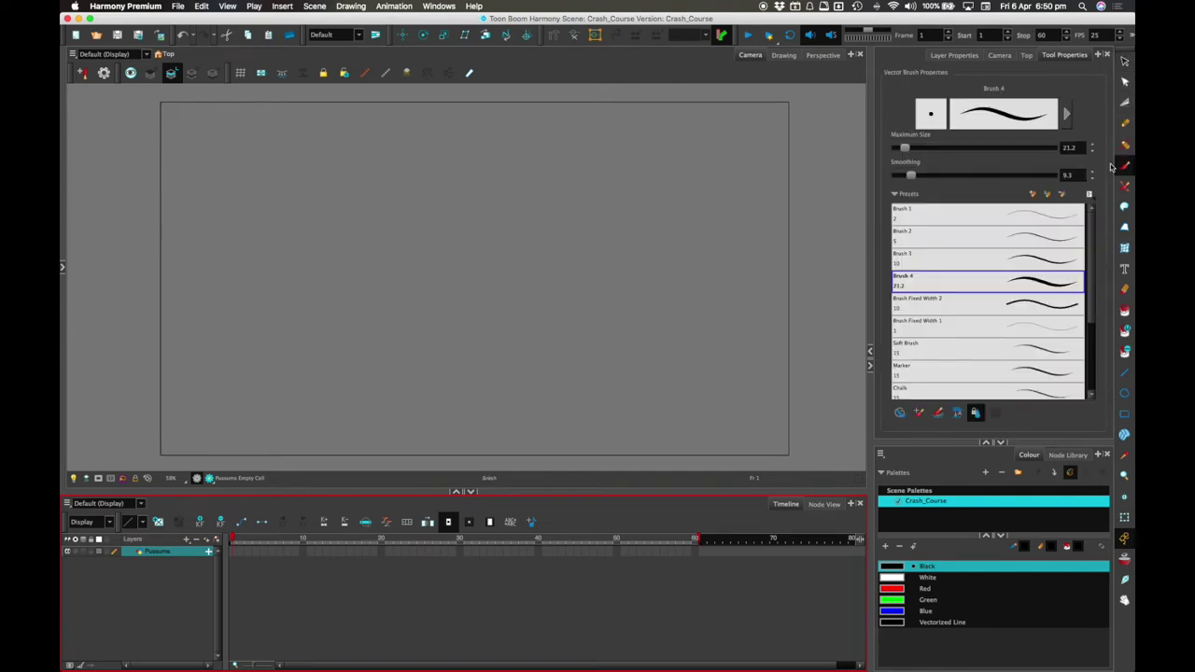
pyautogui.moveTo(547, 186)
pyautogui.mouseDown()
pyautogui.moveTo(475, 232)
pyautogui.moveTo(461, 309)
pyautogui.moveTo(479, 330)
pyautogui.moveTo(475, 305)
pyautogui.moveTo(506, 329)
pyautogui.moveTo(641, 291)
pyautogui.mouseUp()
pyautogui.moveTo(644, 244)
pyautogui.mouseDown()
pyautogui.moveTo(641, 214)
pyautogui.moveTo(545, 180)
pyautogui.mouseUp()
pyautogui.moveTo(534, 246)
pyautogui.mouseDown()
pyautogui.moveTo(557, 241)
pyautogui.moveTo(537, 249)
pyautogui.moveTo(558, 246)
pyautogui.moveTo(551, 261)
pyautogui.mouseUp()
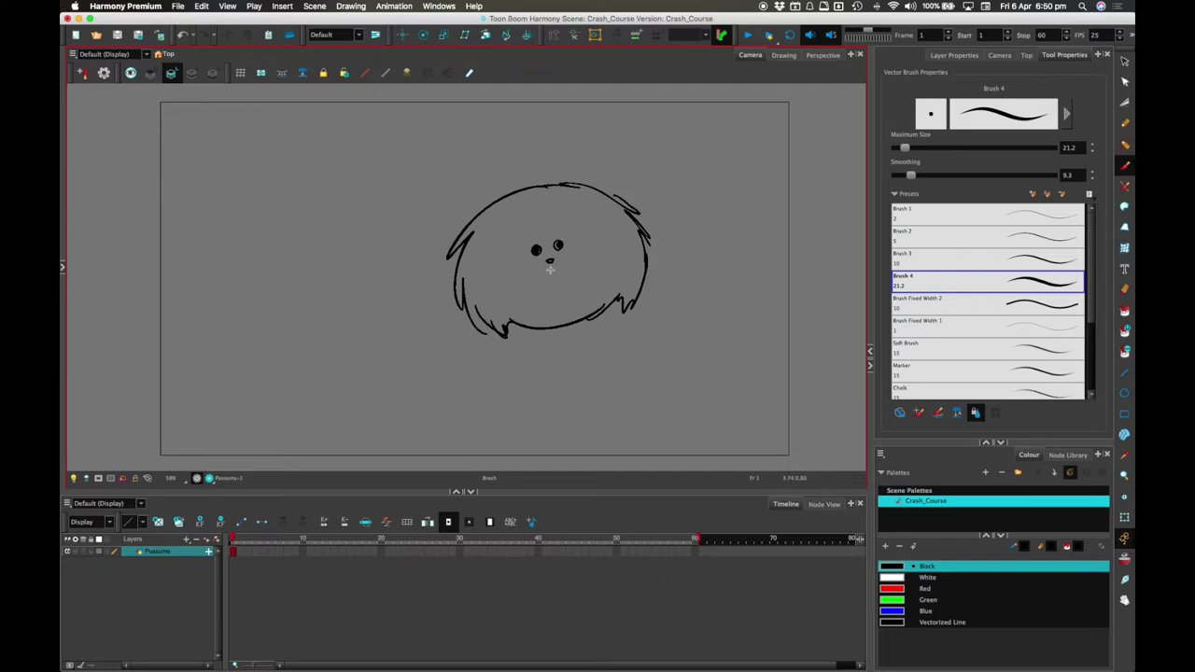
# Step: Draw small ears, feet, a bow on the forehead and a curved antenna with a round tip on the character
pyautogui.moveTo(491, 202); pyautogui.dragTo(492, 195)
pyautogui.moveTo(577, 187); pyautogui.dragTo(586, 180)
pyautogui.moveTo(534, 328); pyautogui.dragTo(586, 324)
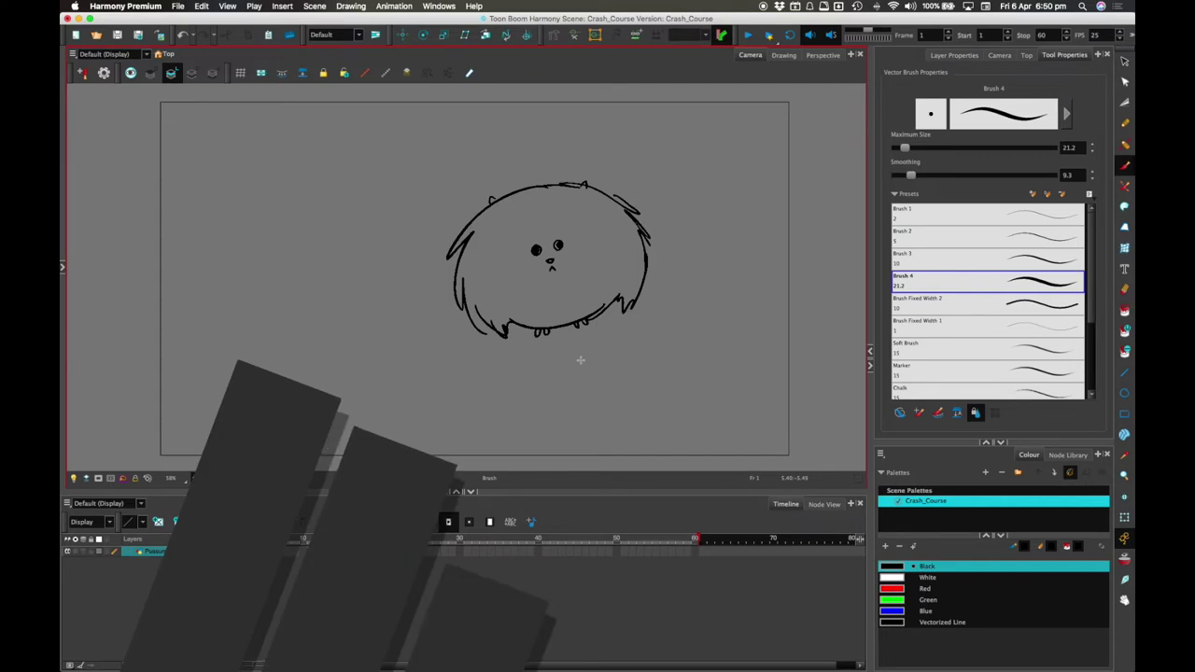
pyautogui.moveTo(552, 196); pyautogui.dragTo(546, 200)
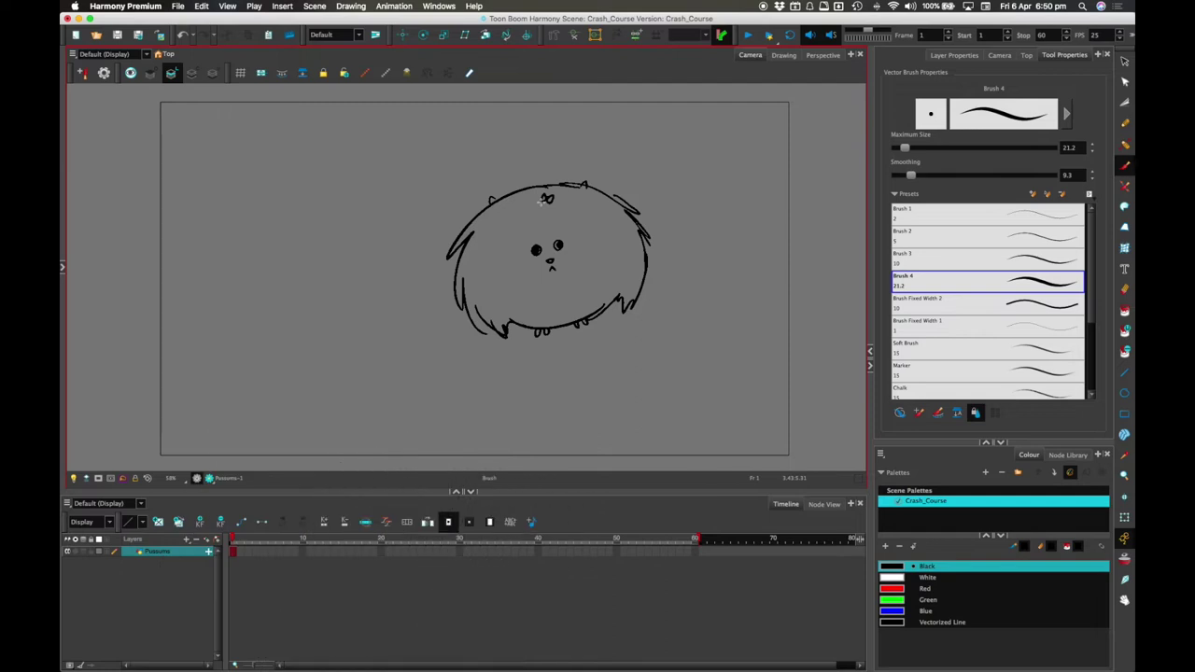
pyautogui.moveTo(533, 189); pyautogui.dragTo(553, 138)
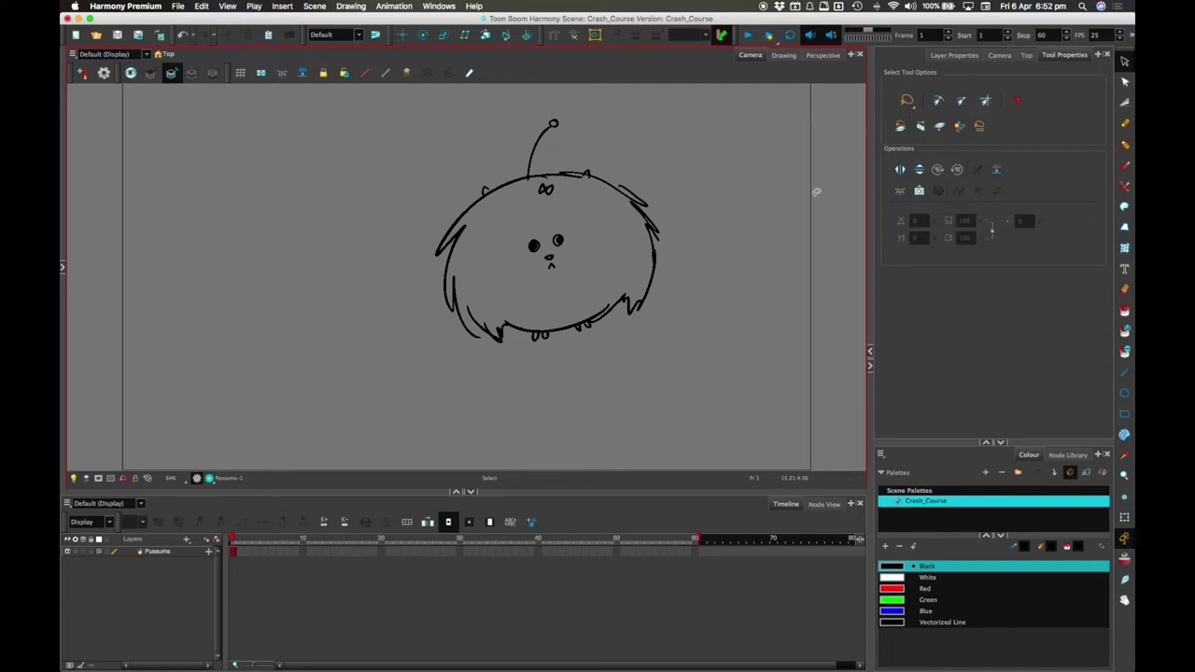
# Step: Set the brush's maximum size to 25.6 and draw wavy test strokes below the character with smoothing at 33.9 and 98.9
pyautogui.click(1123, 166)
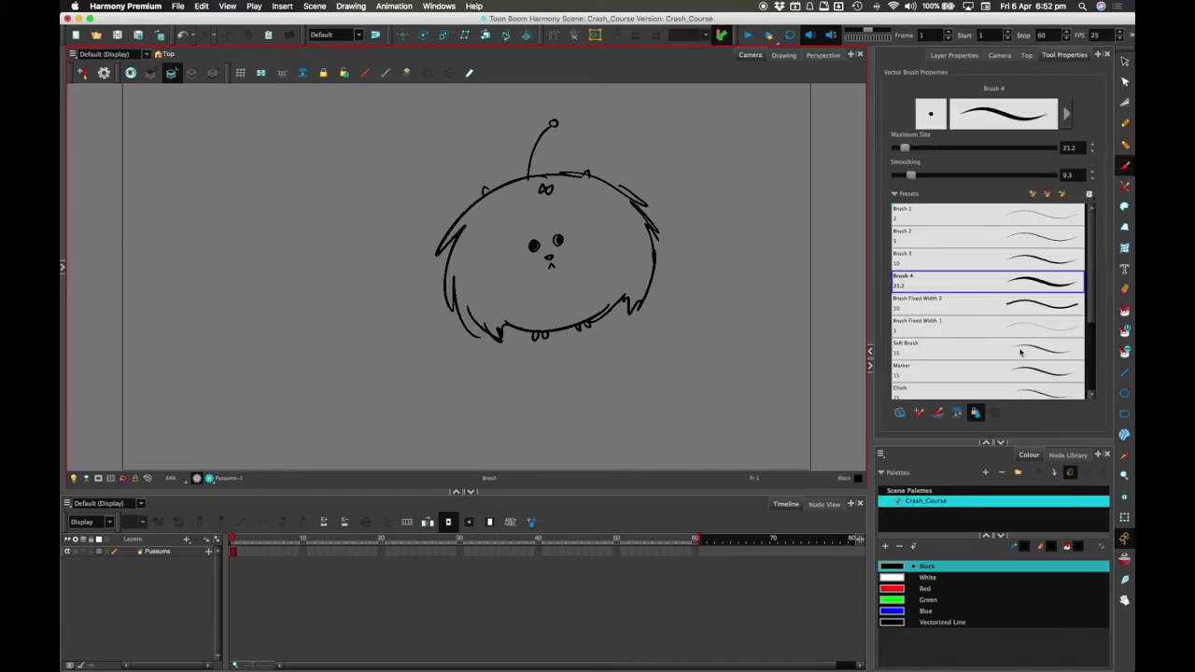
pyautogui.moveTo(904, 150)
pyautogui.mouseDown()
pyautogui.moveTo(931, 148)
pyautogui.moveTo(905, 148)
pyautogui.moveTo(949, 176)
pyautogui.mouseUp()
pyautogui.moveTo(493, 396)
pyautogui.mouseDown()
pyautogui.moveTo(521, 384)
pyautogui.moveTo(565, 420)
pyautogui.moveTo(722, 406)
pyautogui.mouseUp()
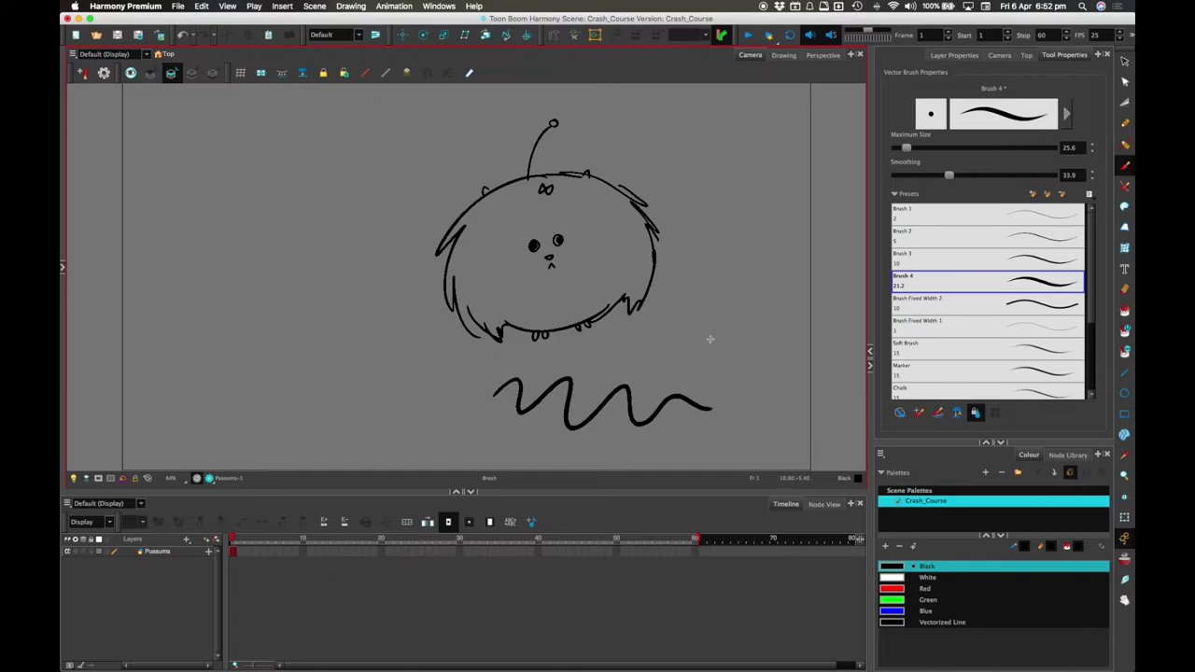
pyautogui.moveTo(948, 175); pyautogui.dragTo(1050, 175)
pyautogui.moveTo(388, 408)
pyautogui.mouseDown()
pyautogui.moveTo(471, 381)
pyautogui.moveTo(642, 377)
pyautogui.mouseUp()
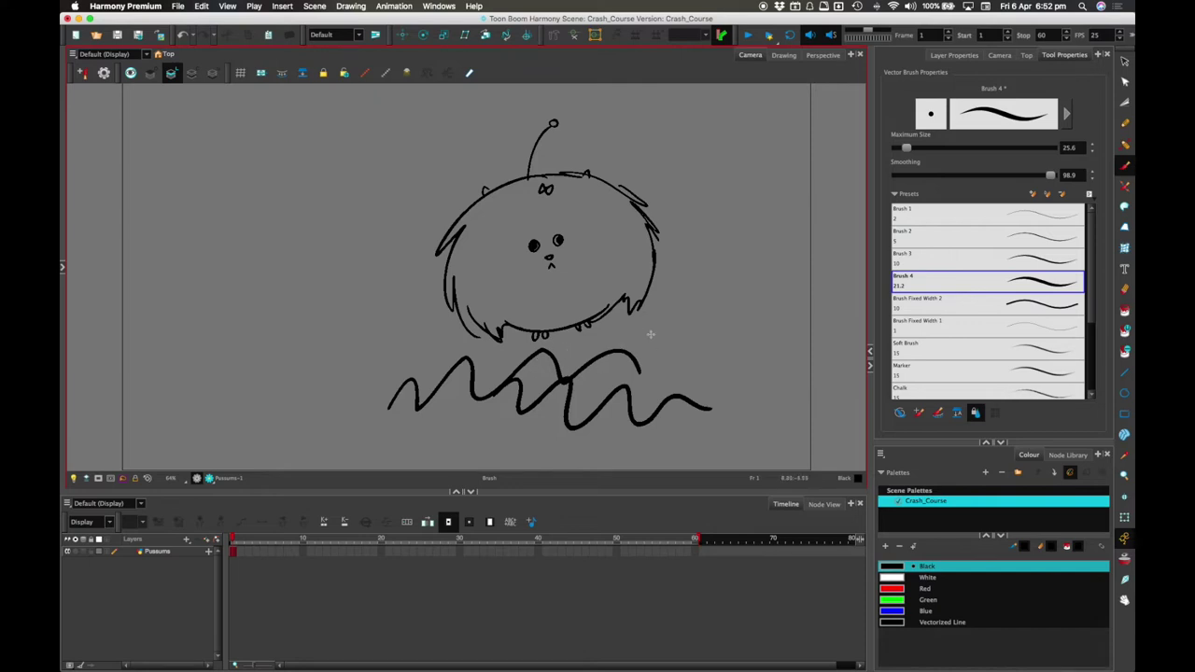
# Step: Draw a series of vertical, curved and crossing test strokes beside the character with smoothing at 98.9
pyautogui.moveTo(737, 210)
pyautogui.mouseDown()
pyautogui.moveTo(721, 242)
pyautogui.moveTo(716, 381)
pyautogui.mouseUp()
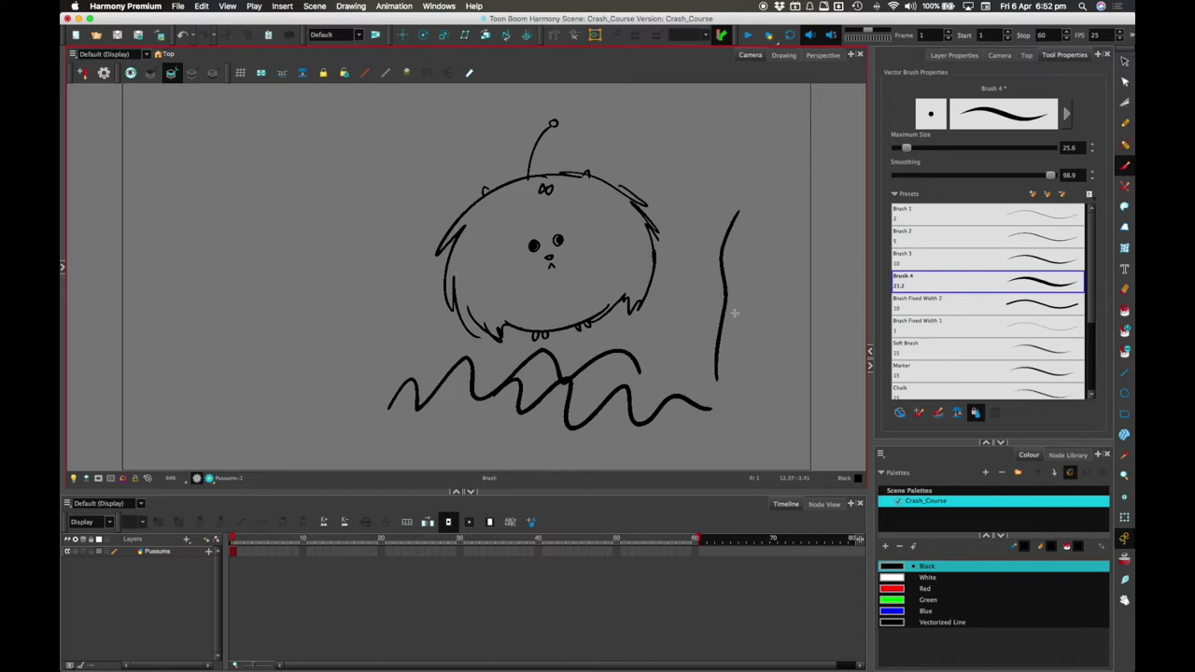
pyautogui.moveTo(756, 228); pyautogui.dragTo(735, 384)
pyautogui.moveTo(773, 276); pyautogui.dragTo(769, 398)
pyautogui.moveTo(782, 338); pyautogui.dragTo(793, 430)
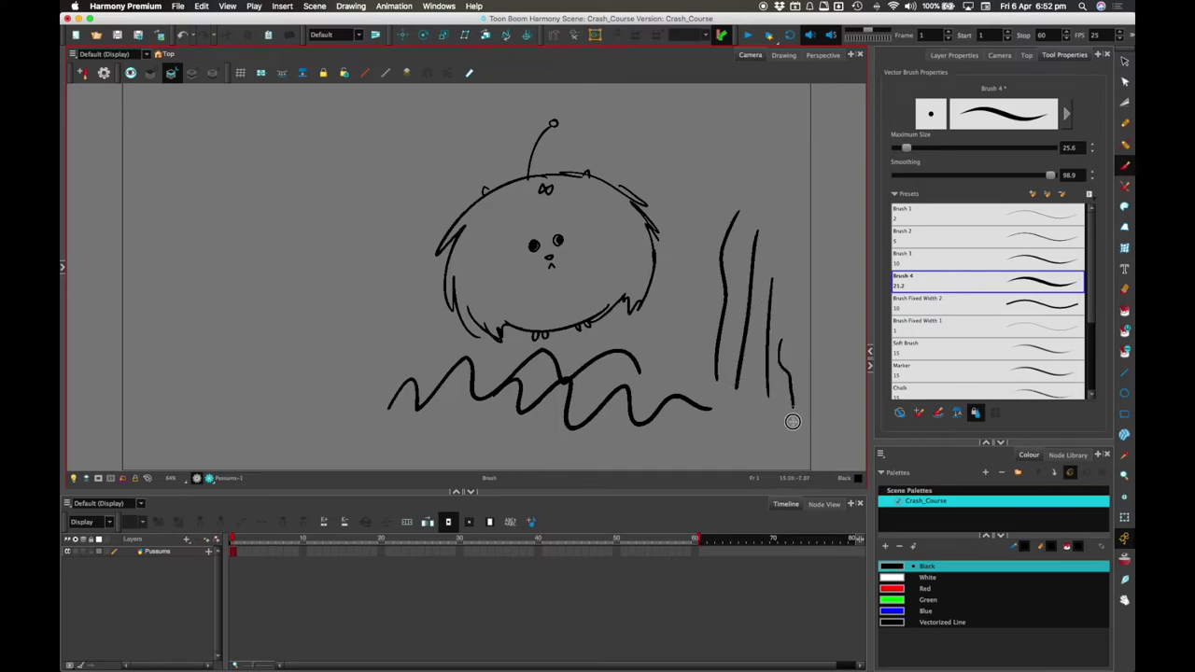
pyautogui.moveTo(788, 300)
pyautogui.mouseDown()
pyautogui.moveTo(797, 335)
pyautogui.moveTo(795, 431)
pyautogui.mouseUp()
pyautogui.moveTo(789, 176)
pyautogui.mouseDown()
pyautogui.moveTo(648, 367)
pyautogui.moveTo(652, 381)
pyautogui.moveTo(805, 240)
pyautogui.mouseUp()
pyautogui.moveTo(826, 194); pyautogui.dragTo(658, 387)
pyautogui.moveTo(641, 443); pyautogui.dragTo(795, 330)
pyautogui.moveTo(691, 146)
pyautogui.mouseDown()
pyautogui.moveTo(697, 204)
pyautogui.moveTo(778, 150)
pyautogui.mouseUp()
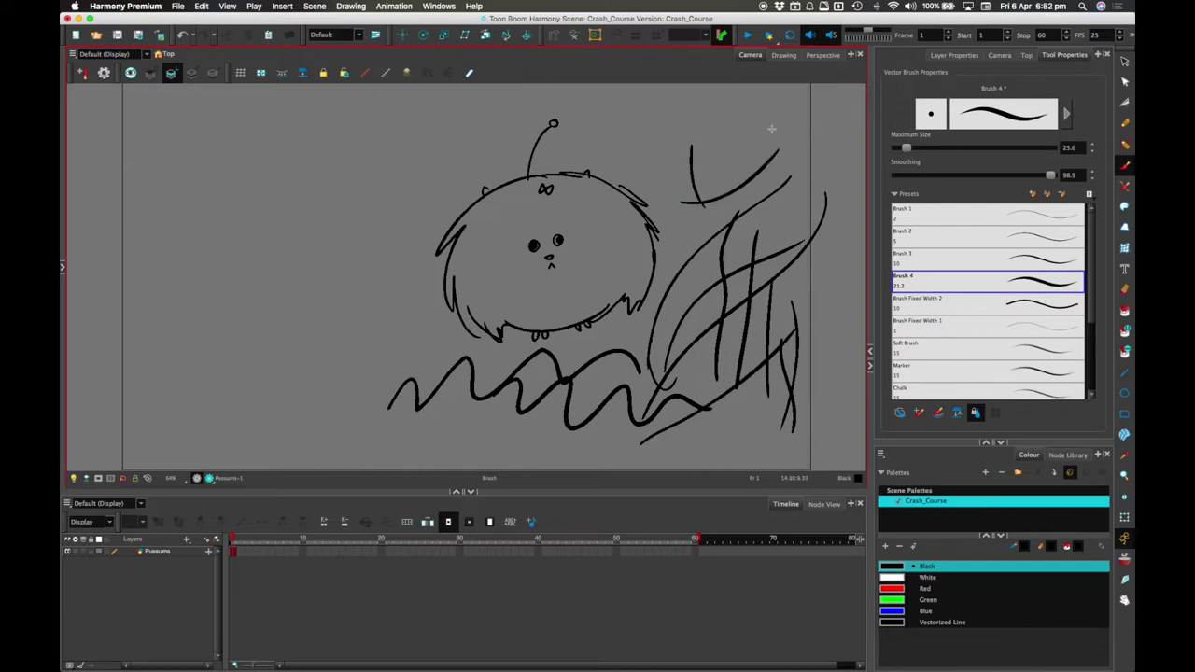
pyautogui.moveTo(683, 147); pyautogui.dragTo(715, 145)
# Step: Select all the test strokes beside and below the character and delete them
pyautogui.click(1125, 61)
pyautogui.moveTo(826, 296)
pyautogui.mouseDown()
pyautogui.moveTo(776, 185)
pyautogui.moveTo(704, 461)
pyautogui.moveTo(824, 319)
pyautogui.mouseUp()
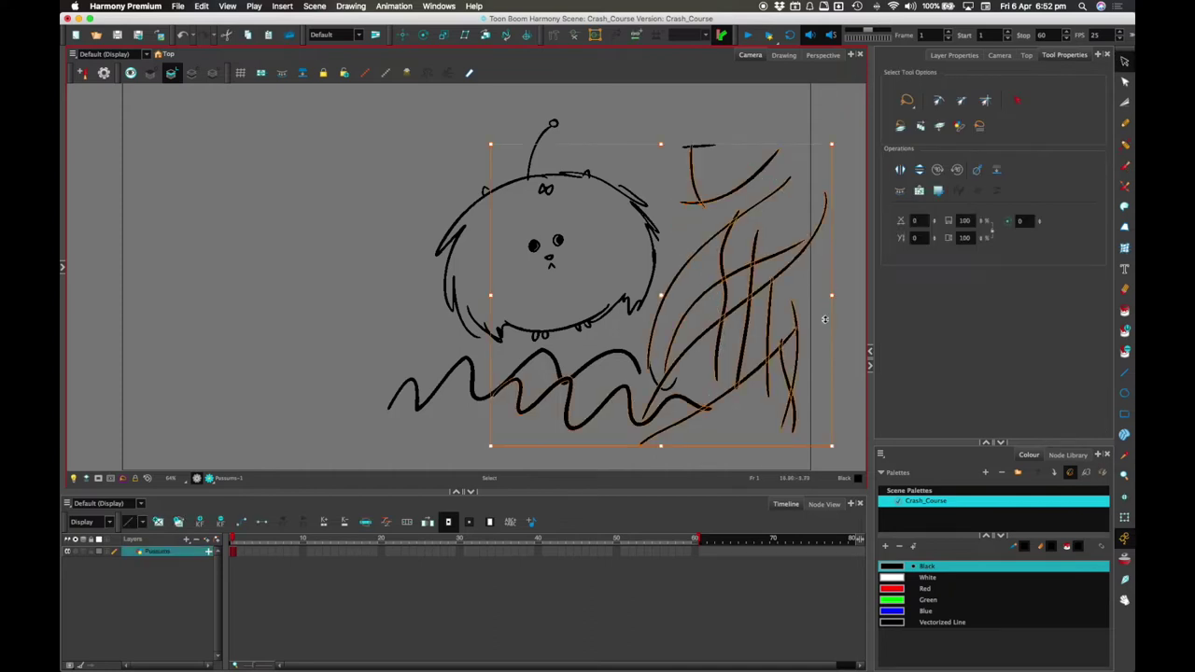
pyautogui.press('Delete')
pyautogui.moveTo(746, 140)
pyautogui.mouseDown()
pyautogui.moveTo(706, 165)
pyautogui.moveTo(654, 373)
pyautogui.mouseUp()
pyautogui.press('Delete')
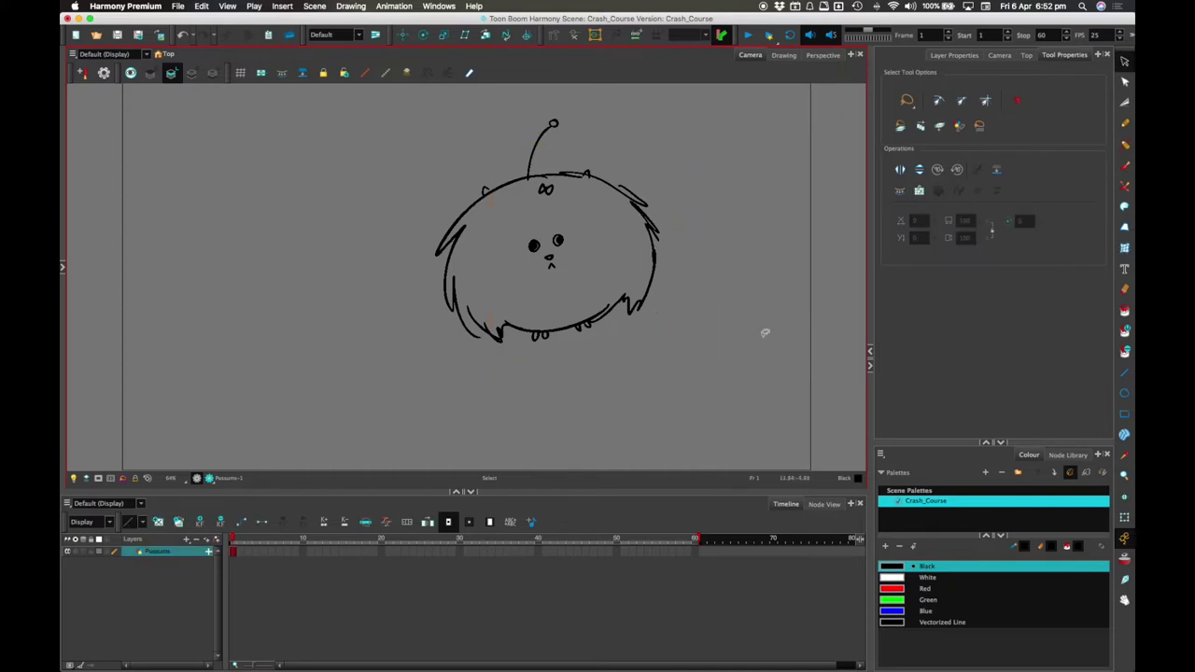
# Step: Return to the Brush tool, lower its smoothing and select the Brush 4 preset
pyautogui.click(1125, 165)
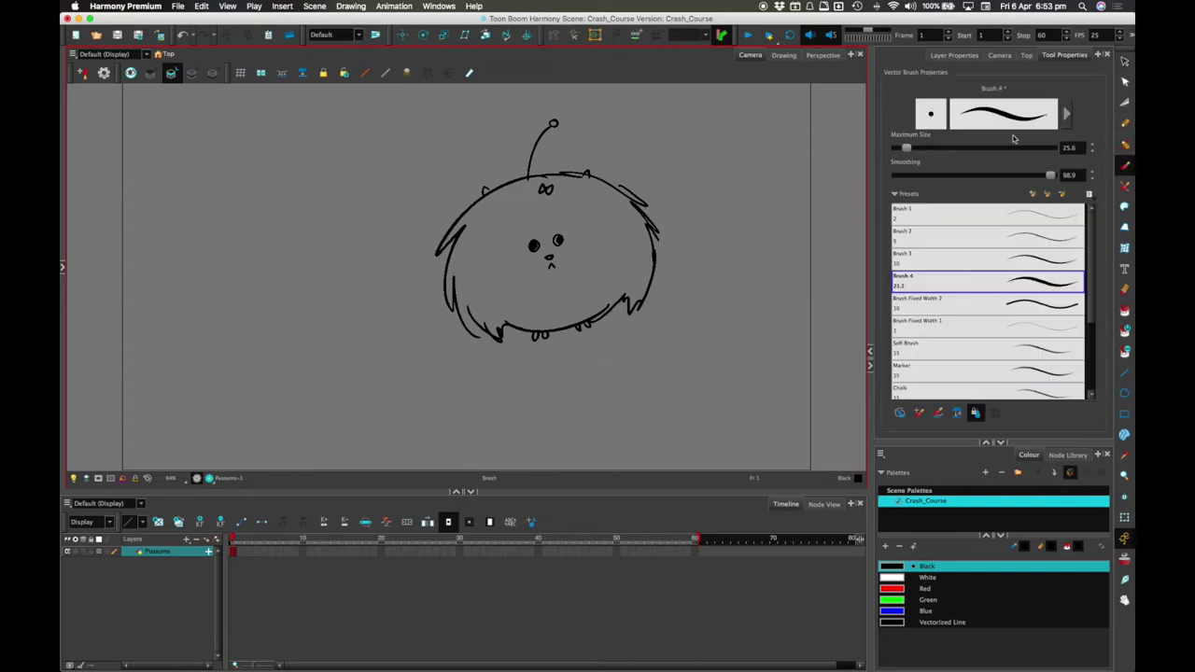
pyautogui.moveTo(1010, 175); pyautogui.dragTo(923, 181)
pyautogui.click(979, 279)
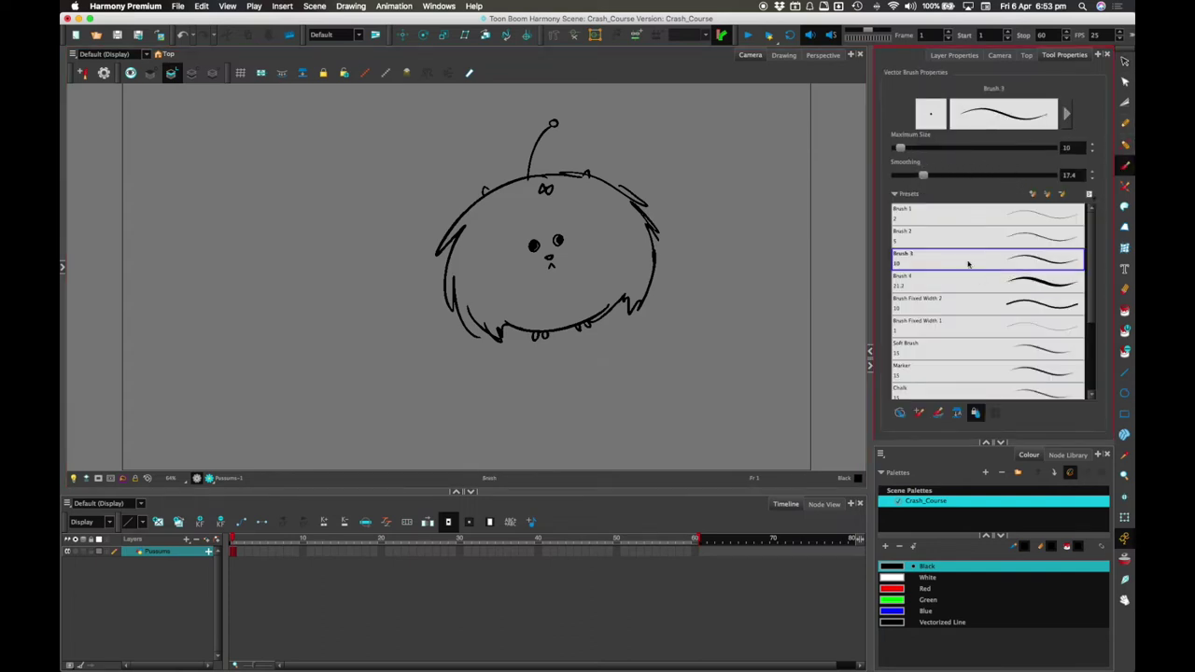
# Step: Set Brush 4's tip to a maximum size of 48.8, a minimum size of 3.2% and a roundness of 100%
pyautogui.click(1069, 114)
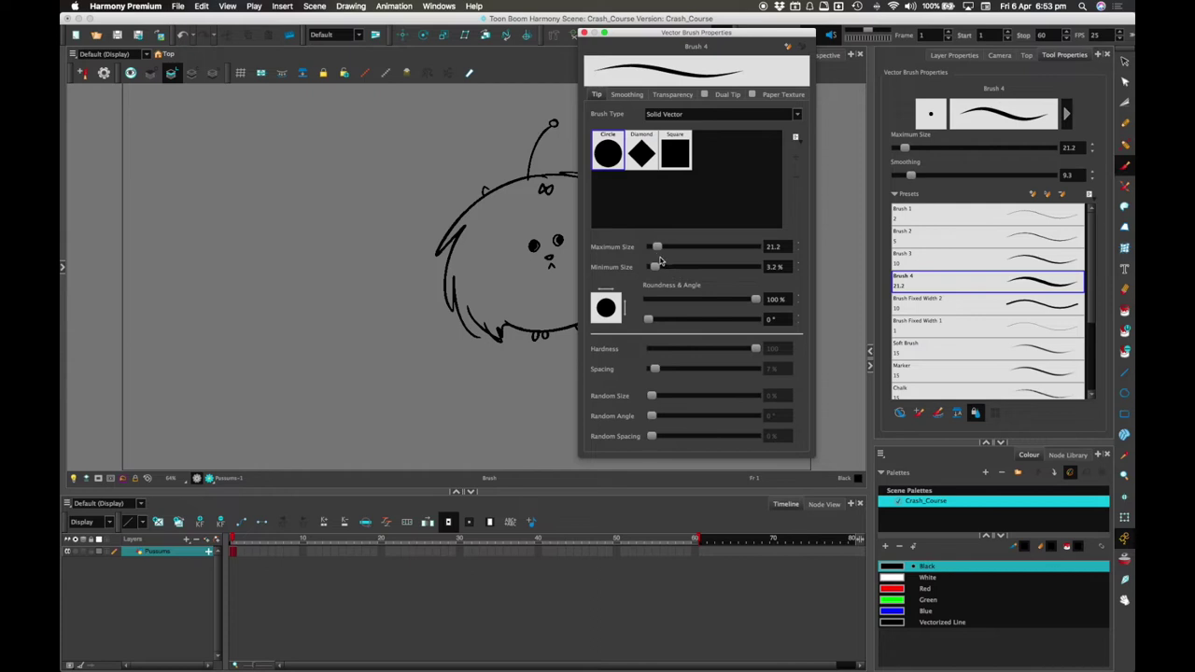
pyautogui.moveTo(658, 247)
pyautogui.mouseDown()
pyautogui.moveTo(677, 245)
pyautogui.moveTo(664, 247)
pyautogui.mouseUp()
pyautogui.moveTo(657, 267)
pyautogui.mouseDown()
pyautogui.moveTo(667, 270)
pyautogui.moveTo(652, 268)
pyautogui.mouseUp()
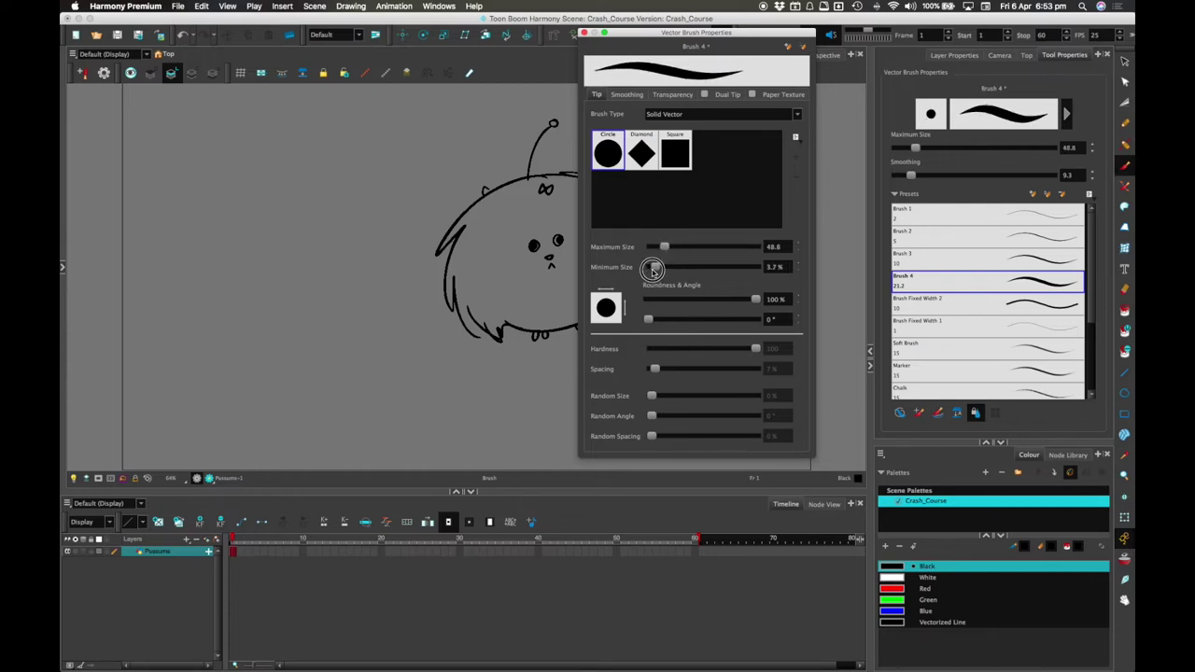
pyautogui.moveTo(754, 298); pyautogui.dragTo(730, 300)
pyautogui.moveTo(751, 348); pyautogui.dragTo(647, 319)
pyautogui.moveTo(746, 298); pyautogui.dragTo(779, 300)
pyautogui.click(675, 187)
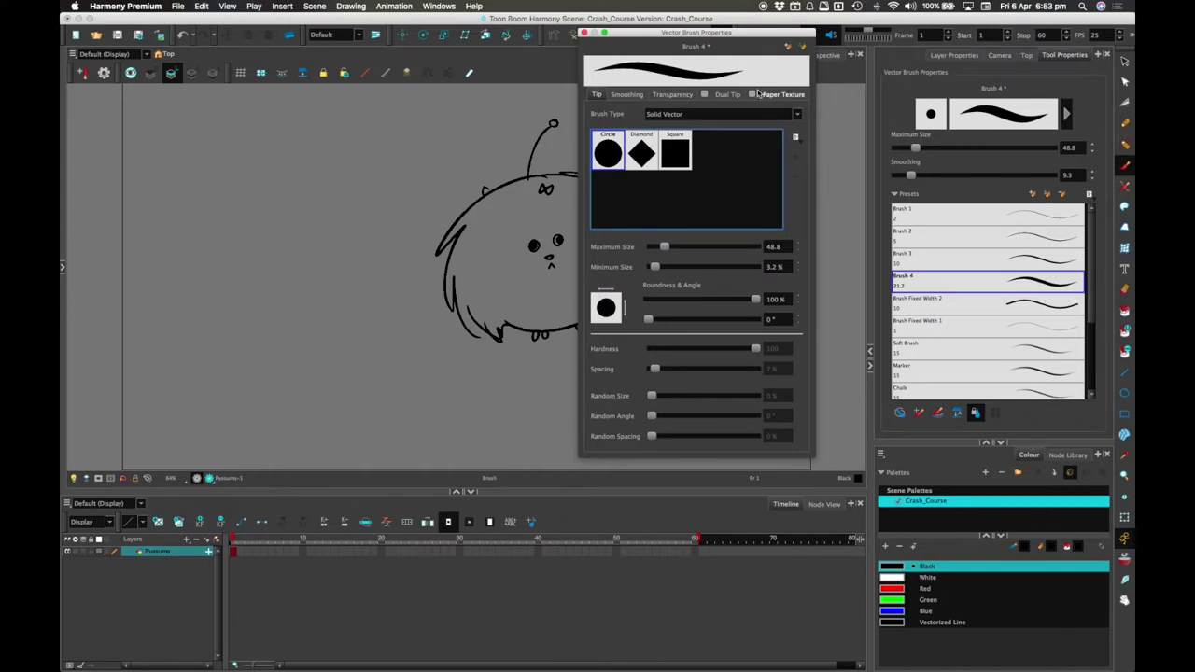
# Step: Examine the Transparency, Smoothing and Tip settings of Brush 4 and close its properties
pyautogui.click(676, 95)
pyautogui.click(626, 95)
pyautogui.click(595, 94)
pyautogui.click(584, 32)
# Step: Select the Texture 4 brush preset, set its tip hardness to 20.7 and close its properties
pyautogui.scroll(-4, 989, 308)
pyautogui.click(988, 365)
pyautogui.click(1069, 114)
pyautogui.moveTo(672, 348)
pyautogui.mouseDown()
pyautogui.moveTo(739, 348)
pyautogui.moveTo(651, 352)
pyautogui.moveTo(754, 348)
pyautogui.moveTo(681, 349)
pyautogui.mouseUp()
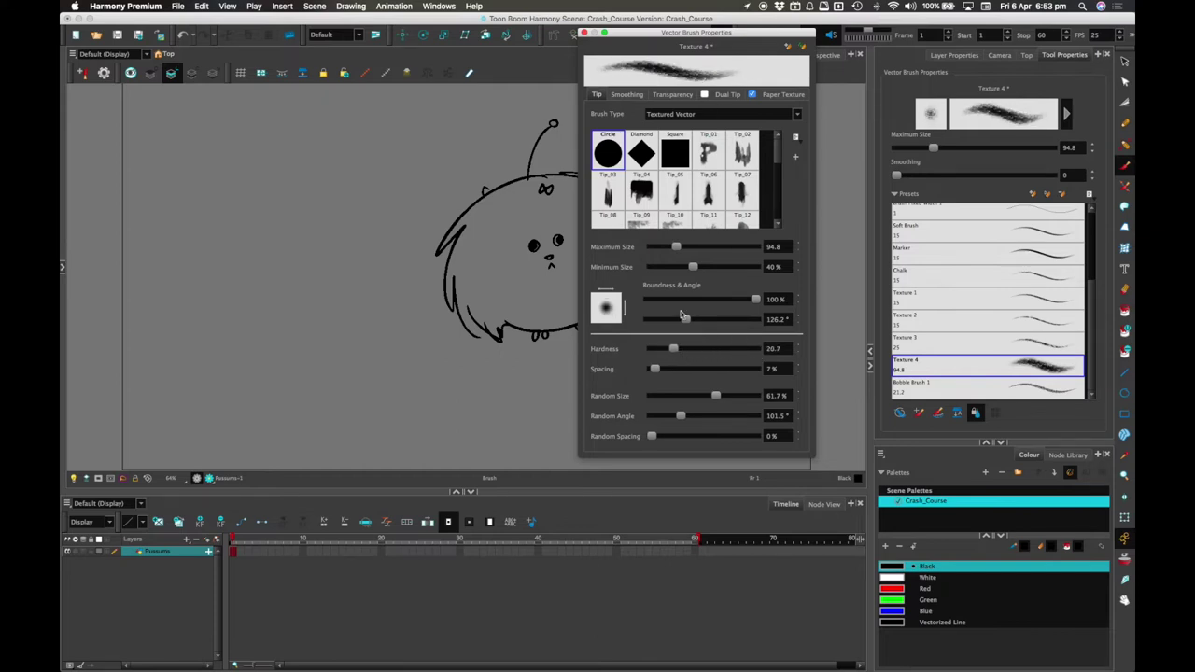
pyautogui.click(583, 34)
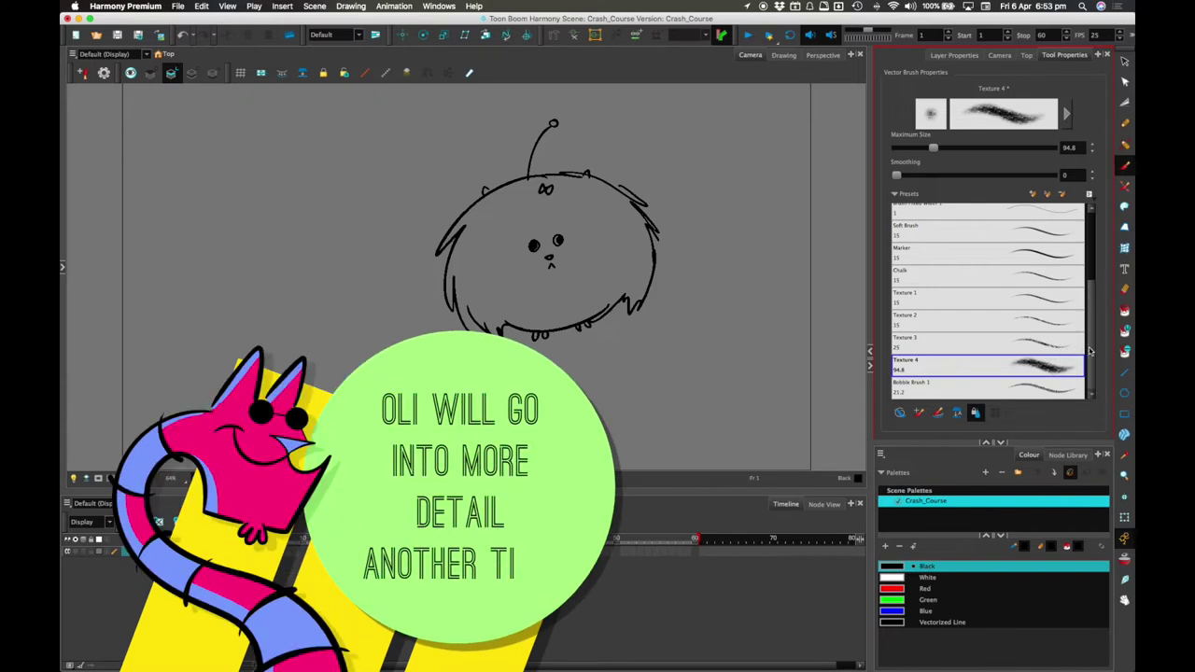
# Step: Return to the start of the brush presets and select Brush 3
pyautogui.scroll(3, 1071, 269)
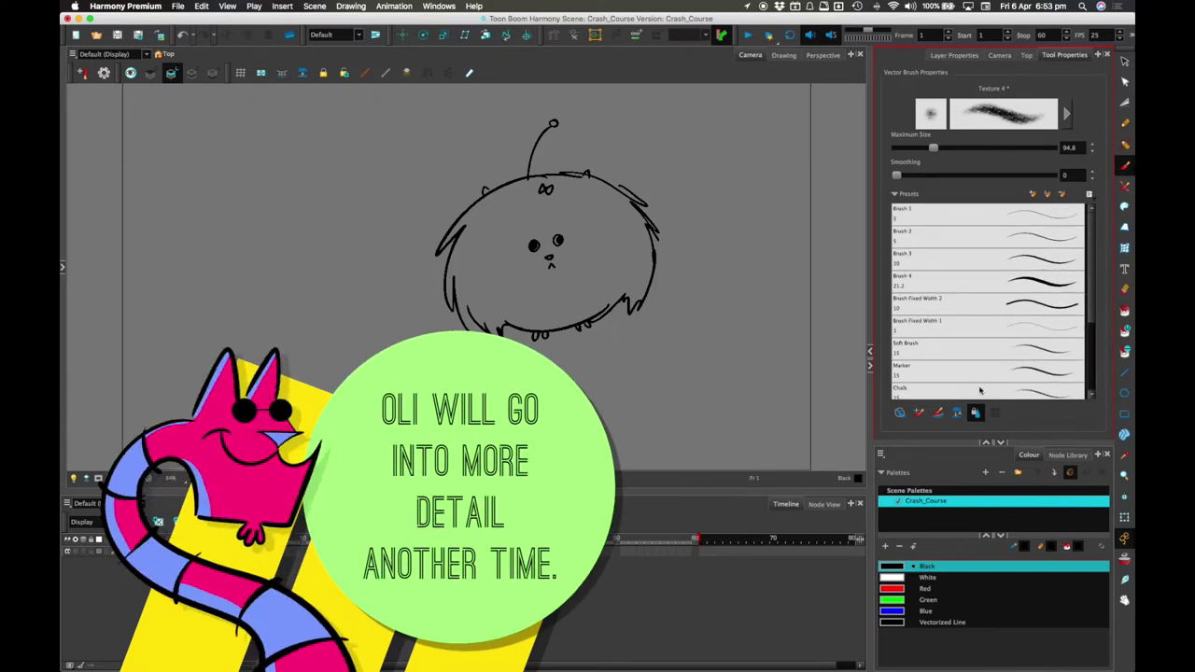
pyautogui.click(900, 415)
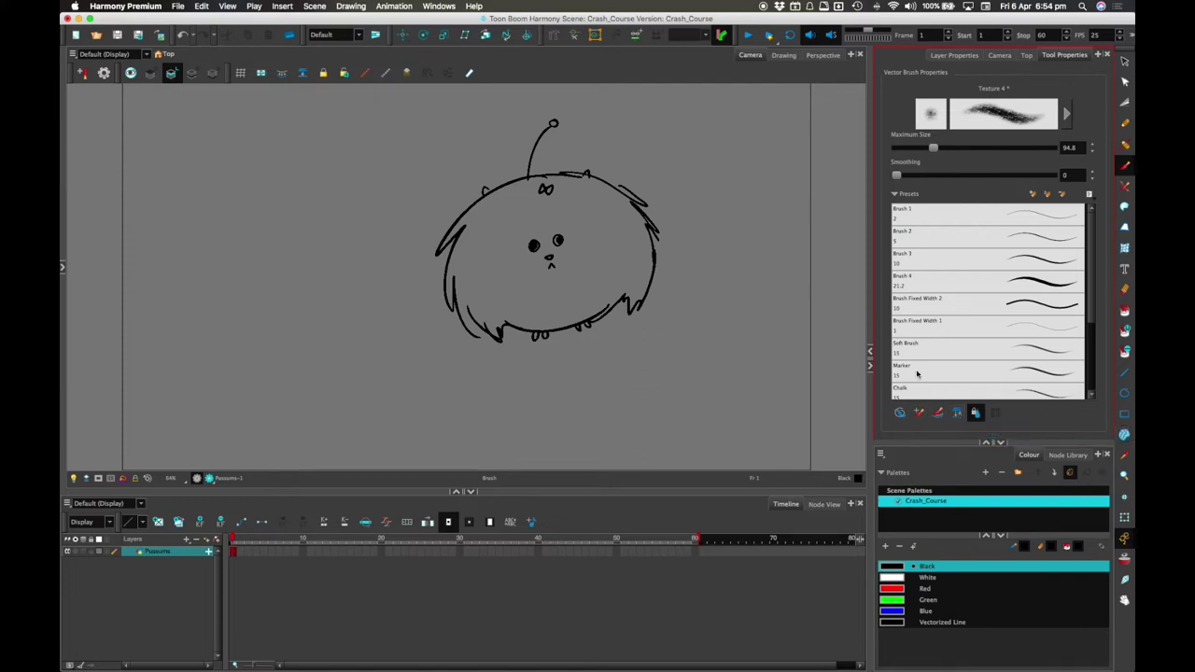
pyautogui.click(1035, 261)
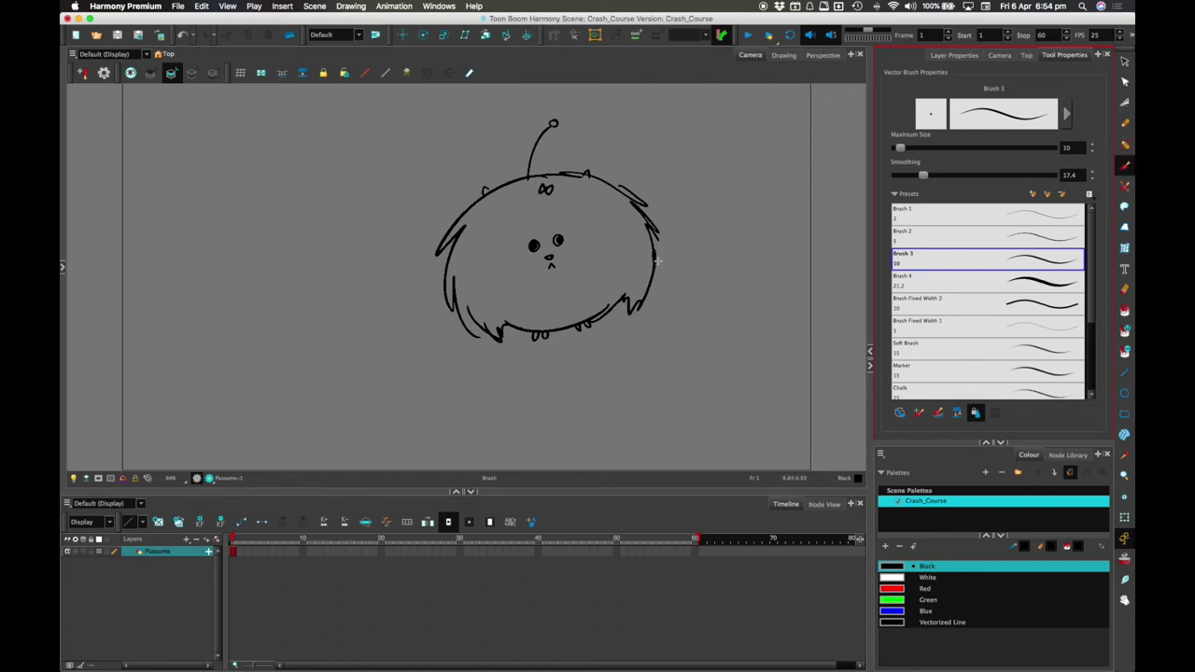
# Step: Select the whole character drawing and move it down towards the left half of the camera frame
pyautogui.click(1125, 61)
pyautogui.moveTo(646, 270); pyautogui.dragTo(688, 341)
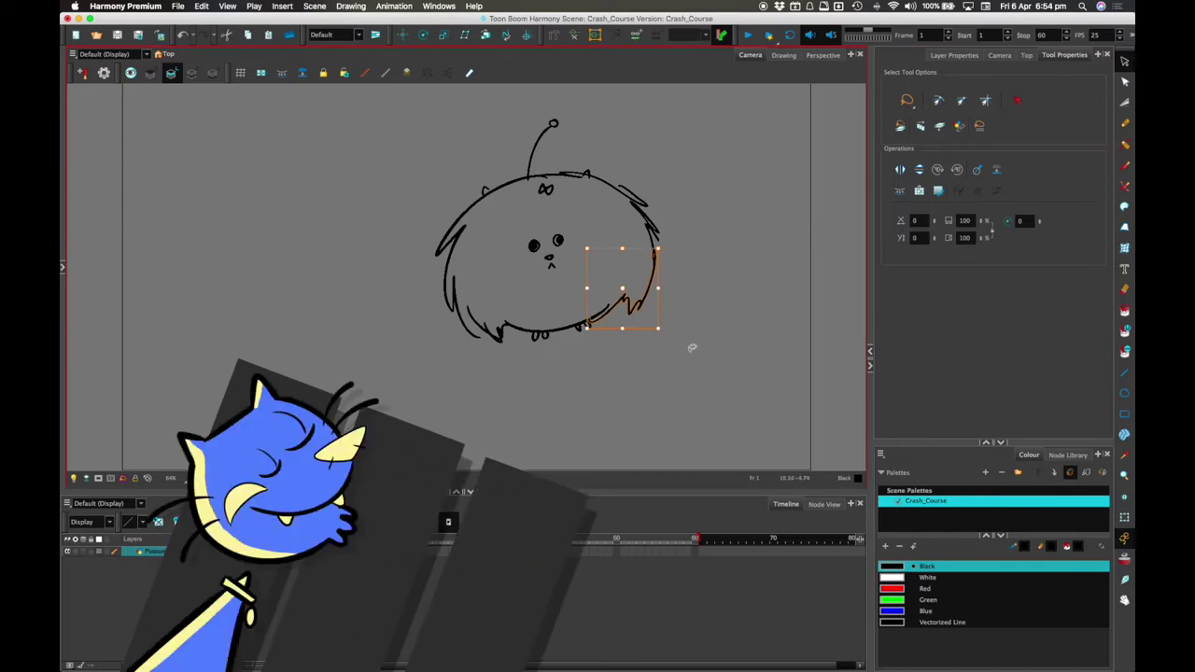
pyautogui.click(690, 283)
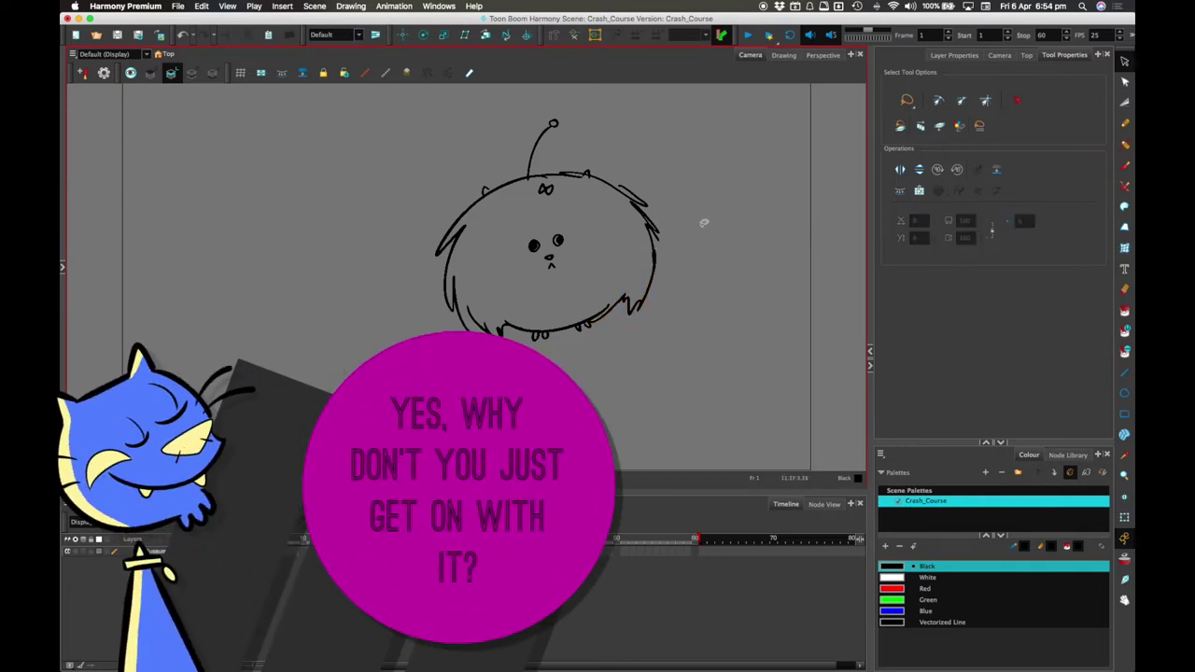
pyautogui.moveTo(712, 193)
pyautogui.mouseDown()
pyautogui.moveTo(400, 267)
pyautogui.moveTo(719, 224)
pyautogui.mouseUp()
pyautogui.moveTo(653, 254)
pyautogui.mouseDown()
pyautogui.moveTo(587, 256)
pyautogui.moveTo(467, 296)
pyautogui.mouseUp()
pyautogui.click(573, 315)
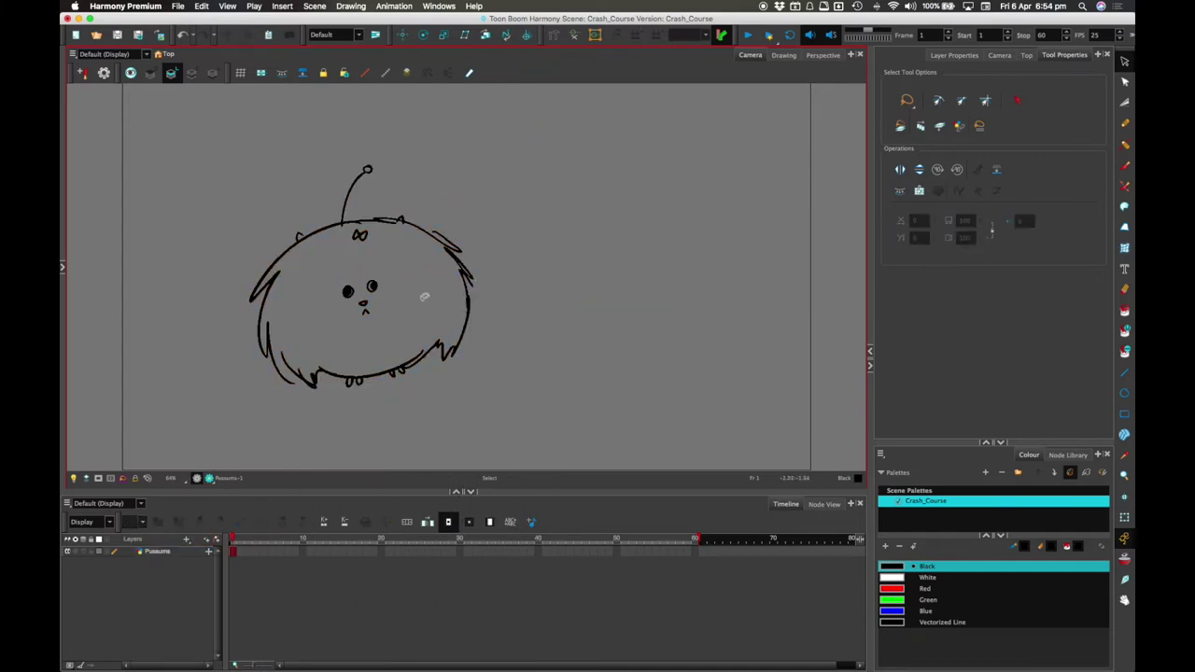
# Step: Prepare the Paint tool with the Green colour, Close Large Gap and a gap value of 10
pyautogui.click(1125, 308)
pyautogui.click(896, 602)
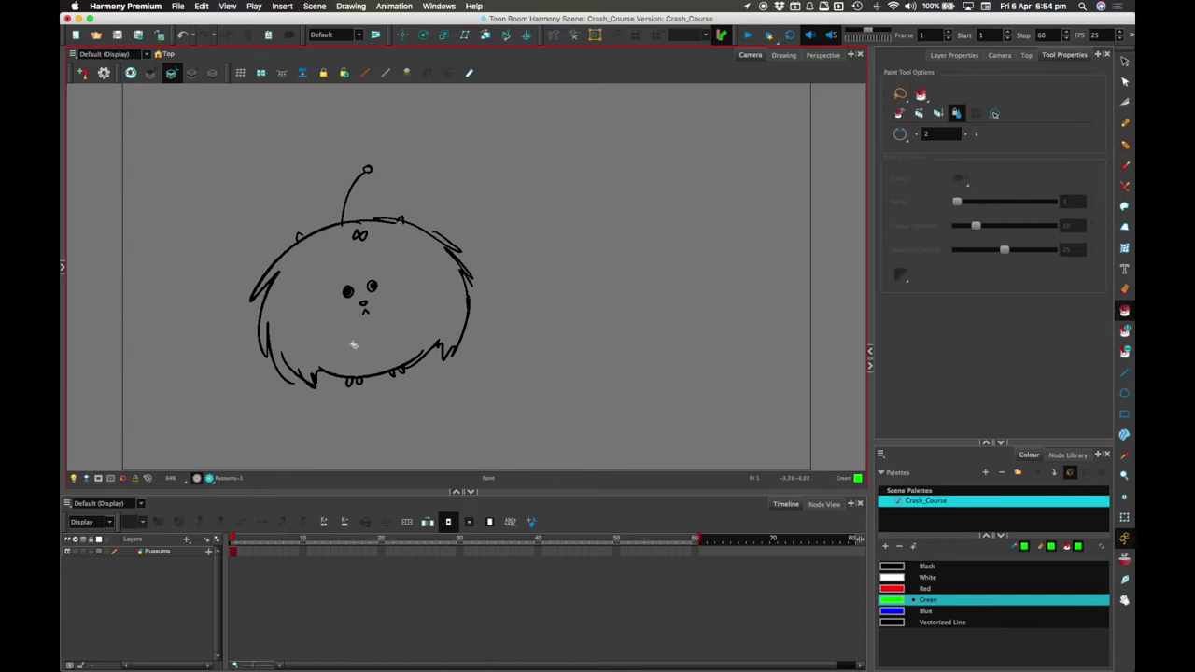
pyautogui.click(903, 137)
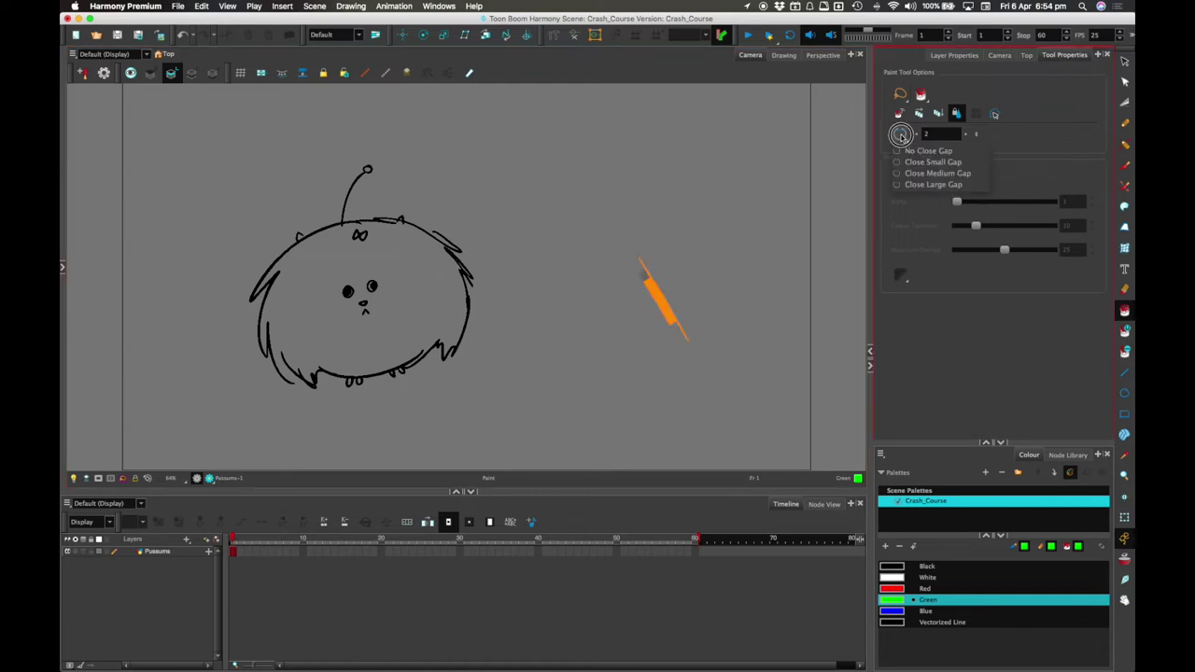
pyautogui.click(943, 184)
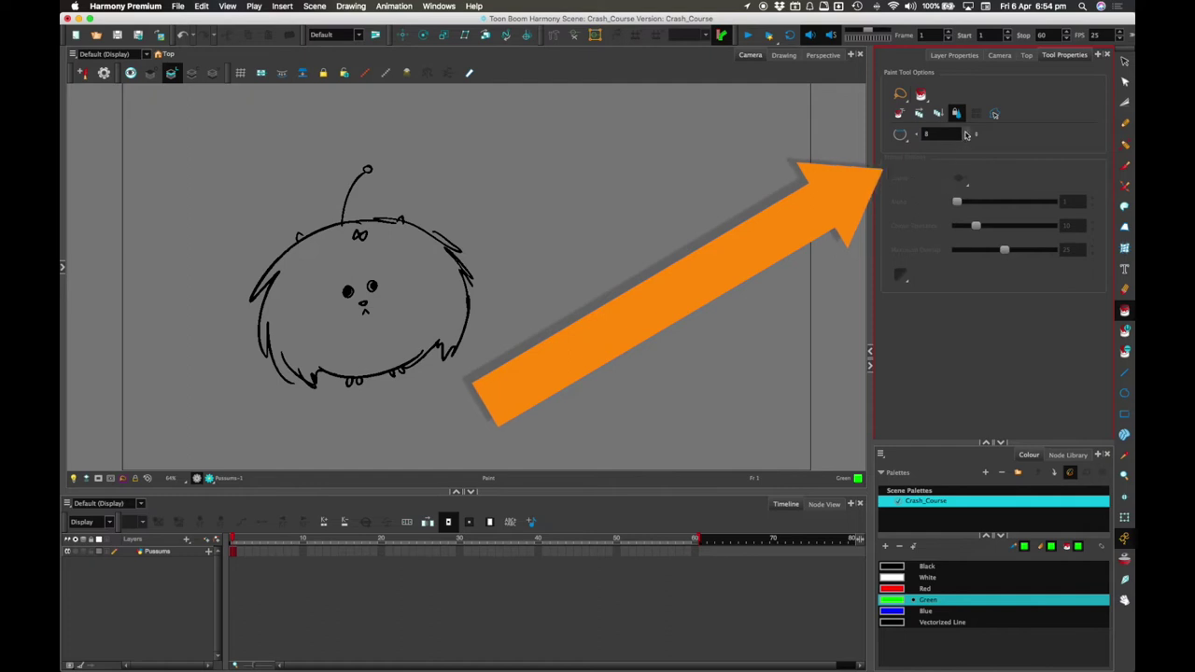
pyautogui.write('18')
pyautogui.press('Return')
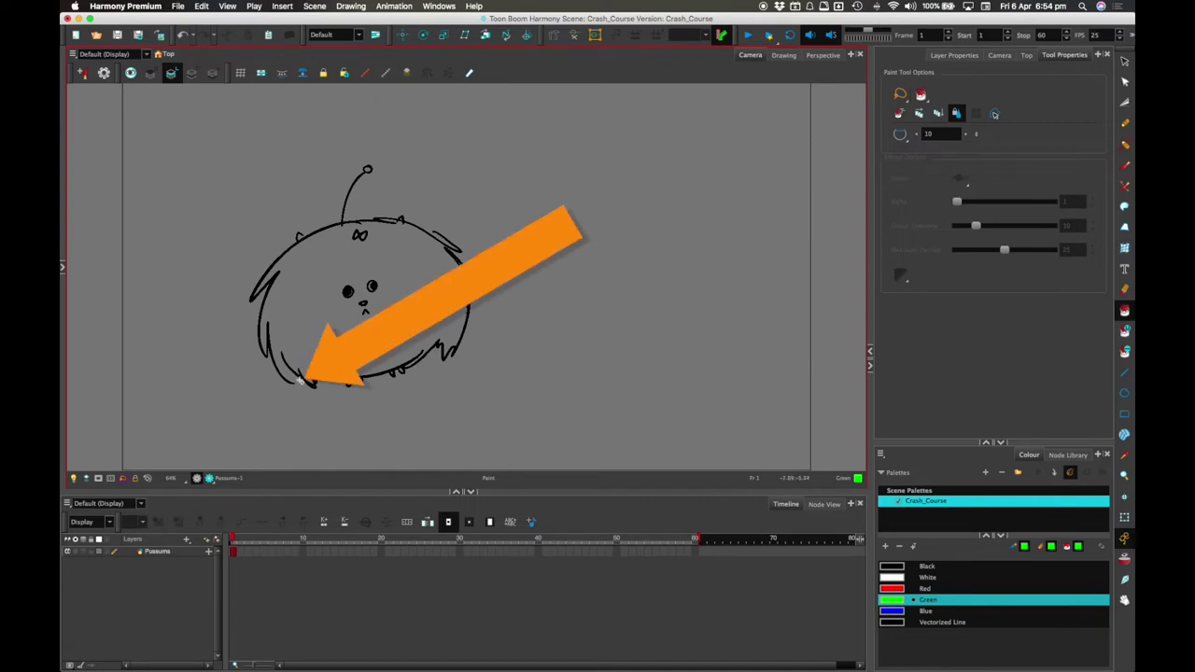
# Step: Try closing the open gap in the lower-left fur with a black brush line, and undo it
pyautogui.scroll(5, 288, 378)
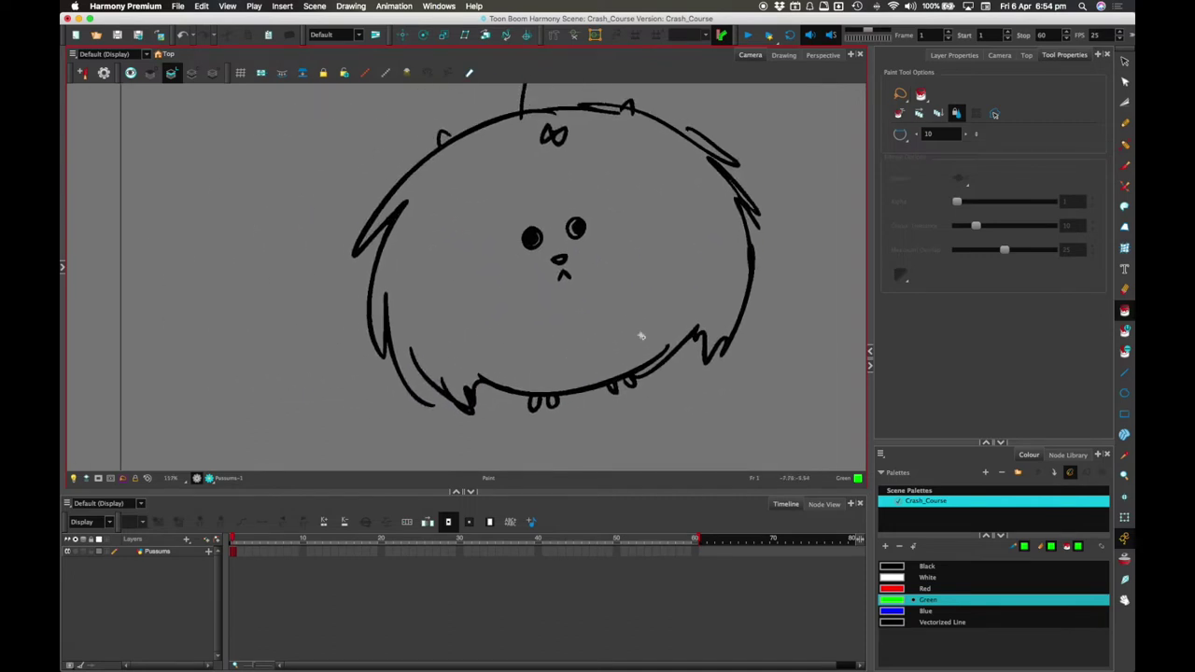
pyautogui.click(1125, 164)
pyautogui.click(1028, 566)
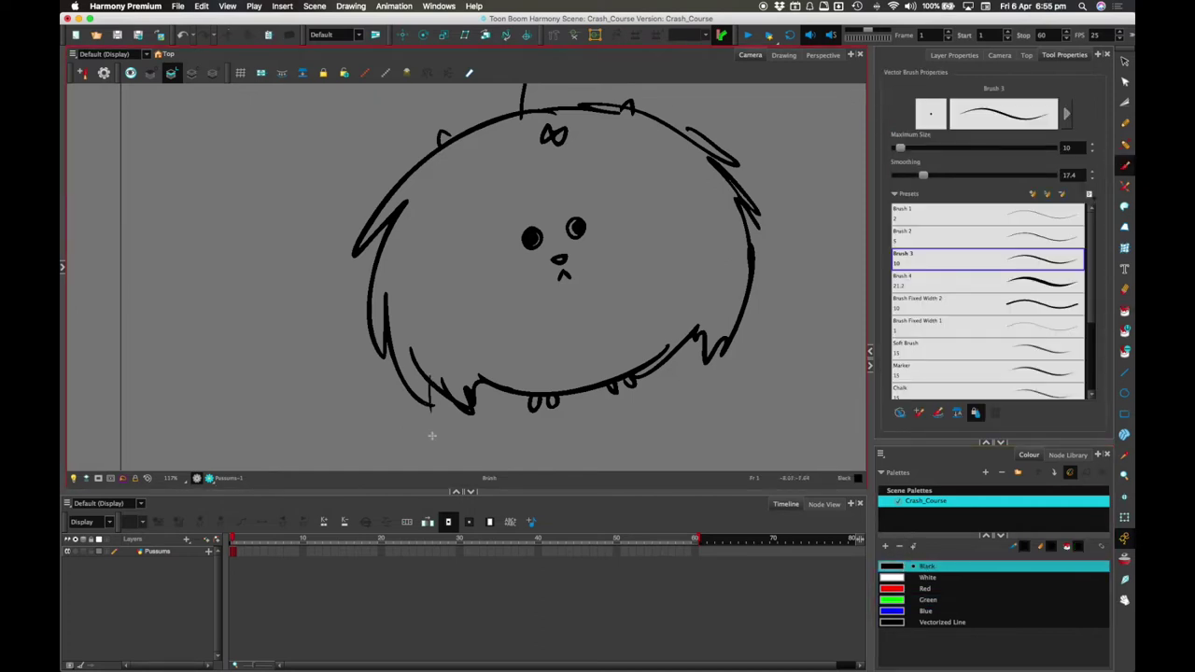
pyautogui.press('super+z')
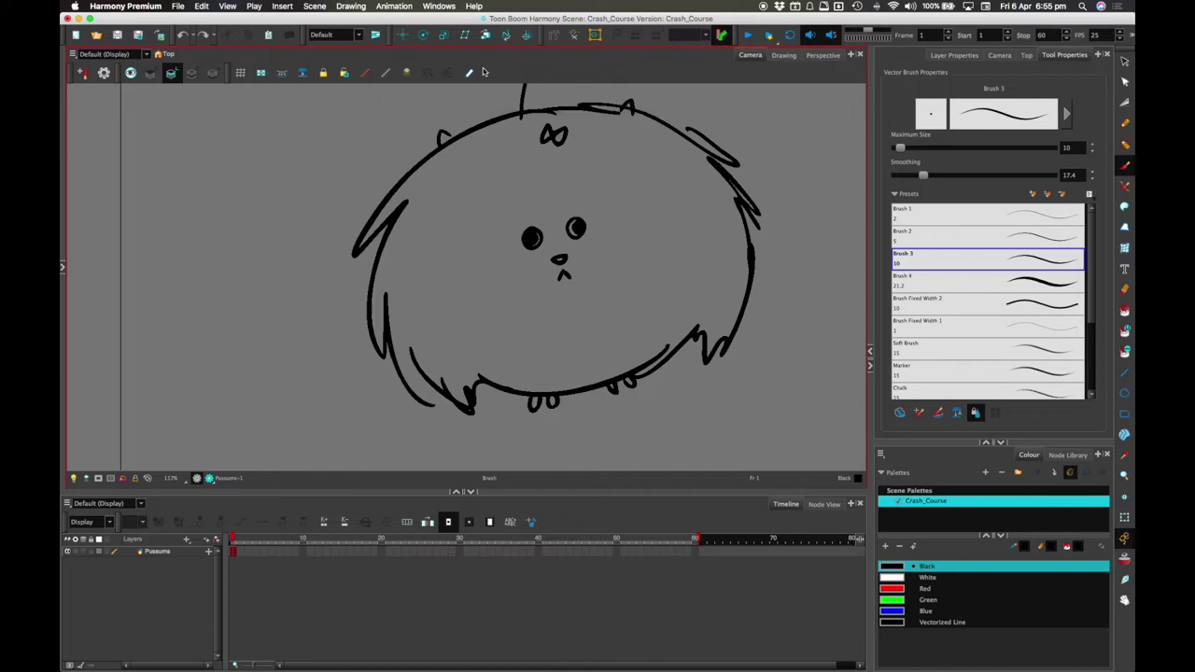
# Step: Activate the Stroke tool and display the strokes of the character drawing
pyautogui.click(1123, 209)
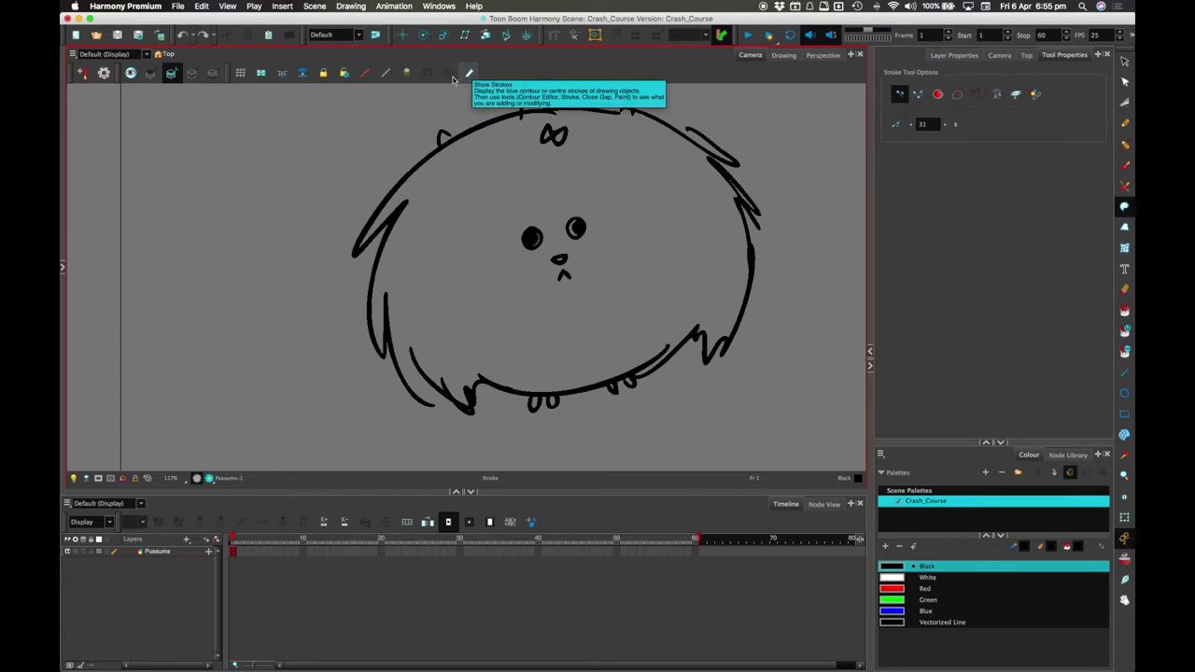
pyautogui.click(469, 74)
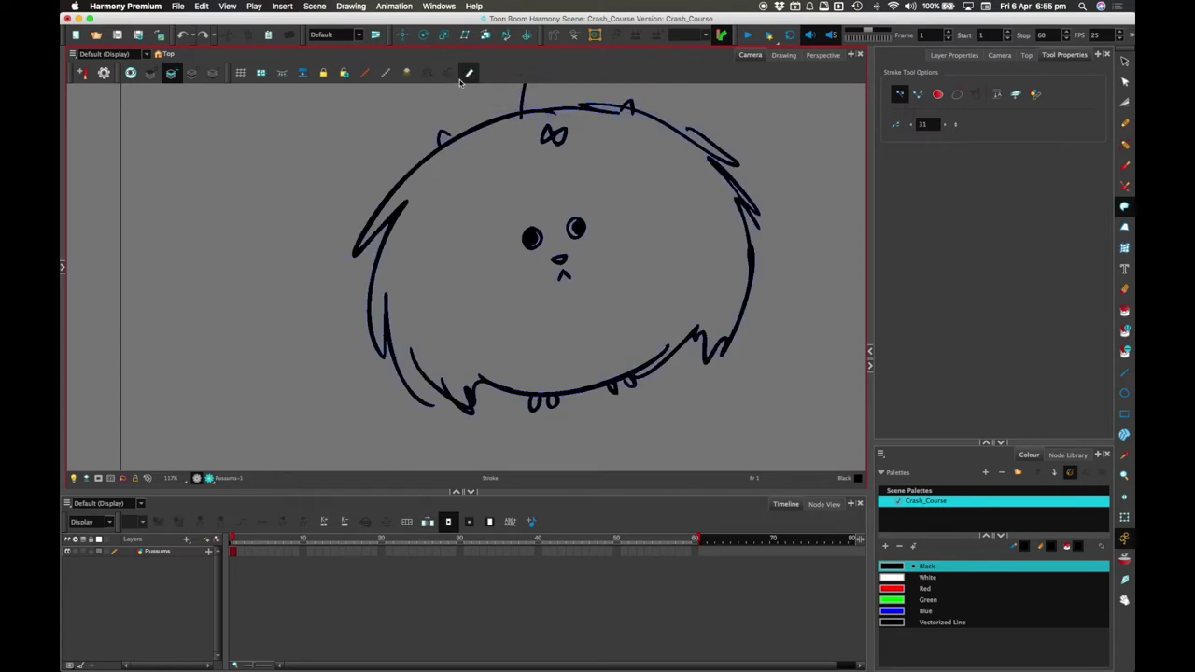
# Step: View the Toolbar Manager for the Tools toolbar and close it without changes
pyautogui.rightClick(1120, 609)
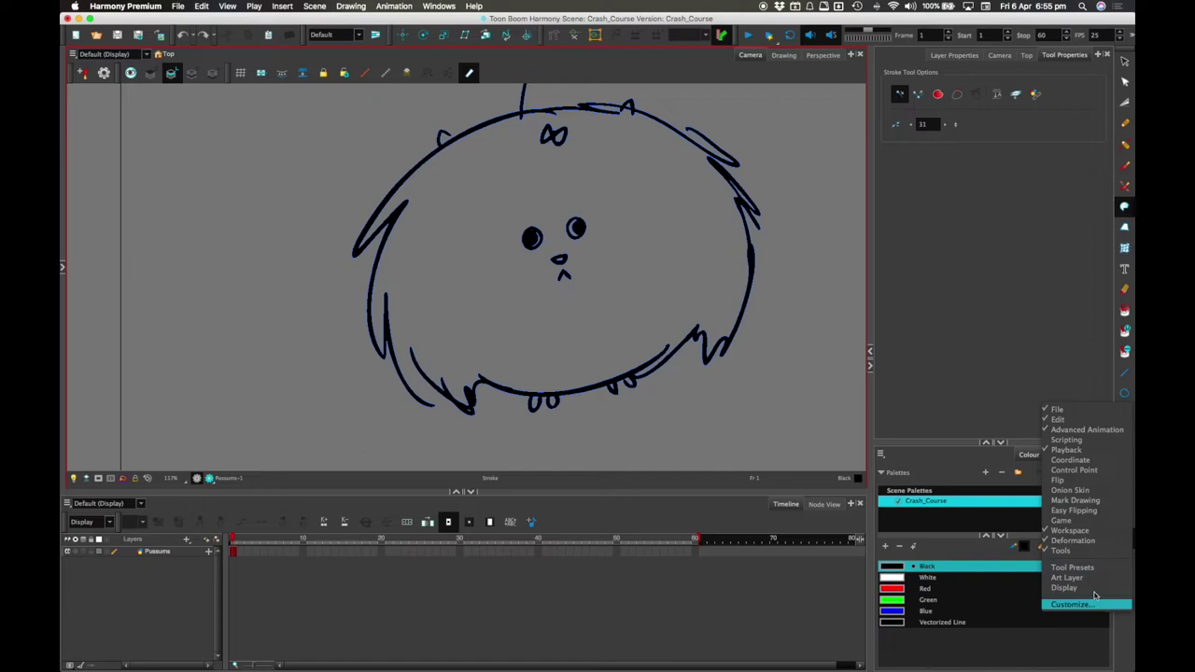
pyautogui.click(1095, 599)
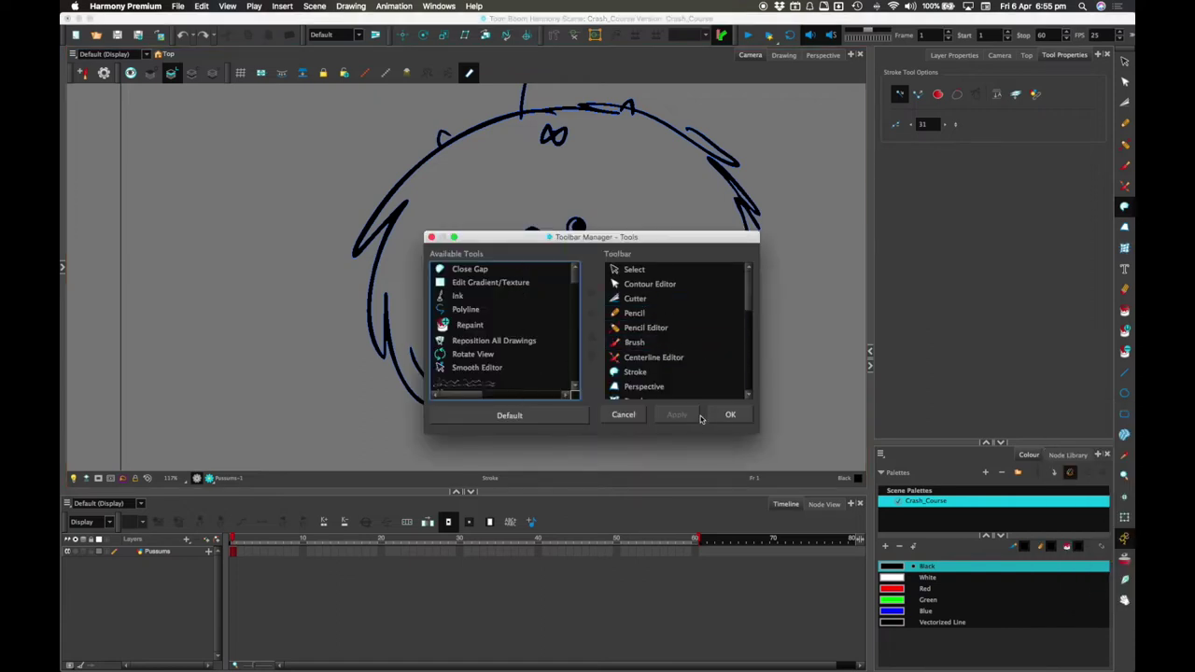
pyautogui.click(622, 415)
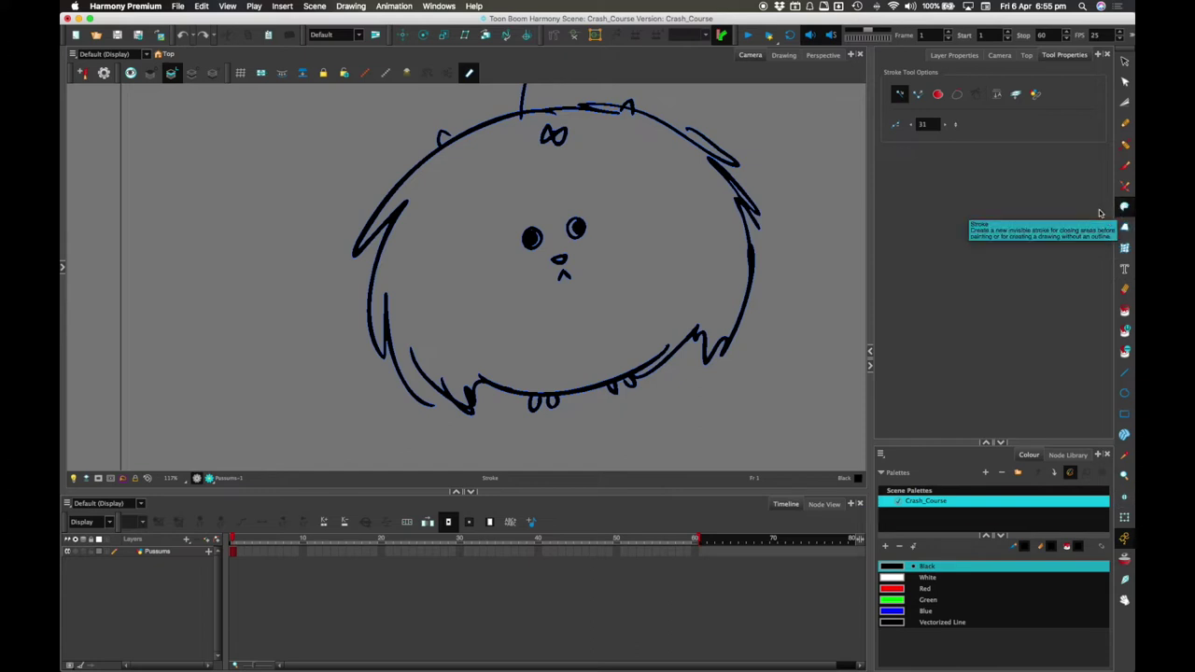
# Step: Examine the tools listed in an enlarged Toolbar Manager for the Camera View toolbar and close it without changes
pyautogui.rightClick(487, 75)
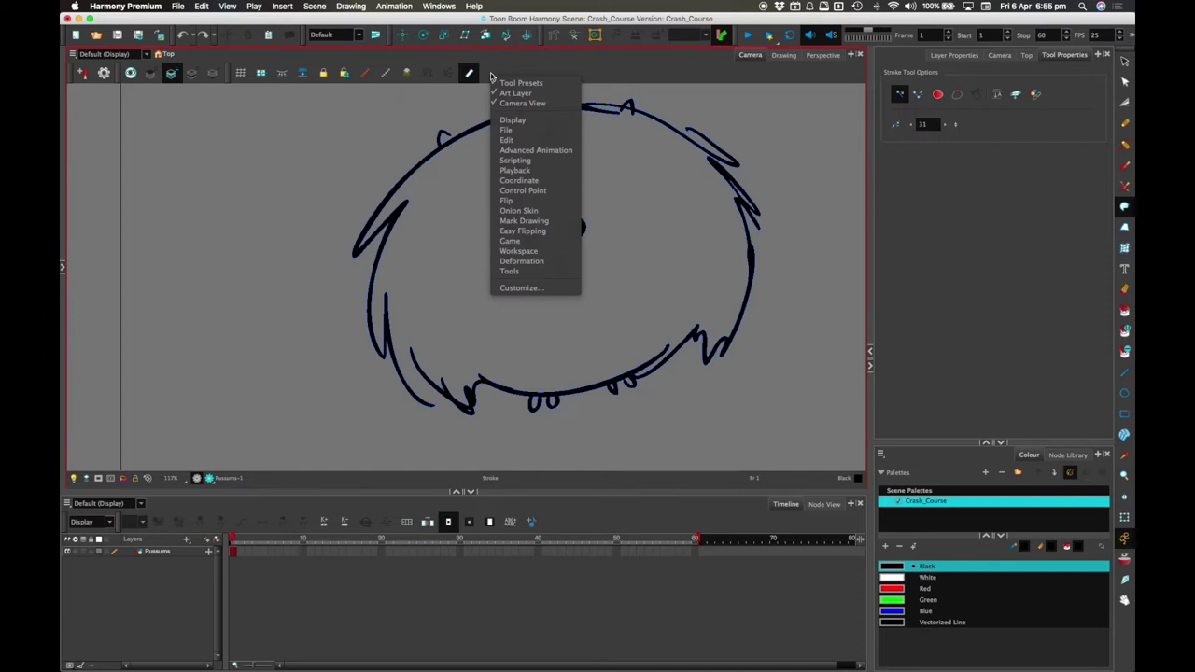
pyautogui.click(520, 287)
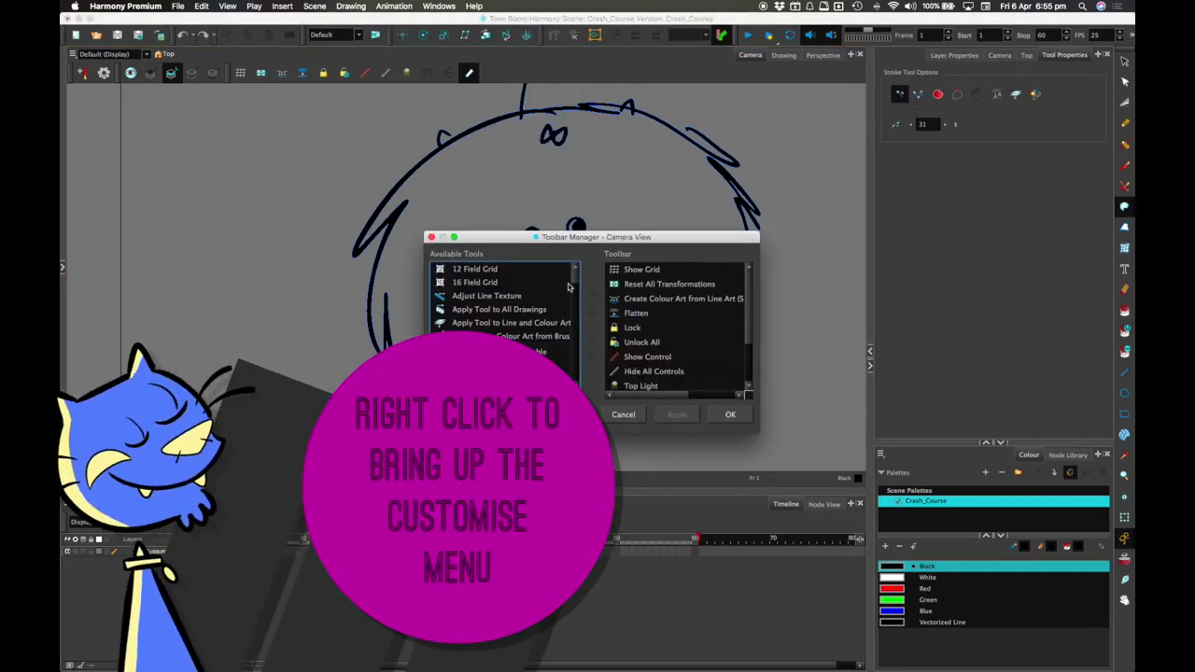
pyautogui.moveTo(575, 282); pyautogui.dragTo(576, 270)
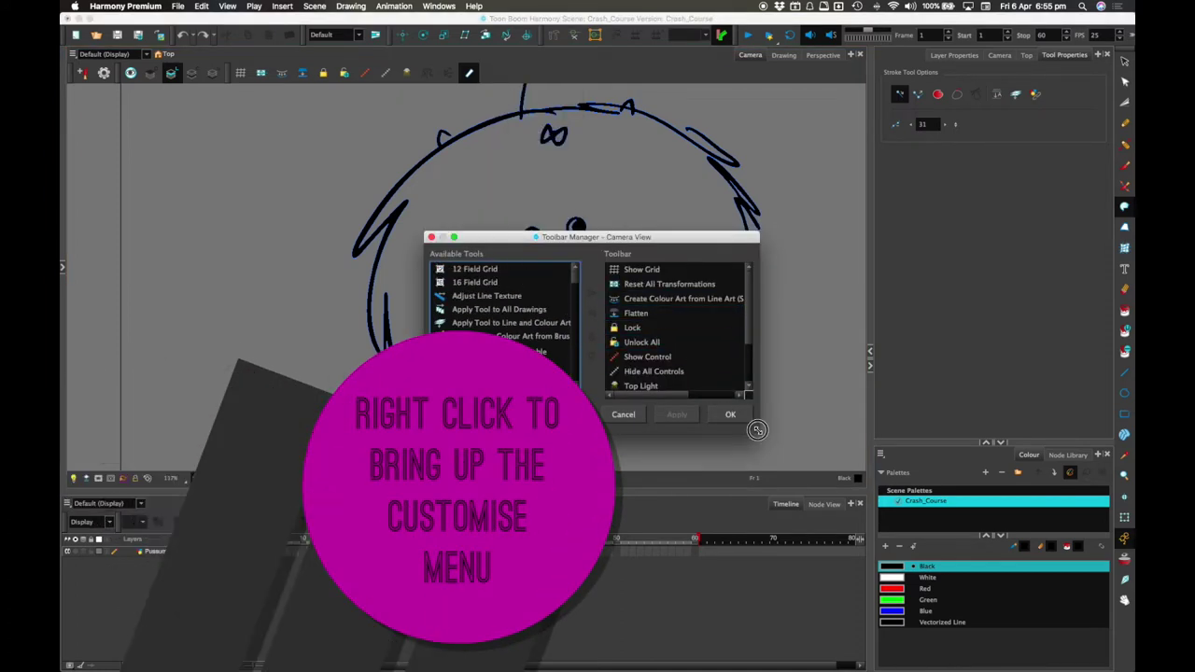
pyautogui.moveTo(757, 429); pyautogui.dragTo(794, 565)
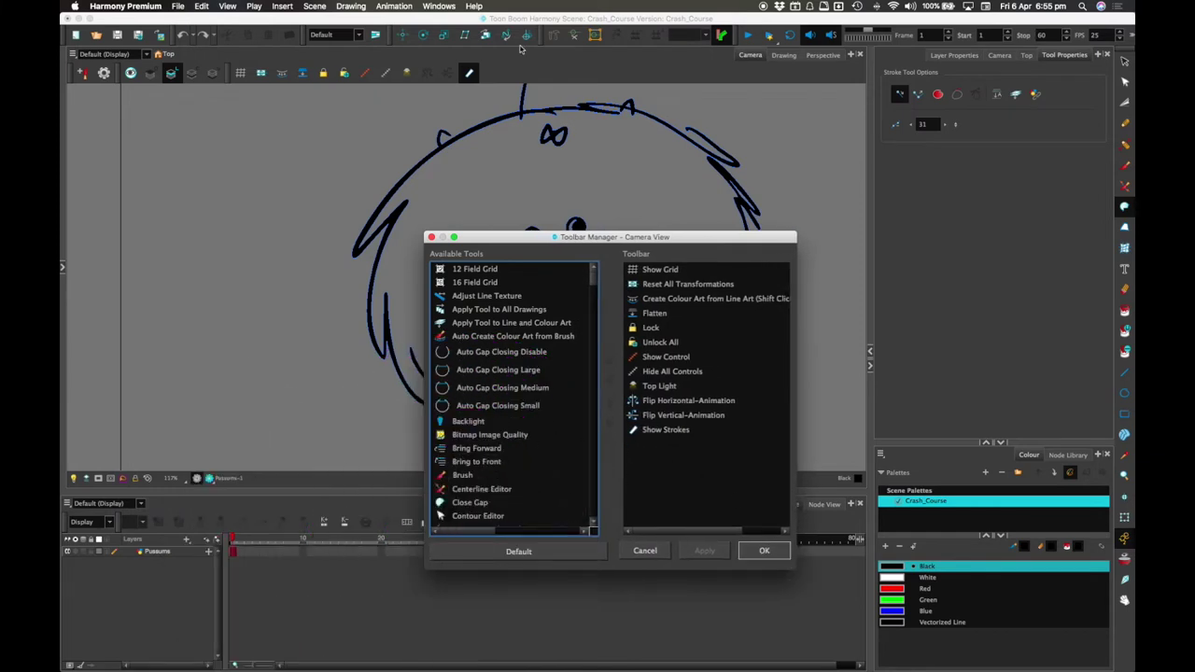
pyautogui.click(720, 384)
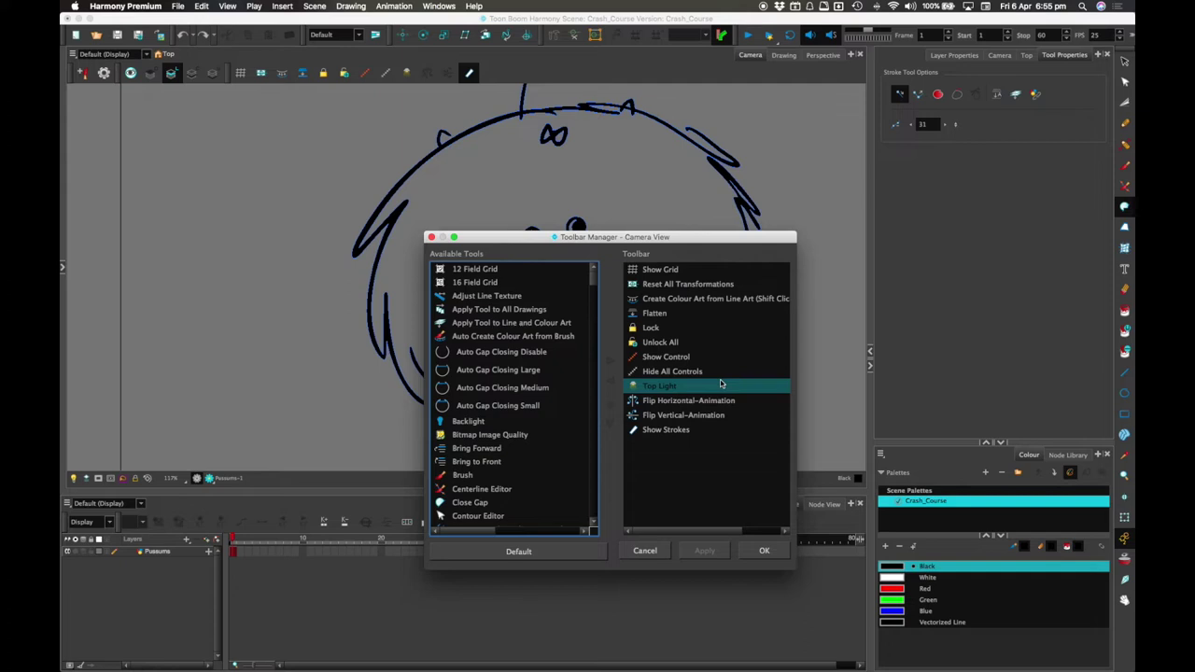
pyautogui.click(644, 549)
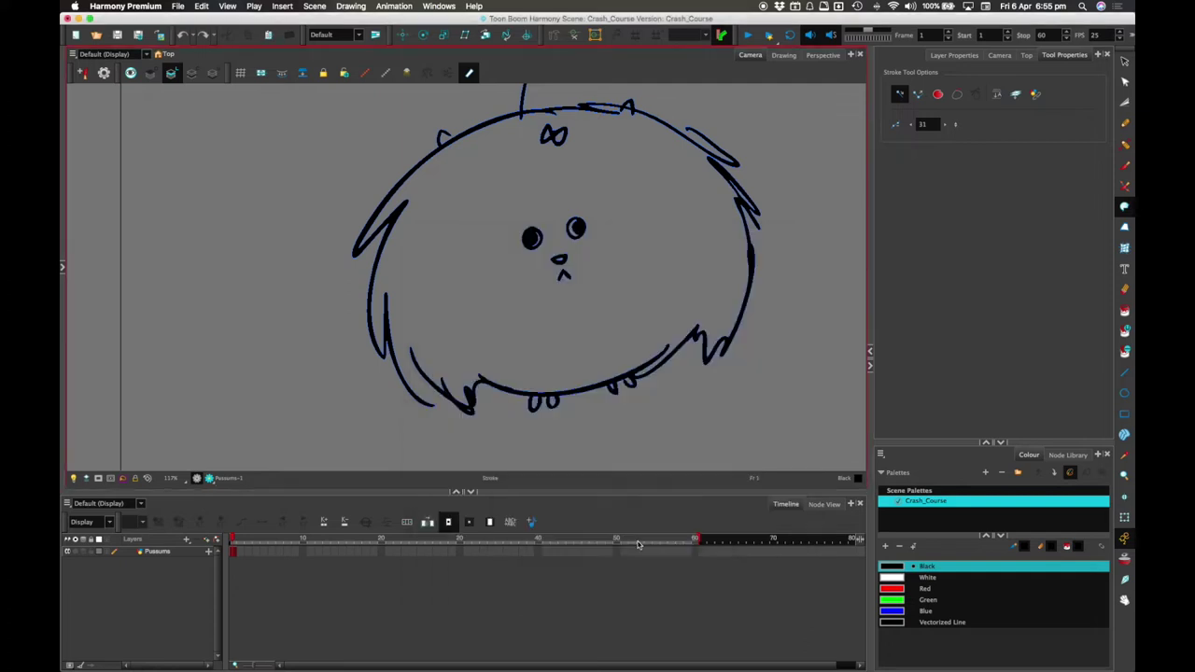
pyautogui.click(469, 75)
pyautogui.rightClick(499, 74)
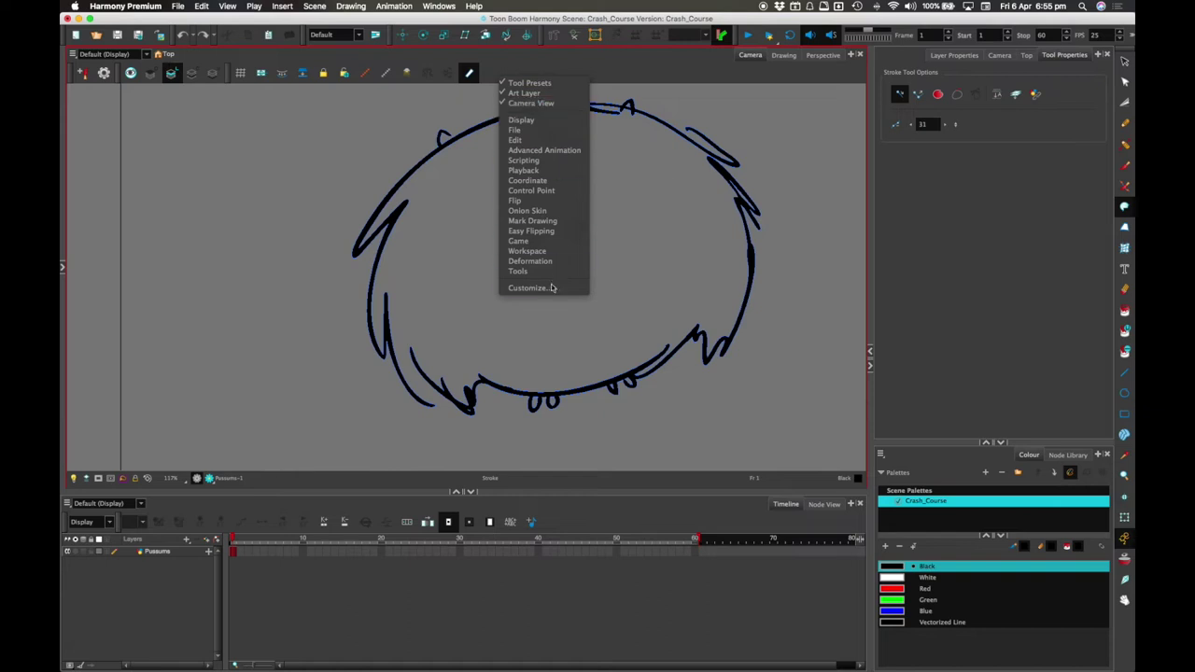
pyautogui.click(607, 72)
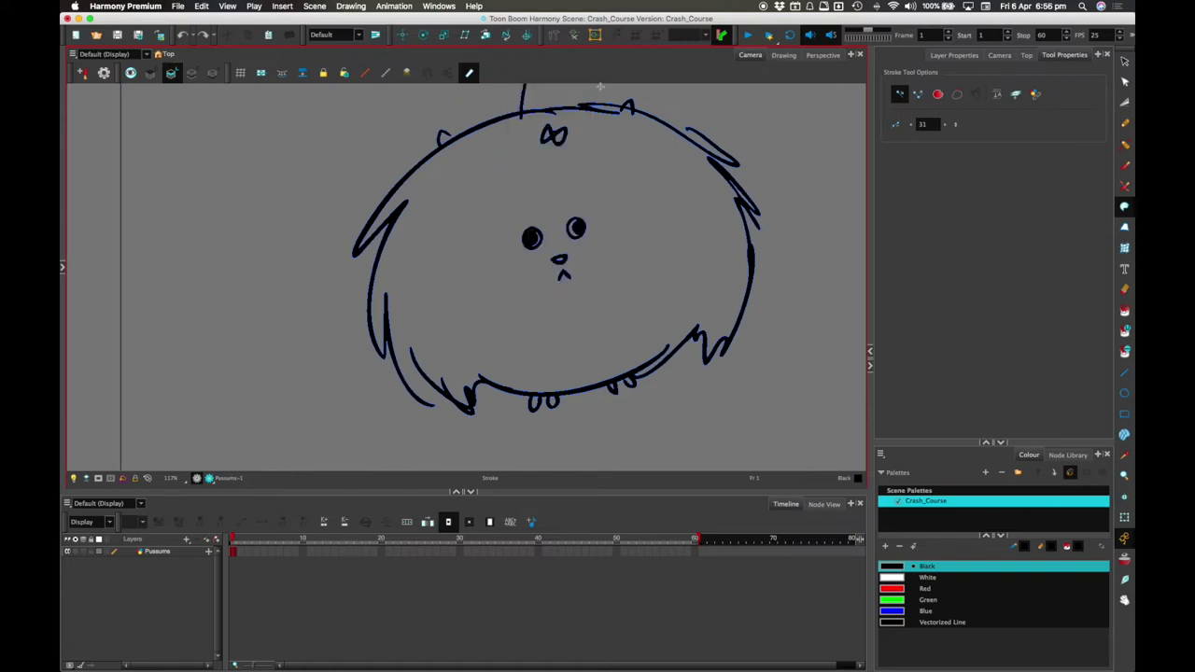
# Step: Draw an invisible stroke across the gap in the lower-left fur outline and hide the stroke display
pyautogui.scroll(-2, 681, 329)
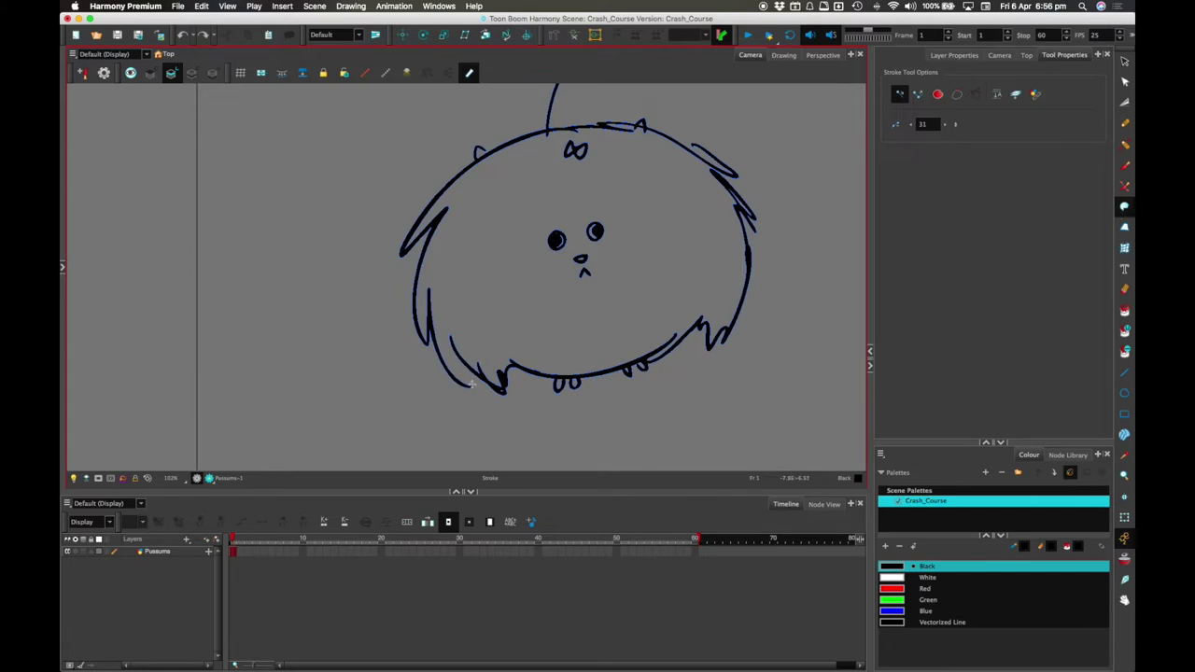
pyautogui.moveTo(472, 387); pyautogui.dragTo(463, 364)
pyautogui.scroll(5, 469, 367)
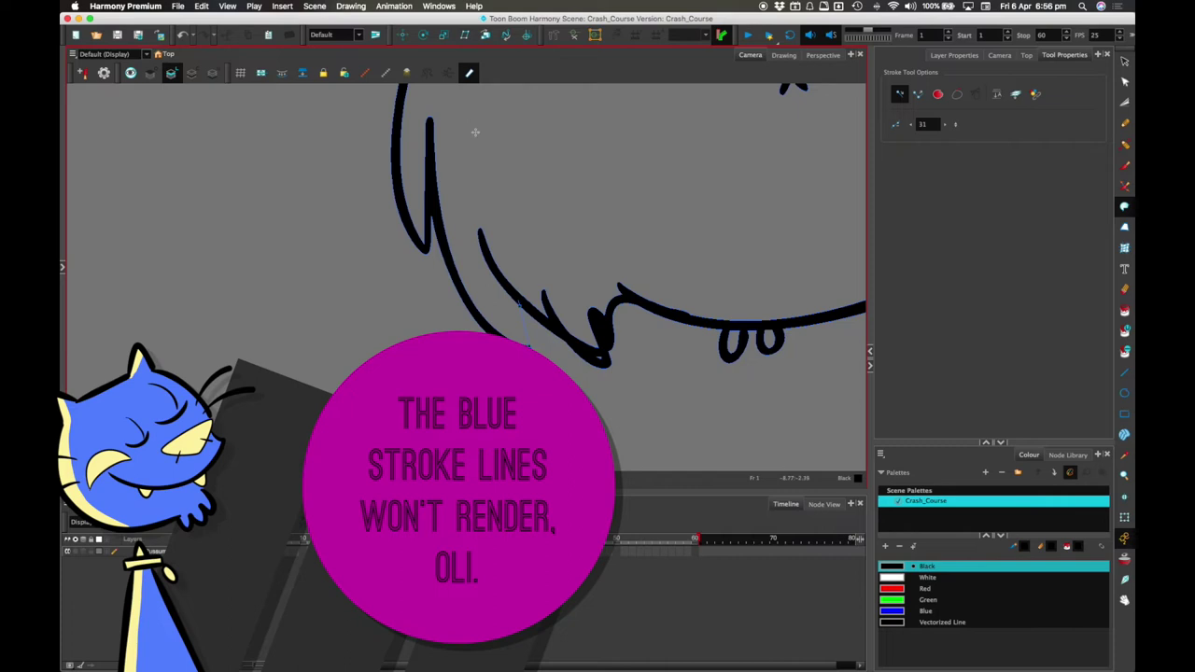
pyautogui.scroll(-5, 694, 258)
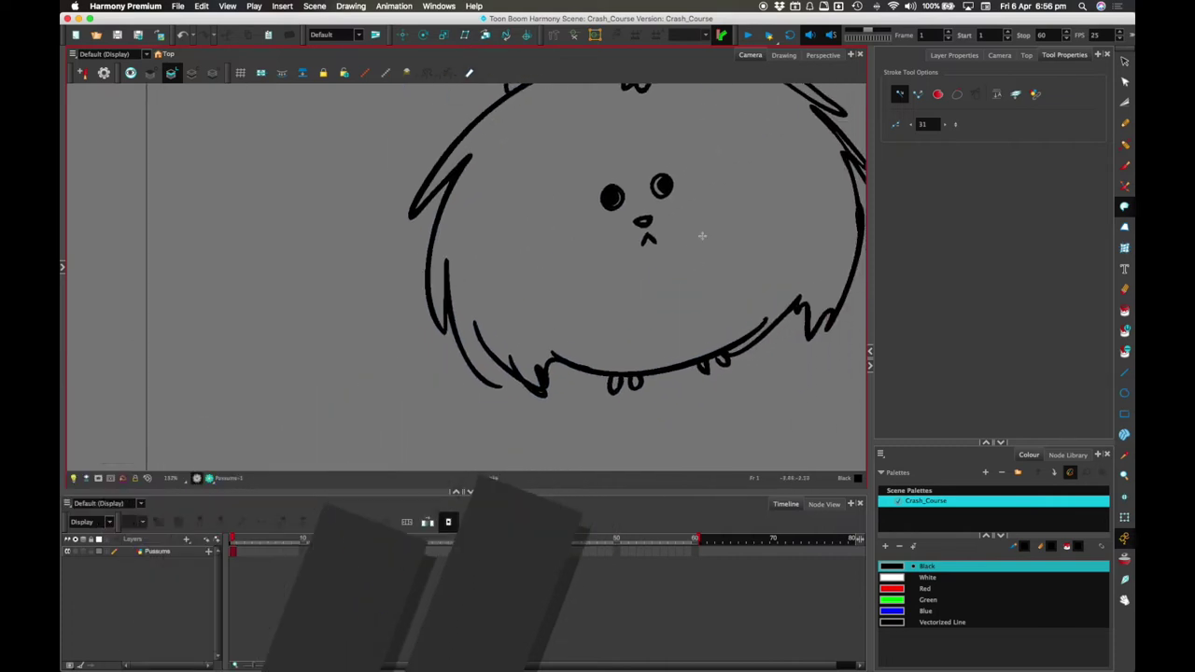
# Step: Fill the character's body with the Green colour using the Paint tool
pyautogui.hotkey('alt', 'i')
pyautogui.scroll(-3, 709, 277)
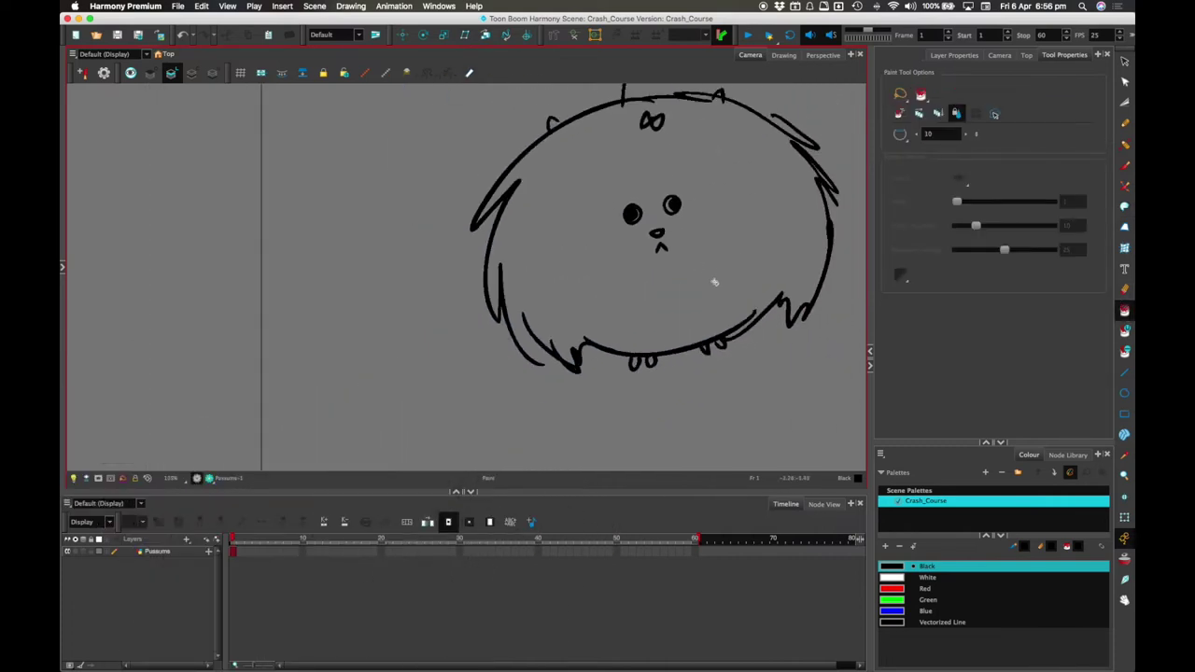
pyautogui.click(897, 597)
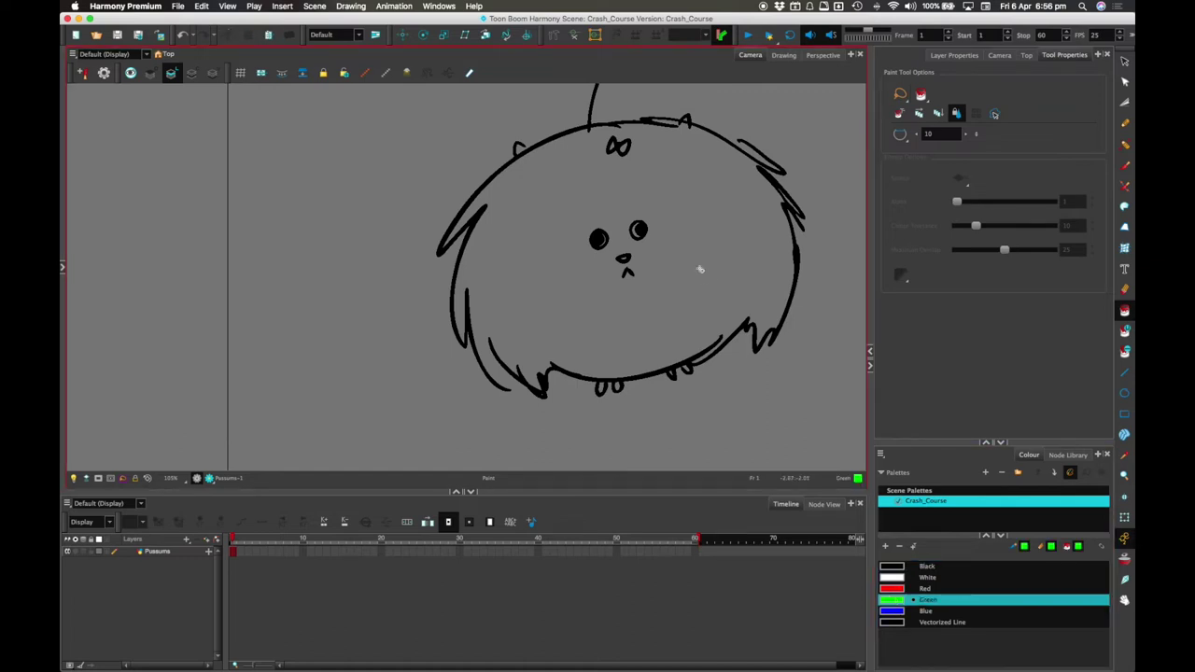
pyautogui.click(539, 345)
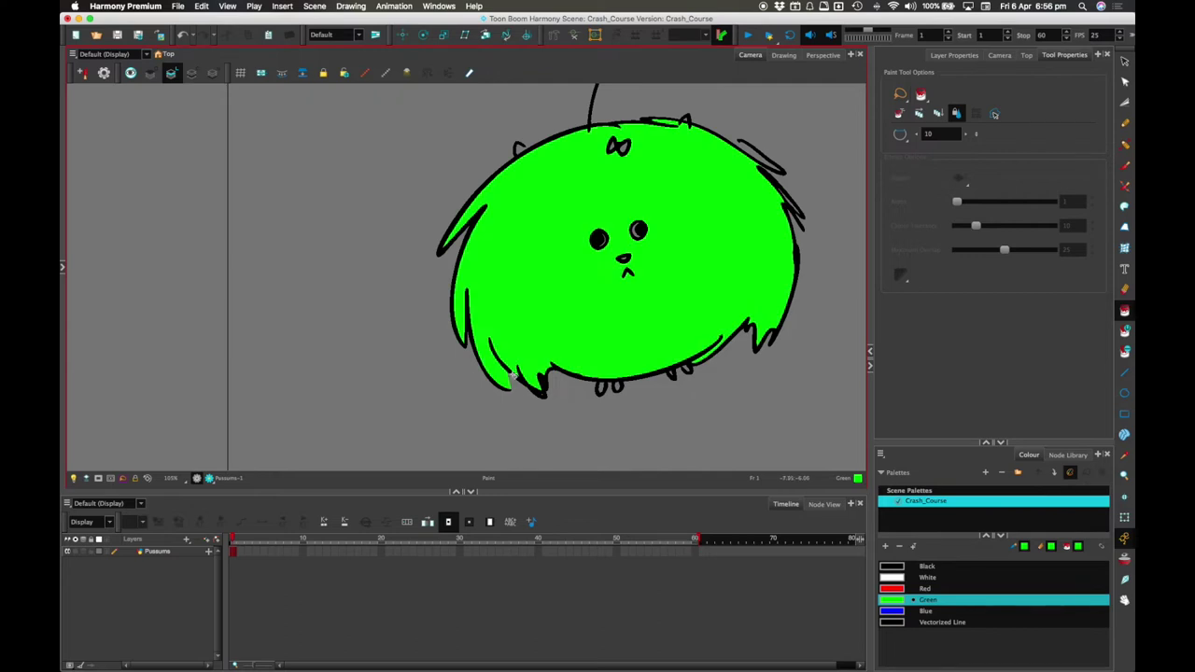
# Step: Bend the straight green edge at the lower-left fur gap into an outward curve with the Contour Editor
pyautogui.scroll(10, 512, 375)
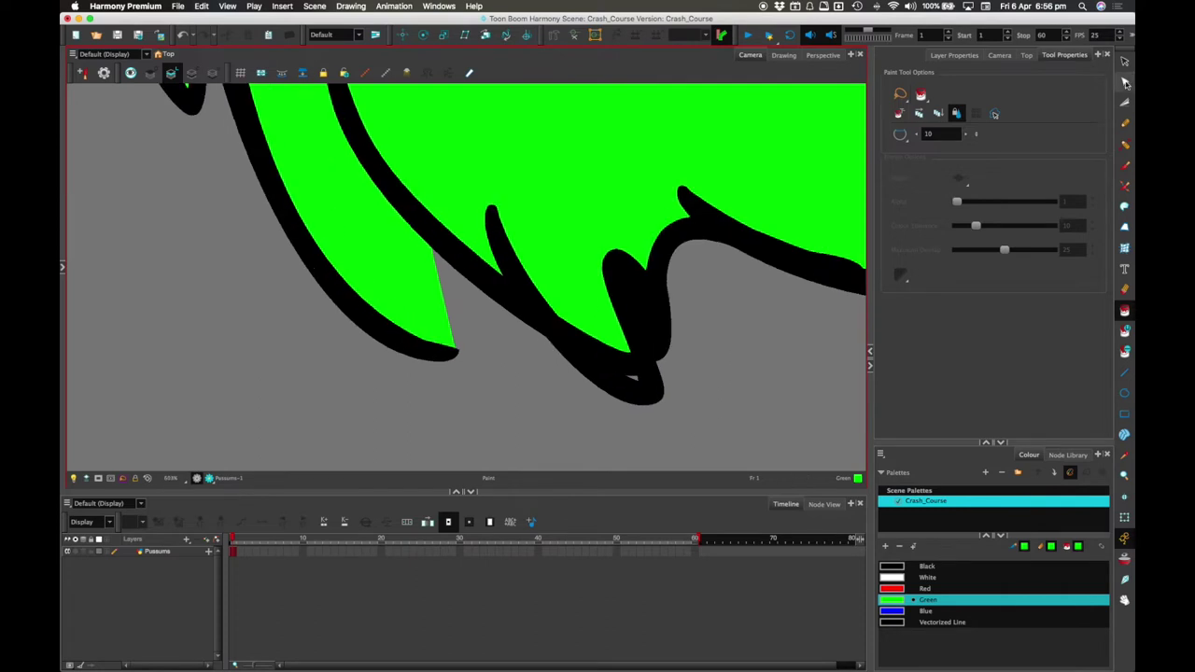
pyautogui.scroll(-2, 672, 293)
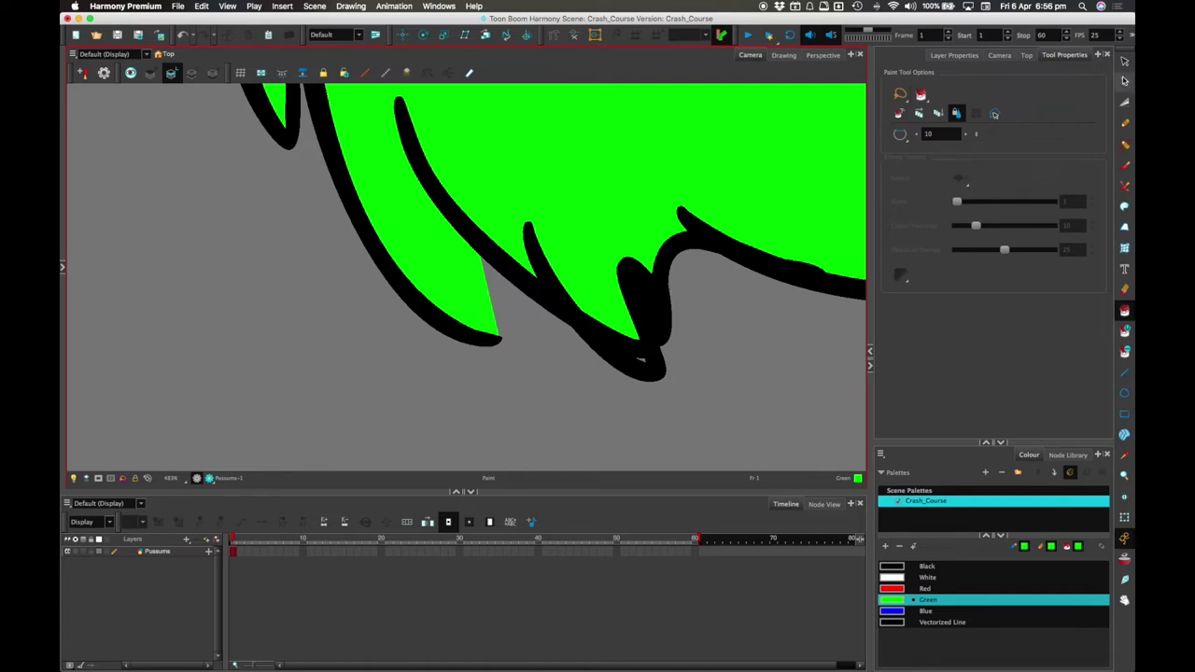
pyautogui.click(1123, 82)
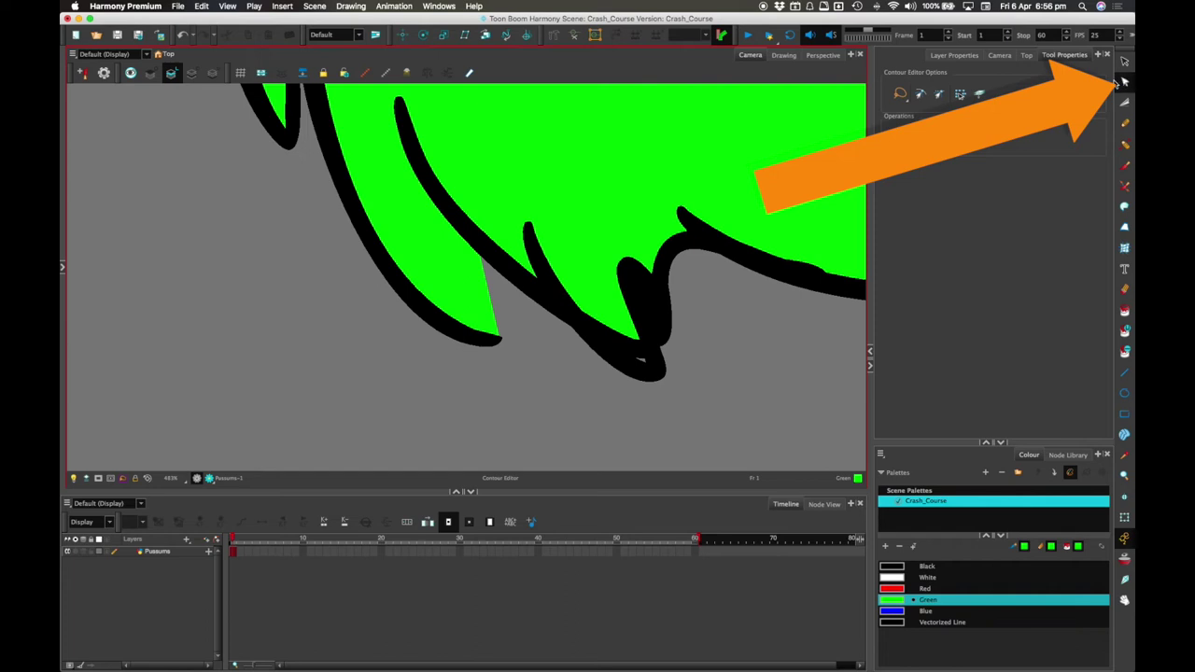
pyautogui.click(500, 298)
pyautogui.moveTo(493, 306); pyautogui.dragTo(503, 305)
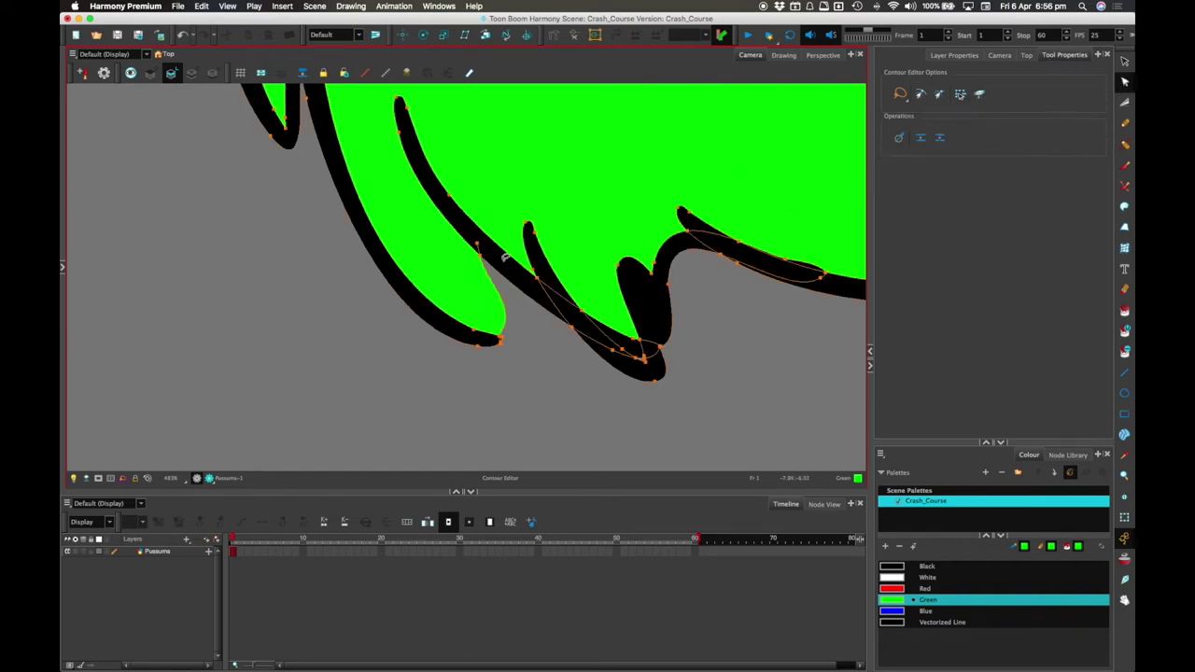
# Step: Select contour points around the tip of the lower-left fur tuft and use the Lasso selection mode
pyautogui.click(432, 344)
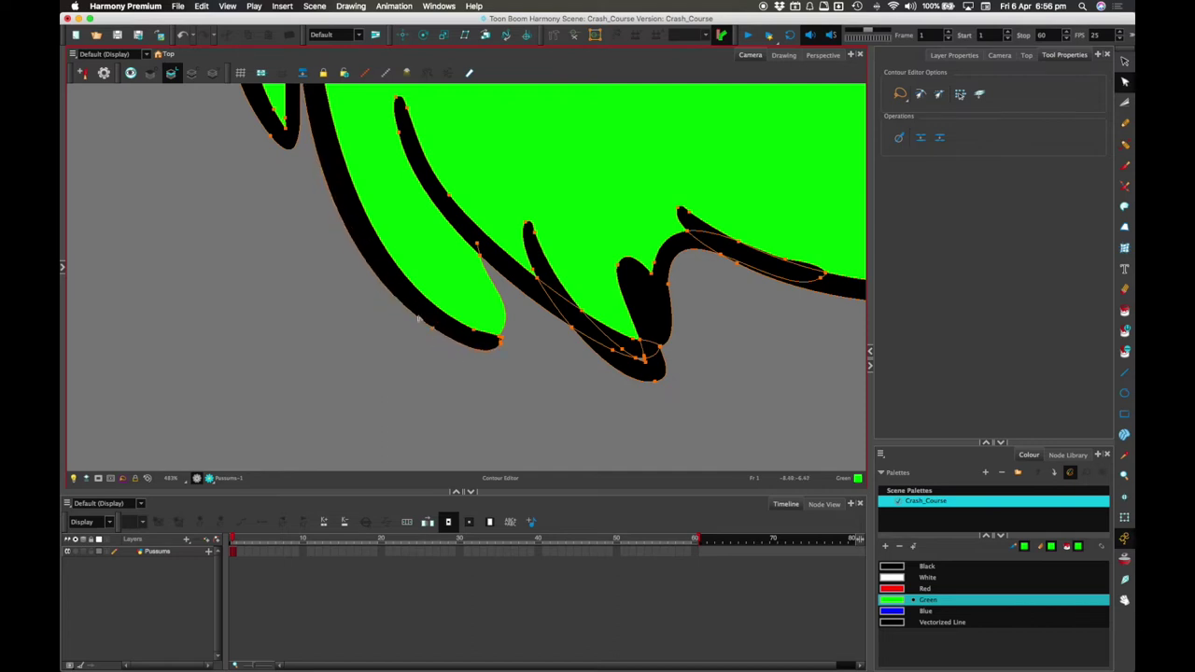
pyautogui.click(452, 352)
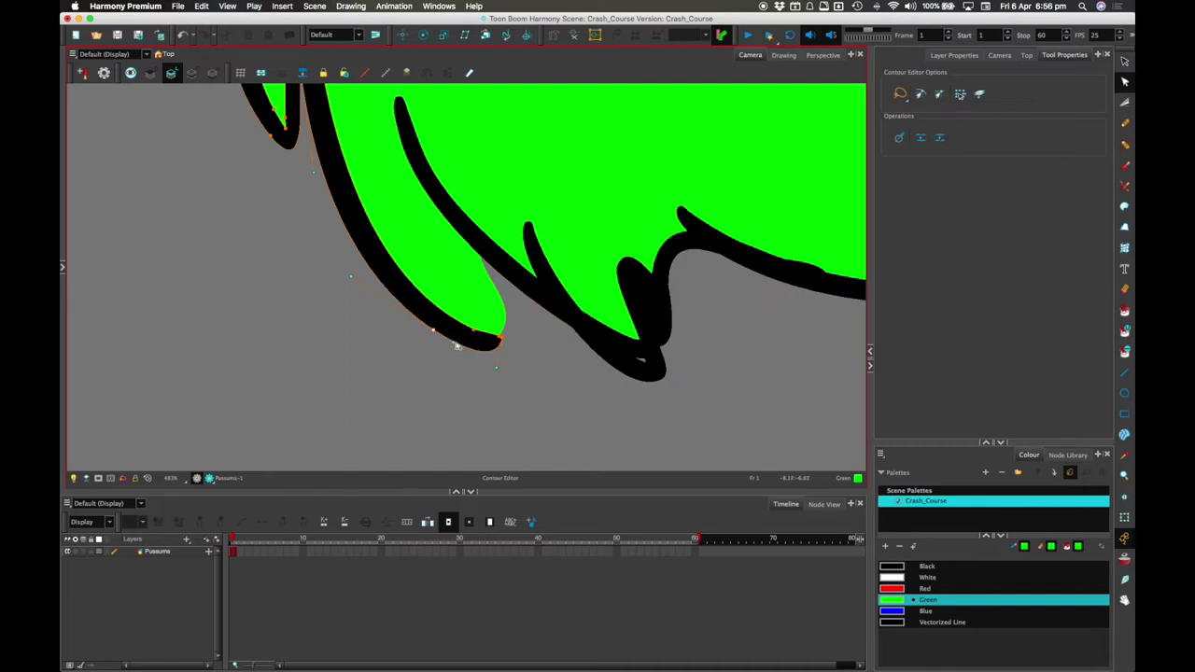
pyautogui.click(526, 323)
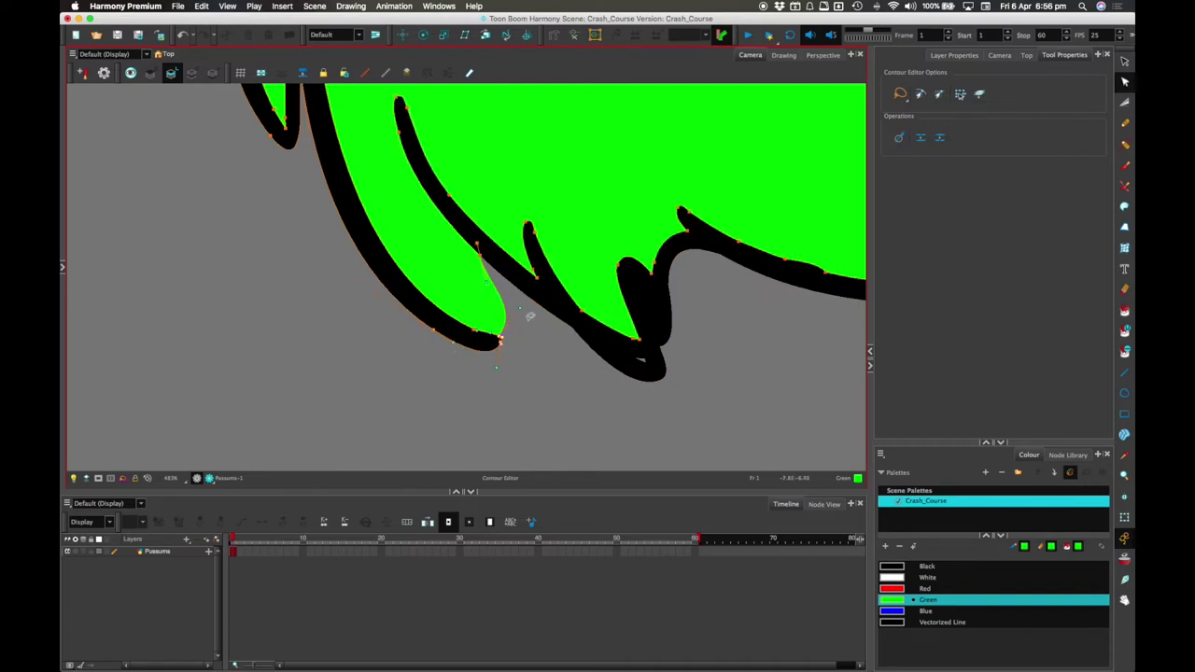
pyautogui.click(901, 93)
pyautogui.click(938, 112)
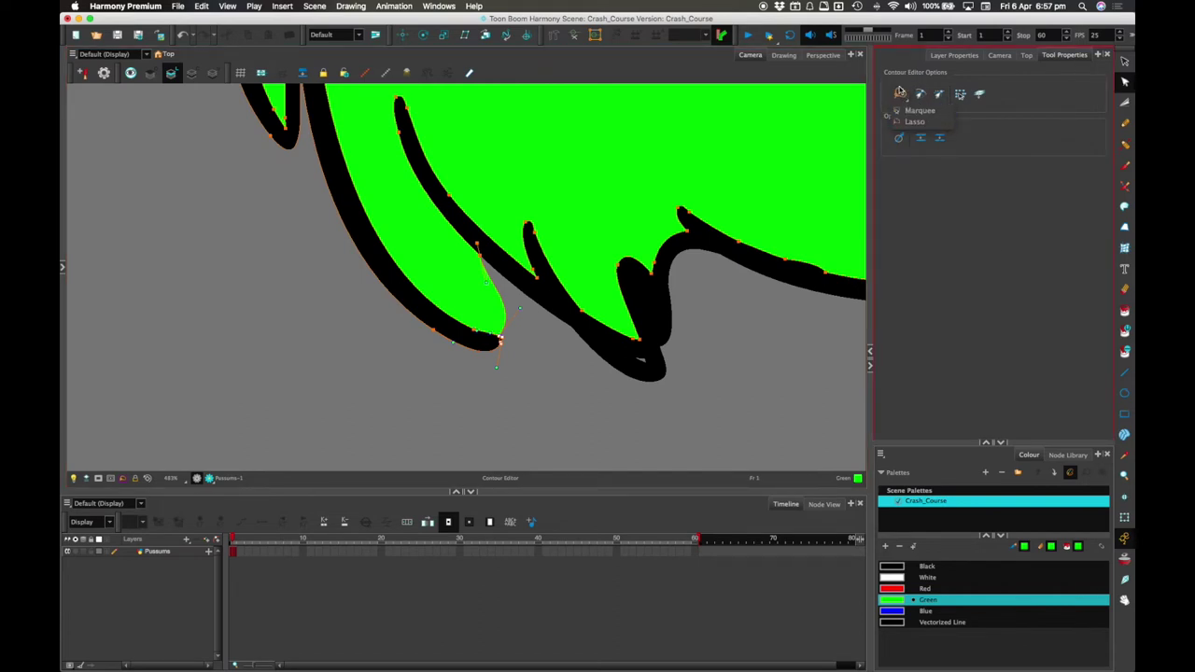
# Step: Lasso the contour point on the lower outer edge of the fur tuft and adjust its curve handle
pyautogui.moveTo(490, 365); pyautogui.dragTo(524, 354)
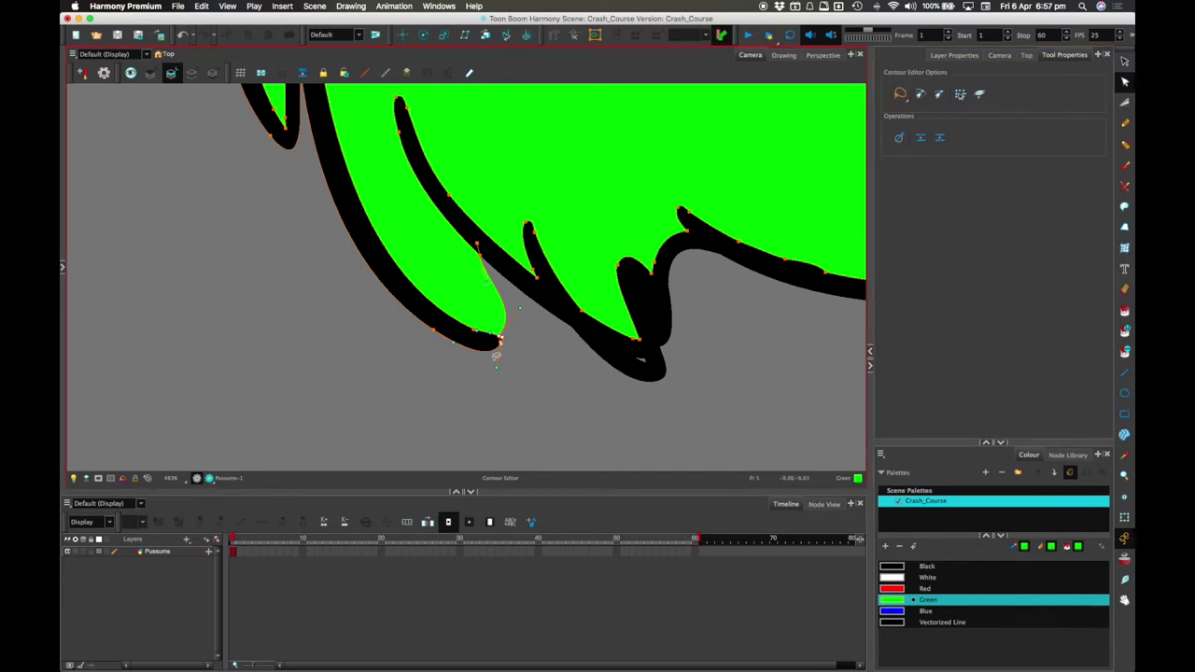
pyautogui.moveTo(425, 373); pyautogui.dragTo(447, 381)
pyautogui.moveTo(434, 328)
pyautogui.mouseDown()
pyautogui.moveTo(456, 349)
pyautogui.moveTo(450, 365)
pyautogui.moveTo(456, 341)
pyautogui.moveTo(434, 330)
pyautogui.mouseUp()
pyautogui.moveTo(345, 297)
pyautogui.mouseDown()
pyautogui.moveTo(381, 292)
pyautogui.moveTo(411, 355)
pyautogui.moveTo(390, 348)
pyautogui.moveTo(389, 326)
pyautogui.moveTo(416, 365)
pyautogui.moveTo(399, 314)
pyautogui.moveTo(450, 389)
pyautogui.moveTo(374, 357)
pyautogui.mouseUp()
pyautogui.press('super+shift+a')
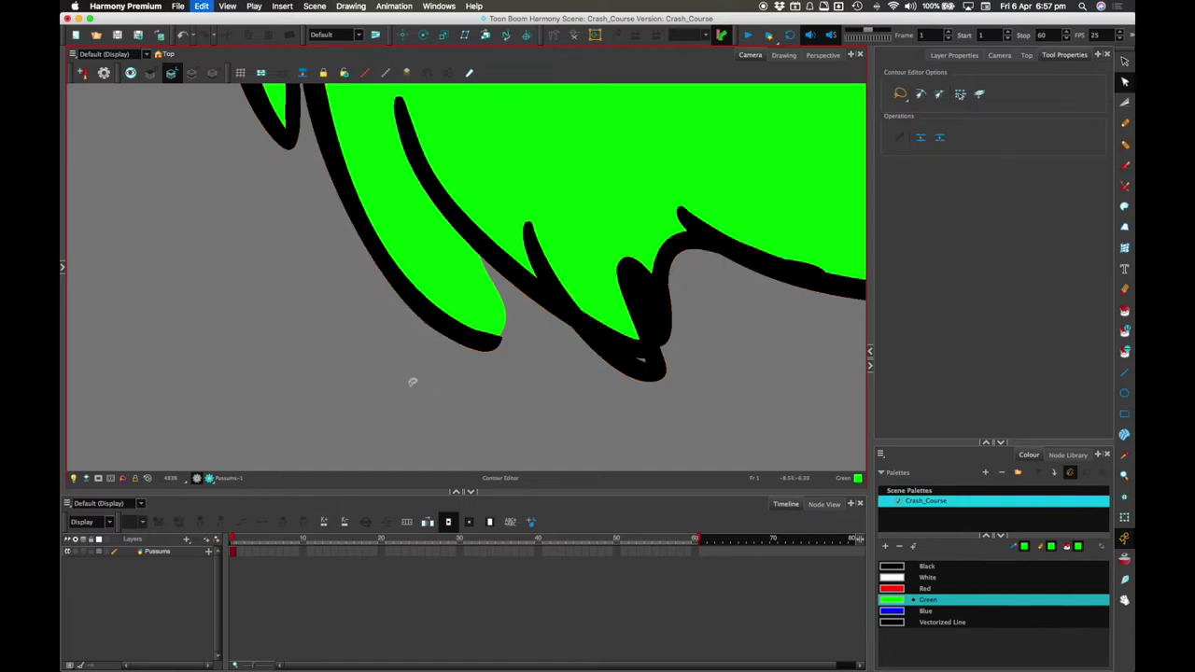
pyautogui.moveTo(414, 384); pyautogui.dragTo(452, 392)
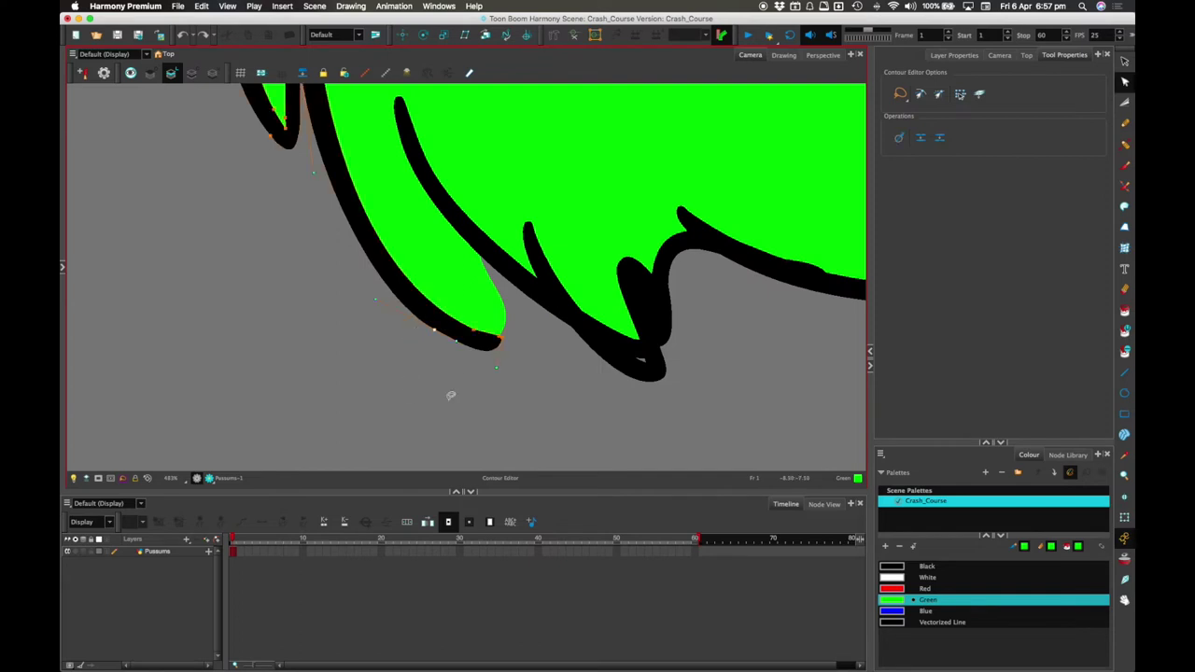
# Step: Adjust the contour point where the curved green edge meets the fur outline in the lower-left gap
pyautogui.scroll(-2, 643, 308)
pyautogui.click(533, 193)
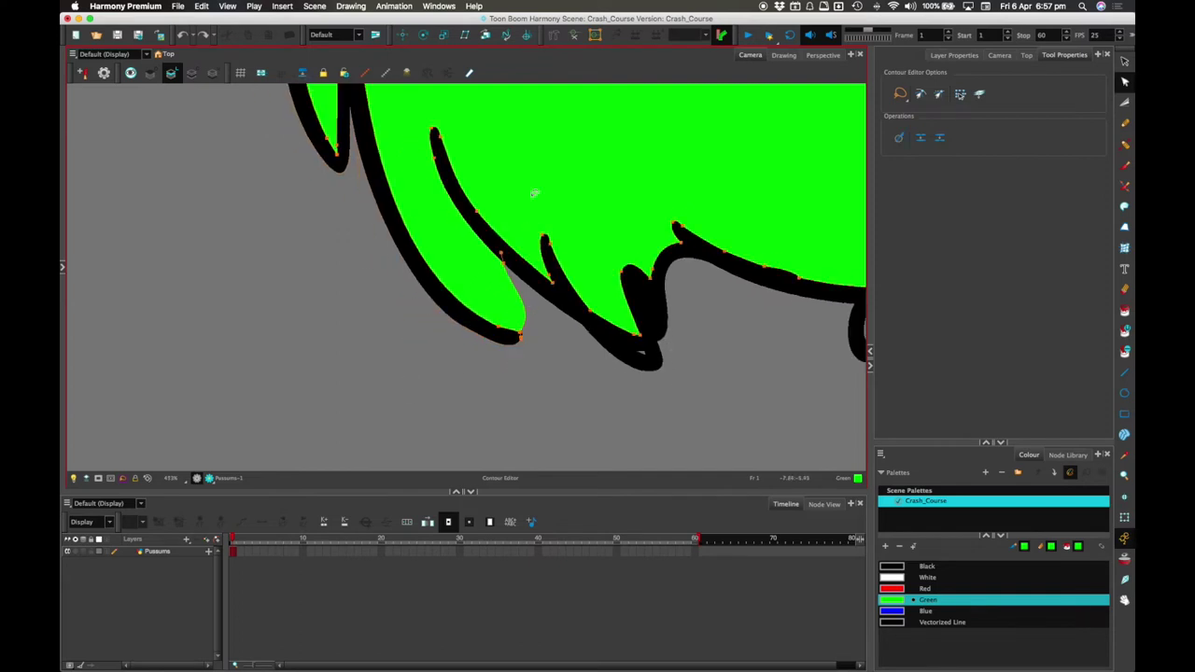
pyautogui.click(507, 267)
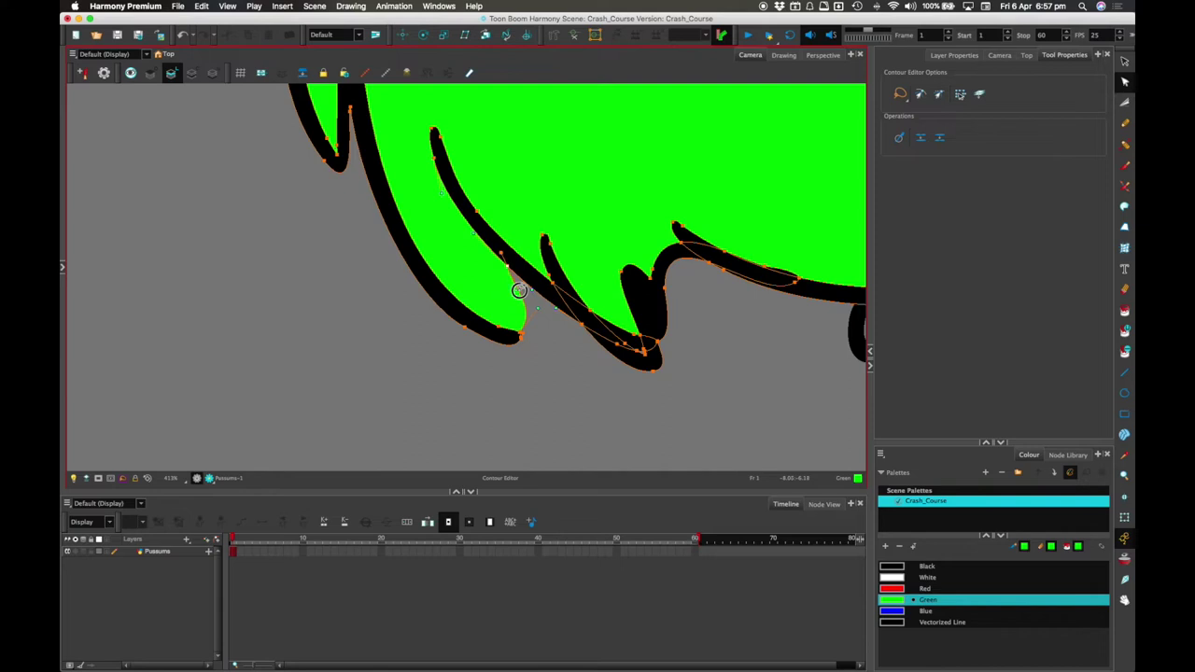
pyautogui.click(551, 314)
# Step: Extend the exposure of the Possums drawing to frame 50
pyautogui.scroll(-10, 550, 314)
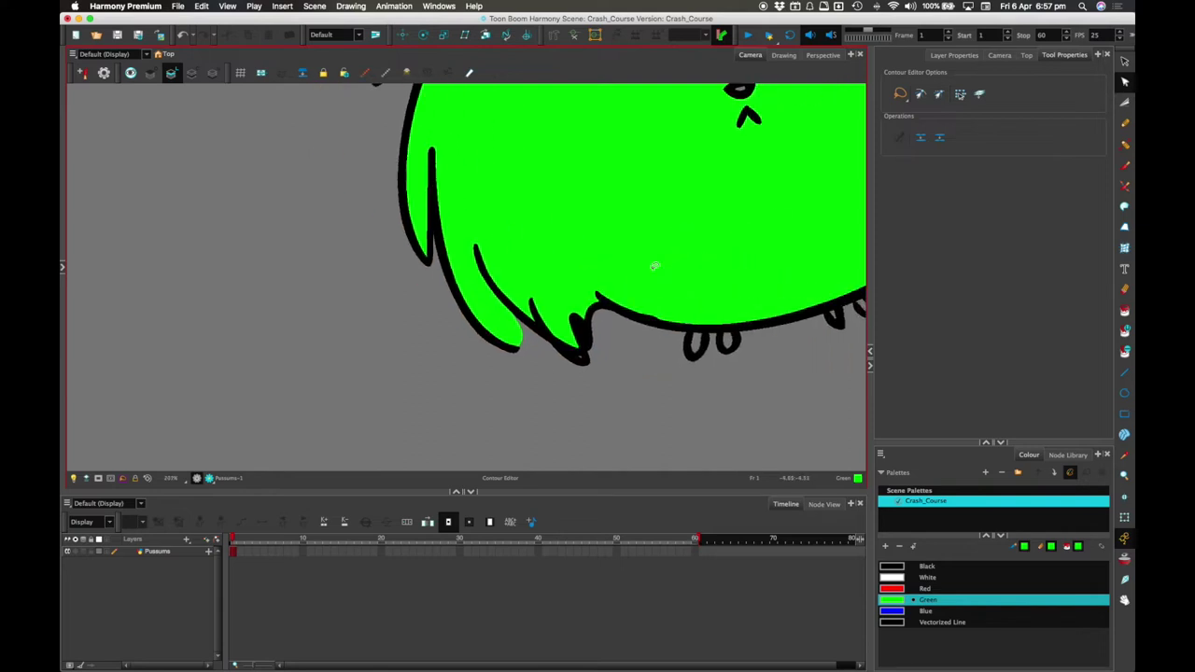
pyautogui.scroll(-3, 624, 301)
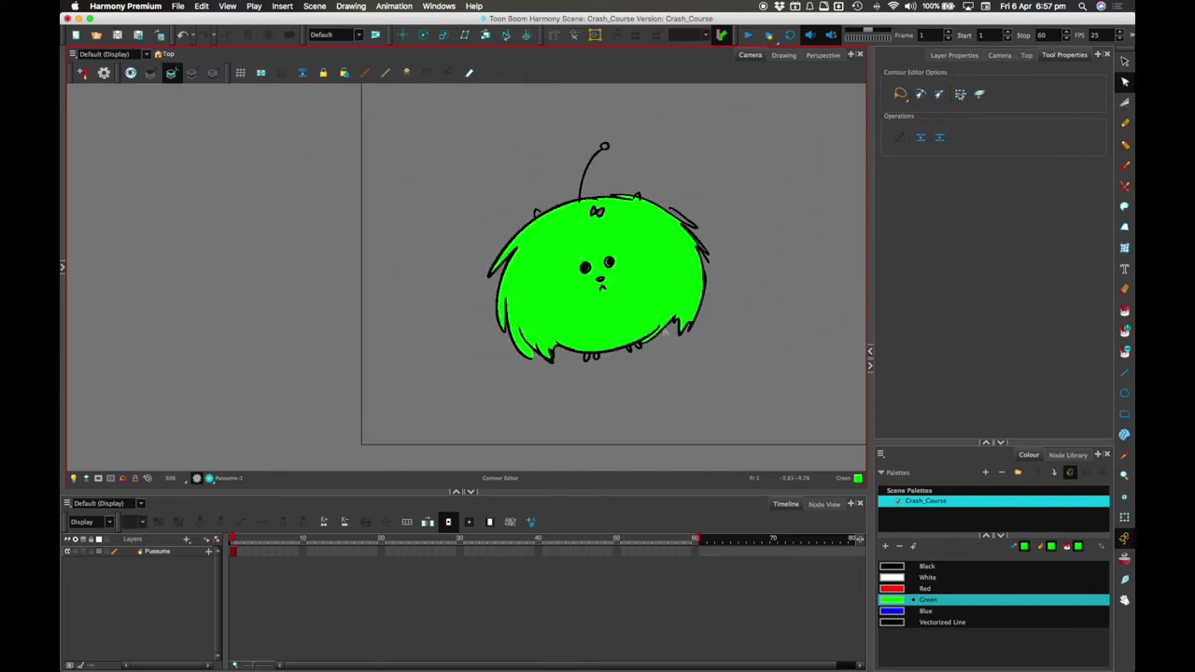
pyautogui.scroll(-2, 665, 329)
pyautogui.hscroll(3, 719, 299)
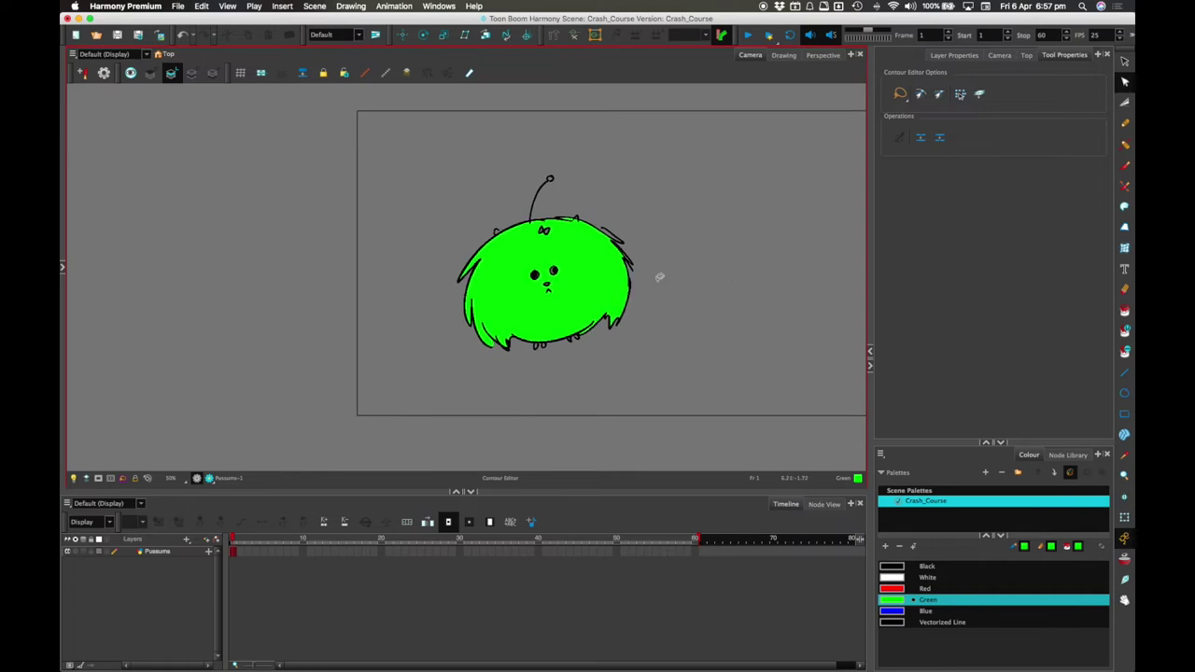
pyautogui.click(1125, 61)
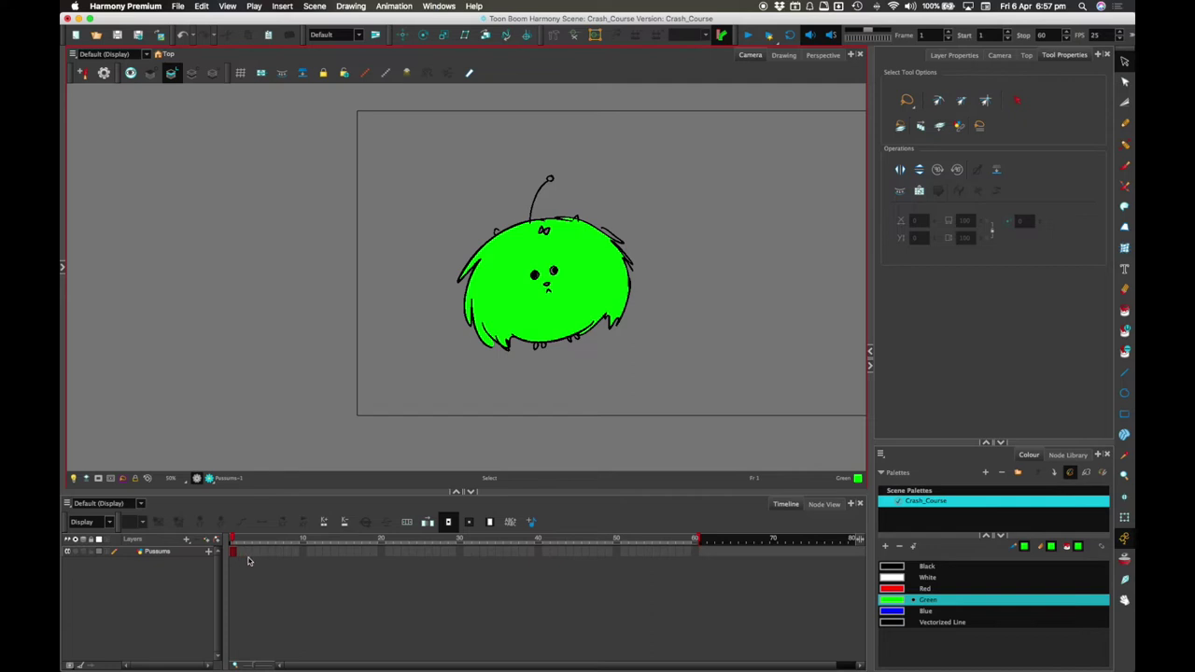
pyautogui.moveTo(240, 541); pyautogui.dragTo(230, 538)
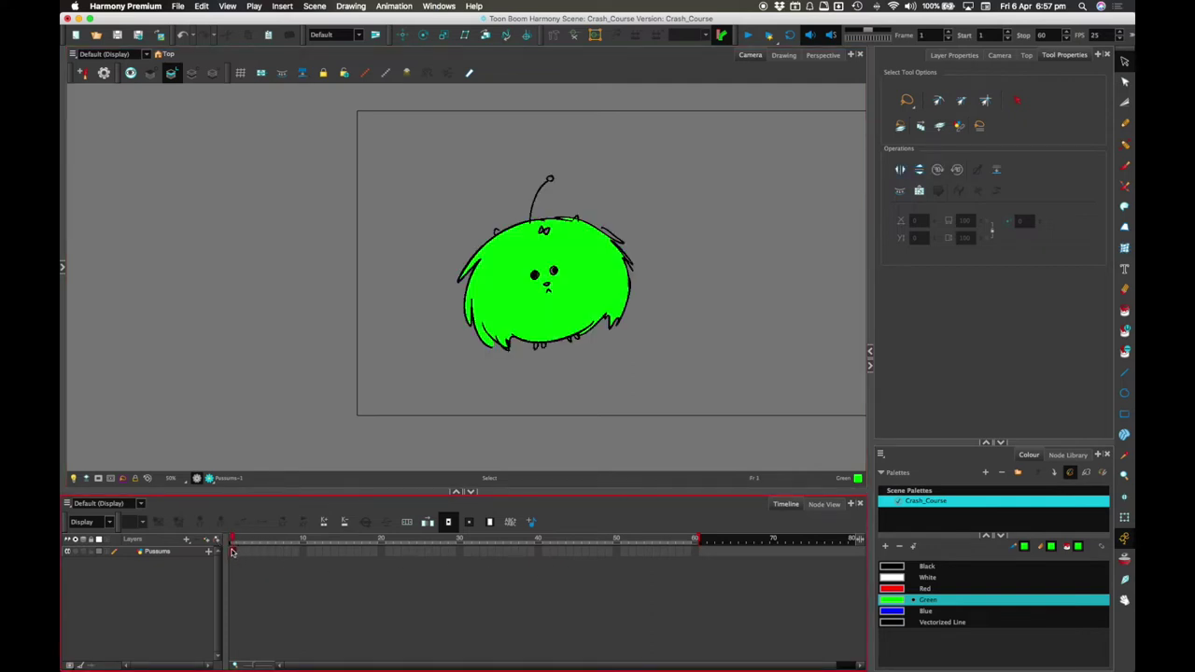
pyautogui.click(240, 552)
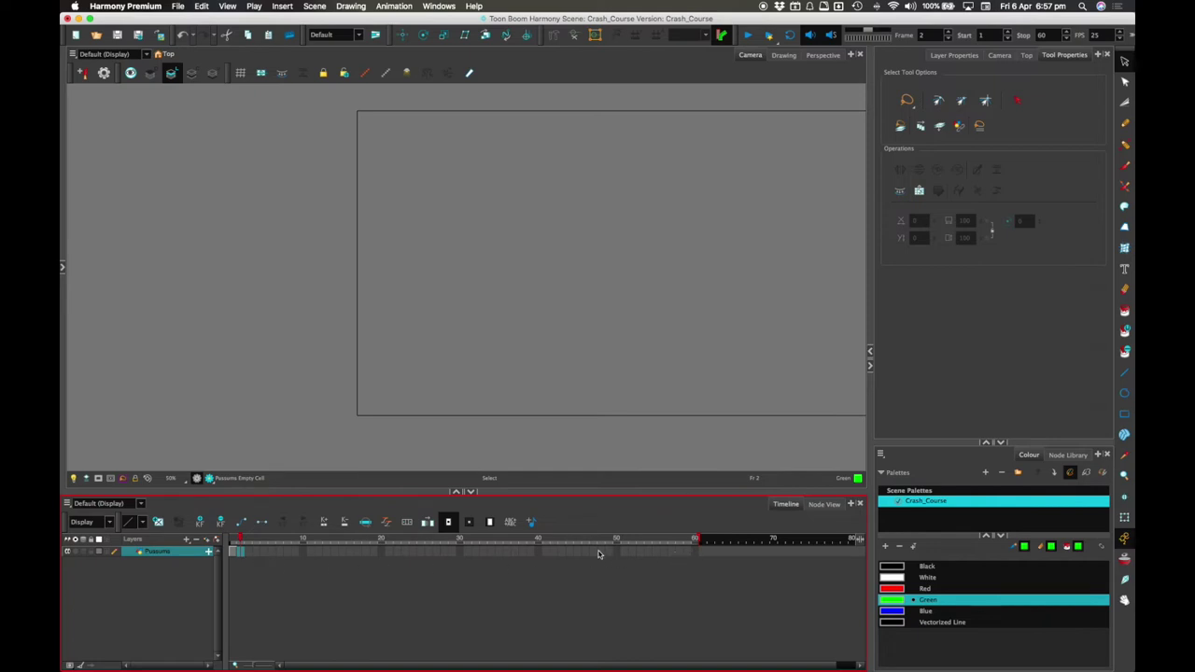
pyautogui.click(616, 553)
pyautogui.rightClick(616, 553)
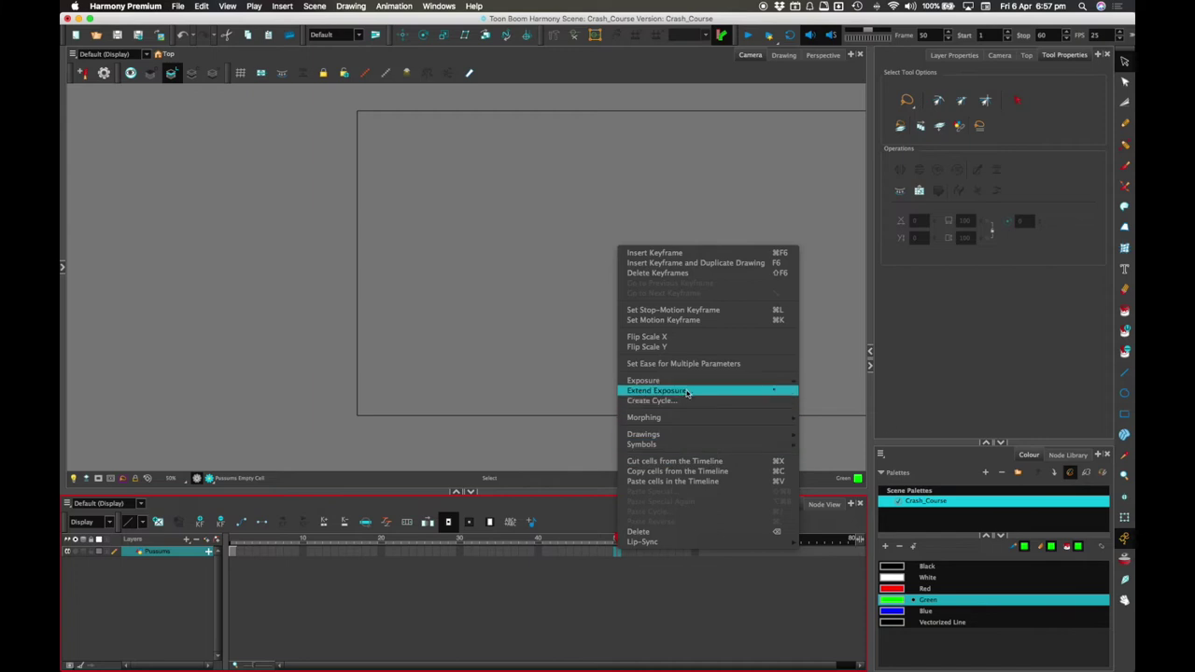
pyautogui.click(697, 392)
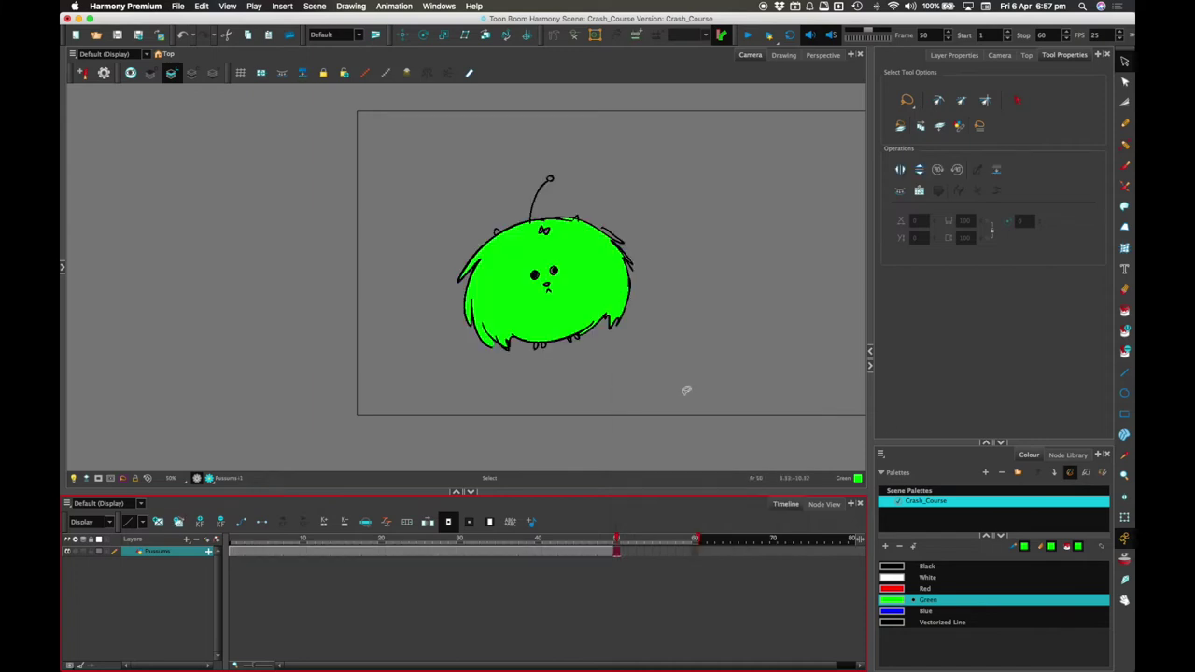
# Step: Check the drawing's exposure at frames 1 and 50, and select the character at frame 1 with the Transform tool
pyautogui.click(232, 551)
pyautogui.click(615, 553)
pyautogui.click(232, 549)
pyautogui.moveTo(859, 279); pyautogui.dragTo(753, 286)
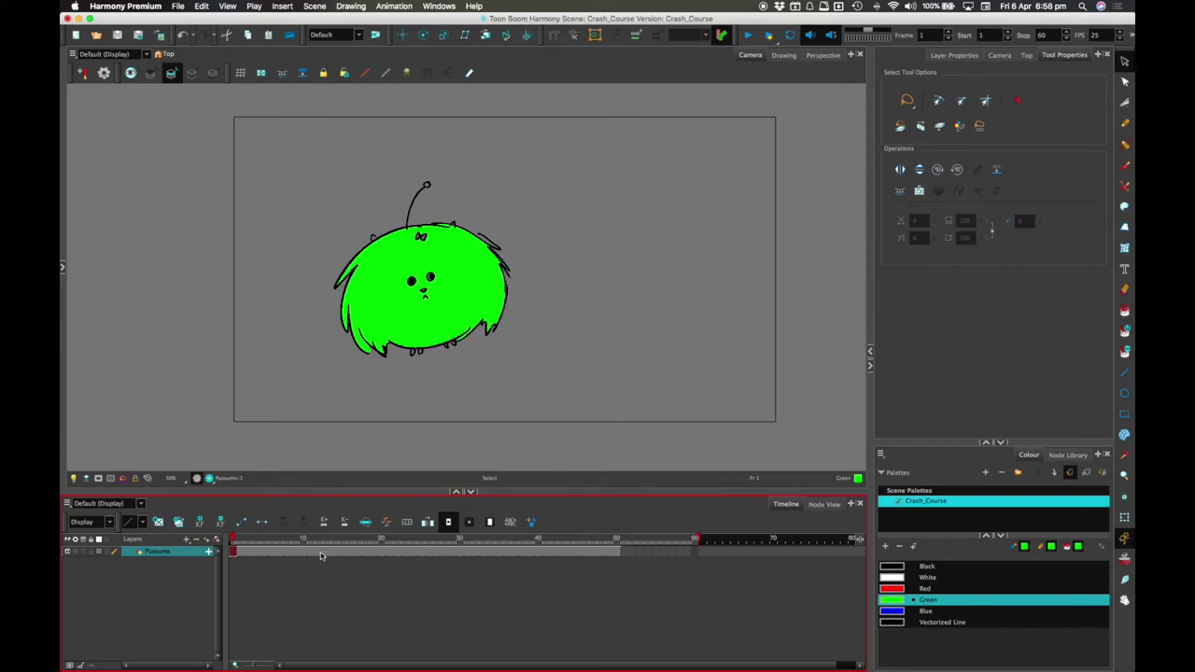
pyautogui.click(246, 553)
pyautogui.click(233, 552)
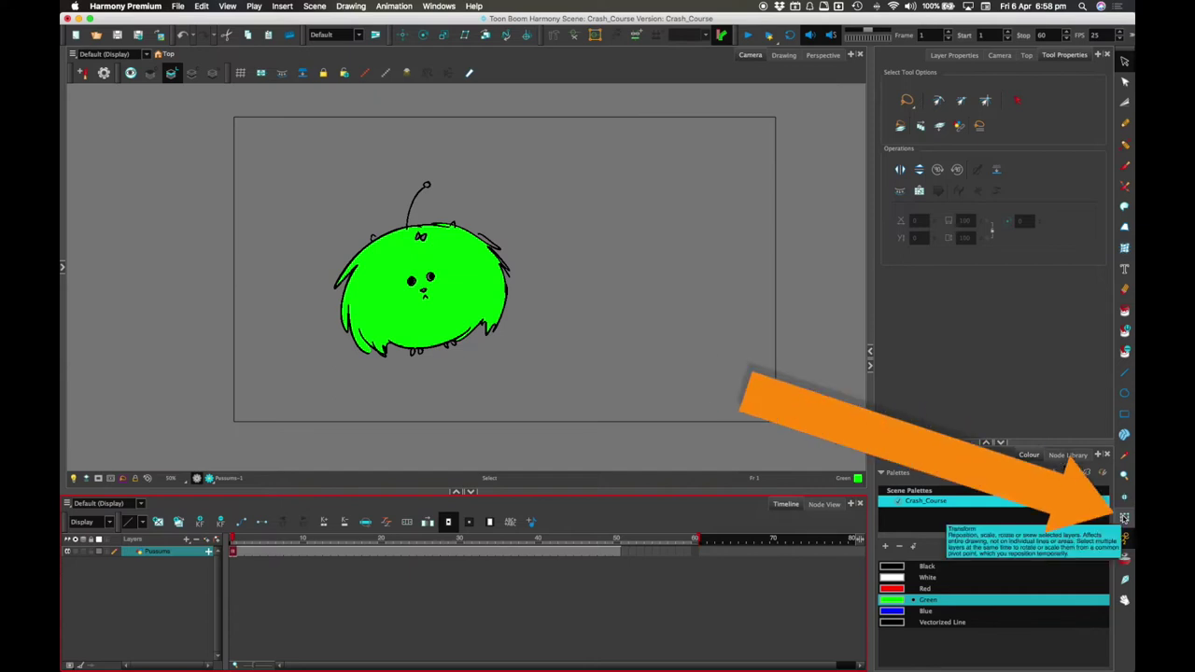
pyautogui.click(1125, 516)
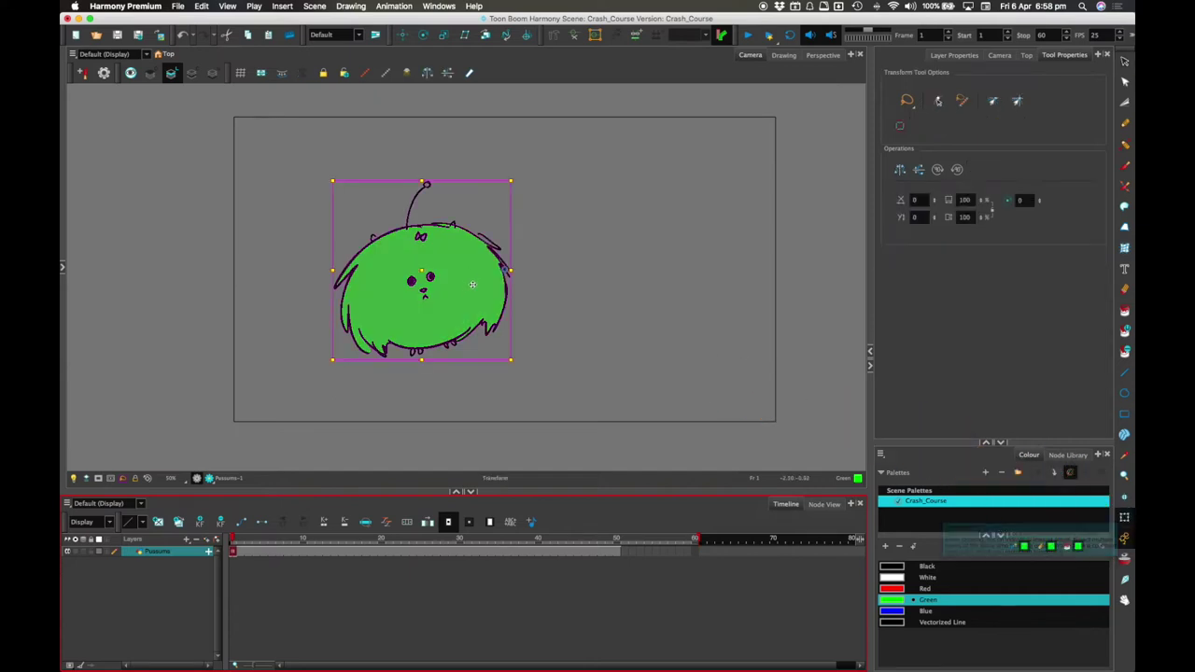
# Step: Turn Animate mode off, move the character up and right at frame 20, and compare its position at frame 1
pyautogui.click(1124, 540)
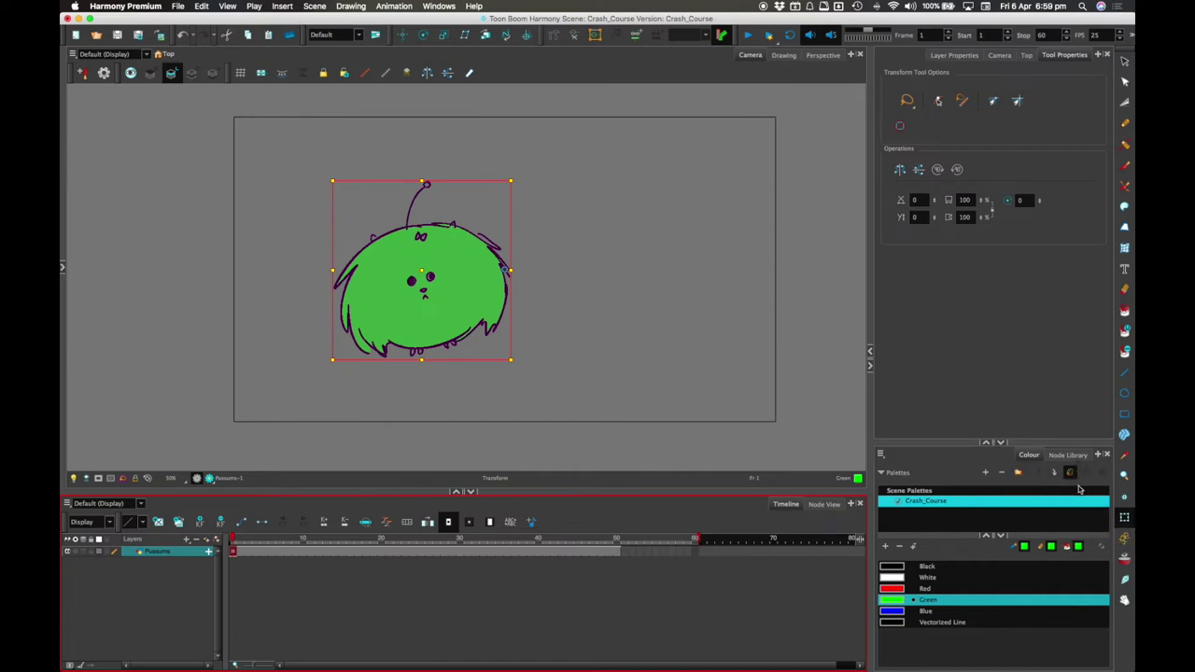
pyautogui.click(382, 539)
pyautogui.moveTo(457, 308)
pyautogui.mouseDown()
pyautogui.moveTo(688, 245)
pyautogui.moveTo(544, 323)
pyautogui.moveTo(490, 310)
pyautogui.moveTo(550, 381)
pyautogui.moveTo(549, 397)
pyautogui.moveTo(616, 259)
pyautogui.moveTo(588, 275)
pyautogui.mouseUp()
pyautogui.click(666, 308)
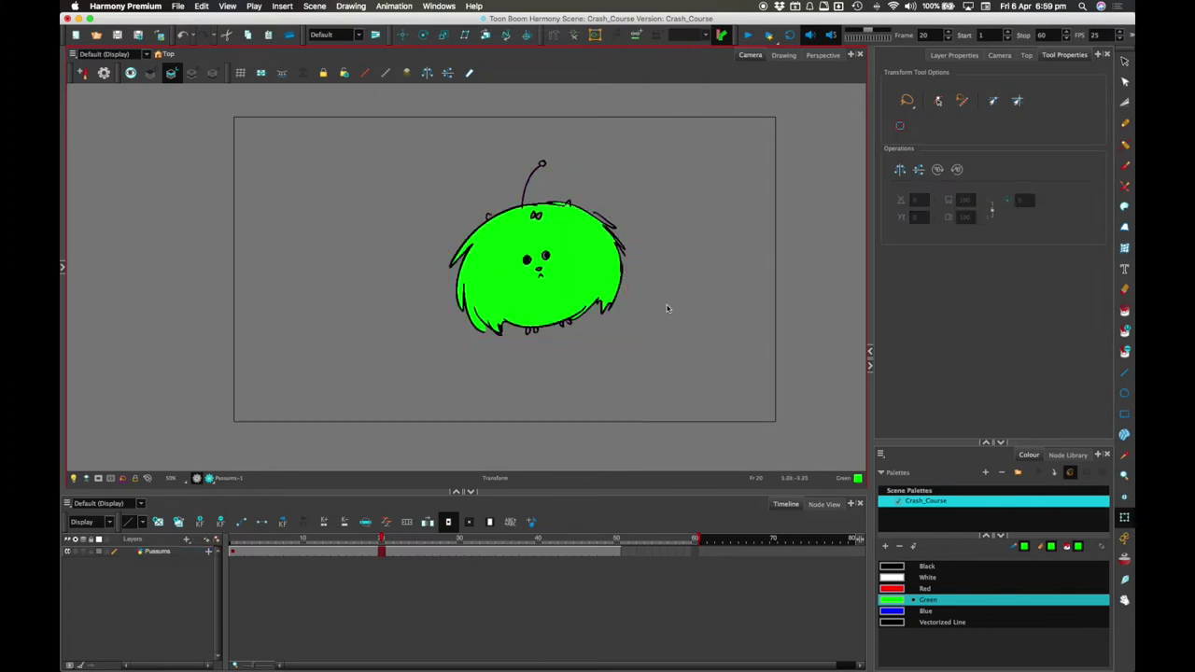
pyautogui.moveTo(381, 539); pyautogui.dragTo(219, 534)
pyautogui.click(568, 279)
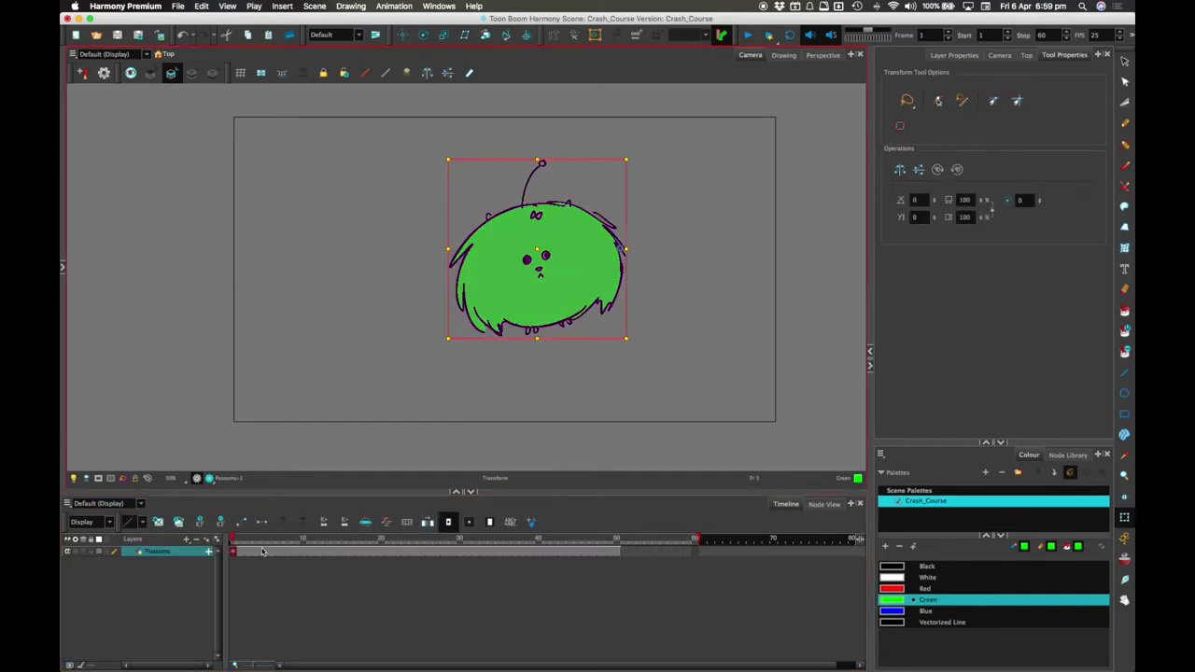
# Step: Keyframe the character near the camera frame's lower-left corner at frame 10, and move it to the lower-right corner at frame 29 with Animate mode off
pyautogui.click(302, 552)
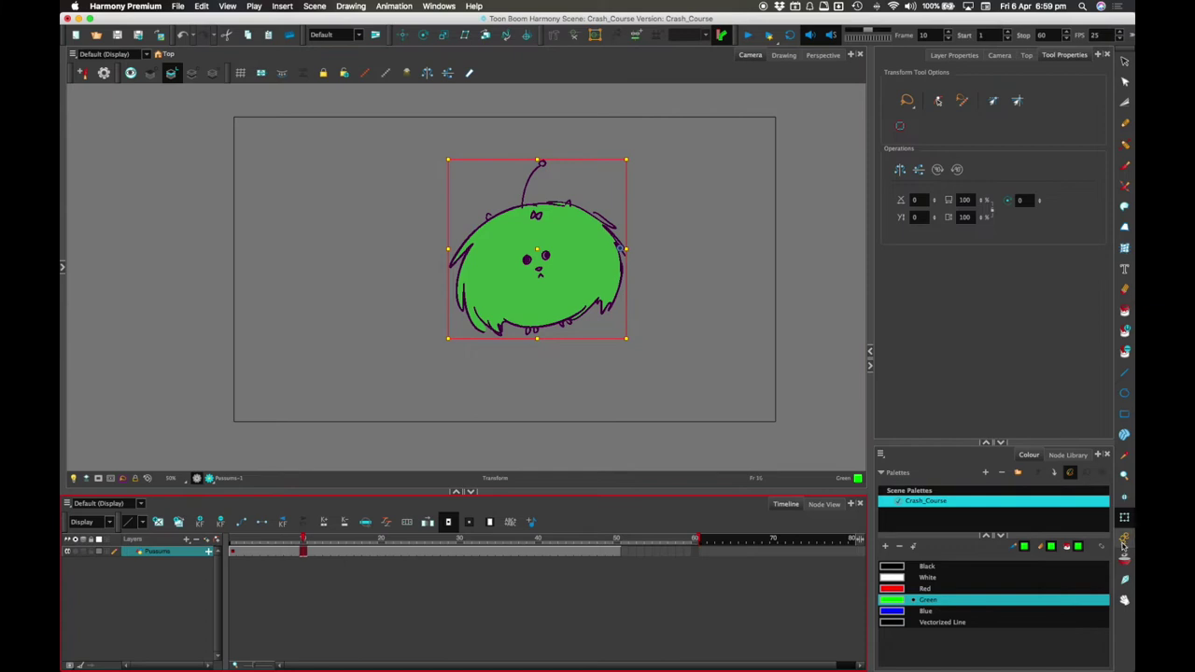
pyautogui.moveTo(574, 267); pyautogui.dragTo(386, 345)
pyautogui.click(451, 552)
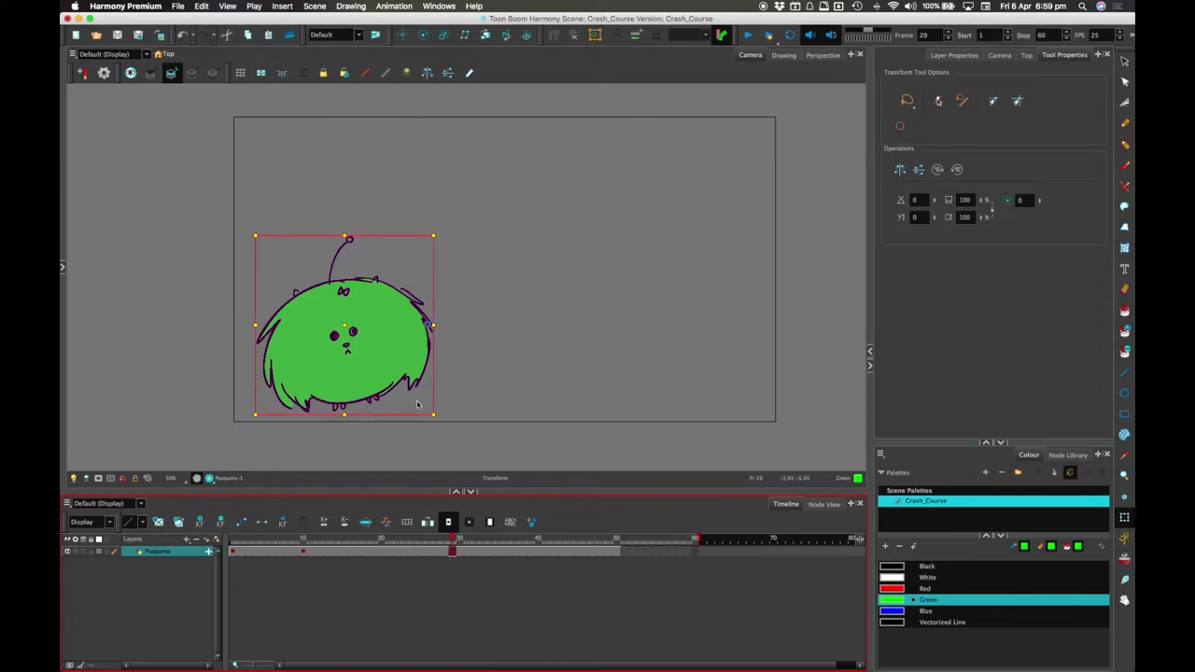
pyautogui.moveTo(395, 348); pyautogui.dragTo(751, 352)
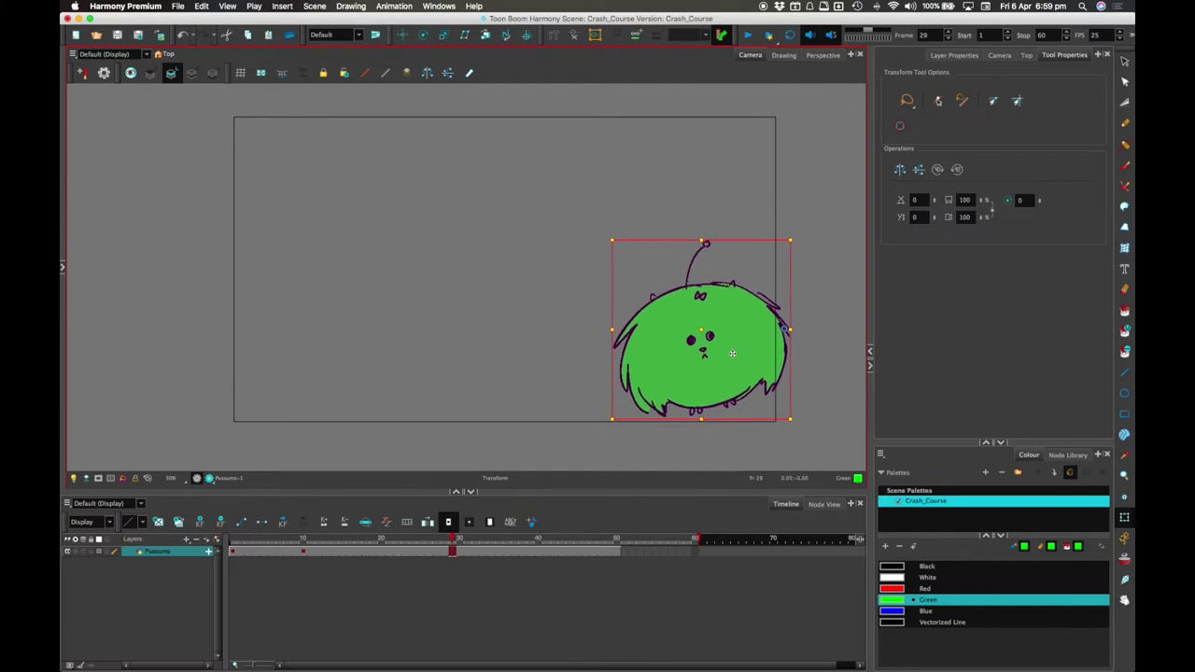
# Step: Scrub through the timeline to compare the character's position before and after the frame 10 keyframe, and return to frame 1
pyautogui.moveTo(315, 541); pyautogui.dragTo(411, 541)
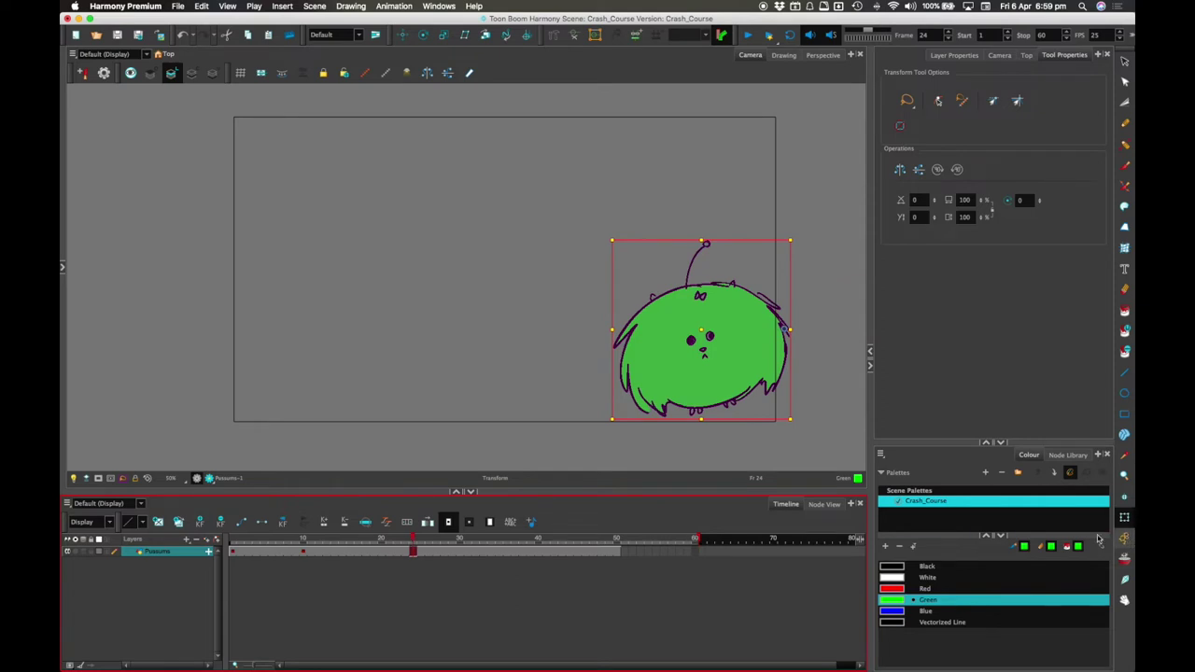
pyautogui.click(232, 541)
pyautogui.click(288, 542)
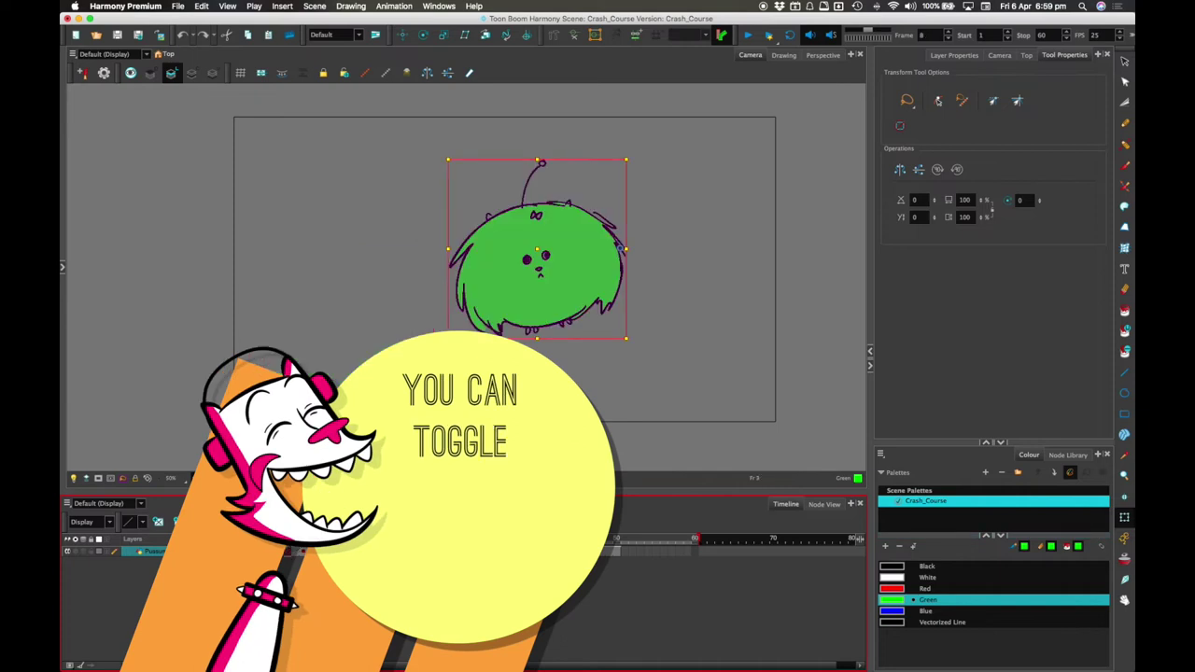
pyautogui.click(303, 541)
pyautogui.moveTo(304, 541)
pyautogui.mouseDown()
pyautogui.moveTo(326, 541)
pyautogui.moveTo(292, 541)
pyautogui.mouseUp()
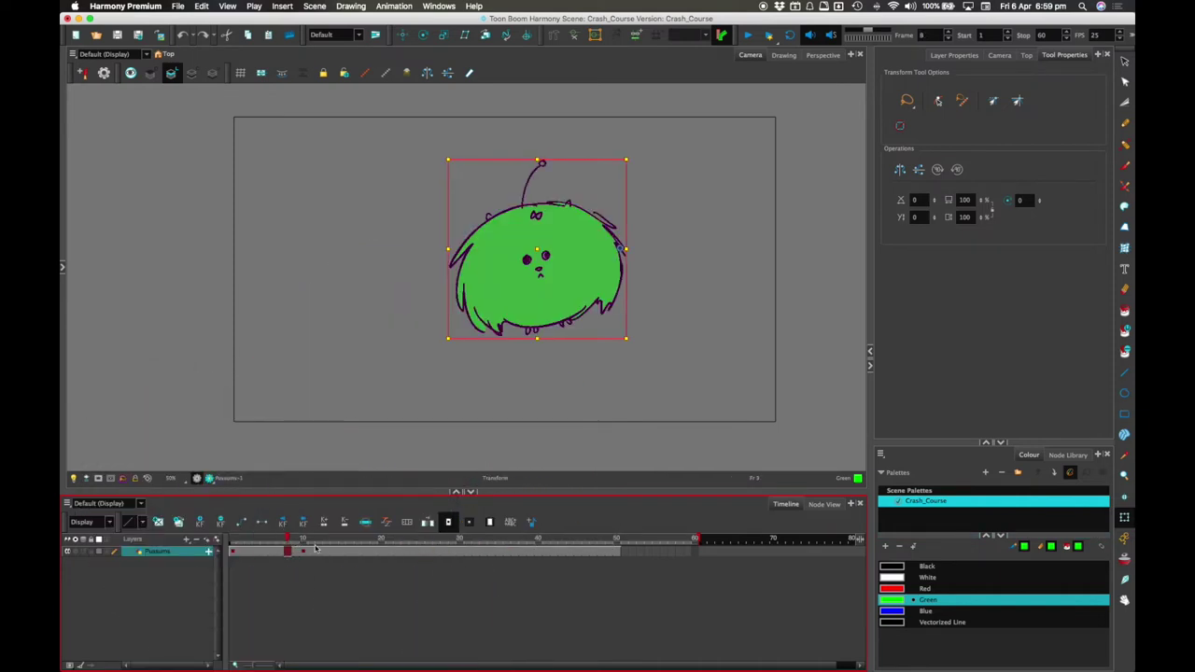
pyautogui.click(308, 541)
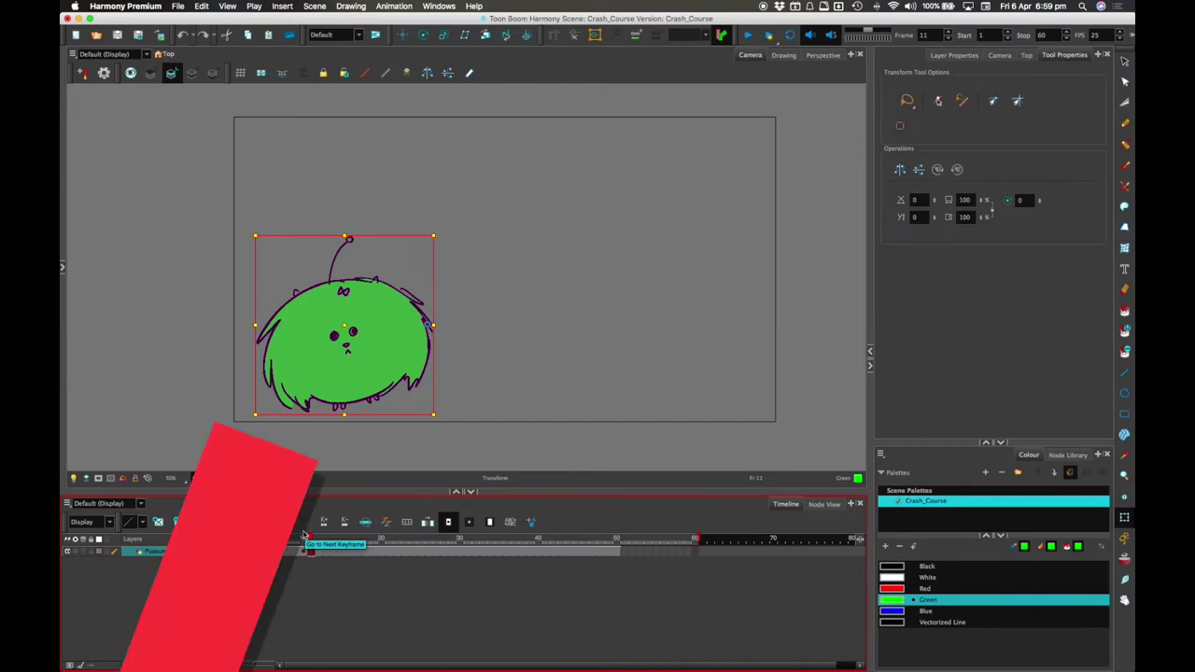
pyautogui.hotkey('shift', ',')
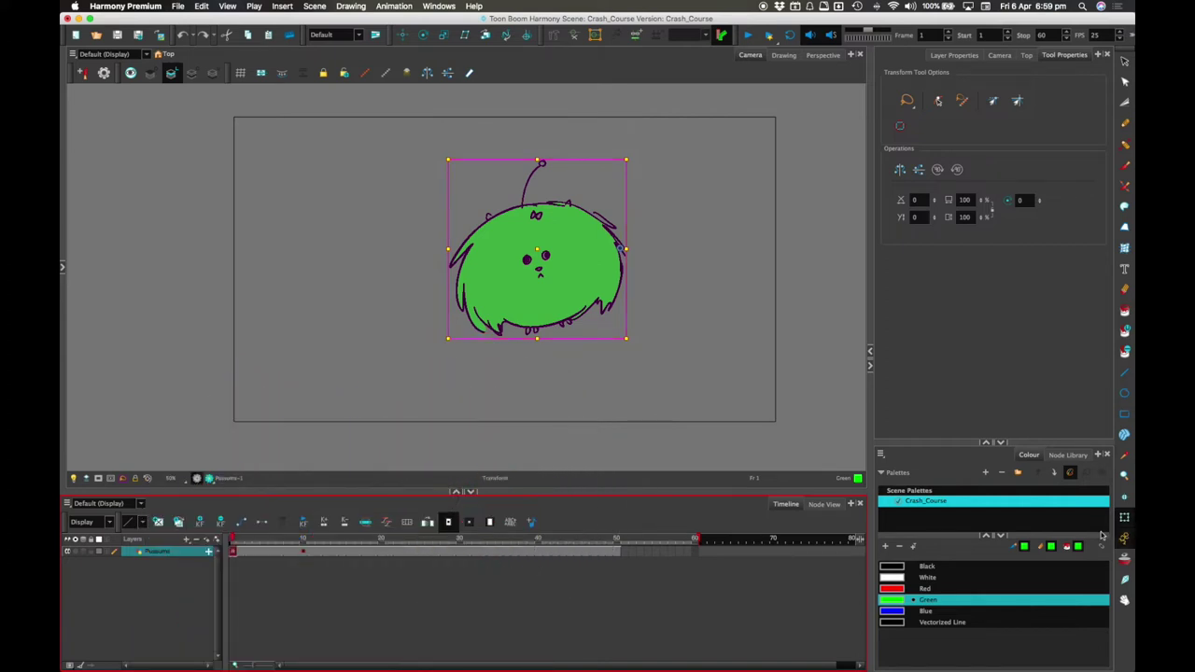
# Step: Delete the Possums keyframe at frame 10, and try adding and deleting a keyframe at frame 1
pyautogui.click(302, 551)
pyautogui.click(220, 521)
pyautogui.click(232, 539)
pyautogui.click(239, 539)
pyautogui.click(234, 540)
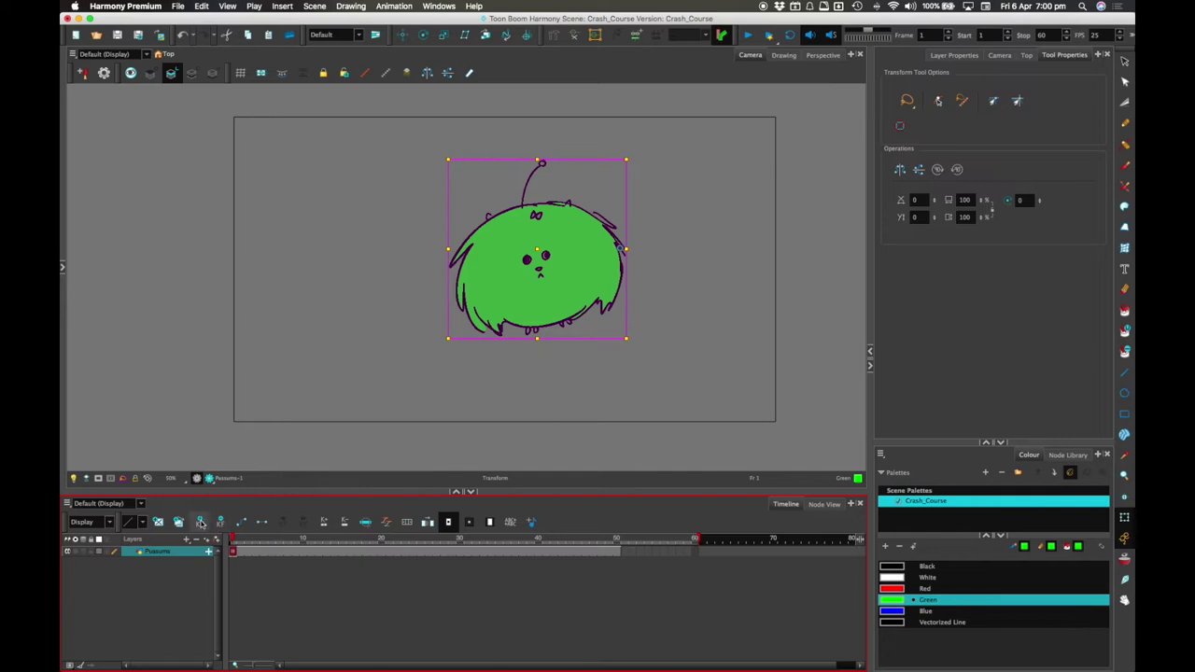
pyautogui.click(198, 522)
pyautogui.click(221, 521)
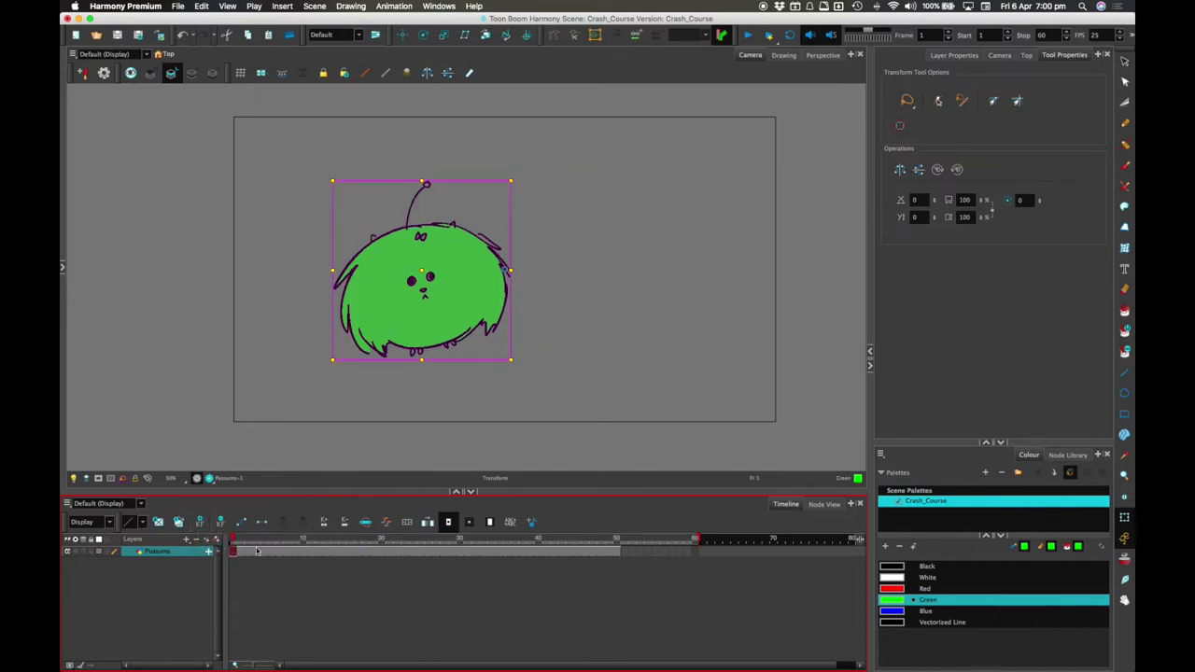
# Step: Move the character slightly upward at frame 1 with Animate mode on to set its starting keyframe
pyautogui.moveTo(466, 312); pyautogui.dragTo(466, 300)
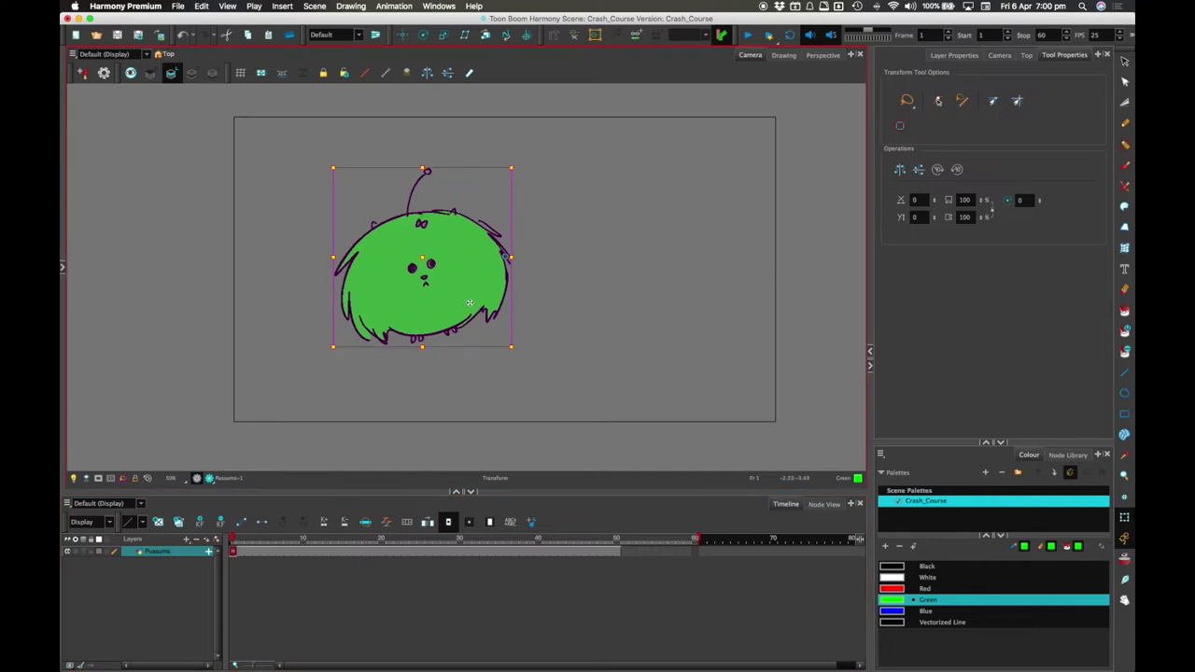
pyautogui.click(234, 547)
pyautogui.click(242, 550)
pyautogui.click(234, 540)
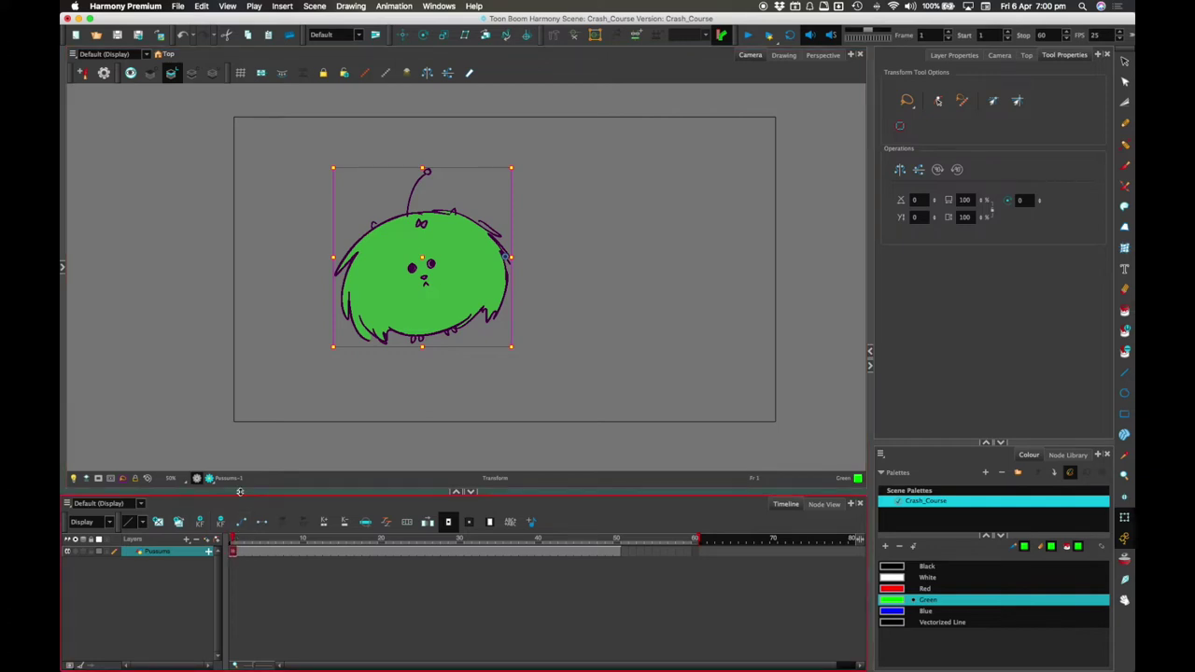
# Step: Examine the Stop-Motion Keyframes setting in the General preferences and close them without saving
pyautogui.click(125, 5)
pyautogui.click(168, 37)
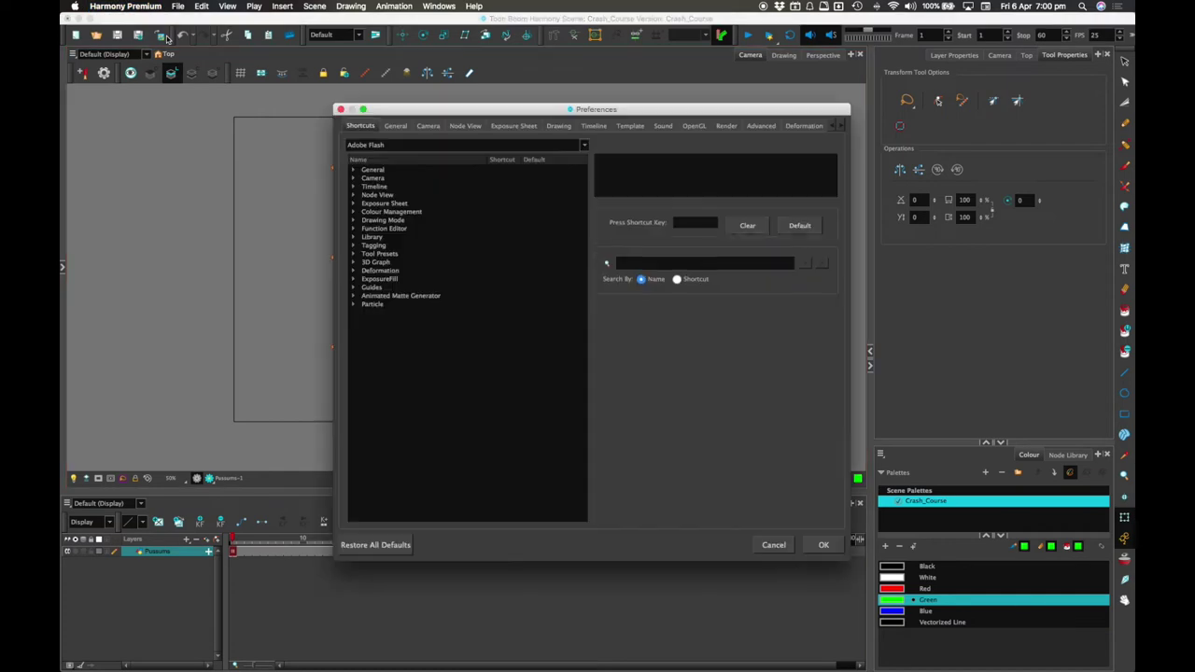
pyautogui.click(395, 127)
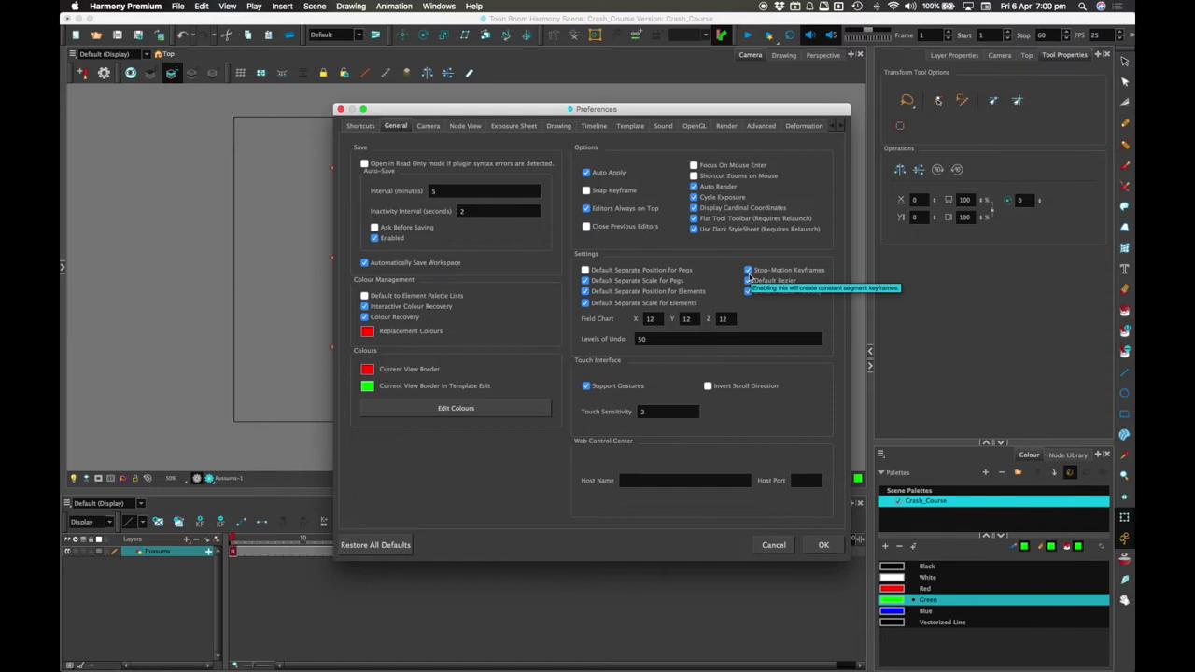
pyautogui.click(773, 546)
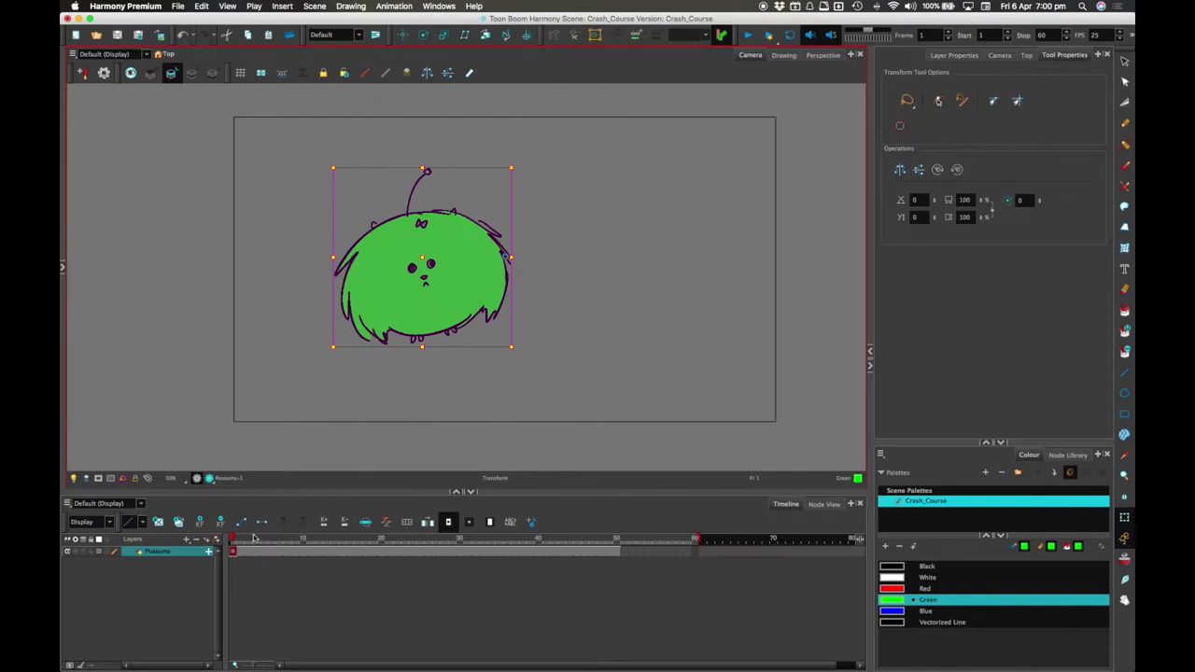
# Step: Disable Stop-Motion Keyframes in the General preferences and apply the change
pyautogui.click(129, 7)
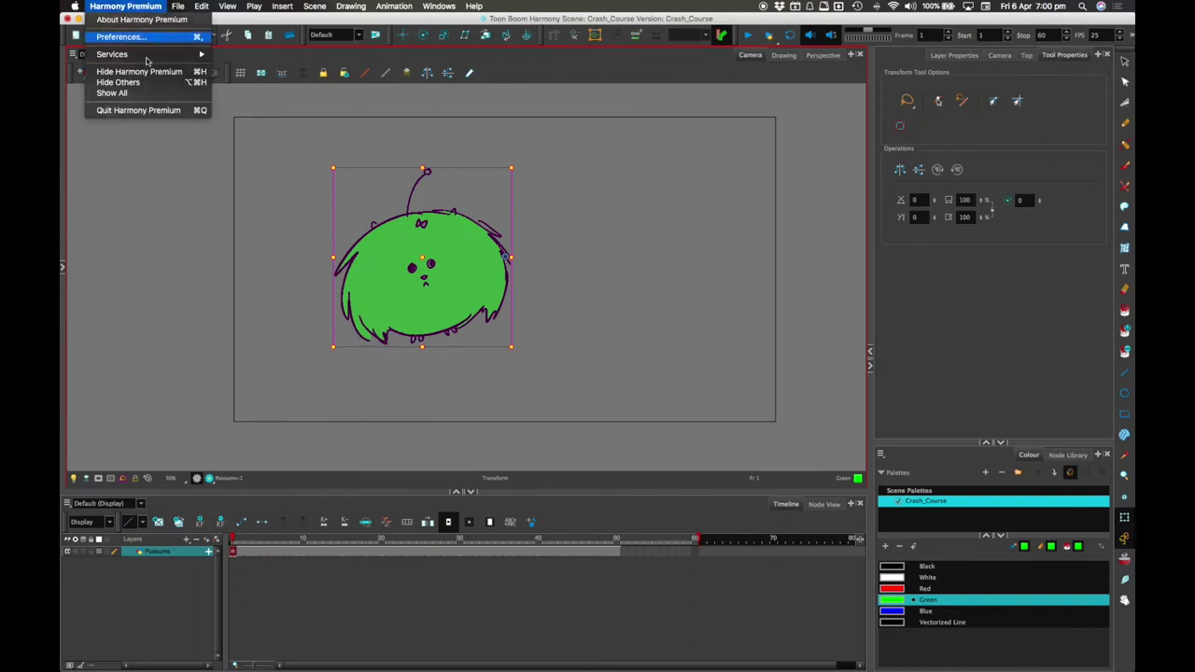
pyautogui.click(131, 37)
pyautogui.click(752, 270)
pyautogui.click(823, 544)
# Step: Keyframe the character near the right side of the camera frame at frame 20, and scrub the timeline to preview the motion
pyautogui.click(381, 550)
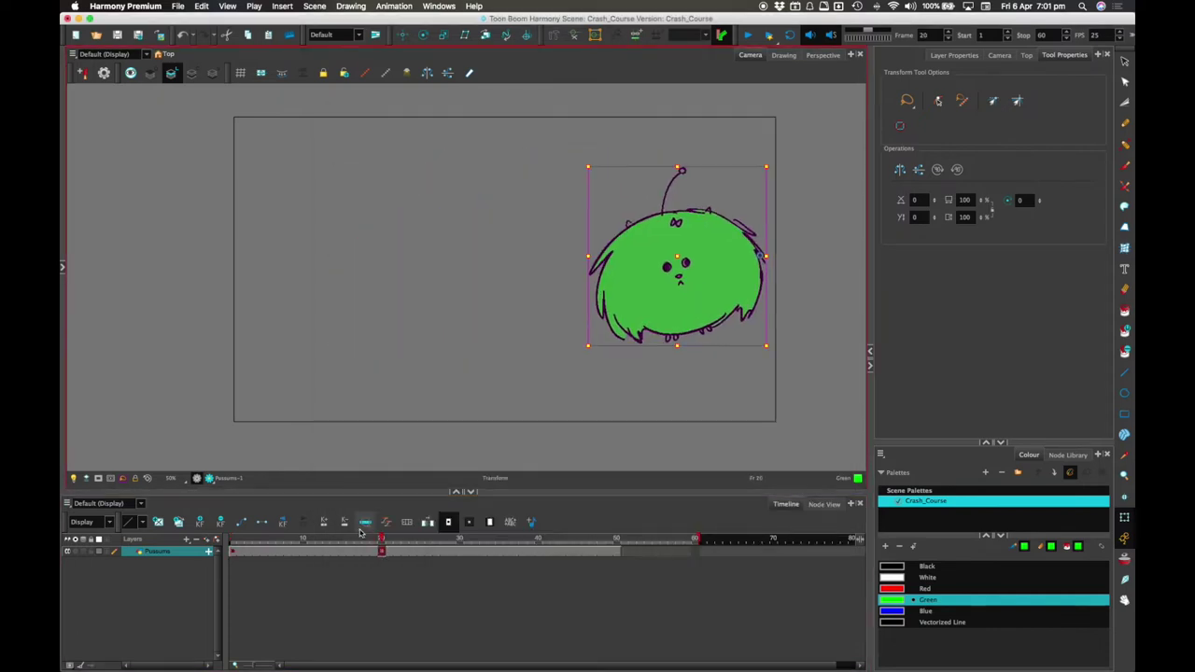
pyautogui.click(349, 541)
pyautogui.moveTo(375, 537)
pyautogui.mouseDown()
pyautogui.moveTo(320, 539)
pyautogui.moveTo(378, 543)
pyautogui.mouseUp()
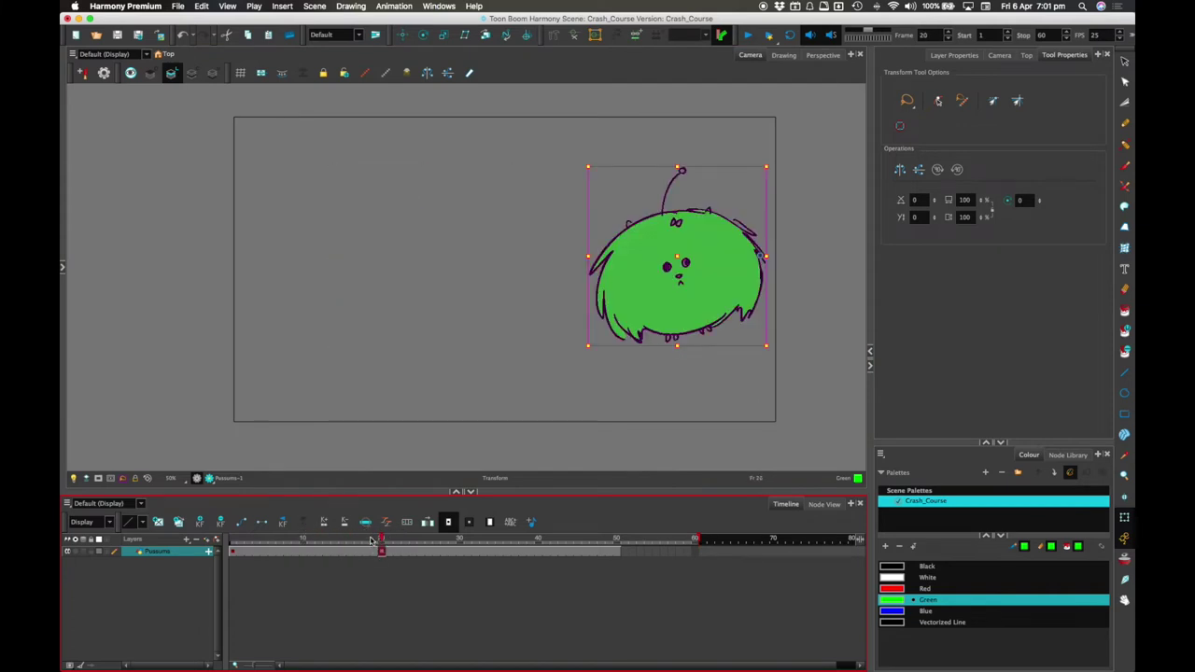
# Step: Check the Stop-Motion Keyframes setting in the General preferences and close them without saving
pyautogui.click(125, 5)
pyautogui.click(159, 35)
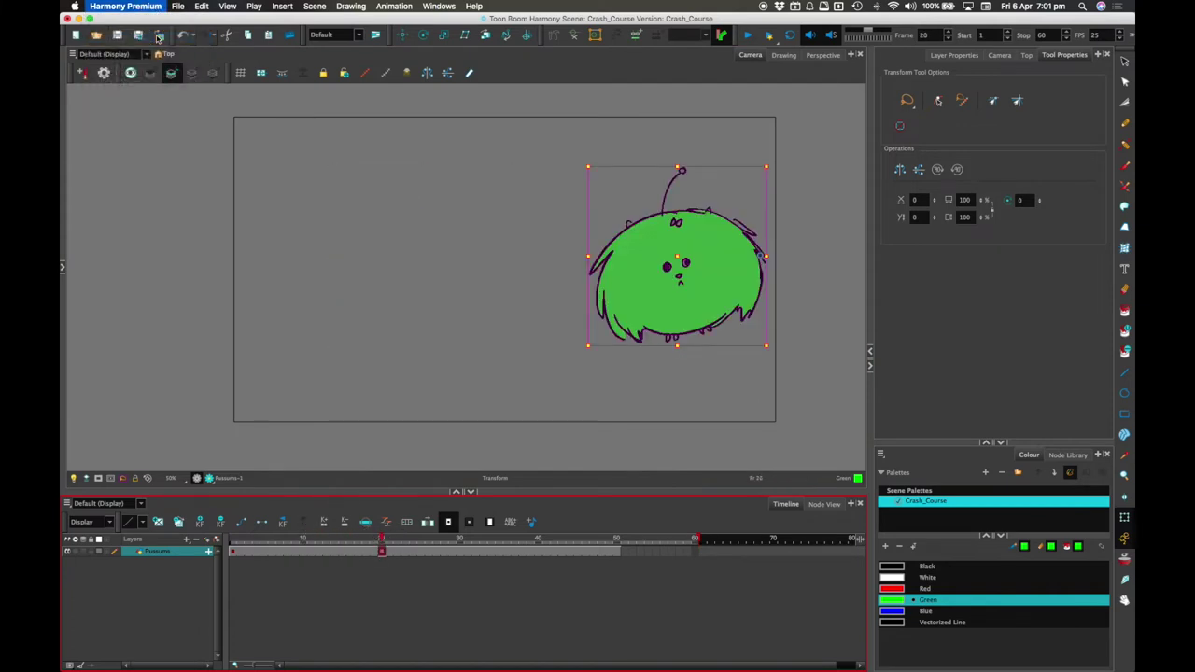
pyautogui.click(395, 125)
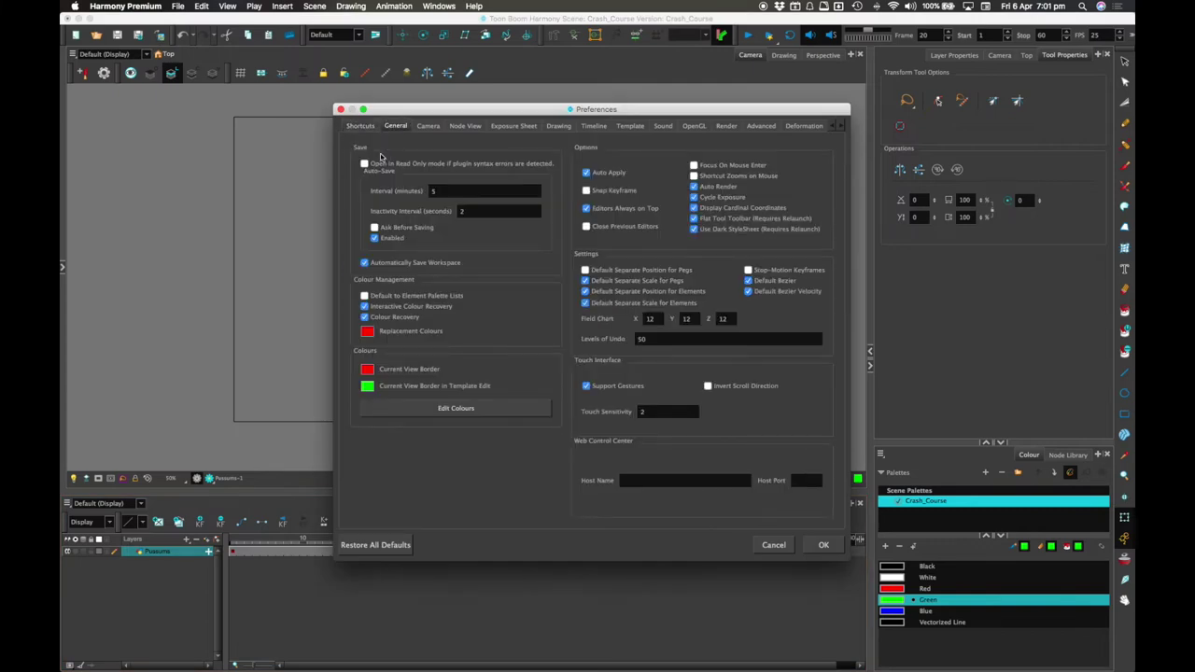
pyautogui.click(773, 544)
# Step: Set motion interpolation from the frame 1 keyframe to the frame 20 keyframe, and scrub the timeline to preview the movement
pyautogui.click(308, 551)
pyautogui.click(233, 550)
pyautogui.click(241, 523)
pyautogui.moveTo(244, 540); pyautogui.dragTo(467, 539)
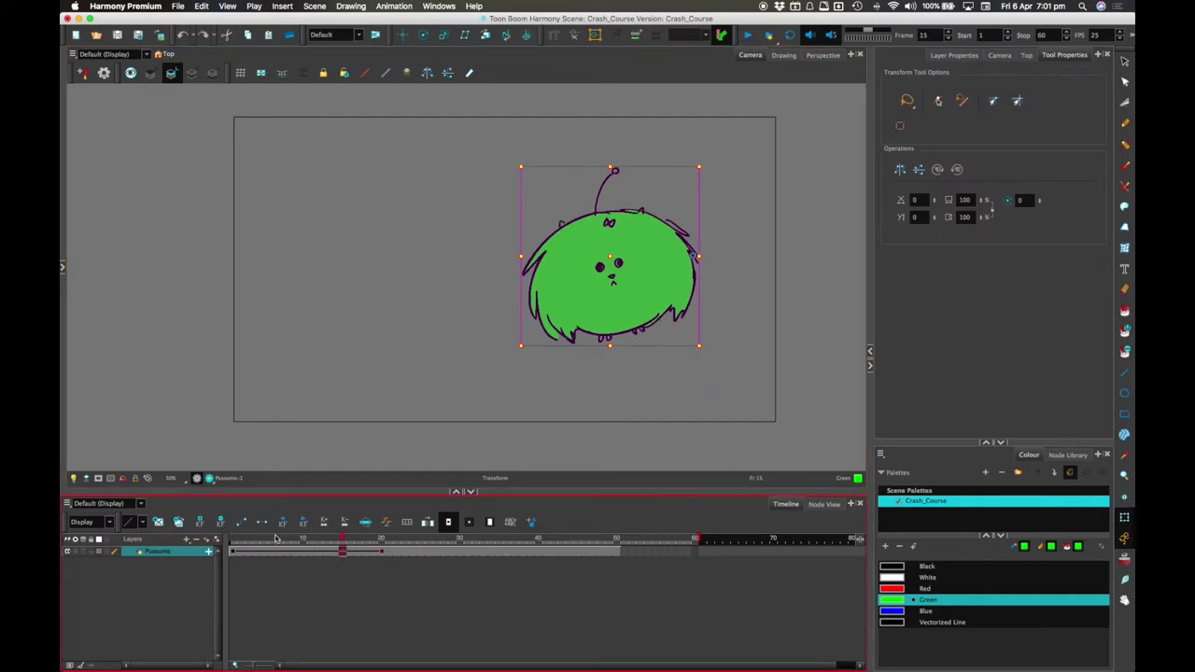
pyautogui.click(225, 537)
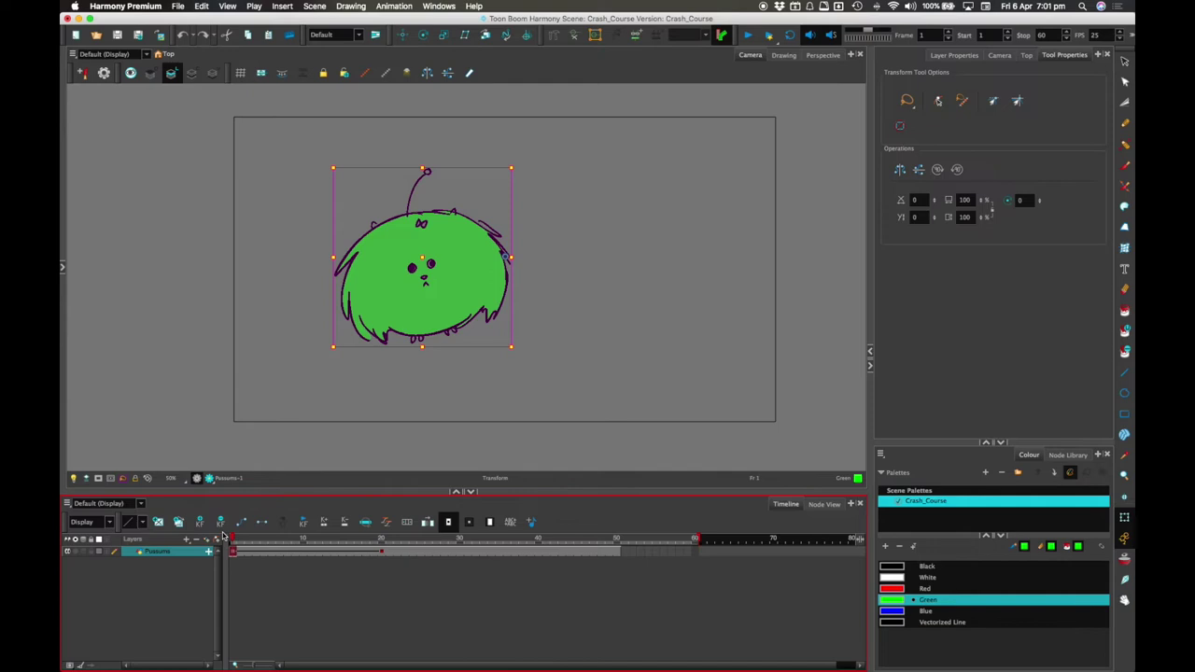
pyautogui.click(242, 539)
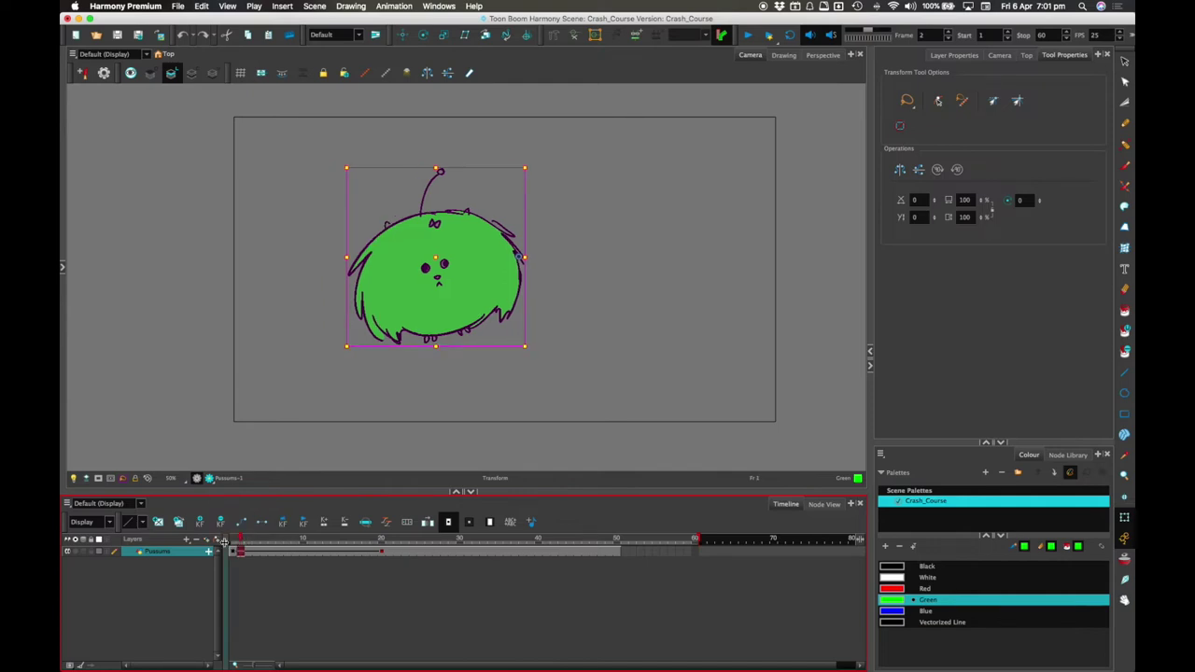
pyautogui.click(233, 541)
pyautogui.click(383, 541)
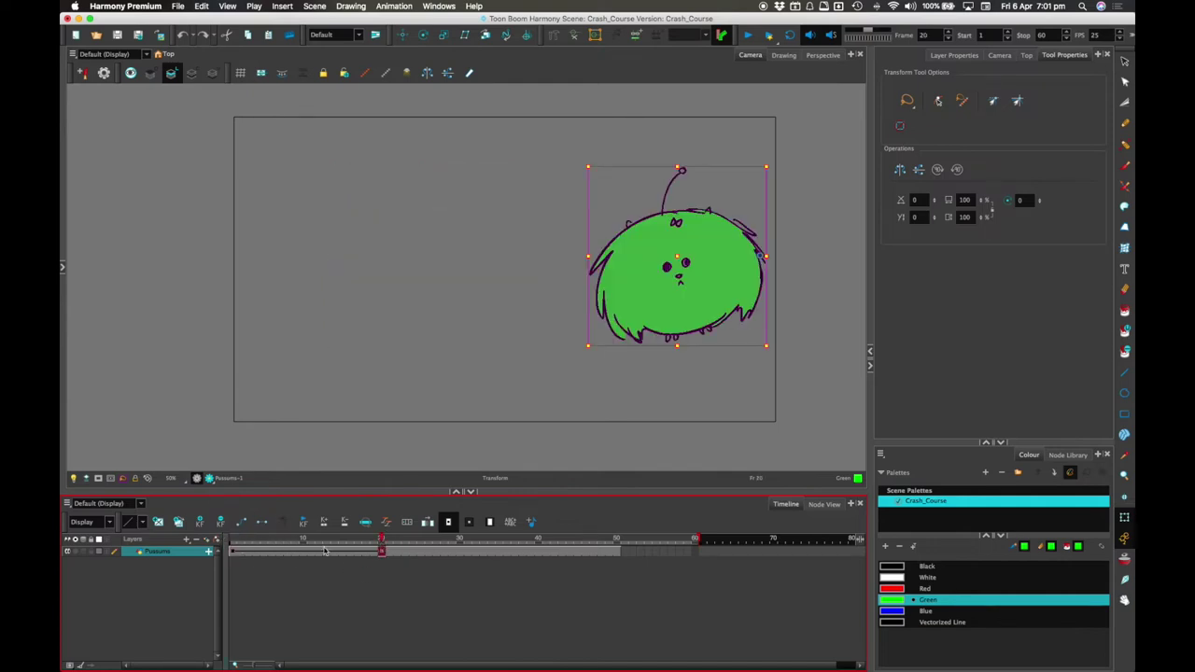
pyautogui.click(280, 539)
pyautogui.moveTo(287, 534); pyautogui.dragTo(228, 524)
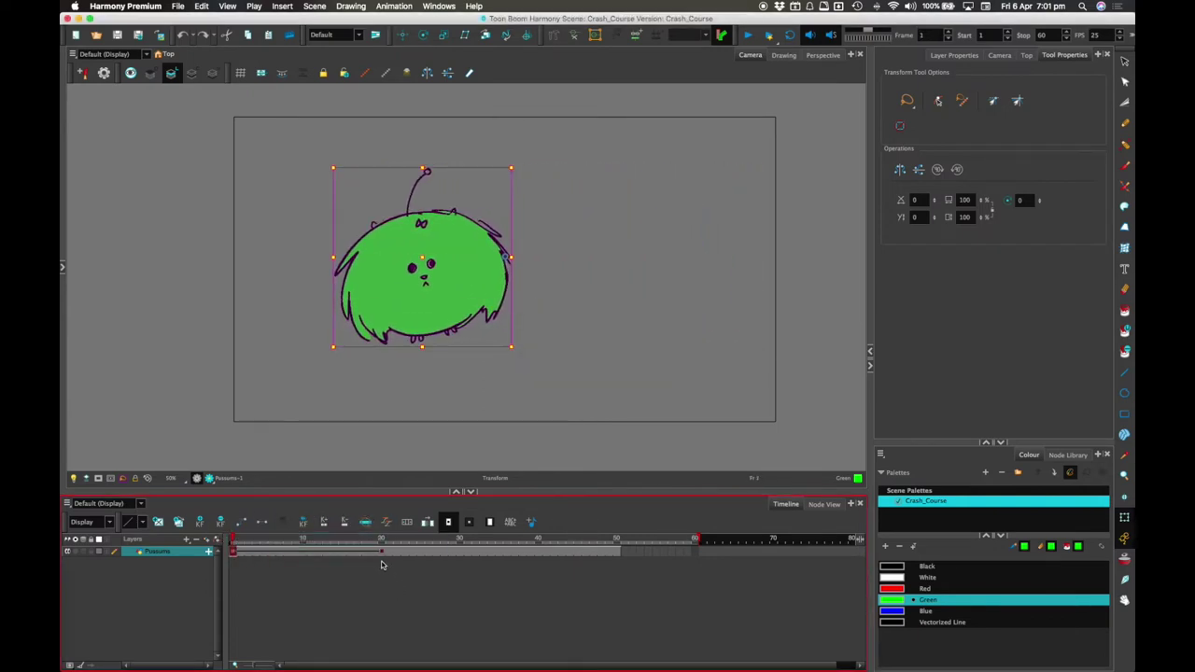
# Step: Keyframe the character at the camera frame's lower edge at frame 10 and near its upper edge at frame 15
pyautogui.click(305, 550)
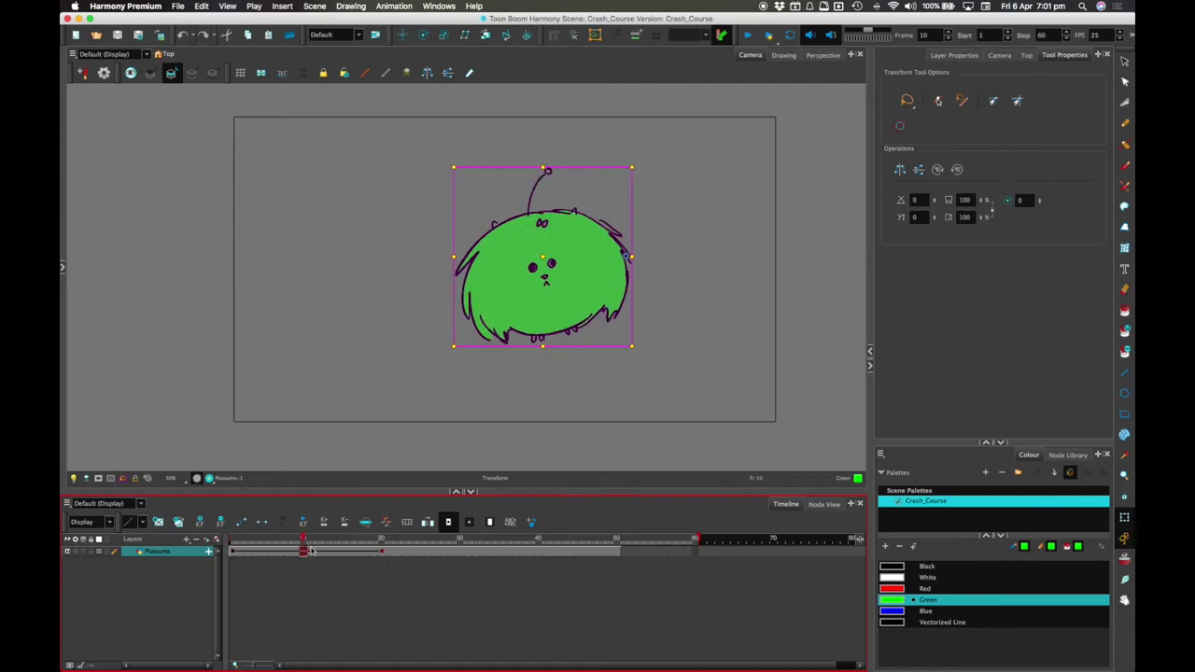
pyautogui.moveTo(557, 305); pyautogui.dragTo(558, 378)
pyautogui.moveTo(297, 539); pyautogui.dragTo(341, 539)
pyautogui.moveTo(579, 252); pyautogui.dragTo(523, 204)
pyautogui.moveTo(341, 539)
pyautogui.mouseDown()
pyautogui.moveTo(226, 538)
pyautogui.moveTo(421, 542)
pyautogui.moveTo(353, 542)
pyautogui.mouseUp()
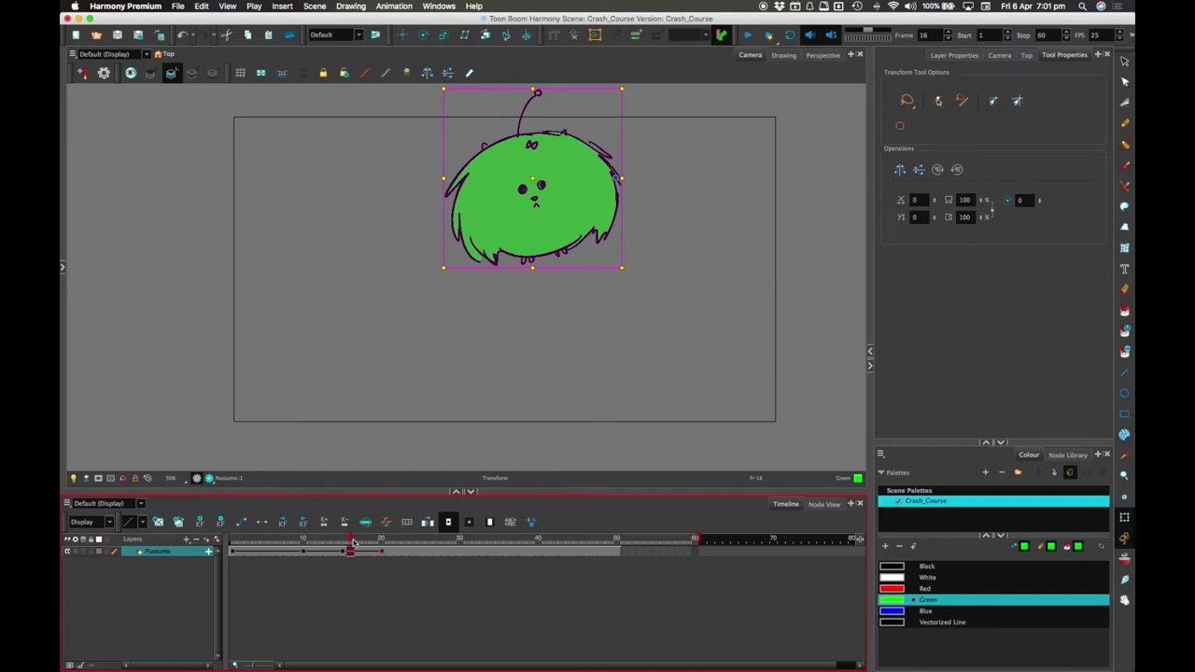
# Step: Convert the keyframes from frame 1 to frame 20 to stop-motion keyframes, and check the pose at each one
pyautogui.moveTo(233, 550); pyautogui.dragTo(382, 553)
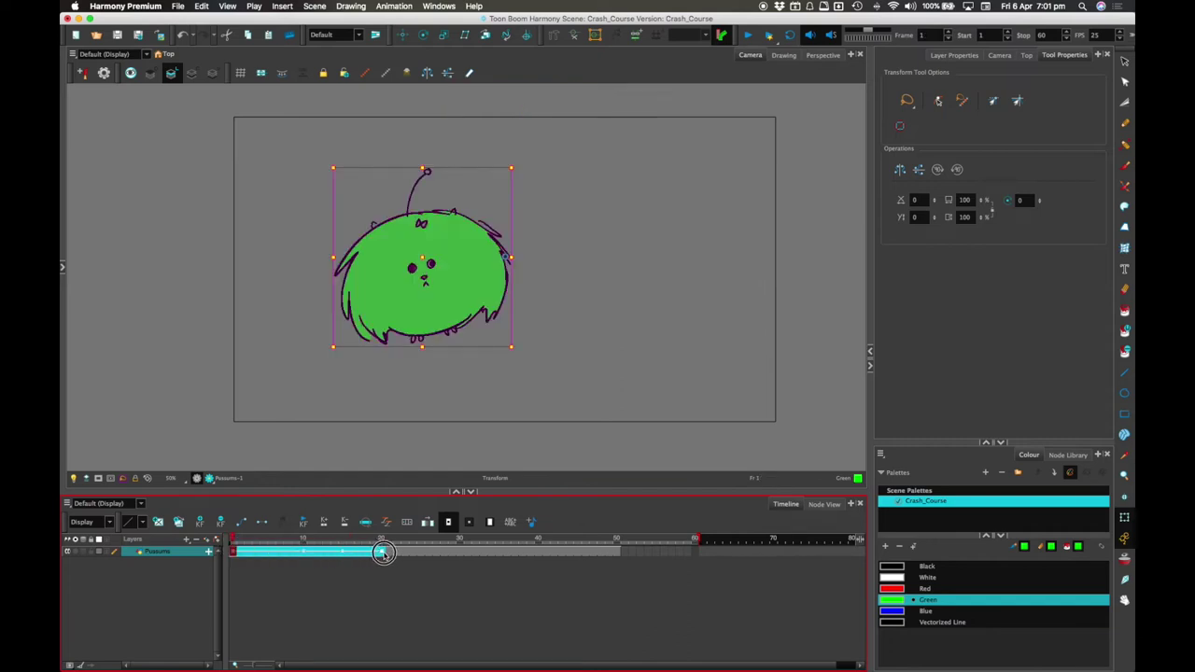
pyautogui.click(262, 526)
pyautogui.click(251, 572)
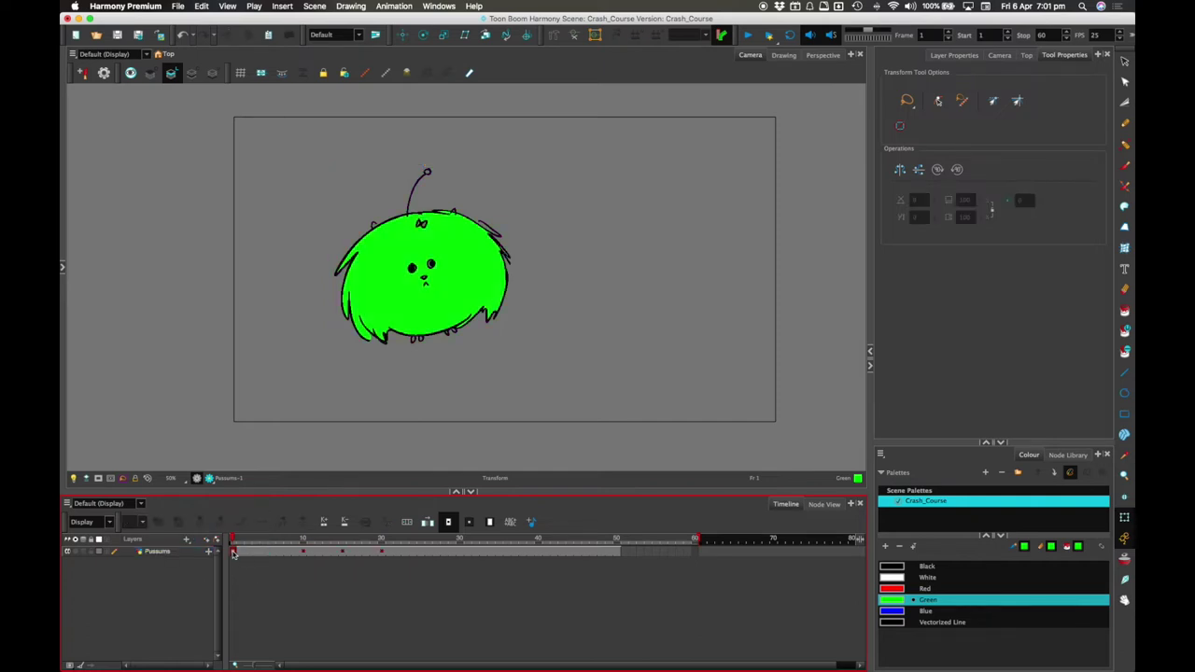
pyautogui.click(305, 553)
pyautogui.click(343, 553)
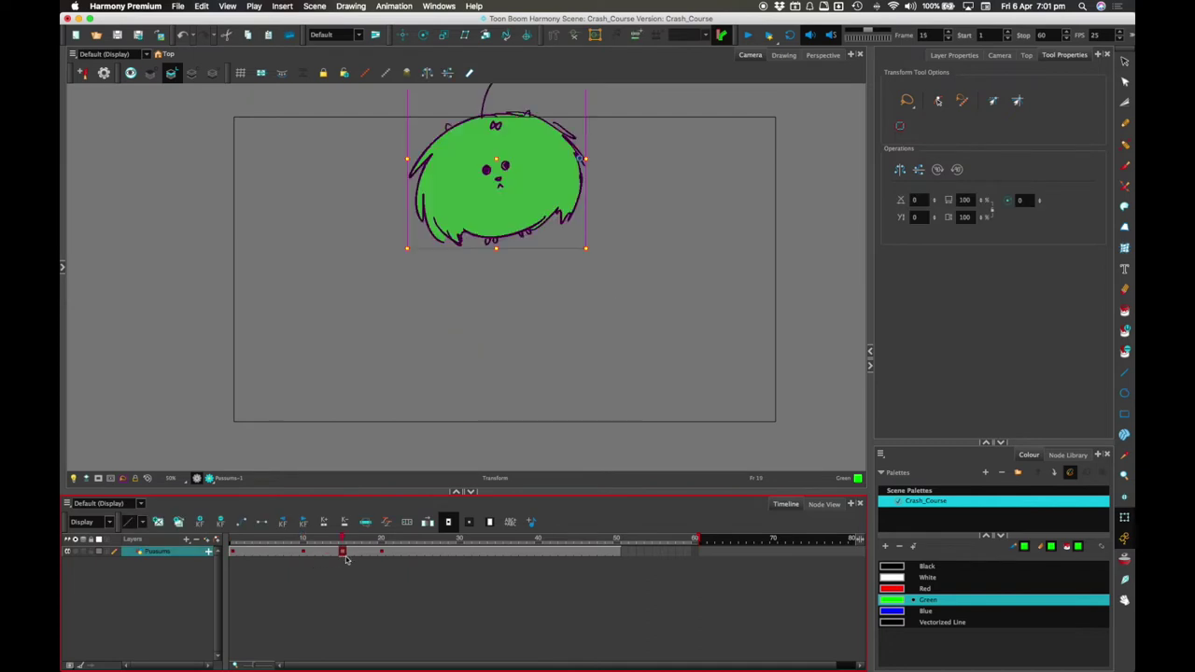
pyautogui.click(382, 551)
pyautogui.click(303, 552)
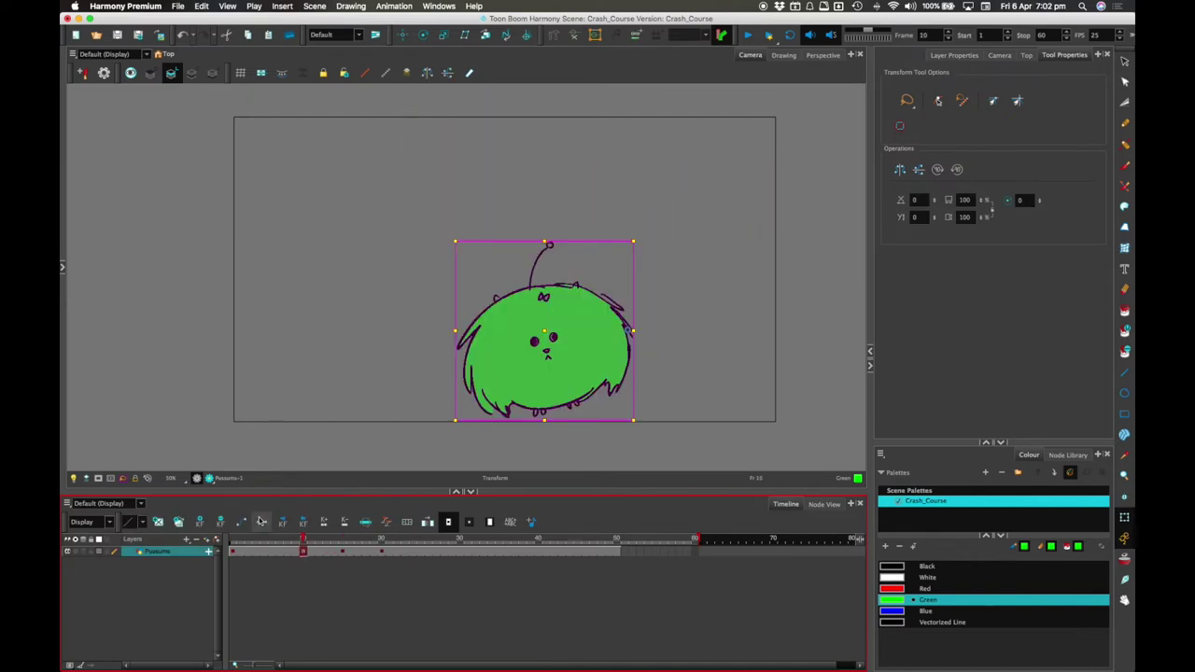
# Step: Try motion interpolation from the frame 1 keyframe to frame 10, and scrub the timeline to compare it with stop-motion
pyautogui.click(241, 522)
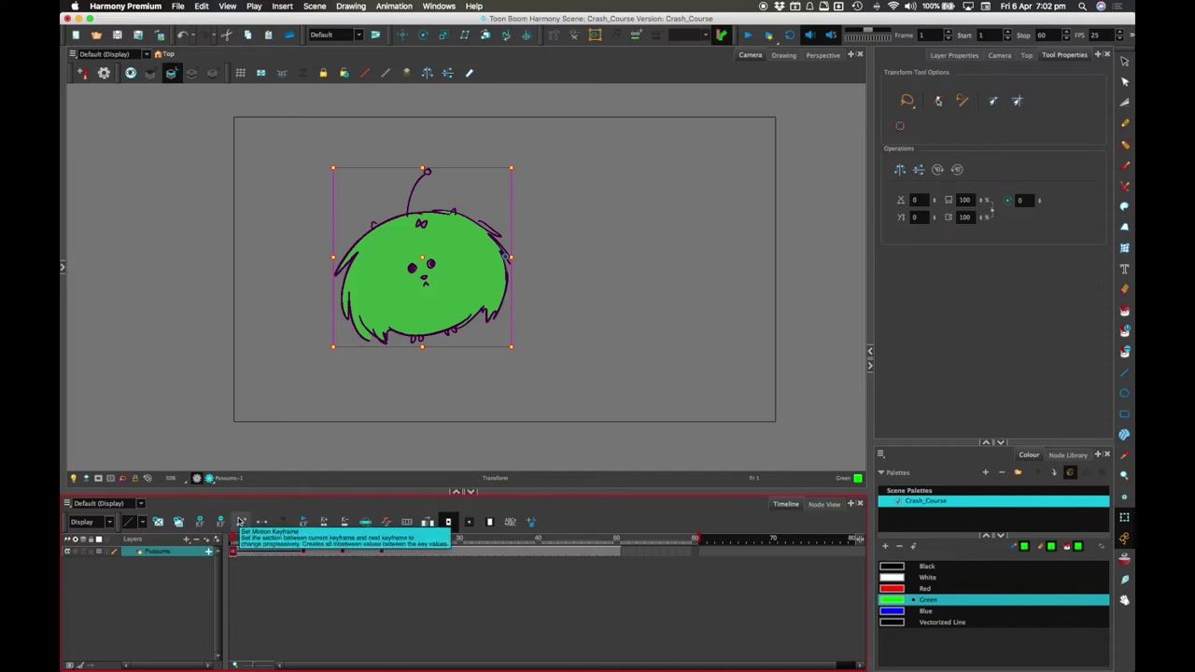
pyautogui.press('Escape')
pyautogui.click(234, 550)
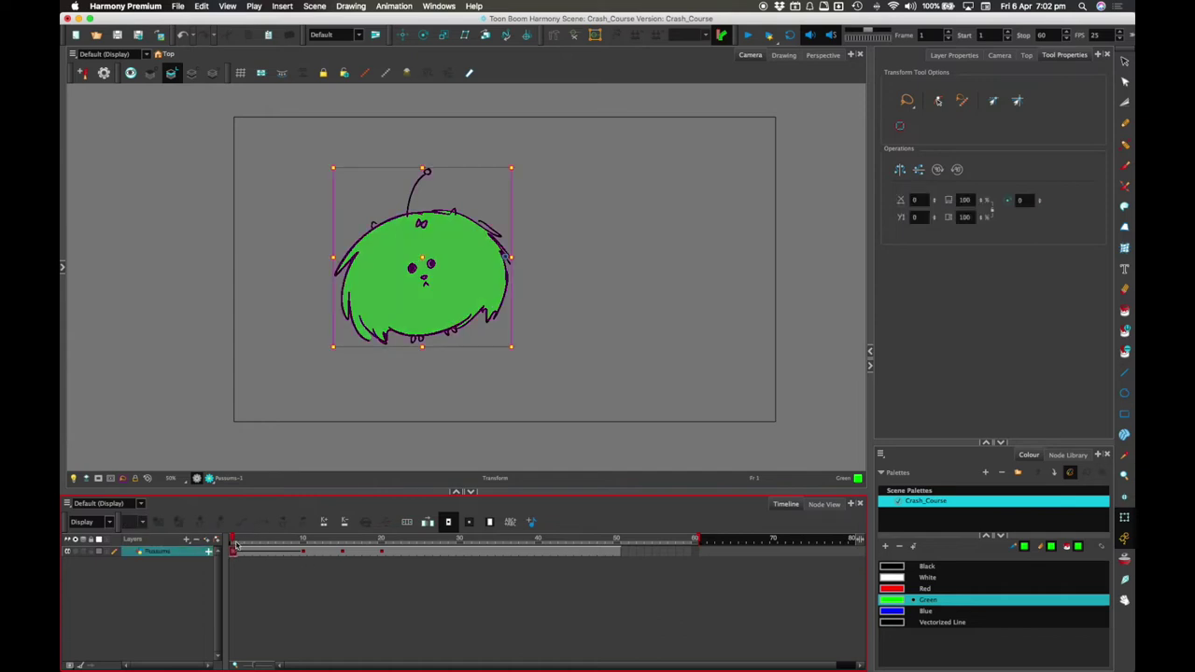
pyautogui.moveTo(244, 537); pyautogui.dragTo(342, 540)
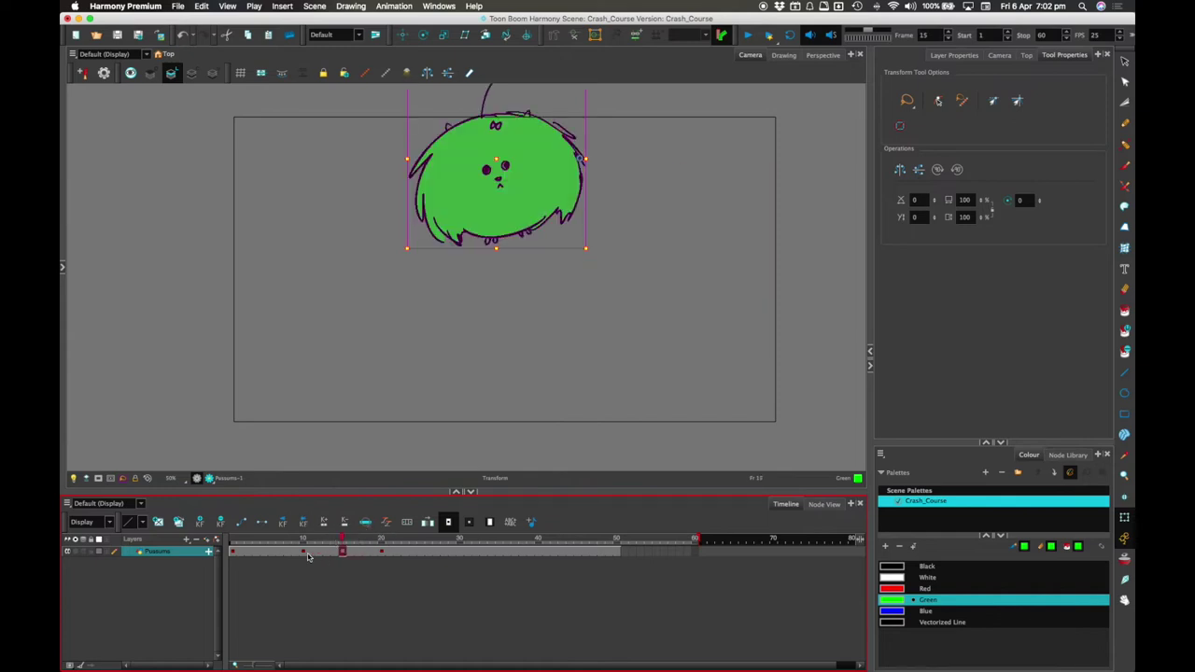
pyautogui.click(286, 539)
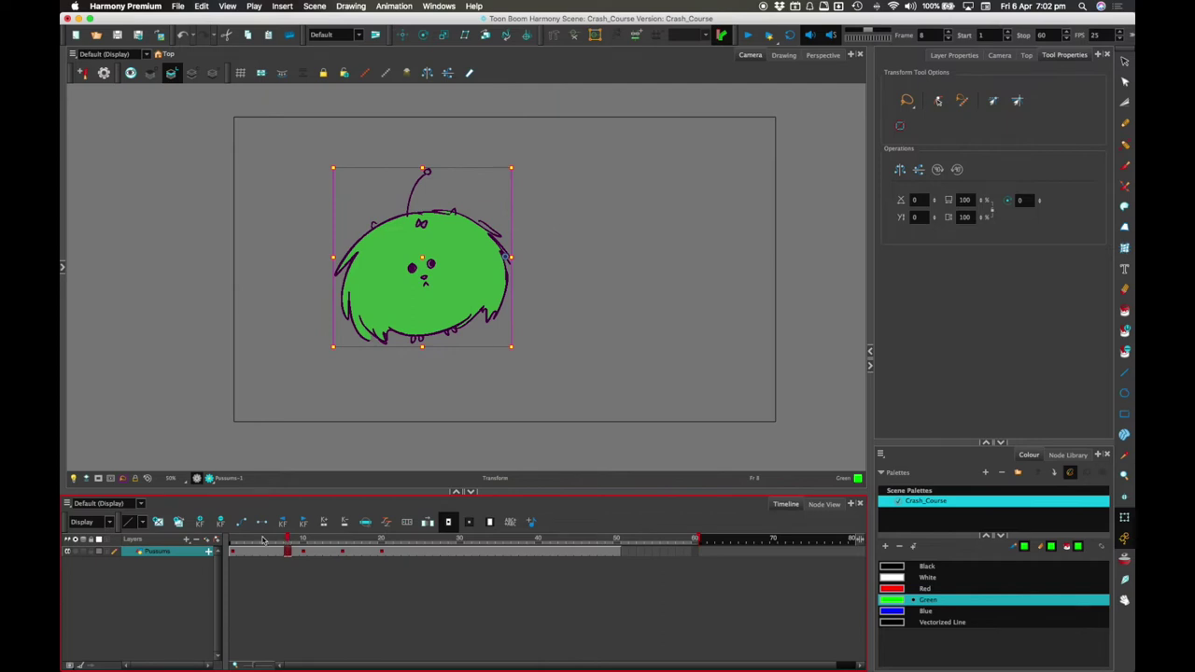
# Step: Try motion interpolation on the sections between frames 1 and 15, and return them to stop-motion
pyautogui.click(302, 553)
pyautogui.click(241, 541)
pyautogui.click(286, 542)
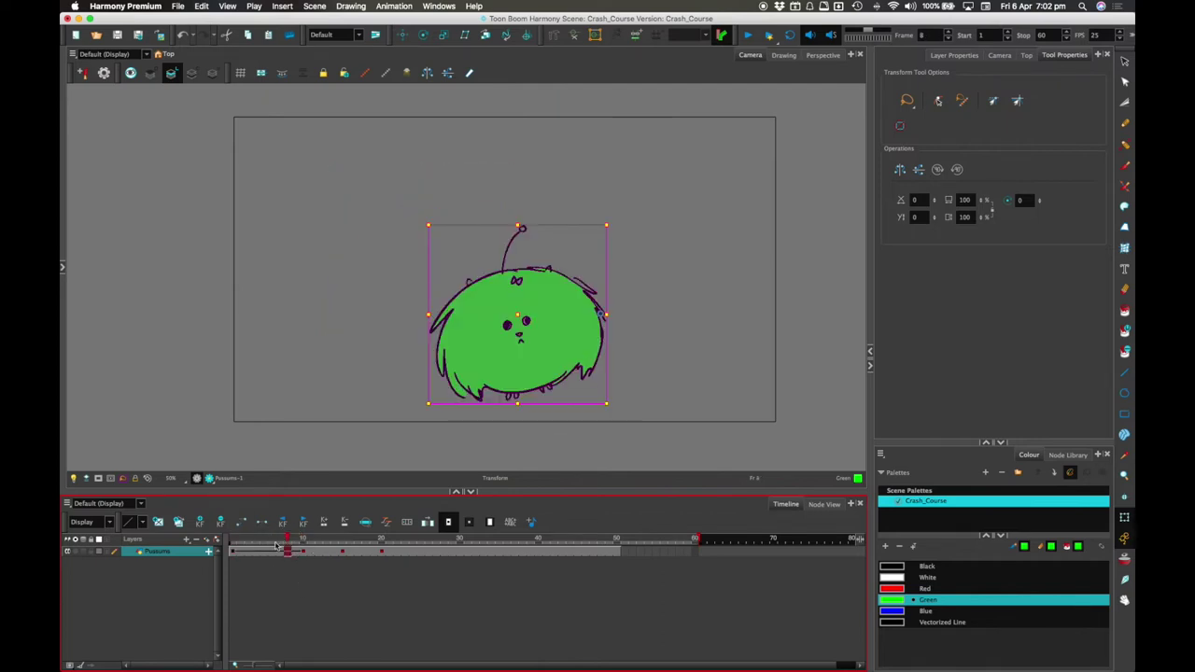
pyautogui.click(281, 554)
pyautogui.click(325, 553)
pyautogui.click(241, 521)
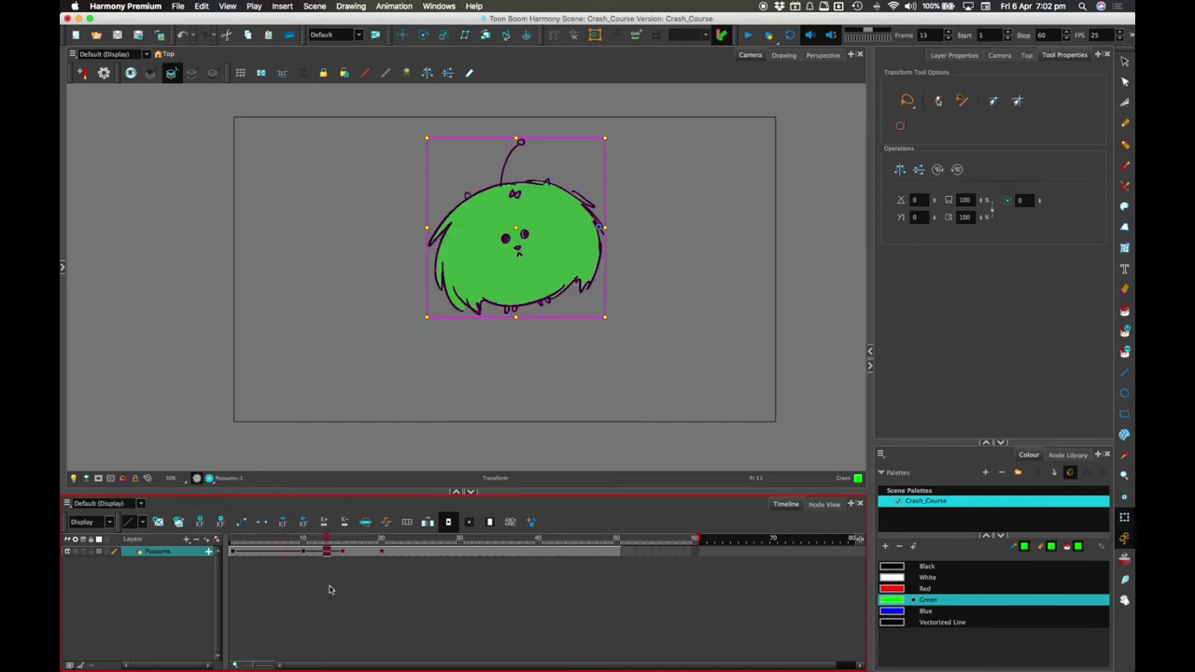
pyautogui.click(262, 522)
pyautogui.click(262, 522)
pyautogui.click(262, 522)
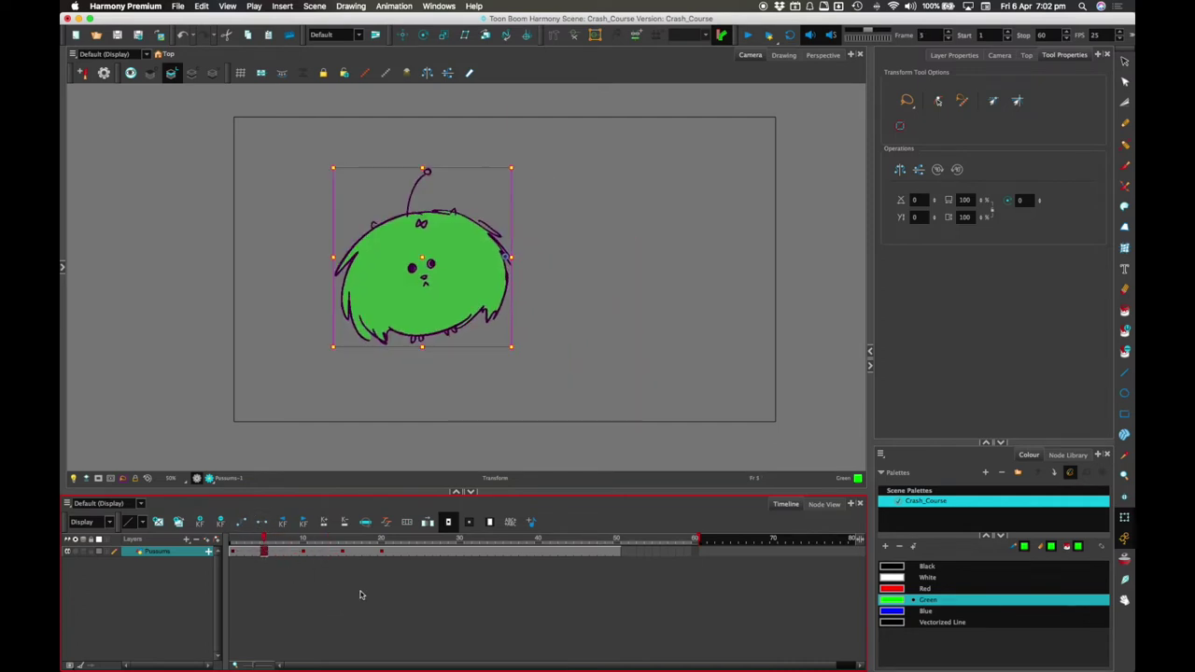
# Step: Enable Stop-Motion Keyframes in the General preferences and apply the change
pyautogui.click(108, 5)
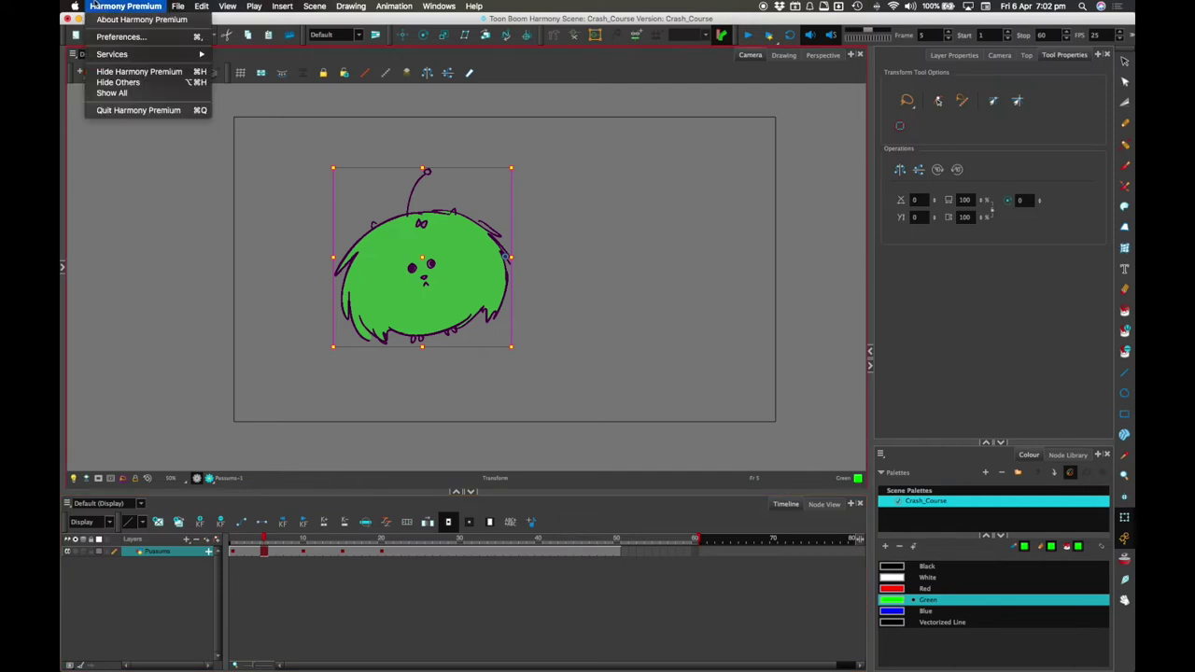
pyautogui.click(122, 37)
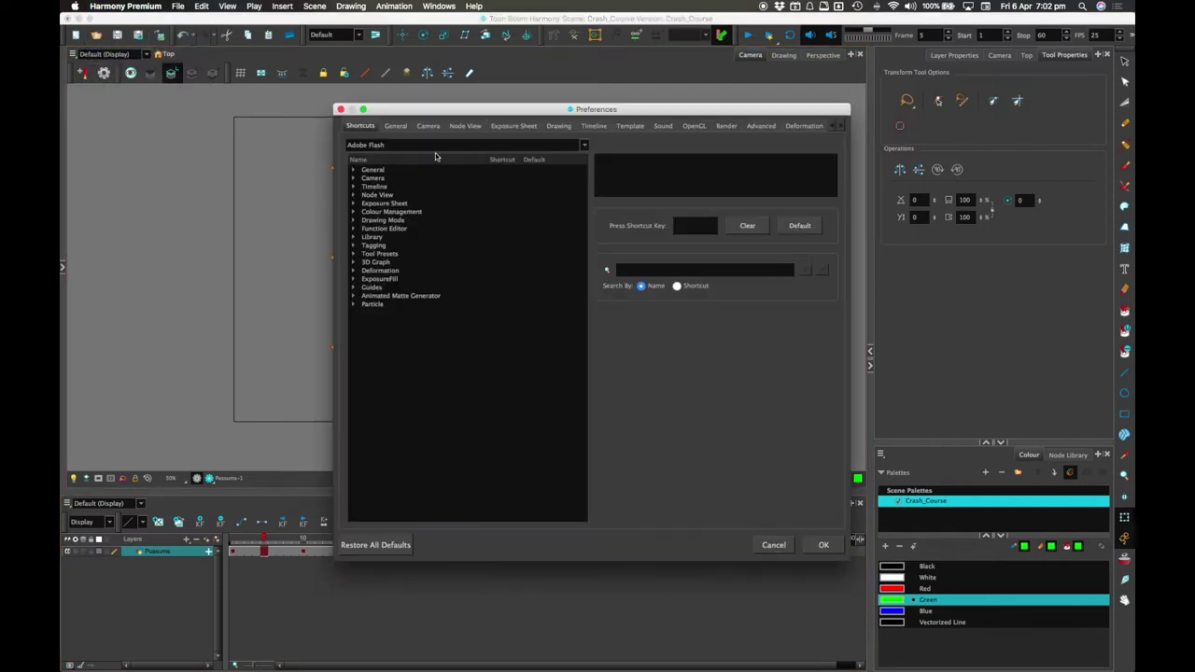
pyautogui.click(395, 125)
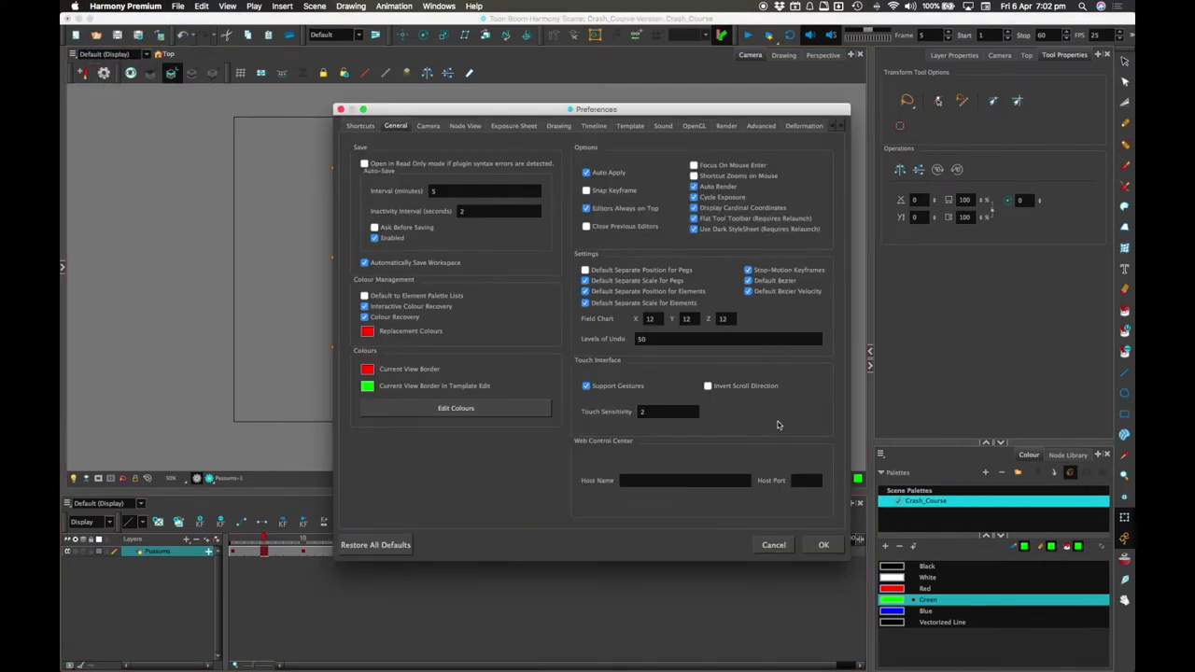
pyautogui.click(820, 544)
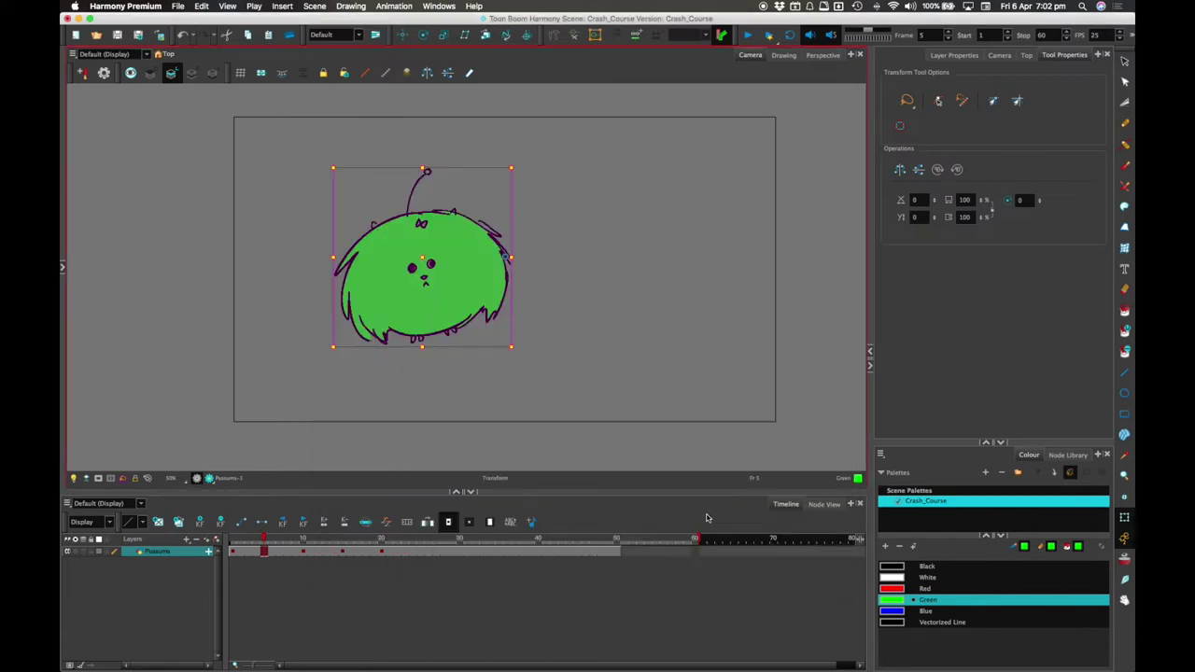
# Step: Try deleting only the keyframes between frames 9 and 24 on the character's layer
pyautogui.click(272, 549)
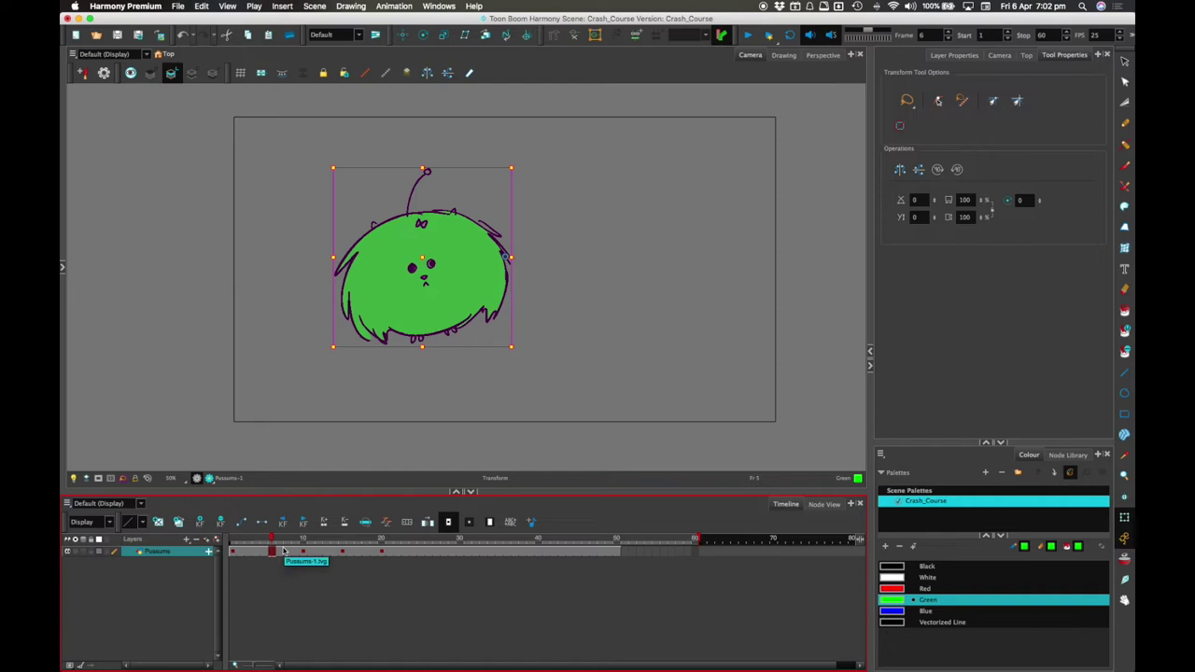
pyautogui.click(283, 551)
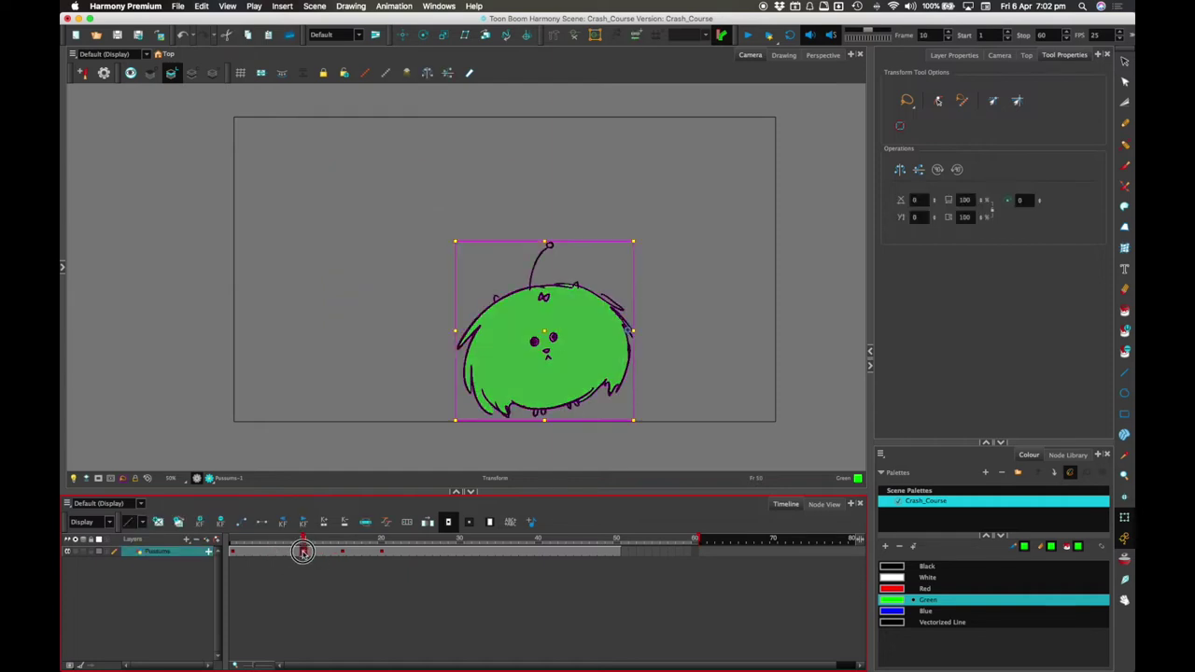
pyautogui.click(290, 554)
pyautogui.moveTo(297, 552); pyautogui.dragTo(415, 554)
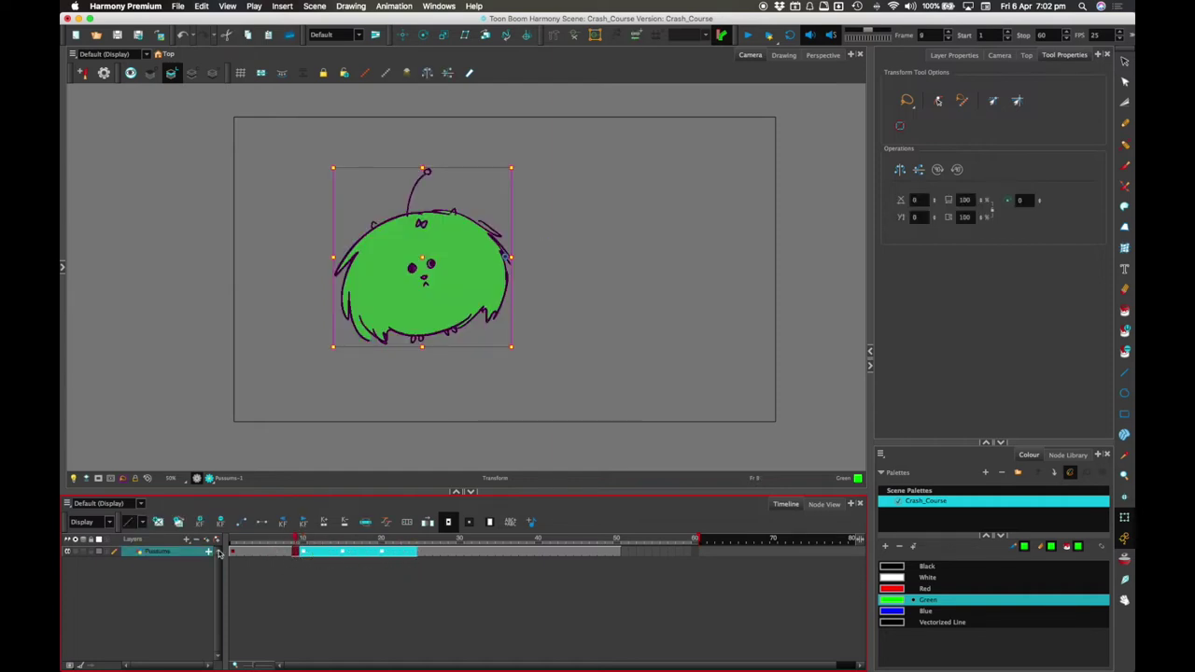
pyautogui.press('Escape')
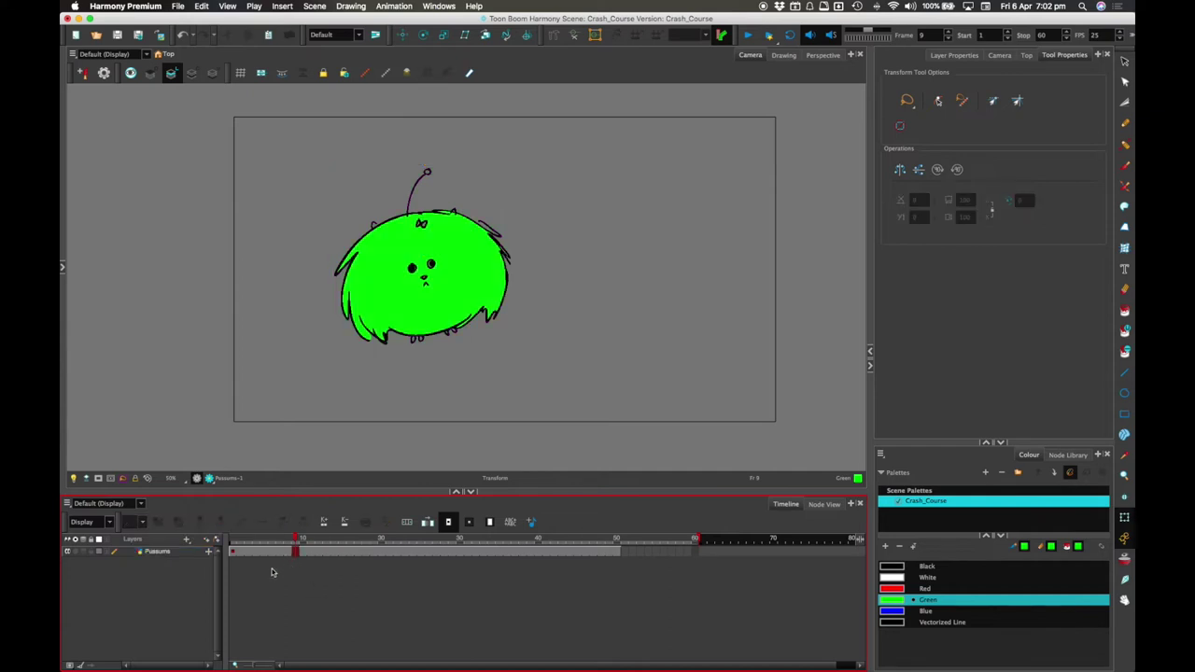
# Step: Try deleting both the drawing exposure and the keyframes from about frame 8 to 24, and undo the deletion
pyautogui.moveTo(288, 552); pyautogui.dragTo(394, 558)
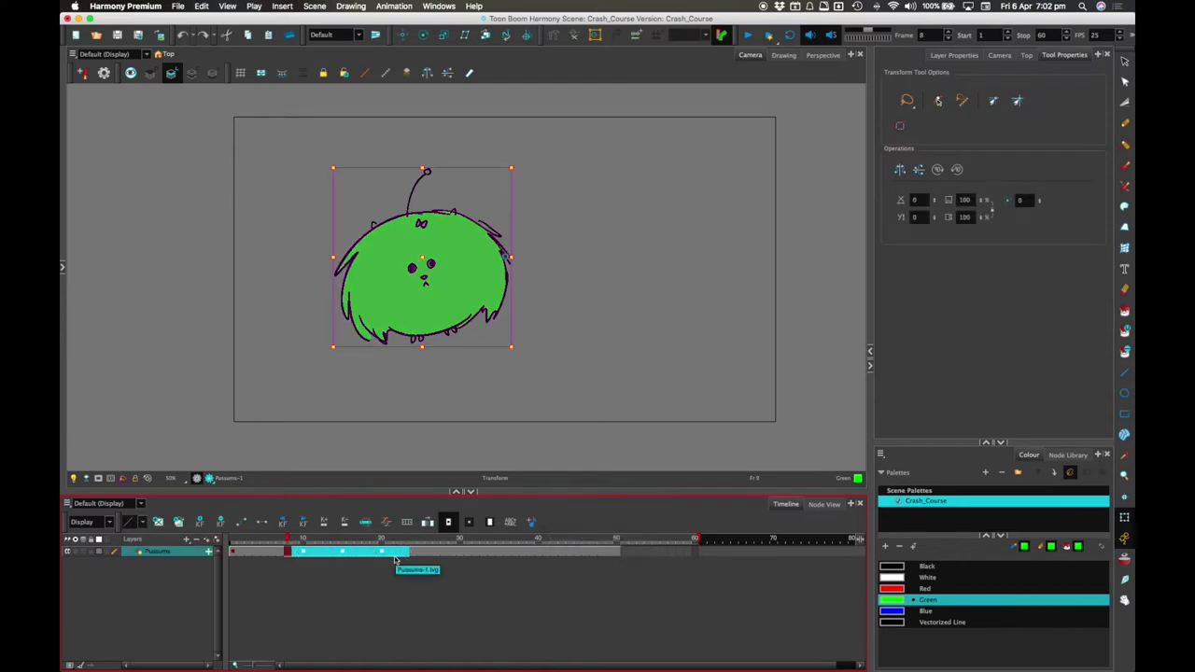
pyautogui.press('Delete')
pyautogui.click(377, 588)
pyautogui.click(397, 552)
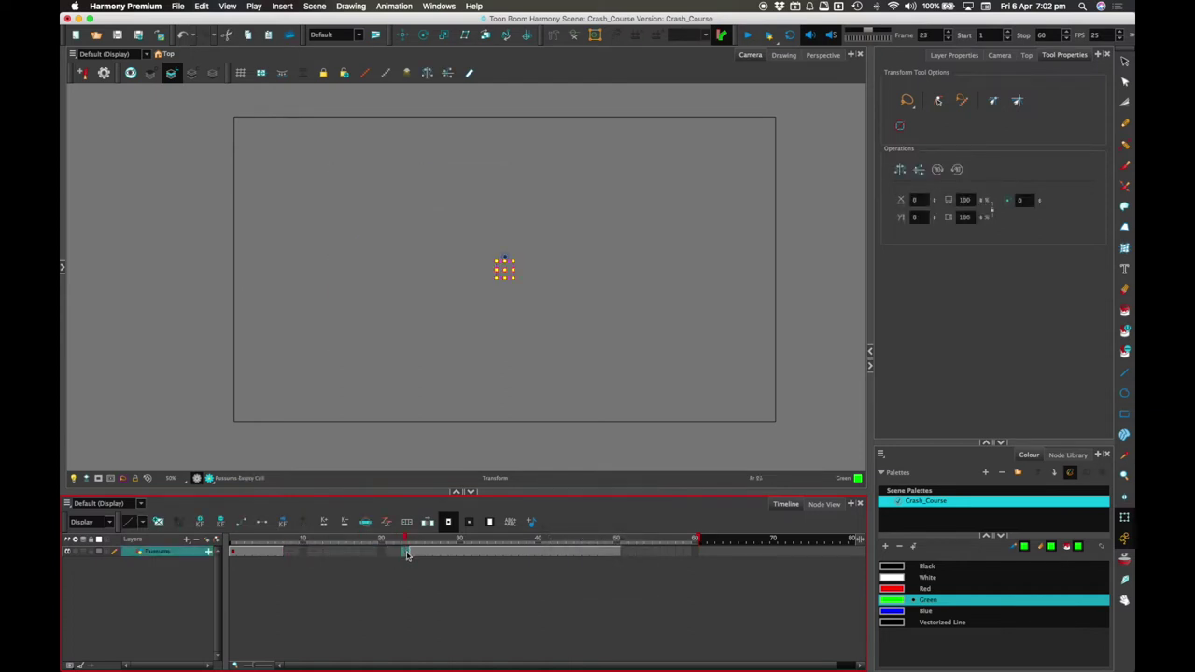
pyautogui.click(412, 553)
pyautogui.click(396, 553)
pyautogui.press('super+z')
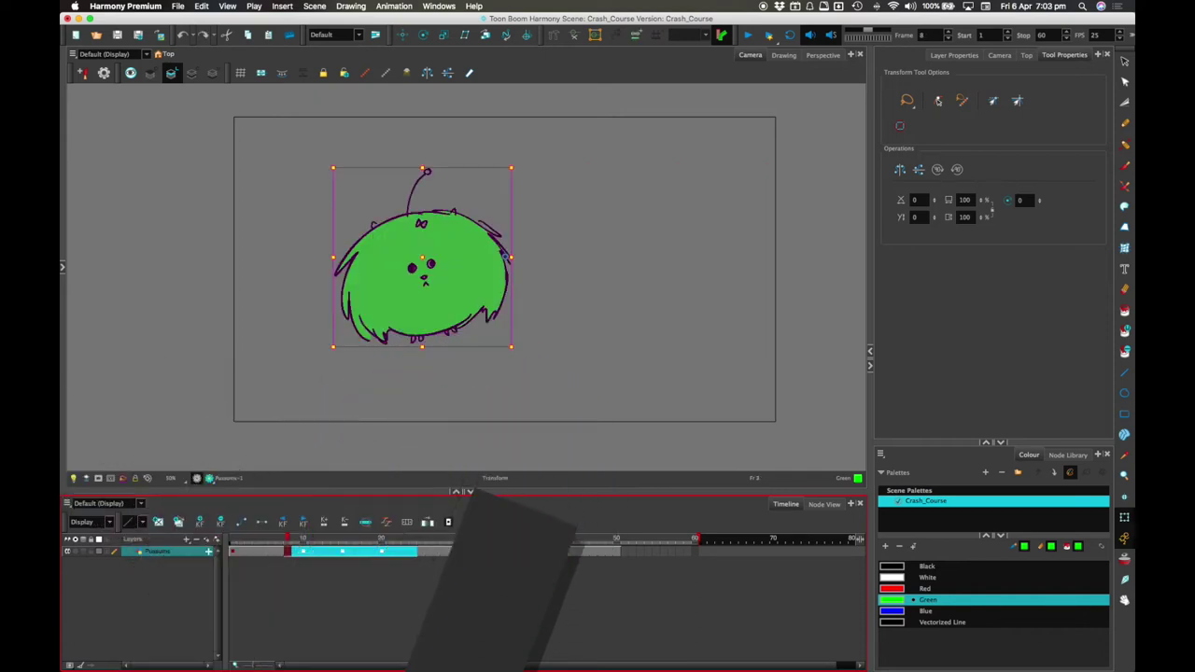
# Step: Try the timeline's drawings-only and functions-only modes on the selected frames, restore the frames, and return to the combined mode
pyautogui.press('Delete')
pyautogui.press('super+shift+z')
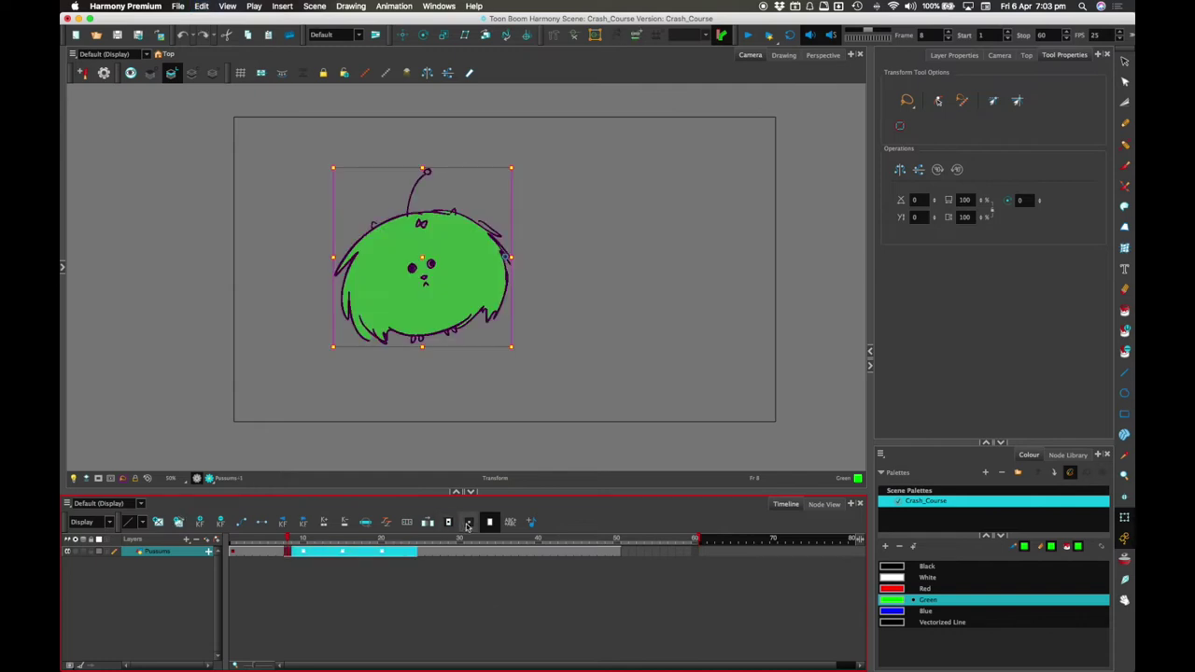
pyautogui.click(448, 523)
pyautogui.click(469, 523)
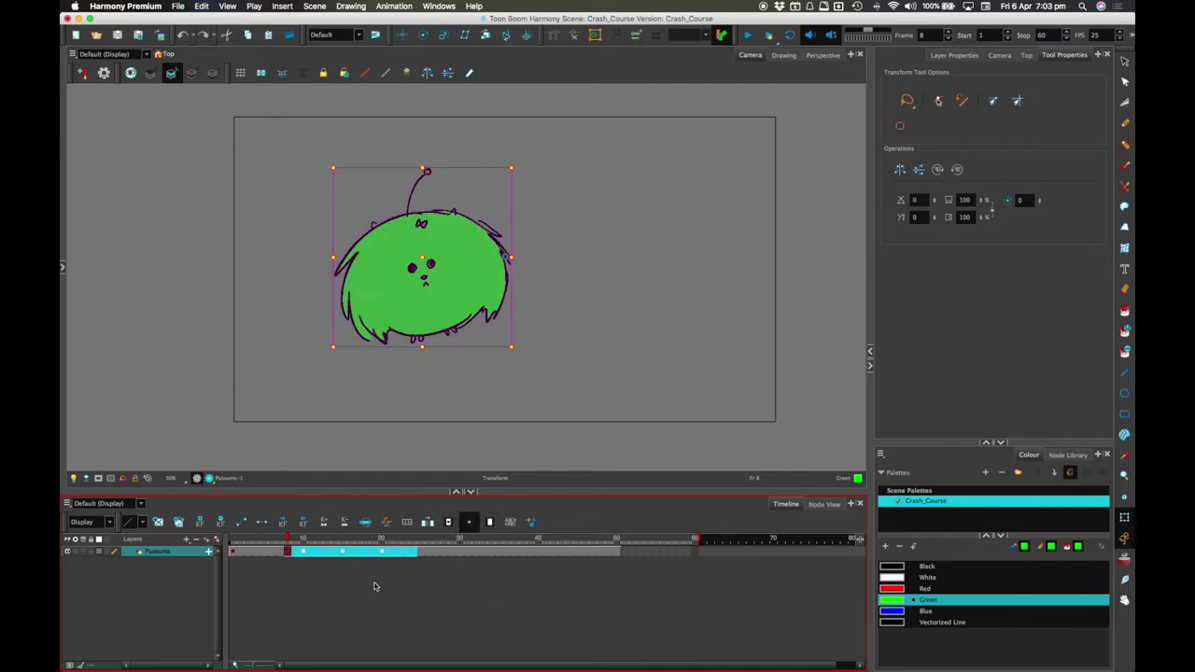
pyautogui.press('super+z')
pyautogui.press('super+shift+z')
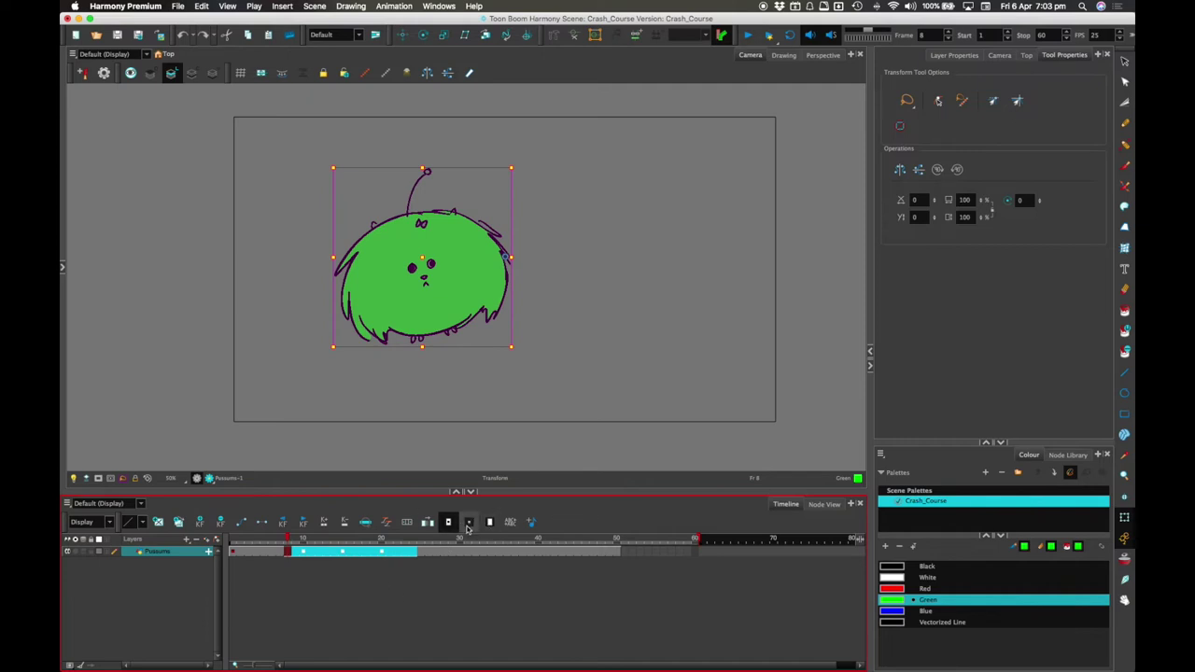
pyautogui.click(448, 521)
# Step: Move the frame 10 keyframe to frame 12
pyautogui.click(304, 551)
pyautogui.click(320, 550)
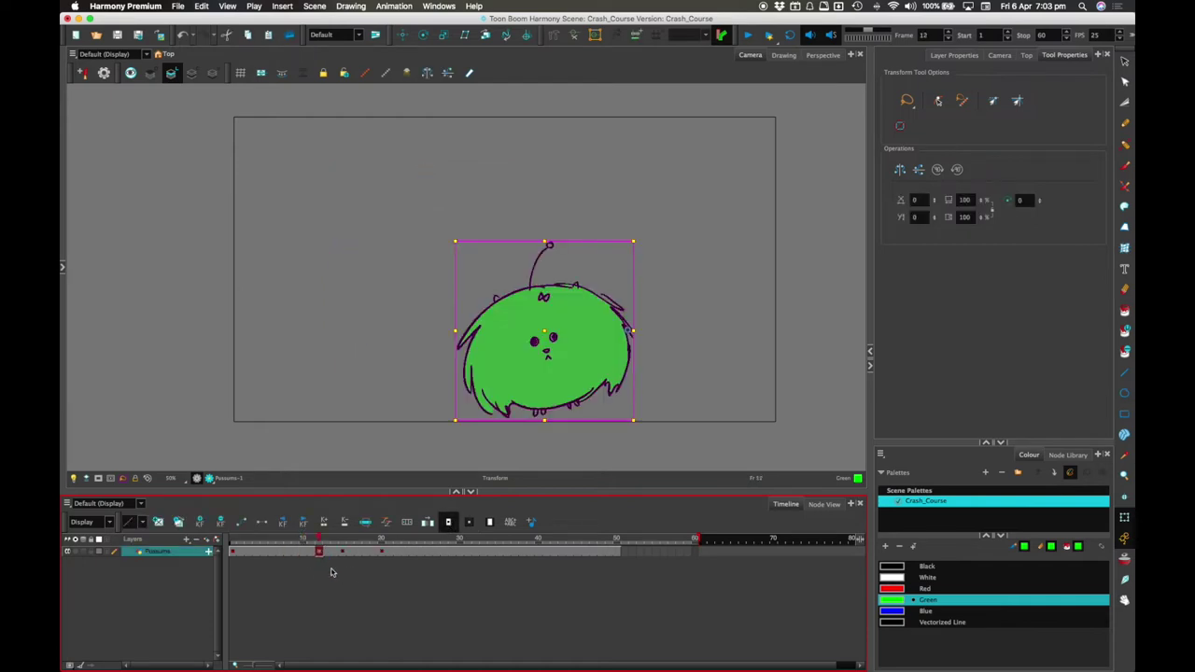
# Step: Try moving exposed drawing cells from around frame 50 into the empty frames after it, and undo the last move
pyautogui.click(614, 551)
pyautogui.click(655, 553)
pyautogui.moveTo(645, 552); pyautogui.dragTo(633, 553)
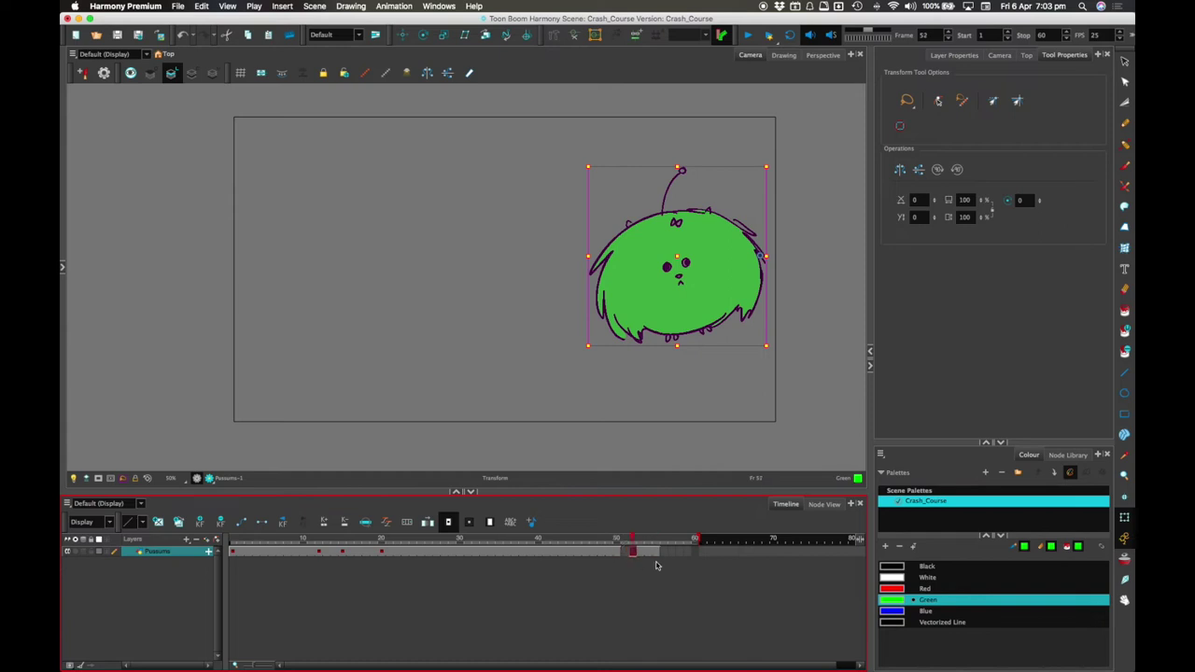
pyautogui.click(657, 562)
pyautogui.press('super+z')
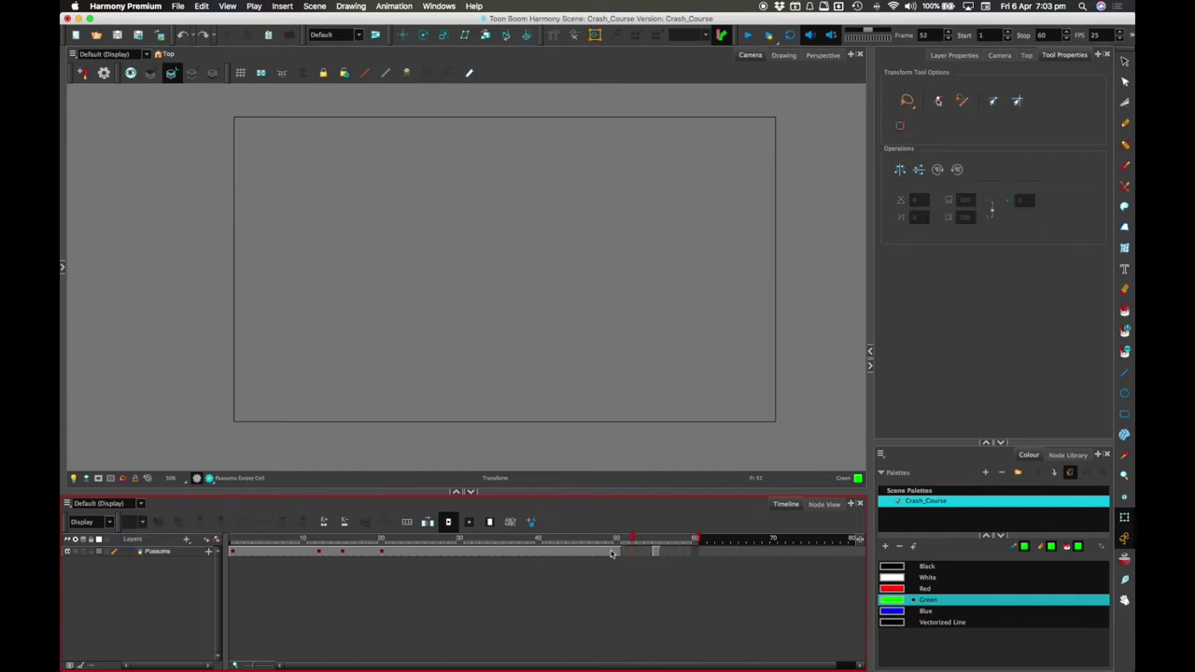
# Step: Try shifting the last exposed drawing cell from frame 50 into the empty cells, and check the frames between 50 and 56
pyautogui.click(615, 553)
pyautogui.moveTo(617, 553); pyautogui.dragTo(640, 554)
pyautogui.click(630, 559)
pyautogui.click(617, 553)
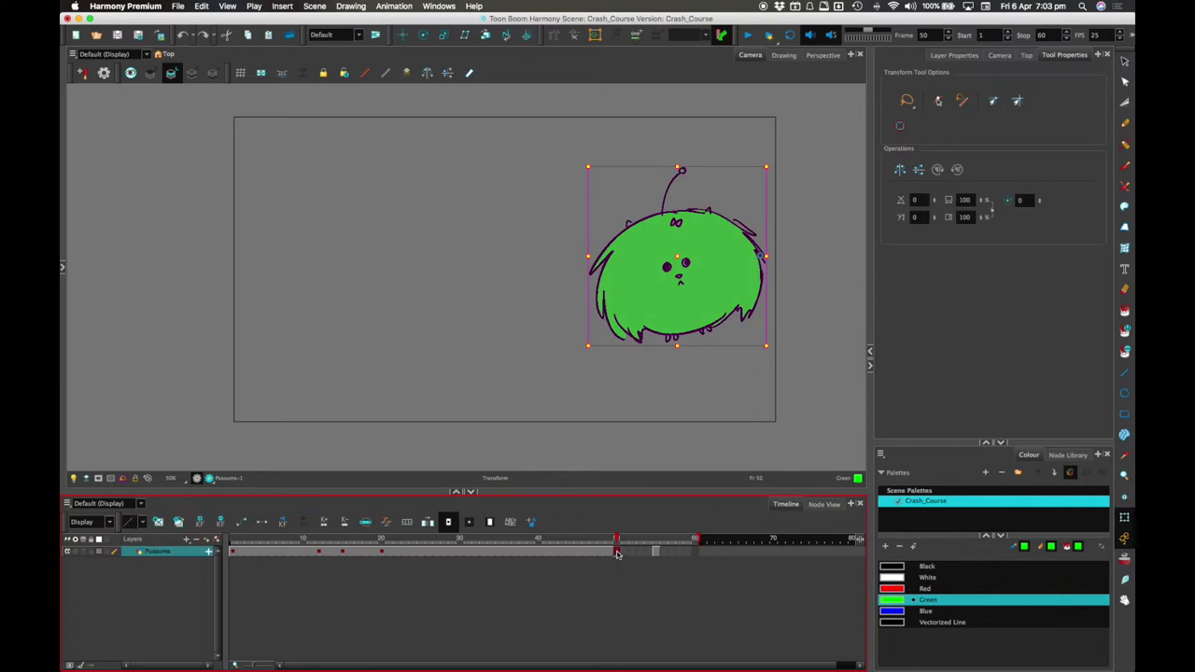
pyautogui.click(638, 564)
pyautogui.click(661, 552)
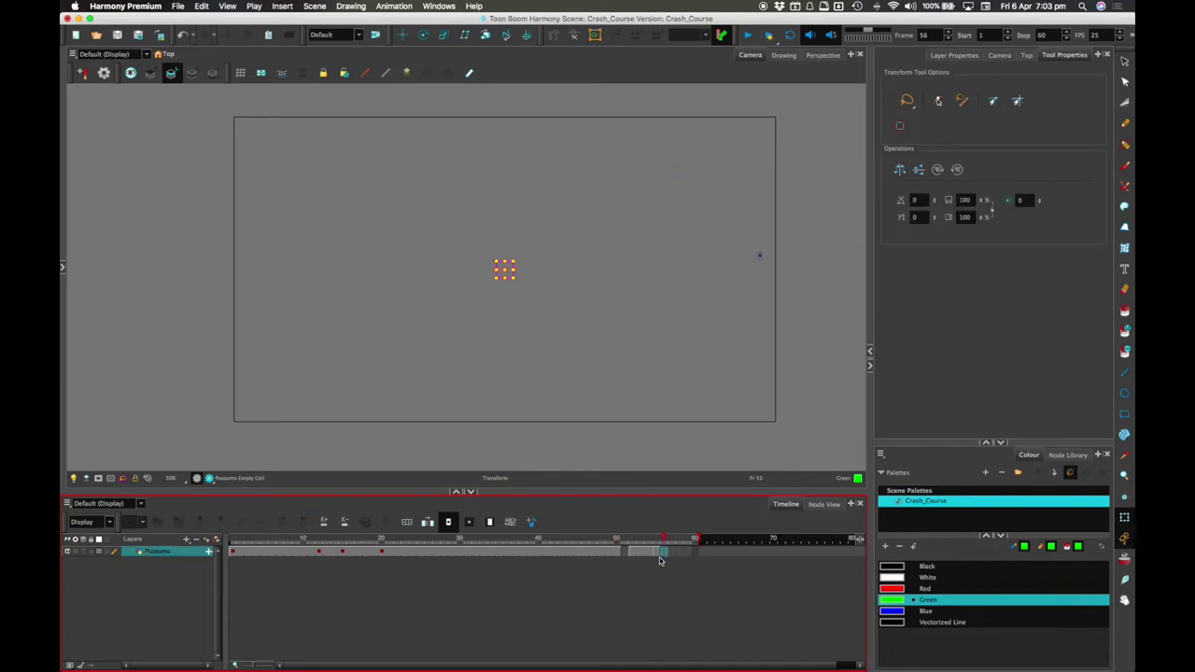
pyautogui.click(640, 551)
pyautogui.click(625, 554)
pyautogui.click(647, 552)
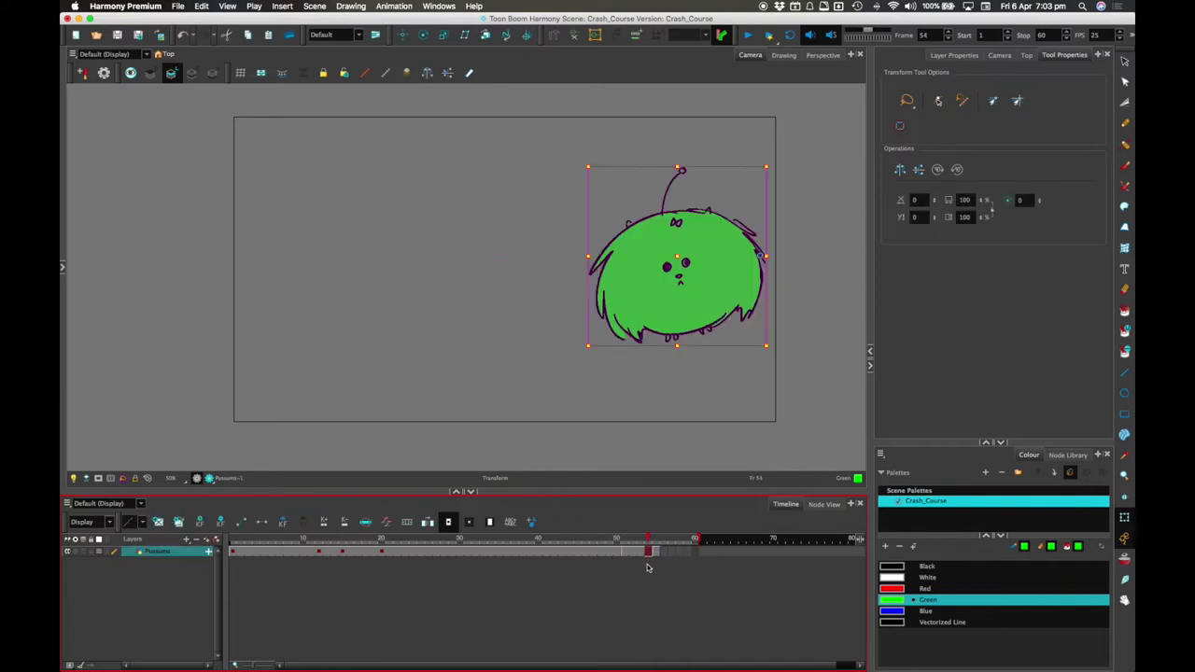
# Step: Try moving only the frame 20 keyframe to frame 52 in functions-only mode, and restore it to frame 20
pyautogui.click(470, 525)
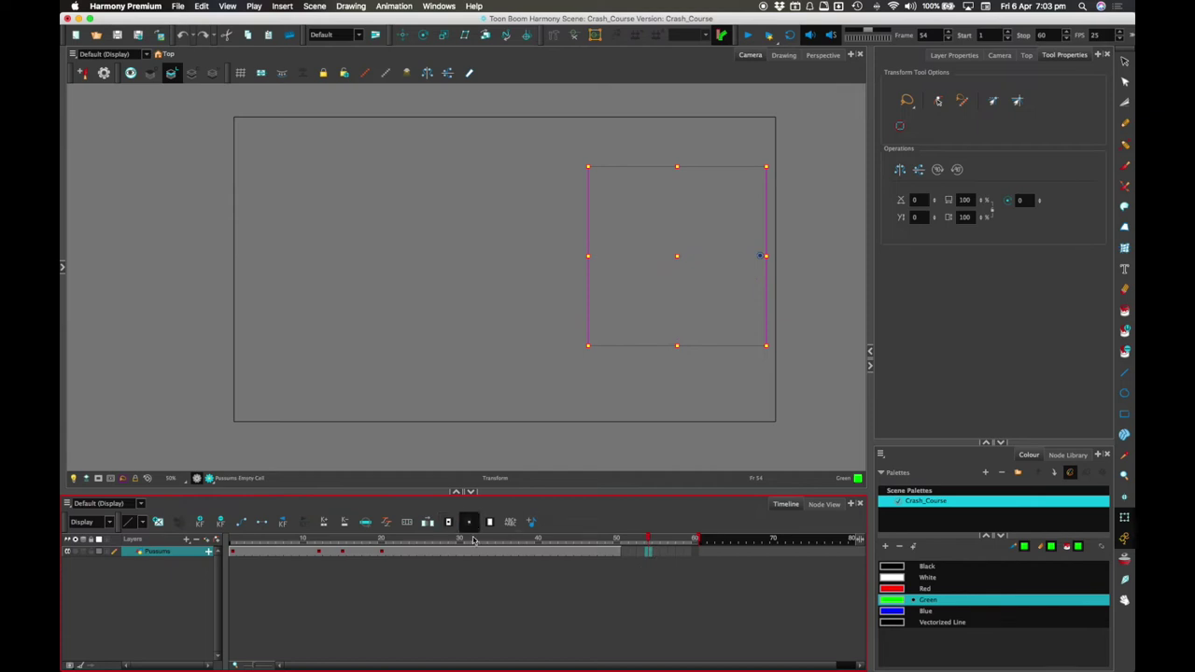
pyautogui.click(380, 552)
pyautogui.click(632, 552)
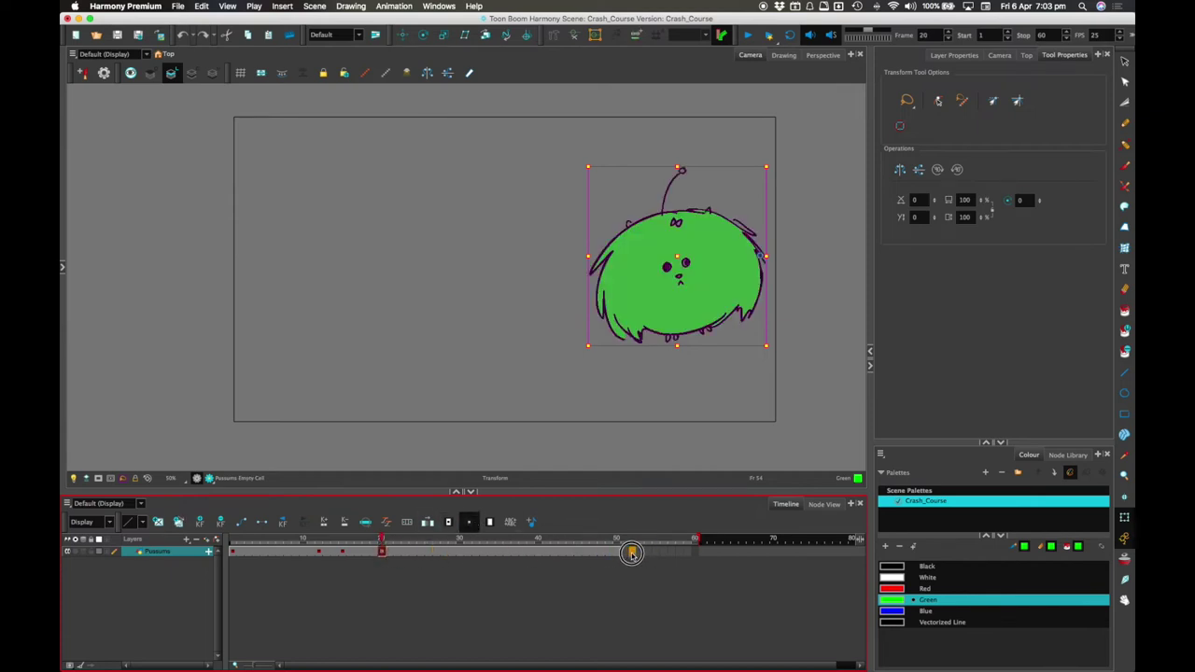
pyautogui.click(618, 551)
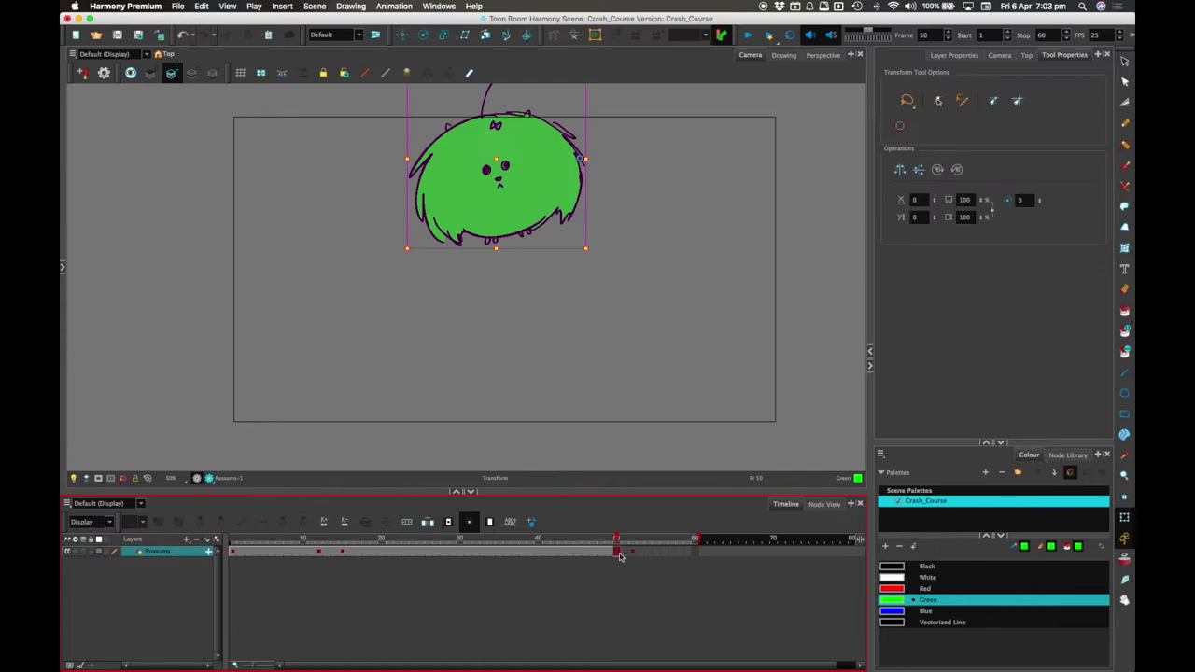
pyautogui.click(631, 551)
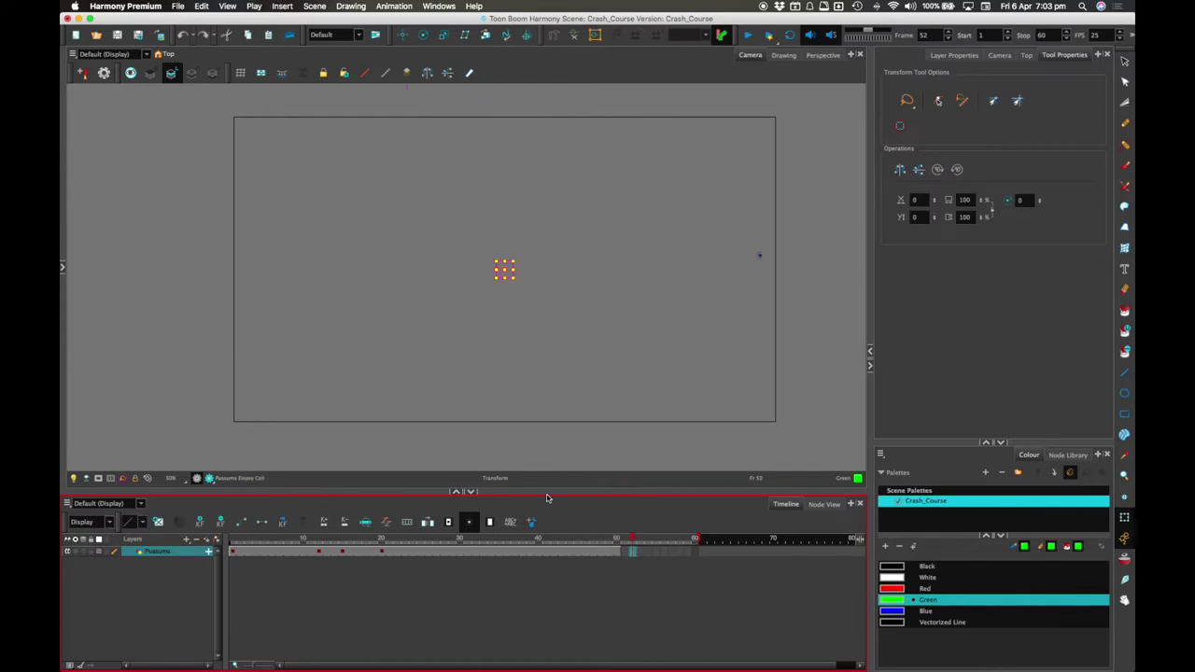
# Step: Clear the keyframes after frame 1 and move the character to the lower-left area of the camera frame at frame 1
pyautogui.click(302, 552)
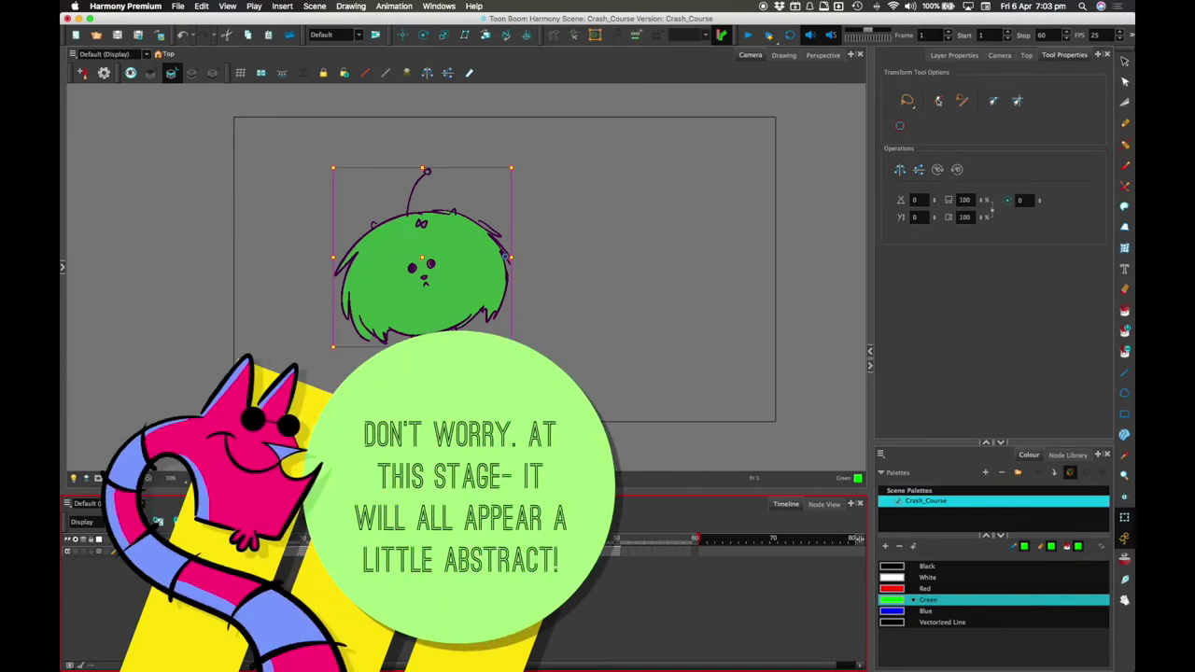
pyautogui.moveTo(233, 537); pyautogui.dragTo(309, 537)
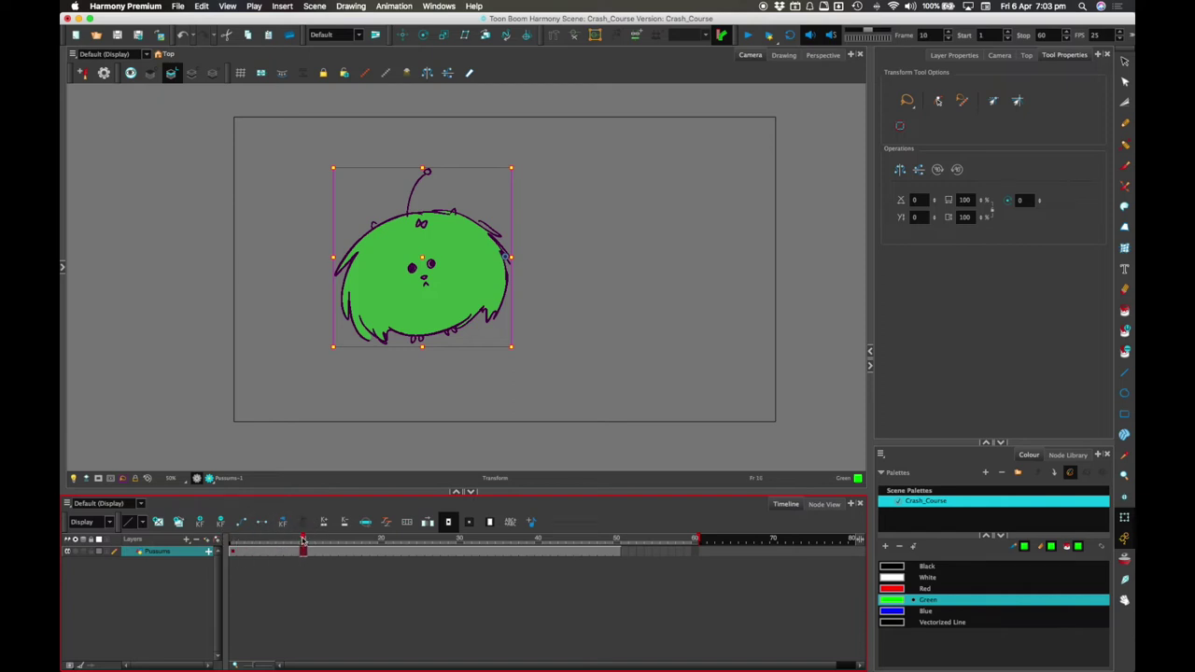
pyautogui.click(232, 539)
pyautogui.moveTo(420, 308); pyautogui.dragTo(379, 358)
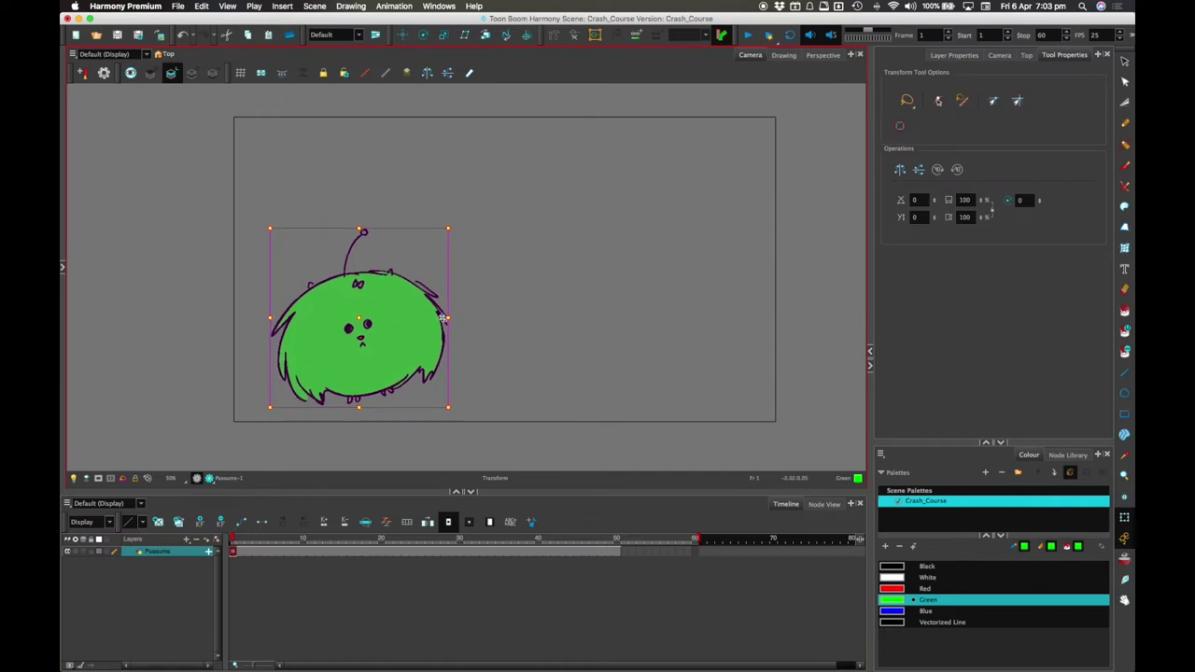
# Step: Place the drawing pivot at the bottom centre of the character's body and scale the character down slightly at frame 1
pyautogui.click(1124, 500)
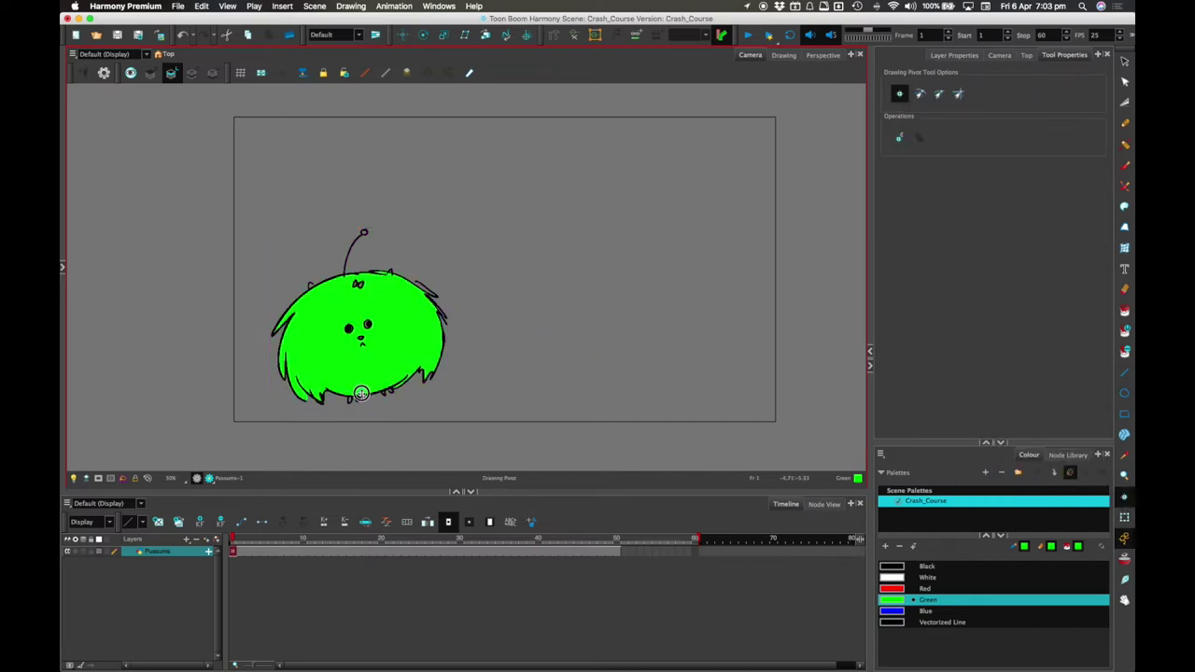
pyautogui.click(1124, 517)
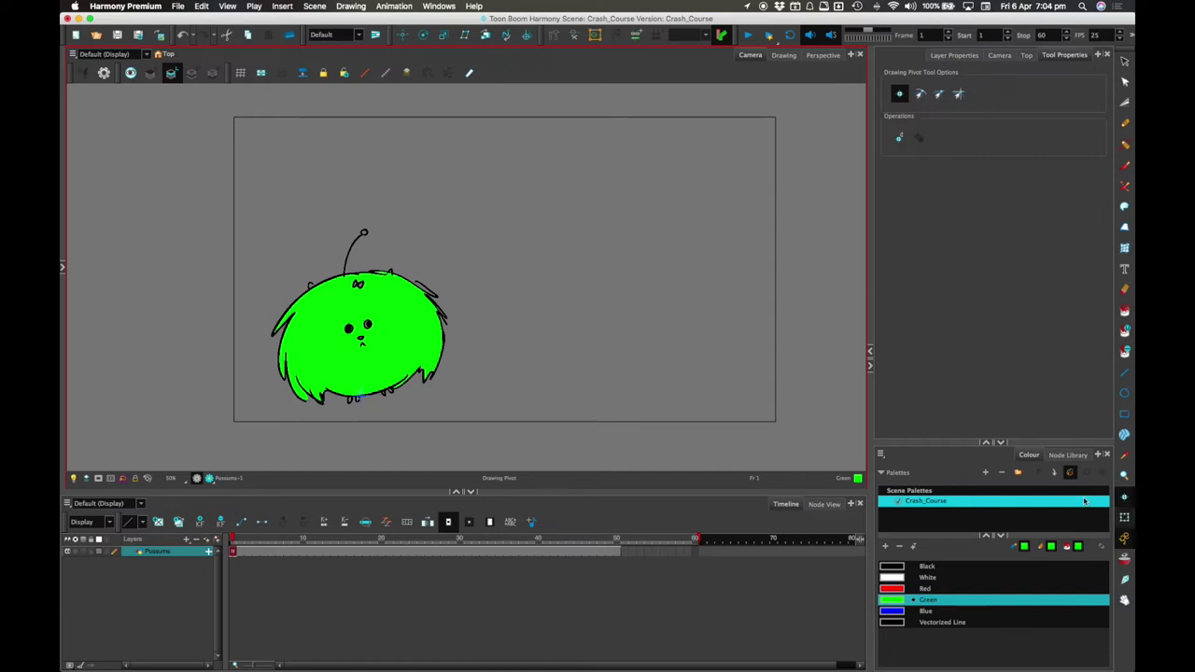
pyautogui.moveTo(449, 231)
pyautogui.mouseDown()
pyautogui.moveTo(436, 258)
pyautogui.moveTo(464, 269)
pyautogui.moveTo(376, 325)
pyautogui.moveTo(382, 348)
pyautogui.moveTo(469, 245)
pyautogui.moveTo(364, 382)
pyautogui.moveTo(474, 236)
pyautogui.moveTo(420, 262)
pyautogui.moveTo(443, 245)
pyautogui.mouseUp()
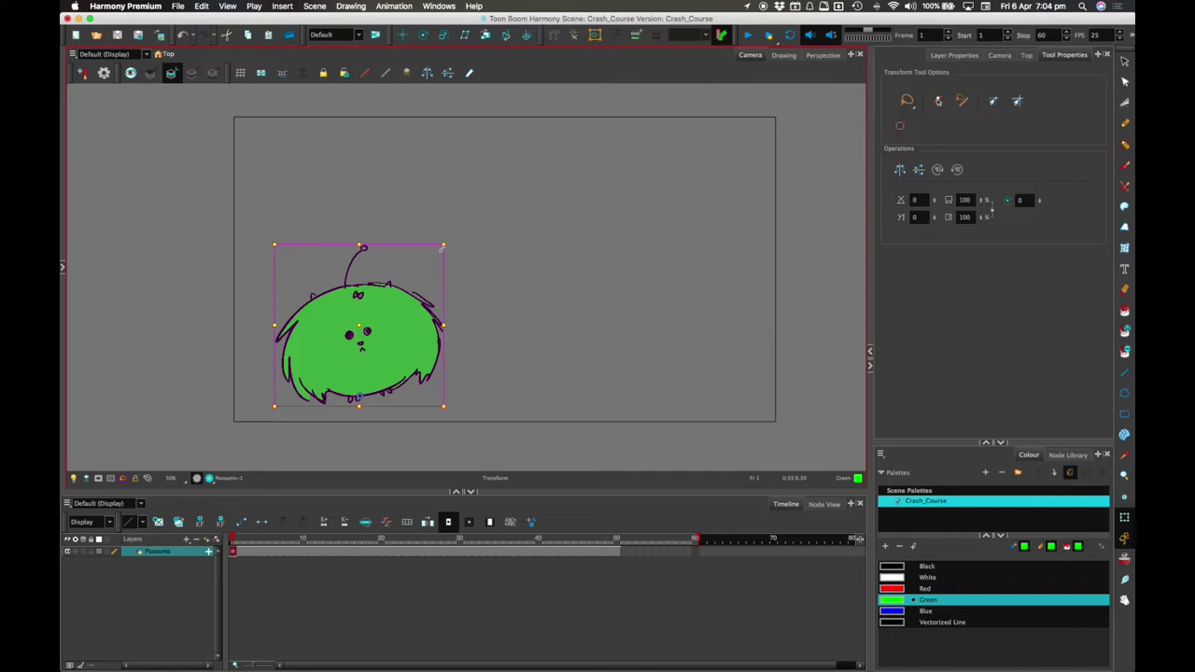
# Step: Squash the character low and wide at frame 6, and stretch it tall and narrow at frame 8
pyautogui.click(264, 541)
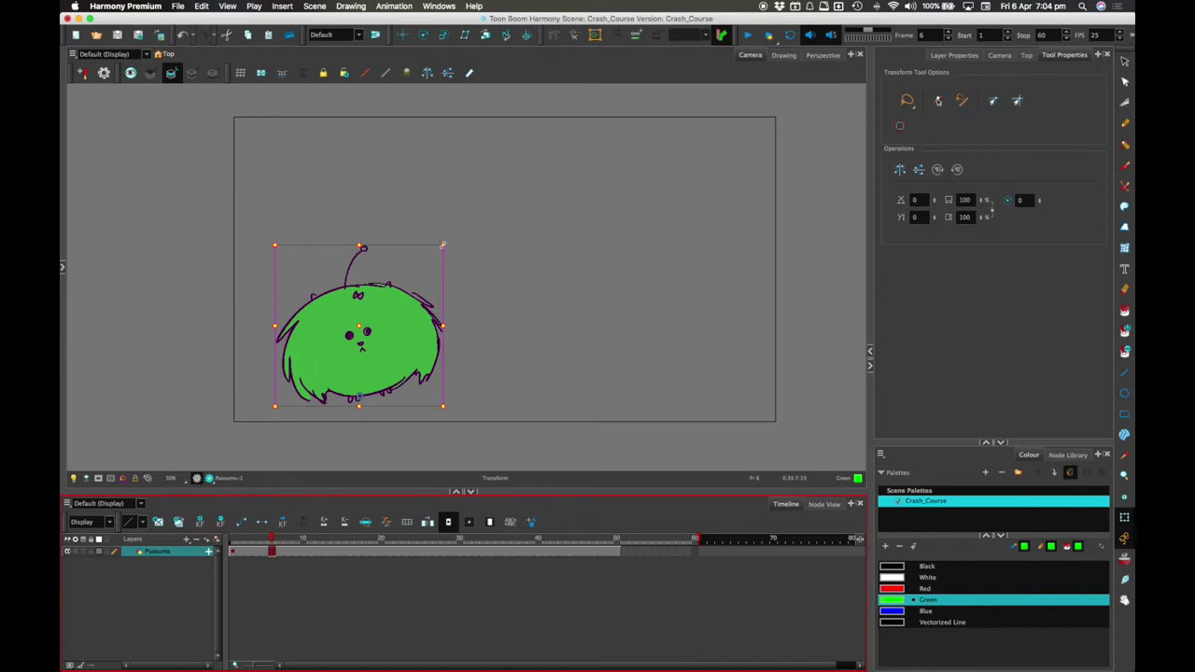
pyautogui.moveTo(443, 246)
pyautogui.mouseDown()
pyautogui.moveTo(448, 282)
pyautogui.moveTo(485, 316)
pyautogui.mouseUp()
pyautogui.moveTo(271, 538)
pyautogui.mouseDown()
pyautogui.moveTo(252, 535)
pyautogui.moveTo(289, 544)
pyautogui.mouseUp()
pyautogui.moveTo(487, 315)
pyautogui.mouseDown()
pyautogui.moveTo(445, 177)
pyautogui.moveTo(430, 168)
pyautogui.mouseUp()
# Step: Lift the stretched character slightly off the ground and tilt it clockwise at frame 8
pyautogui.moveTo(285, 539)
pyautogui.mouseDown()
pyautogui.moveTo(267, 544)
pyautogui.moveTo(303, 544)
pyautogui.moveTo(287, 537)
pyautogui.mouseUp()
pyautogui.moveTo(390, 358); pyautogui.dragTo(388, 330)
pyautogui.moveTo(291, 540); pyautogui.dragTo(304, 539)
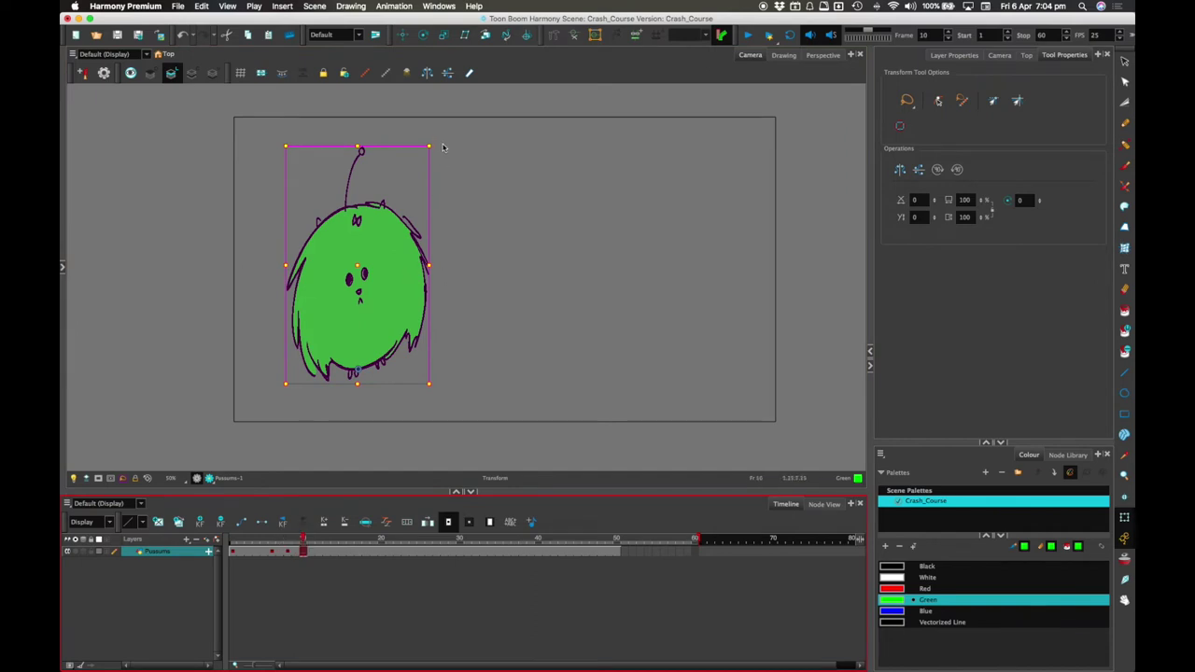
pyautogui.moveTo(303, 539)
pyautogui.mouseDown()
pyautogui.moveTo(273, 540)
pyautogui.moveTo(287, 539)
pyautogui.mouseUp()
pyautogui.moveTo(440, 140); pyautogui.dragTo(480, 174)
# Step: Rotate the character further clockwise and move it up and to the right at frame 10
pyautogui.moveTo(285, 539)
pyautogui.mouseDown()
pyautogui.moveTo(271, 540)
pyautogui.moveTo(303, 536)
pyautogui.mouseUp()
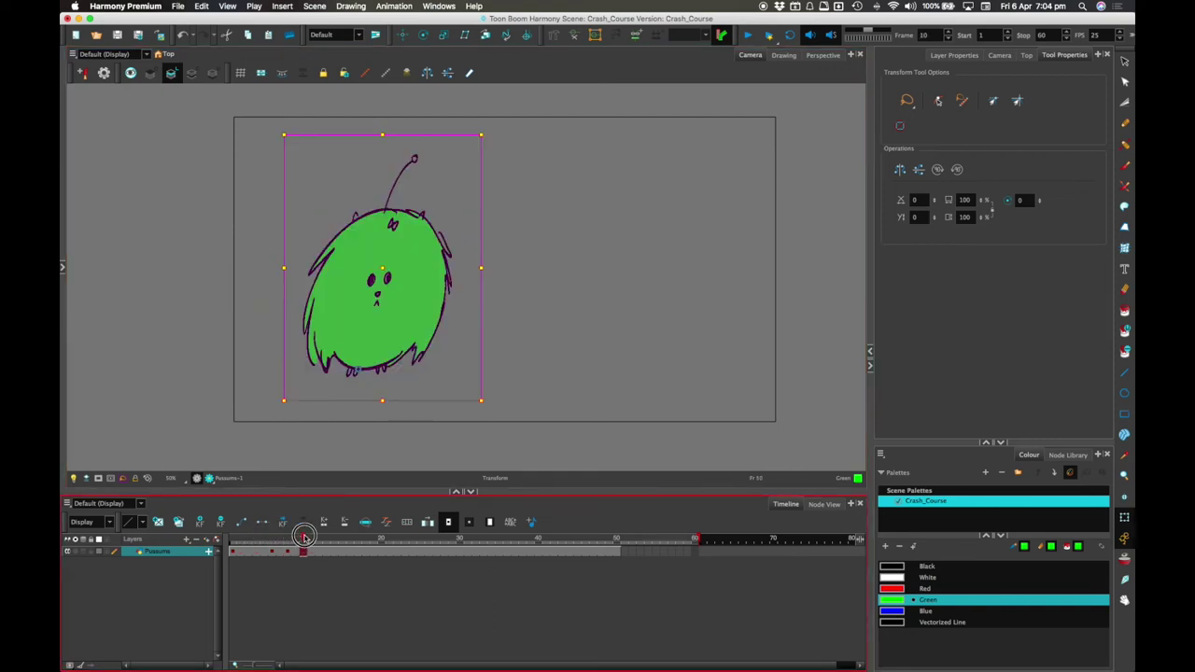
pyautogui.moveTo(485, 134); pyautogui.dragTo(525, 189)
pyautogui.moveTo(443, 289); pyautogui.dragTo(485, 221)
pyautogui.moveTo(585, 101); pyautogui.dragTo(607, 149)
# Step: Nudge the tilted character slightly higher and enlarge it at frame 10
pyautogui.moveTo(303, 539)
pyautogui.mouseDown()
pyautogui.moveTo(272, 539)
pyautogui.moveTo(302, 530)
pyautogui.mouseUp()
pyautogui.moveTo(486, 270); pyautogui.dragTo(477, 244)
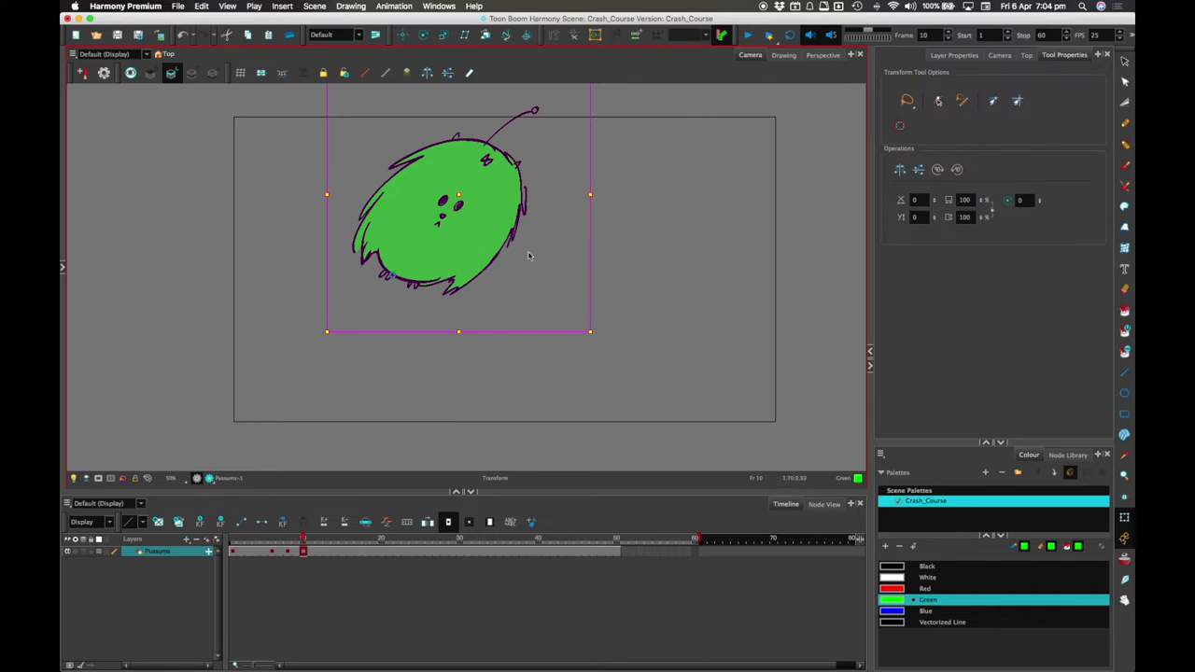
pyautogui.moveTo(685, 267); pyautogui.dragTo(646, 357)
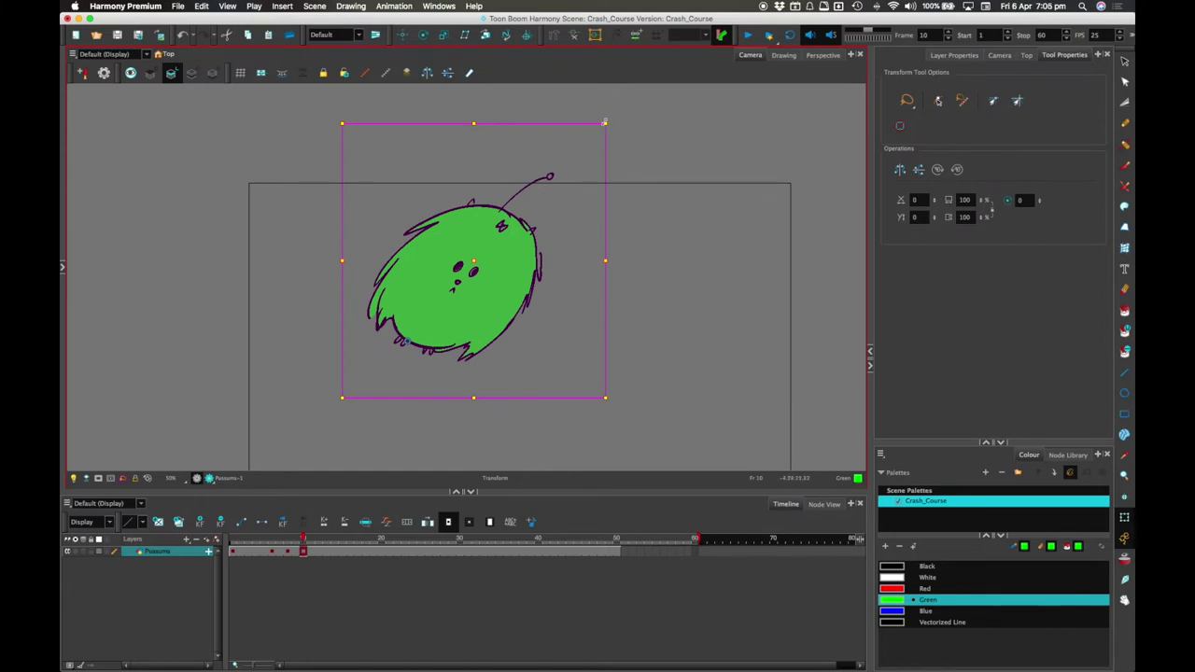
pyautogui.moveTo(605, 125); pyautogui.dragTo(636, 89)
# Step: Try skewing the tilted character and stretching it horizontally at frame 10, and undo these changes
pyautogui.moveTo(636, 166); pyautogui.dragTo(635, 144)
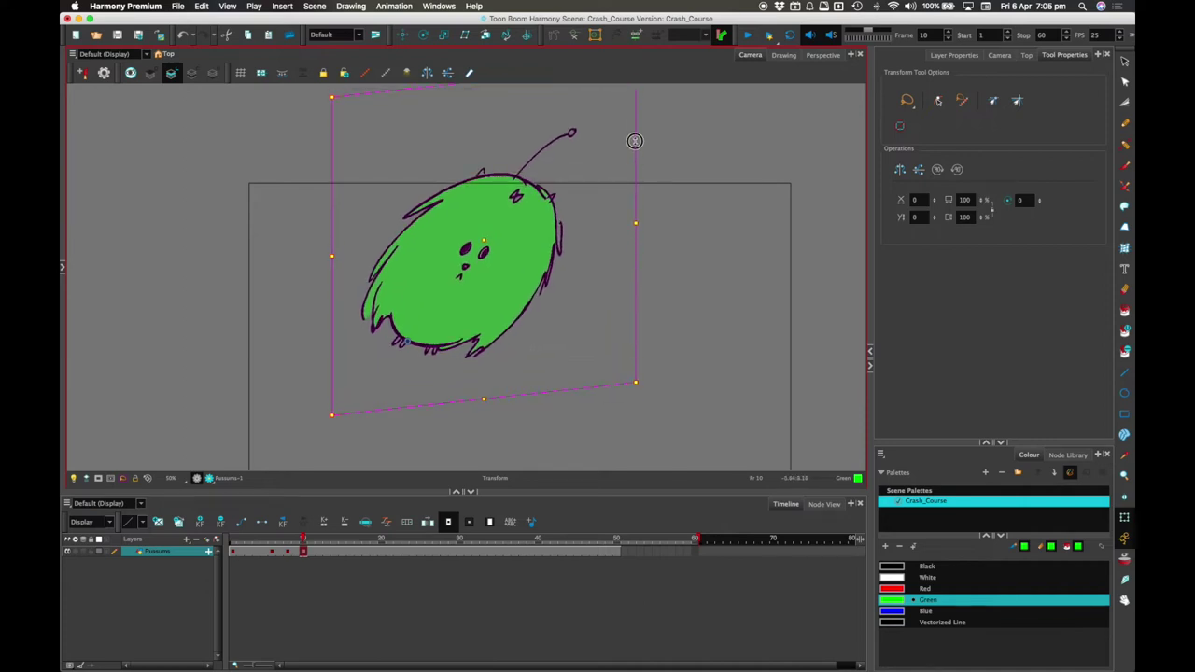
pyautogui.moveTo(408, 88); pyautogui.dragTo(486, 75)
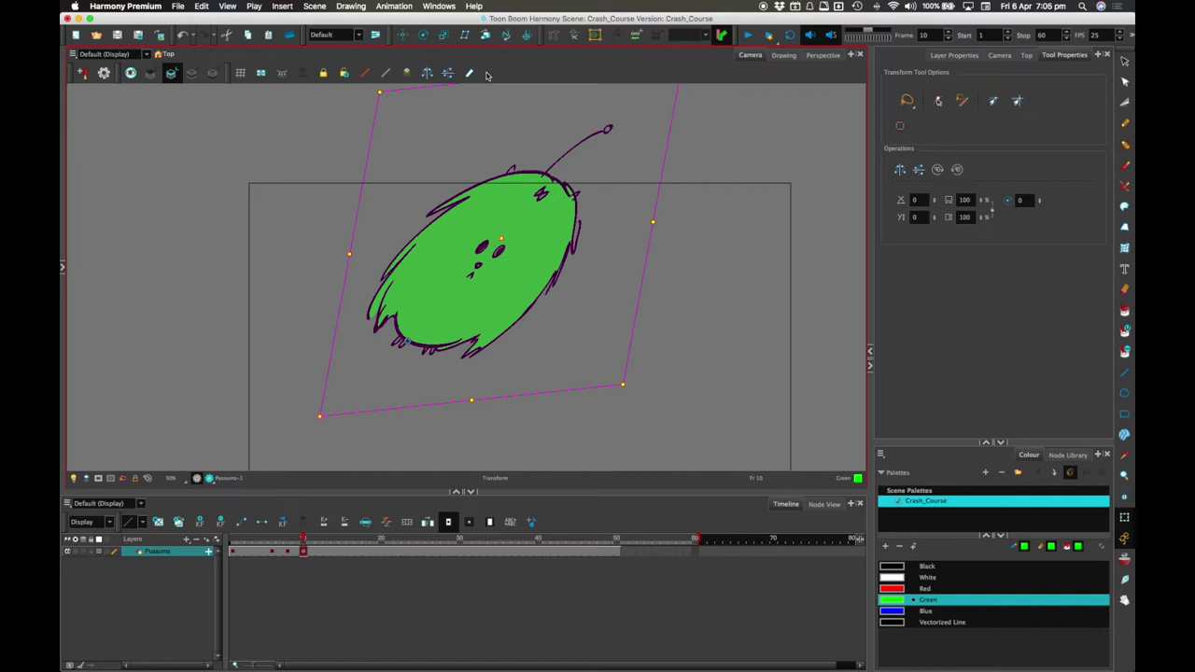
pyautogui.moveTo(638, 294); pyautogui.dragTo(640, 290)
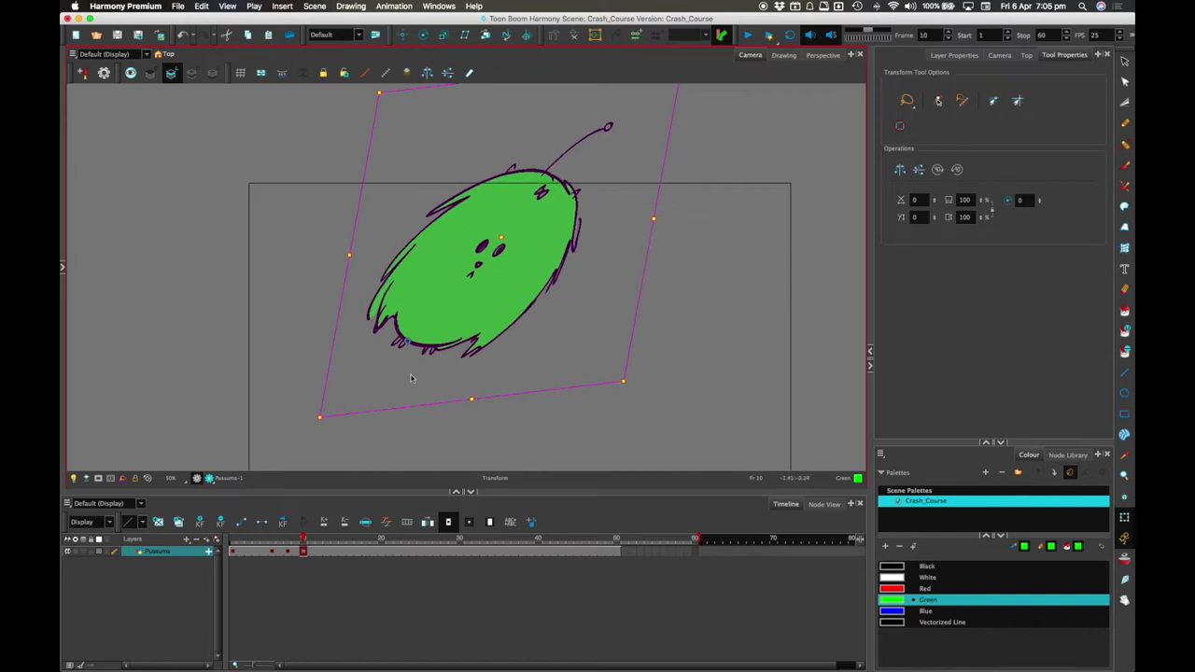
pyautogui.scroll(-1, 655, 298)
pyautogui.moveTo(653, 235); pyautogui.dragTo(723, 234)
pyautogui.moveTo(297, 544); pyautogui.dragTo(302, 536)
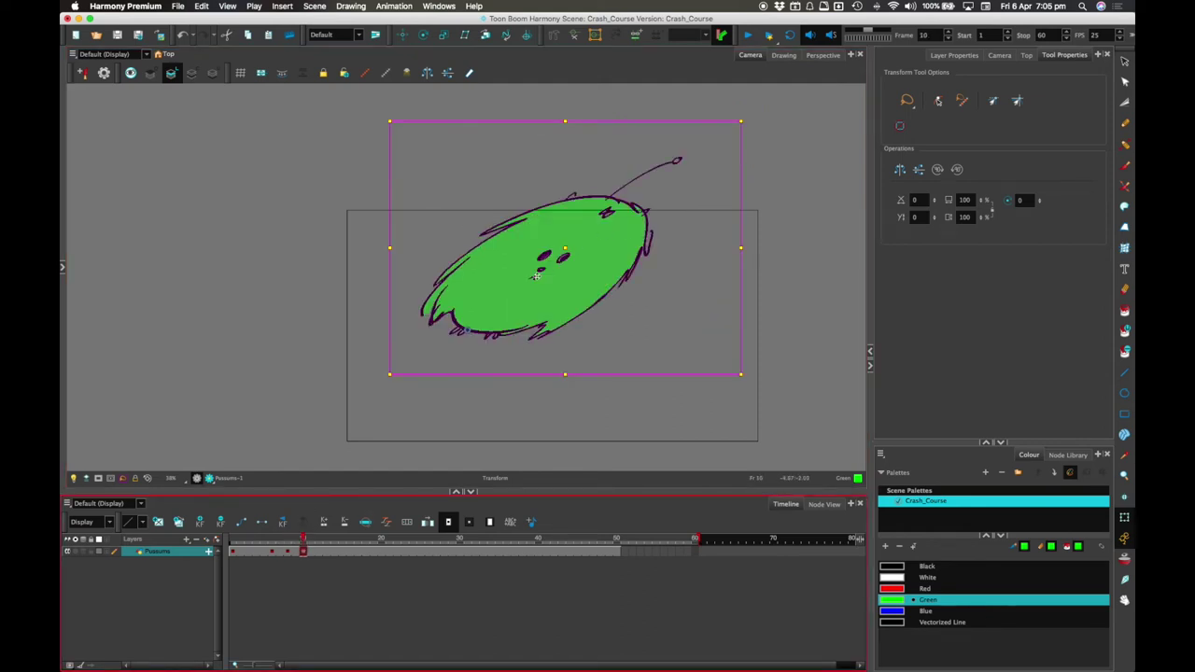
pyautogui.press('super+z')
pyautogui.press('super+z')
pyautogui.press('super+z')
pyautogui.press('super+z')
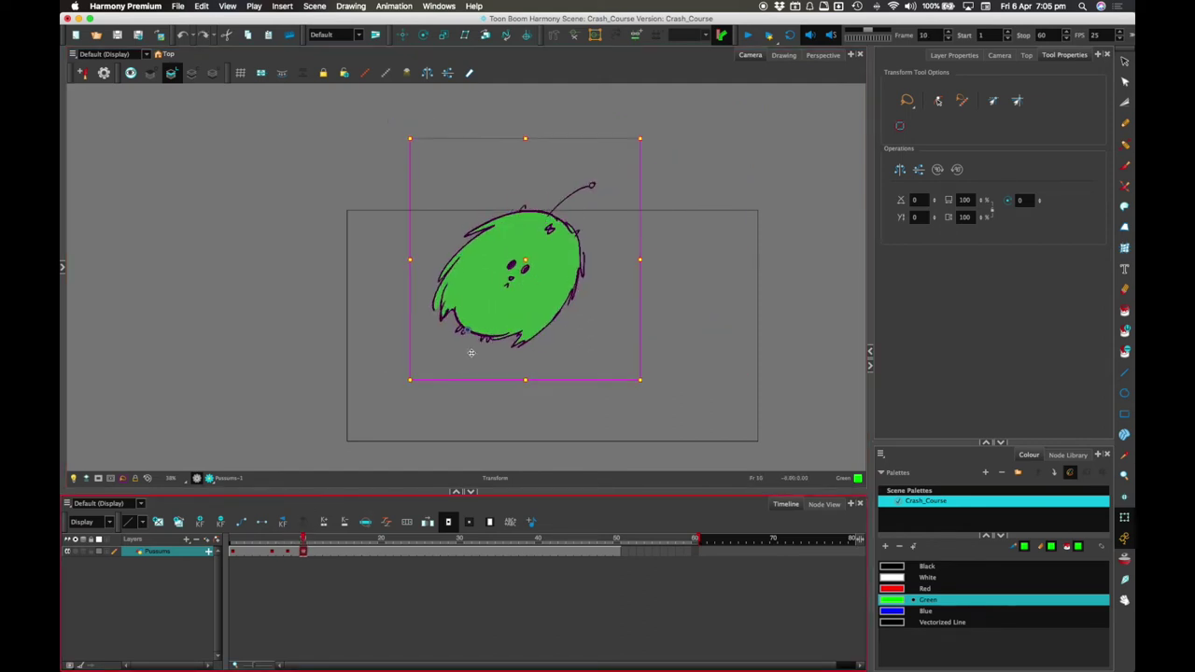
# Step: Stretch the frame 10 character taller and narrower along its own tilted axis, with the canvas rotated so it stands upright
pyautogui.moveTo(300, 542); pyautogui.dragTo(301, 541)
pyautogui.scroll(3, 665, 346)
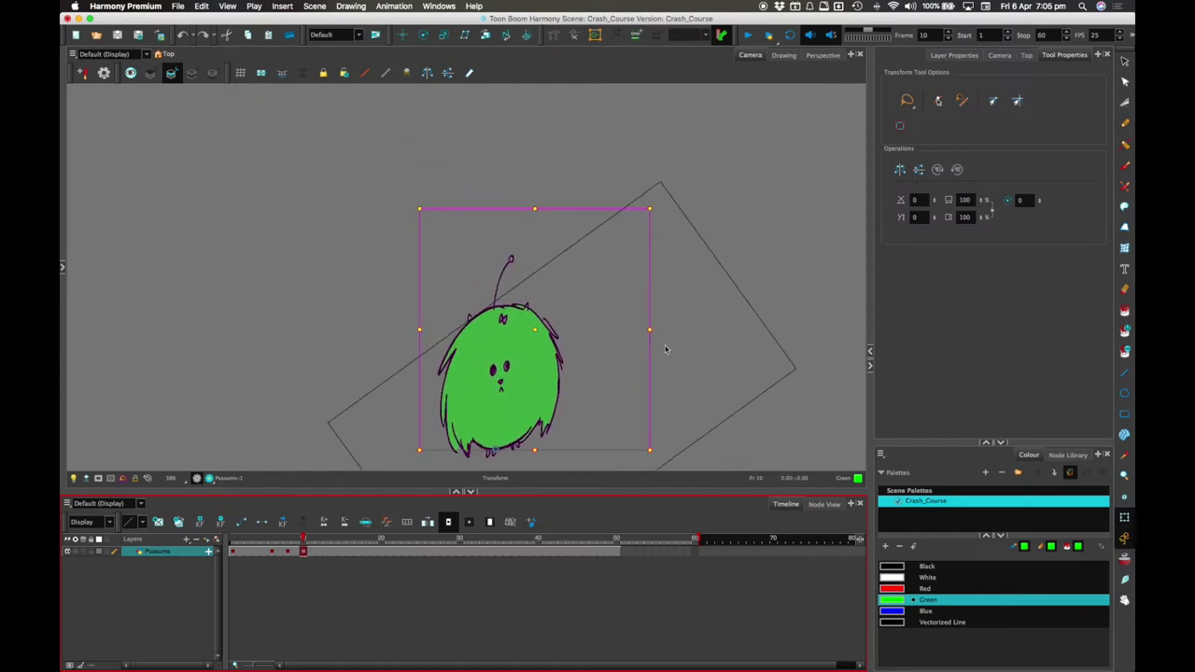
pyautogui.moveTo(726, 320); pyautogui.dragTo(738, 246)
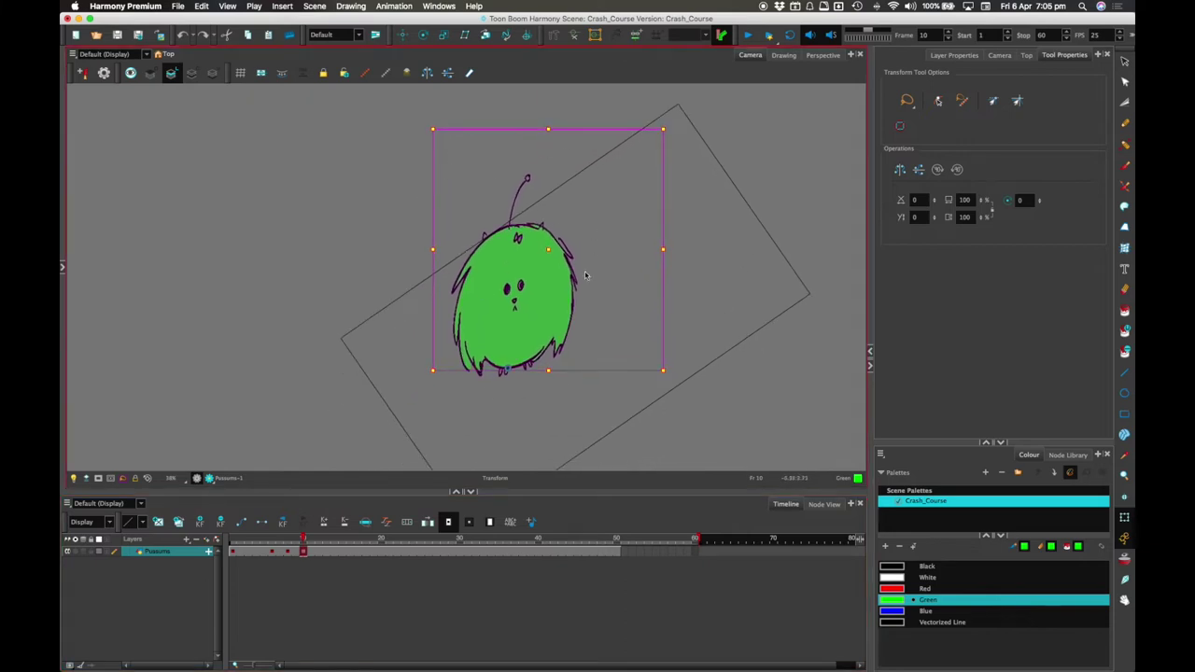
pyautogui.click(584, 349)
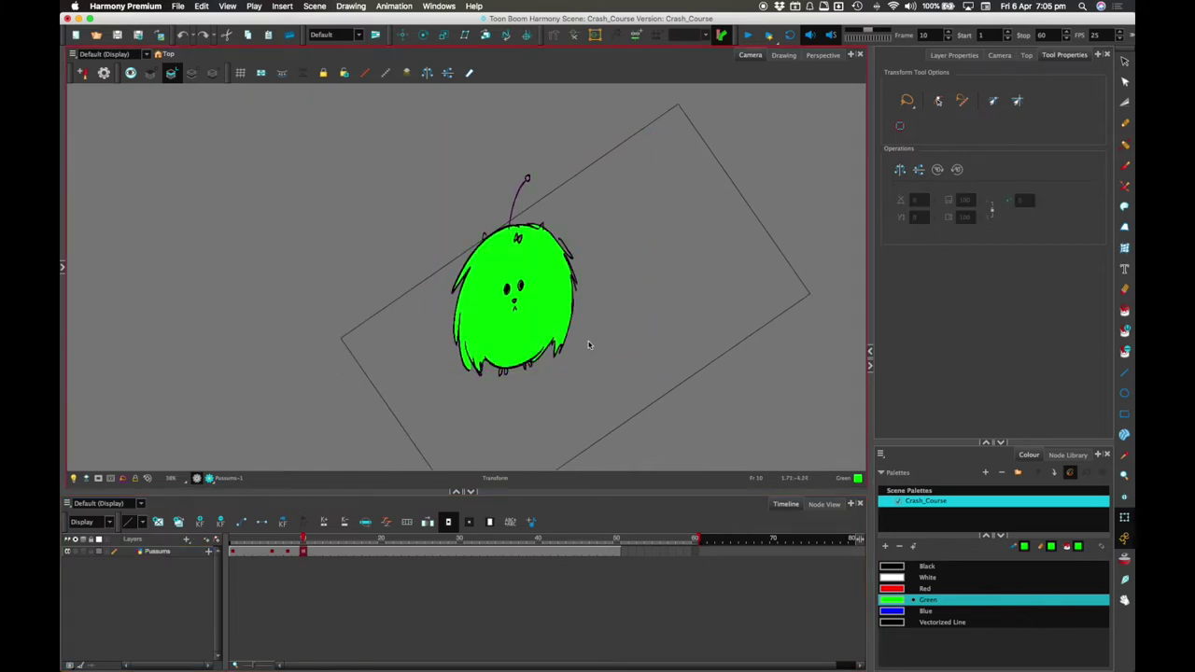
pyautogui.click(301, 552)
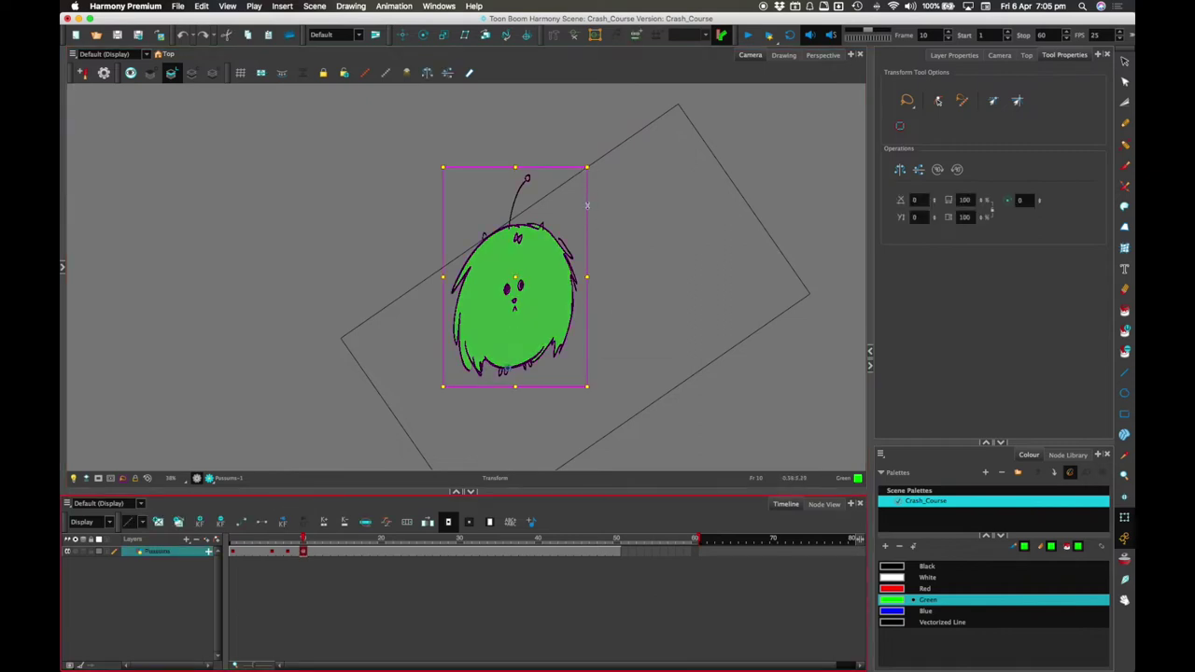
pyautogui.click(555, 220)
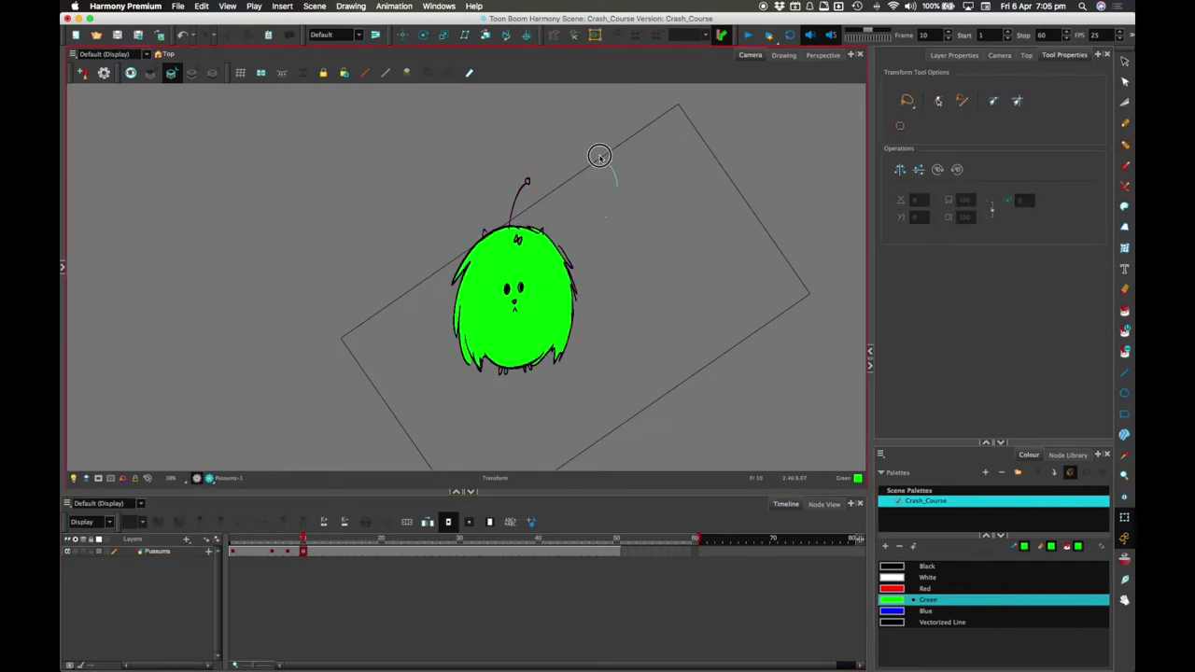
pyautogui.click(519, 200)
pyautogui.moveTo(515, 160); pyautogui.dragTo(515, 103)
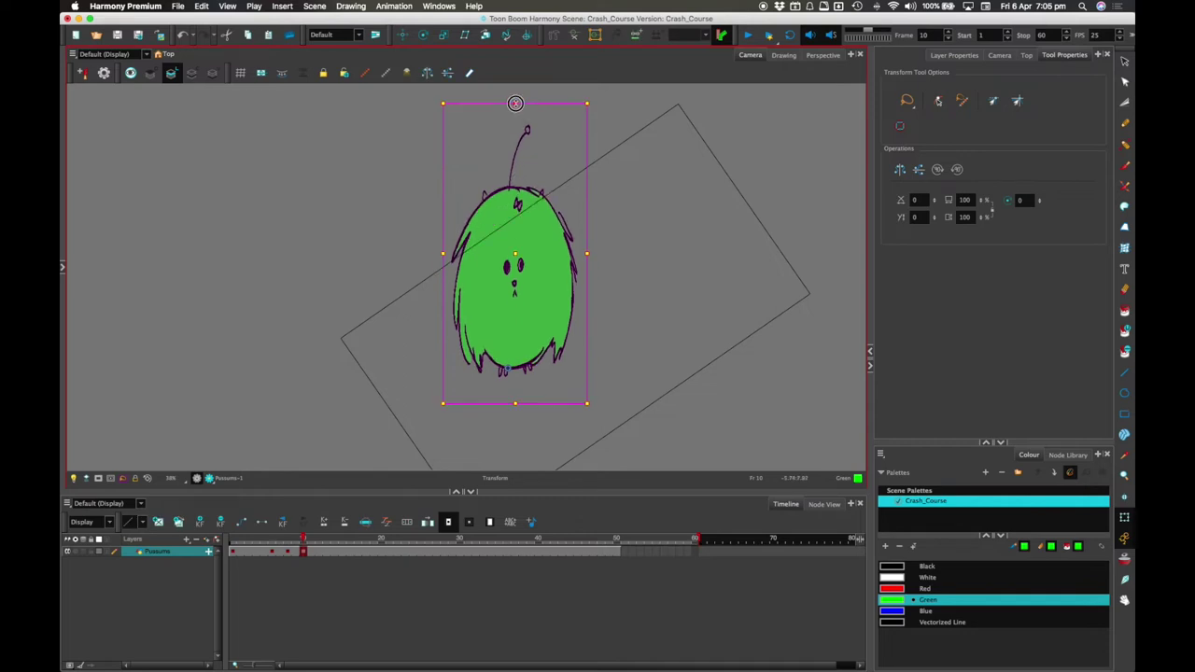
pyautogui.moveTo(586, 253); pyautogui.dragTo(573, 256)
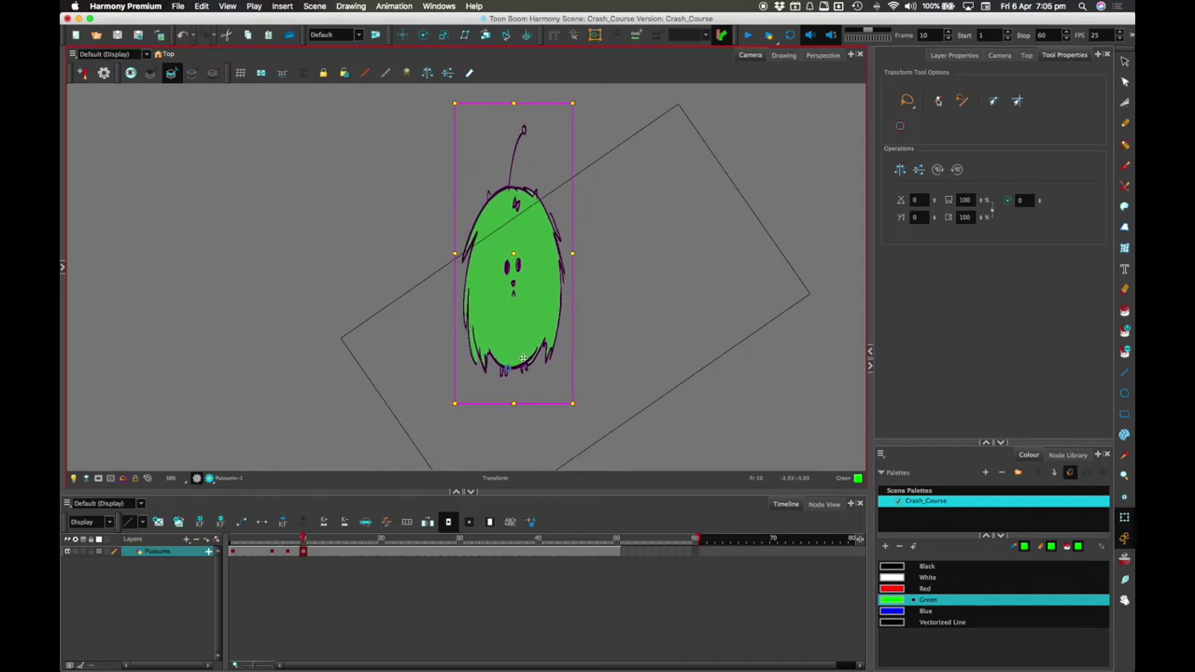
pyautogui.moveTo(302, 538)
pyautogui.mouseDown()
pyautogui.moveTo(260, 540)
pyautogui.moveTo(302, 539)
pyautogui.mouseUp()
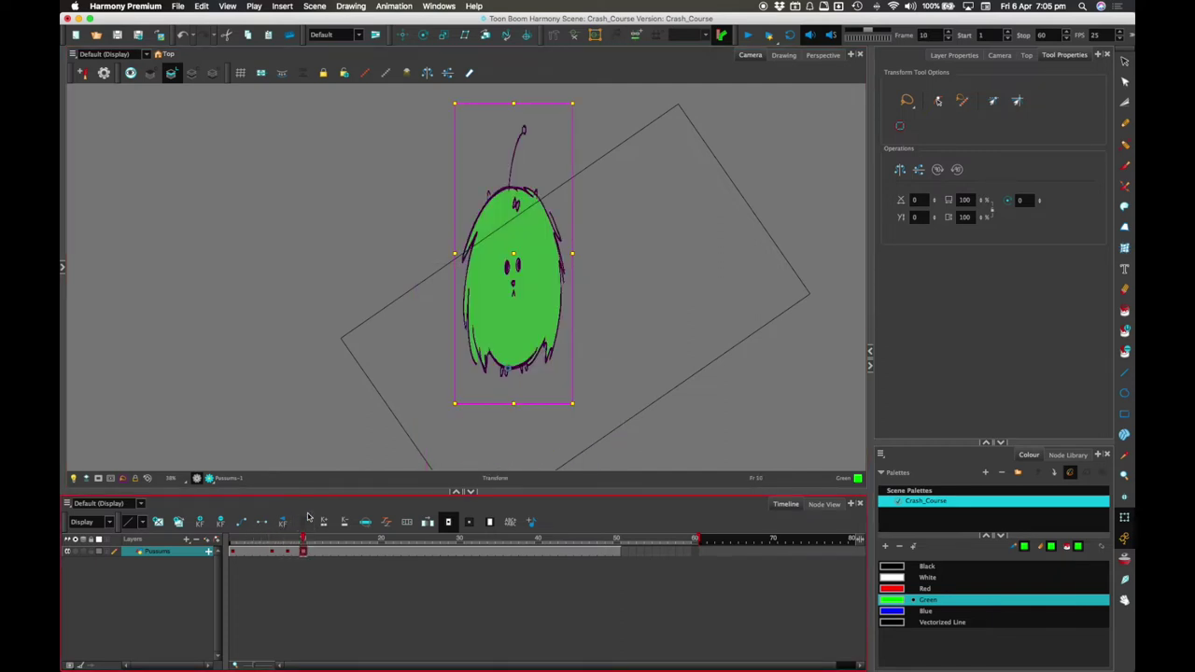
# Step: Reset the canvas rotation and scrub the jump animation from frame 10 back to frame 1
pyautogui.click(148, 478)
pyautogui.scroll(-3, 596, 288)
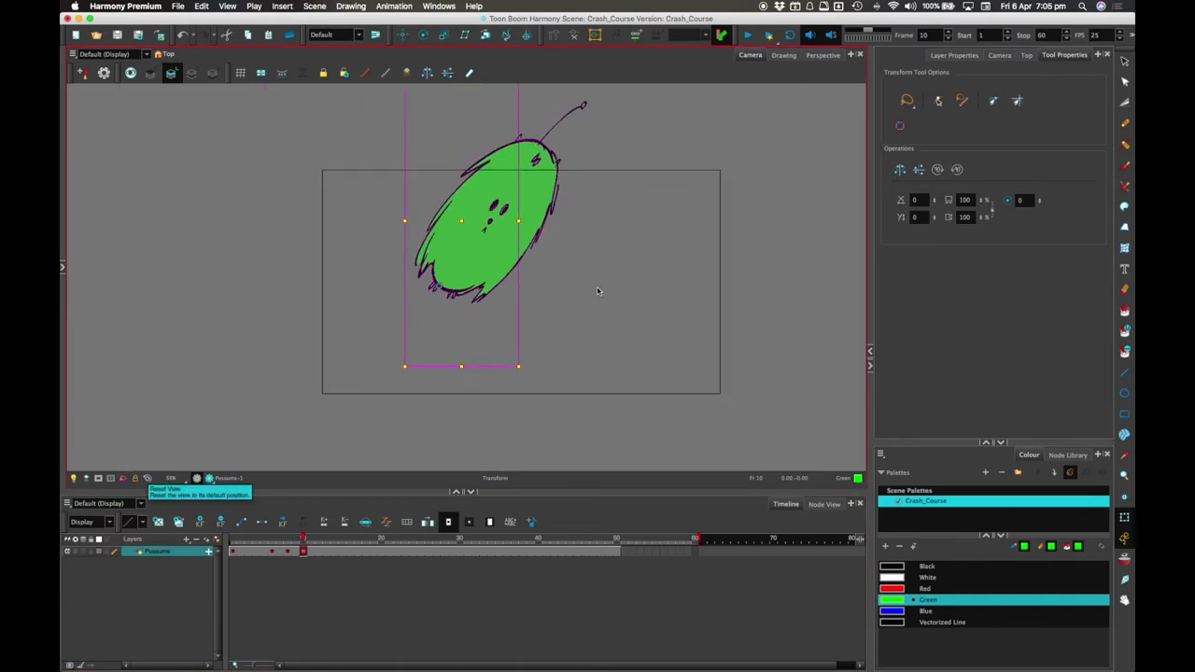
pyautogui.moveTo(598, 288); pyautogui.dragTo(605, 306)
pyautogui.moveTo(302, 539); pyautogui.dragTo(222, 542)
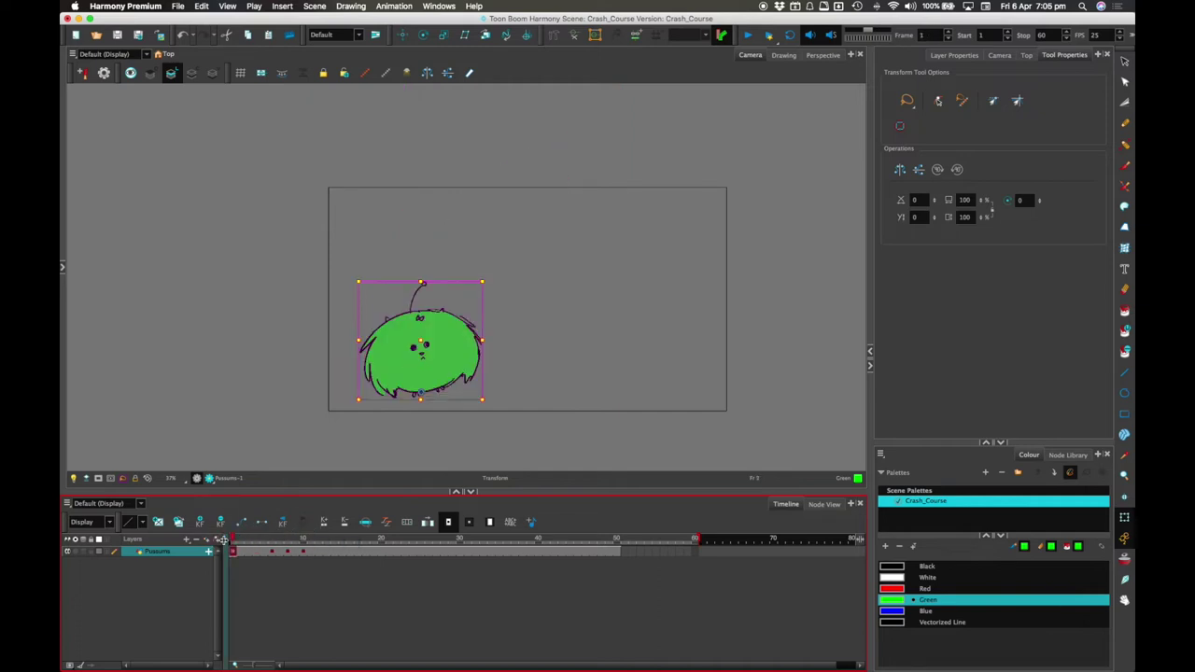
# Step: At frame 12, move the character up to the camera frame's upper edge, turn it upright and reshape it rounder
pyautogui.press('Return')
pyautogui.click(316, 539)
pyautogui.moveTo(629, 357)
pyautogui.mouseDown()
pyautogui.moveTo(613, 245)
pyautogui.moveTo(560, 270)
pyautogui.moveTo(678, 193)
pyautogui.moveTo(558, 123)
pyautogui.moveTo(653, 308)
pyautogui.mouseUp()
pyautogui.click(632, 217)
pyautogui.scroll(-2, 703, 204)
pyautogui.moveTo(619, 249); pyautogui.dragTo(655, 211)
pyautogui.moveTo(659, 128)
pyautogui.mouseDown()
pyautogui.moveTo(641, 176)
pyautogui.moveTo(639, 162)
pyautogui.mouseUp()
pyautogui.moveTo(312, 536)
pyautogui.mouseDown()
pyautogui.moveTo(288, 533)
pyautogui.moveTo(318, 533)
pyautogui.mouseUp()
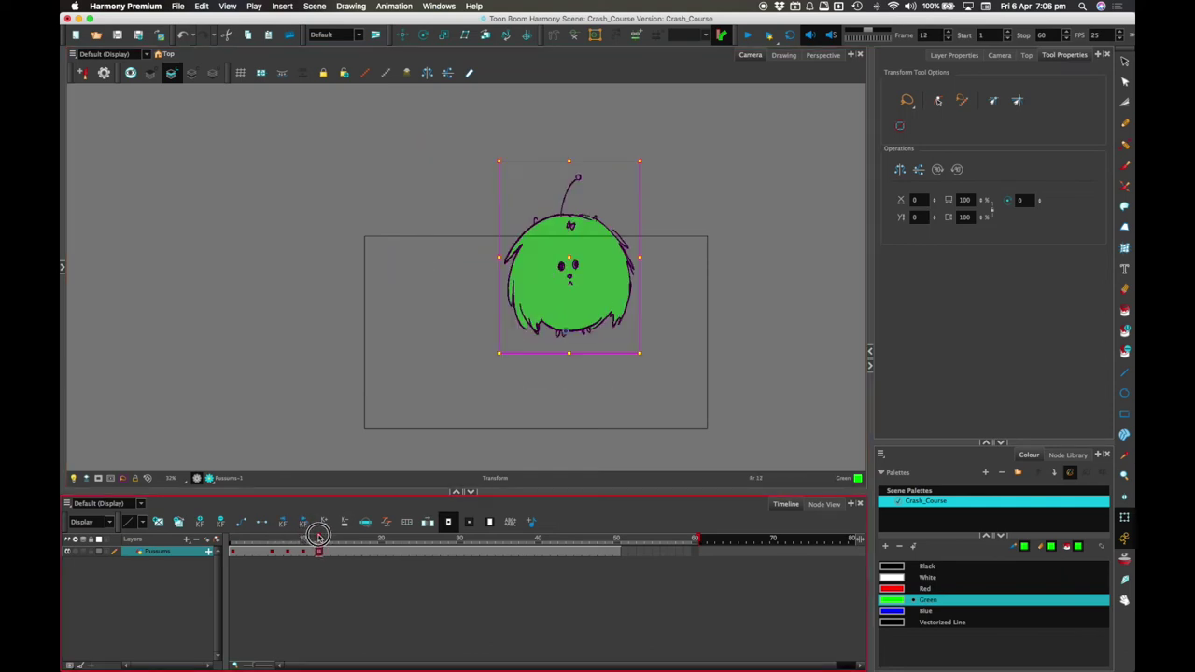
# Step: Nudge the frame 12 character slightly higher and to the left, scrubbing the preceding frames to check the motion
pyautogui.moveTo(606, 288); pyautogui.dragTo(588, 275)
pyautogui.click(638, 277)
pyautogui.moveTo(306, 536)
pyautogui.mouseDown()
pyautogui.moveTo(269, 534)
pyautogui.moveTo(318, 538)
pyautogui.mouseUp()
pyautogui.moveTo(668, 193)
pyautogui.mouseDown()
pyautogui.moveTo(453, 330)
pyautogui.moveTo(607, 326)
pyautogui.mouseUp()
pyautogui.moveTo(595, 271); pyautogui.dragTo(602, 269)
pyautogui.moveTo(279, 538)
pyautogui.mouseDown()
pyautogui.moveTo(267, 537)
pyautogui.moveTo(318, 537)
pyautogui.mouseUp()
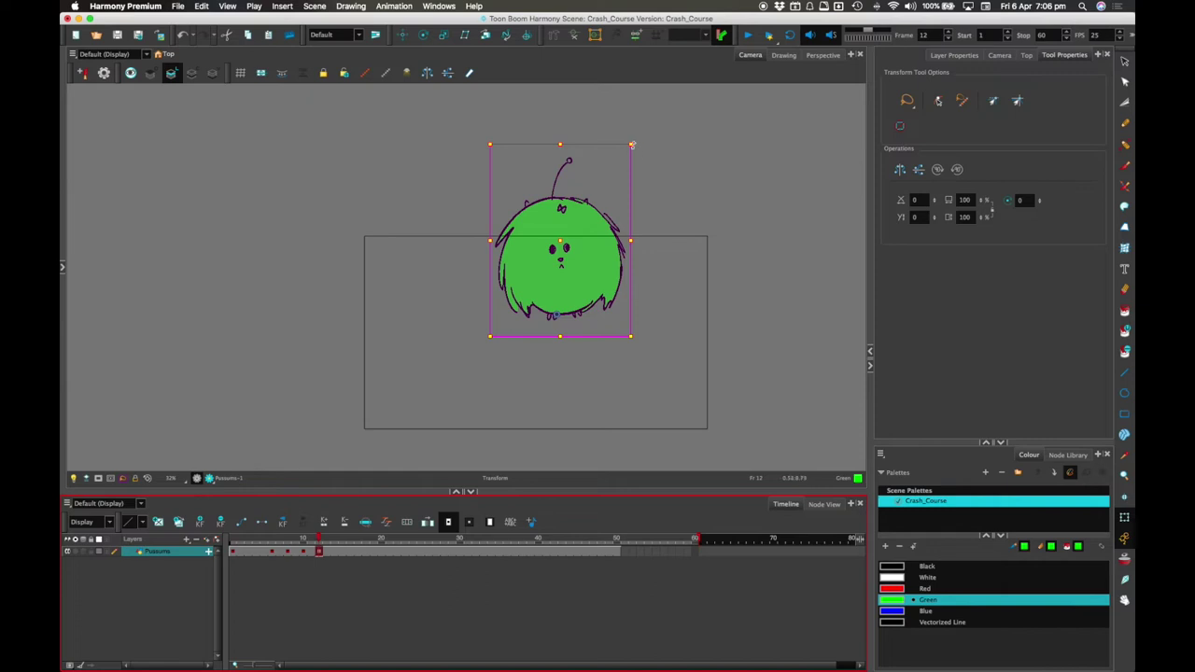
pyautogui.click(270, 537)
pyautogui.moveTo(271, 535); pyautogui.dragTo(319, 530)
# Step: Lower the frame 12 character to the right, tilt it to the left and make it narrower for the descent
pyautogui.moveTo(595, 282); pyautogui.dragTo(635, 321)
pyautogui.moveTo(672, 232)
pyautogui.mouseDown()
pyautogui.moveTo(642, 206)
pyautogui.moveTo(496, 356)
pyautogui.moveTo(670, 214)
pyautogui.moveTo(626, 200)
pyautogui.moveTo(593, 382)
pyautogui.moveTo(667, 212)
pyautogui.moveTo(619, 193)
pyautogui.moveTo(578, 224)
pyautogui.moveTo(629, 233)
pyautogui.moveTo(633, 224)
pyautogui.moveTo(561, 216)
pyautogui.mouseUp()
pyautogui.moveTo(659, 282); pyautogui.dragTo(651, 287)
pyautogui.click(675, 285)
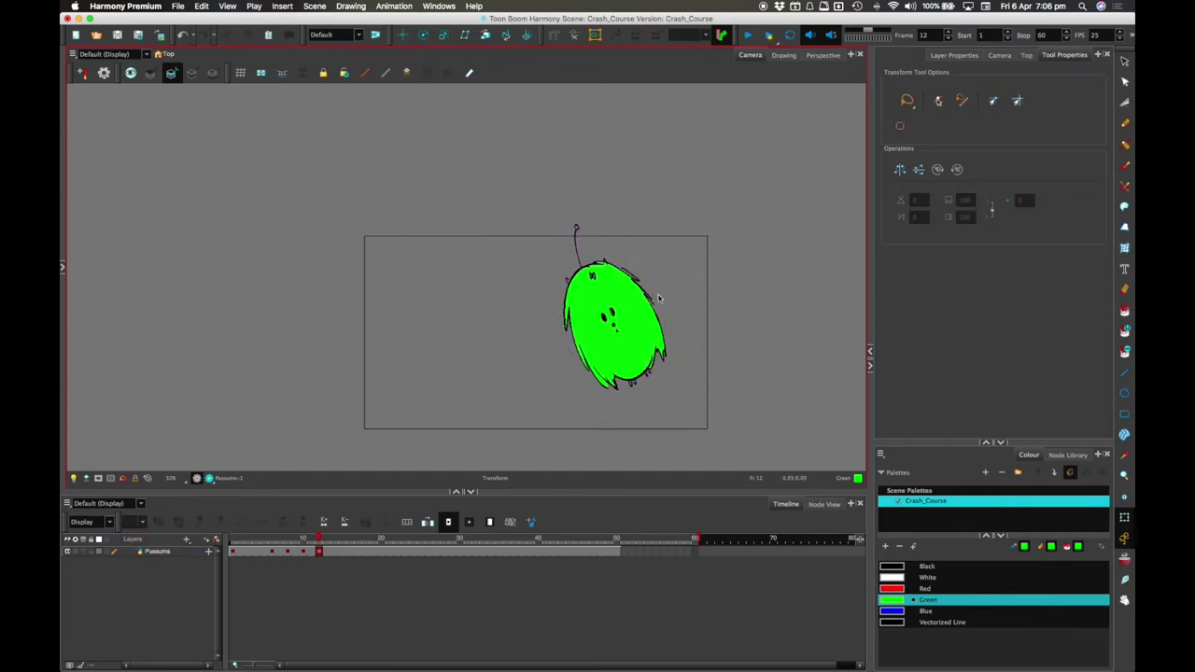
# Step: Play back the jump animation from frame 1 to check its motion
pyautogui.moveTo(318, 541)
pyautogui.mouseDown()
pyautogui.moveTo(276, 536)
pyautogui.moveTo(328, 532)
pyautogui.moveTo(239, 540)
pyautogui.moveTo(334, 539)
pyautogui.mouseUp()
pyautogui.press('Return')
pyautogui.press('Return')
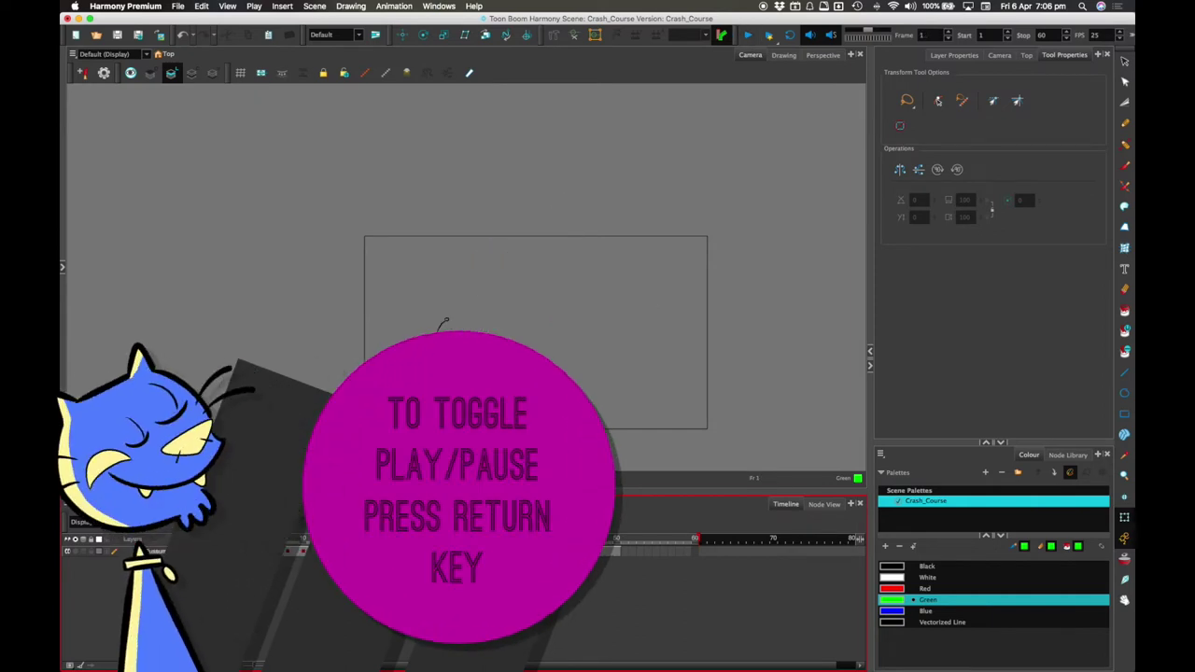
pyautogui.click(747, 39)
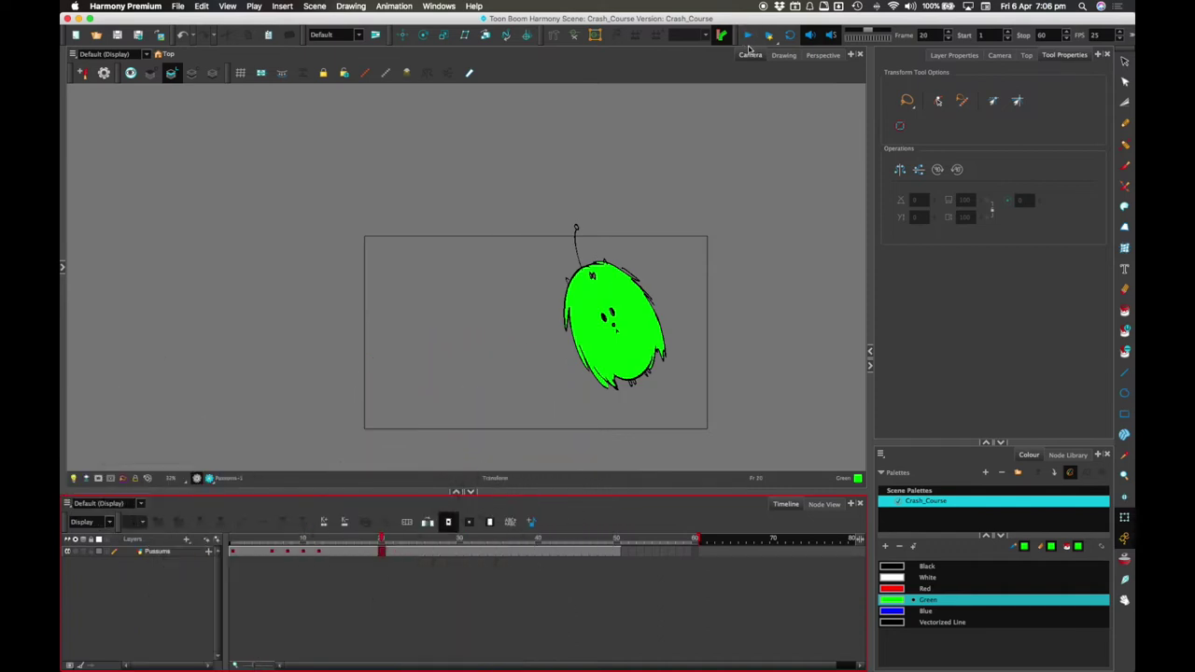
pyautogui.click(233, 541)
pyautogui.click(748, 35)
pyautogui.click(228, 541)
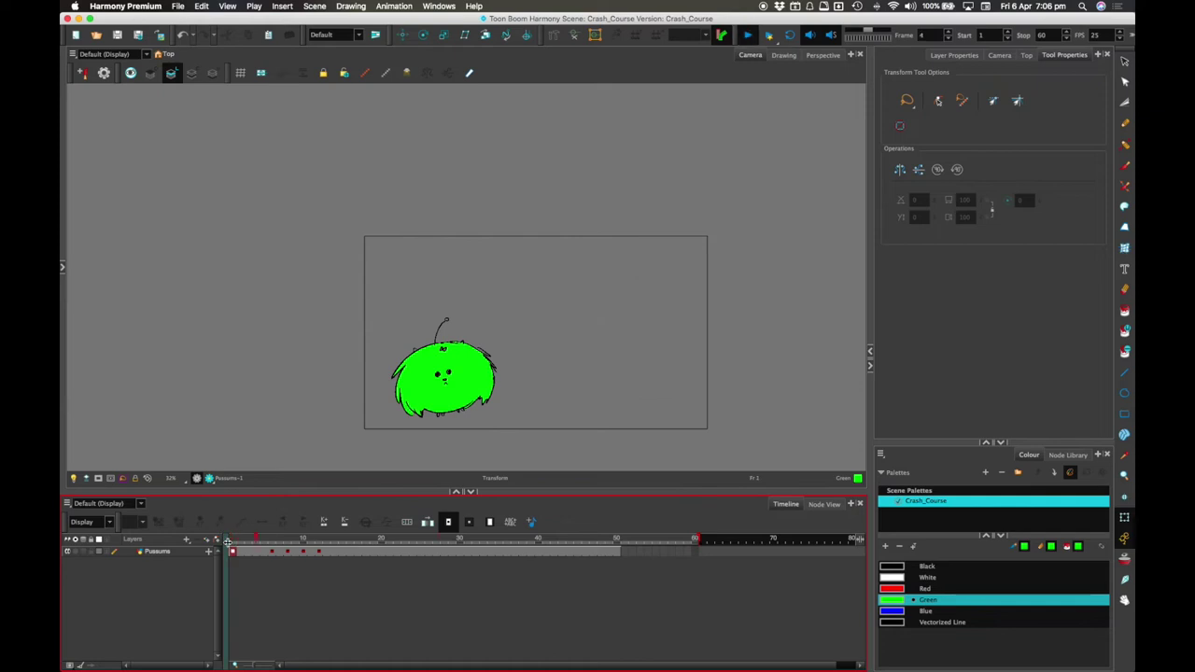
# Step: At frame 14, turn the character upright, squash it wide and flat, and land it near the camera frame's bottom right corner
pyautogui.moveTo(317, 542)
pyautogui.mouseDown()
pyautogui.moveTo(302, 542)
pyautogui.moveTo(325, 536)
pyautogui.mouseUp()
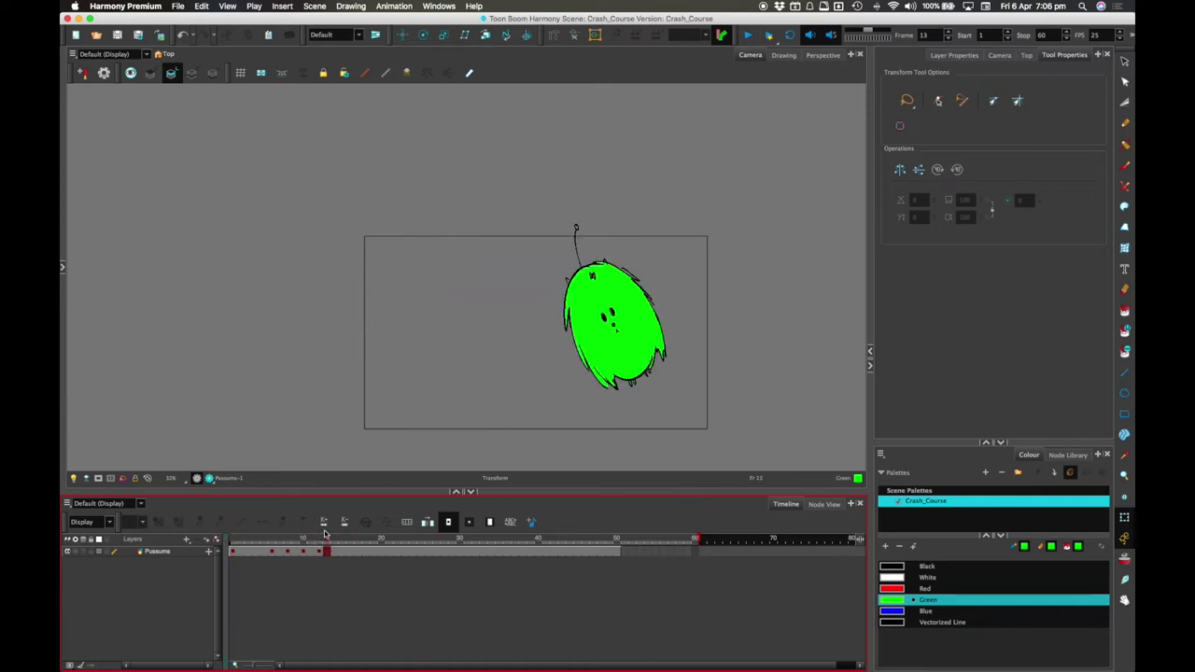
pyautogui.click(336, 541)
pyautogui.moveTo(644, 196)
pyautogui.mouseDown()
pyautogui.moveTo(700, 378)
pyautogui.moveTo(678, 218)
pyautogui.moveTo(728, 280)
pyautogui.mouseUp()
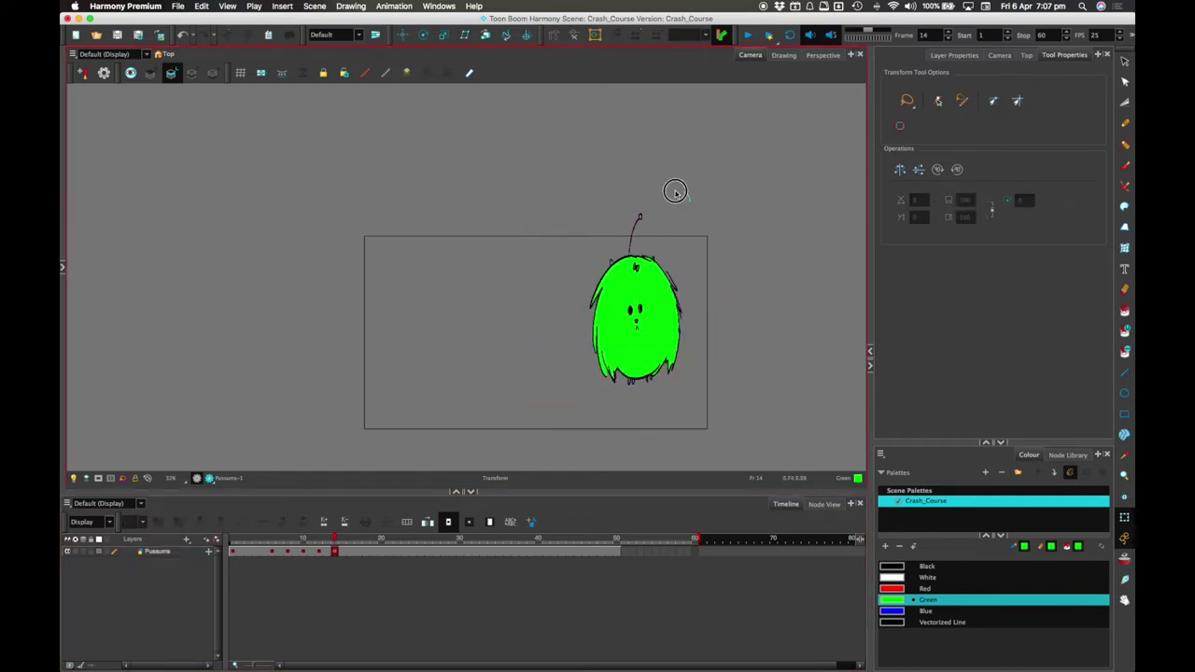
pyautogui.moveTo(635, 200); pyautogui.dragTo(636, 258)
pyautogui.moveTo(676, 327); pyautogui.dragTo(659, 364)
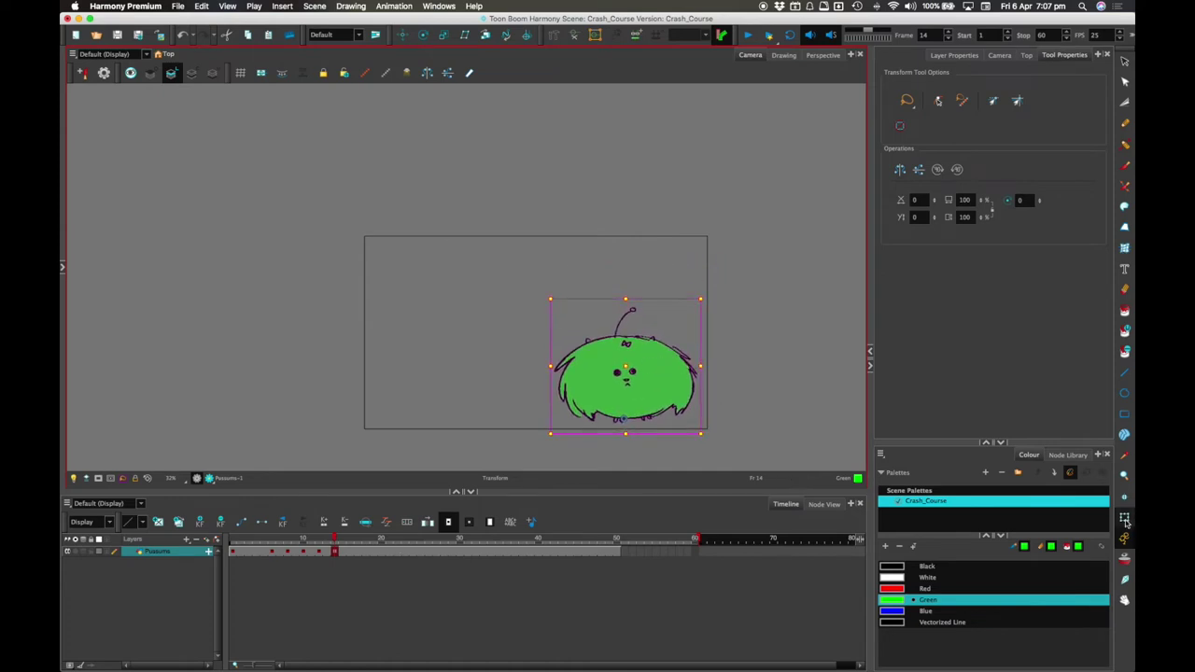
pyautogui.click(692, 344)
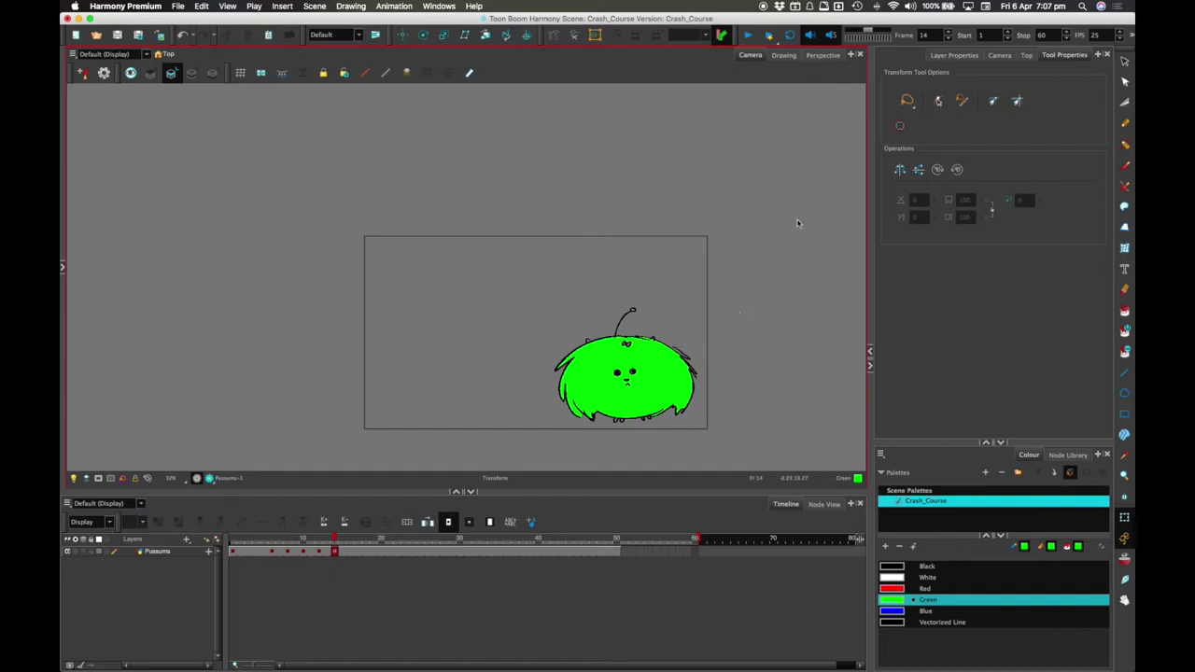
# Step: Try altering the character's drawing with the Select tool at frame 14, and undo the change
pyautogui.click(1125, 62)
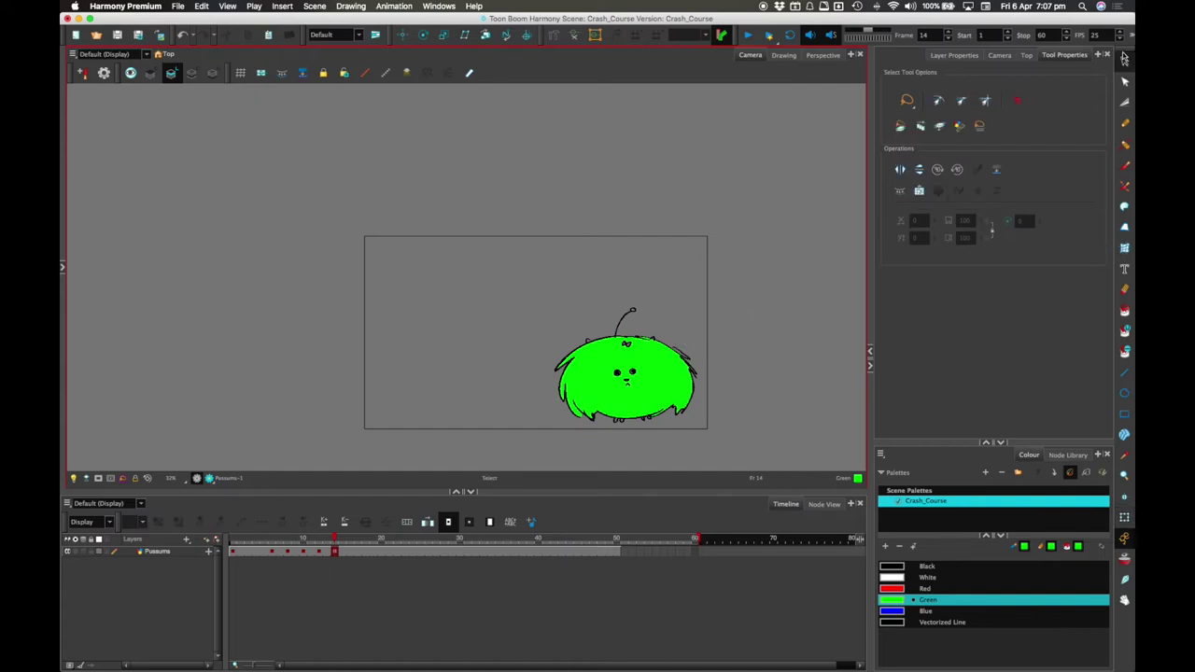
pyautogui.scroll(2, 696, 325)
pyautogui.moveTo(691, 296)
pyautogui.mouseDown()
pyautogui.moveTo(649, 398)
pyautogui.moveTo(660, 364)
pyautogui.moveTo(688, 364)
pyautogui.moveTo(672, 385)
pyautogui.moveTo(721, 264)
pyautogui.mouseUp()
pyautogui.press('super+z')
pyautogui.click(676, 380)
pyautogui.click(673, 362)
pyautogui.click(714, 323)
pyautogui.scroll(-6, 688, 365)
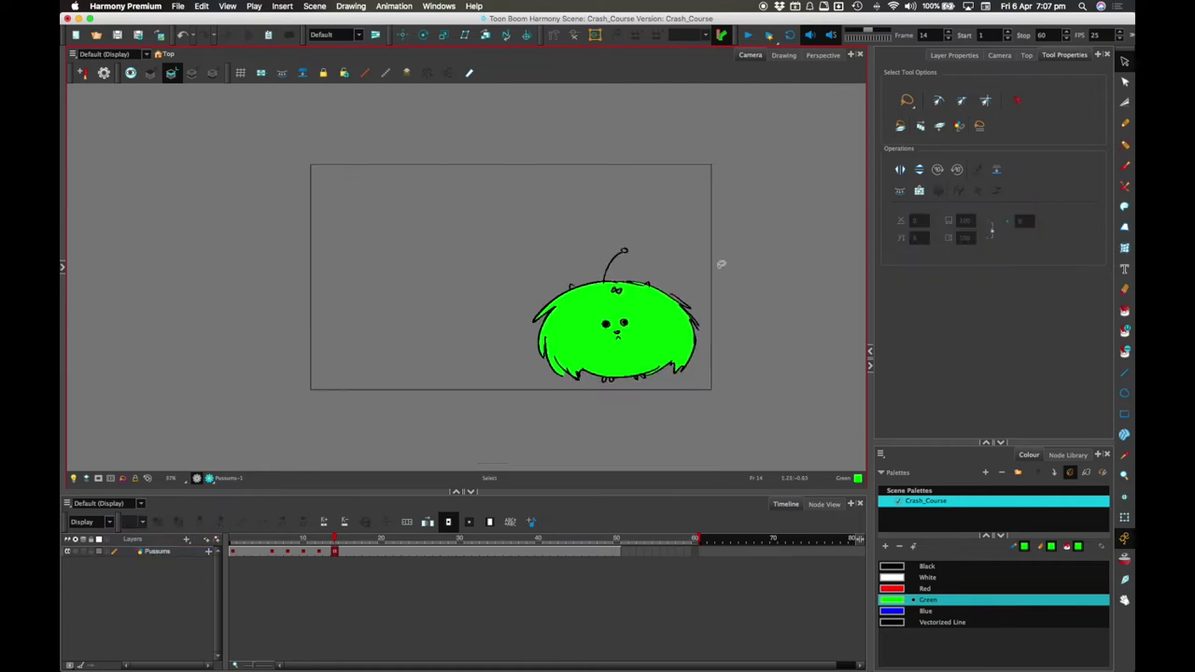
# Step: Return to frame 1 and play the full jump animation several times
pyautogui.moveTo(250, 533); pyautogui.dragTo(225, 532)
pyautogui.hotkey('shift', 'Return')
pyautogui.hotkey('shift', 'Return')
pyautogui.hotkey('shift', ',')
pyautogui.hotkey('shift', 'Return')
pyautogui.hotkey('shift', 'Return')
pyautogui.hotkey('shift', ',')
pyautogui.hotkey('shift', 'Return')
pyautogui.hotkey('shift', 'Return')
pyautogui.hotkey('shift', ',')
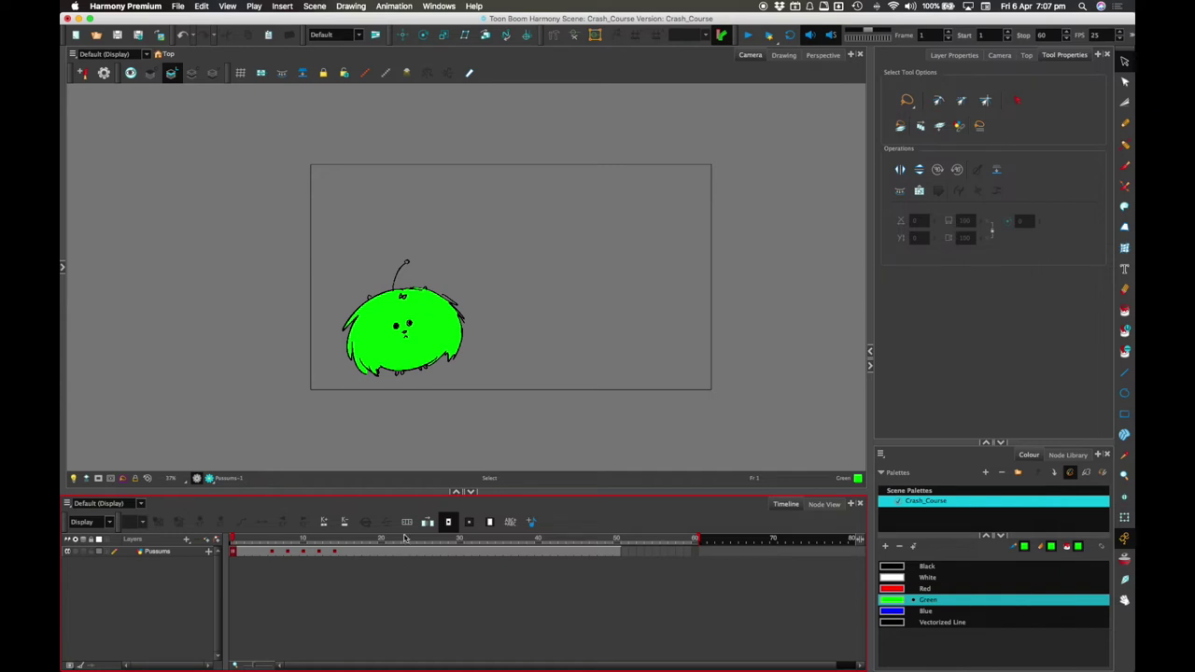
# Step: Draw a large black rectangle around the character at frame 1 with the Rectangle tool
pyautogui.click(1124, 413)
pyautogui.click(899, 566)
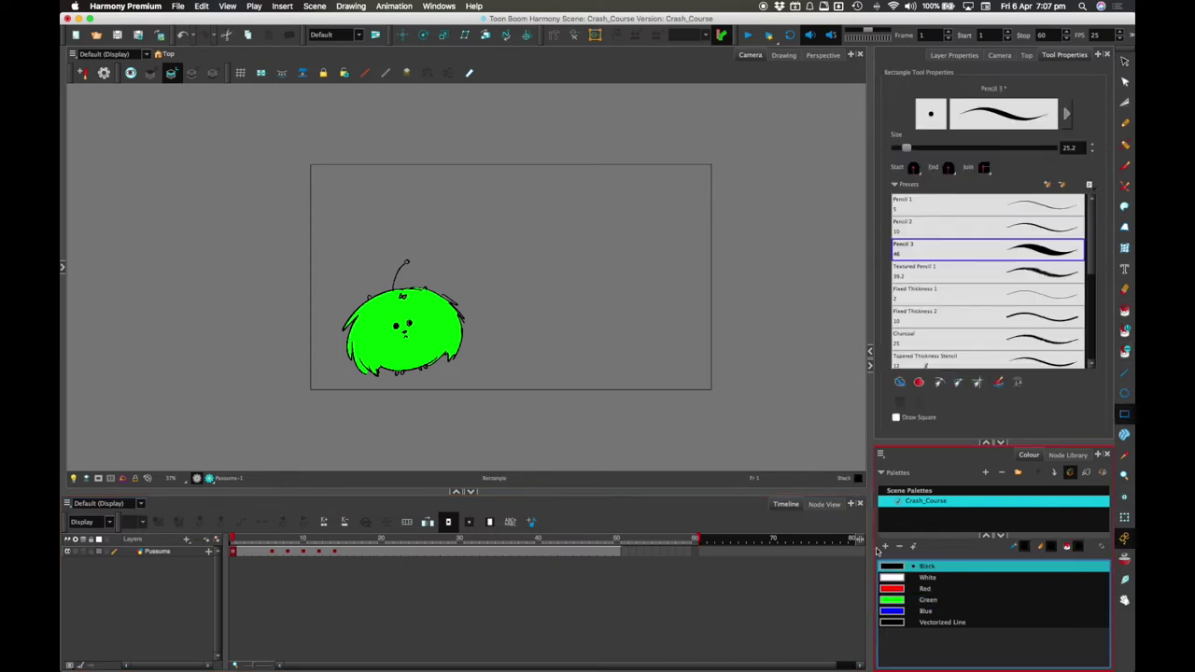
pyautogui.moveTo(223, 227); pyautogui.dragTo(548, 421)
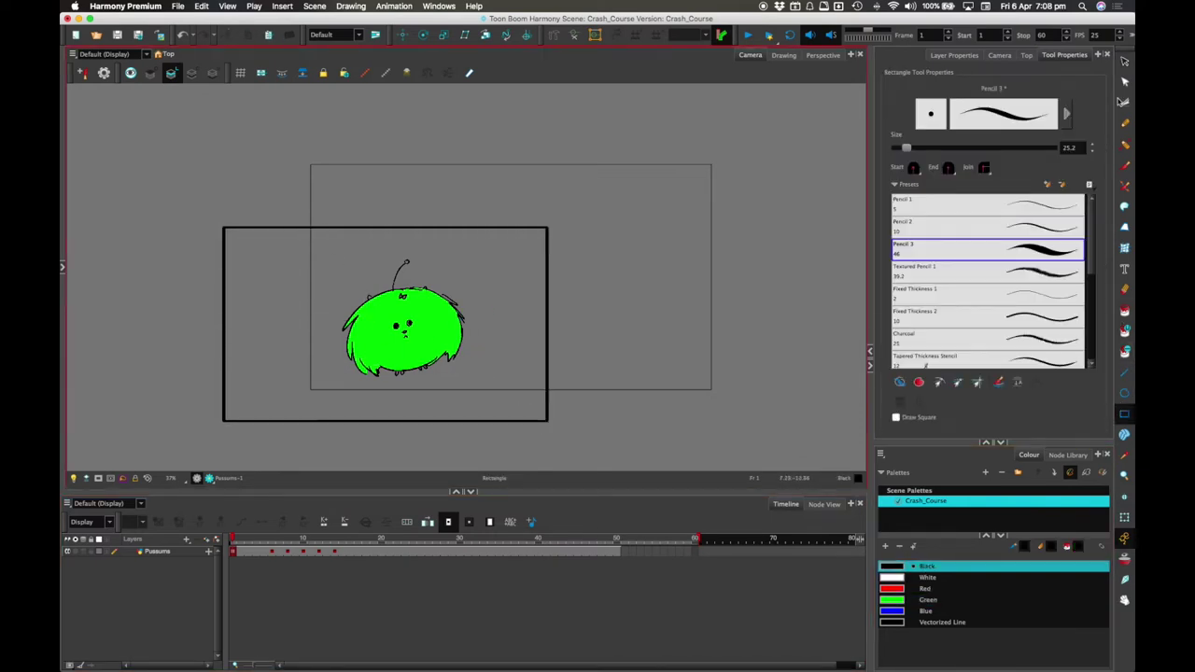
# Step: Draw diagonal black glass-reflection lines inside the rectangle on both sides of the character with the Pencil tool
pyautogui.click(1123, 123)
pyautogui.moveTo(503, 289); pyautogui.dragTo(419, 401)
pyautogui.moveTo(344, 259); pyautogui.dragTo(259, 351)
pyautogui.moveTo(285, 303); pyautogui.dragTo(255, 344)
# Step: Scrub between frames 1 and 6 with the Transform tool active to examine how the keyframes deform the whole boxed drawing
pyautogui.moveTo(241, 540)
pyautogui.mouseDown()
pyautogui.moveTo(355, 527)
pyautogui.moveTo(225, 535)
pyautogui.moveTo(271, 541)
pyautogui.mouseUp()
pyautogui.click(1123, 538)
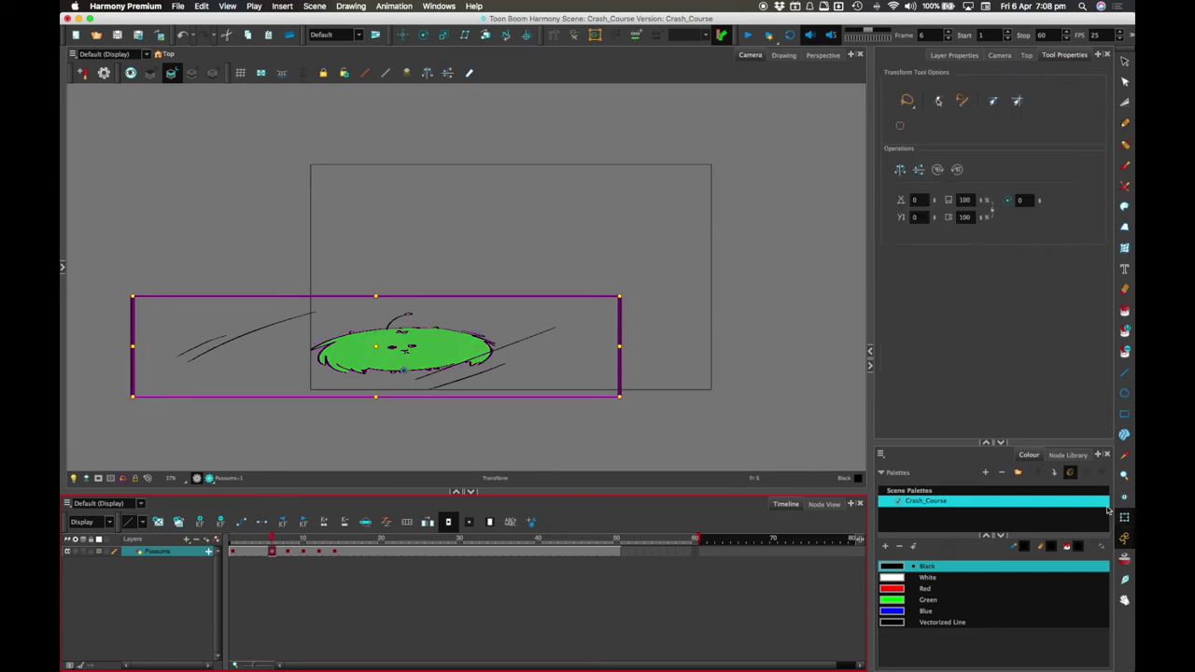
pyautogui.moveTo(280, 542)
pyautogui.mouseDown()
pyautogui.moveTo(345, 541)
pyautogui.moveTo(227, 539)
pyautogui.mouseUp()
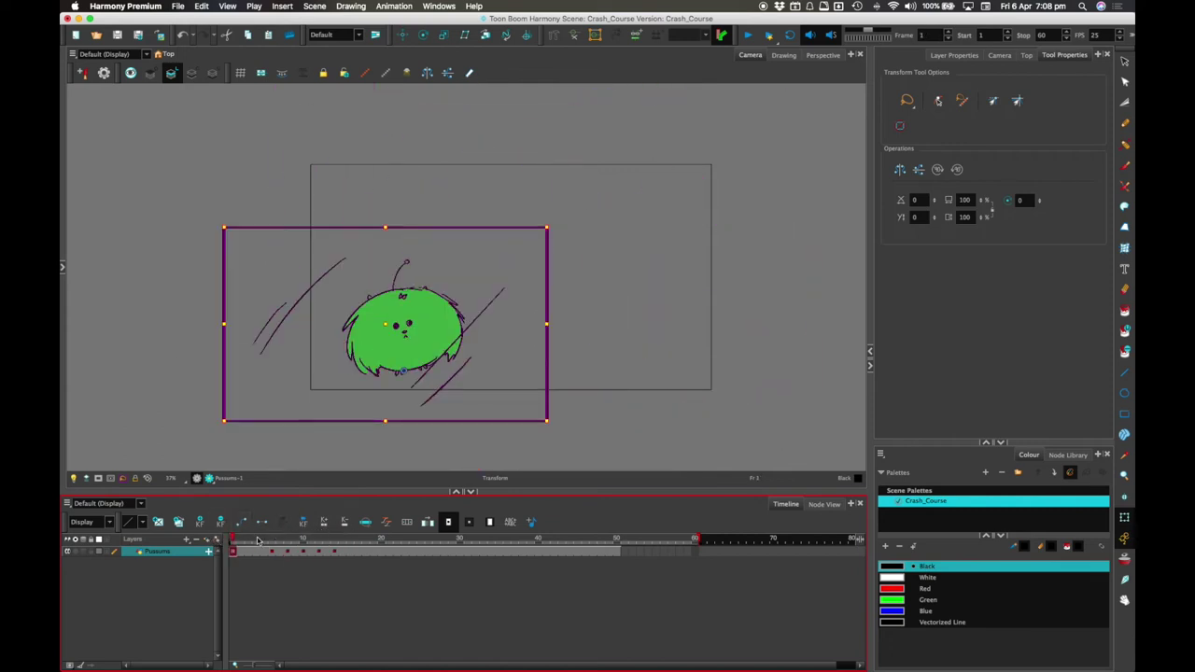
# Step: At frame 1, move only the character artwork down and to the left inside the box with the Select tool, and scrub to check it
pyautogui.click(1124, 62)
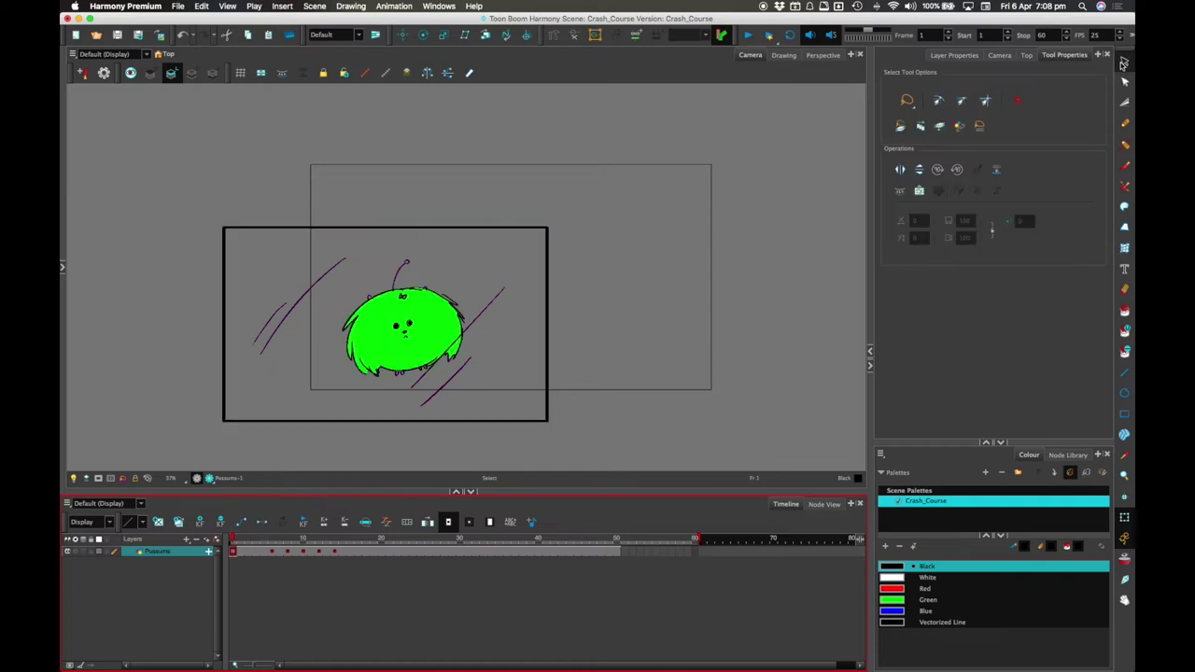
pyautogui.moveTo(466, 275)
pyautogui.mouseDown()
pyautogui.moveTo(399, 253)
pyautogui.moveTo(474, 258)
pyautogui.mouseUp()
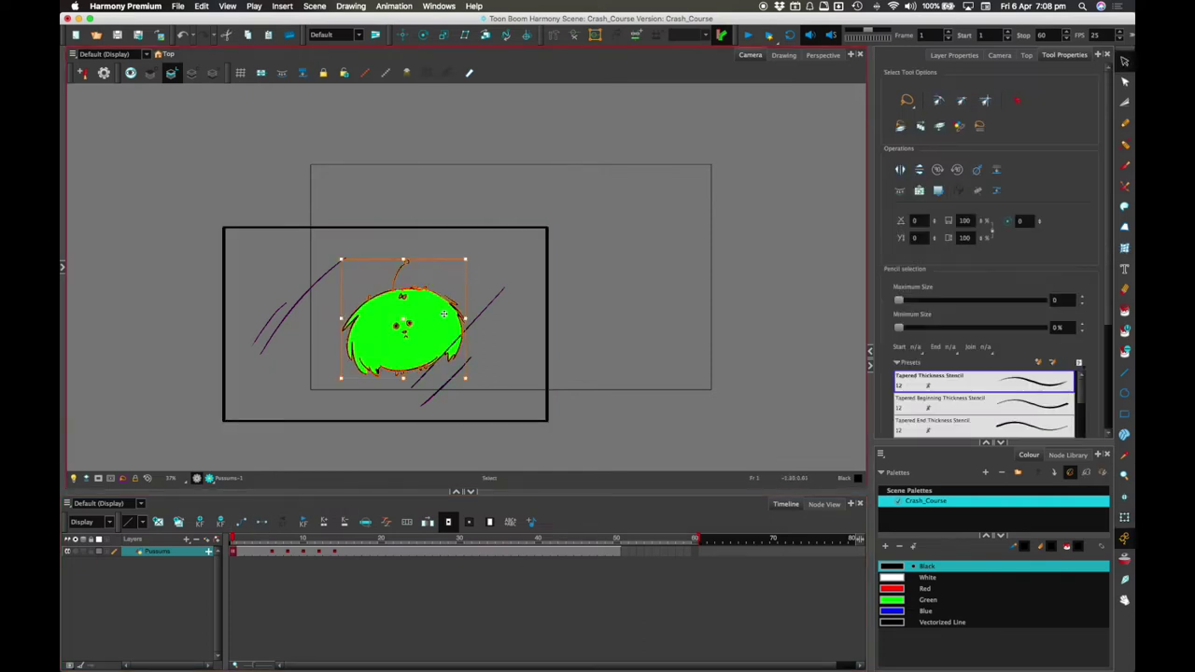
pyautogui.moveTo(444, 313); pyautogui.dragTo(385, 342)
pyautogui.press('Escape')
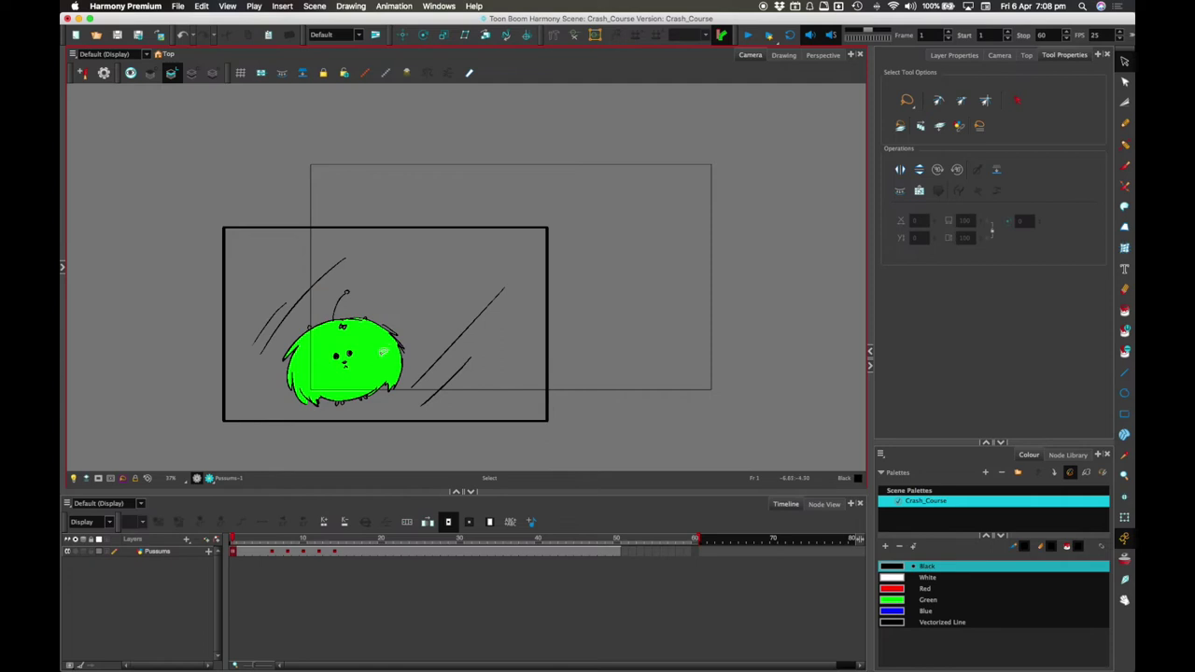
pyautogui.click(255, 537)
pyautogui.moveTo(256, 538); pyautogui.dragTo(227, 530)
pyautogui.click(227, 530)
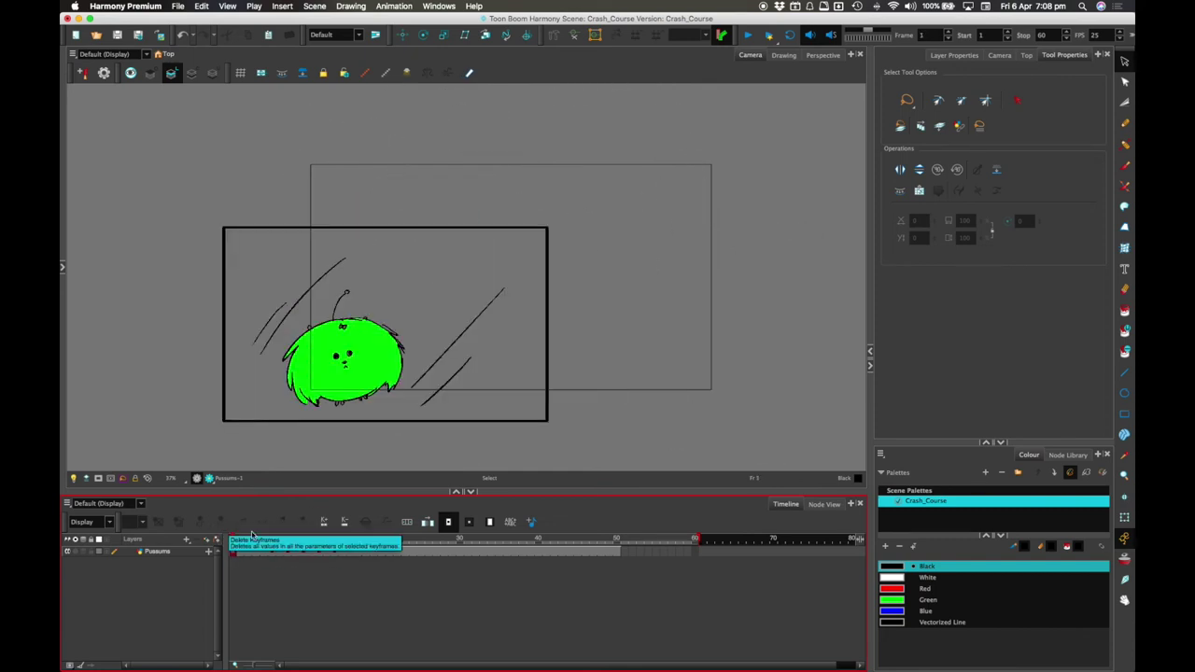
pyautogui.click(532, 424)
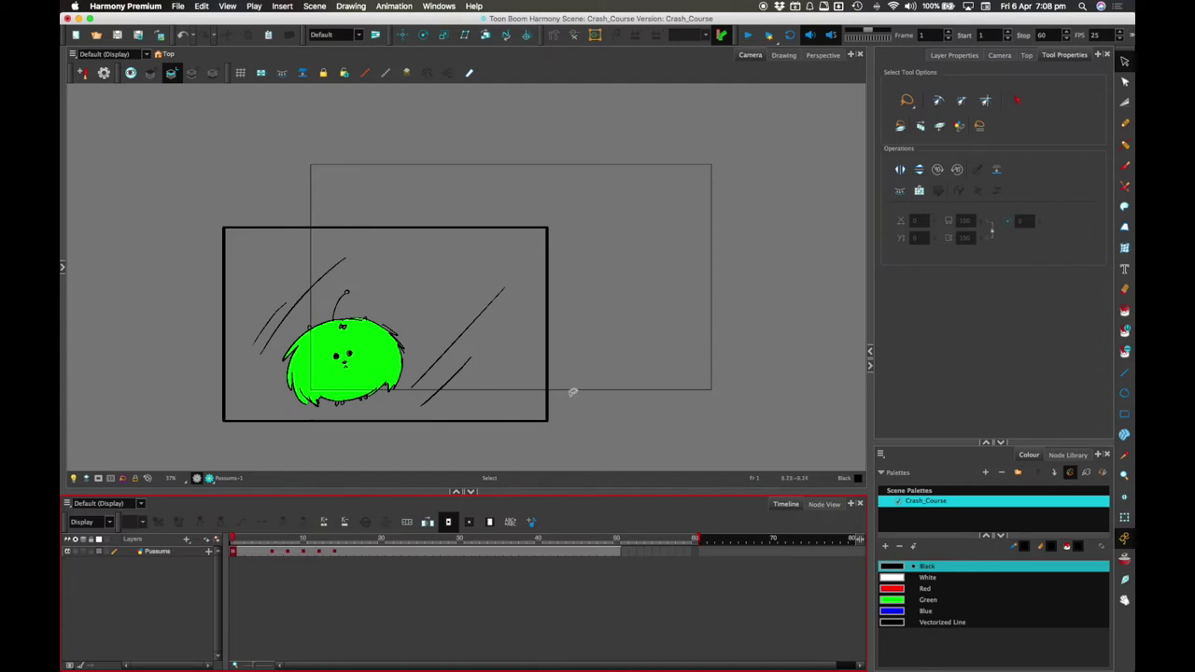
# Step: At frame 8, move the character artwork up and to the right inside the box, and return to frame 1
pyautogui.moveTo(271, 540)
pyautogui.mouseDown()
pyautogui.moveTo(322, 541)
pyautogui.moveTo(276, 537)
pyautogui.moveTo(287, 540)
pyautogui.mouseUp()
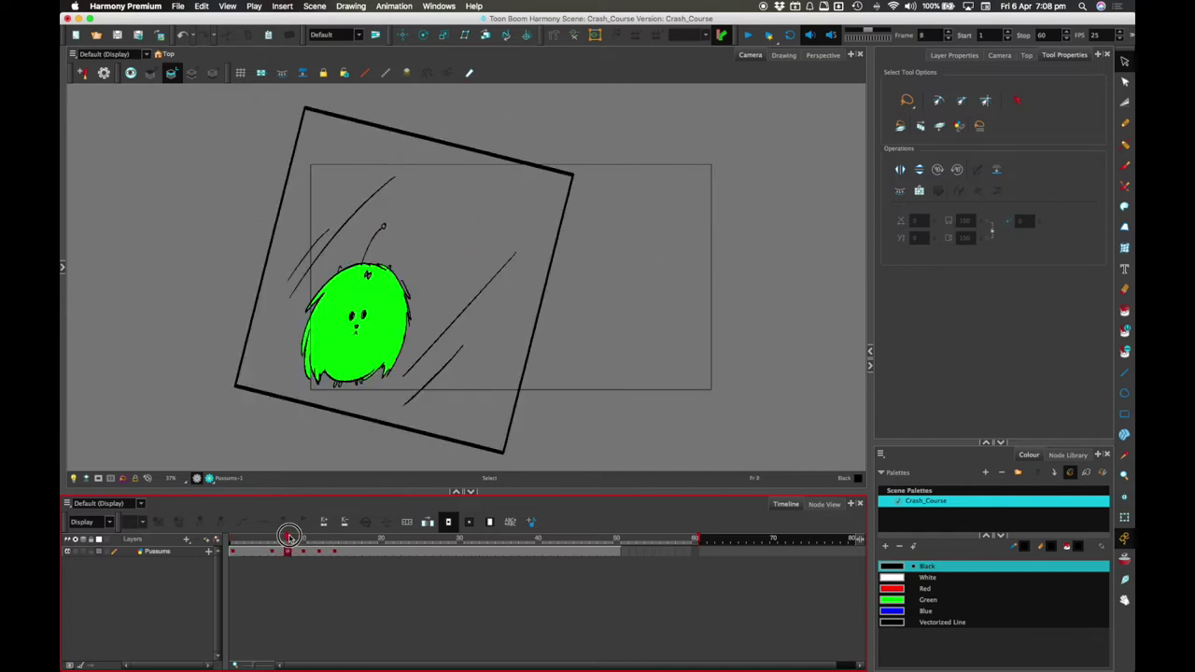
pyautogui.click(389, 323)
pyautogui.moveTo(389, 323); pyautogui.dragTo(512, 272)
pyautogui.moveTo(281, 540); pyautogui.dragTo(232, 544)
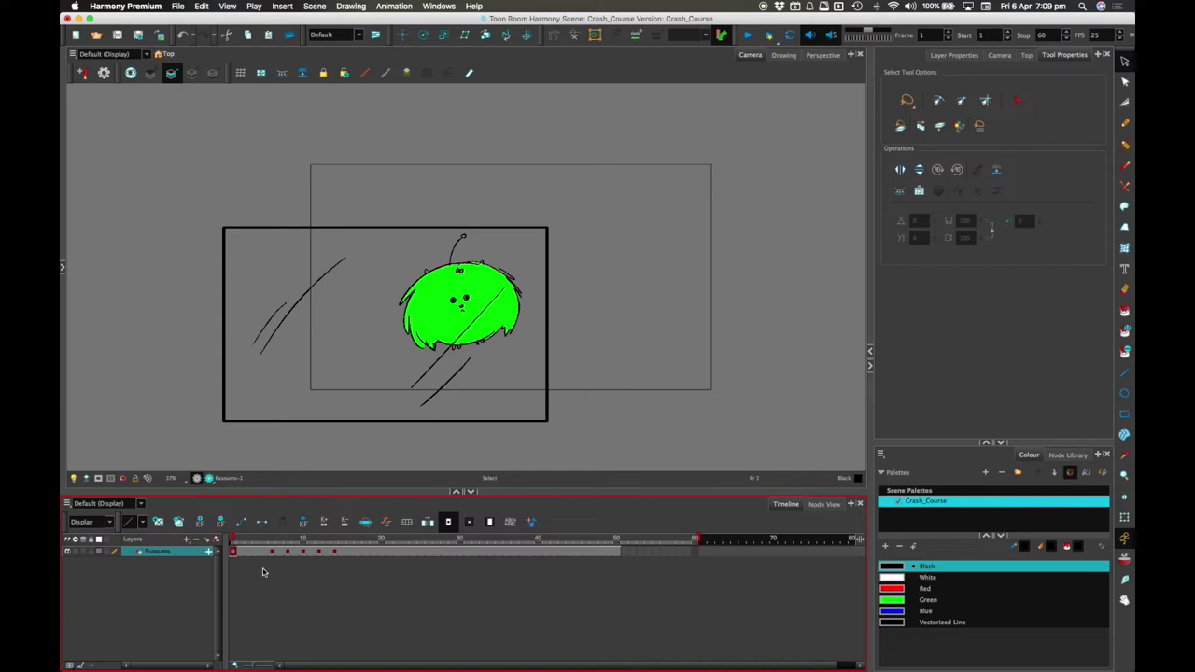
# Step: Try adding a parent peg to the character layer, and undo the addition
pyautogui.click(214, 541)
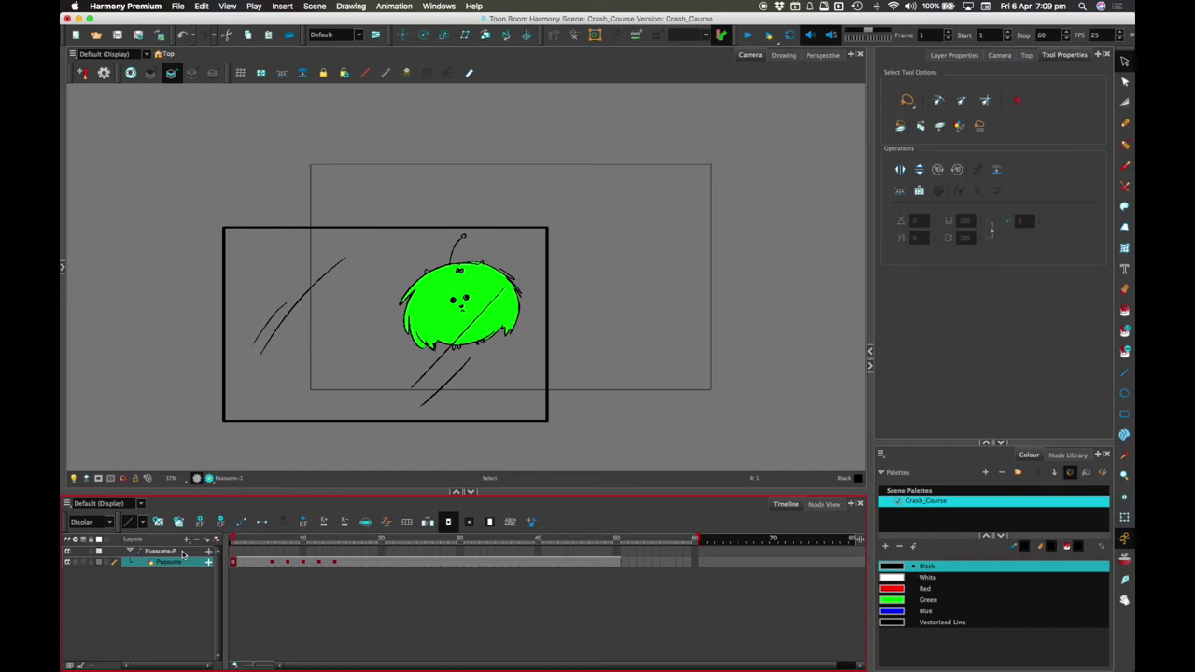
pyautogui.press('super+z')
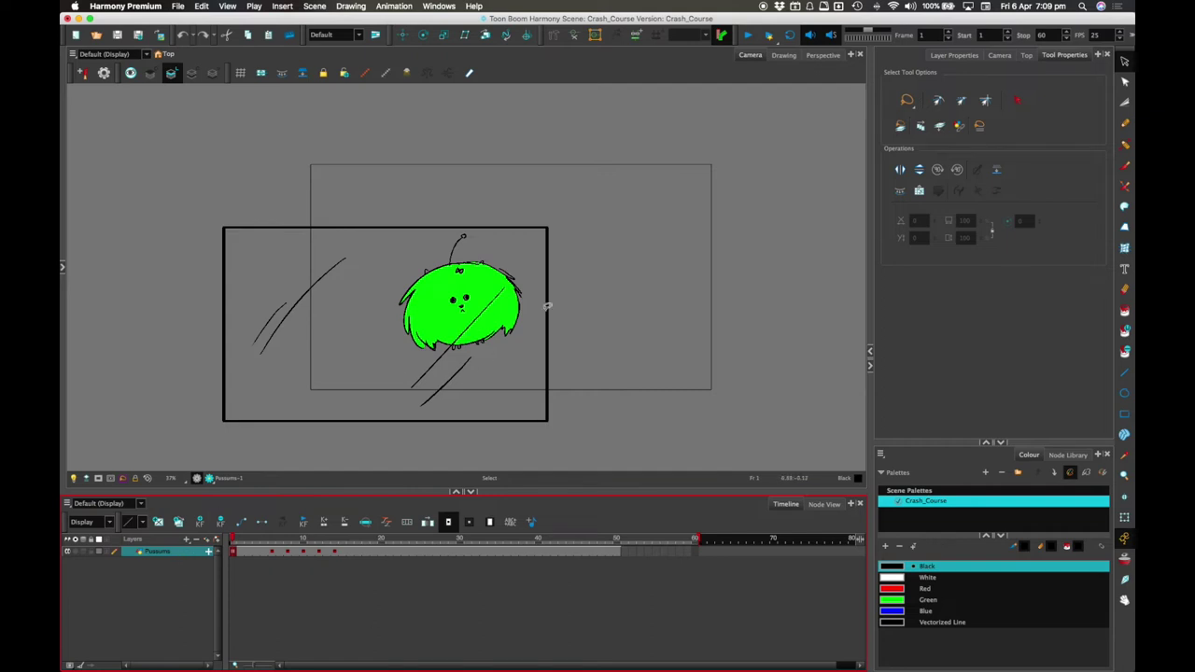
# Step: Convert the character layer's keyframes to motion keyframes so the poses interpolate between frames 1 and 14
pyautogui.moveTo(272, 553); pyautogui.dragTo(338, 554)
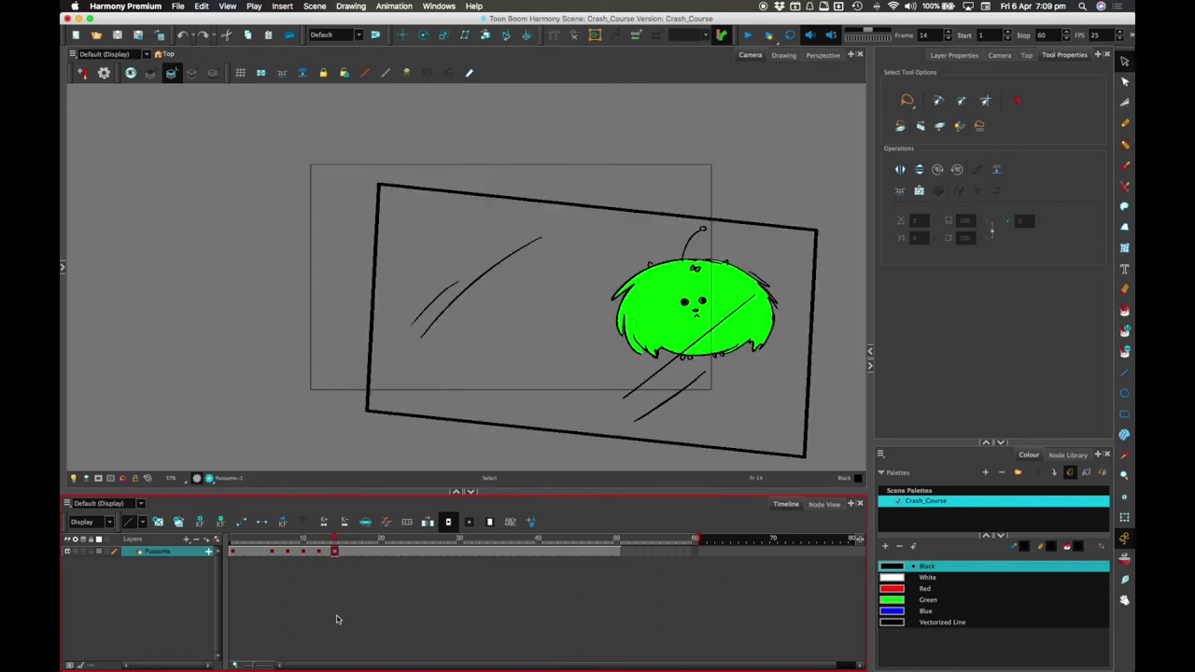
pyautogui.moveTo(259, 552); pyautogui.dragTo(329, 553)
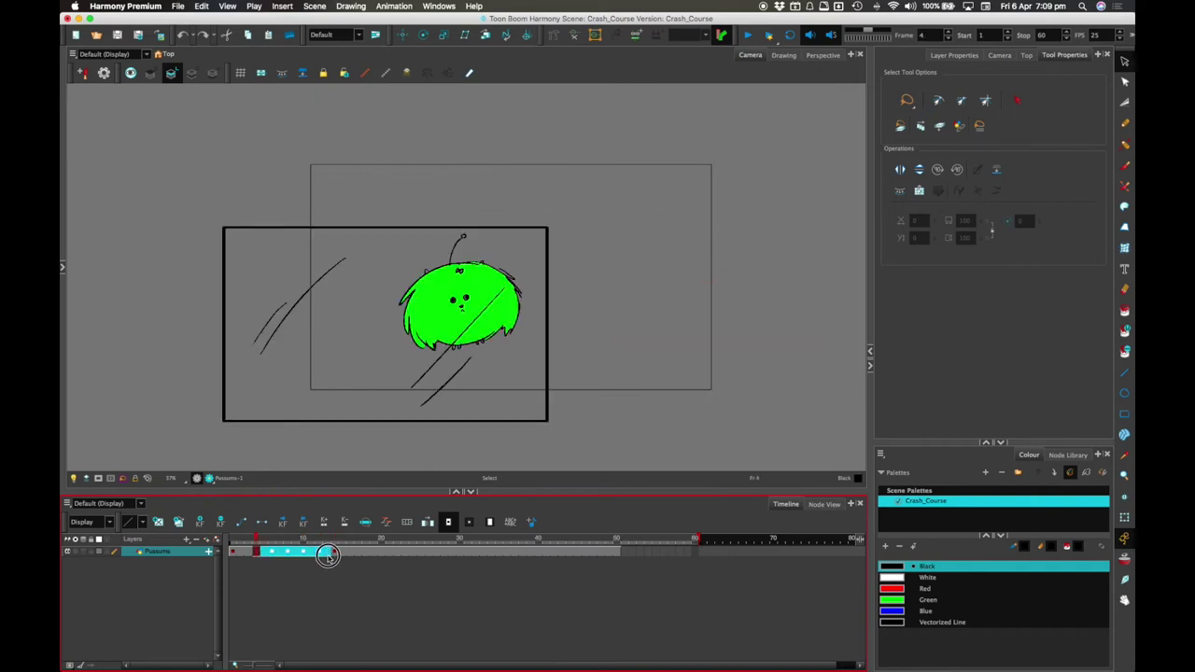
pyautogui.click(250, 553)
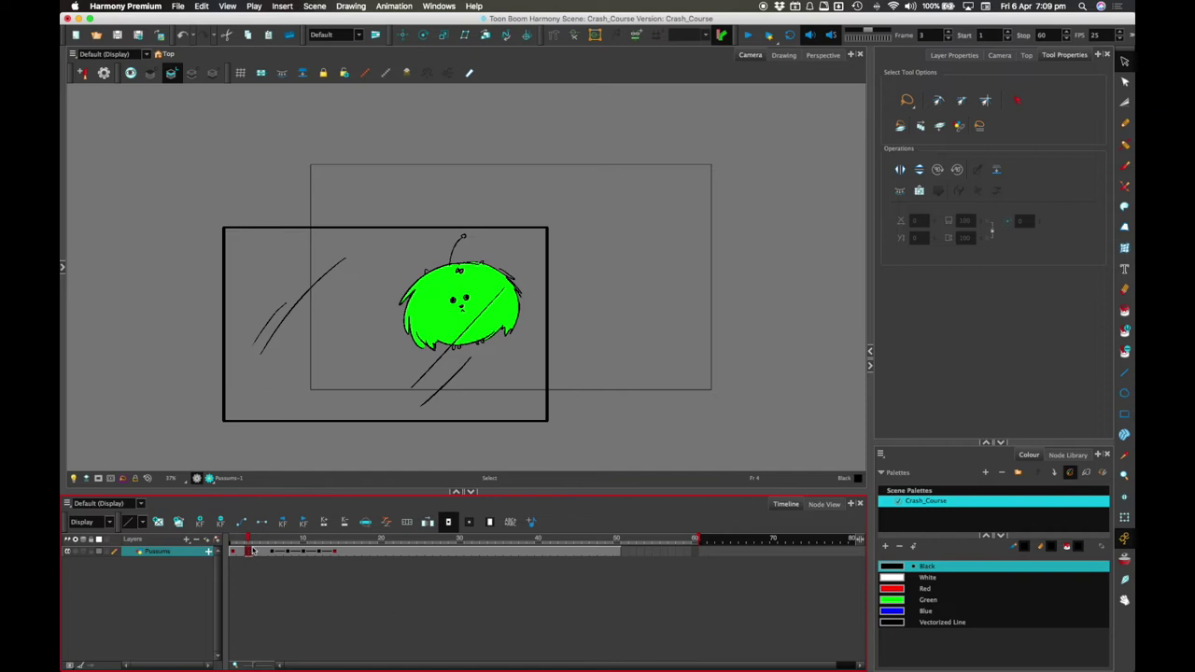
pyautogui.click(255, 545)
pyautogui.moveTo(241, 540)
pyautogui.mouseDown()
pyautogui.moveTo(365, 539)
pyautogui.moveTo(233, 538)
pyautogui.mouseUp()
# Step: Play back the interpolated animation repeatedly from frame 1
pyautogui.hotkey('shift', 'Return')
pyautogui.hotkey('shift', 'Return')
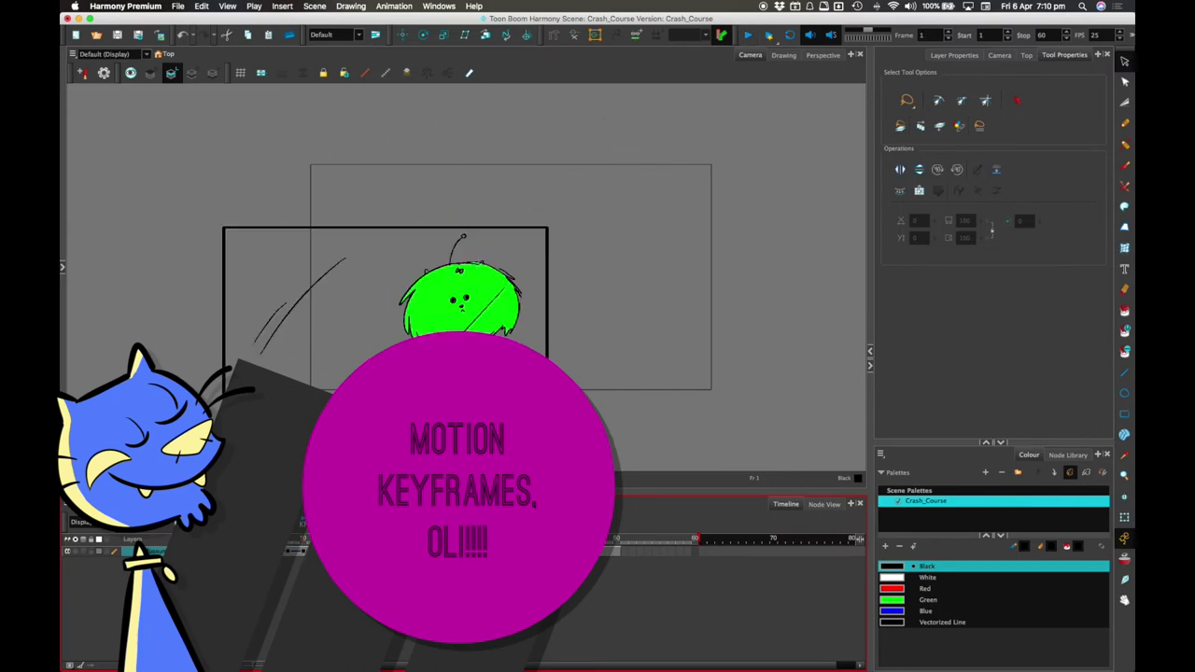
pyautogui.hotkey('shift', 'Return')
pyautogui.hotkey('shift', 'Return')
pyautogui.hotkey('shift', 'Return')
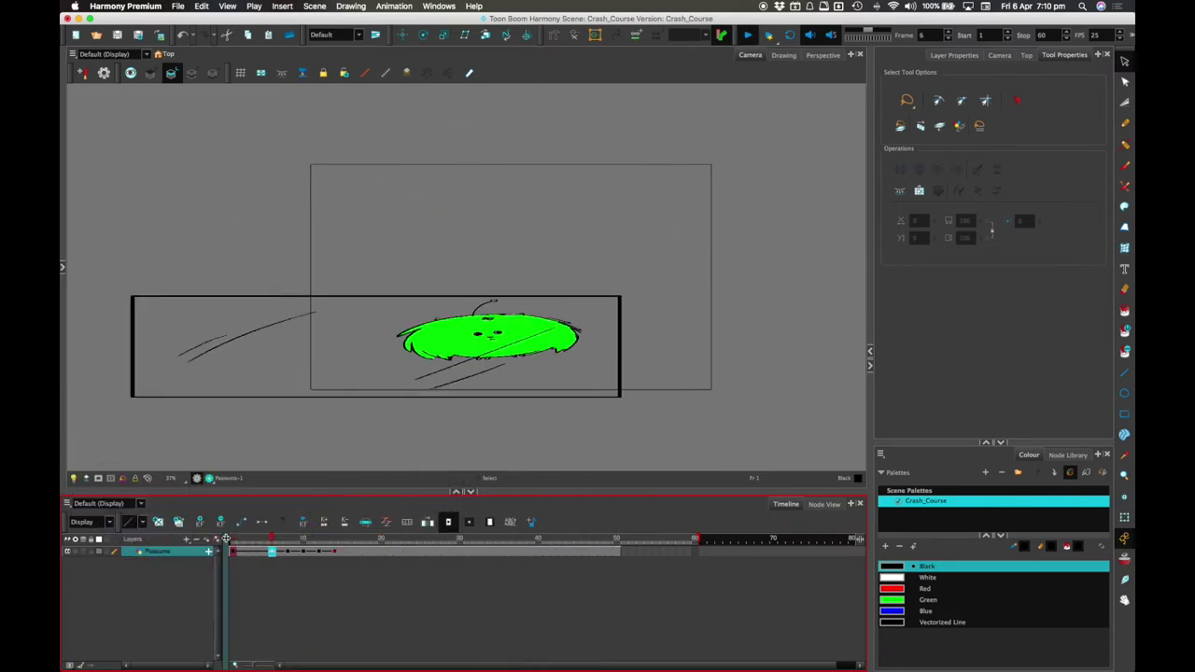
pyautogui.hotkey('shift', 'Return')
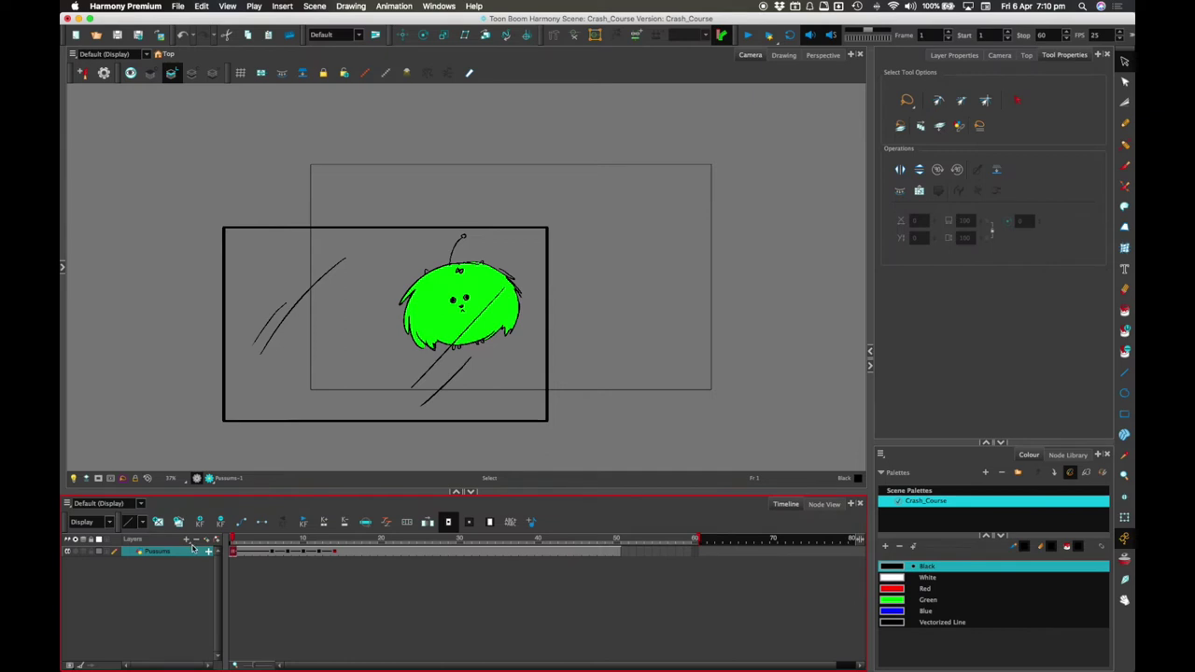
# Step: Examine the interpolated poses at frames 14, 5 and 1, and deselect the character layer
pyautogui.click(336, 550)
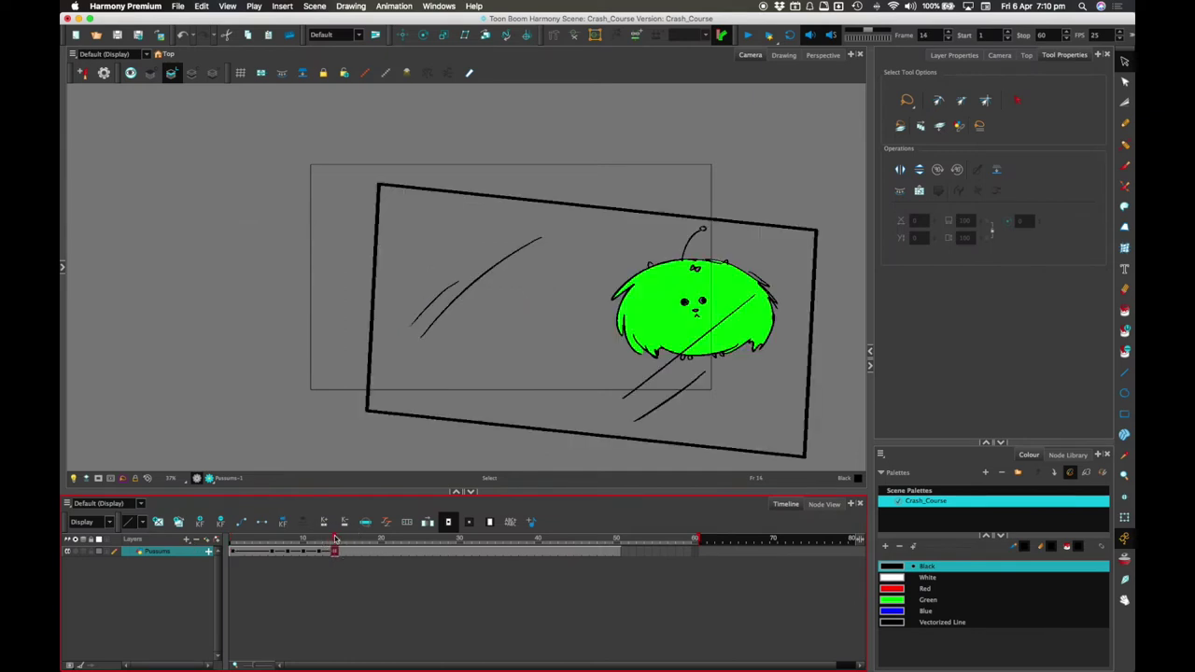
pyautogui.click(266, 542)
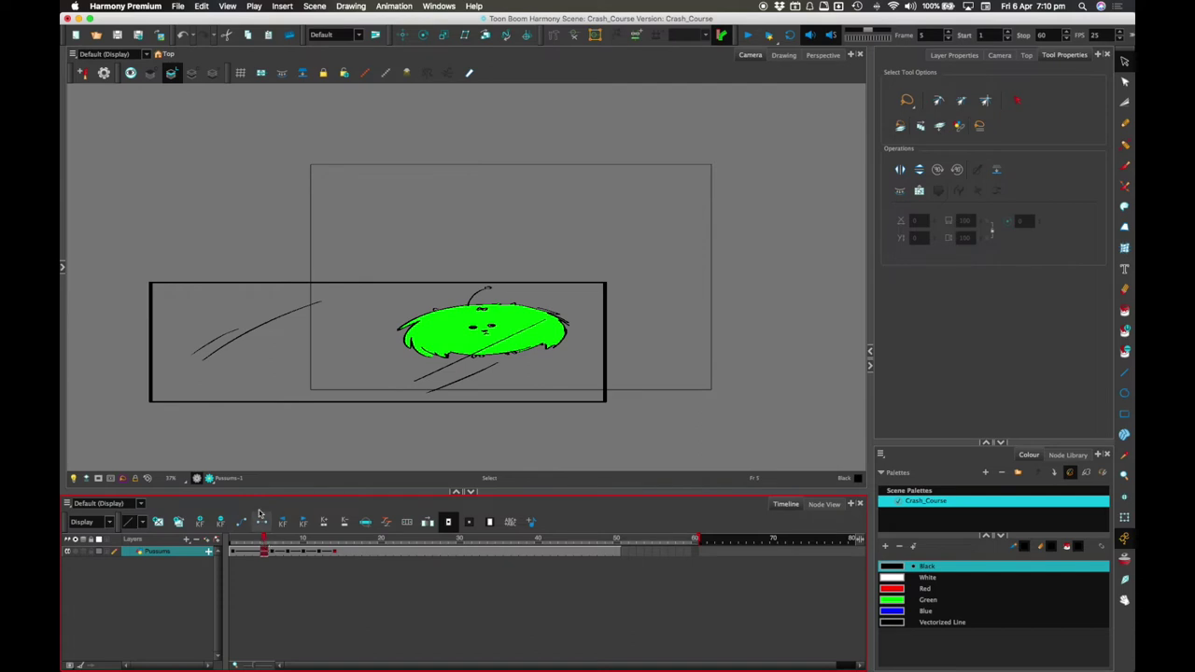
pyautogui.click(234, 542)
pyautogui.click(252, 565)
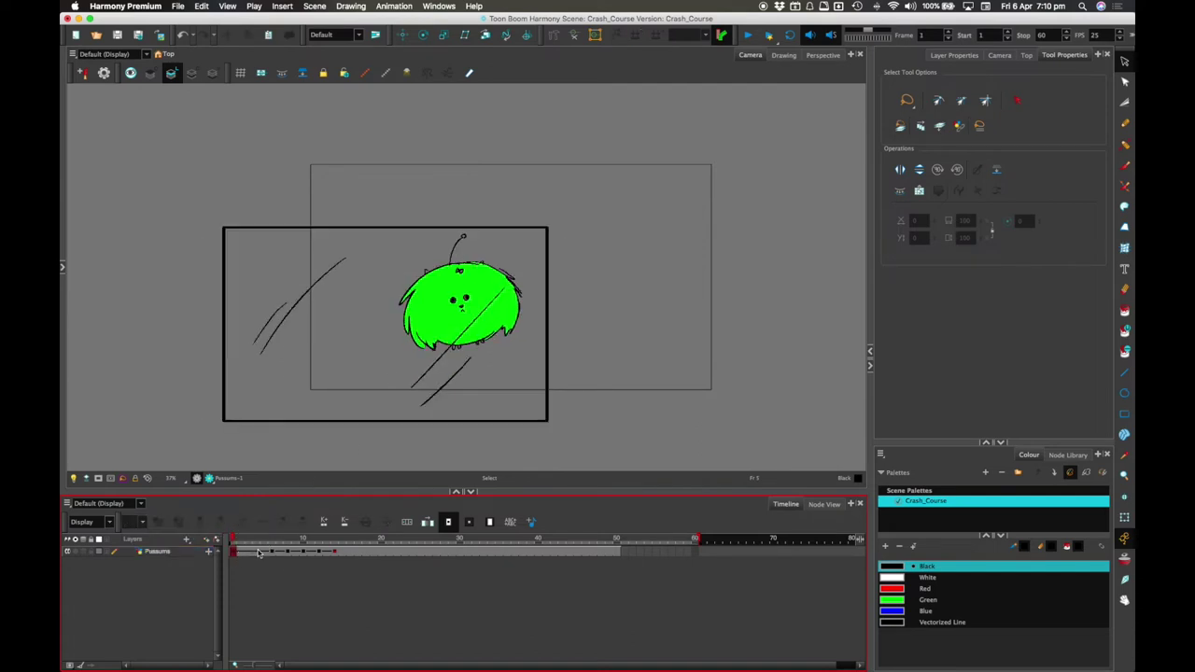
# Step: Convert the character layer's keyframes across frames 1 to 16 back to stop-motion keyframes
pyautogui.click(260, 552)
pyautogui.moveTo(234, 552); pyautogui.dragTo(353, 552)
pyautogui.click(260, 524)
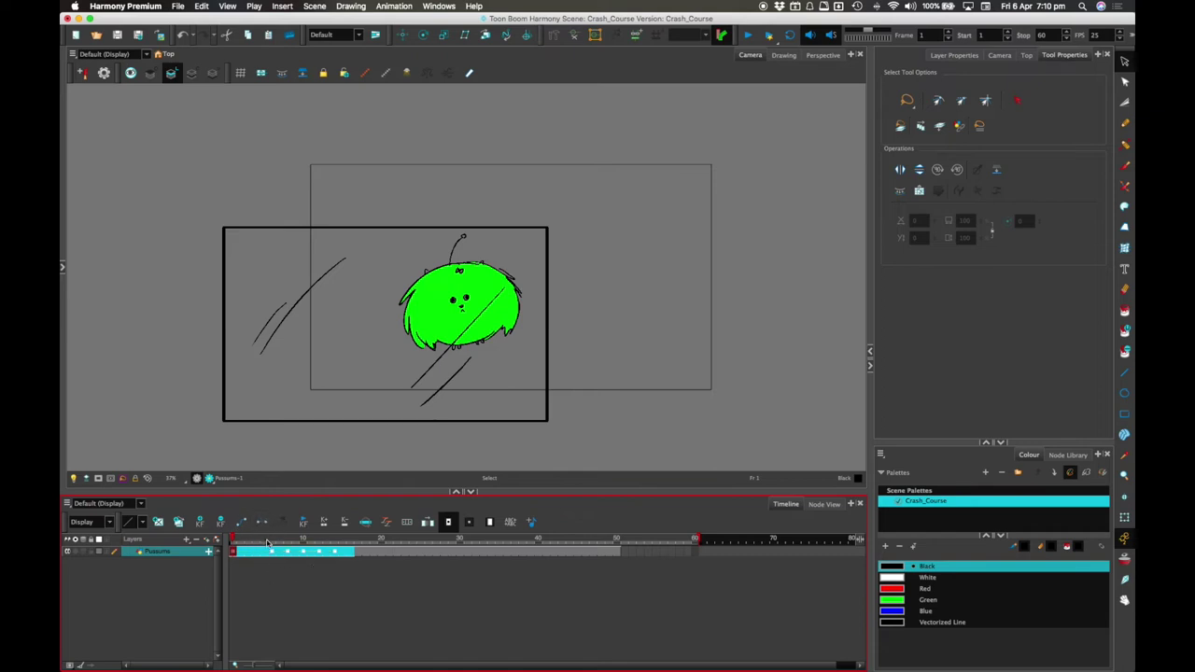
# Step: Create an empty drawing at frame 5 of the character layer, and check the frames around it
pyautogui.click(263, 552)
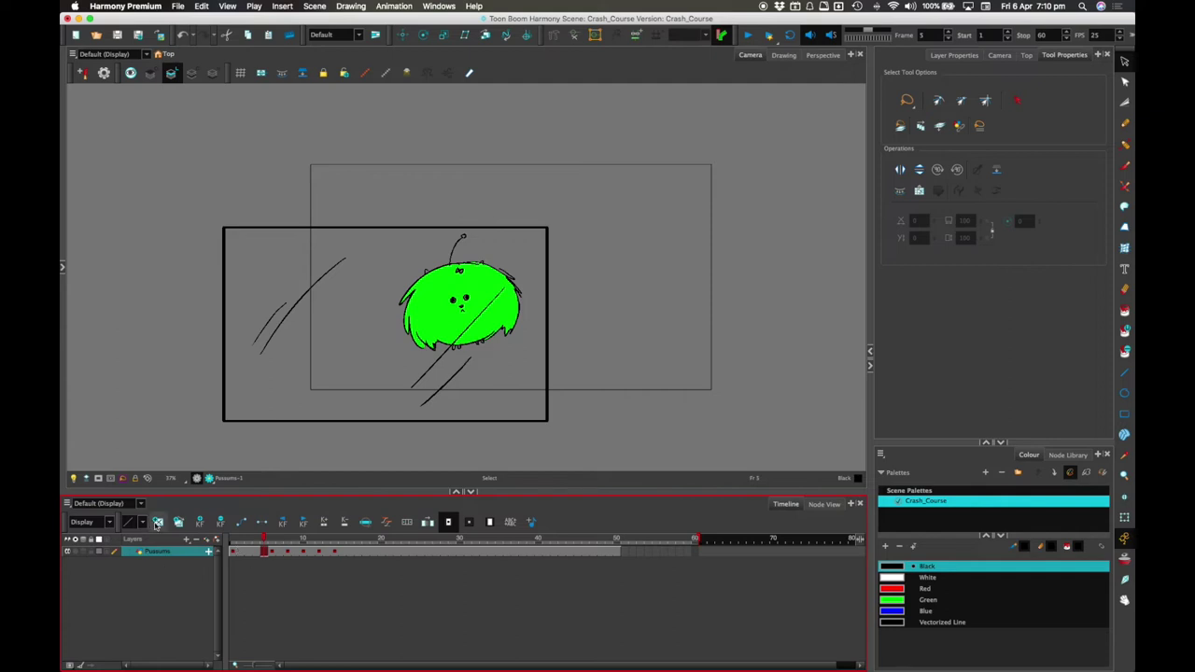
pyautogui.click(159, 522)
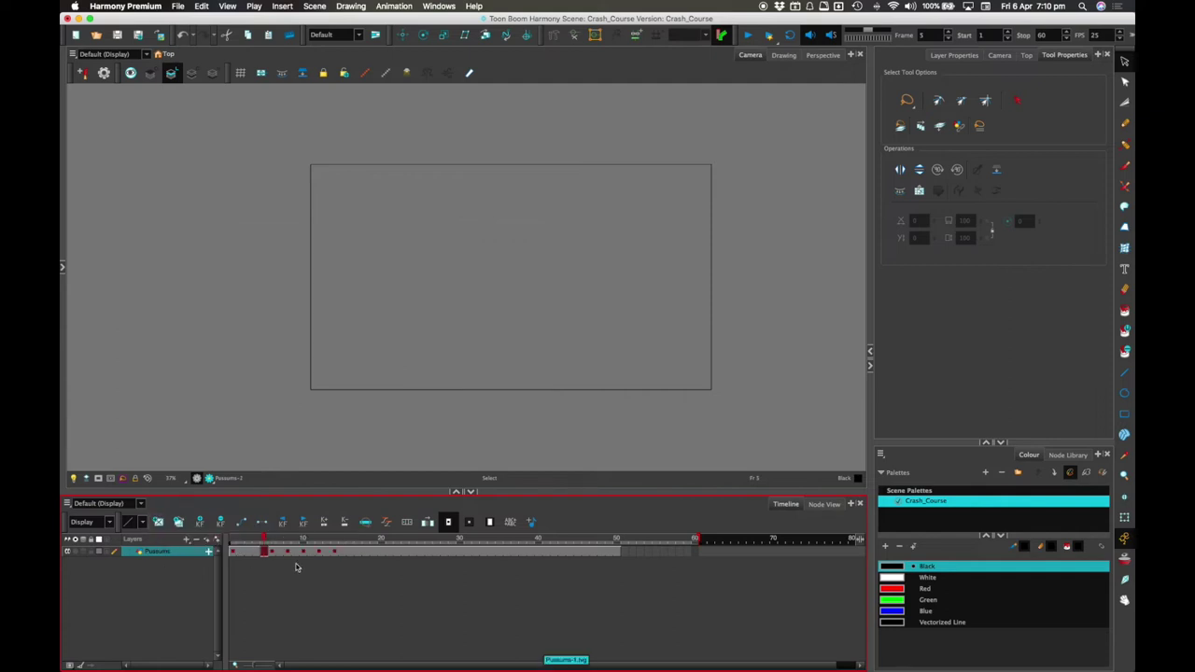
pyautogui.moveTo(260, 543)
pyautogui.mouseDown()
pyautogui.moveTo(237, 540)
pyautogui.moveTo(350, 547)
pyautogui.moveTo(279, 547)
pyautogui.moveTo(306, 546)
pyautogui.mouseUp()
pyautogui.rightClick(261, 538)
pyautogui.click(263, 537)
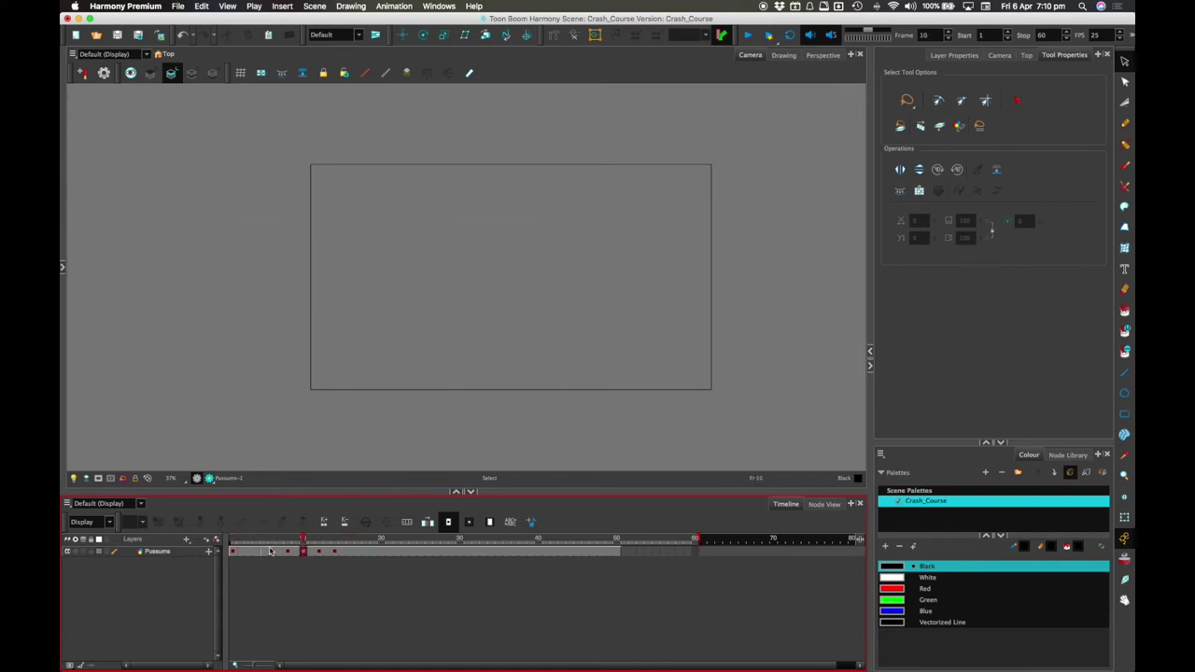
pyautogui.click(266, 552)
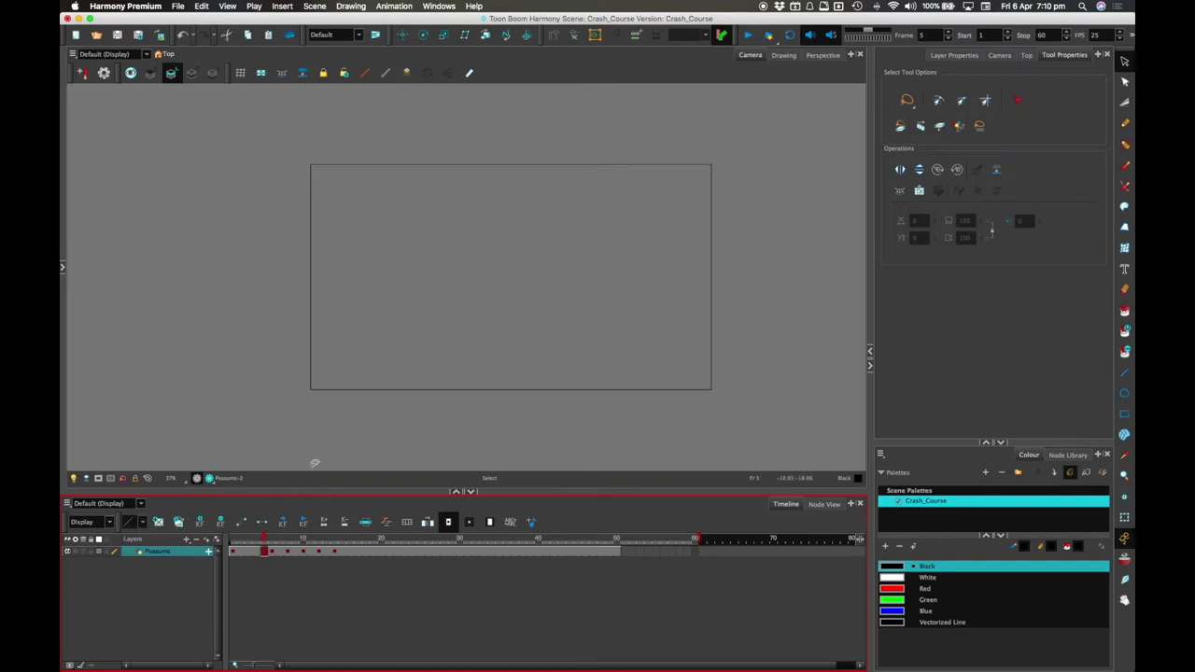
# Step: Try drawing a red numeral 2 on frame 5 with the Brush at a maximum size of 80, and undo it
pyautogui.click(1121, 166)
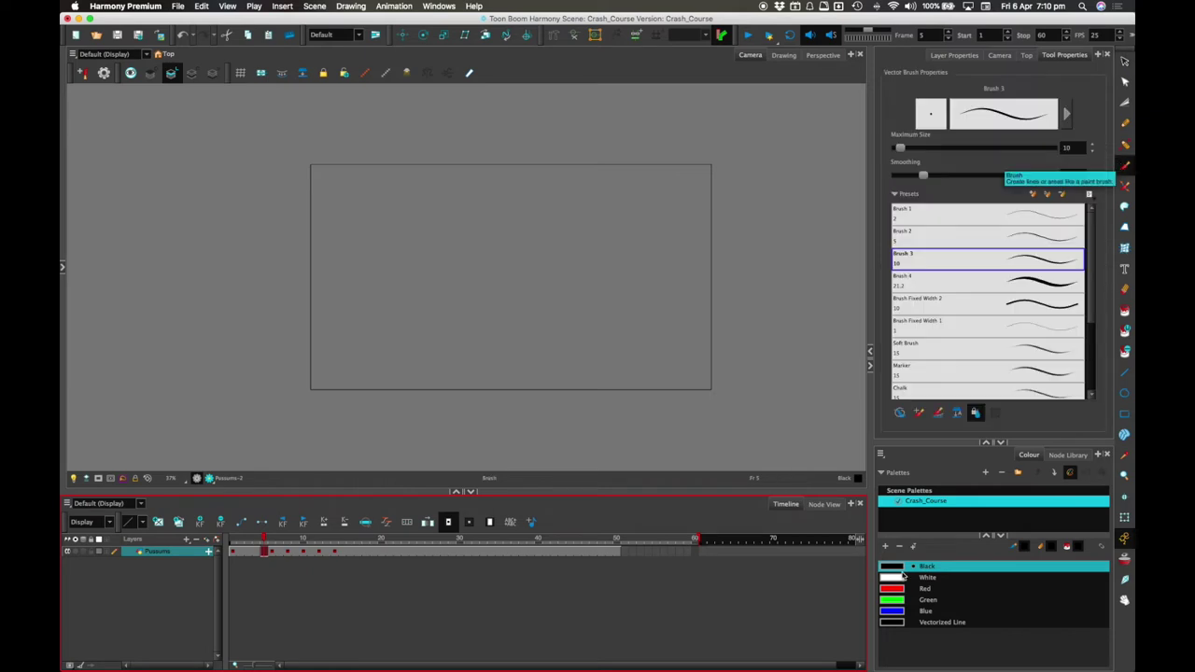
pyautogui.click(902, 588)
pyautogui.moveTo(458, 244)
pyautogui.mouseDown()
pyautogui.moveTo(525, 227)
pyautogui.moveTo(408, 339)
pyautogui.moveTo(590, 338)
pyautogui.mouseUp()
pyautogui.press('super+z')
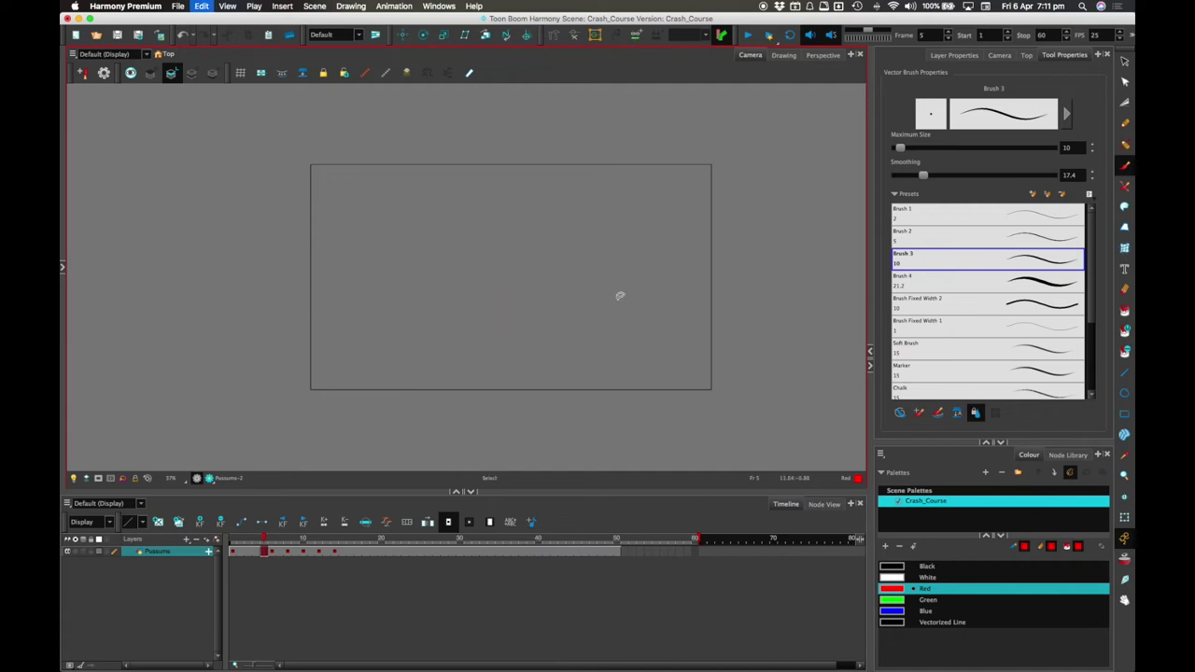
pyautogui.moveTo(899, 148); pyautogui.dragTo(927, 148)
pyautogui.moveTo(460, 250)
pyautogui.mouseDown()
pyautogui.moveTo(533, 255)
pyautogui.moveTo(464, 317)
pyautogui.moveTo(551, 345)
pyautogui.mouseUp()
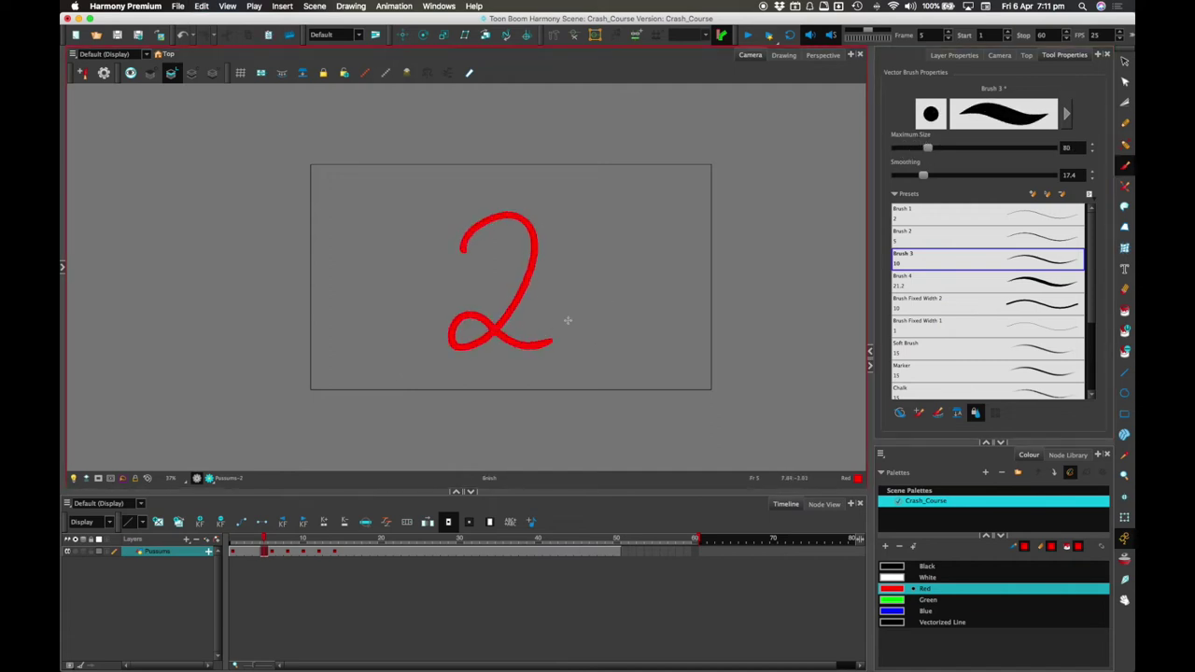
pyautogui.press('super+z')
# Step: Sketch a furry-headed flower with a stem and leaves on frame 5, using a blue brush with maximum size 30
pyautogui.click(896, 611)
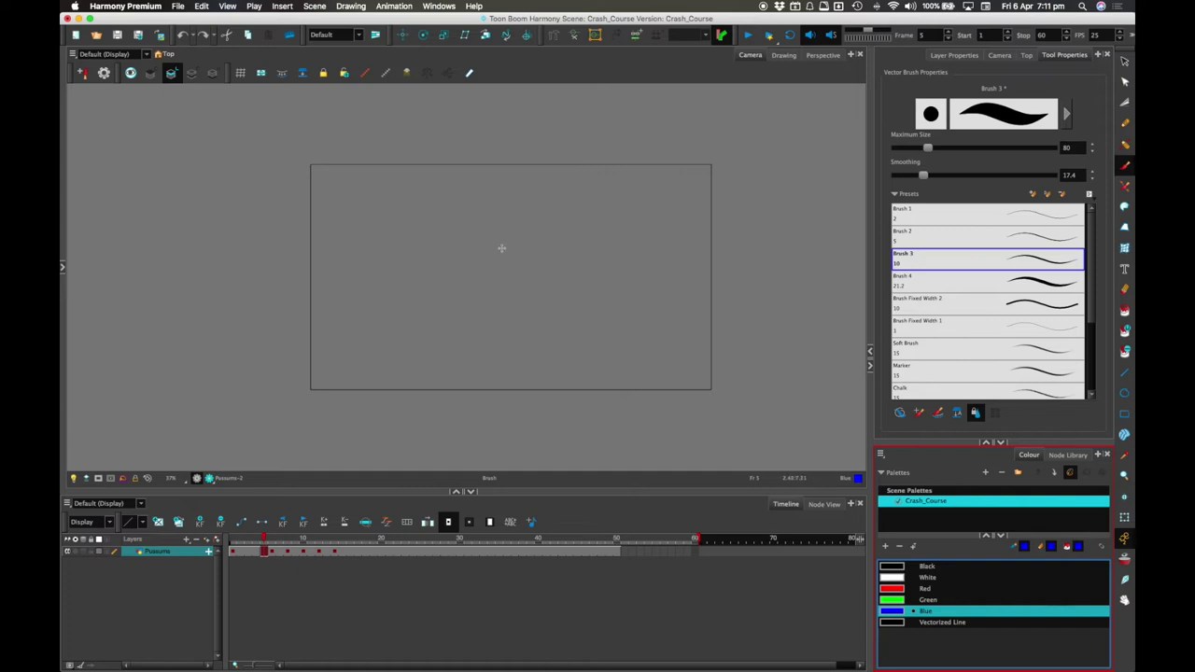
pyautogui.moveTo(925, 148); pyautogui.dragTo(908, 147)
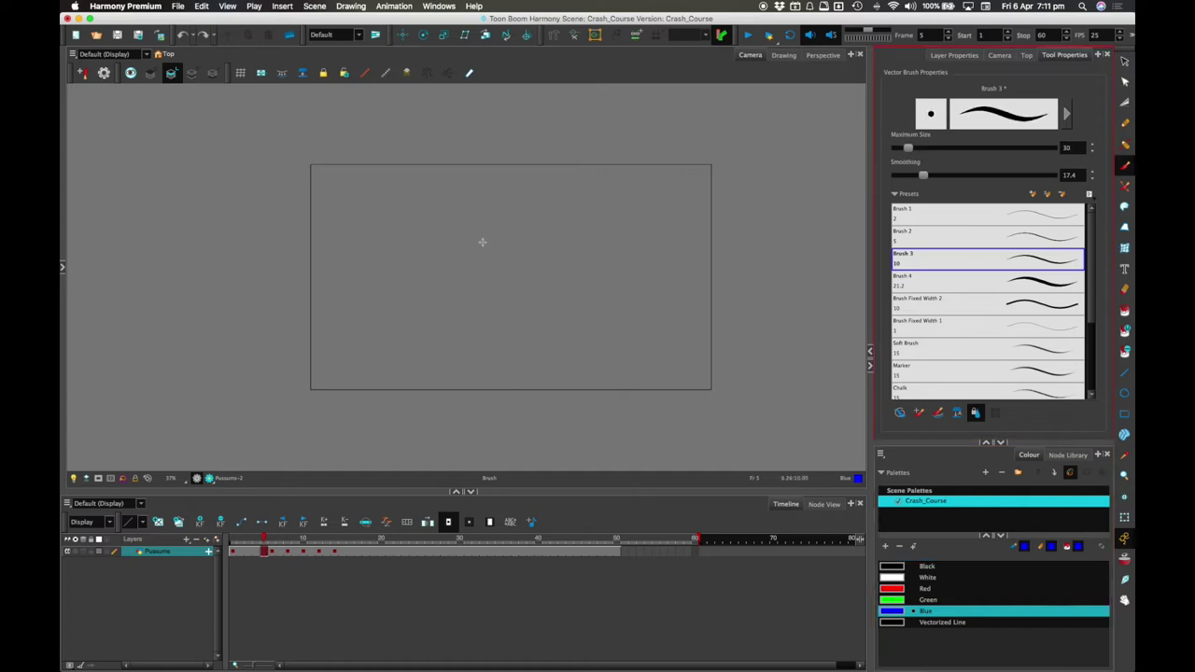
pyautogui.moveTo(473, 221)
pyautogui.mouseDown()
pyautogui.moveTo(450, 266)
pyautogui.moveTo(464, 294)
pyautogui.moveTo(557, 275)
pyautogui.moveTo(555, 236)
pyautogui.moveTo(509, 208)
pyautogui.moveTo(476, 214)
pyautogui.moveTo(542, 200)
pyautogui.moveTo(487, 232)
pyautogui.moveTo(531, 252)
pyautogui.moveTo(508, 250)
pyautogui.moveTo(517, 372)
pyautogui.mouseUp()
pyautogui.moveTo(513, 298); pyautogui.dragTo(521, 377)
pyautogui.moveTo(514, 371)
pyautogui.mouseDown()
pyautogui.moveTo(504, 368)
pyautogui.moveTo(518, 378)
pyautogui.mouseUp()
pyautogui.moveTo(523, 375); pyautogui.dragTo(522, 379)
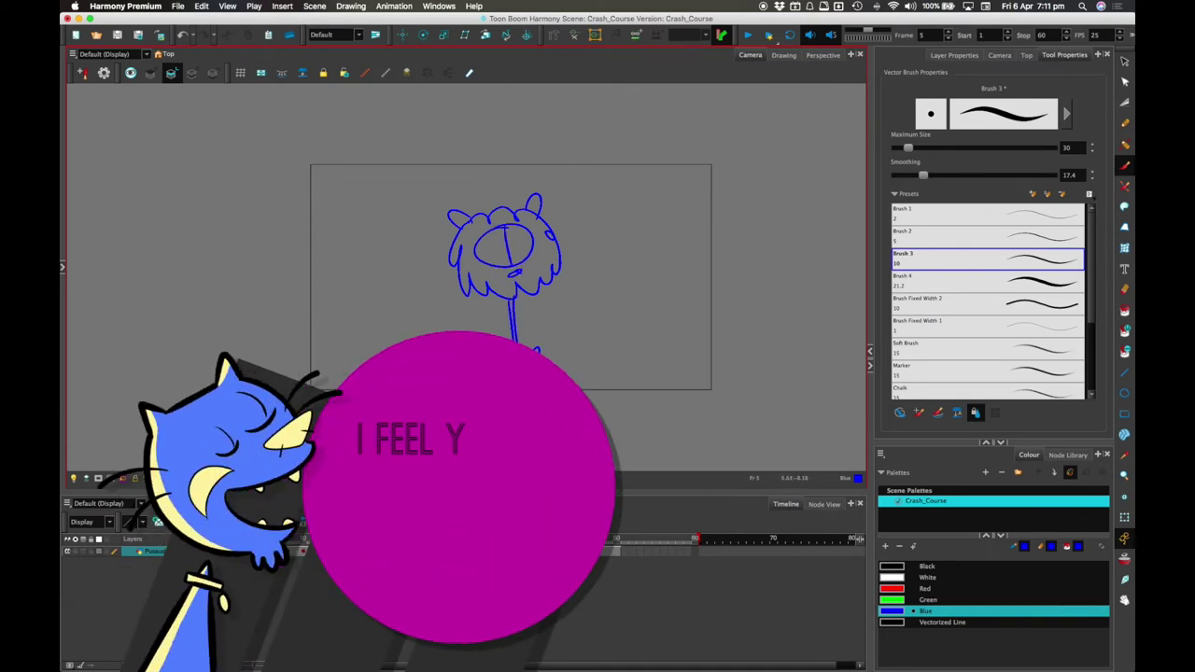
pyautogui.moveTo(499, 298)
pyautogui.mouseDown()
pyautogui.moveTo(528, 331)
pyautogui.moveTo(544, 294)
pyautogui.mouseUp()
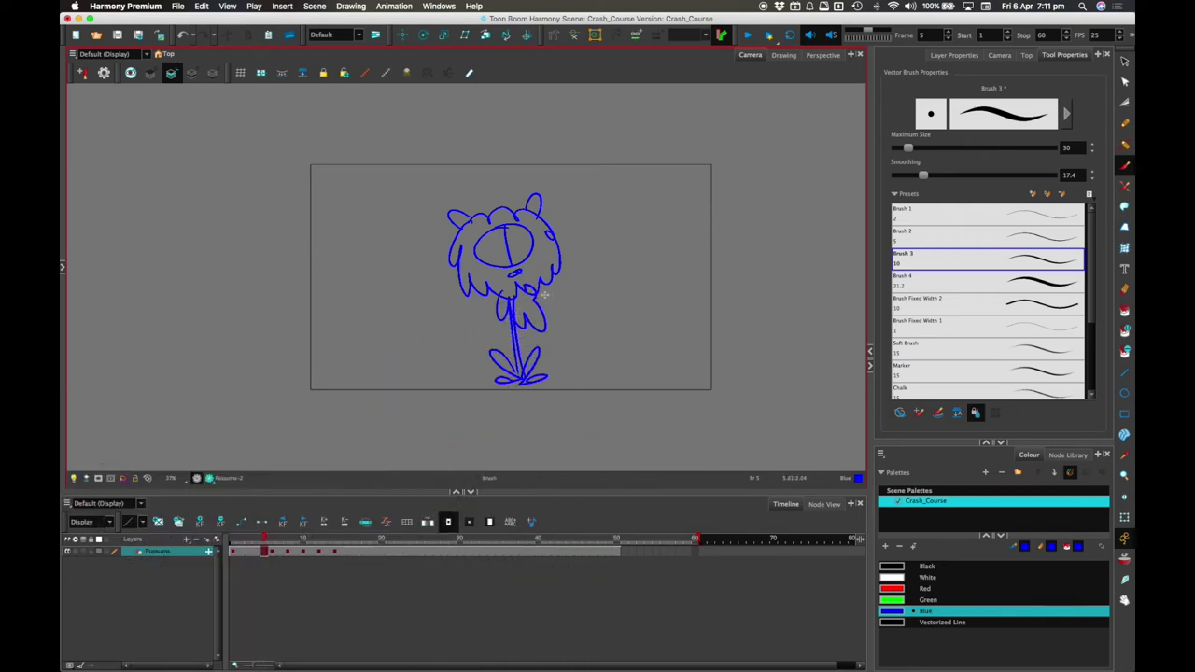
# Step: Draw a blue frame around the flower on frame 5, with slanted glass-reflection strokes on both sides of it
pyautogui.moveTo(263, 532)
pyautogui.mouseDown()
pyautogui.moveTo(240, 541)
pyautogui.moveTo(264, 540)
pyautogui.mouseUp()
pyautogui.moveTo(353, 223)
pyautogui.mouseDown()
pyautogui.moveTo(649, 167)
pyautogui.moveTo(654, 321)
pyautogui.moveTo(498, 400)
pyautogui.moveTo(394, 300)
pyautogui.moveTo(377, 211)
pyautogui.mouseUp()
pyautogui.moveTo(441, 293); pyautogui.dragTo(422, 356)
pyautogui.moveTo(449, 315); pyautogui.dragTo(445, 349)
pyautogui.moveTo(606, 205); pyautogui.dragTo(560, 276)
pyautogui.moveTo(602, 250); pyautogui.dragTo(572, 308)
# Step: Substitute the green furry character drawing for the flower from frame 9 onward, and scrub across the swap
pyautogui.moveTo(264, 540)
pyautogui.mouseDown()
pyautogui.moveTo(251, 539)
pyautogui.moveTo(351, 539)
pyautogui.moveTo(249, 539)
pyautogui.moveTo(333, 532)
pyautogui.moveTo(252, 528)
pyautogui.moveTo(349, 532)
pyautogui.moveTo(252, 530)
pyautogui.moveTo(334, 530)
pyautogui.moveTo(266, 530)
pyautogui.moveTo(316, 532)
pyautogui.moveTo(301, 553)
pyautogui.mouseUp()
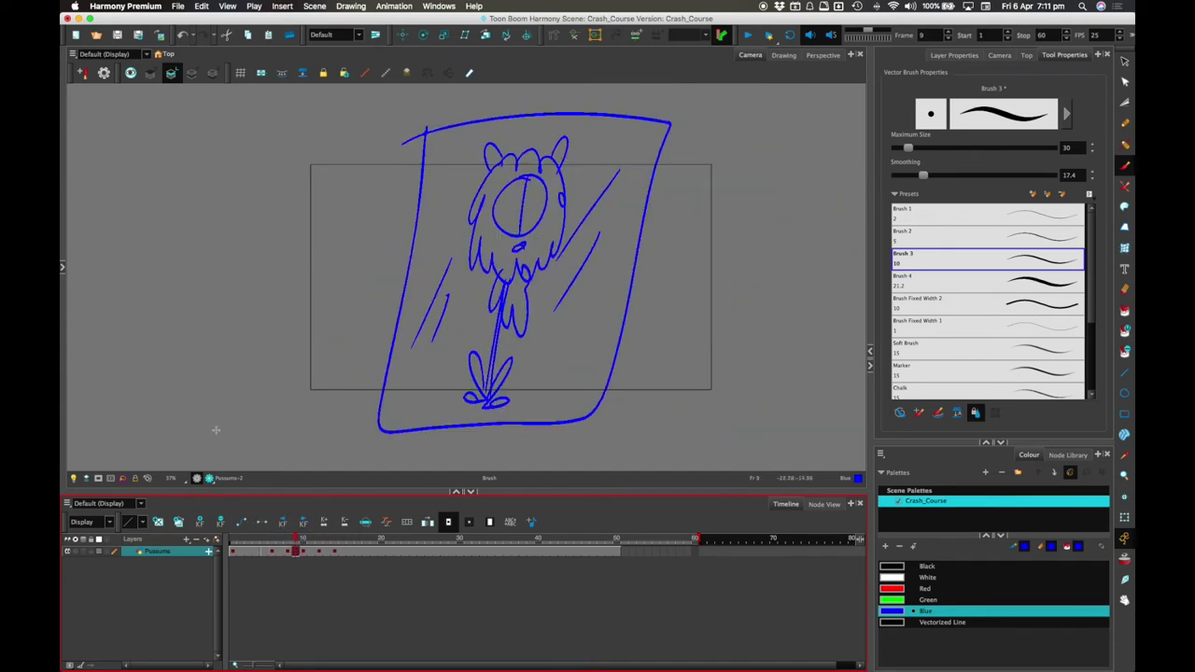
pyautogui.press('[')
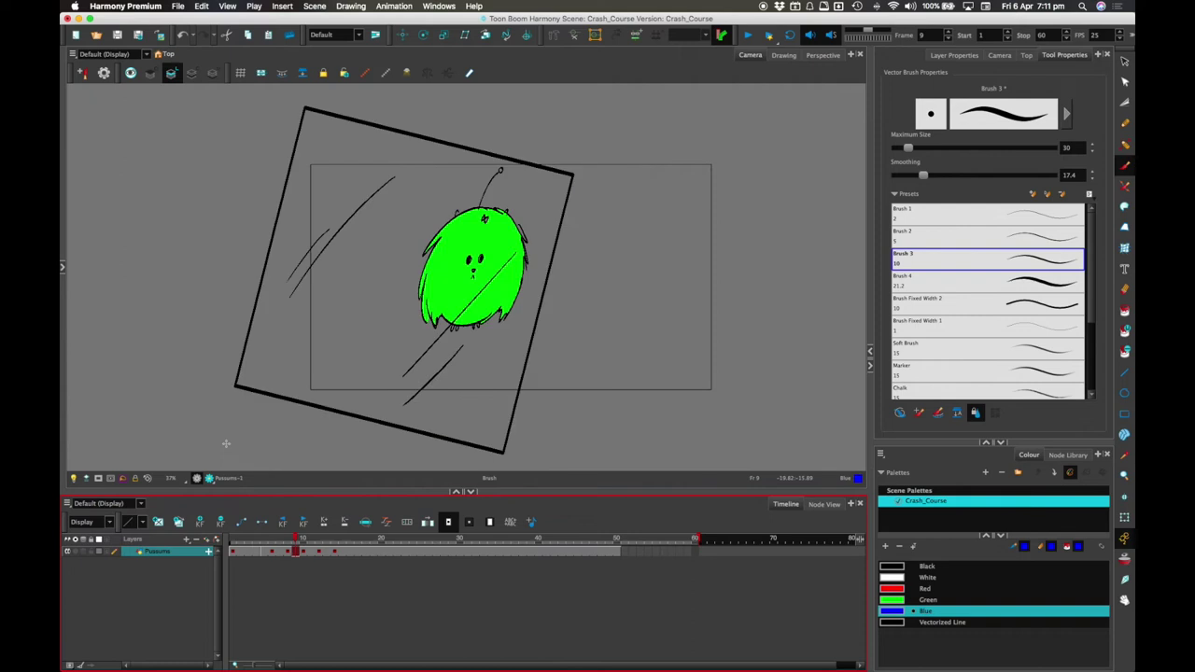
pyautogui.press(']')
pyautogui.press('[')
pyautogui.press(']')
pyautogui.press('[')
pyautogui.press(']')
pyautogui.click(284, 540)
pyautogui.moveTo(284, 539)
pyautogui.mouseDown()
pyautogui.moveTo(245, 542)
pyautogui.moveTo(348, 542)
pyautogui.moveTo(254, 541)
pyautogui.moveTo(303, 541)
pyautogui.mouseUp()
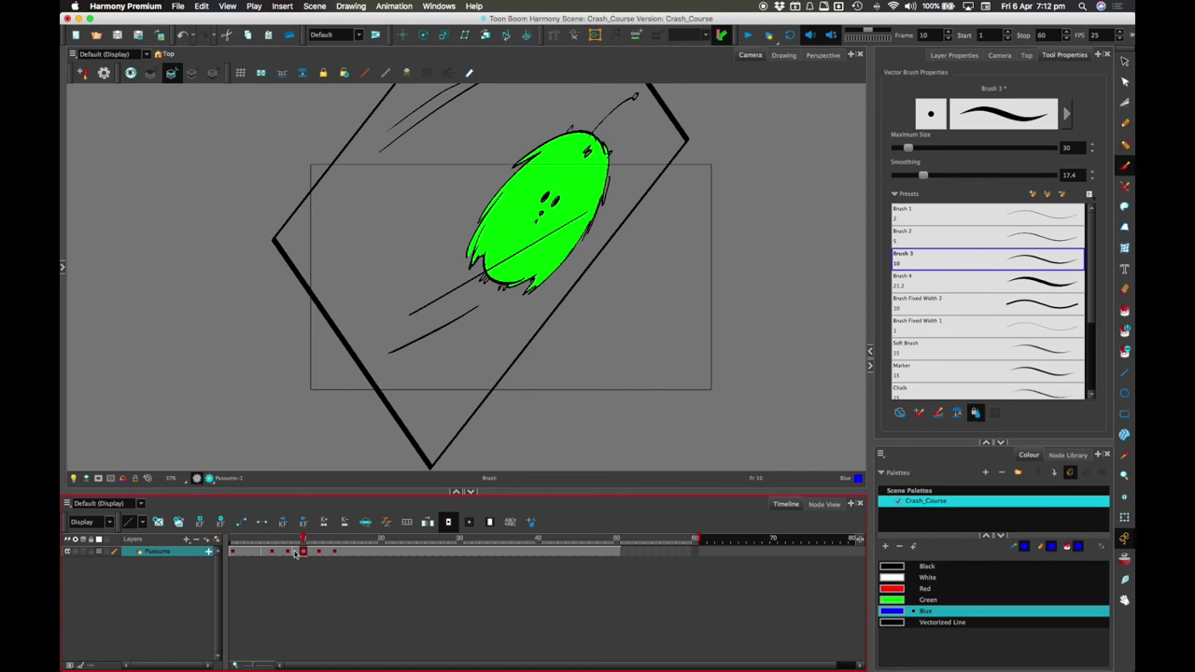
# Step: Show the character layer's drawing thumbnails in the timeline and enlarge the timeline's frame spacing
pyautogui.click(295, 552)
pyautogui.click(264, 553)
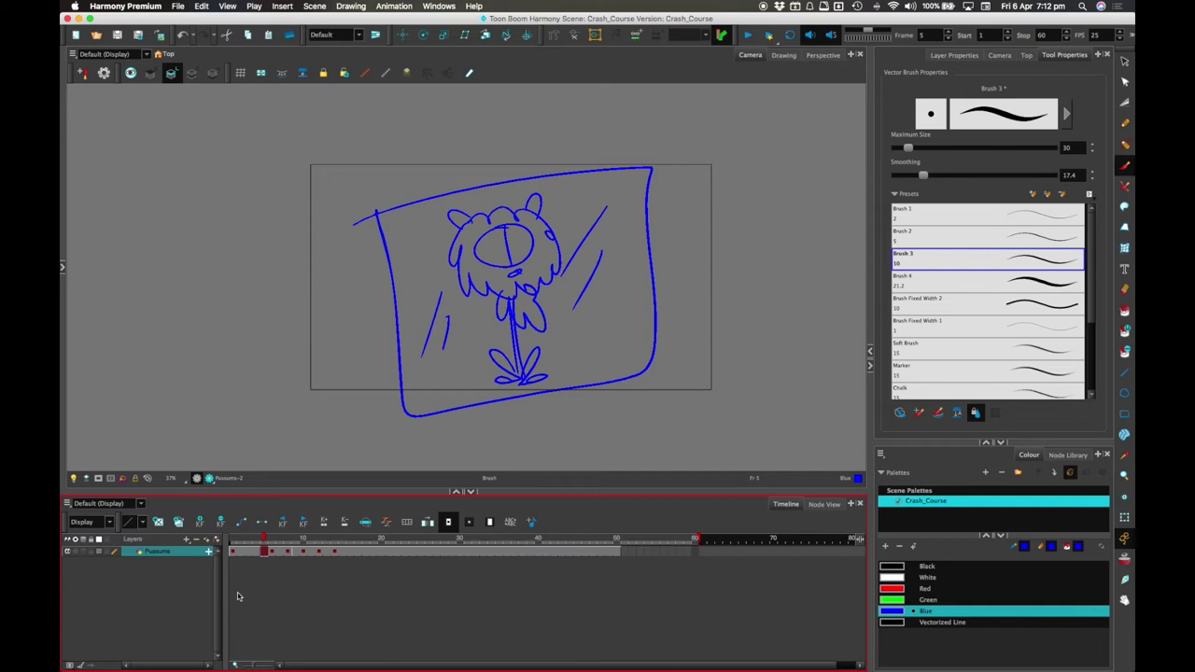
pyautogui.click(110, 553)
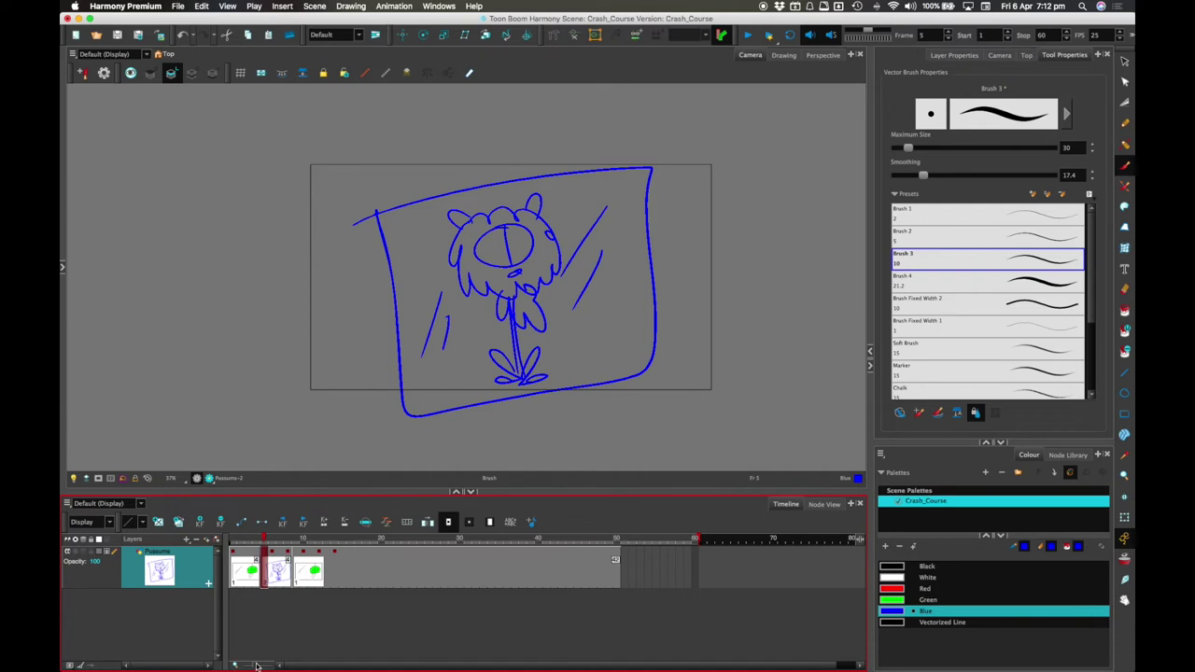
pyautogui.moveTo(255, 666); pyautogui.dragTo(259, 666)
pyautogui.moveTo(330, 666); pyautogui.dragTo(304, 666)
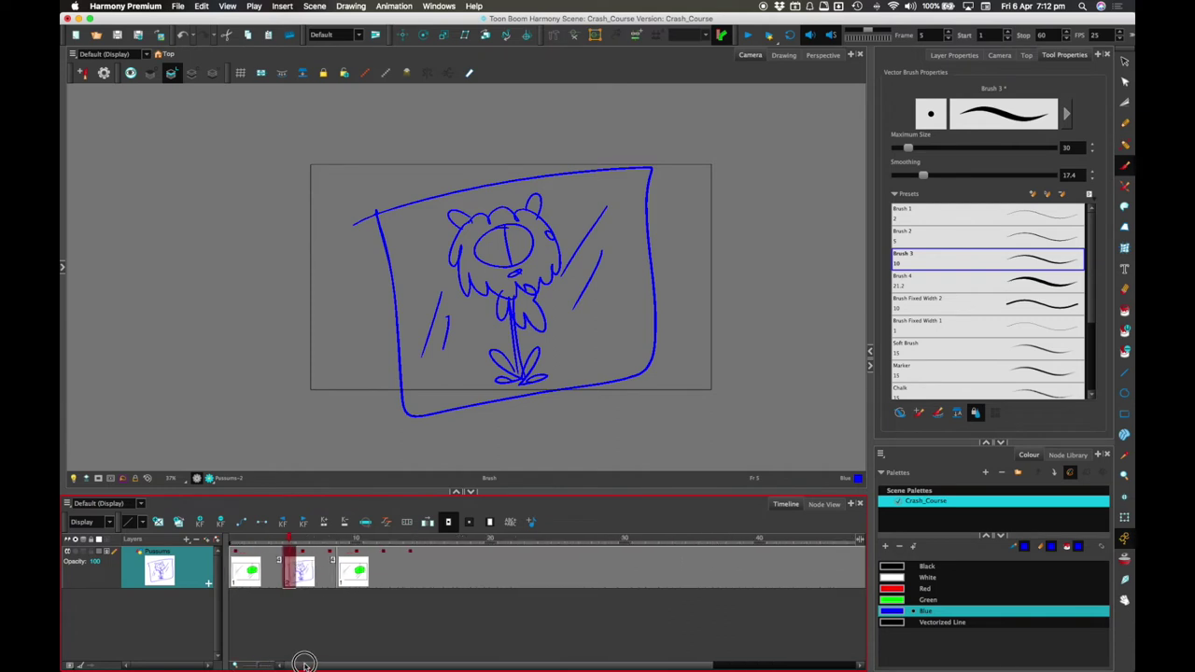
# Step: Examine which drawing is exposed at frames 4 to 9 against the layer's keyframes
pyautogui.click(278, 569)
pyautogui.moveTo(270, 537)
pyautogui.mouseDown()
pyautogui.moveTo(369, 542)
pyautogui.moveTo(301, 542)
pyautogui.moveTo(343, 541)
pyautogui.mouseUp()
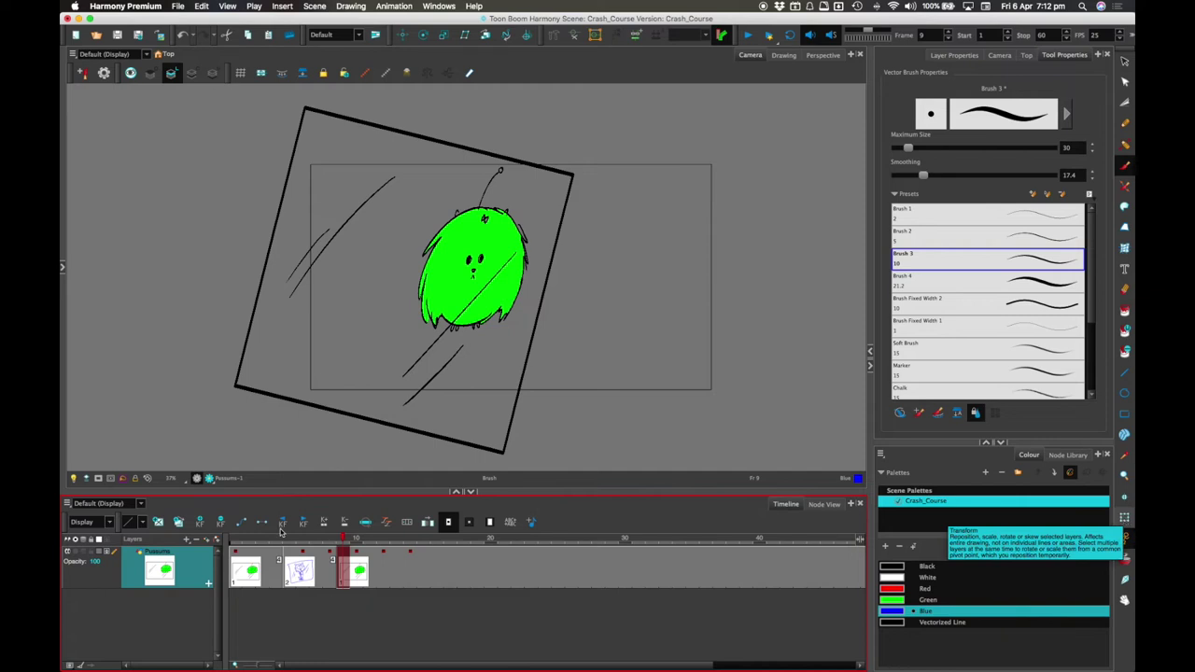
pyautogui.click(1124, 538)
pyautogui.click(334, 578)
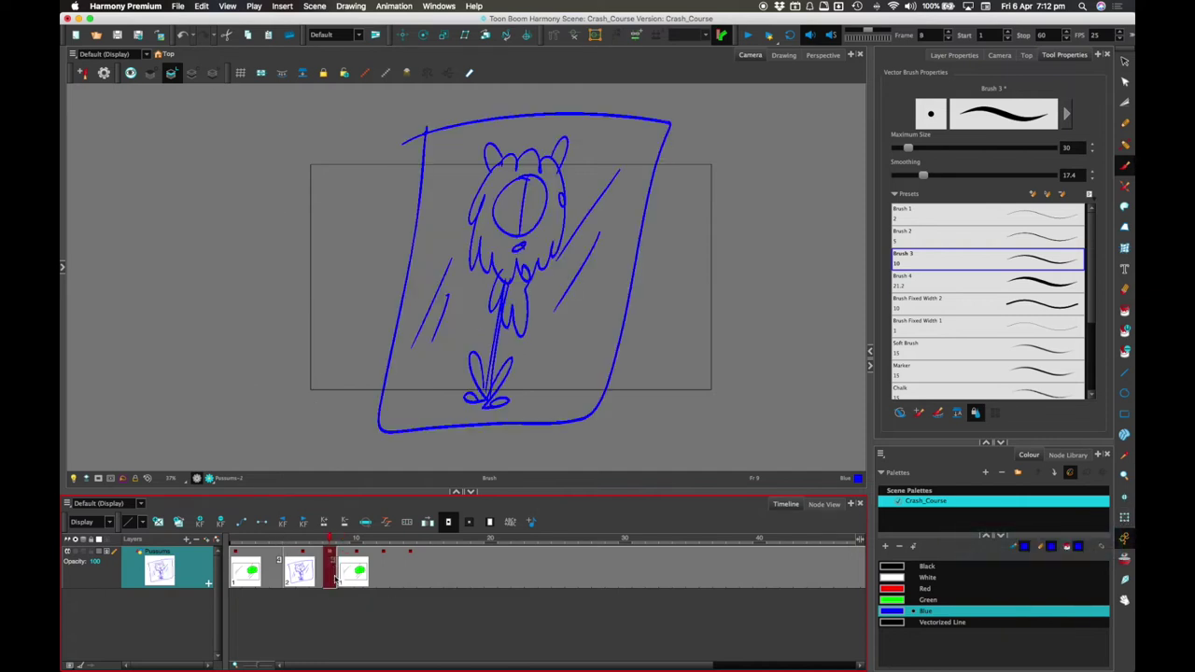
pyautogui.click(323, 561)
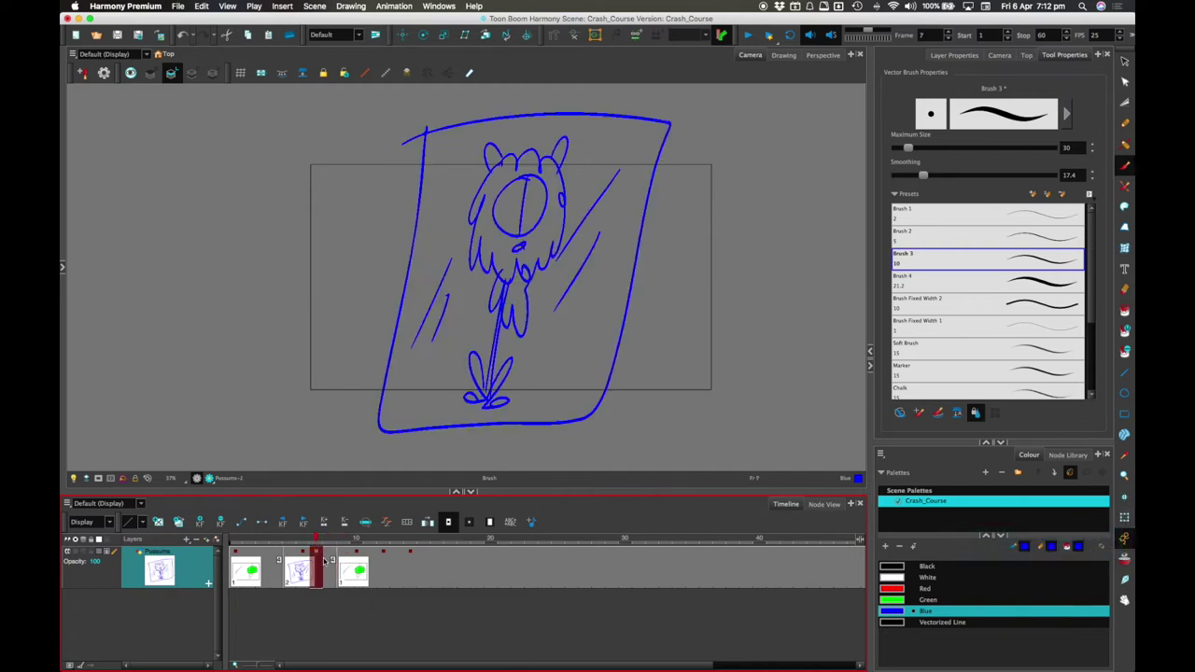
pyautogui.click(332, 561)
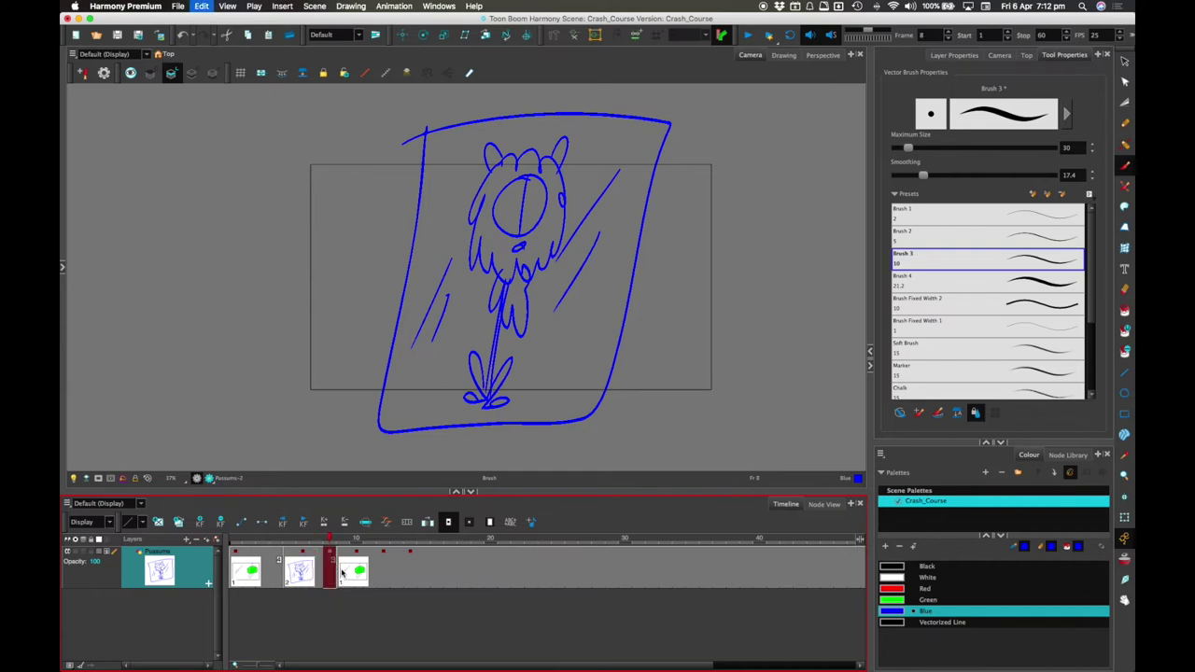
# Step: Try moving the frame 9 cell to frame 8 in the timeline, and undo the move
pyautogui.click(340, 573)
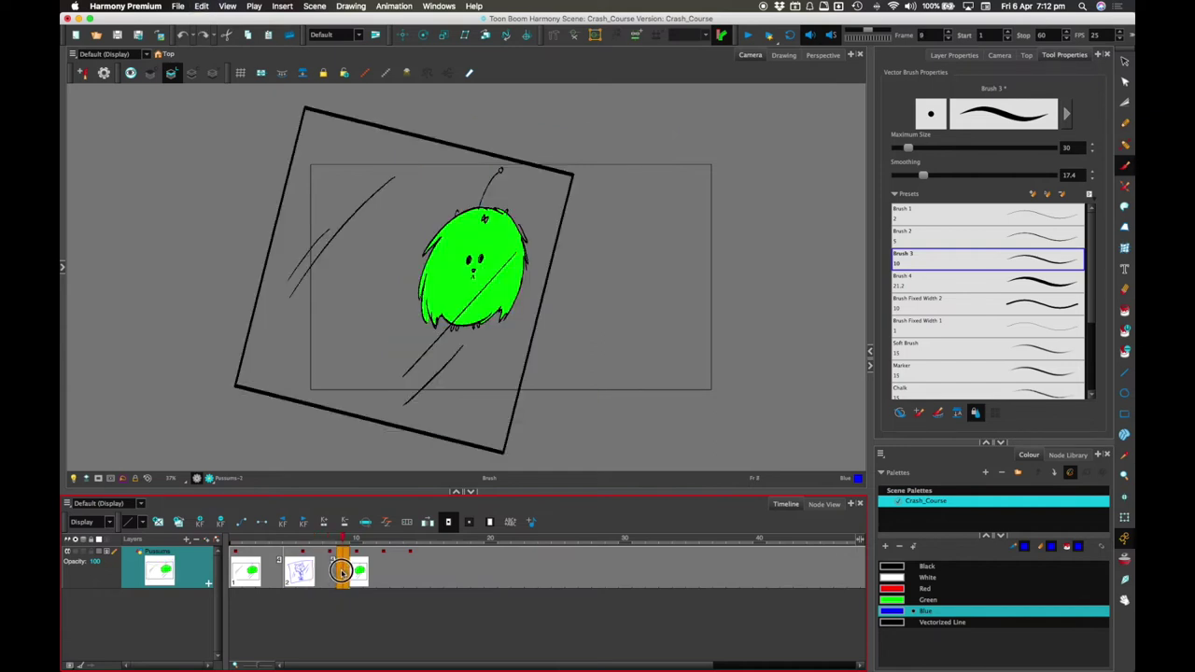
pyautogui.moveTo(344, 571); pyautogui.dragTo(330, 573)
pyautogui.press('super+z')
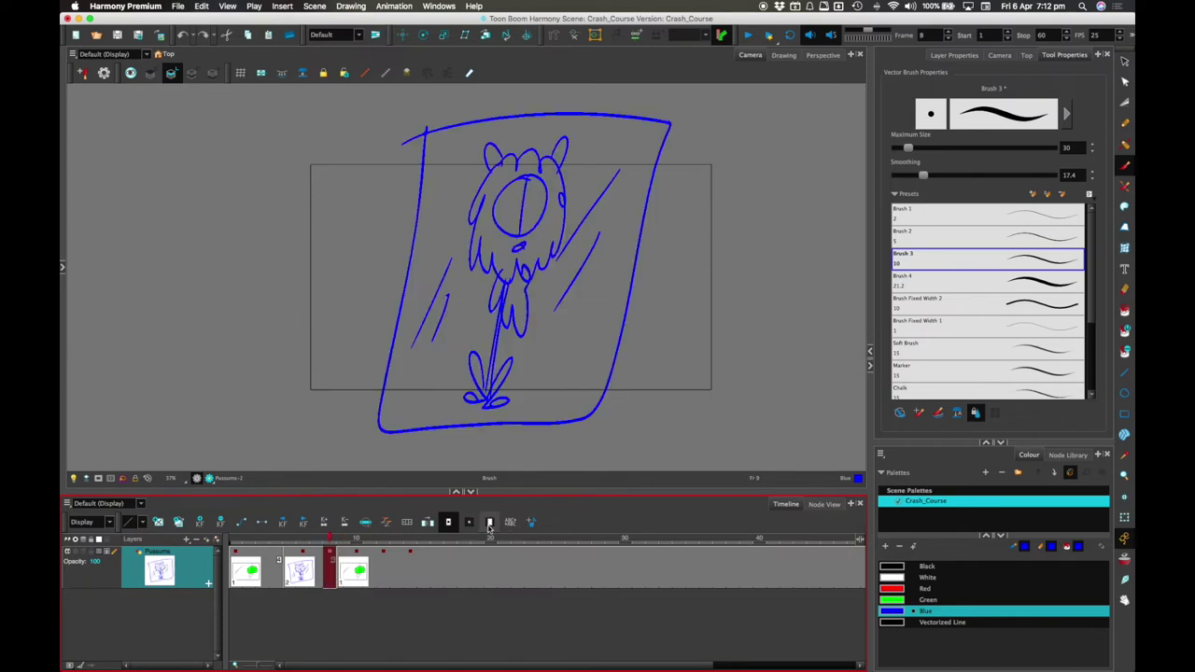
# Step: Select the frame 9 cell and set the timeline's paste mode to Exposures Only
pyautogui.click(344, 568)
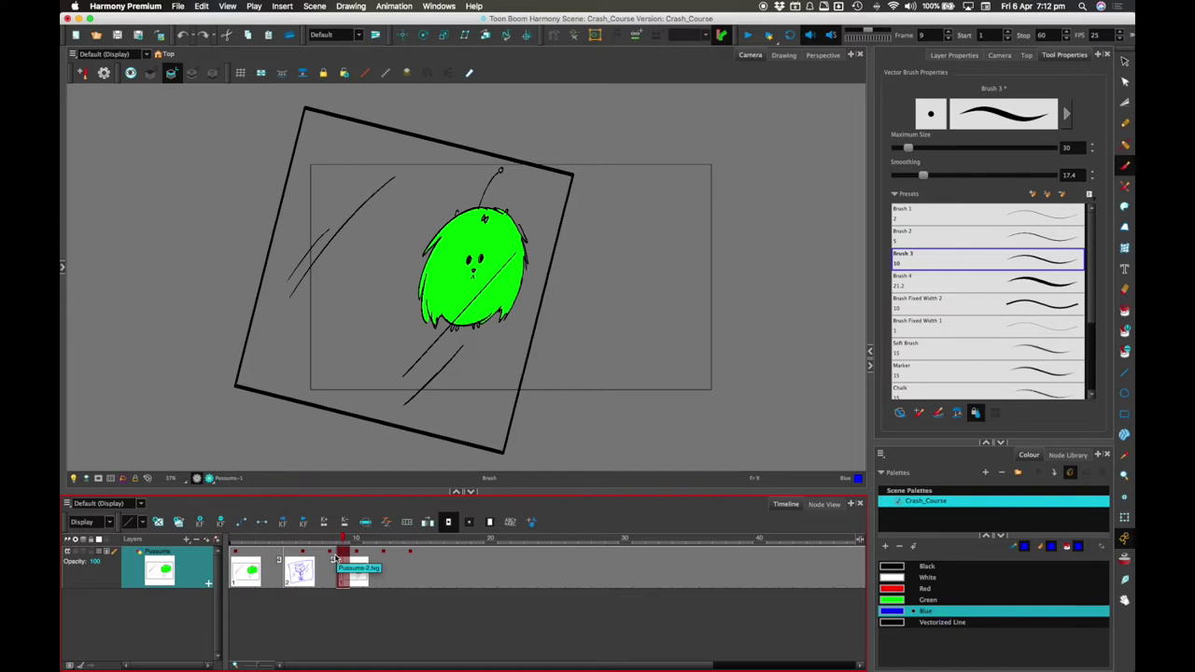
pyautogui.moveTo(463, 559); pyautogui.dragTo(346, 560)
pyautogui.click(348, 572)
pyautogui.click(490, 524)
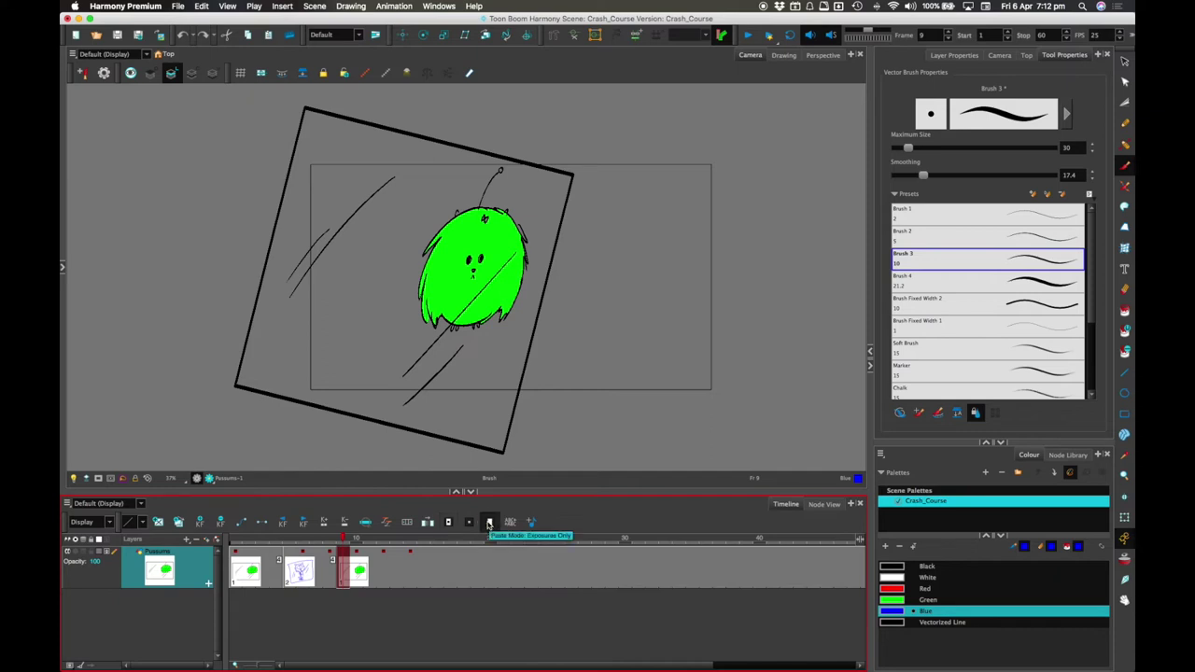
# Step: Try moving the green character's exposure start from frame 9 to frame 8, and return it to frame 9
pyautogui.moveTo(346, 570); pyautogui.dragTo(335, 573)
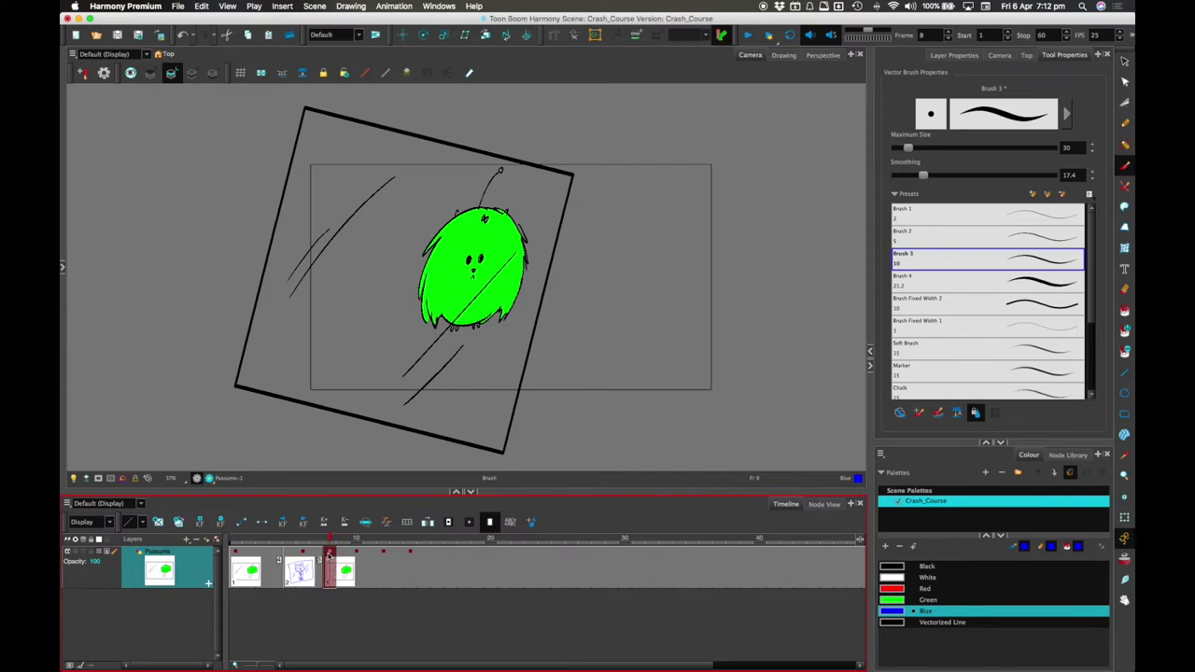
pyautogui.moveTo(328, 570)
pyautogui.mouseDown()
pyautogui.moveTo(343, 575)
pyautogui.moveTo(331, 580)
pyautogui.mouseUp()
pyautogui.moveTo(341, 576)
pyautogui.mouseDown()
pyautogui.moveTo(371, 579)
pyautogui.moveTo(335, 582)
pyautogui.moveTo(343, 574)
pyautogui.mouseUp()
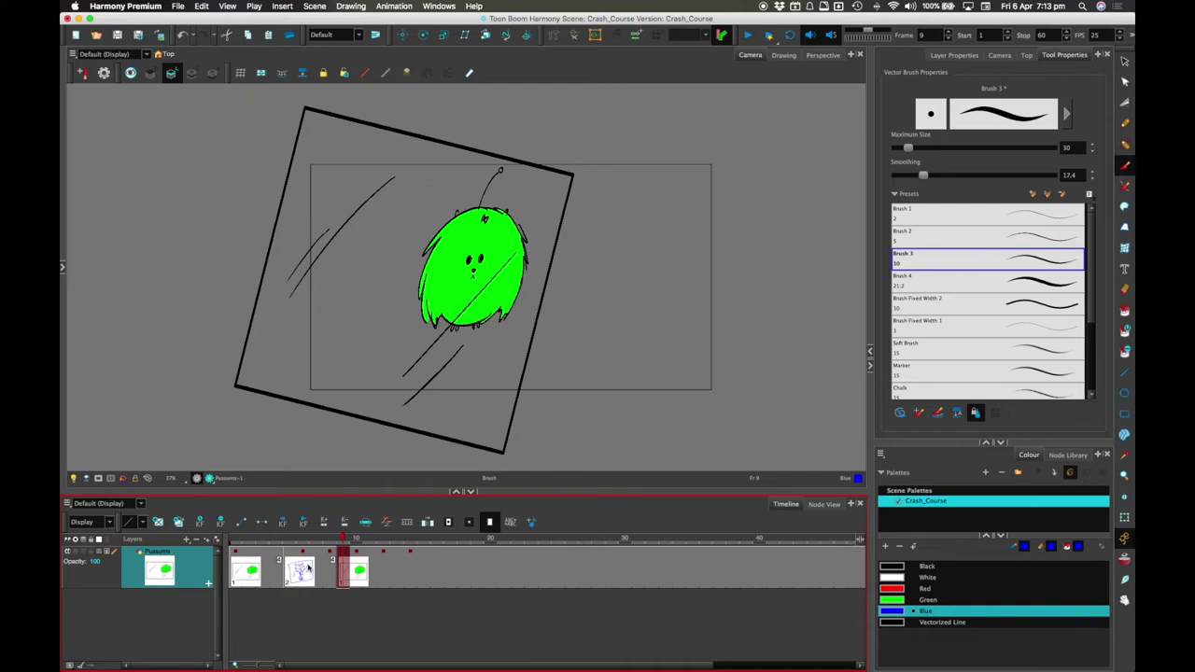
# Step: Try removing the flower drawing's exposure starting at frame 5, and undo the removal
pyautogui.click(278, 566)
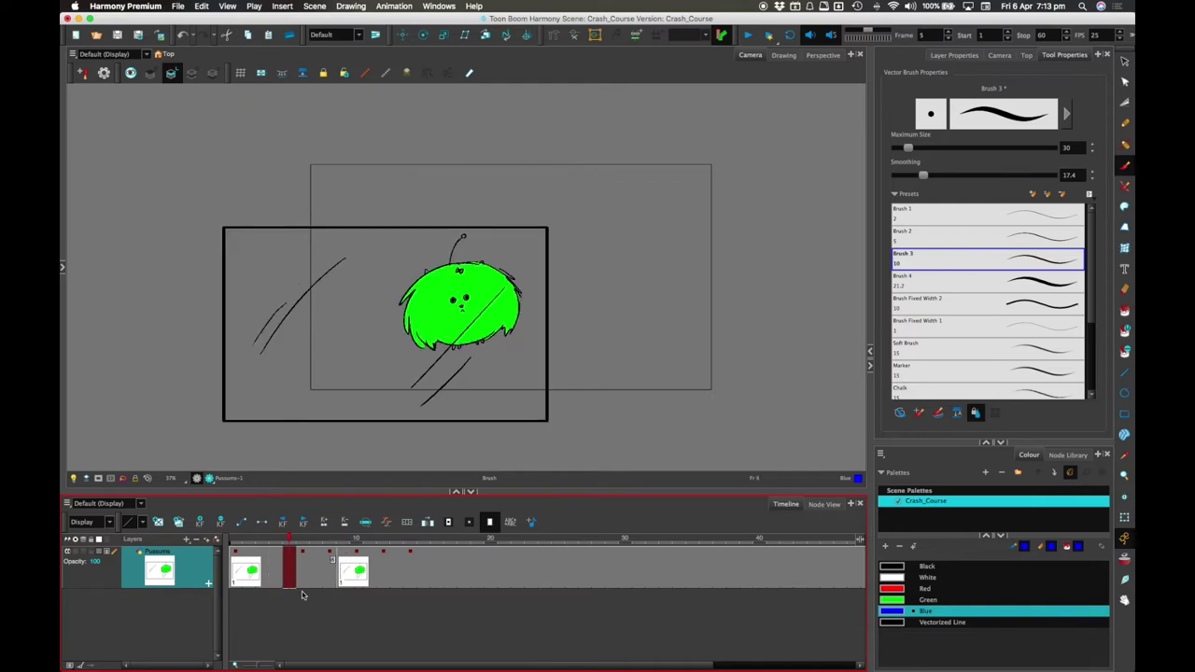
pyautogui.click(305, 595)
pyautogui.press('super+z')
pyautogui.click(276, 584)
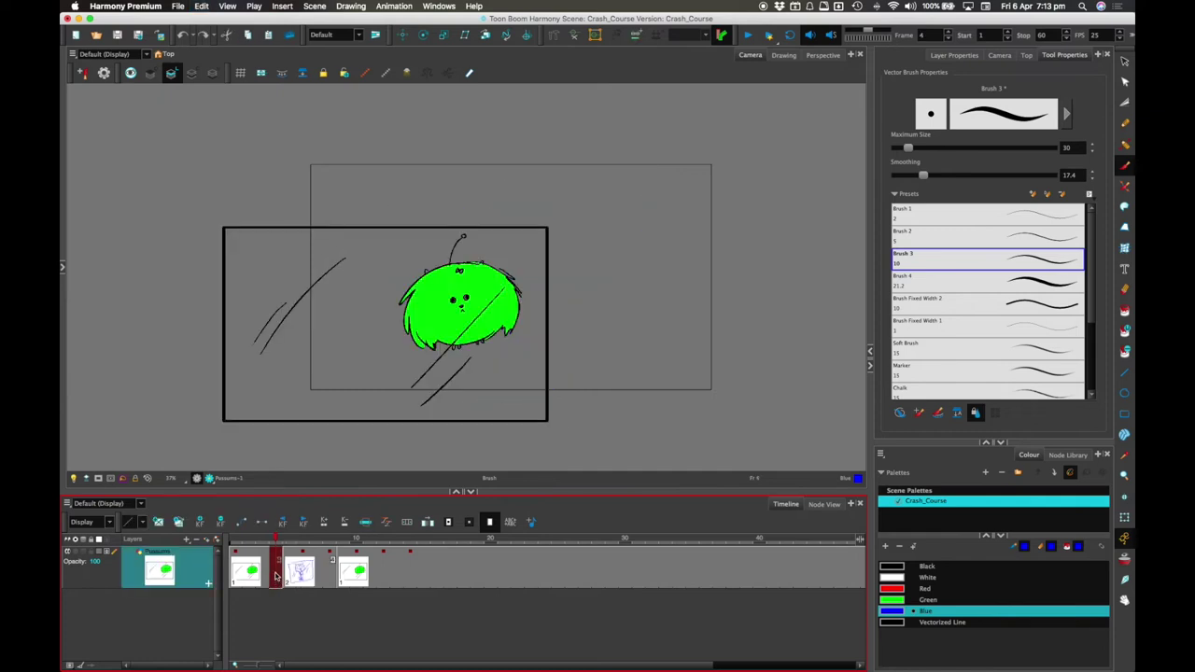
pyautogui.click(292, 572)
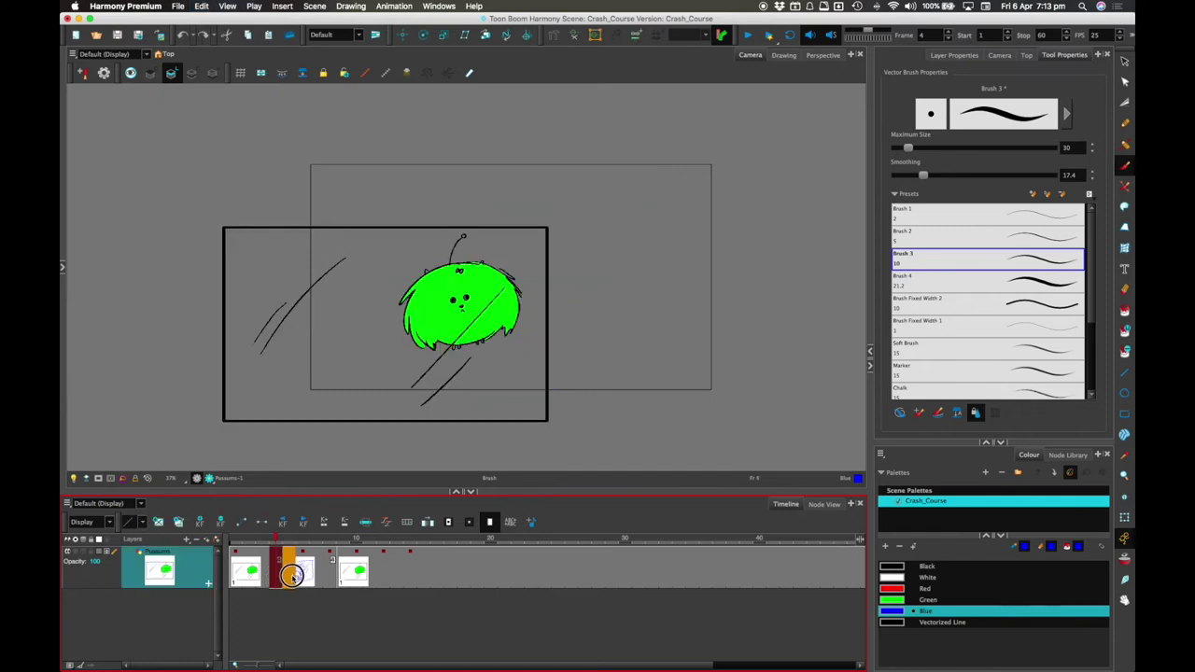
pyautogui.press('Delete')
pyautogui.hotkey('ctrl', 'z')
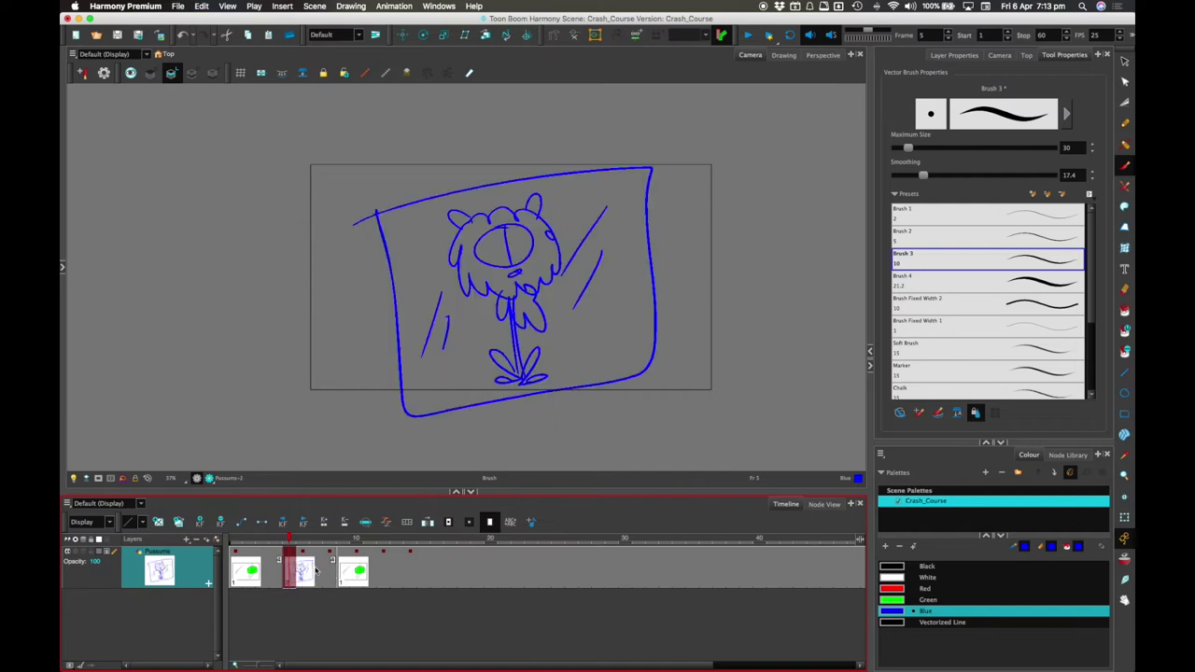
# Step: Try shifting the flower drawing's start from frame 5 to frame 6, and return it to frame 5
pyautogui.press(',')
pyautogui.click(303, 576)
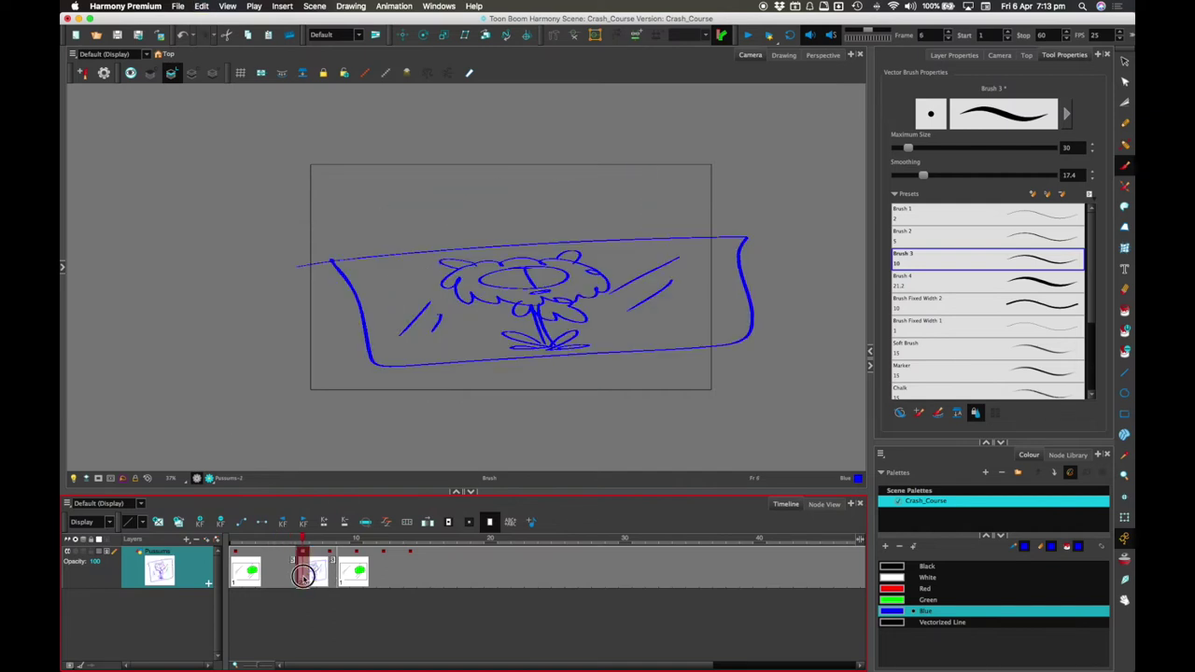
pyautogui.click(290, 578)
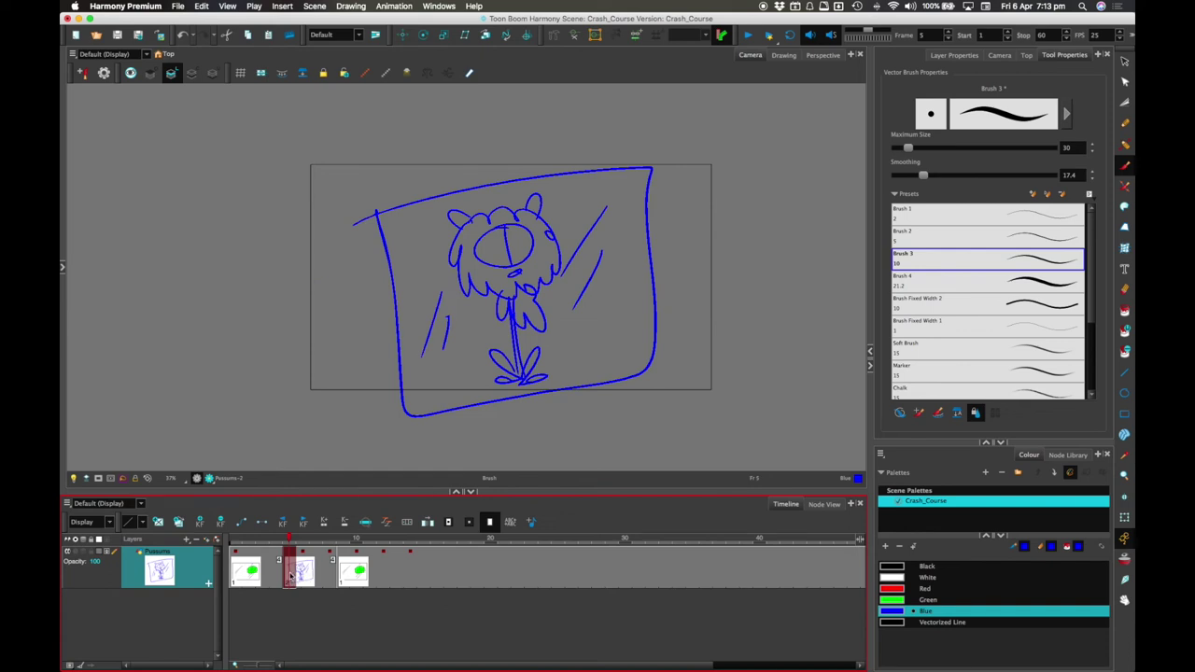
pyautogui.click(303, 577)
pyautogui.click(291, 578)
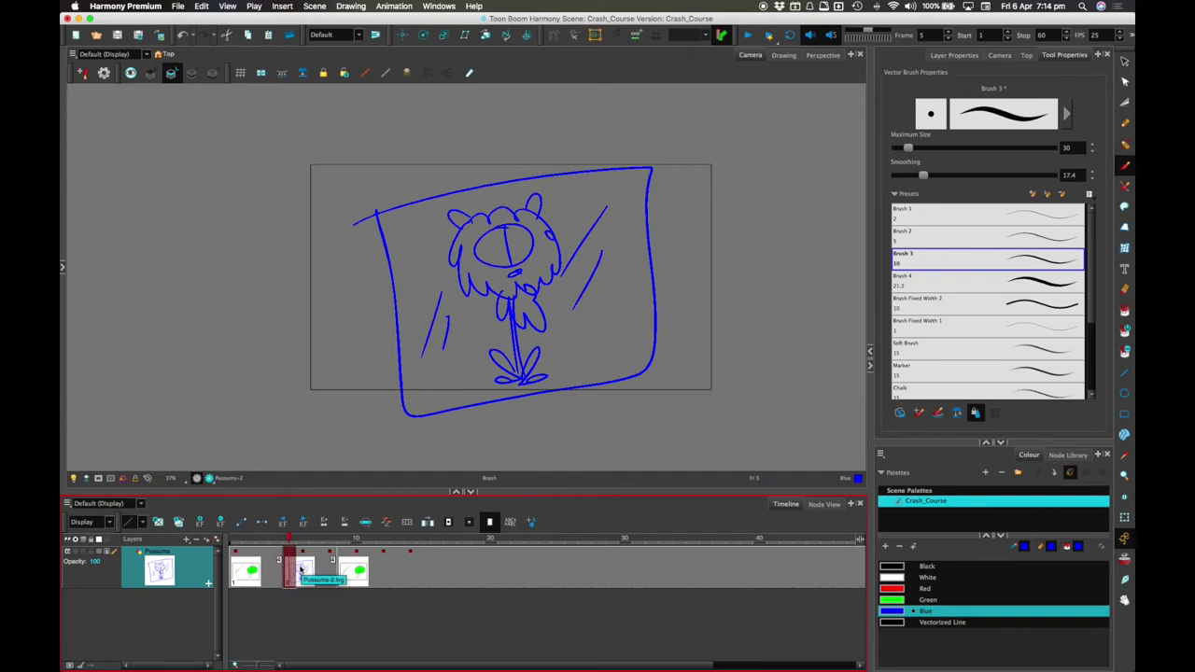
# Step: Collapse the Pussums layer's drawing thumbnails and scrub through the jump from frame 1 to frame 15
pyautogui.moveTo(289, 538); pyautogui.dragTo(228, 536)
pyautogui.press('Return')
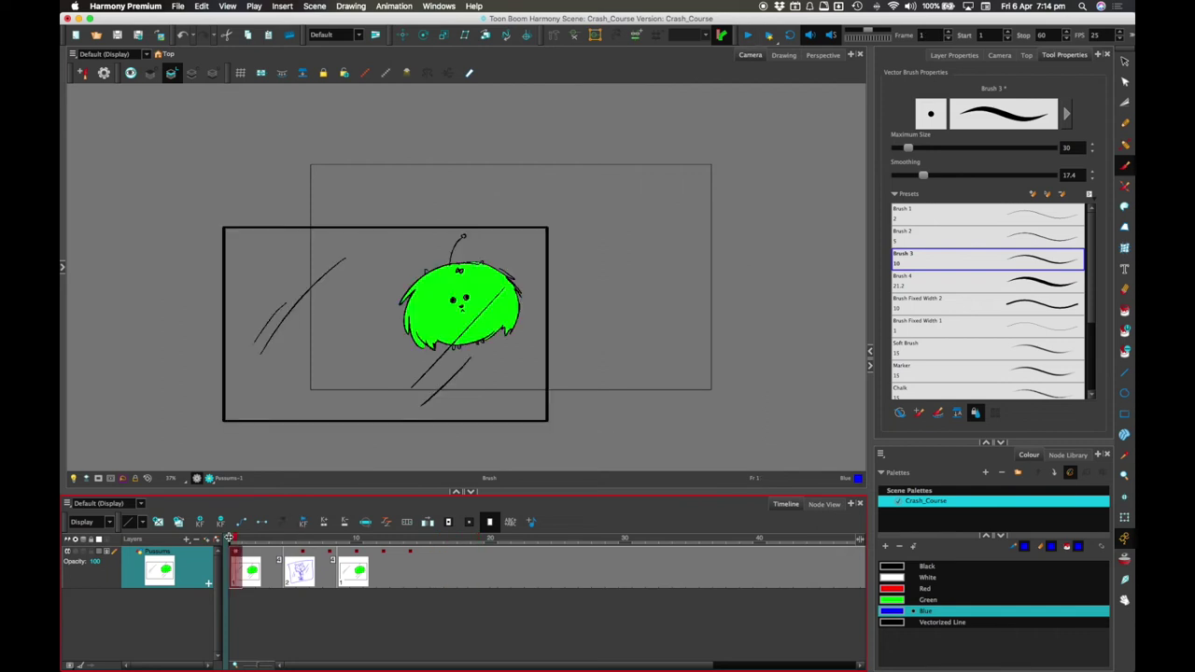
pyautogui.click(108, 553)
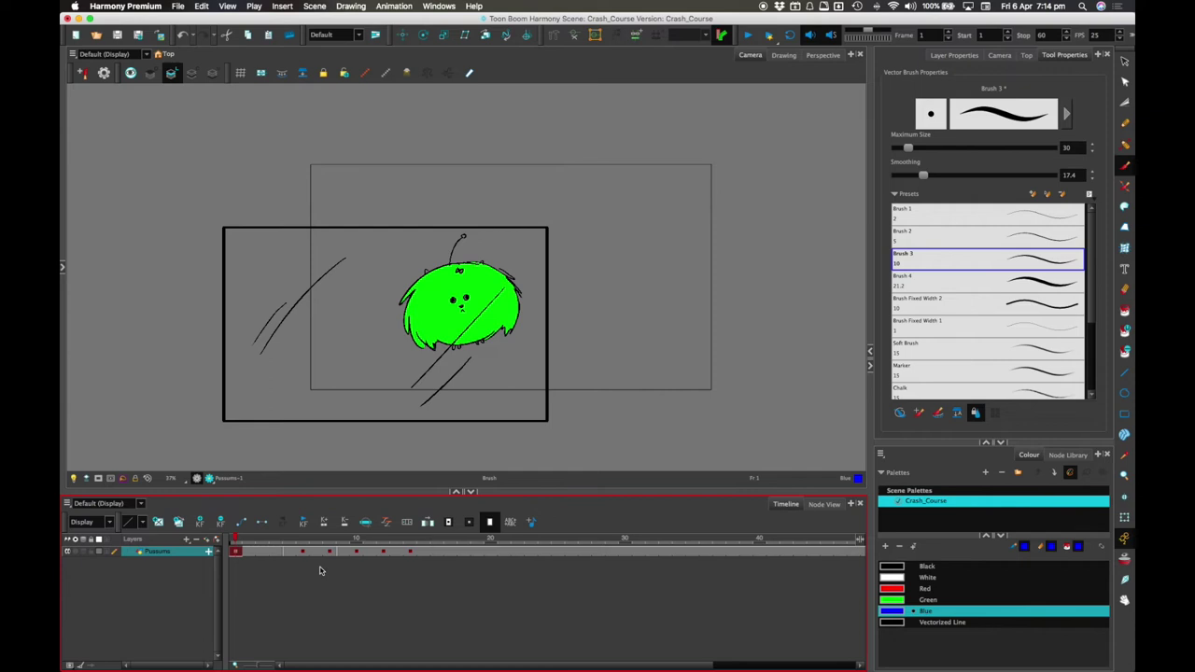
pyautogui.moveTo(262, 664); pyautogui.dragTo(252, 664)
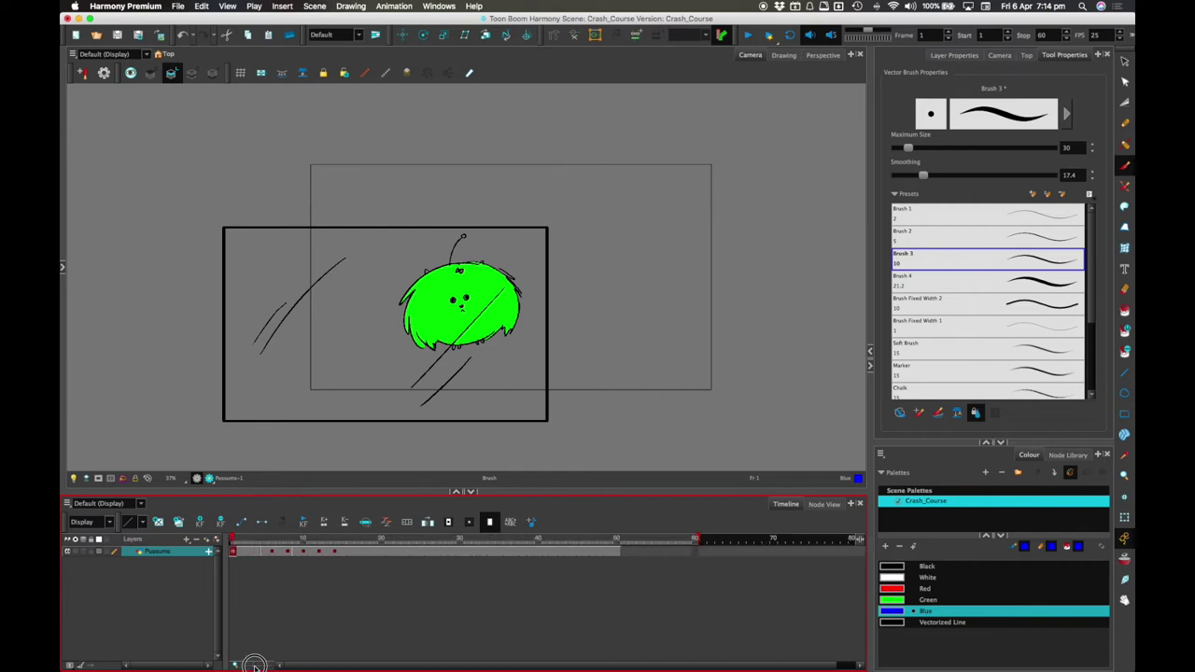
pyautogui.moveTo(245, 541); pyautogui.dragTo(342, 539)
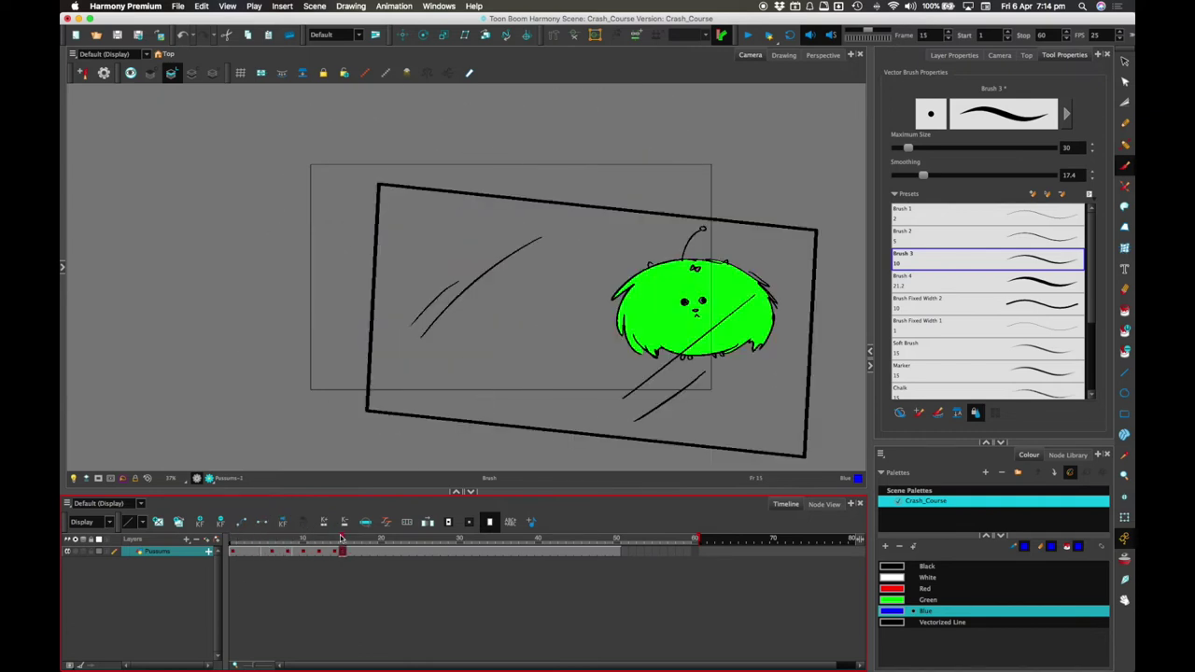
pyautogui.moveTo(340, 539)
pyautogui.mouseDown()
pyautogui.moveTo(232, 539)
pyautogui.moveTo(341, 538)
pyautogui.mouseUp()
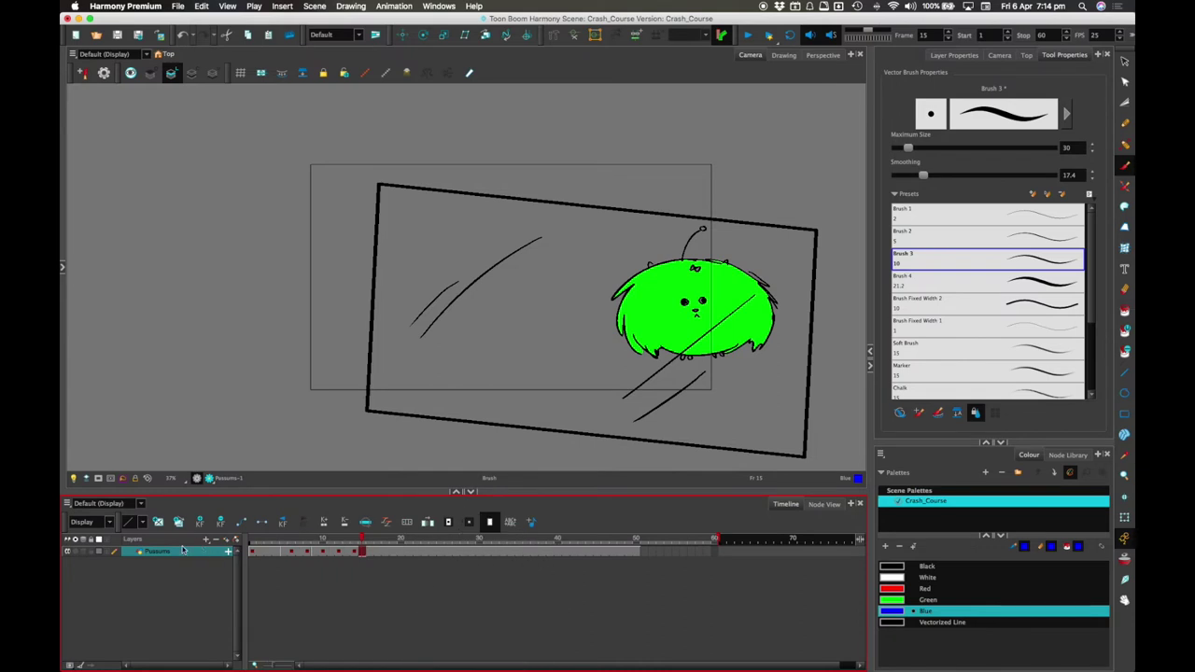
# Step: Toggle the visibility of the Pussums layer a few times and leave the layer hidden
pyautogui.click(67, 551)
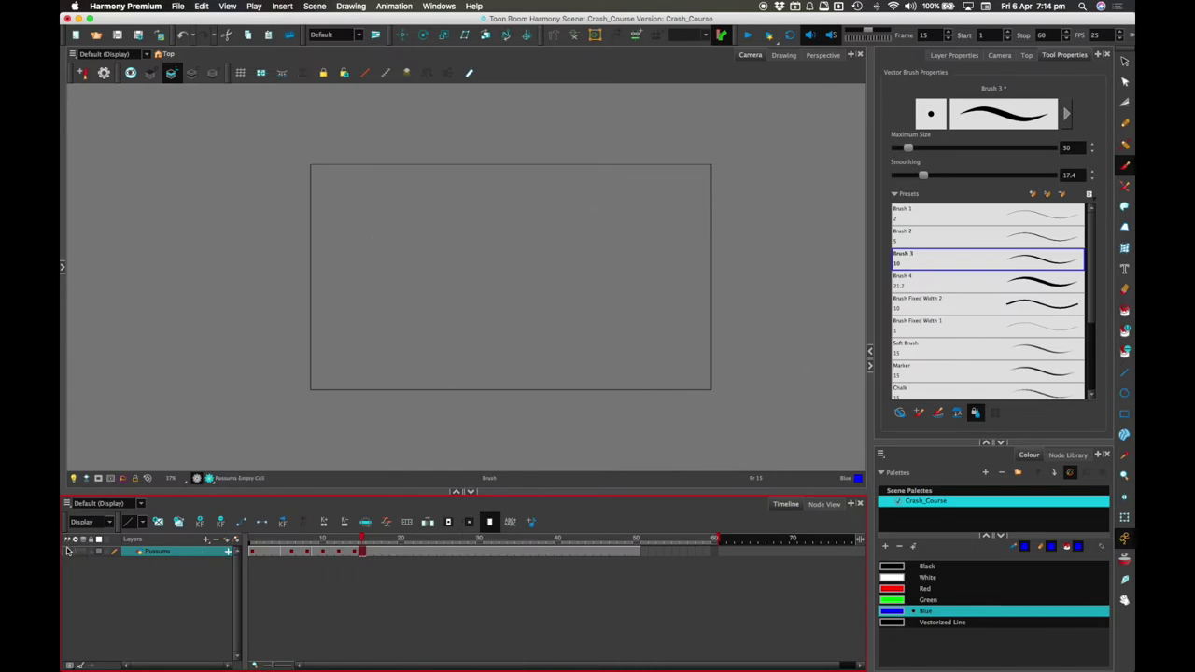
pyautogui.click(67, 551)
pyautogui.click(69, 552)
pyautogui.click(68, 552)
pyautogui.click(68, 551)
# Step: Add a new vector drawing layer named Lil_French_Dawg
pyautogui.click(207, 539)
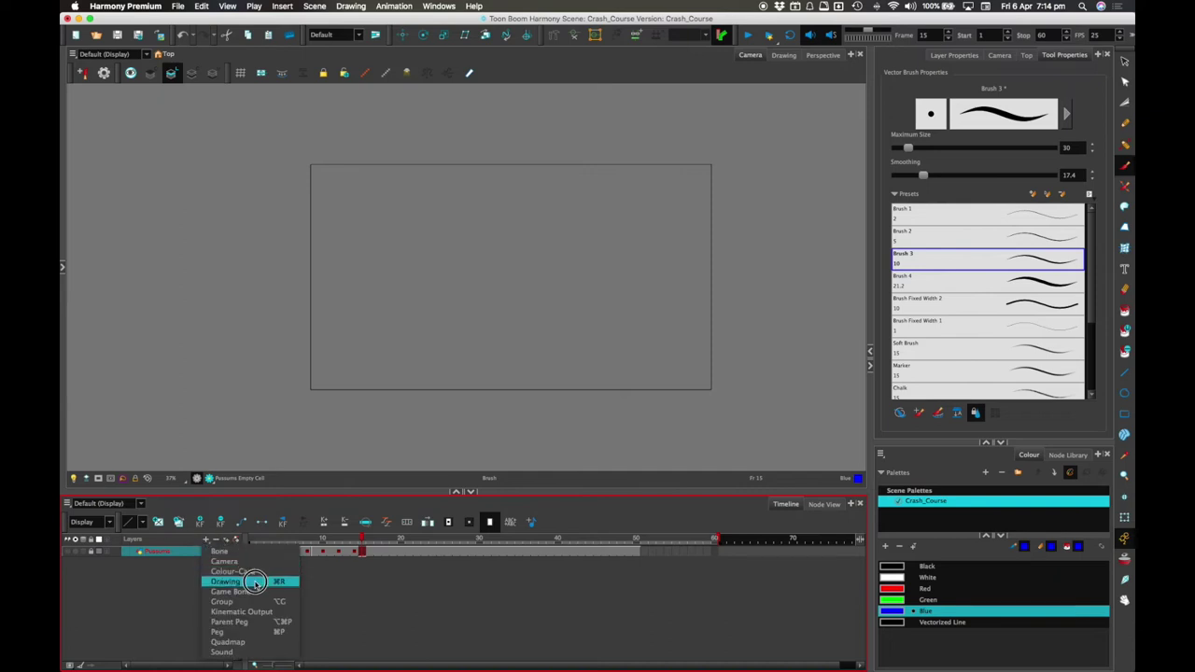
pyautogui.click(255, 582)
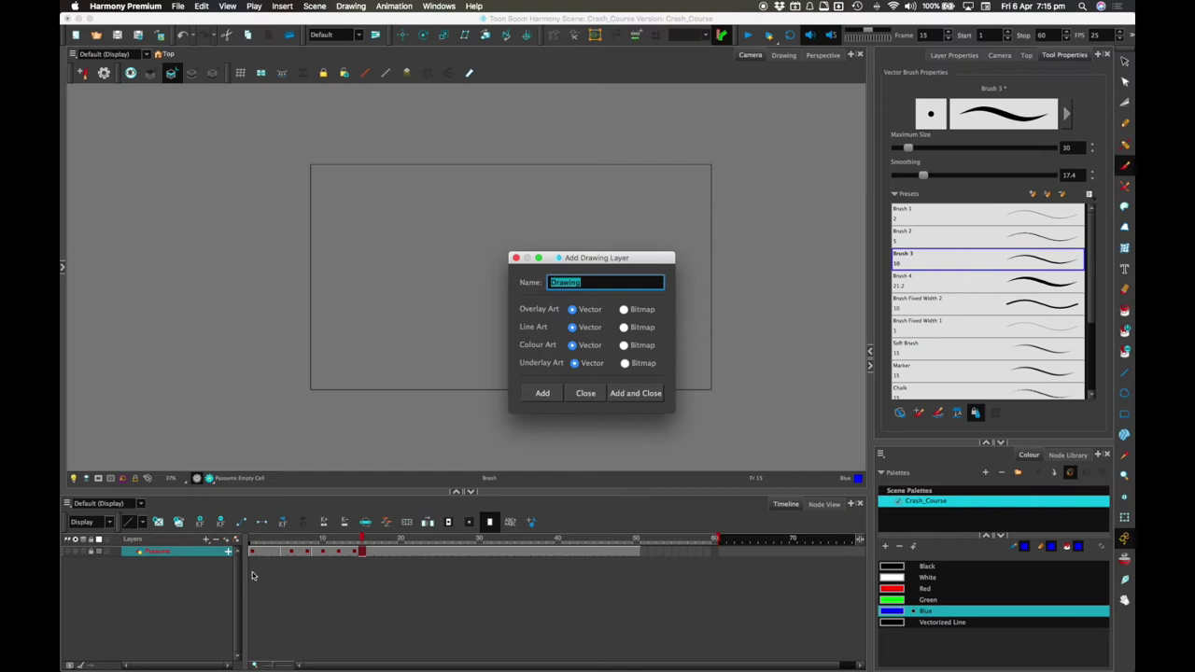
pyautogui.write('Lil_Fre')
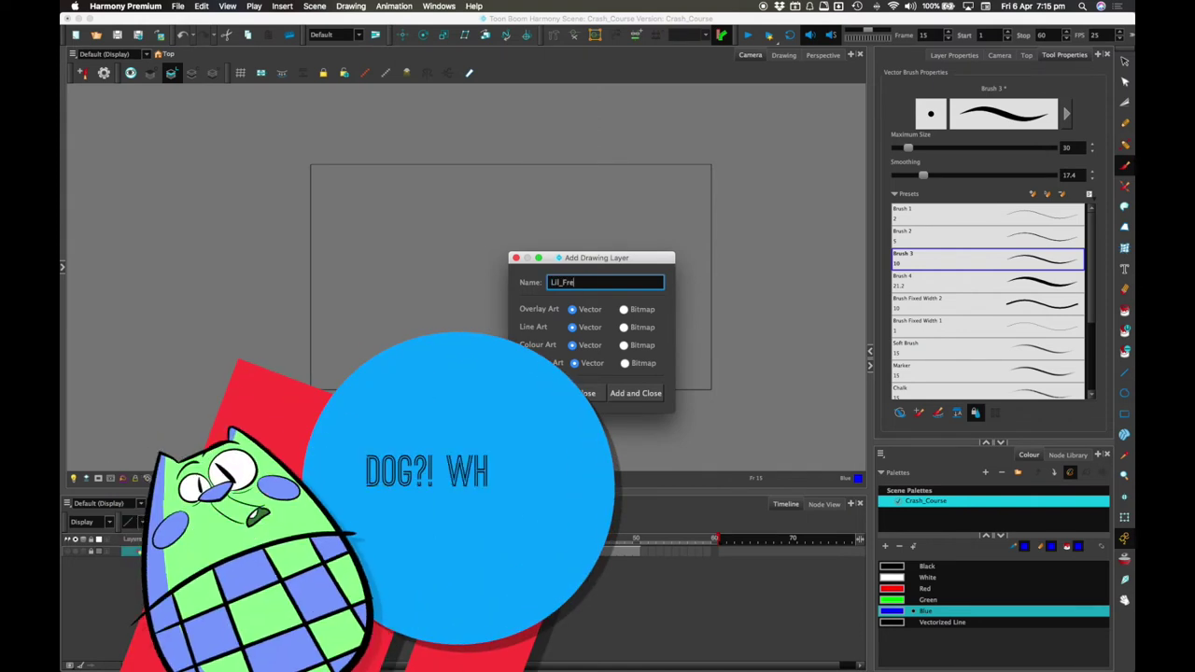
pyautogui.write('nch')
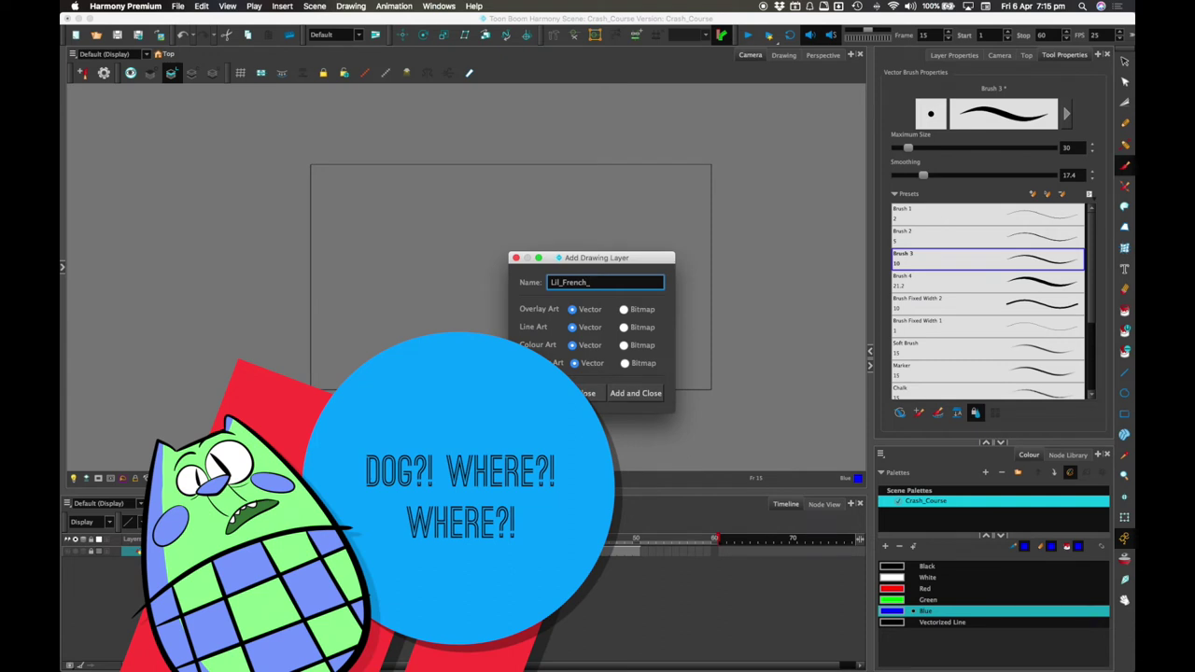
pyautogui.write('_Dawg')
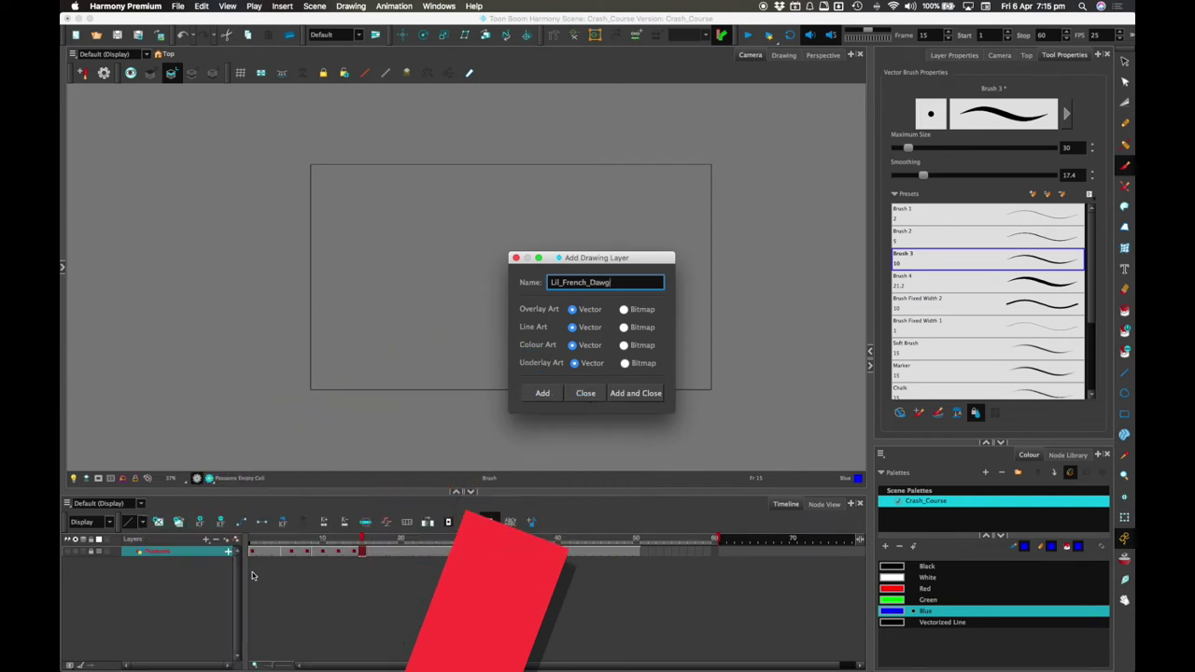
pyautogui.click(637, 392)
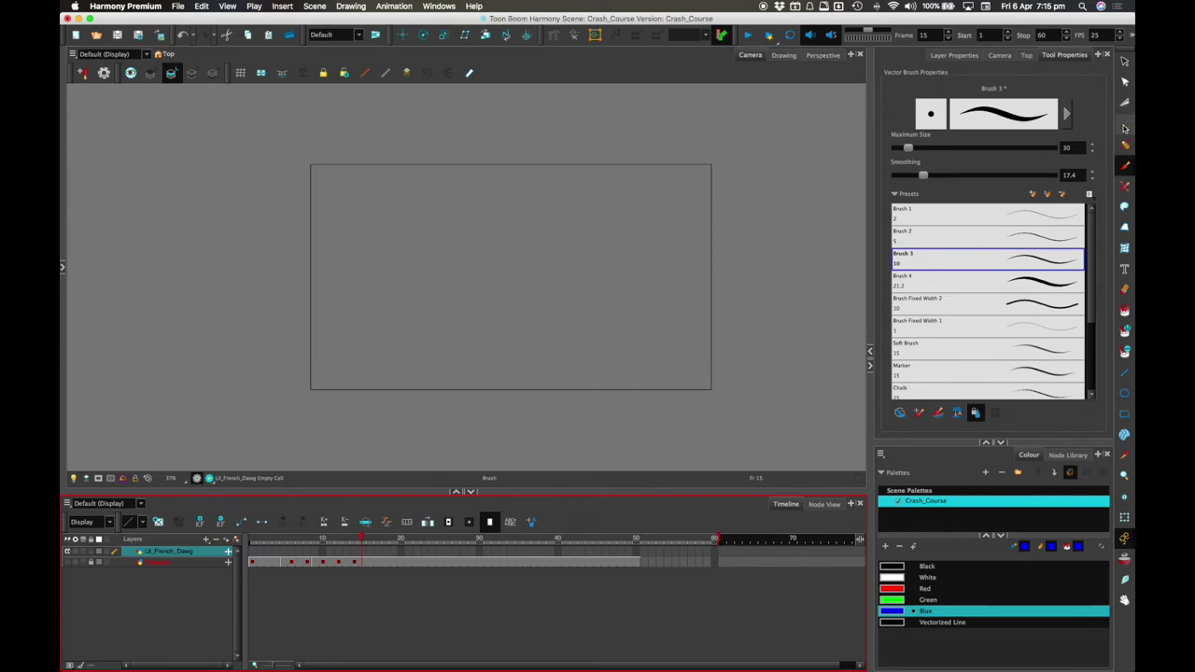
# Step: Draw a dog's head, beret and body outline in black with the Pencil tool at frame 15 of the Lil_French_Dawg layer
pyautogui.click(1125, 125)
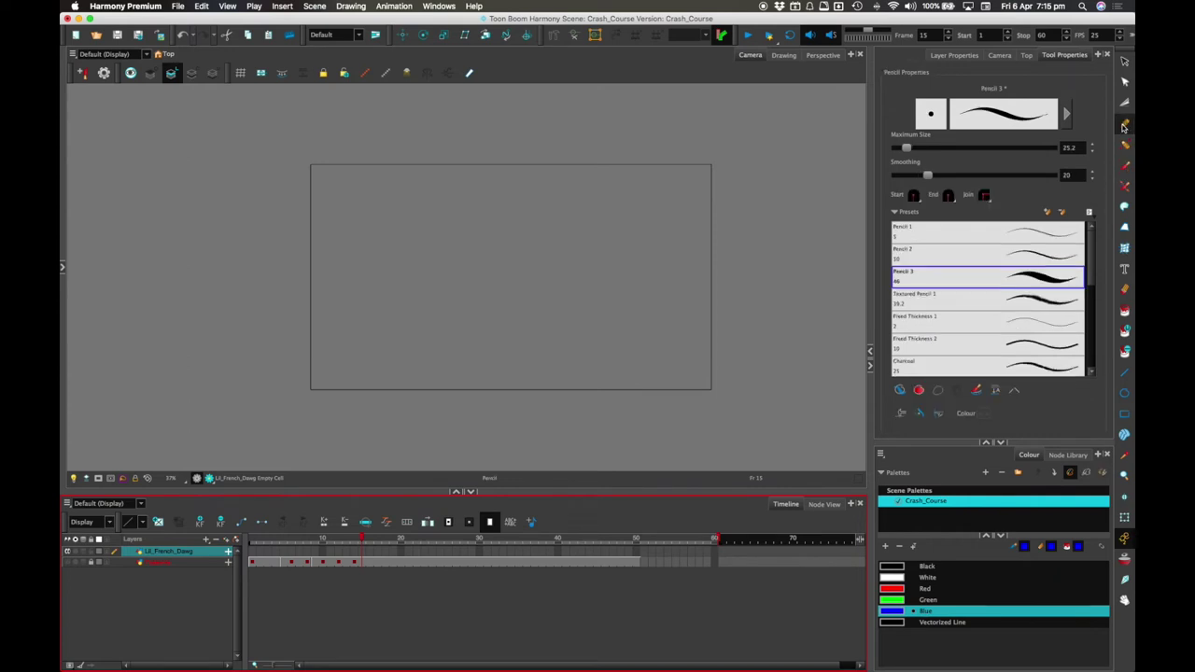
pyautogui.click(897, 610)
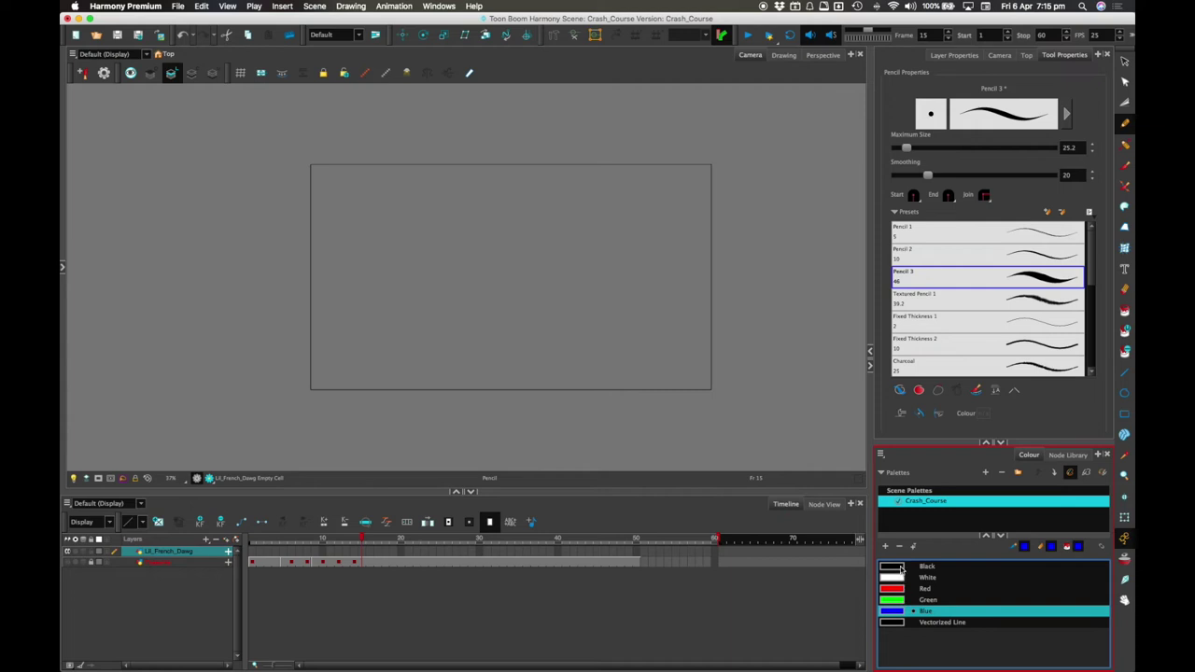
pyautogui.click(900, 566)
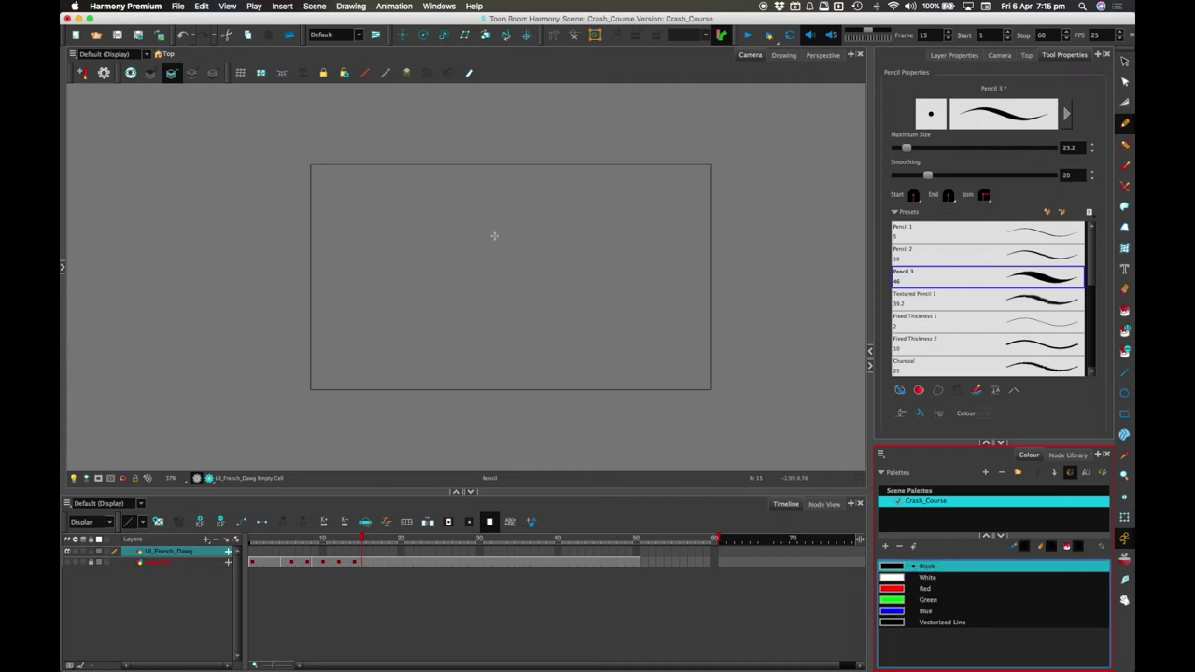
pyautogui.moveTo(497, 241)
pyautogui.mouseDown()
pyautogui.moveTo(441, 242)
pyautogui.moveTo(442, 260)
pyautogui.moveTo(496, 289)
pyautogui.mouseUp()
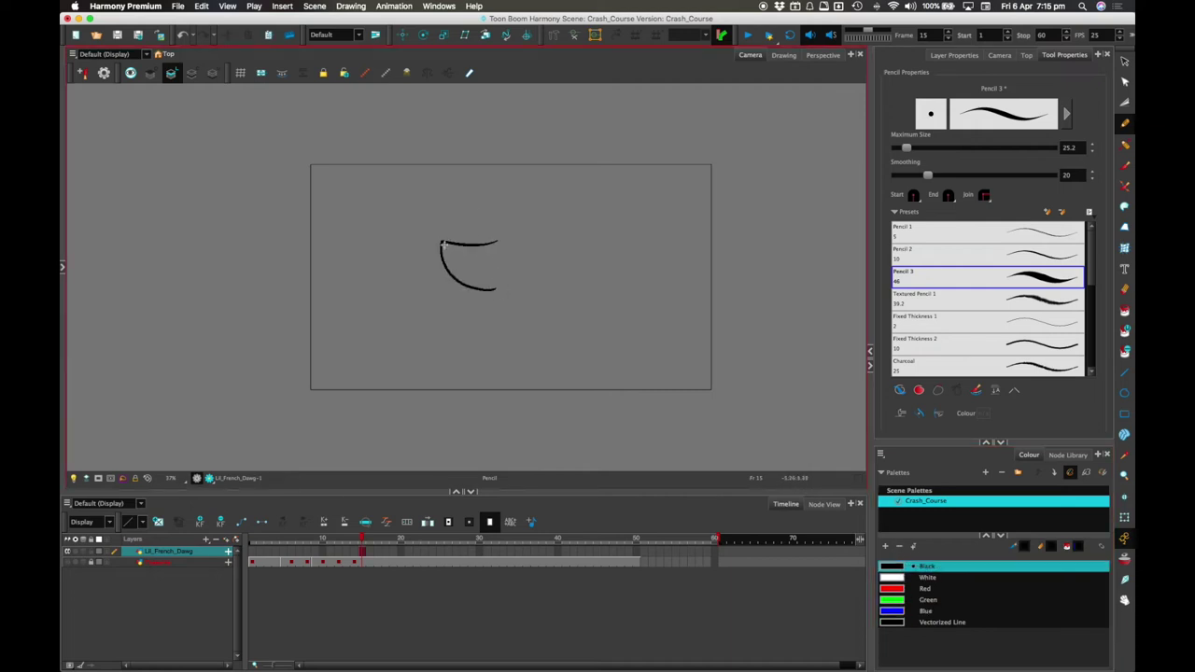
pyautogui.moveTo(503, 242)
pyautogui.mouseDown()
pyautogui.moveTo(539, 229)
pyautogui.moveTo(534, 252)
pyautogui.moveTo(548, 233)
pyautogui.moveTo(521, 224)
pyautogui.moveTo(539, 228)
pyautogui.moveTo(542, 217)
pyautogui.mouseUp()
pyautogui.moveTo(470, 271)
pyautogui.mouseDown()
pyautogui.moveTo(487, 270)
pyautogui.moveTo(499, 305)
pyautogui.moveTo(540, 338)
pyautogui.moveTo(547, 263)
pyautogui.mouseUp()
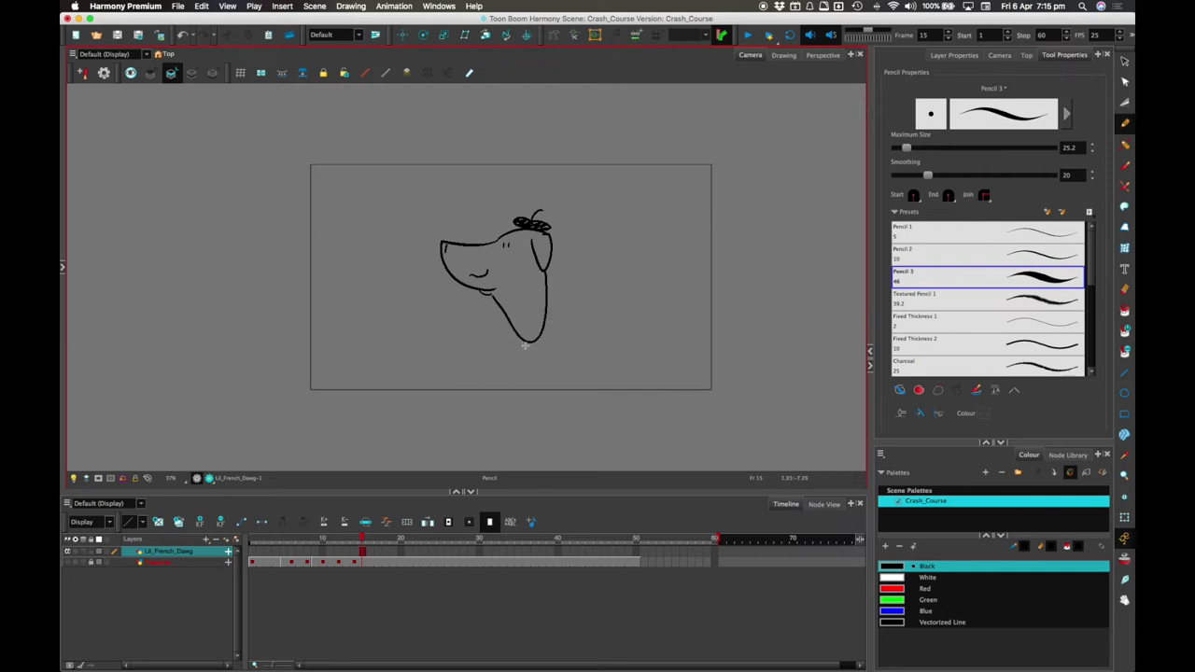
# Step: Add small legs, shirt stripes, a snout detail and a curved tail to the dog drawing
pyautogui.moveTo(528, 342)
pyautogui.mouseDown()
pyautogui.moveTo(526, 355)
pyautogui.moveTo(538, 351)
pyautogui.moveTo(543, 321)
pyautogui.mouseUp()
pyautogui.moveTo(515, 337); pyautogui.dragTo(549, 326)
pyautogui.moveTo(454, 268); pyautogui.dragTo(466, 276)
pyautogui.moveTo(540, 338); pyautogui.dragTo(560, 317)
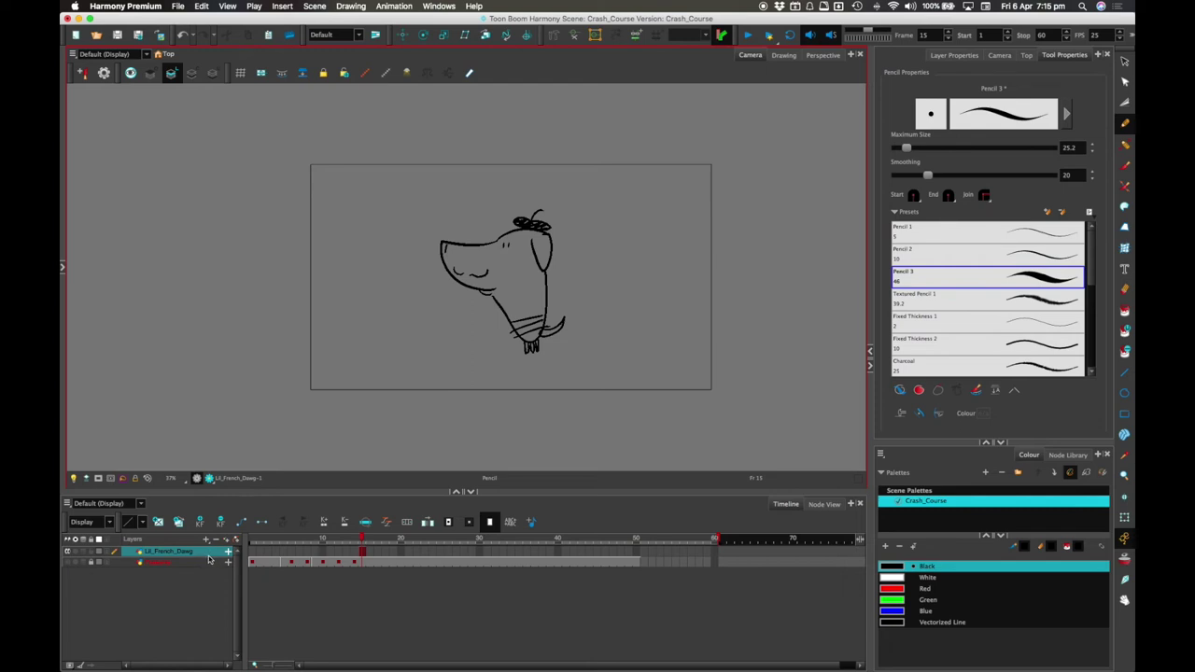
# Step: Extend the dog drawing's exposure from frame 15 back to frame 1
pyautogui.click(367, 552)
pyautogui.click(363, 552)
pyautogui.moveTo(362, 552); pyautogui.dragTo(252, 551)
pyautogui.click(360, 552)
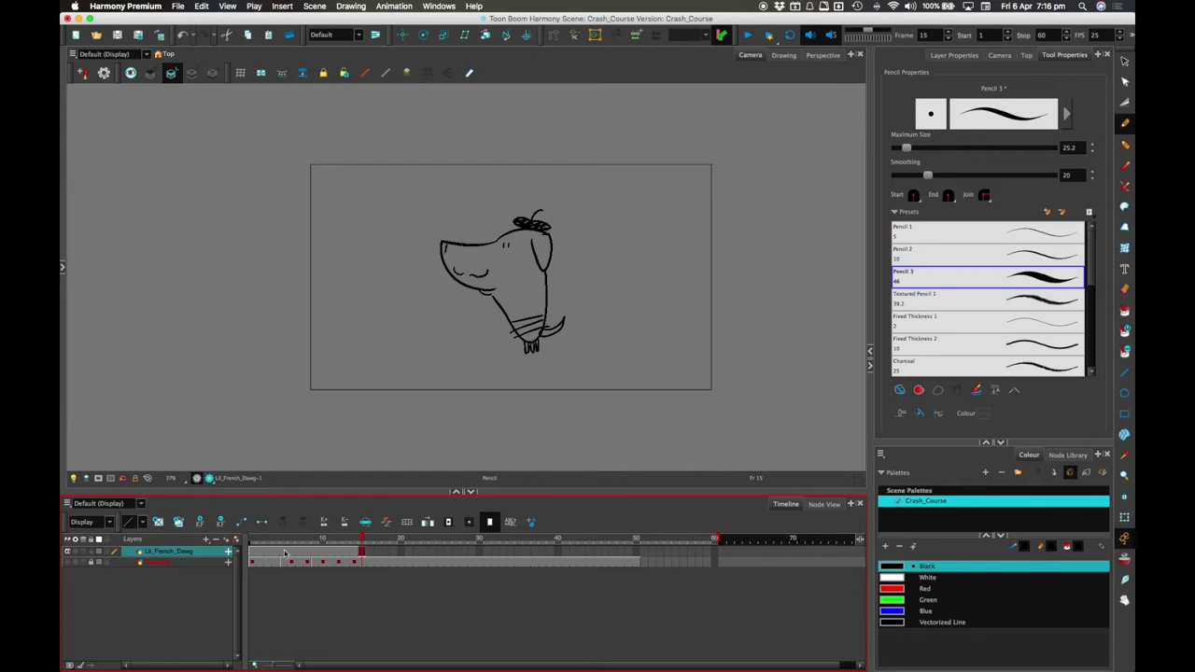
# Step: Try clearing the dog drawing's exposures from frame 2 onward, and undo the removal
pyautogui.moveTo(262, 550); pyautogui.dragTo(427, 551)
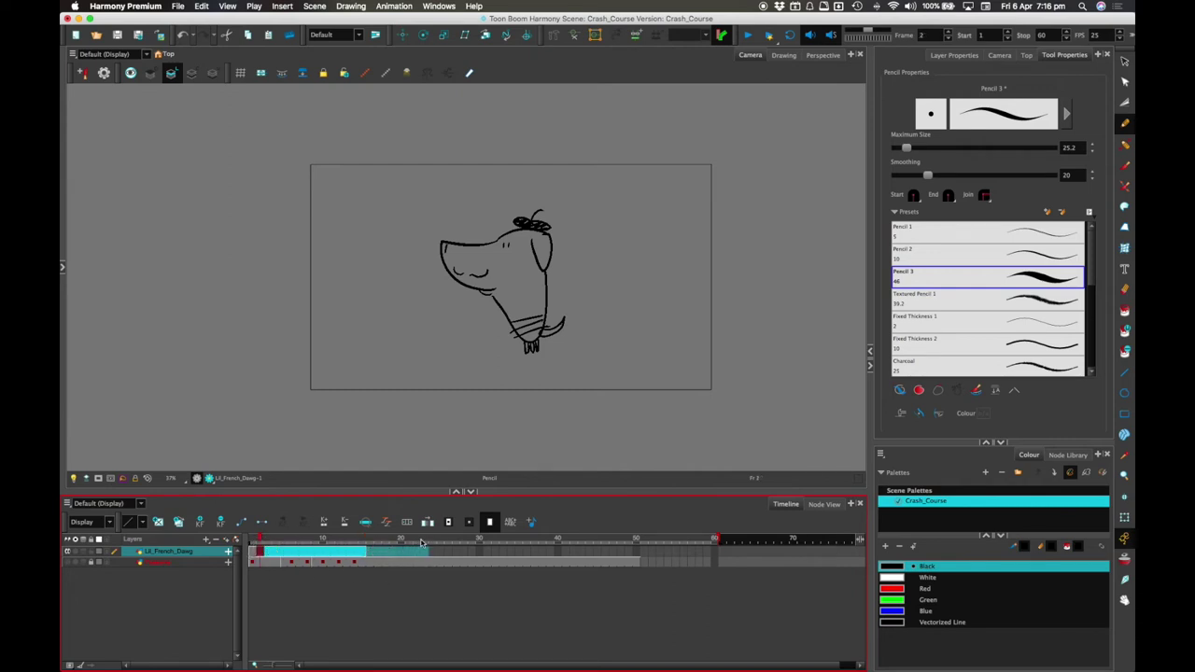
pyautogui.press('Delete')
pyautogui.hotkey('ctrl', 'z')
# Step: Clear the dog drawing's exposures from frame 2 onward and then from frame 1, leaving the Lil_French_Dawg layer without exposures
pyautogui.click(253, 546)
pyautogui.click(262, 549)
pyautogui.click(253, 549)
pyautogui.moveTo(253, 549); pyautogui.dragTo(457, 546)
pyautogui.click(439, 551)
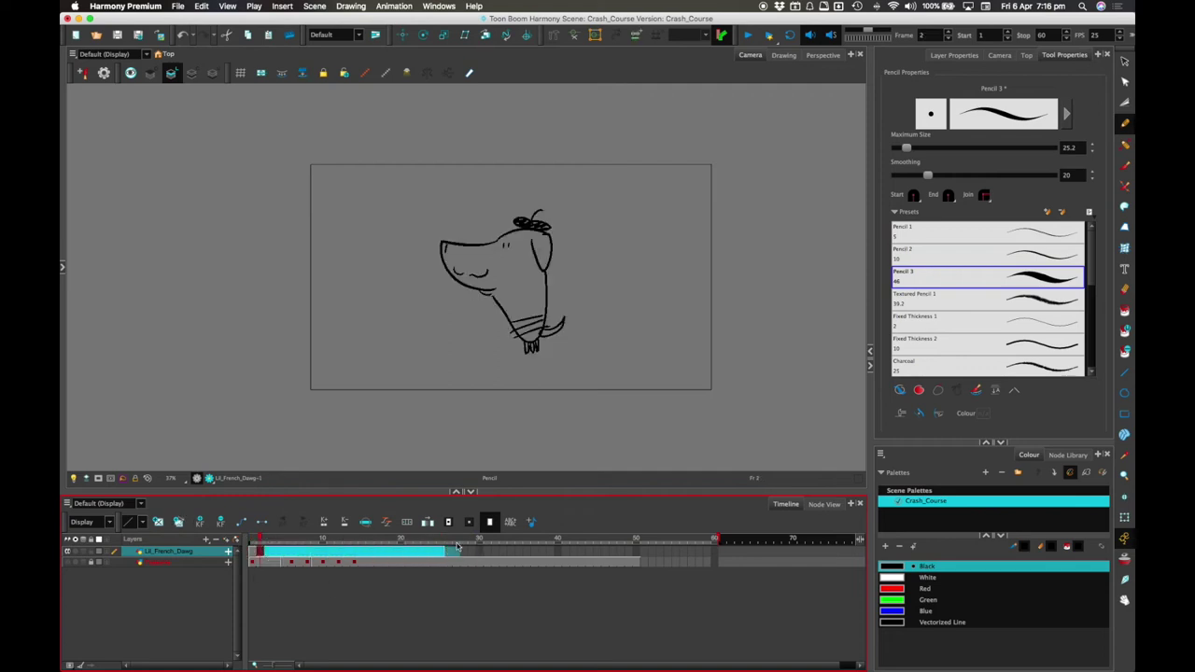
pyautogui.press('Delete')
pyautogui.click(270, 573)
pyautogui.click(253, 550)
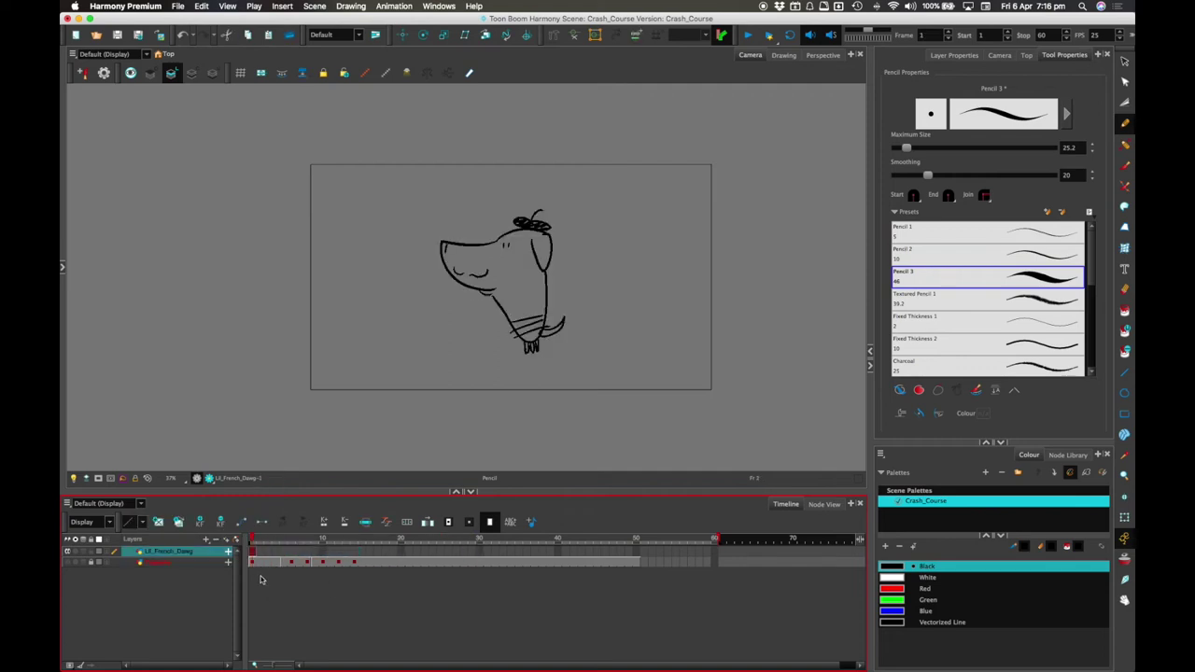
pyautogui.press('Delete')
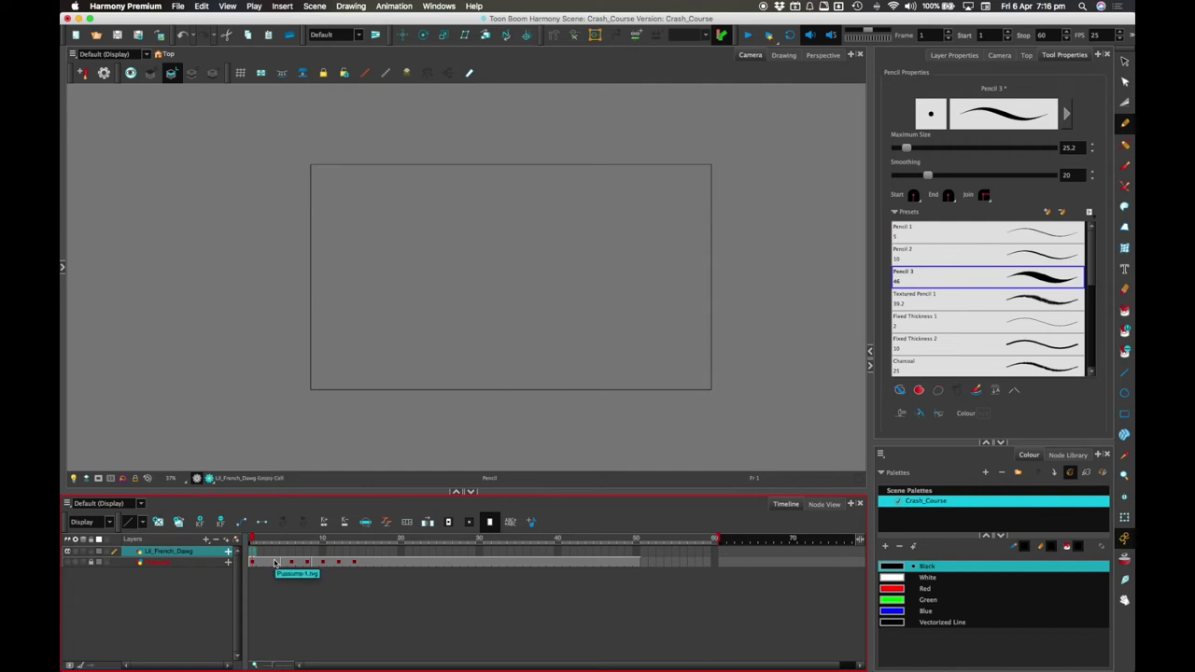
# Step: Reveal the Library, widen its Drawing Substitution area, and select the Pussums layer to preview its drawing
pyautogui.click(62, 267)
pyautogui.moveTo(159, 296); pyautogui.dragTo(304, 312)
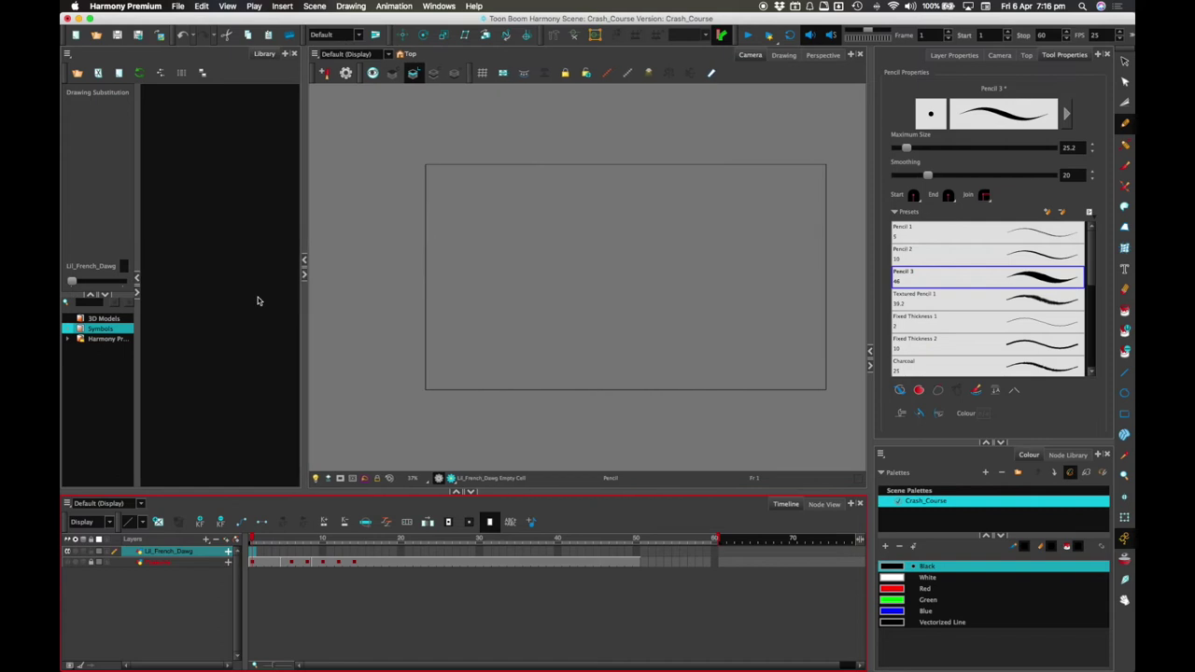
pyautogui.moveTo(137, 311); pyautogui.dragTo(181, 291)
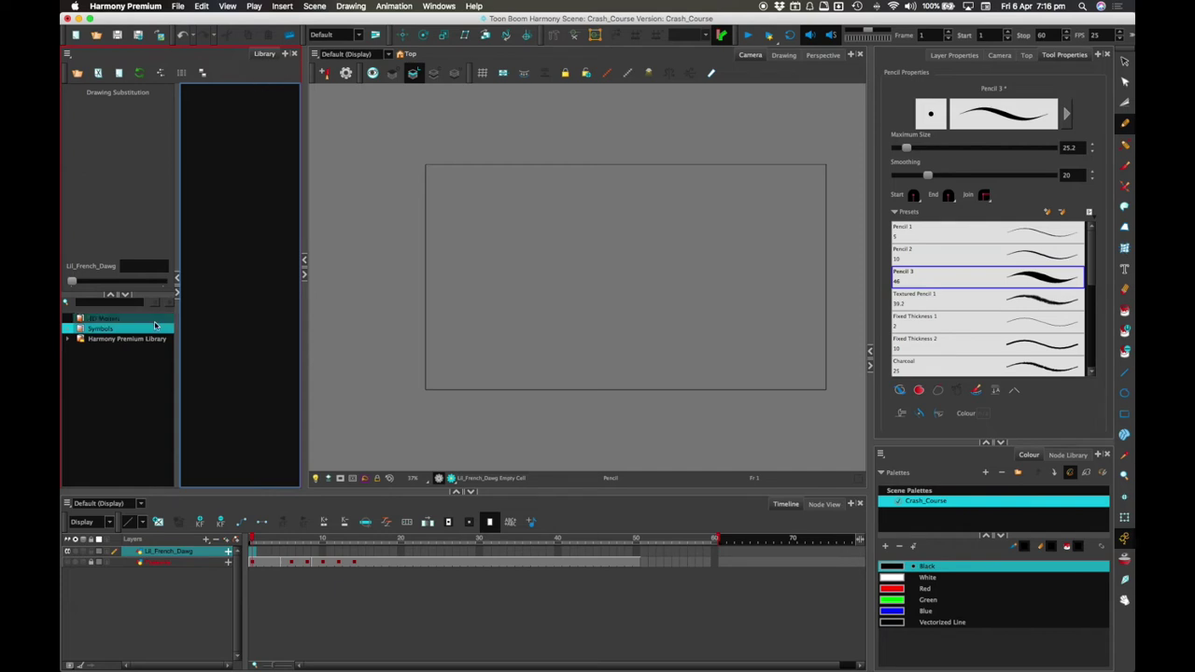
pyautogui.click(218, 555)
pyautogui.click(211, 560)
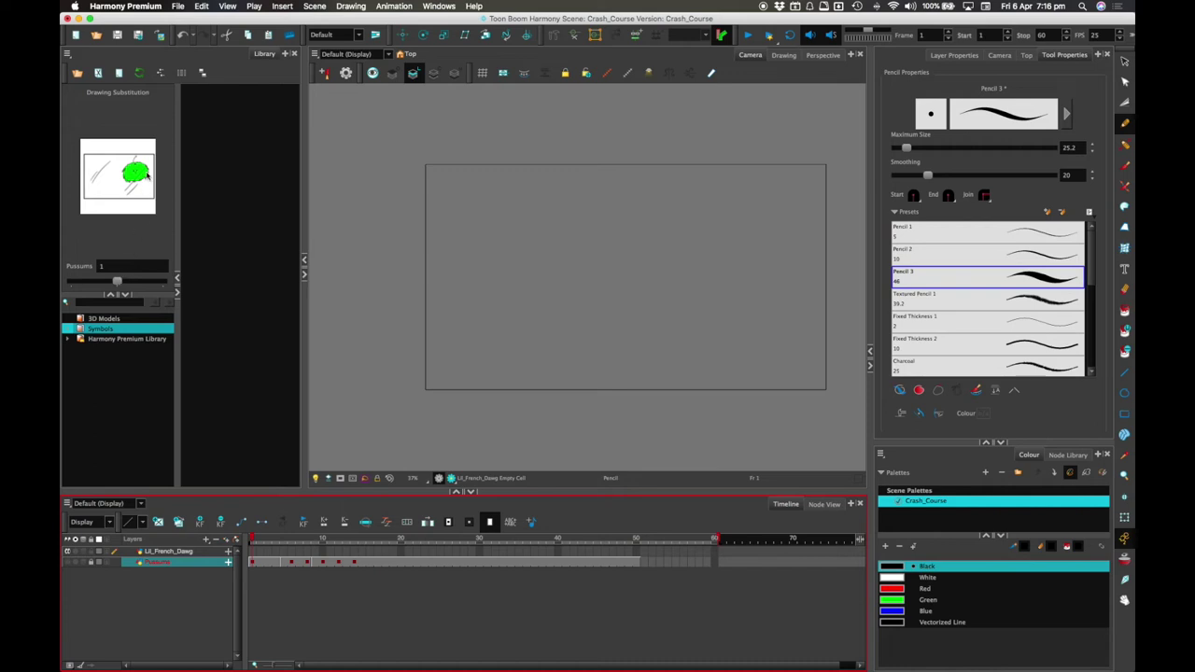
# Step: Make the Pussums layer visible again and substitute drawing 2 at its frame 1
pyautogui.click(144, 267)
pyautogui.moveTo(117, 283)
pyautogui.mouseDown()
pyautogui.moveTo(163, 283)
pyautogui.moveTo(117, 282)
pyautogui.mouseUp()
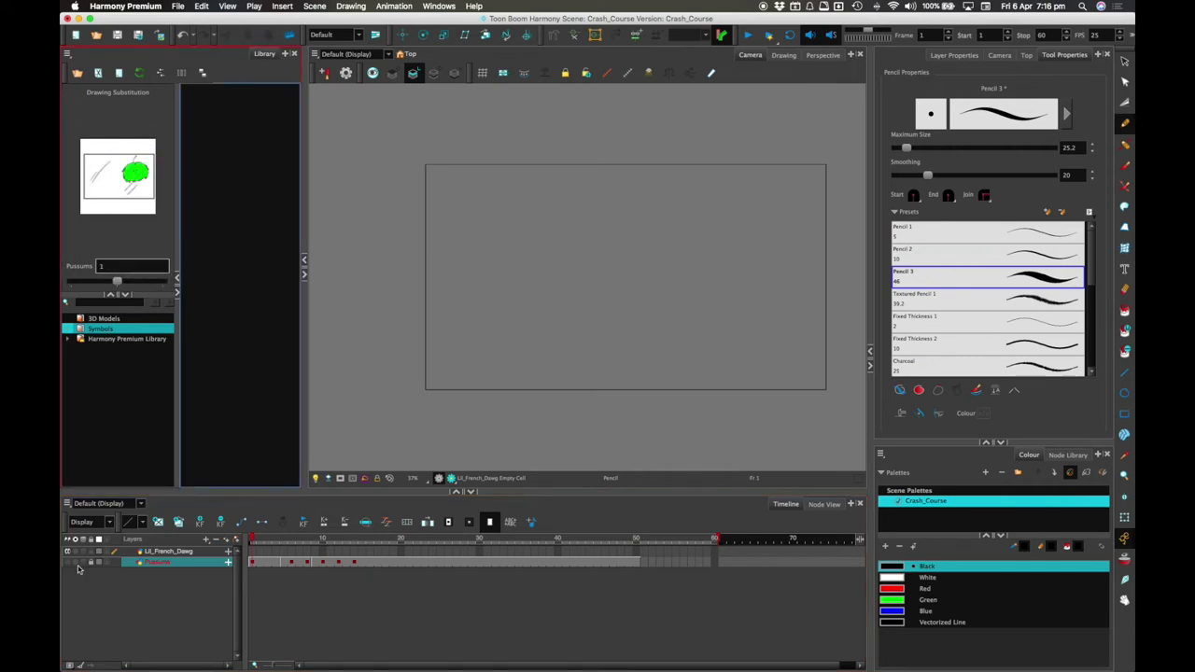
pyautogui.click(82, 563)
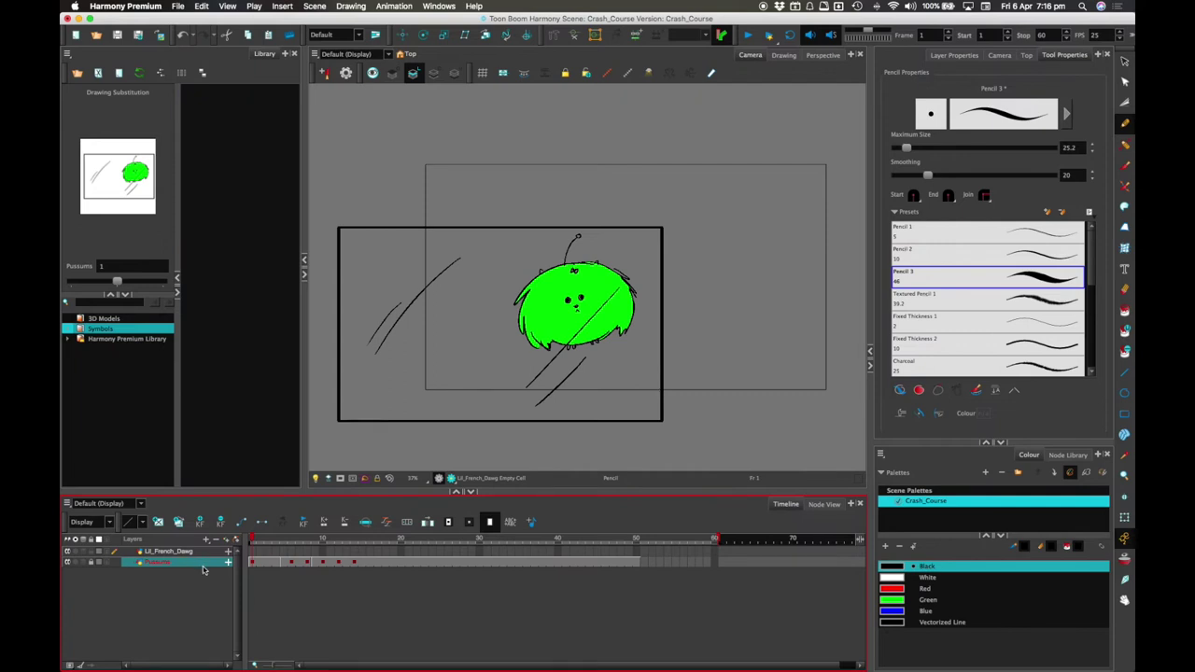
pyautogui.click(253, 562)
pyautogui.moveTo(116, 282); pyautogui.dragTo(162, 282)
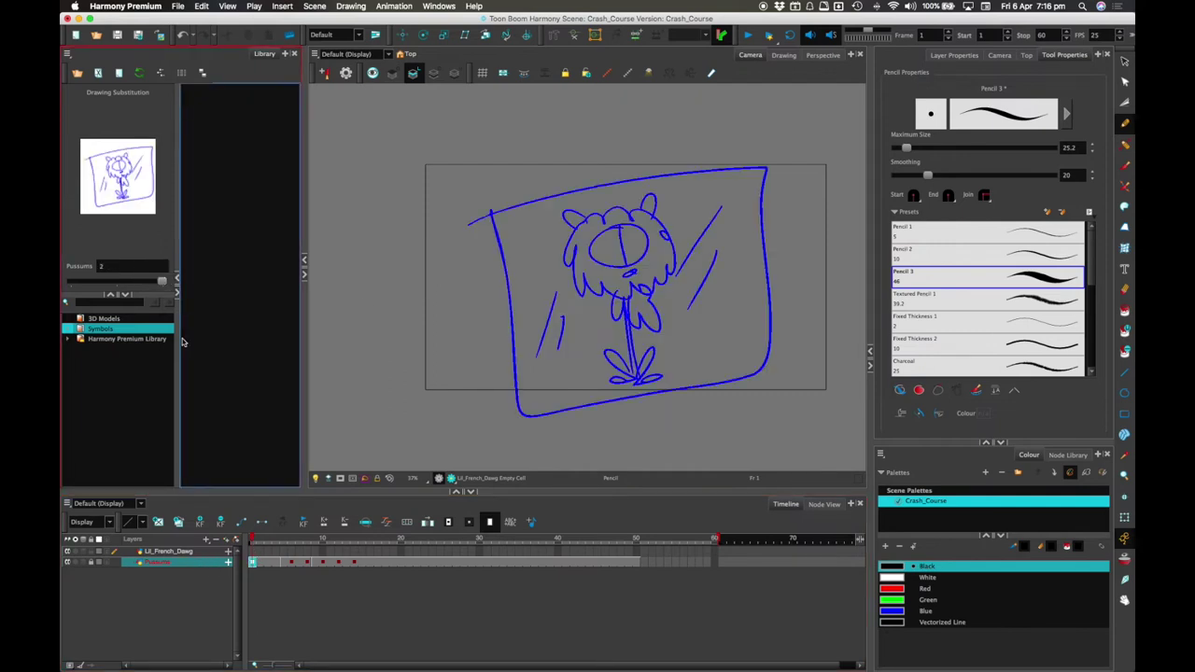
# Step: Expand the Pussums layer's thumbnails and alternate the frame 1 substitution between drawings 1 and 2, ending on drawing 1
pyautogui.click(106, 561)
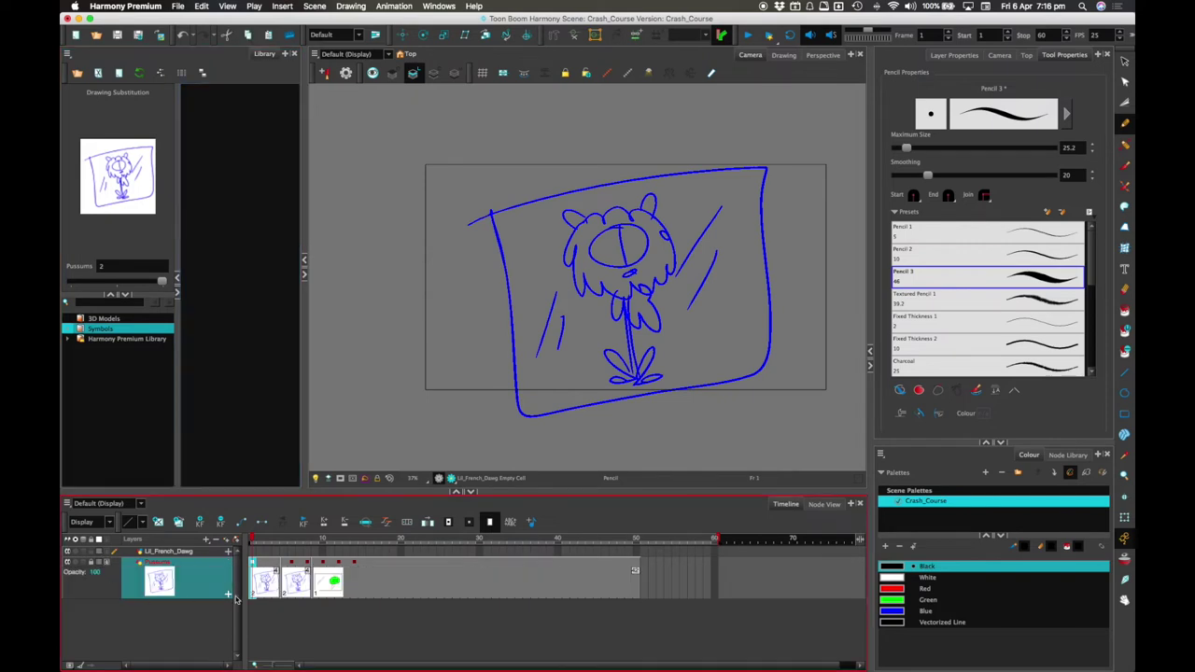
pyautogui.moveTo(162, 280); pyautogui.dragTo(117, 279)
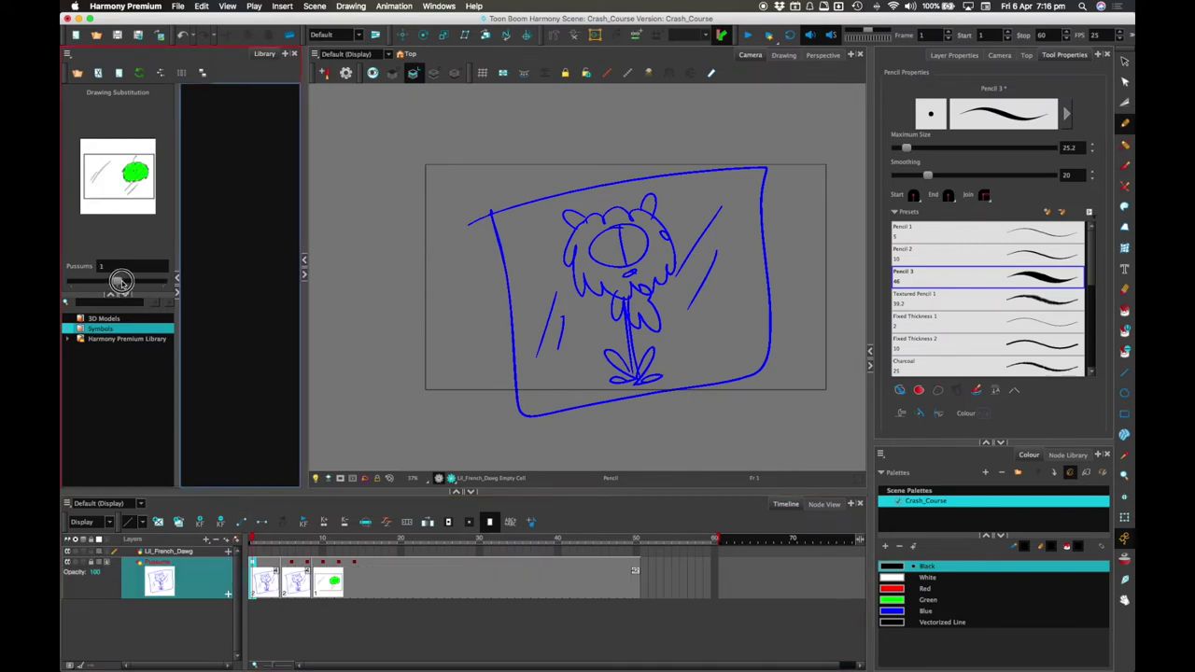
pyautogui.click(160, 278)
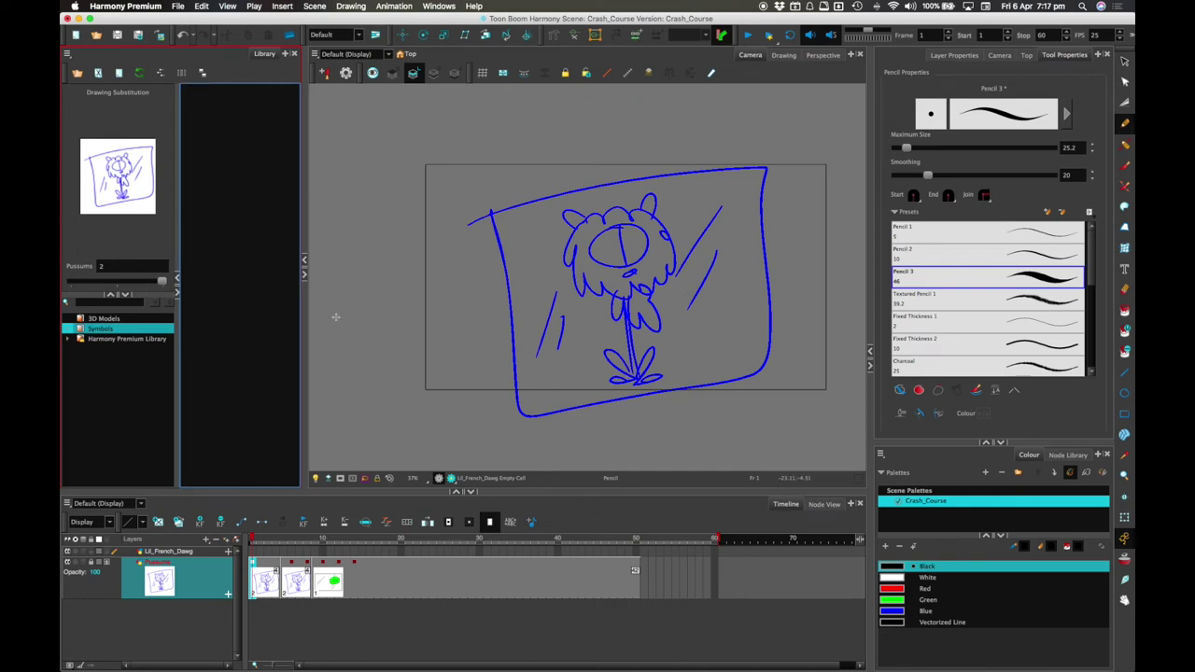
pyautogui.click(118, 281)
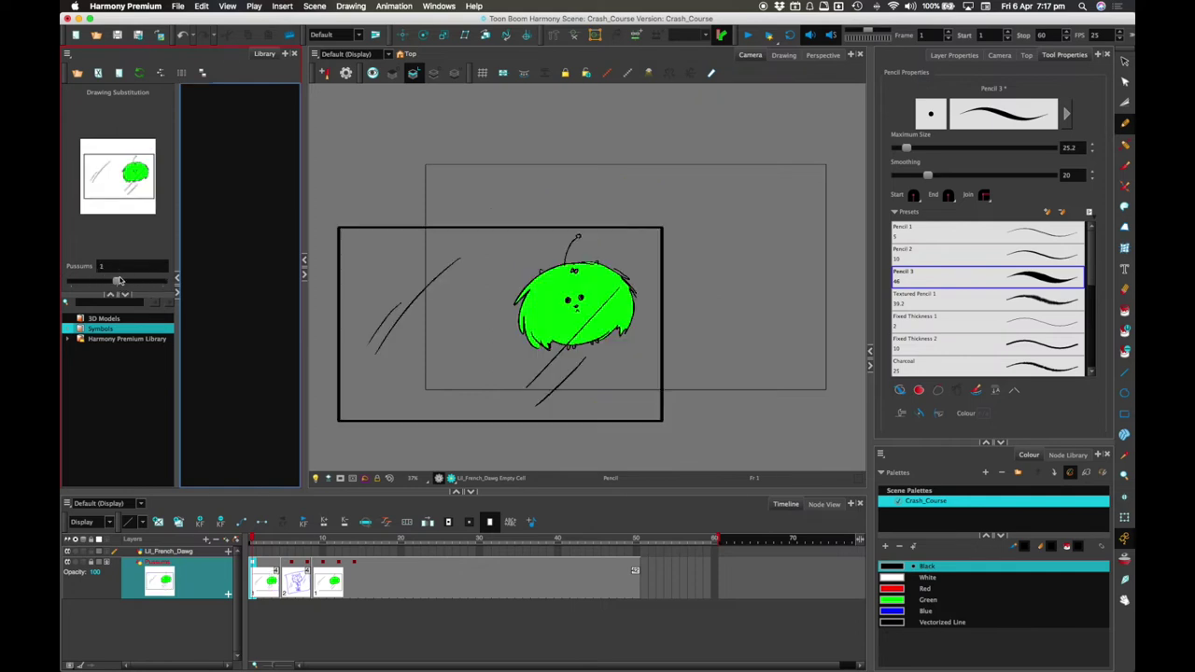
pyautogui.click(162, 281)
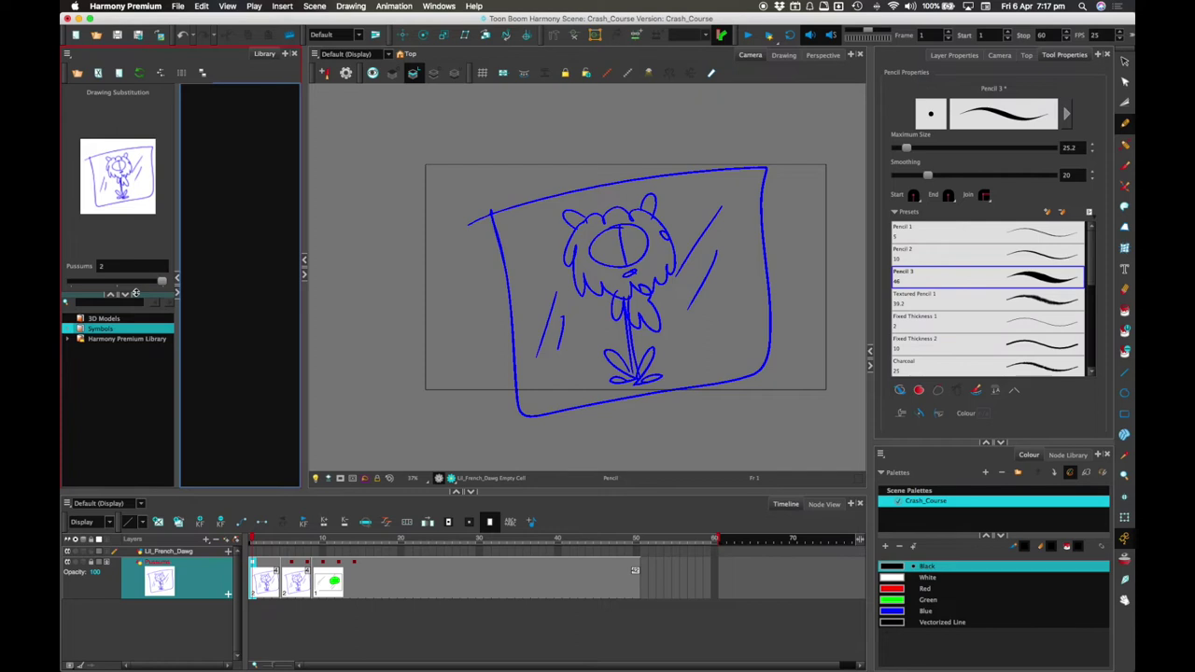
pyautogui.click(116, 281)
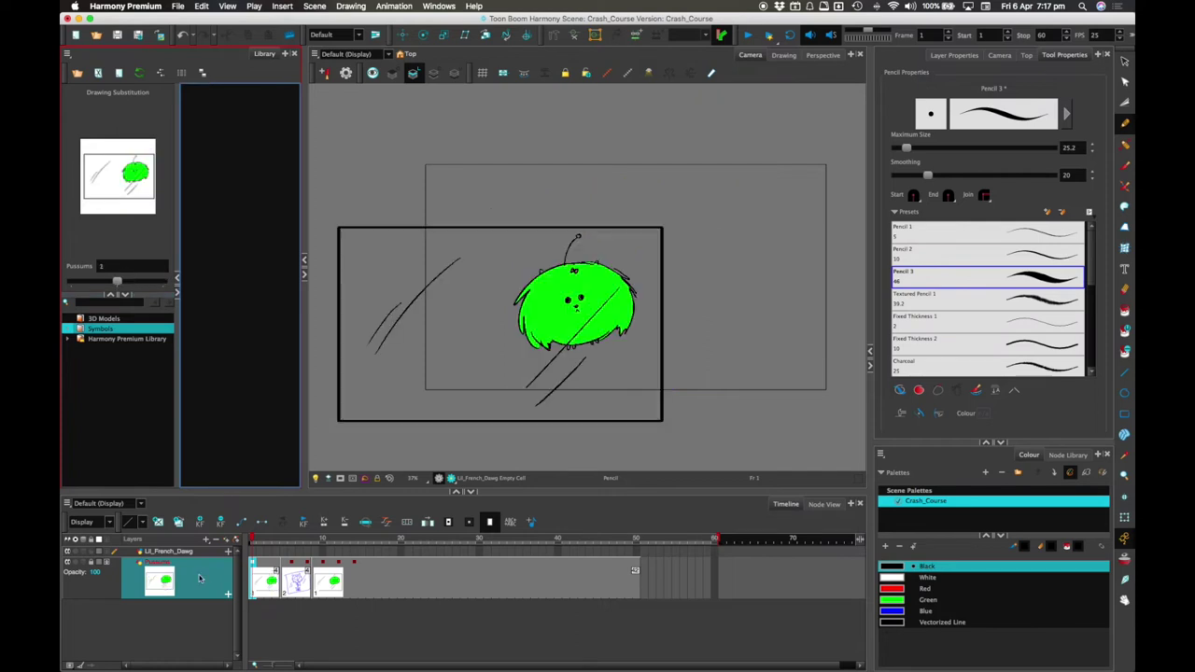
# Step: Collapse and hide the Pussums layer, and expose drawing 1 at frame 1 of the Lil_French_Dawg layer through drawing substitution
pyautogui.click(106, 563)
pyautogui.click(68, 563)
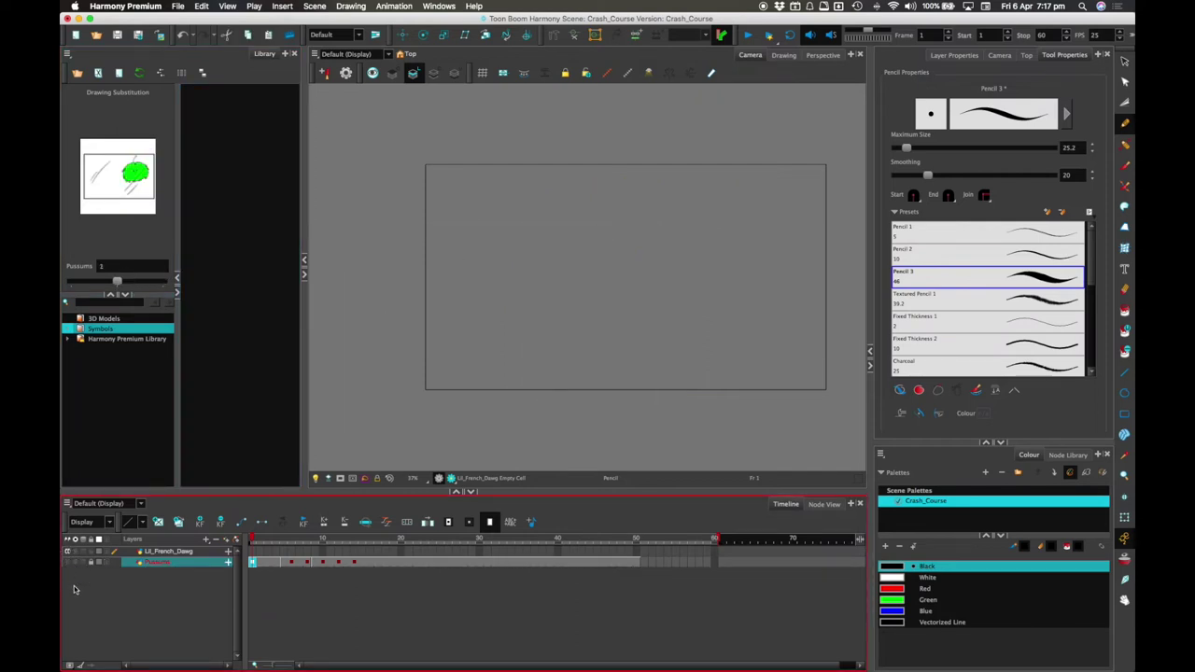
pyautogui.click(254, 551)
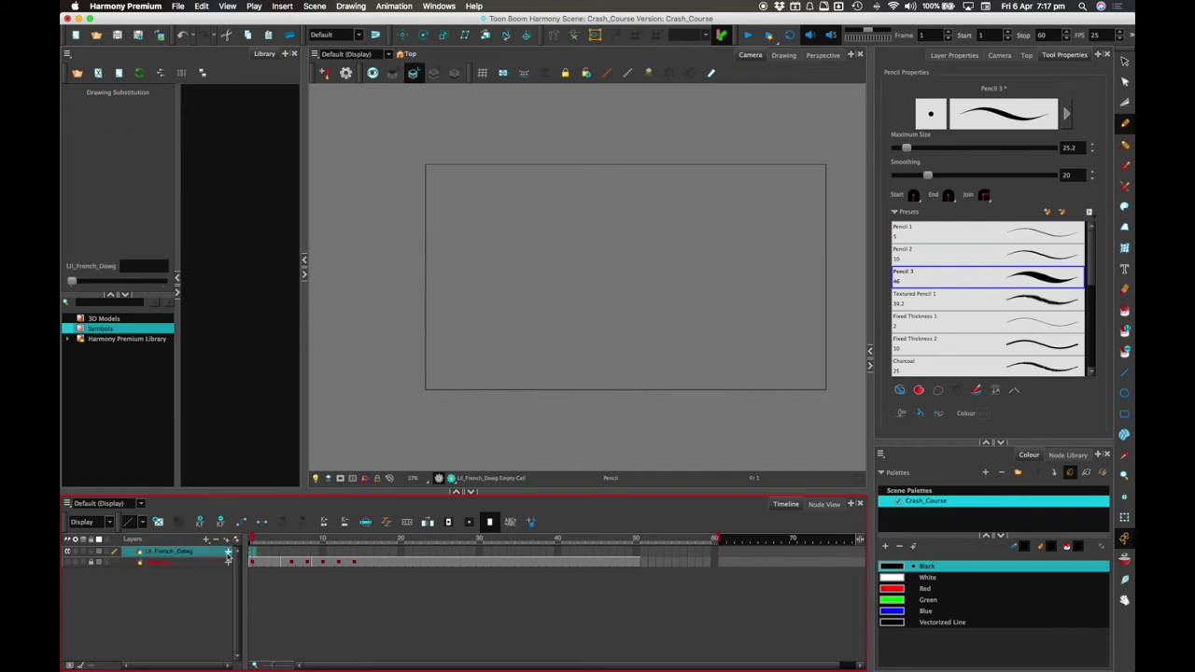
pyautogui.click(78, 286)
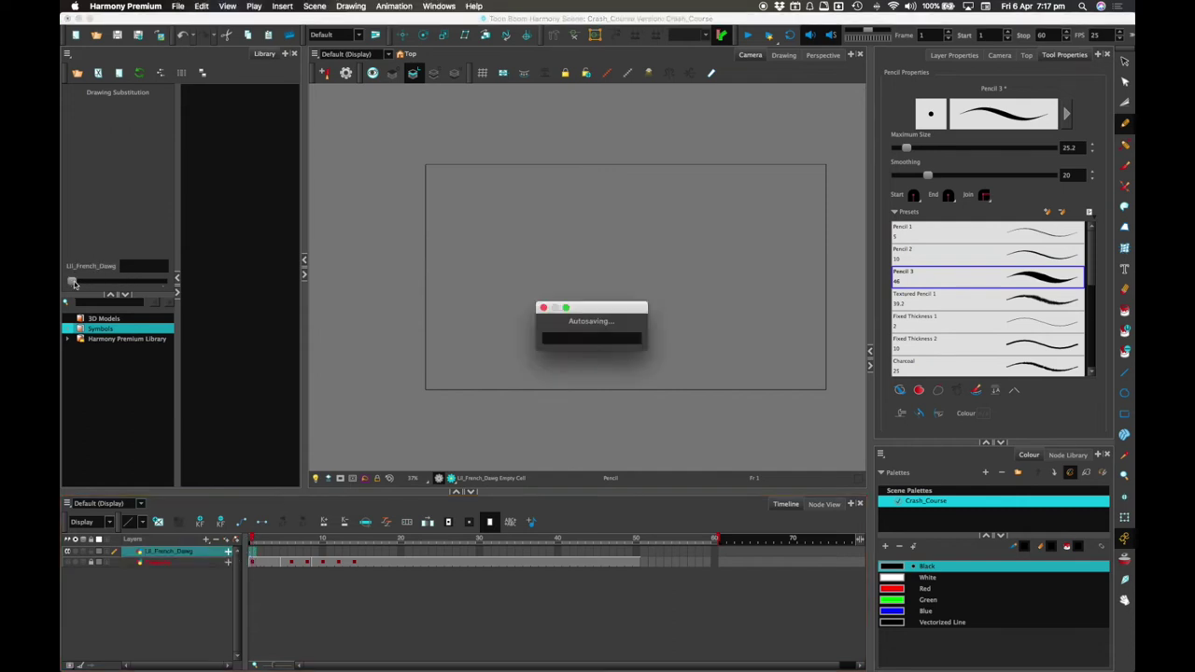
pyautogui.click(160, 281)
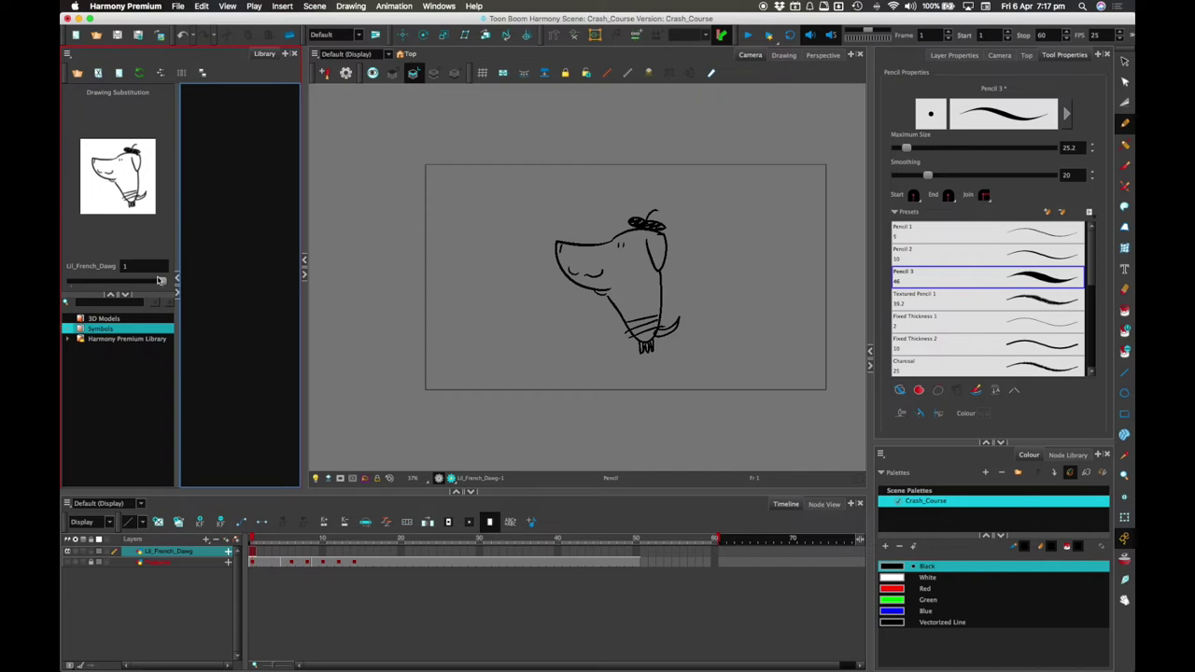
# Step: Create a new empty drawing named 2 at frame 2 of the Lil_French_Dawg layer
pyautogui.click(260, 552)
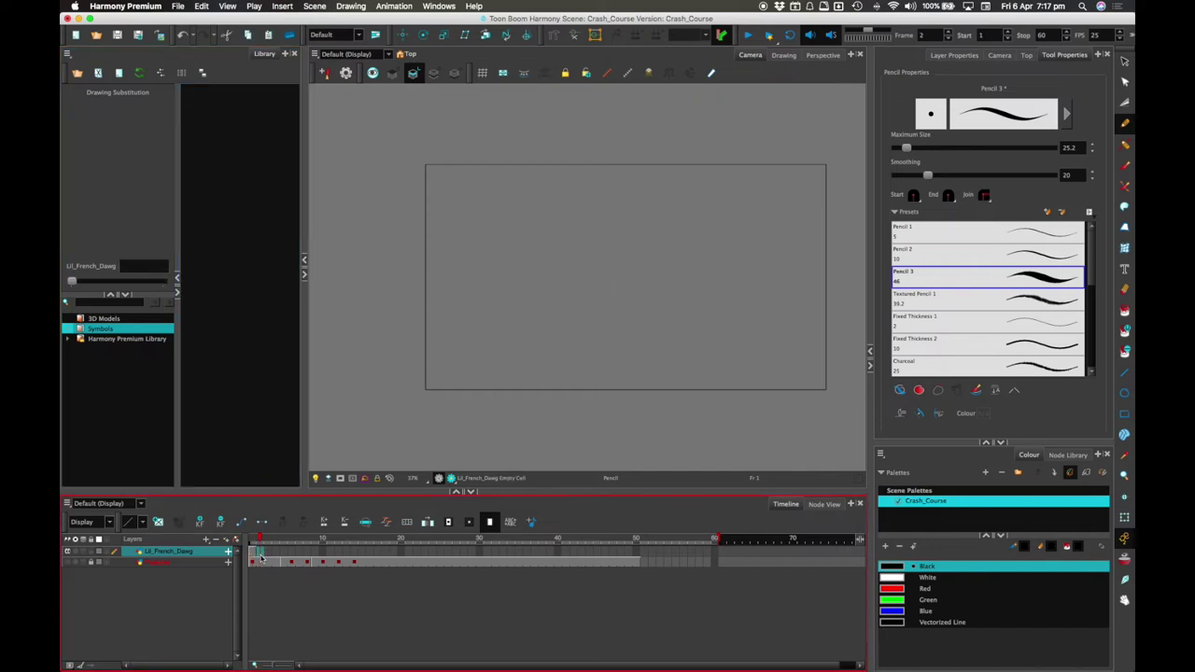
pyautogui.click(159, 523)
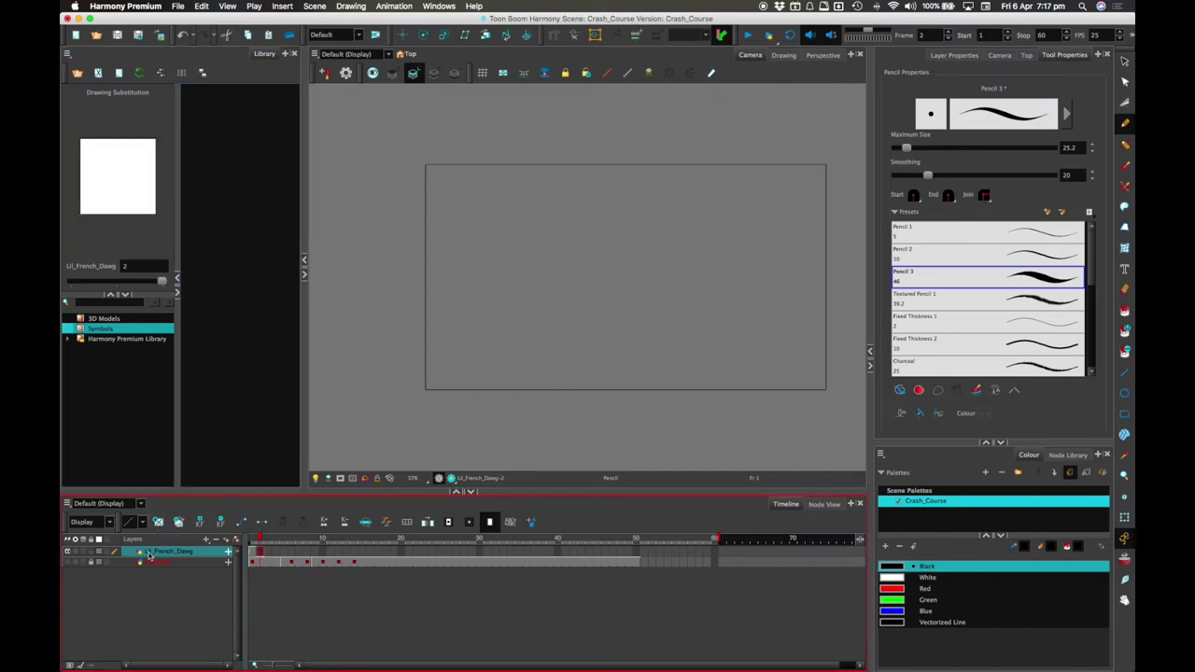
pyautogui.click(131, 266)
pyautogui.press('Return')
# Step: Sketch an angry dog with a round head, beret, ears, feet and tail in drawing 2 using the Pencil tool
pyautogui.moveTo(631, 225)
pyautogui.mouseDown()
pyautogui.moveTo(569, 252)
pyautogui.moveTo(586, 297)
pyautogui.moveTo(633, 329)
pyautogui.mouseUp()
pyautogui.moveTo(600, 248); pyautogui.dragTo(616, 260)
pyautogui.moveTo(621, 239)
pyautogui.mouseDown()
pyautogui.moveTo(597, 287)
pyautogui.moveTo(643, 308)
pyautogui.moveTo(619, 278)
pyautogui.moveTo(560, 285)
pyautogui.mouseUp()
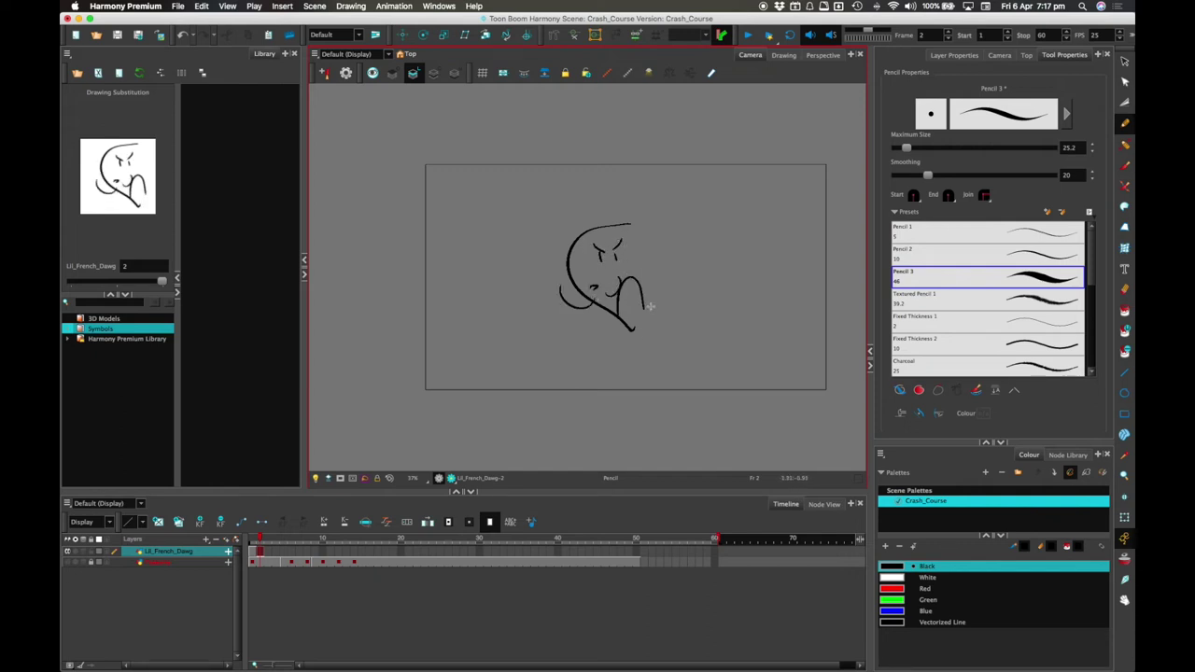
pyautogui.moveTo(632, 328)
pyautogui.mouseDown()
pyautogui.moveTo(642, 234)
pyautogui.moveTo(629, 224)
pyautogui.moveTo(659, 232)
pyautogui.moveTo(633, 214)
pyautogui.moveTo(656, 232)
pyautogui.mouseUp()
pyautogui.moveTo(642, 213); pyautogui.dragTo(650, 205)
pyautogui.moveTo(629, 325)
pyautogui.mouseDown()
pyautogui.moveTo(659, 316)
pyautogui.moveTo(636, 338)
pyautogui.moveTo(657, 346)
pyautogui.moveTo(665, 304)
pyautogui.moveTo(672, 301)
pyautogui.mouseUp()
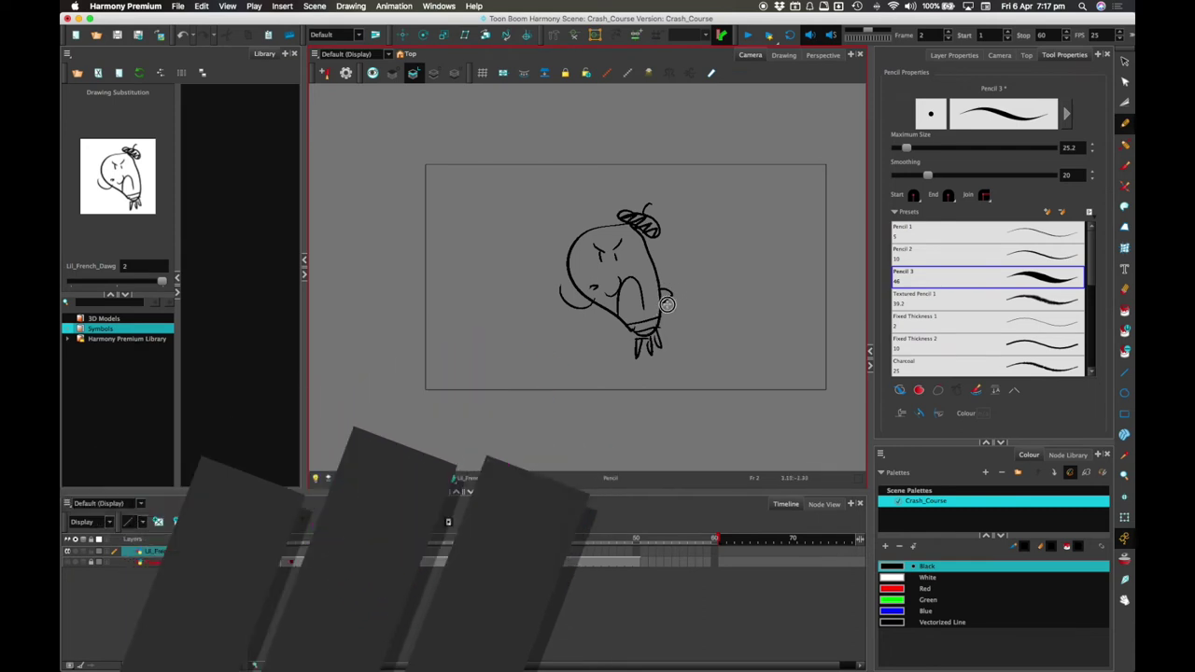
pyautogui.moveTo(645, 249); pyautogui.dragTo(654, 260)
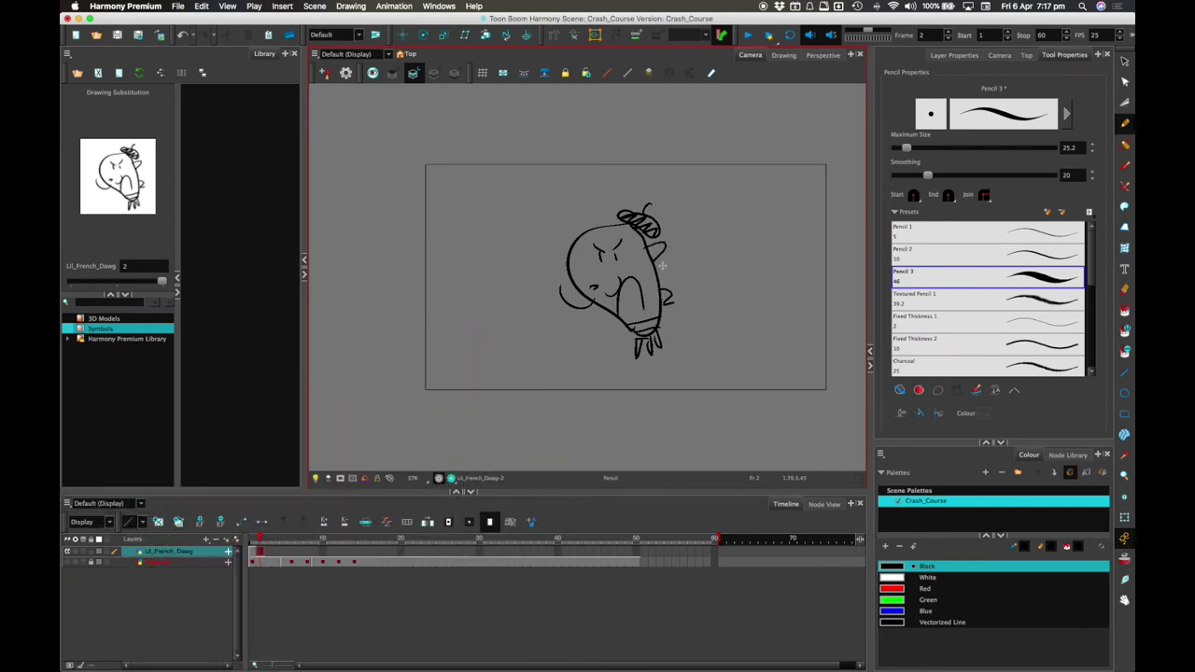
# Step: Flip between frames 1 and 2 to compare the two dog drawings, adding a pencil line across the second dog's face
pyautogui.click(252, 538)
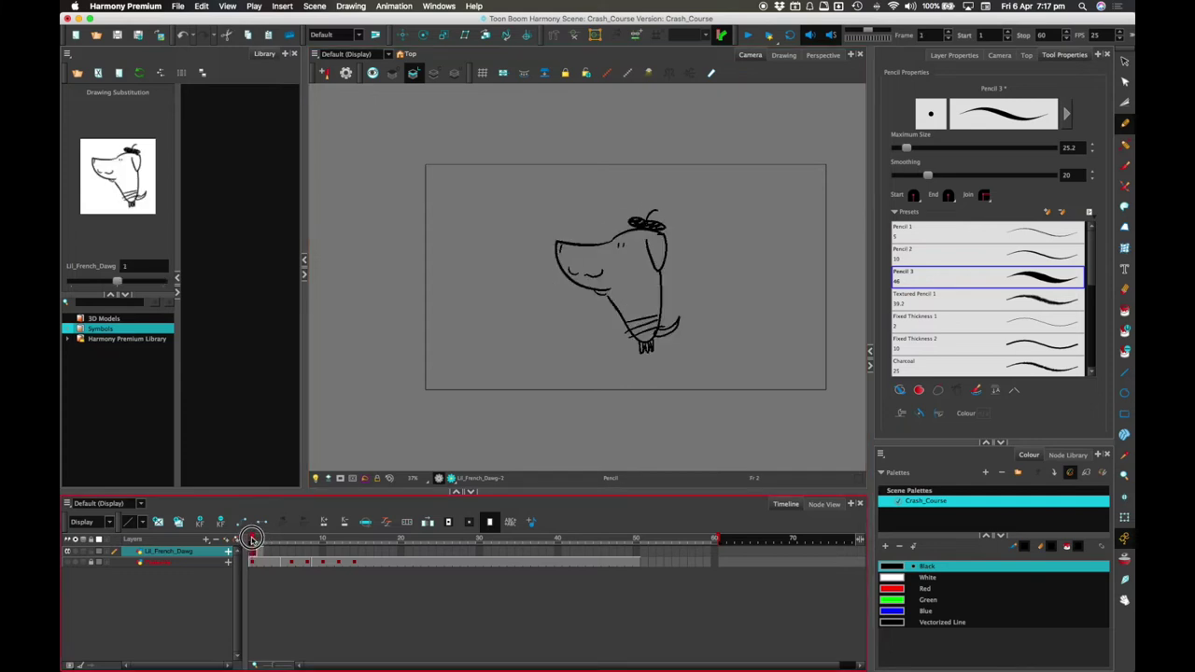
pyautogui.click(261, 537)
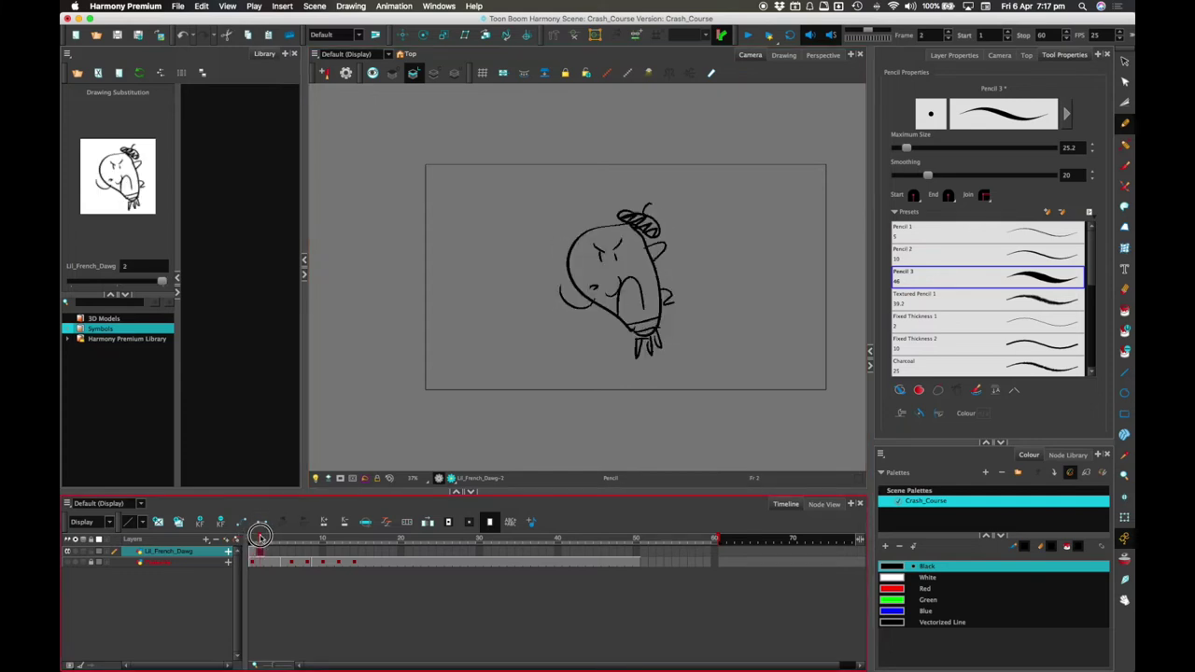
pyautogui.moveTo(573, 269); pyautogui.dragTo(610, 265)
pyautogui.moveTo(253, 537); pyautogui.dragTo(263, 538)
pyautogui.click(252, 539)
pyautogui.click(261, 538)
# Step: Clear the exposure at frame 2 and bring drawing 2 back there through the Library's drawing substitution
pyautogui.press('Delete')
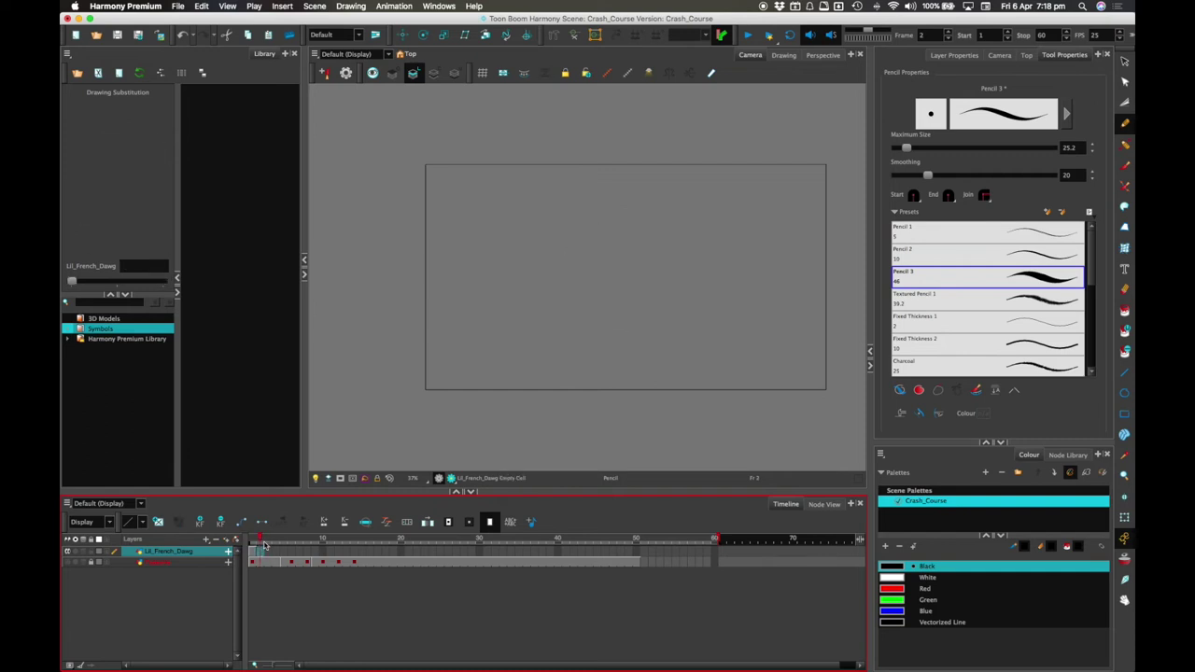
pyautogui.moveTo(87, 280); pyautogui.dragTo(177, 282)
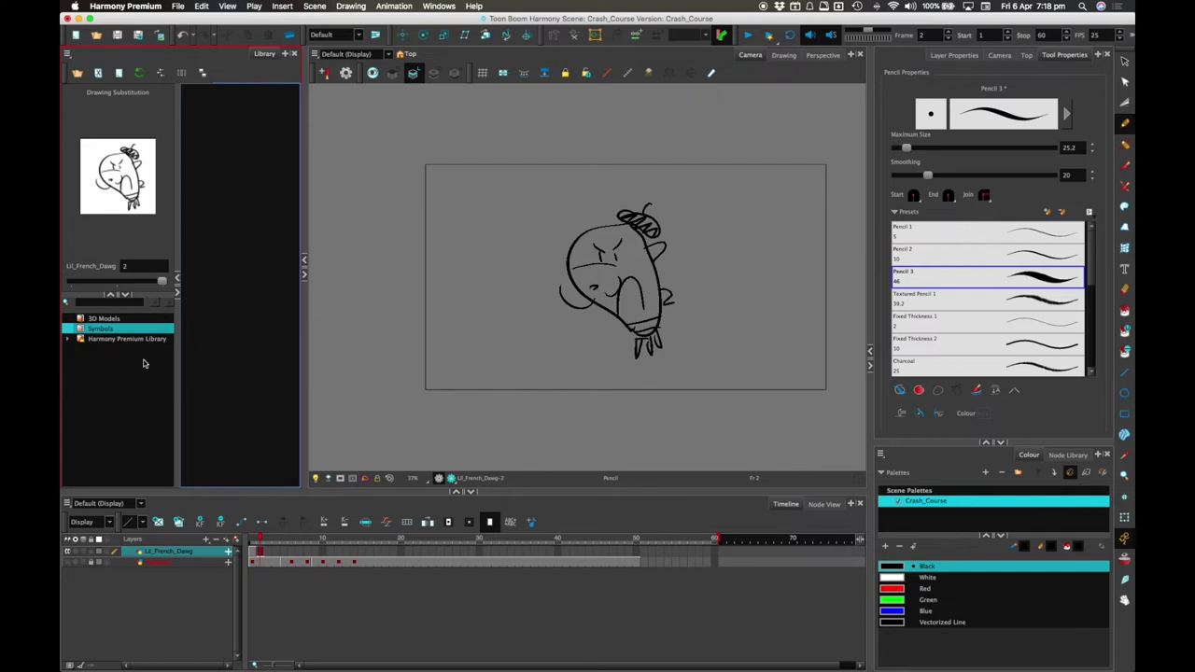
pyautogui.click(267, 552)
pyautogui.click(261, 552)
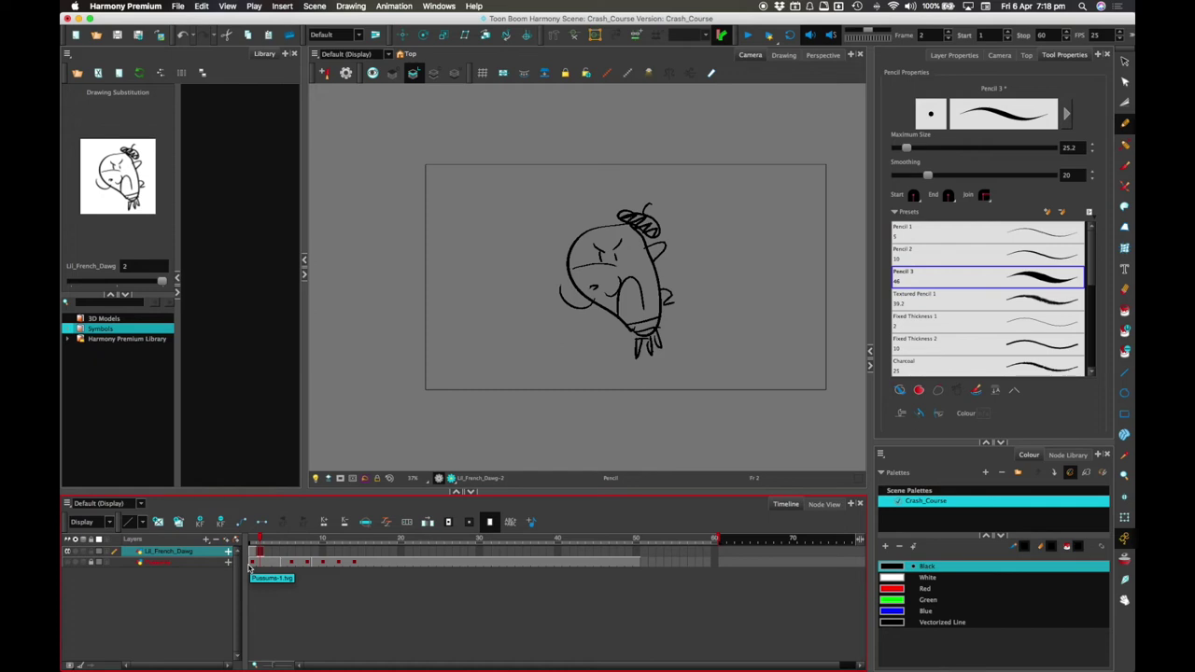
# Step: Select all strokes of the angry dog in drawing 2 and delete them
pyautogui.click(1123, 58)
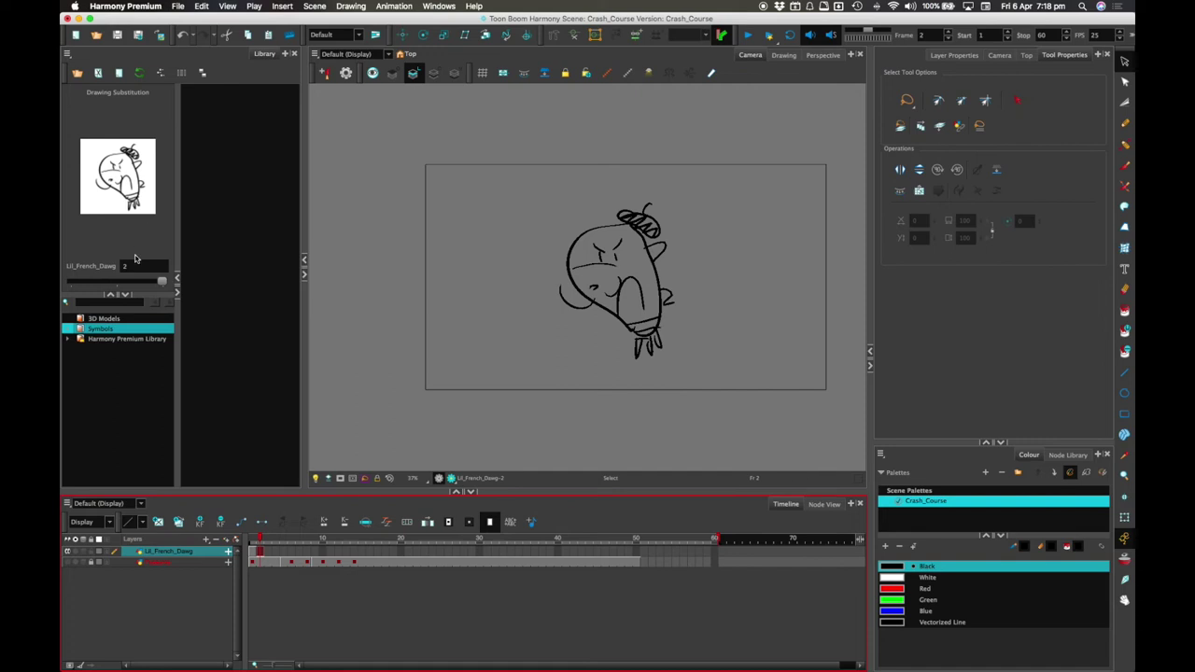
pyautogui.press('Return')
pyautogui.click(1124, 497)
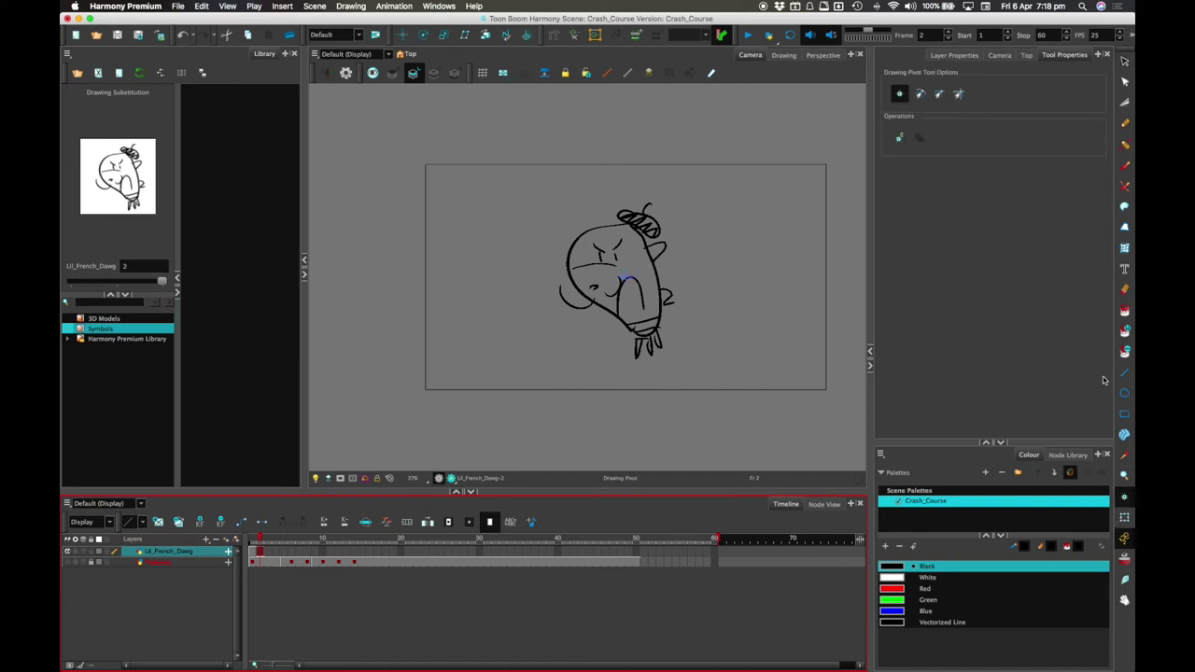
pyautogui.click(1124, 61)
pyautogui.moveTo(747, 193)
pyautogui.mouseDown()
pyautogui.moveTo(759, 370)
pyautogui.moveTo(819, 299)
pyautogui.mouseUp()
pyautogui.press('Delete')
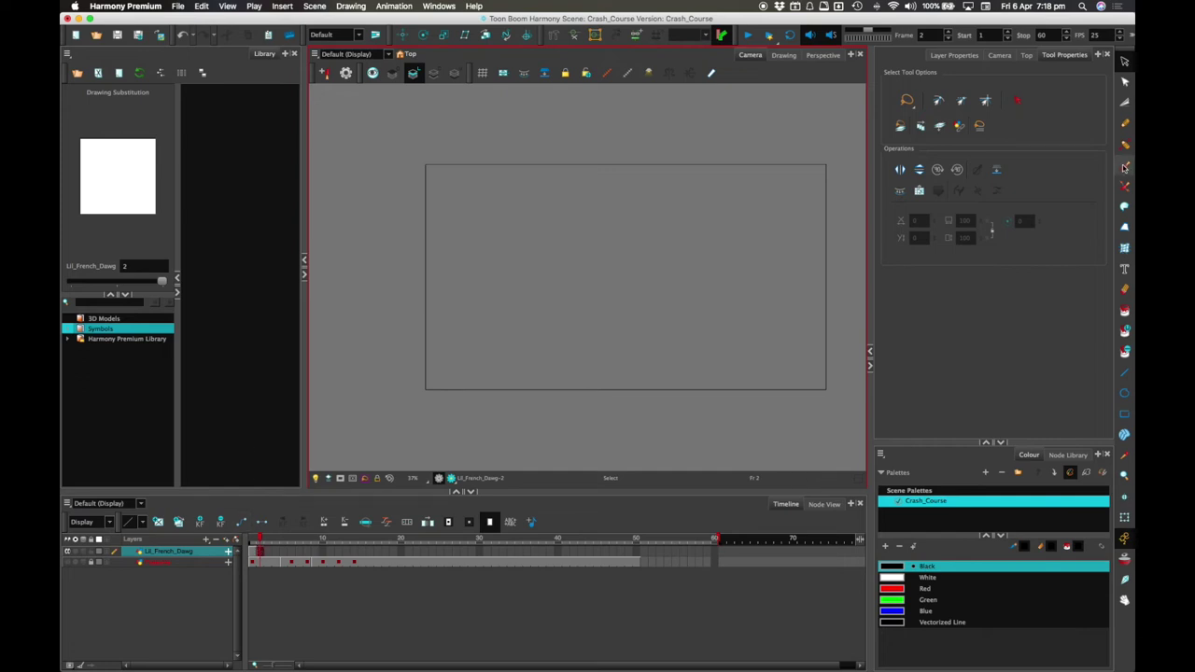
# Step: Draw a smiling dog with a wide snout, beret, ears, feet and tail in drawing 2 using the Pencil tool
pyautogui.click(1125, 124)
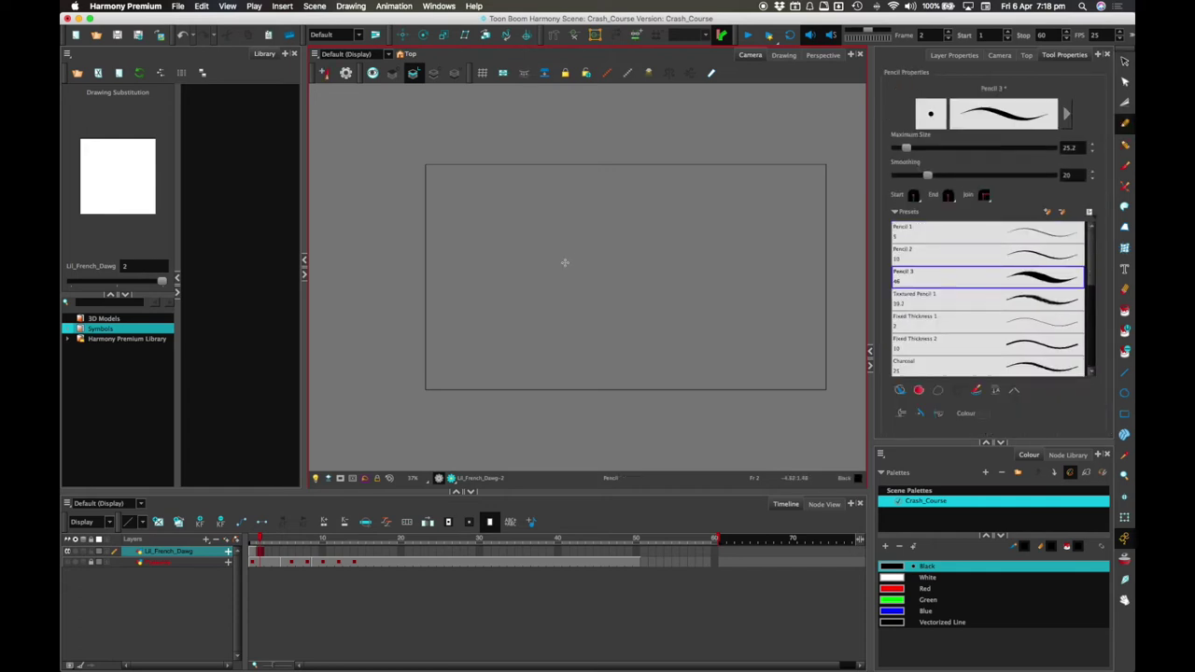
pyautogui.moveTo(624, 248)
pyautogui.mouseDown()
pyautogui.moveTo(547, 288)
pyautogui.moveTo(657, 296)
pyautogui.moveTo(653, 270)
pyautogui.moveTo(670, 285)
pyautogui.moveTo(650, 248)
pyautogui.moveTo(635, 248)
pyautogui.mouseUp()
pyautogui.moveTo(572, 273)
pyautogui.mouseDown()
pyautogui.moveTo(602, 271)
pyautogui.moveTo(659, 234)
pyautogui.moveTo(644, 233)
pyautogui.moveTo(686, 245)
pyautogui.moveTo(676, 252)
pyautogui.moveTo(679, 357)
pyautogui.mouseUp()
pyautogui.moveTo(631, 329)
pyautogui.mouseDown()
pyautogui.moveTo(677, 348)
pyautogui.moveTo(672, 362)
pyautogui.mouseUp()
pyautogui.moveTo(670, 319)
pyautogui.mouseDown()
pyautogui.moveTo(688, 335)
pyautogui.moveTo(664, 360)
pyautogui.moveTo(675, 360)
pyautogui.mouseUp()
pyautogui.moveTo(548, 272); pyautogui.dragTo(524, 265)
pyautogui.moveTo(671, 254); pyautogui.dragTo(676, 271)
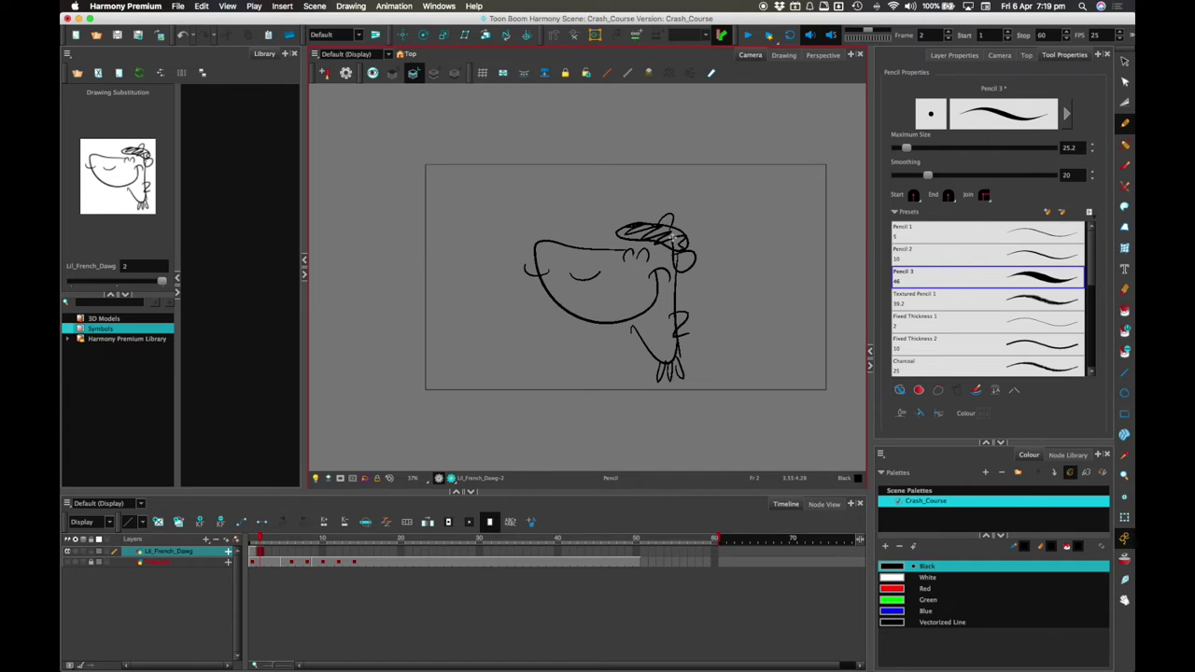
# Step: Add shirt stripes to the smiling dog's lower body and compare it with drawing 1 by flipping between frames 1 and 2
pyautogui.moveTo(252, 539); pyautogui.dragTo(259, 538)
pyautogui.moveTo(655, 350)
pyautogui.mouseDown()
pyautogui.moveTo(677, 362)
pyautogui.moveTo(681, 353)
pyautogui.mouseUp()
pyautogui.click(250, 537)
pyautogui.moveTo(249, 537); pyautogui.dragTo(251, 540)
pyautogui.moveTo(251, 539); pyautogui.dragTo(260, 540)
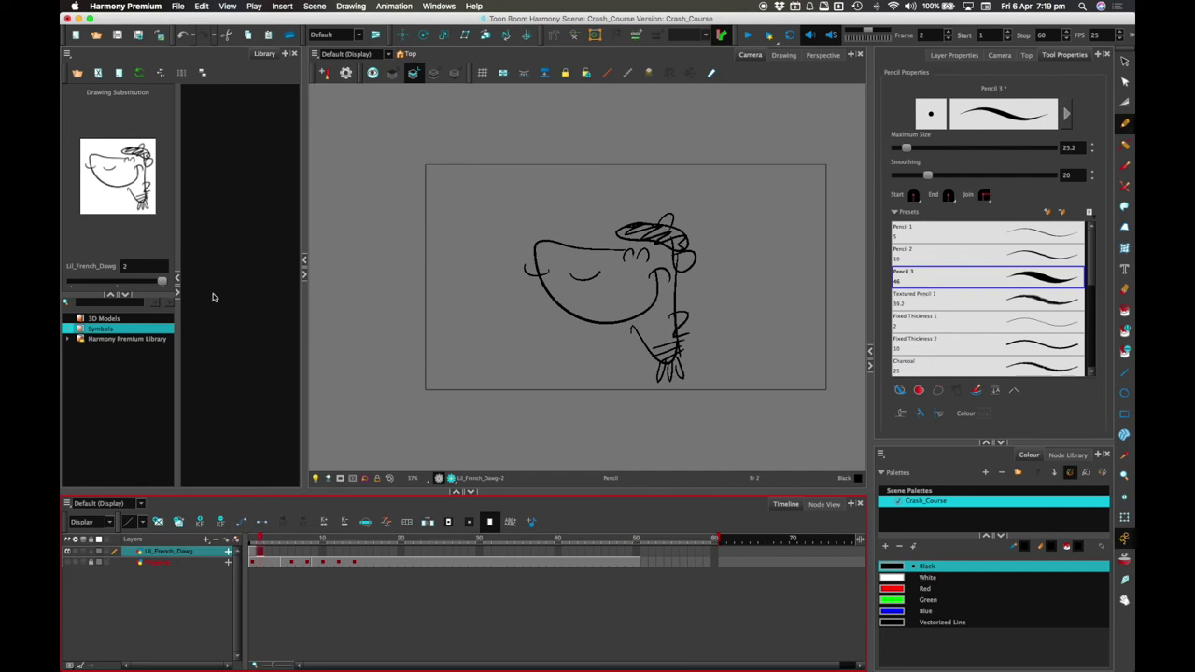
pyautogui.click(1124, 60)
pyautogui.moveTo(664, 205)
pyautogui.mouseDown()
pyautogui.moveTo(656, 216)
pyautogui.moveTo(703, 256)
pyautogui.mouseUp()
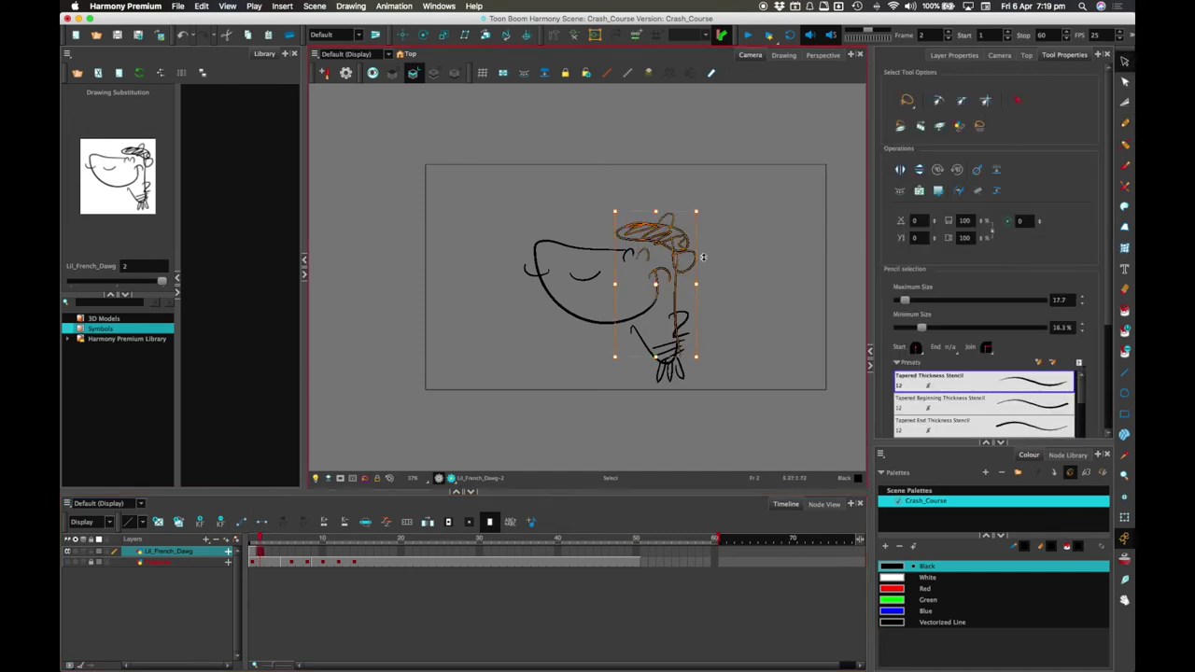
pyautogui.click(735, 325)
# Step: Clear the exposure of drawing 2 at frame 2 of the Lil_French_Dawg layer
pyautogui.click(261, 553)
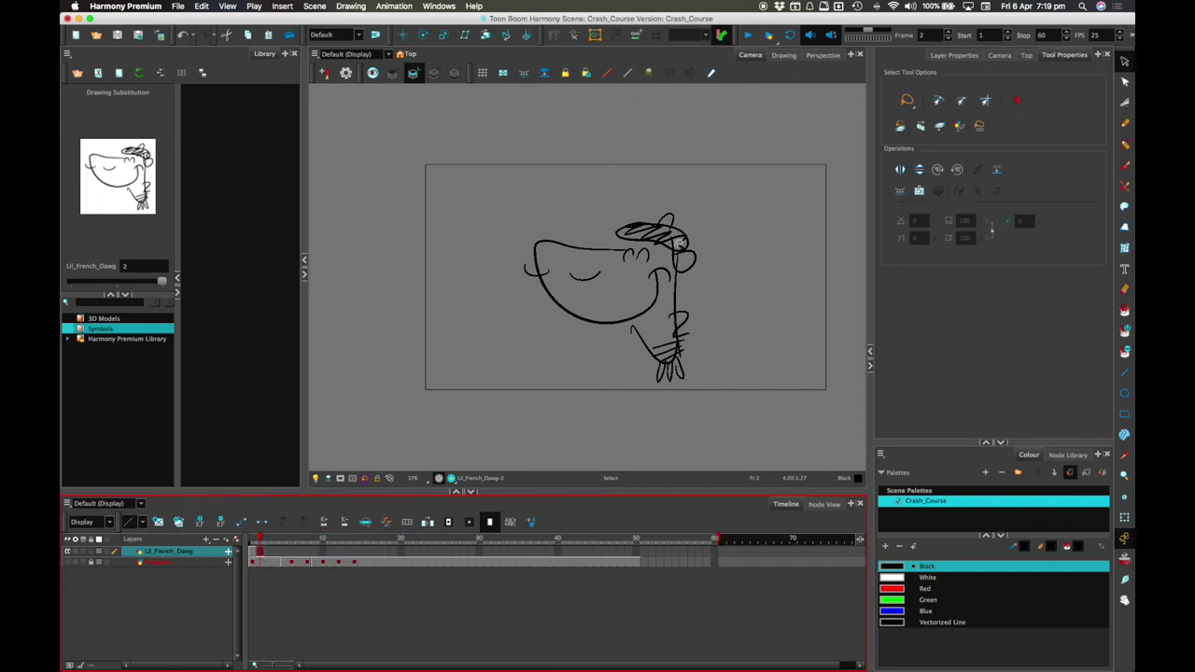
pyautogui.moveTo(261, 542); pyautogui.dragTo(259, 541)
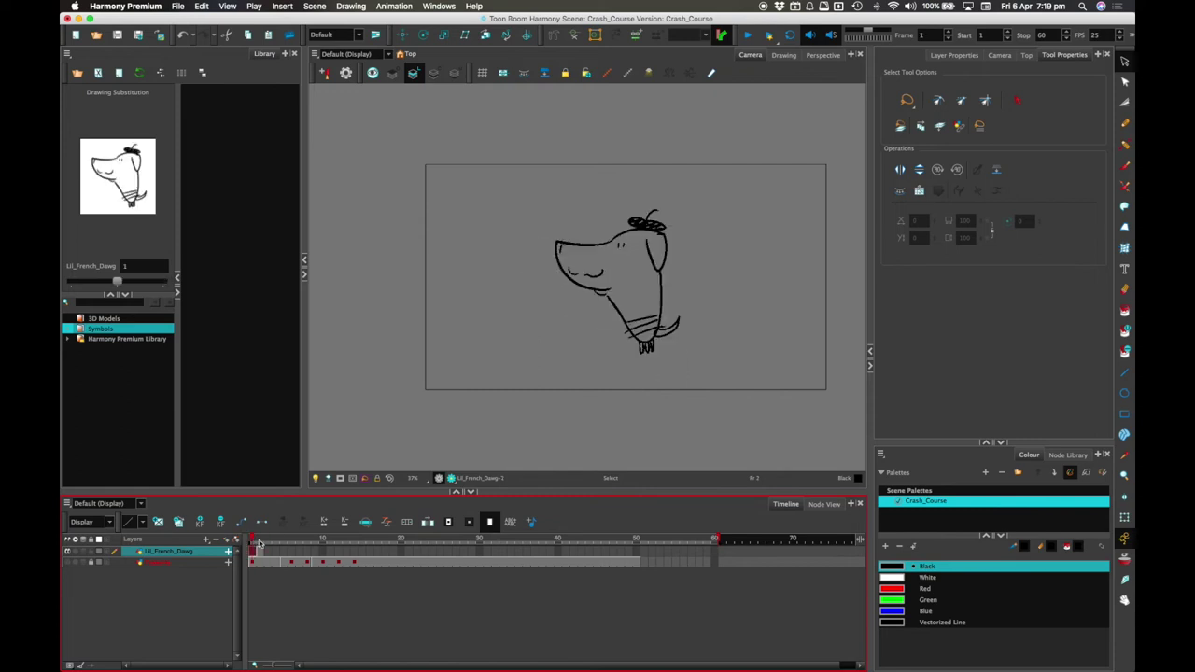
pyautogui.click(261, 557)
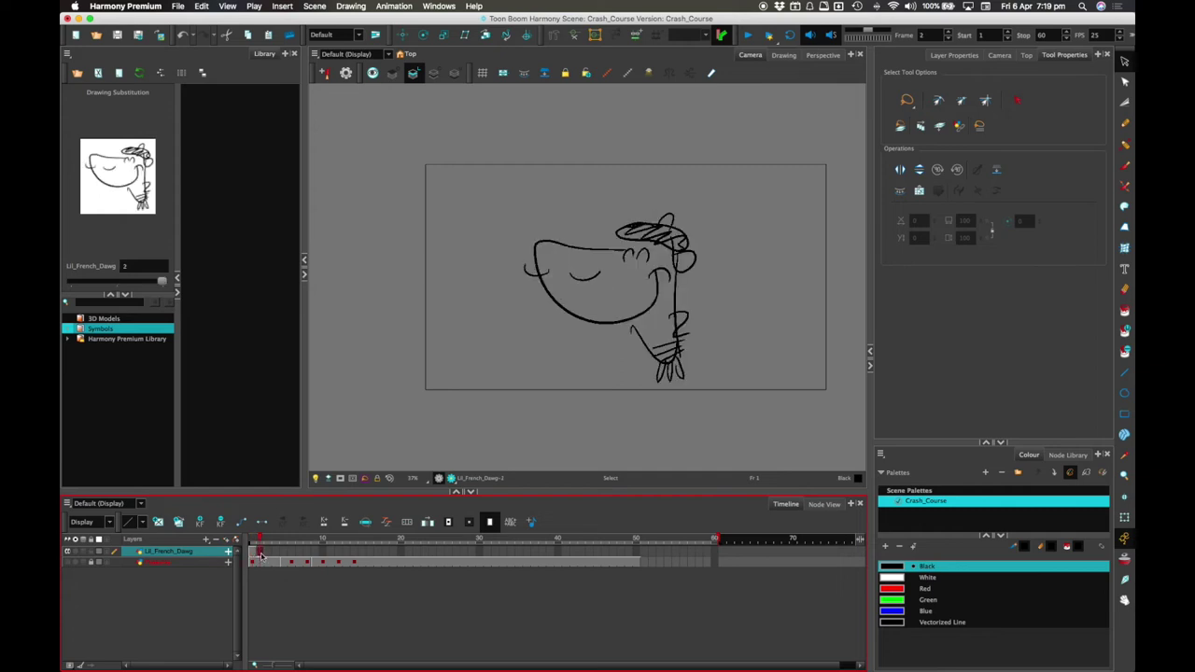
pyautogui.press('Delete')
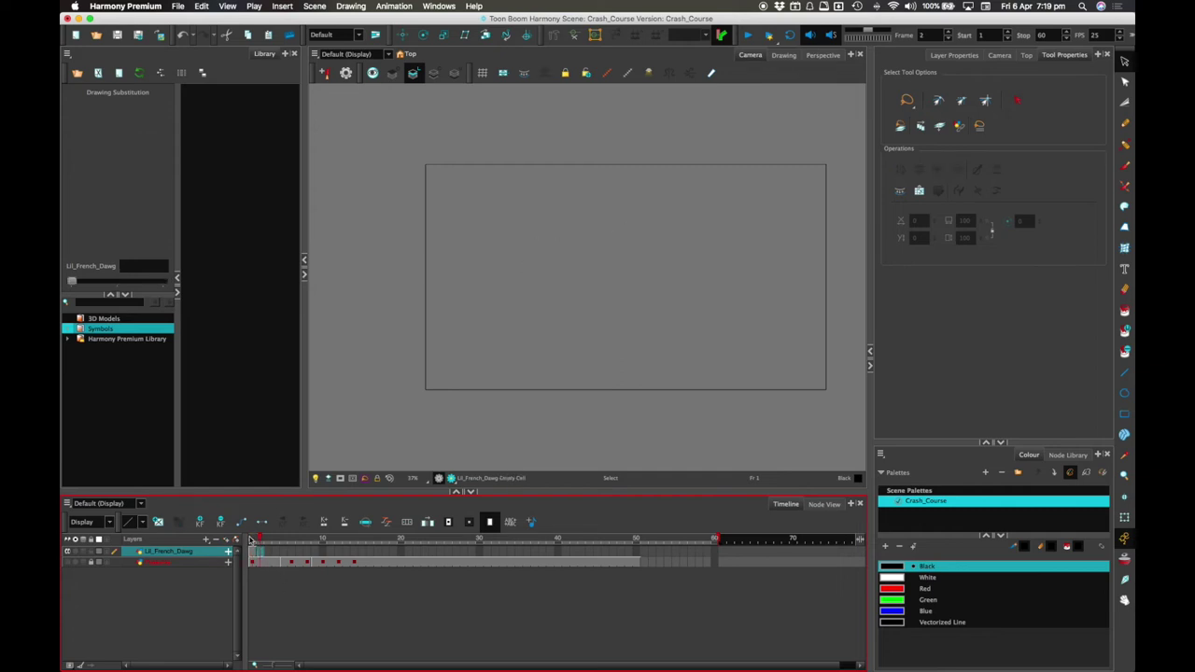
# Step: Extend the exposure of drawing 1 on the Lil_French_Dawg layer to frame 50
pyautogui.click(252, 541)
pyautogui.click(635, 557)
pyautogui.press('F5')
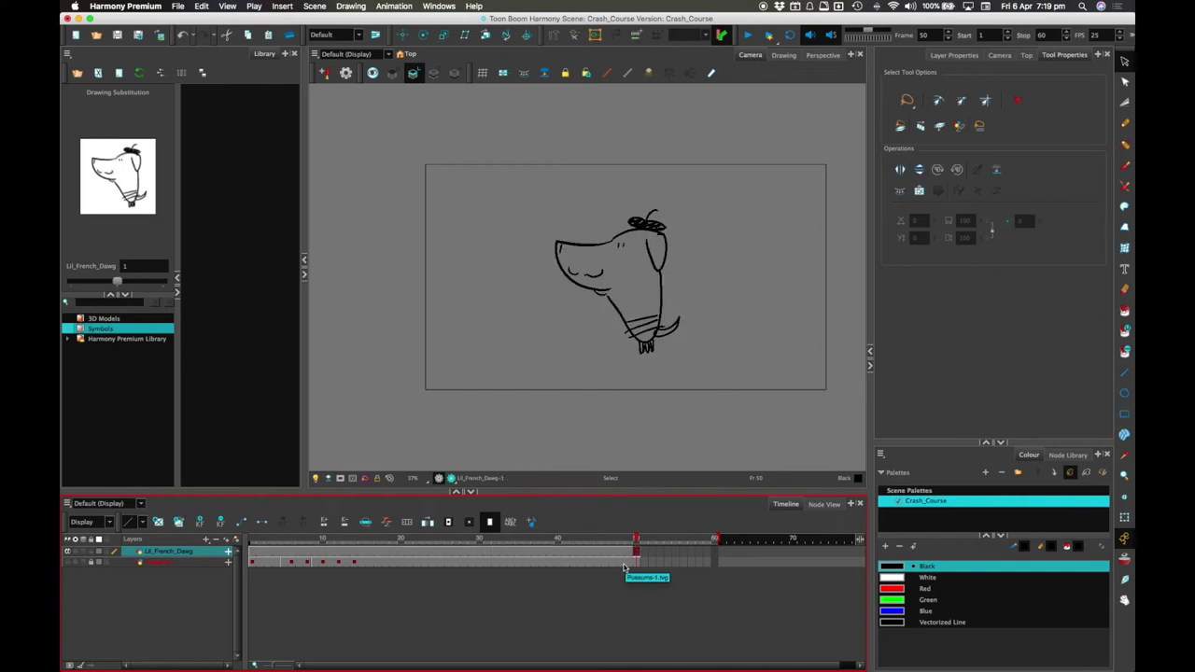
# Step: Set the playback stop frame to 50 on the timeline and play the scene up to it
pyautogui.moveTo(715, 541)
pyautogui.mouseDown()
pyautogui.moveTo(834, 542)
pyautogui.moveTo(644, 547)
pyautogui.mouseUp()
pyautogui.click(641, 546)
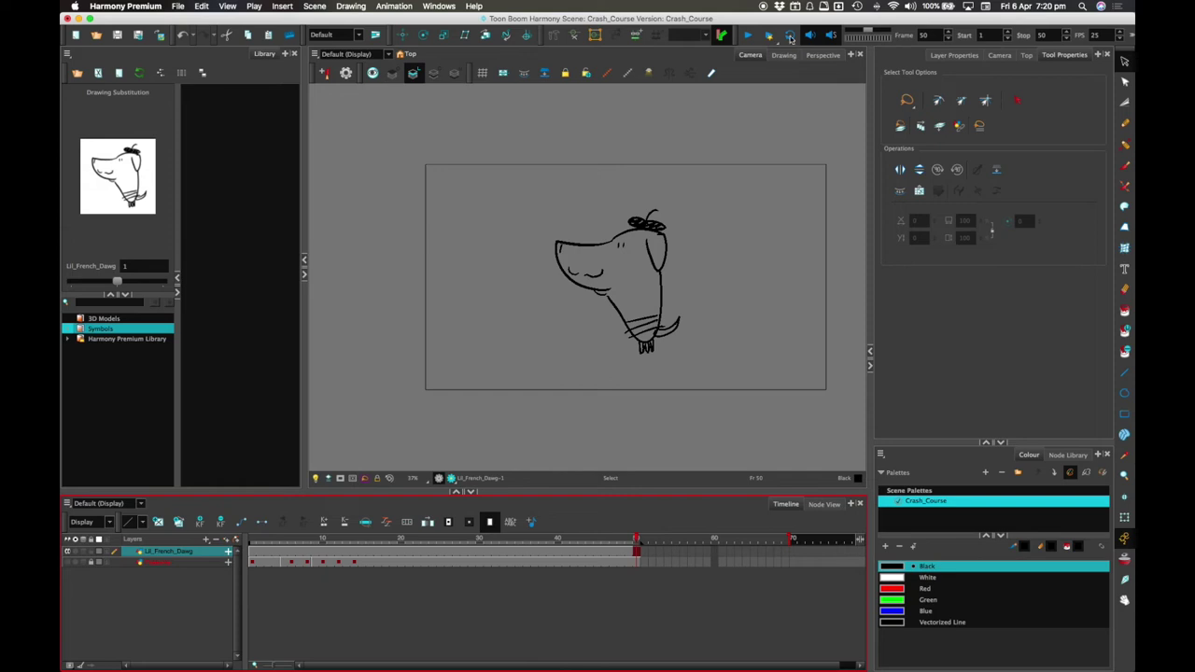
pyautogui.click(748, 35)
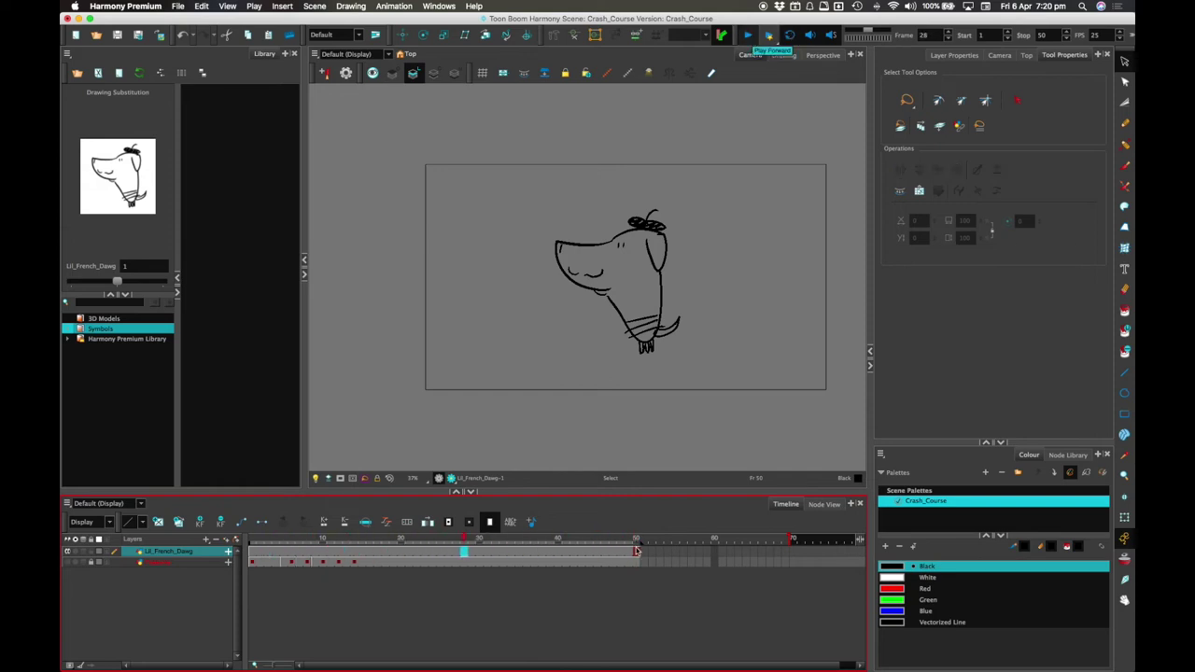
pyautogui.click(769, 37)
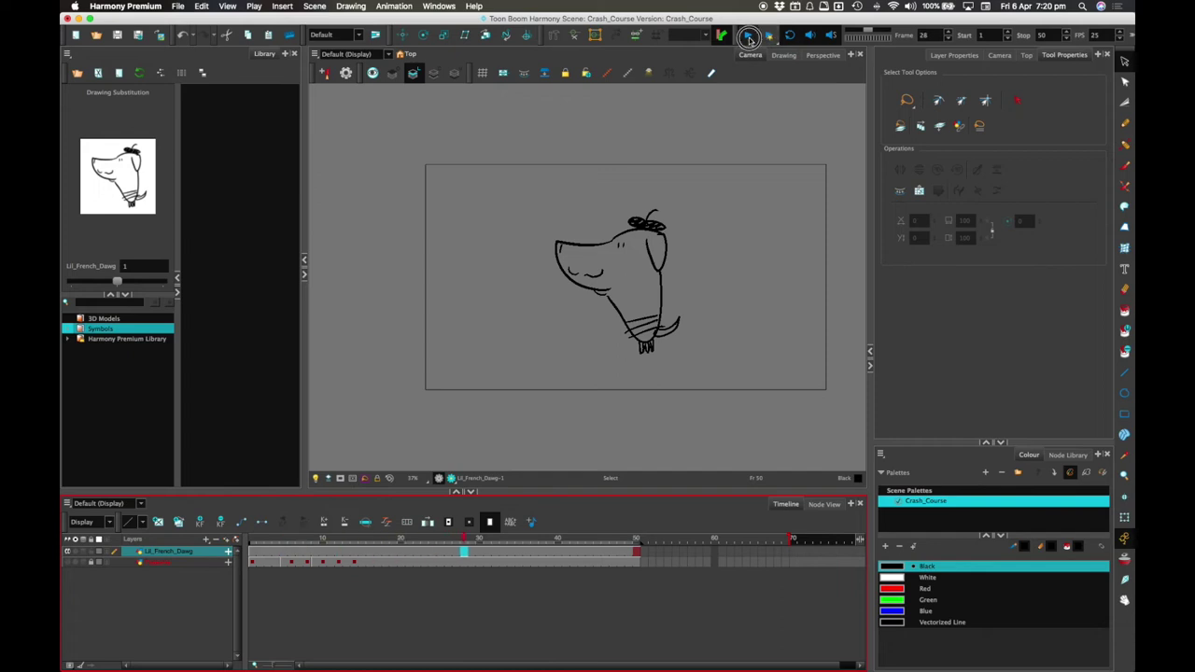
# Step: Set the playback range to start at frame 46 and stop at frame 69, and play that range
pyautogui.moveTo(640, 541); pyautogui.dragTo(789, 542)
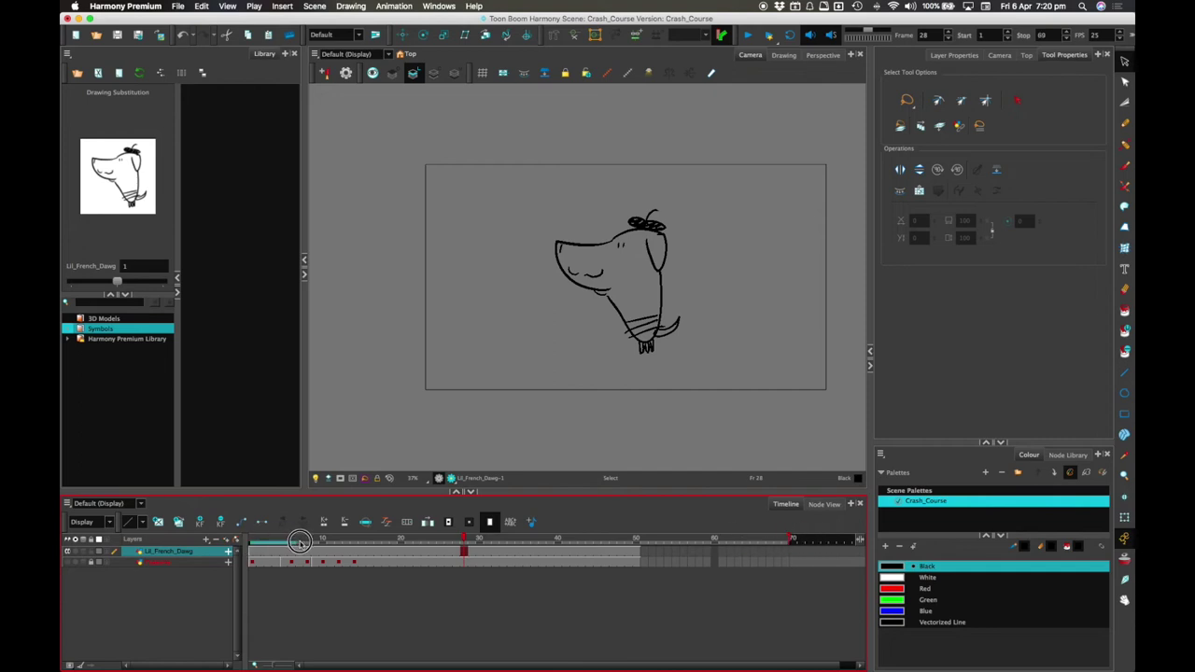
pyautogui.moveTo(252, 544); pyautogui.dragTo(604, 544)
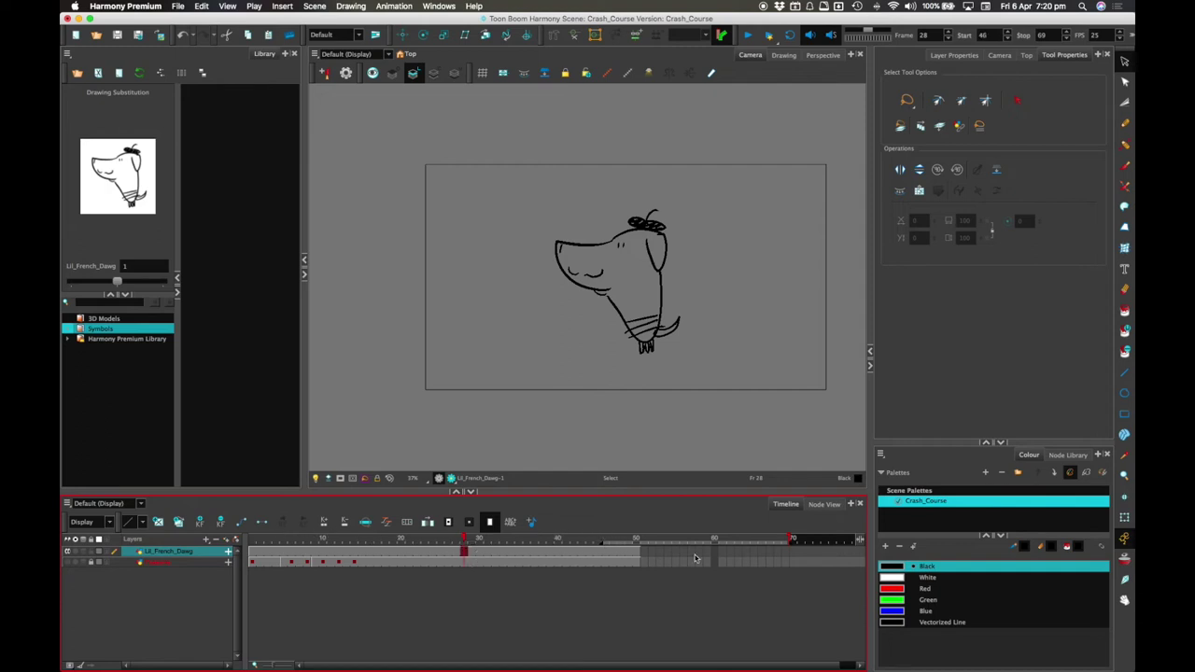
pyautogui.click(748, 36)
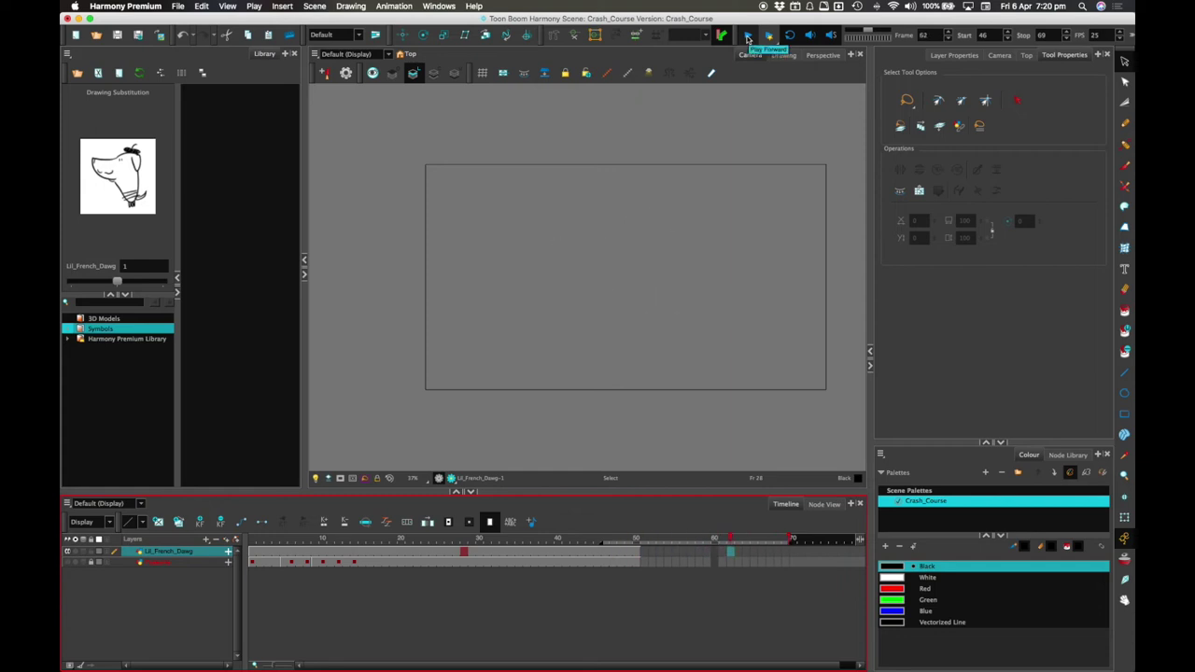
pyautogui.click(747, 34)
# Step: Reset the playback start to frame 1 and scrub the playhead back to frame 1
pyautogui.moveTo(607, 540); pyautogui.dragTo(249, 543)
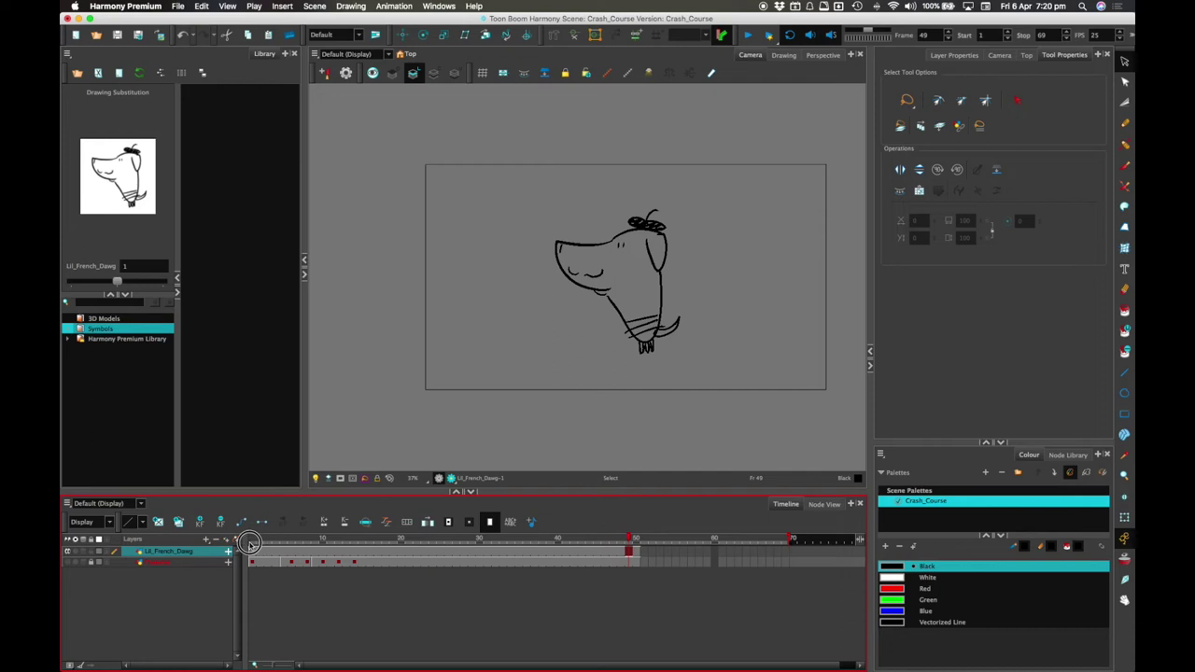
pyautogui.click(611, 540)
pyautogui.click(360, 540)
pyautogui.click(252, 541)
# Step: Add a parent peg to Lil_French_Dawg and set the layer to Apply Embedded Pivot on Parent Peg, with Animate Using Animation Tools disabled
pyautogui.click(236, 542)
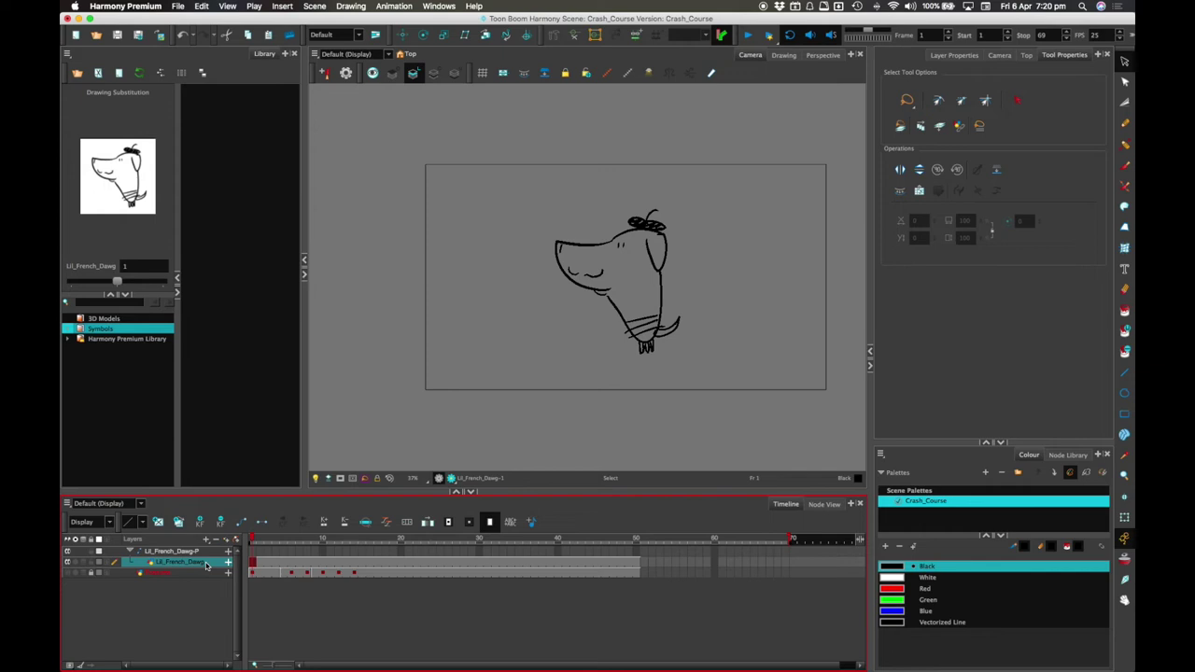
pyautogui.doubleClick(213, 564)
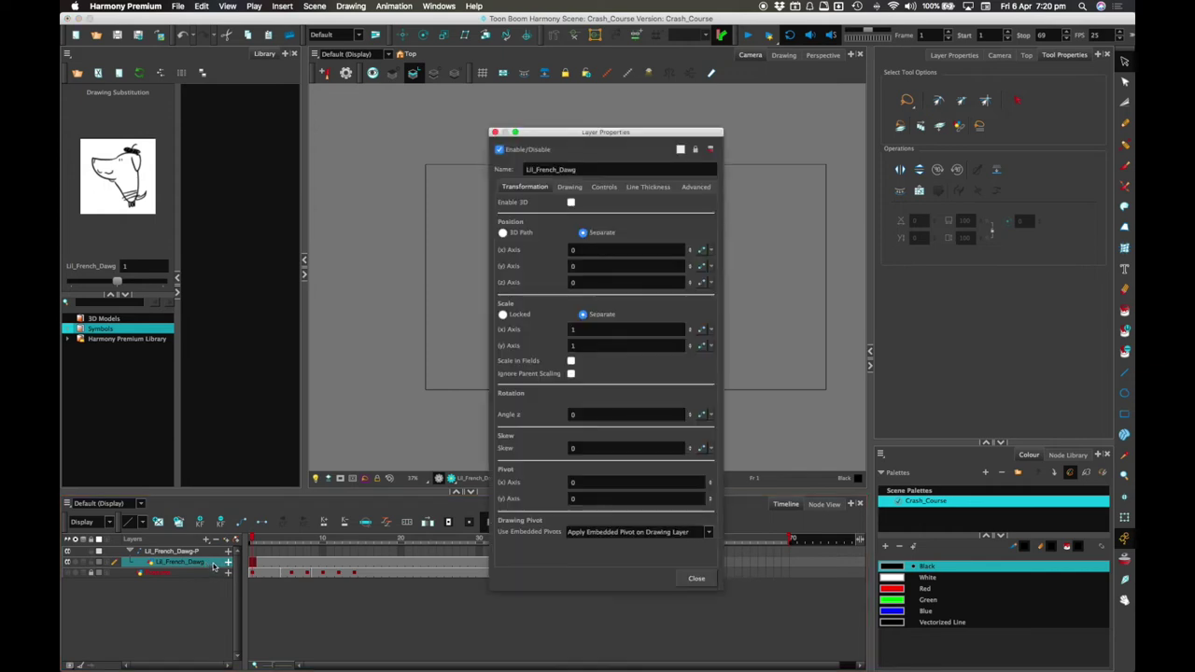
pyautogui.click(681, 537)
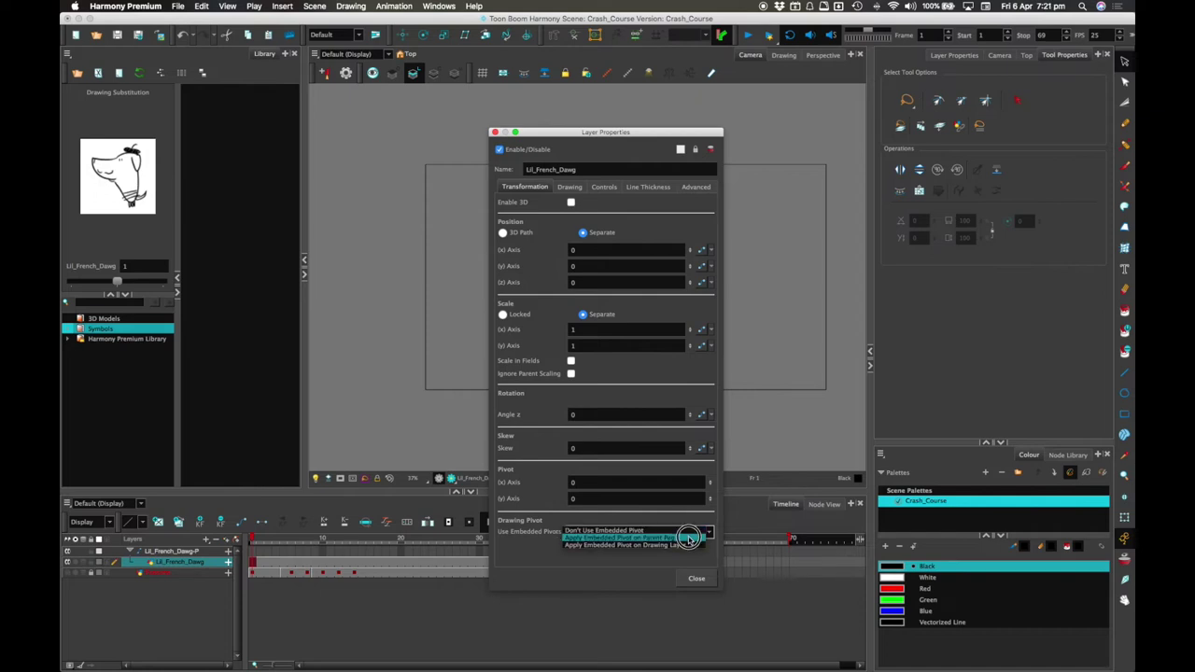
pyautogui.click(688, 538)
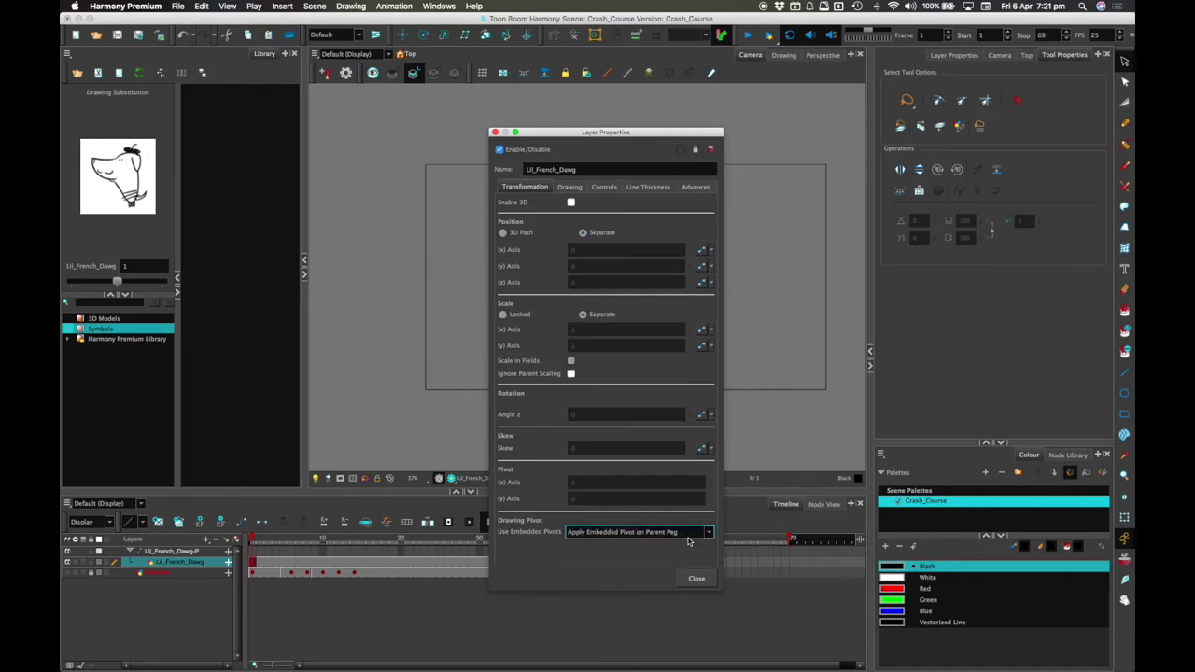
pyautogui.click(604, 186)
pyautogui.click(602, 211)
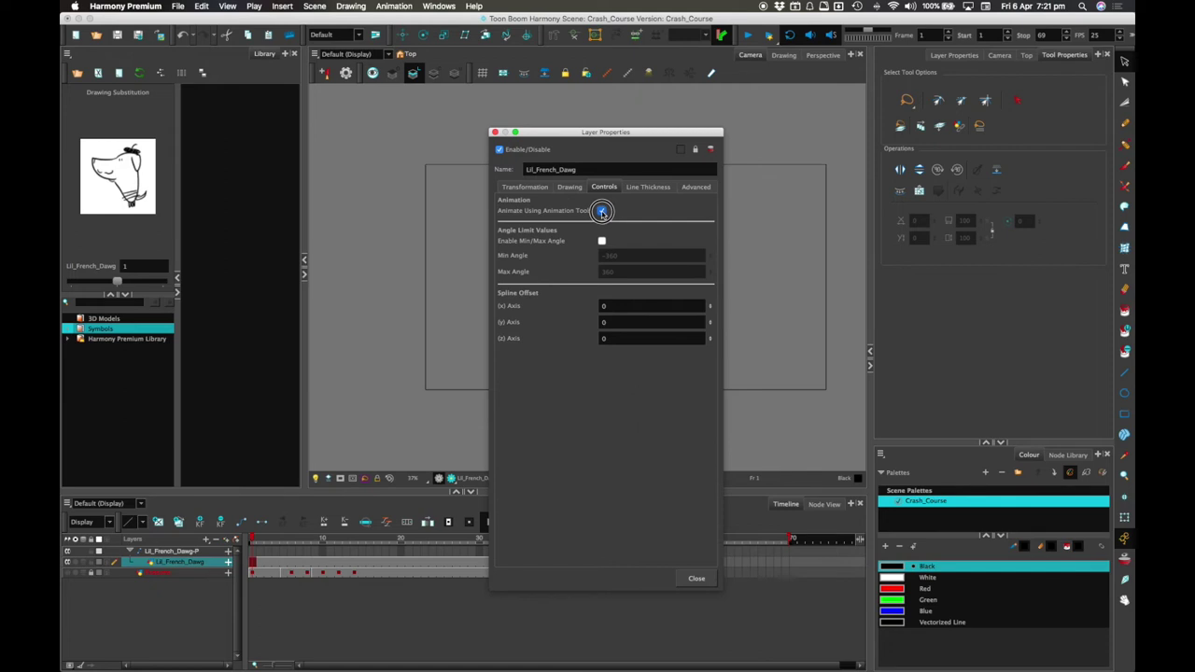
pyautogui.click(700, 579)
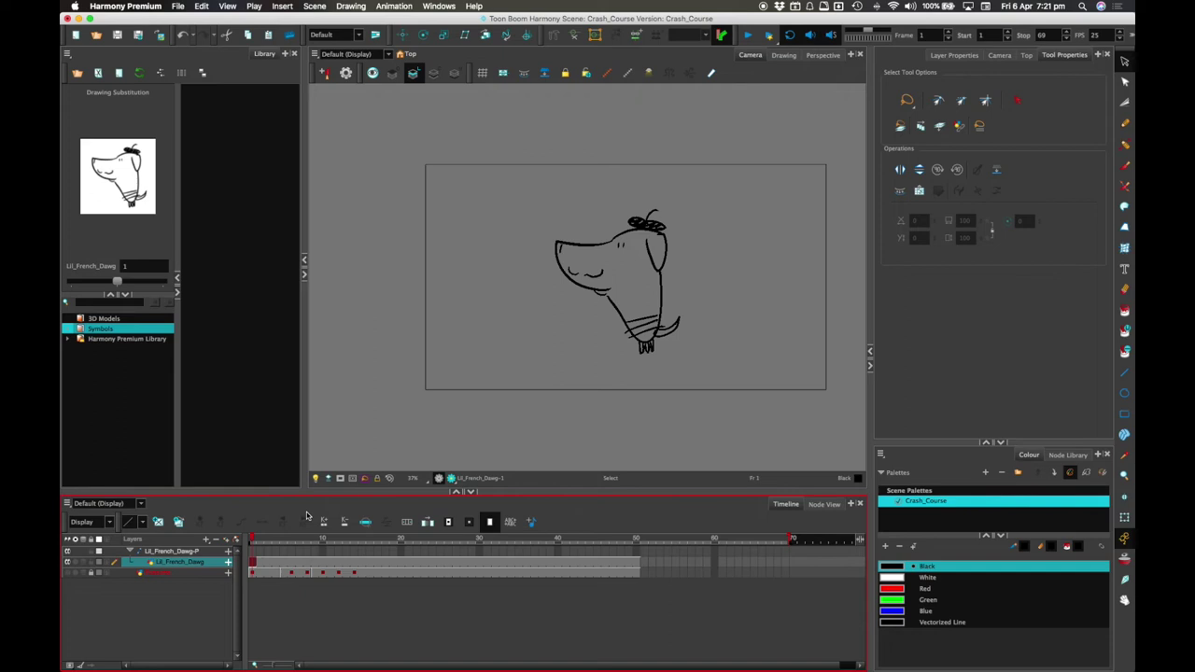
# Step: Try moving the dog slightly on frame 1 with the Transform tool, compare the peg and drawing cells, and undo the changes
pyautogui.click(1123, 516)
pyautogui.click(662, 310)
pyautogui.moveTo(662, 310)
pyautogui.mouseDown()
pyautogui.moveTo(695, 280)
pyautogui.moveTo(639, 324)
pyautogui.mouseUp()
pyautogui.click(257, 556)
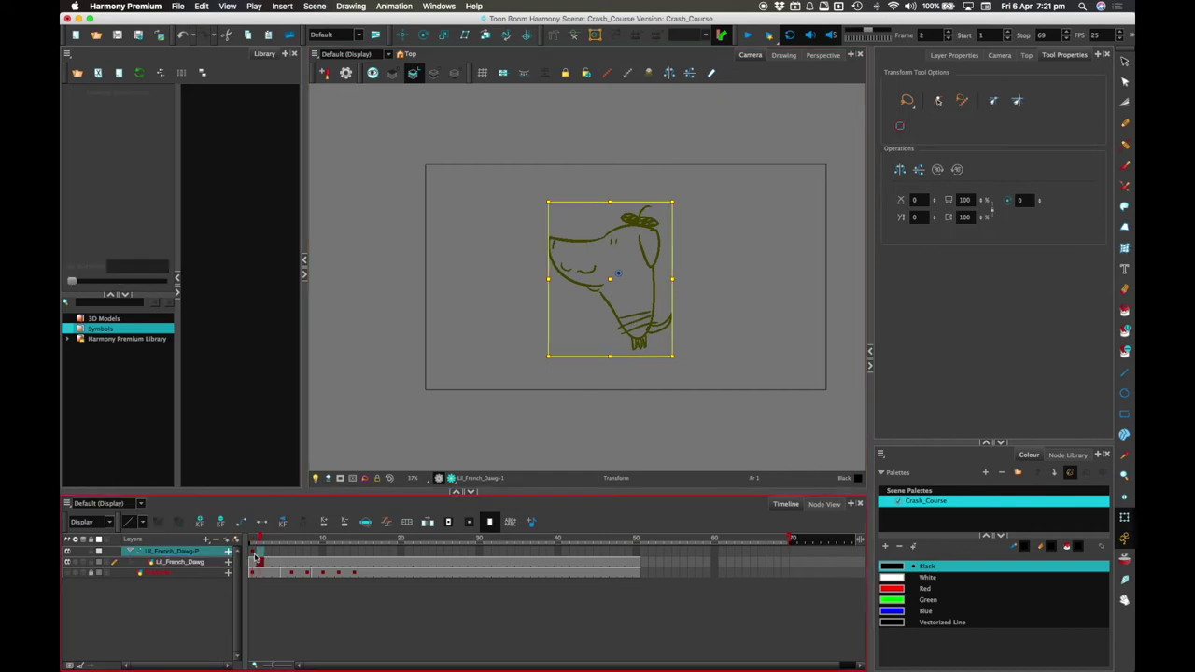
pyautogui.click(251, 553)
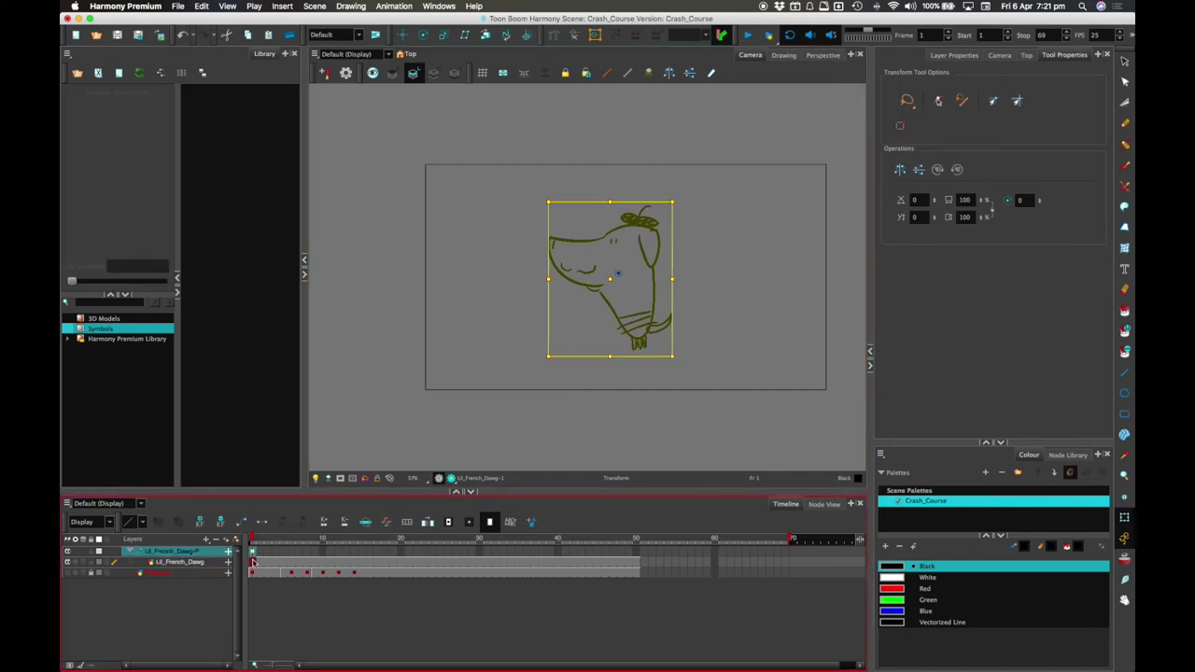
pyautogui.click(252, 563)
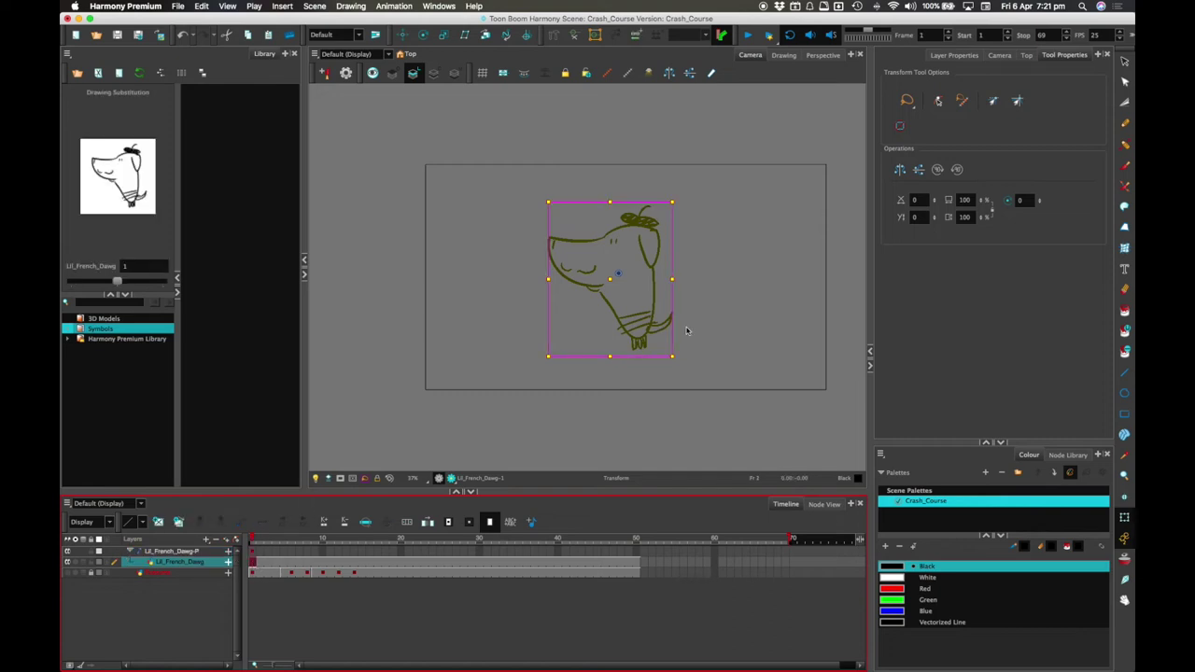
pyautogui.press('super+z')
pyautogui.press('super+z')
pyautogui.press('super+z')
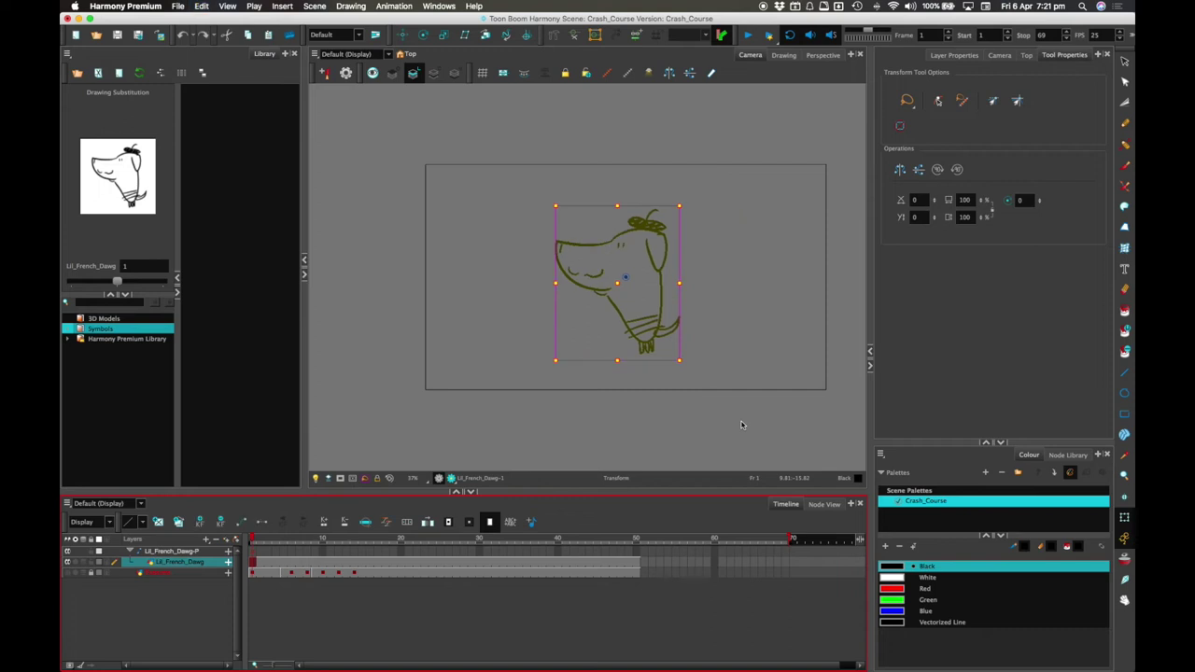
# Step: Set the Lil_French_Dawg layer to Apply Embedded Pivot on Drawing Layer and check its Animate Using Animation Tools option
pyautogui.doubleClick(211, 552)
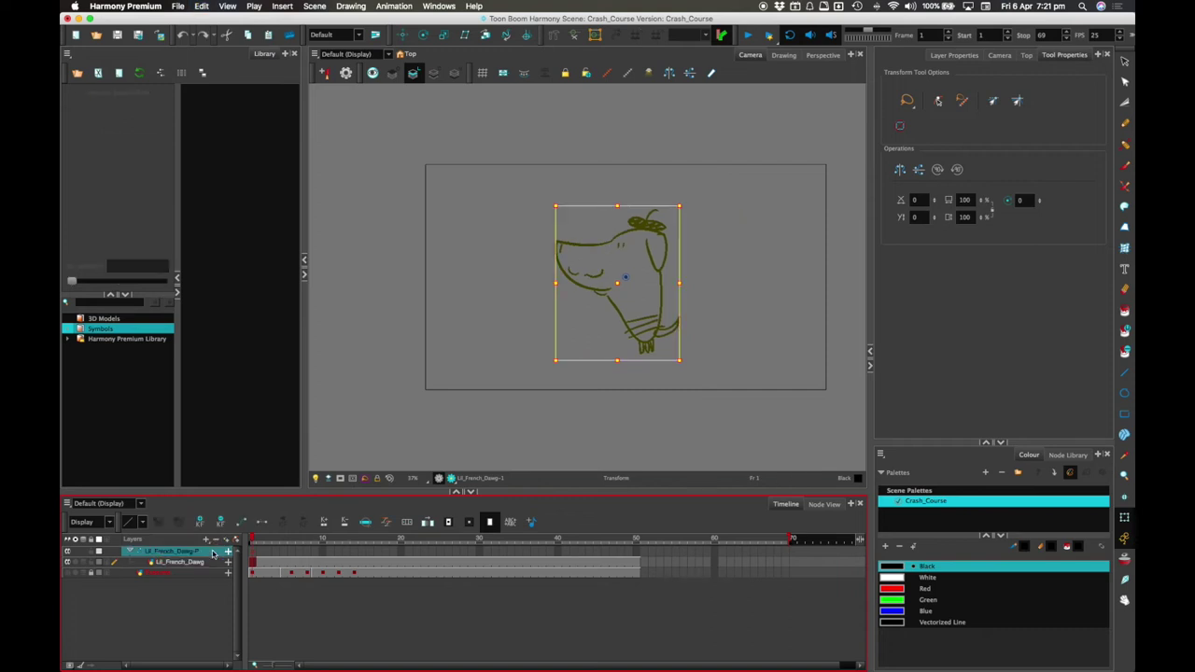
pyautogui.click(647, 568)
pyautogui.doubleClick(224, 563)
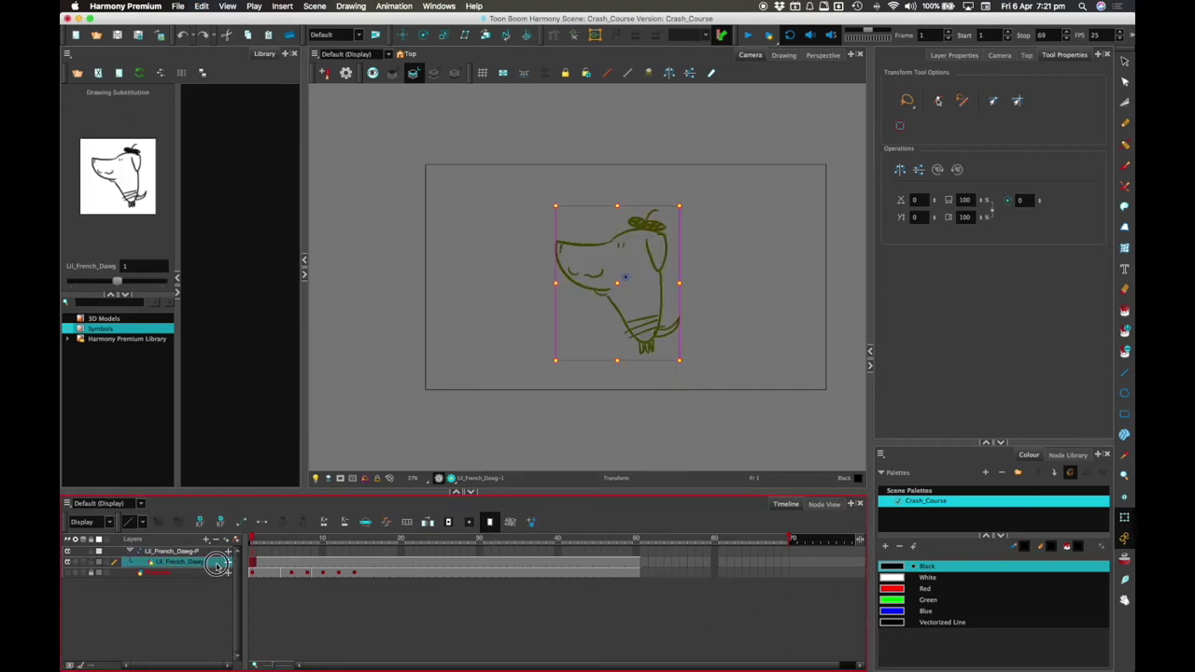
pyautogui.click(530, 191)
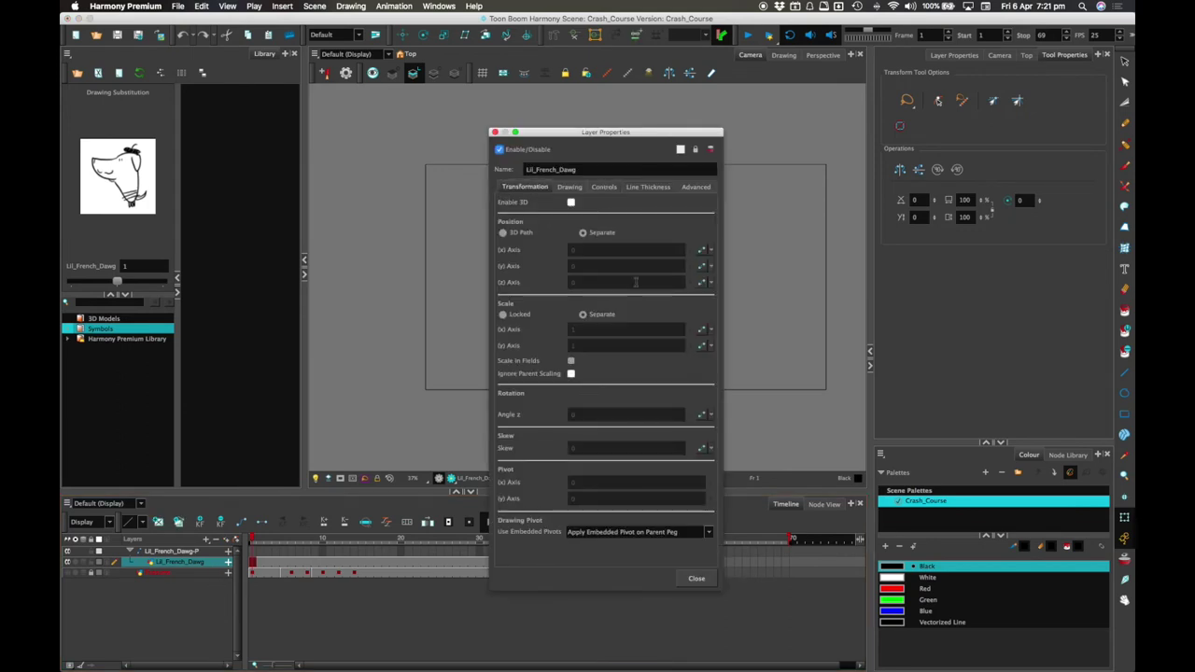
pyautogui.click(688, 532)
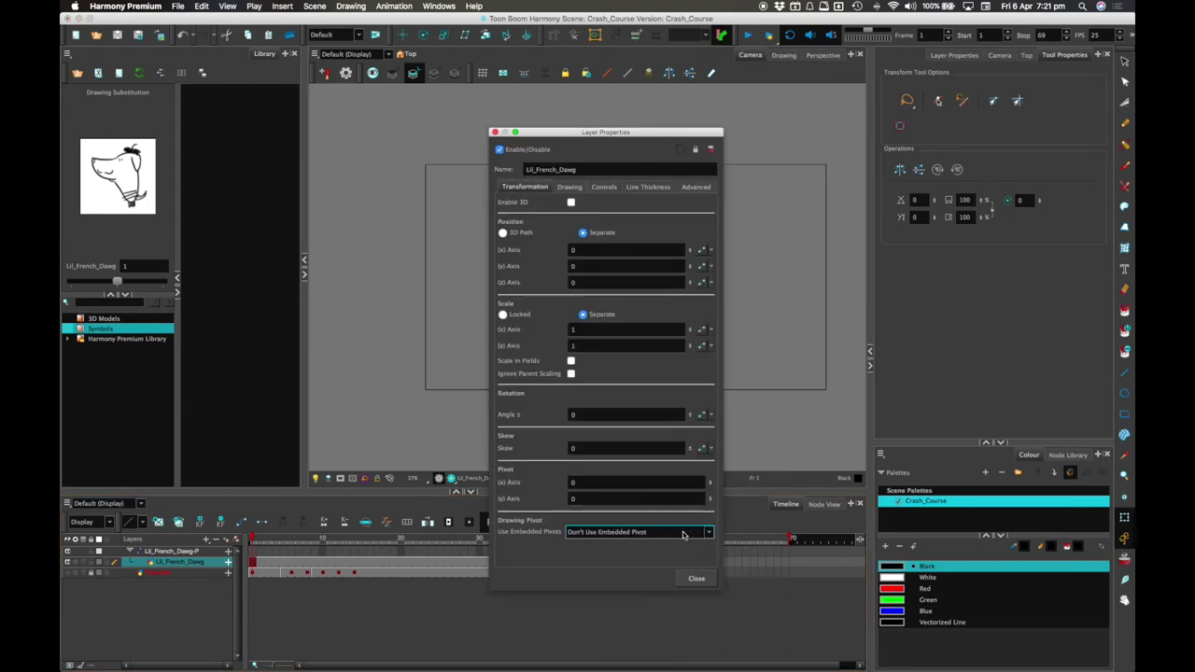
pyautogui.click(677, 545)
pyautogui.click(602, 187)
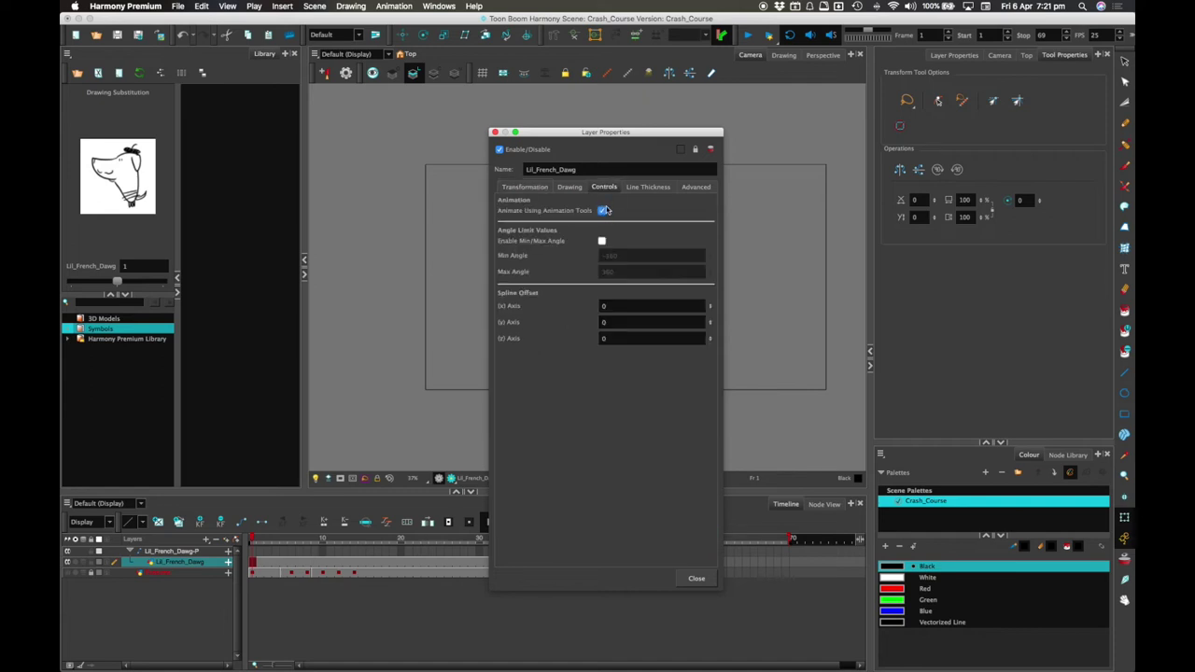
pyautogui.click(697, 578)
# Step: Try moving the dog drawing up and to the right on frame 1, undoing the first attempts, and select the drawing layer's keyframe
pyautogui.moveTo(620, 321); pyautogui.dragTo(655, 292)
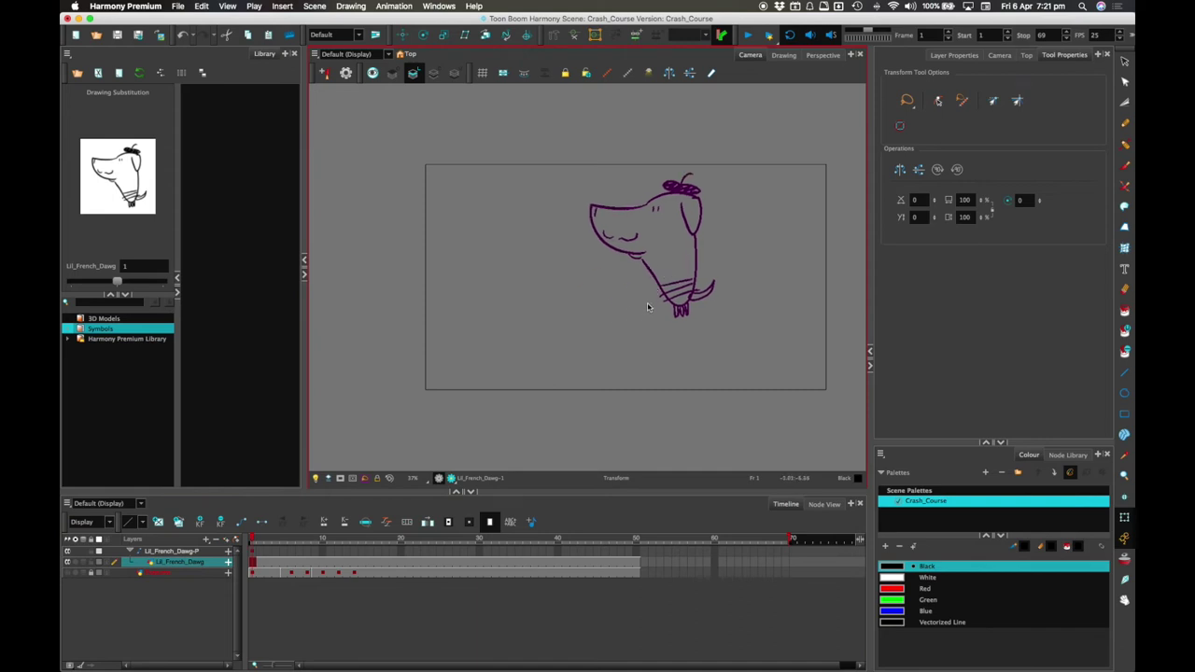
pyautogui.press('super+z')
pyautogui.press('super+z')
pyautogui.moveTo(654, 335); pyautogui.dragTo(687, 307)
pyautogui.hotkey('ctrl', 'z')
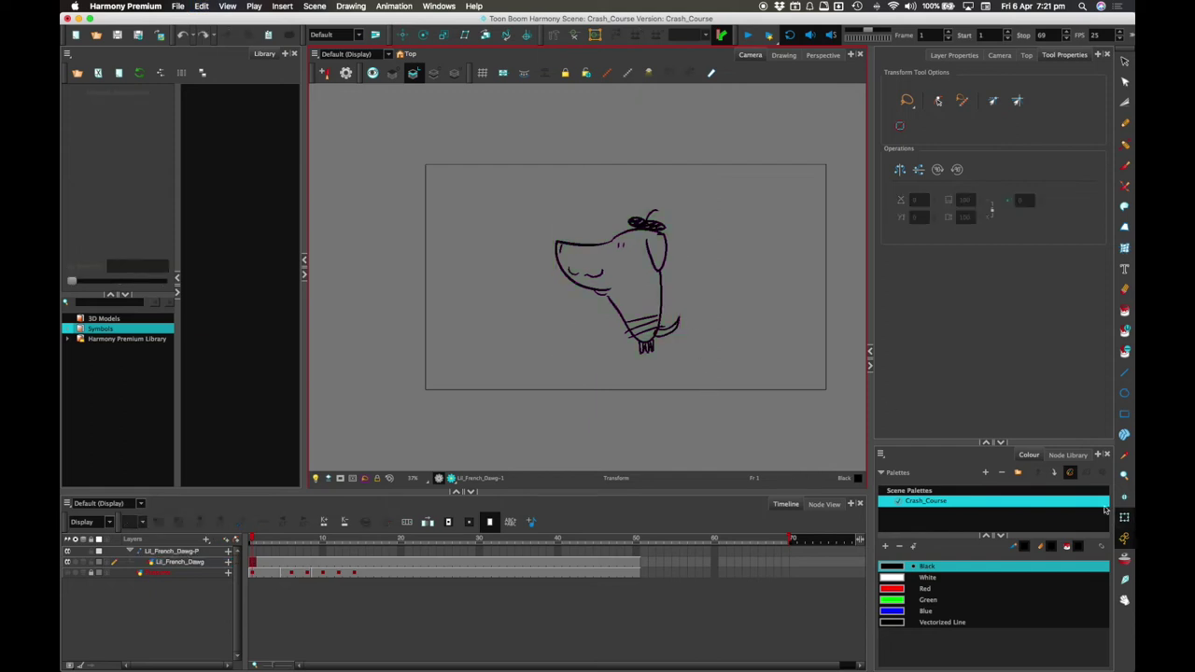
pyautogui.click(661, 308)
pyautogui.moveTo(661, 308); pyautogui.dragTo(698, 276)
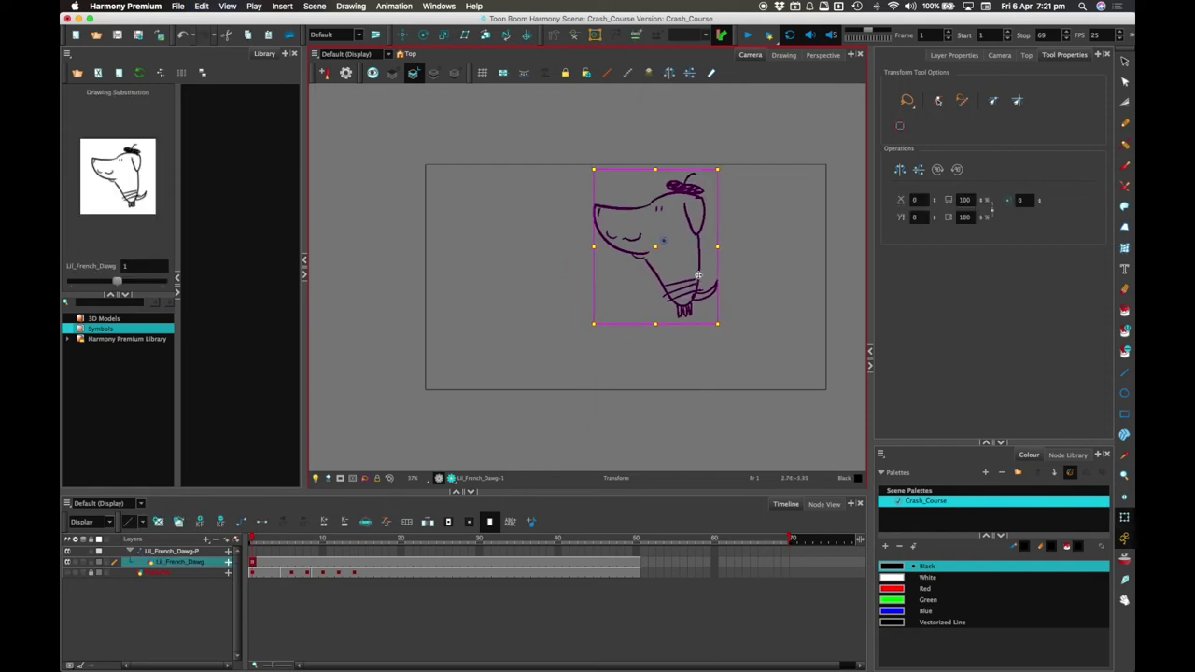
pyautogui.click(250, 563)
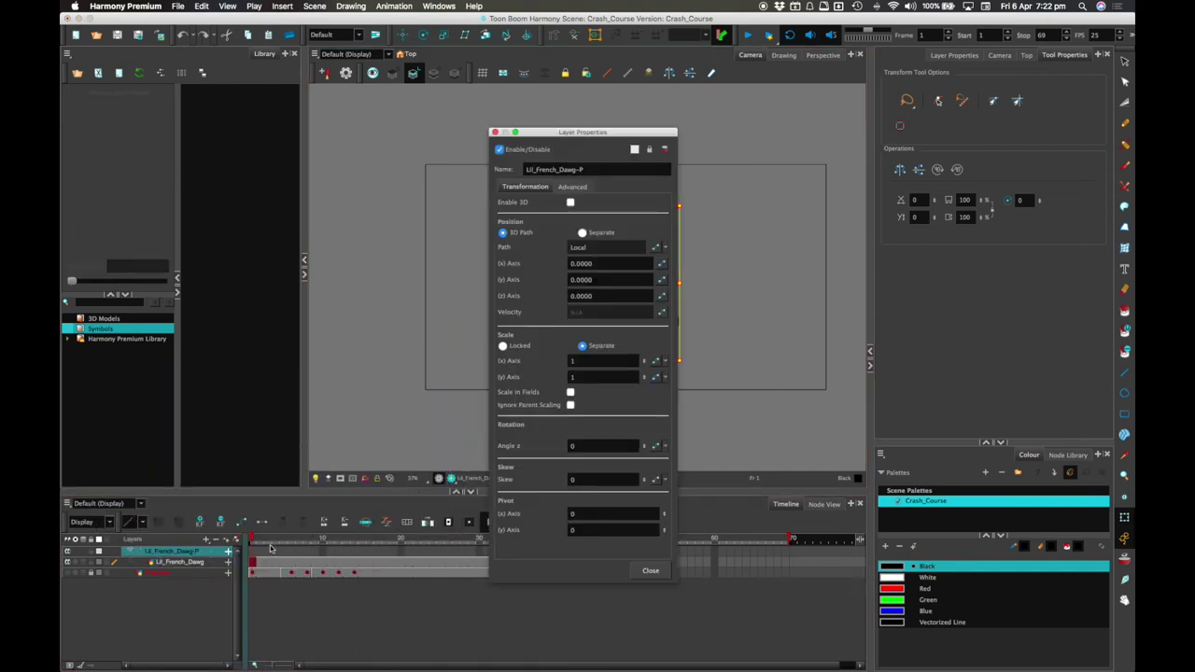
# Step: Close the peg's properties and set the Lil_French_Dawg layer's Use Embedded Pivots option to Apply Embedded Pivot on Parent Peg
pyautogui.click(647, 571)
pyautogui.click(214, 562)
pyautogui.doubleClick(211, 576)
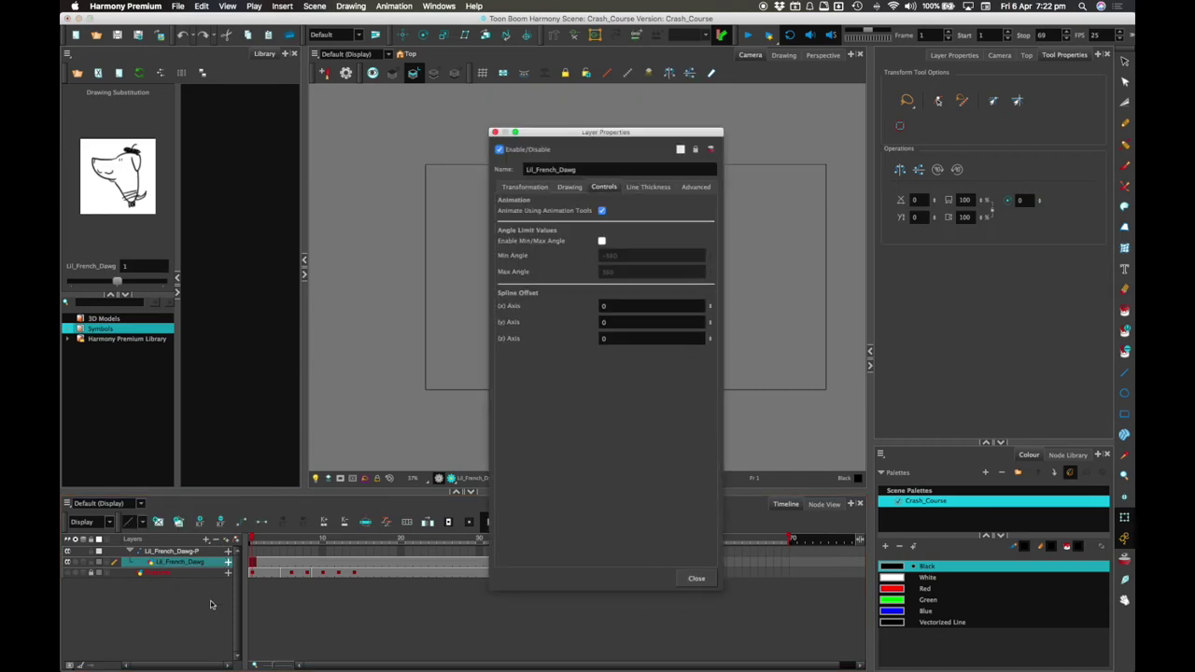
pyautogui.click(524, 186)
pyautogui.click(660, 534)
pyautogui.click(676, 532)
pyautogui.click(675, 533)
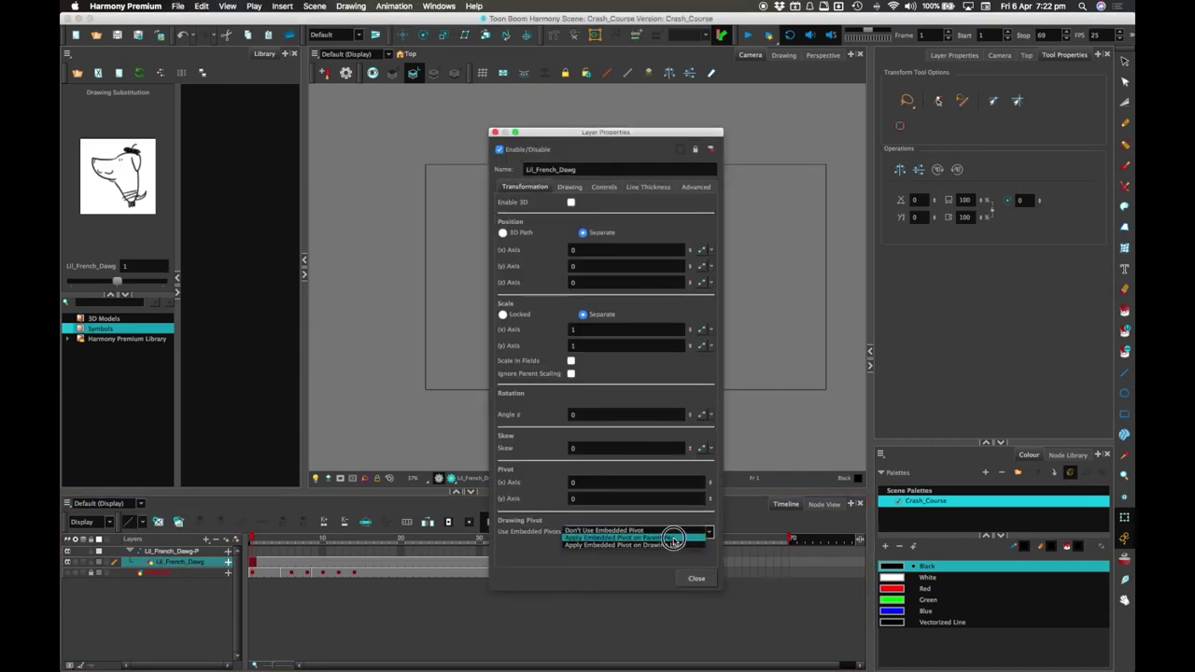
pyautogui.click(676, 539)
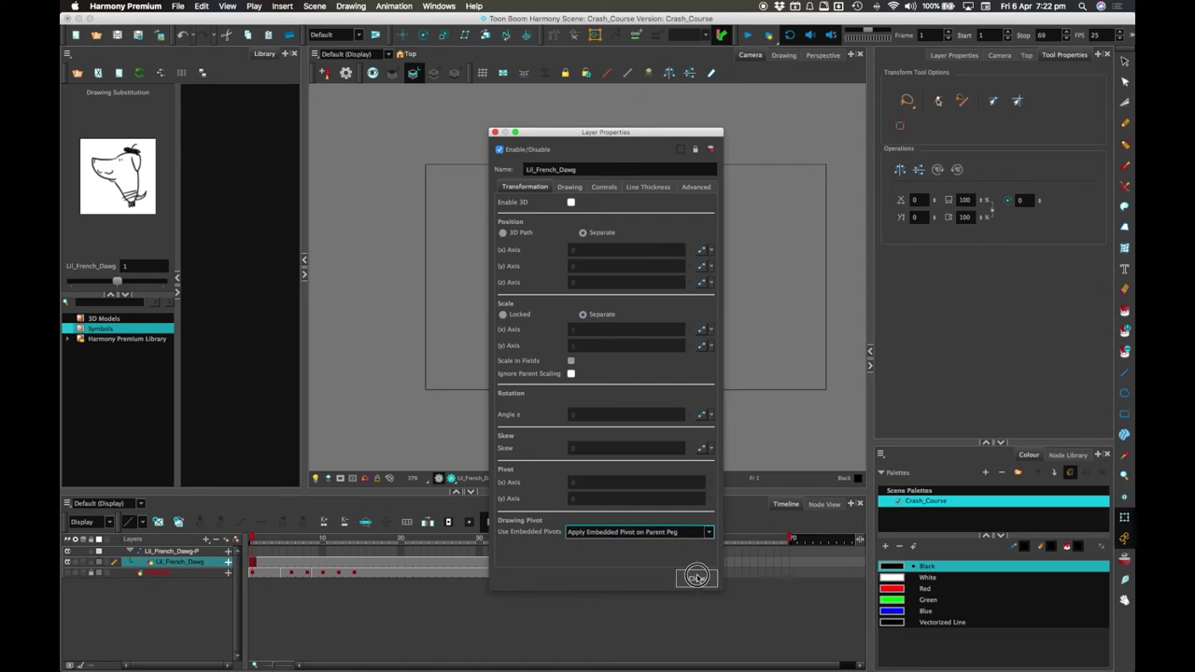
pyautogui.click(696, 578)
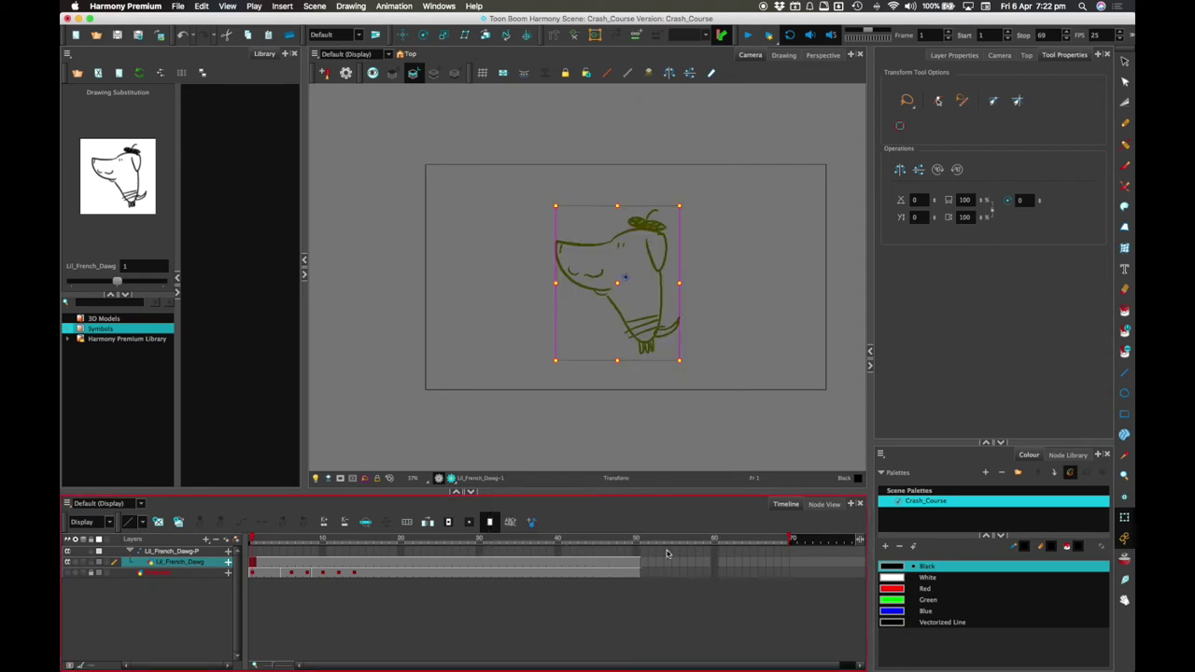
# Step: Move the pivot of the Lil_French_Dawg-P peg down to the base of the dog's tail and check the peg's properties
pyautogui.click(210, 552)
pyautogui.moveTo(626, 277)
pyautogui.mouseDown()
pyautogui.moveTo(646, 269)
pyautogui.moveTo(650, 326)
pyautogui.mouseUp()
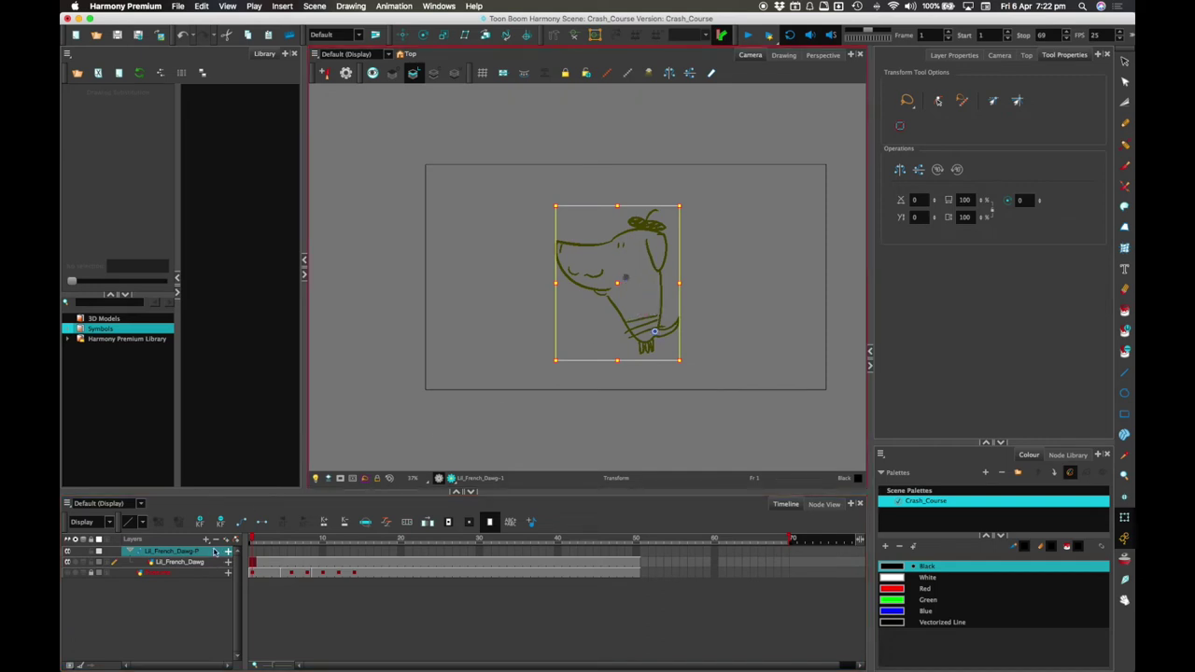
pyautogui.doubleClick(207, 553)
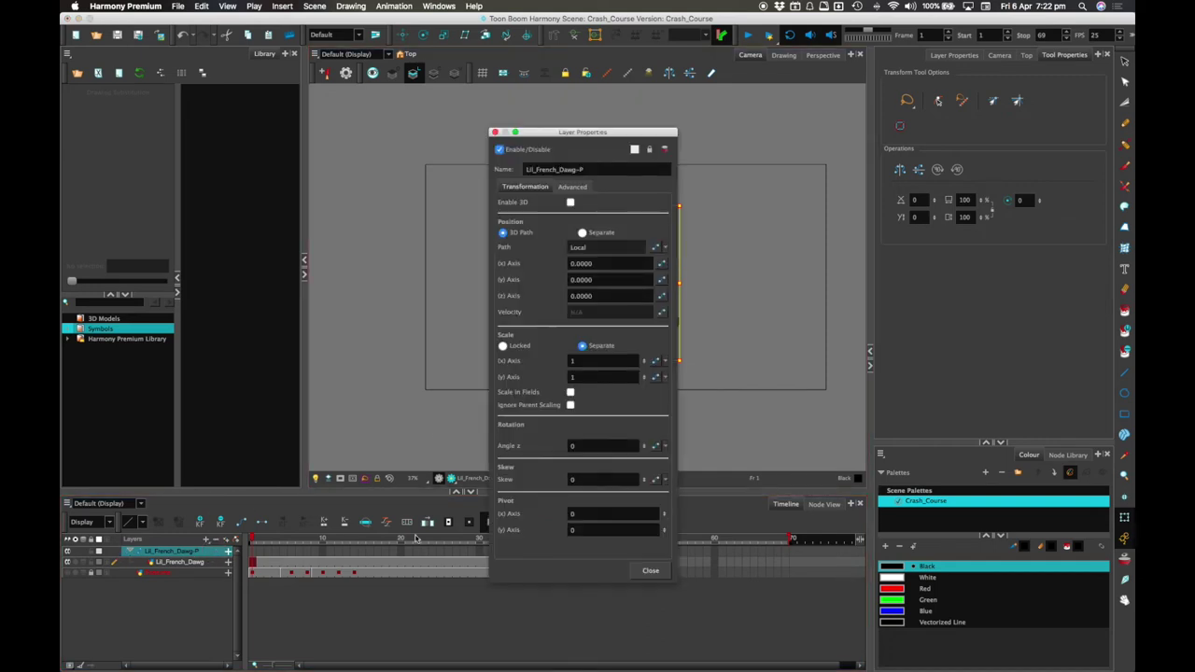
pyautogui.click(651, 570)
# Step: Select the Lil_French_Dawg drawing and move the dog slightly up and to the right on frame 1
pyautogui.click(213, 562)
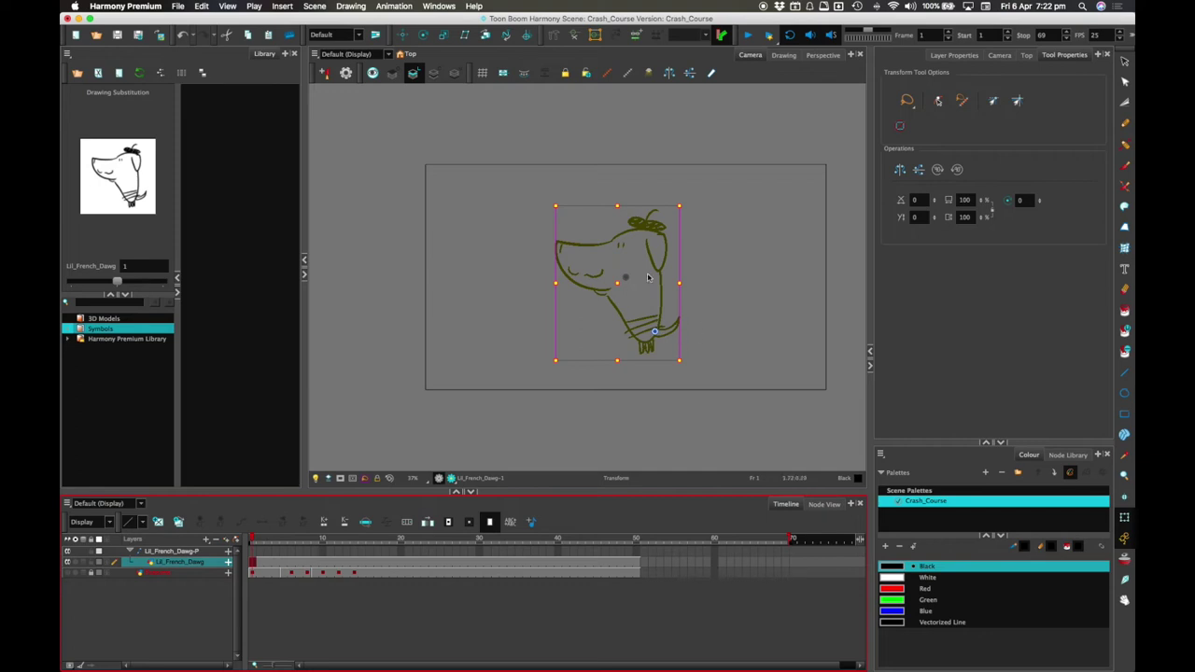
pyautogui.click(666, 307)
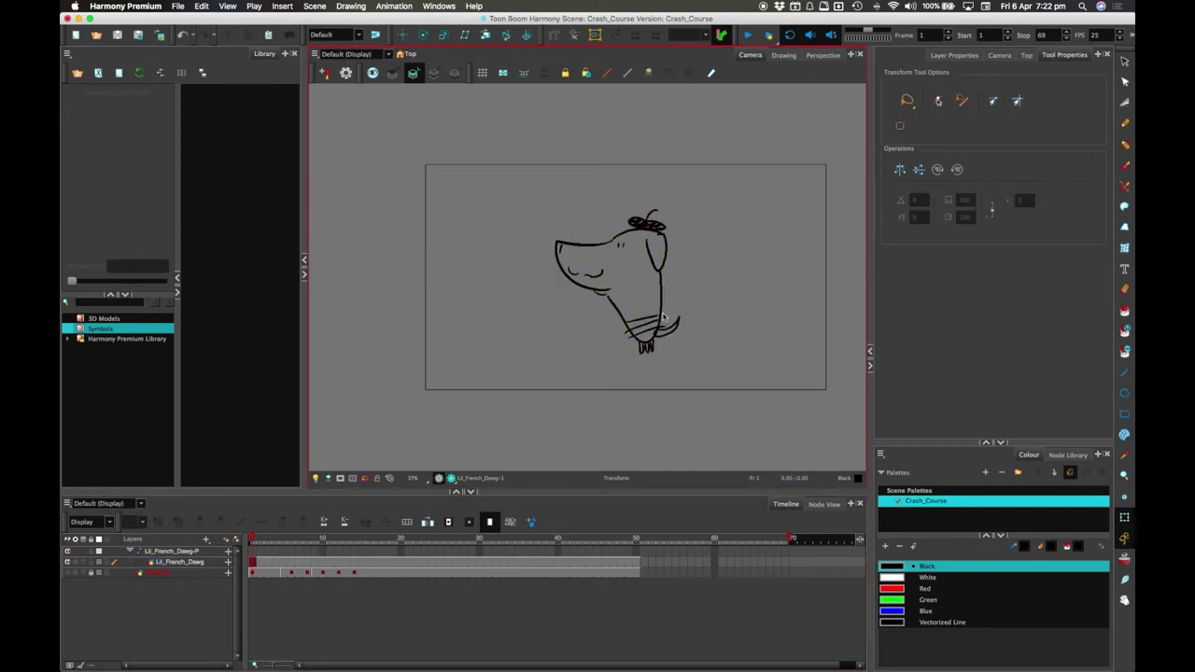
pyautogui.click(660, 302)
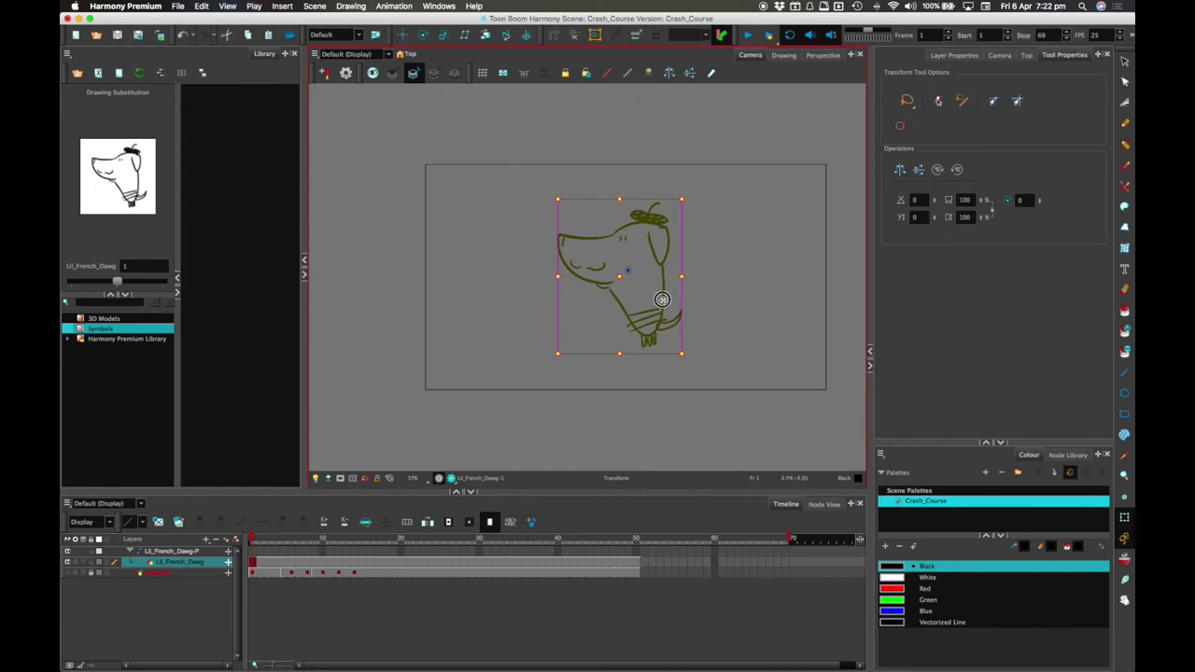
pyautogui.moveTo(669, 292); pyautogui.dragTo(681, 284)
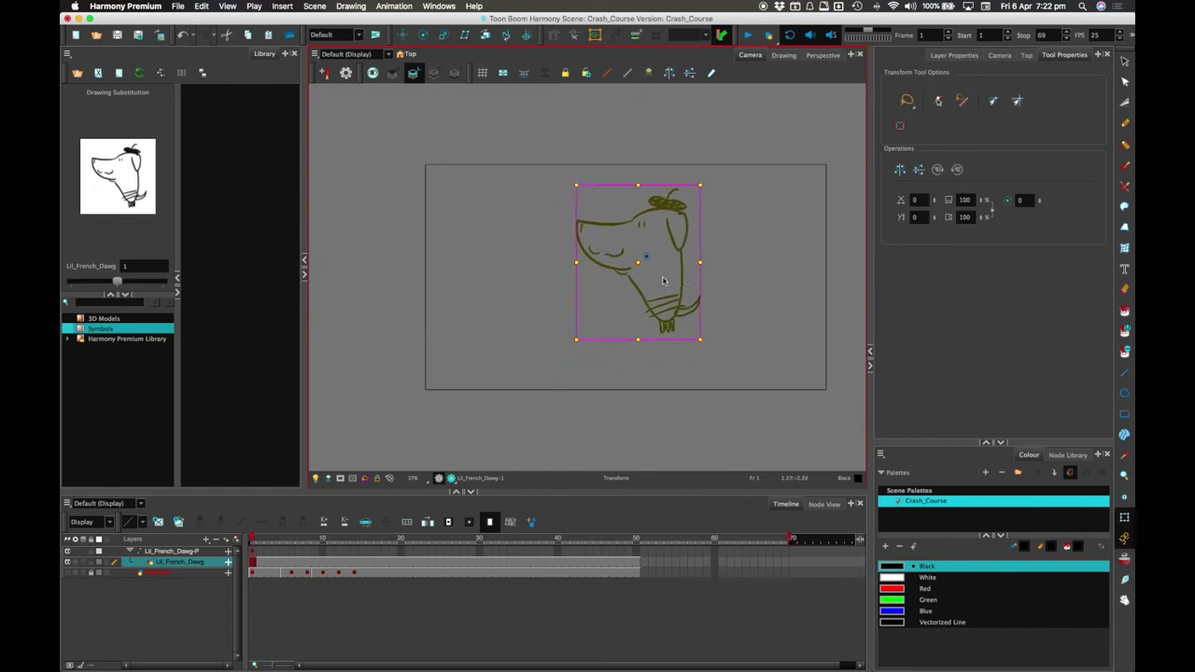
# Step: Change the timeline's selection mode so that it includes both keyframes and drawing exposures
pyautogui.click(274, 552)
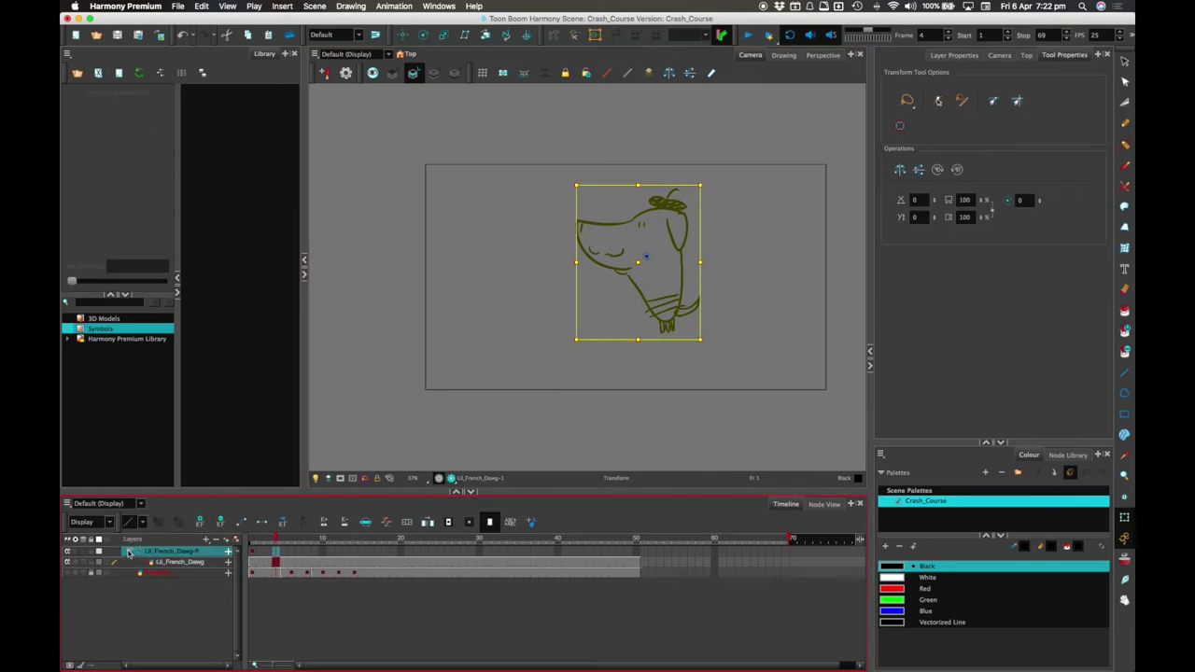
pyautogui.click(285, 562)
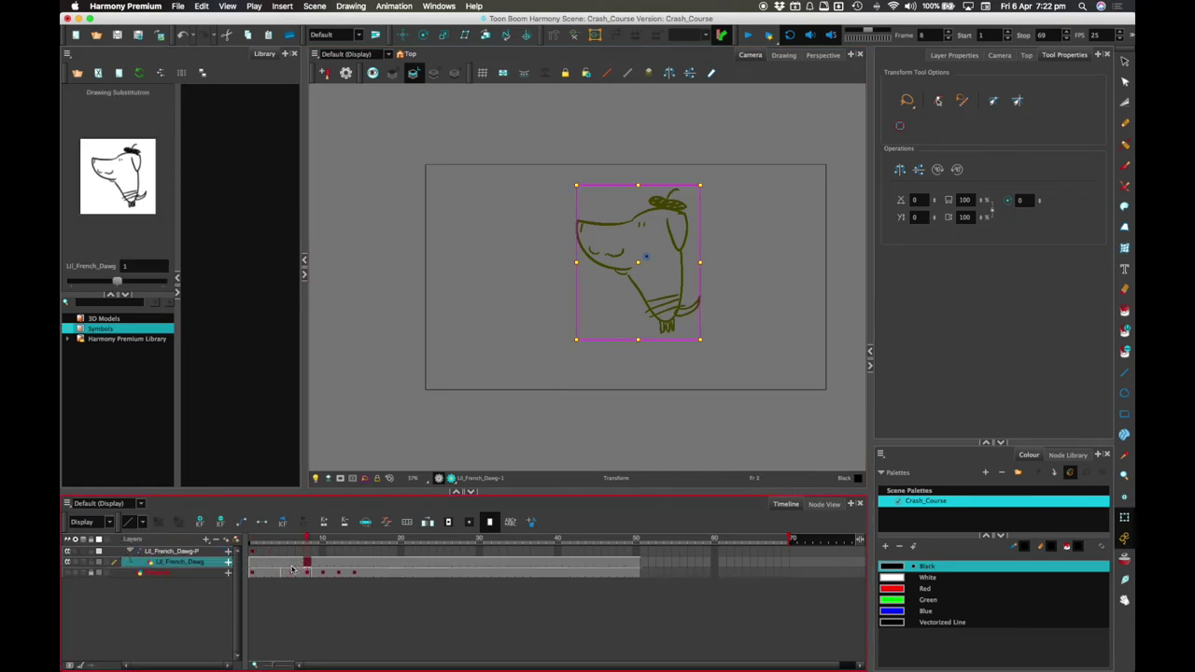
pyautogui.click(449, 522)
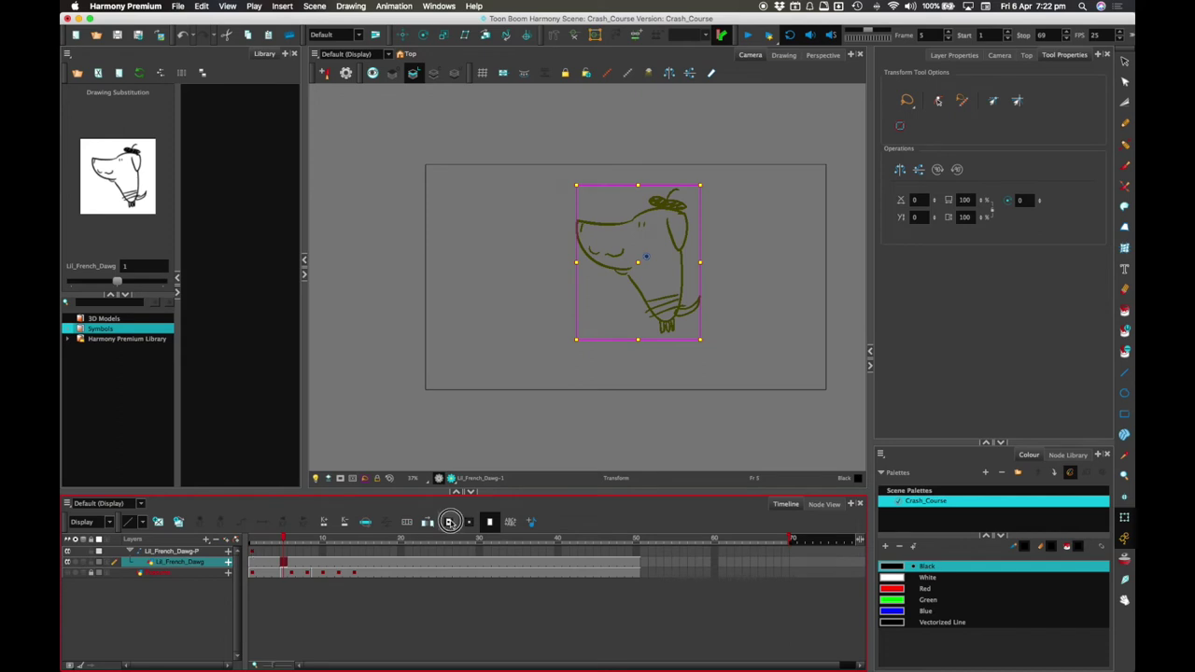
# Step: Compare the first frames of the Lil_French_Dawg-P peg and its drawing layer, checking the pivot on the dog
pyautogui.click(268, 551)
pyautogui.click(253, 552)
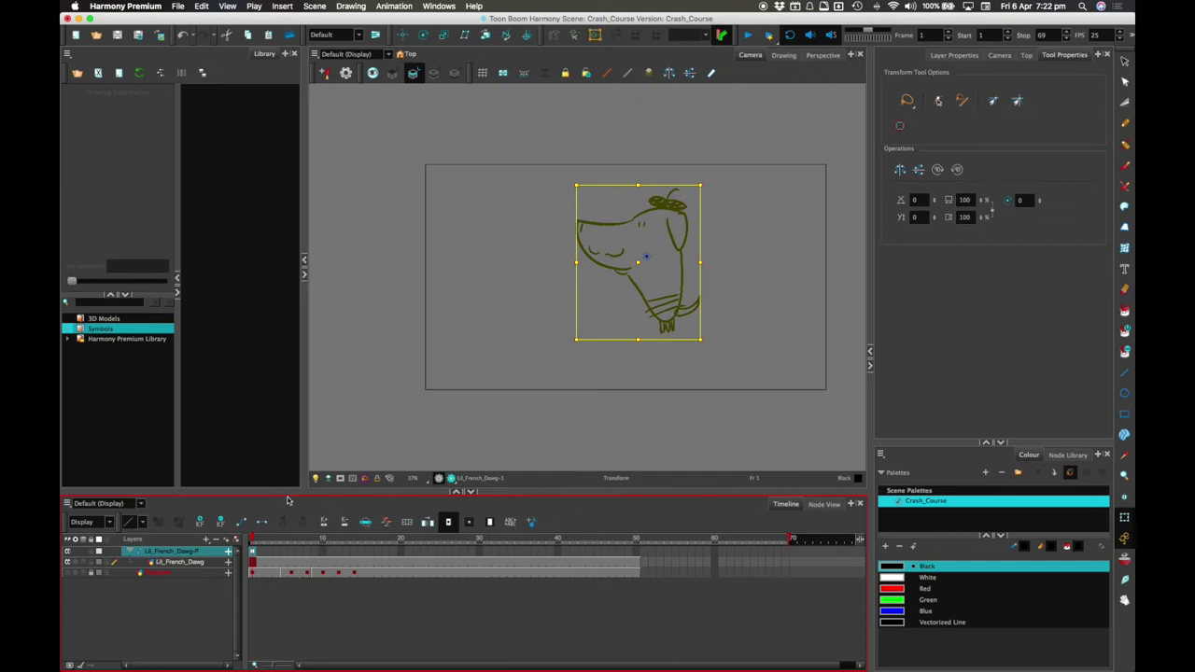
pyautogui.click(253, 563)
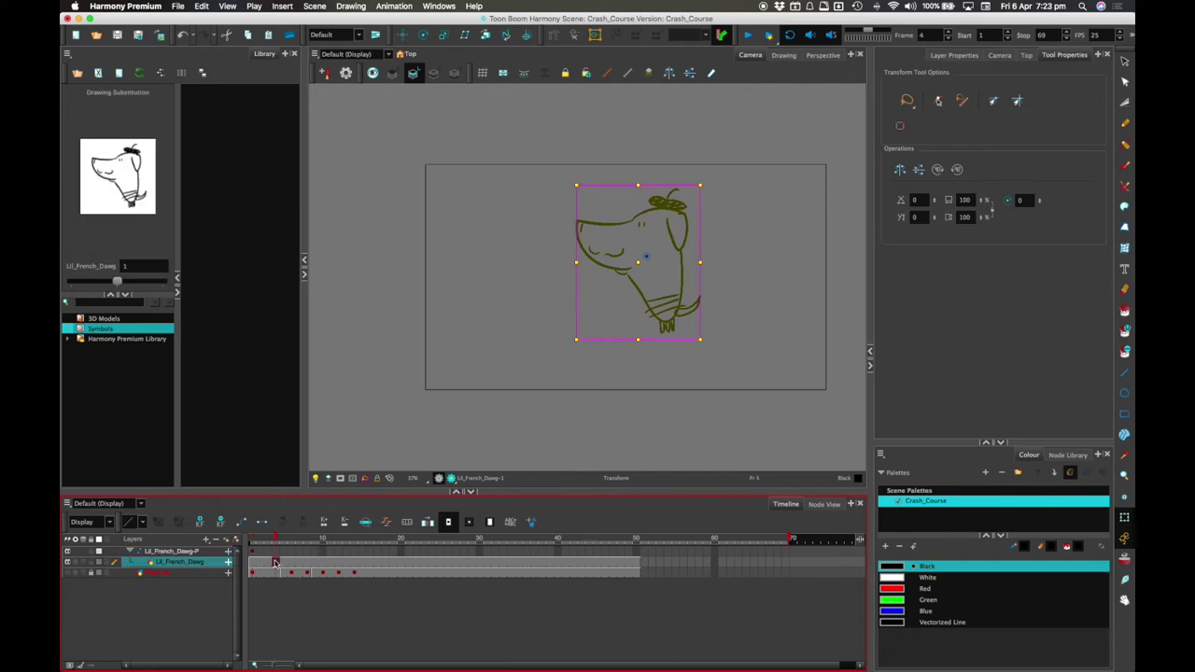
pyautogui.click(253, 554)
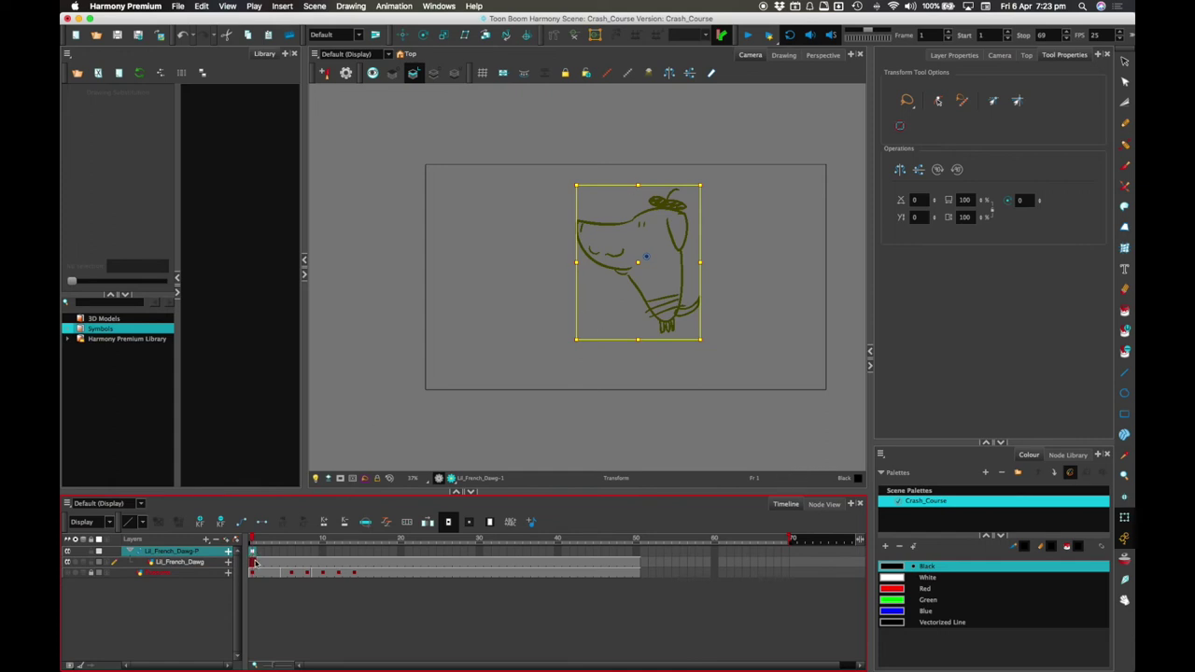
pyautogui.click(260, 562)
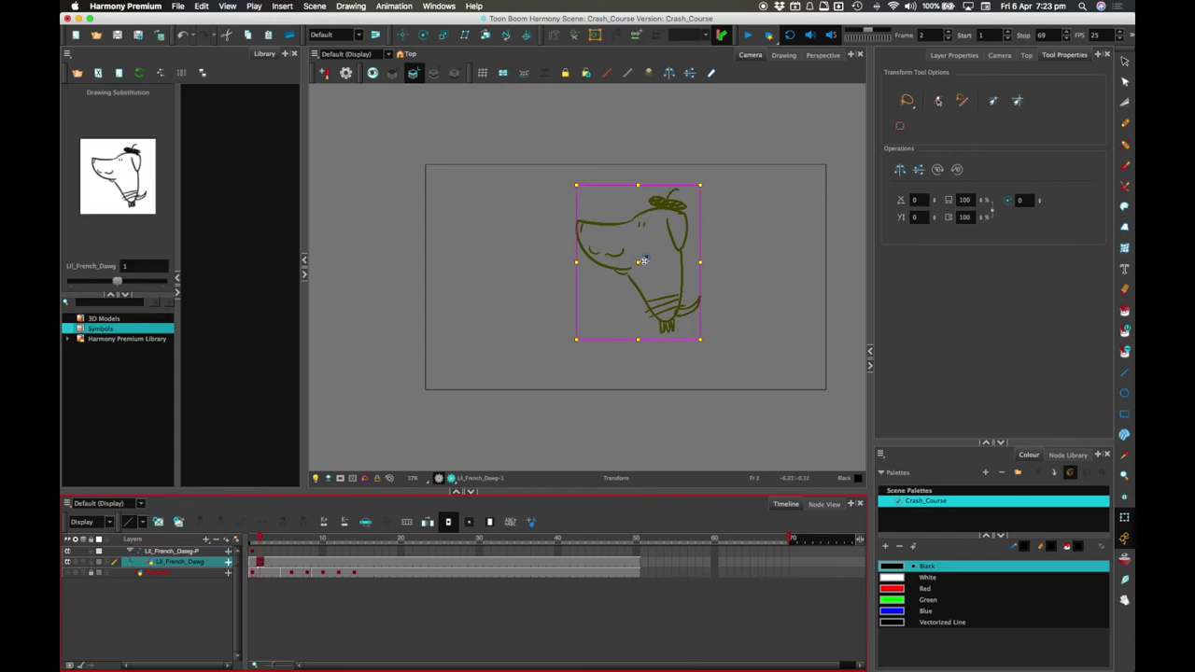
pyautogui.click(252, 555)
# Step: Examine the peg, the Lil_French_Dawg layer and the Pussums layer in turn, and check the peg's keyframe on frame 1
pyautogui.click(209, 550)
pyautogui.click(211, 563)
pyautogui.click(211, 552)
pyautogui.click(212, 563)
pyautogui.click(212, 552)
pyautogui.click(211, 564)
pyautogui.click(204, 573)
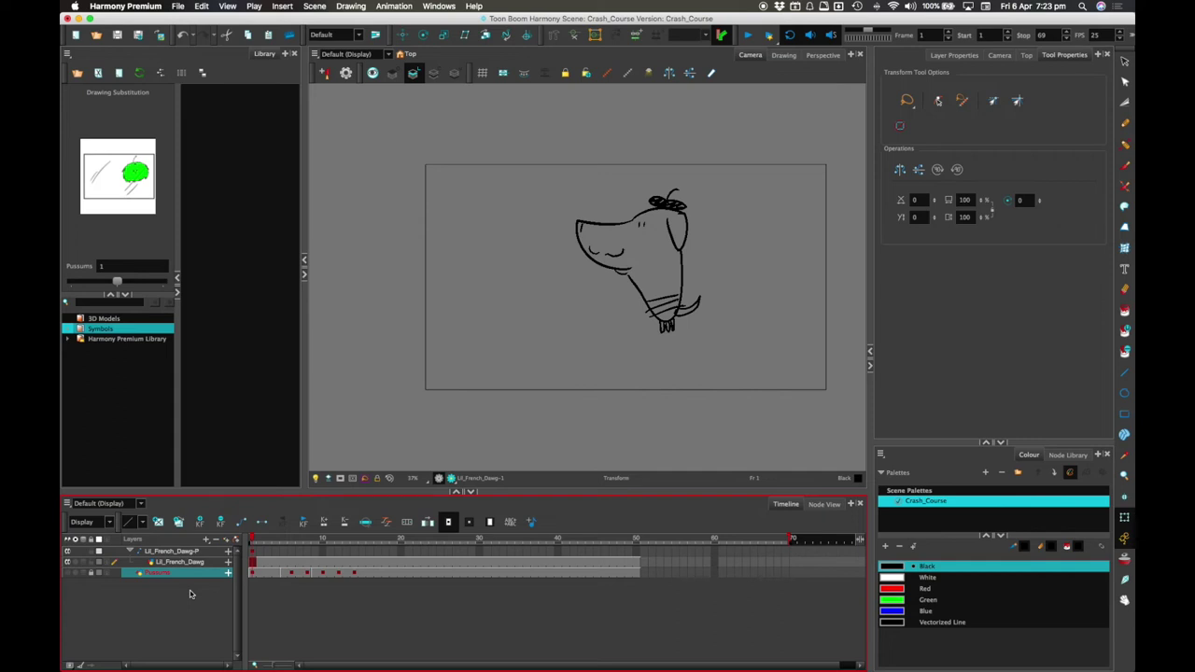
pyautogui.click(253, 552)
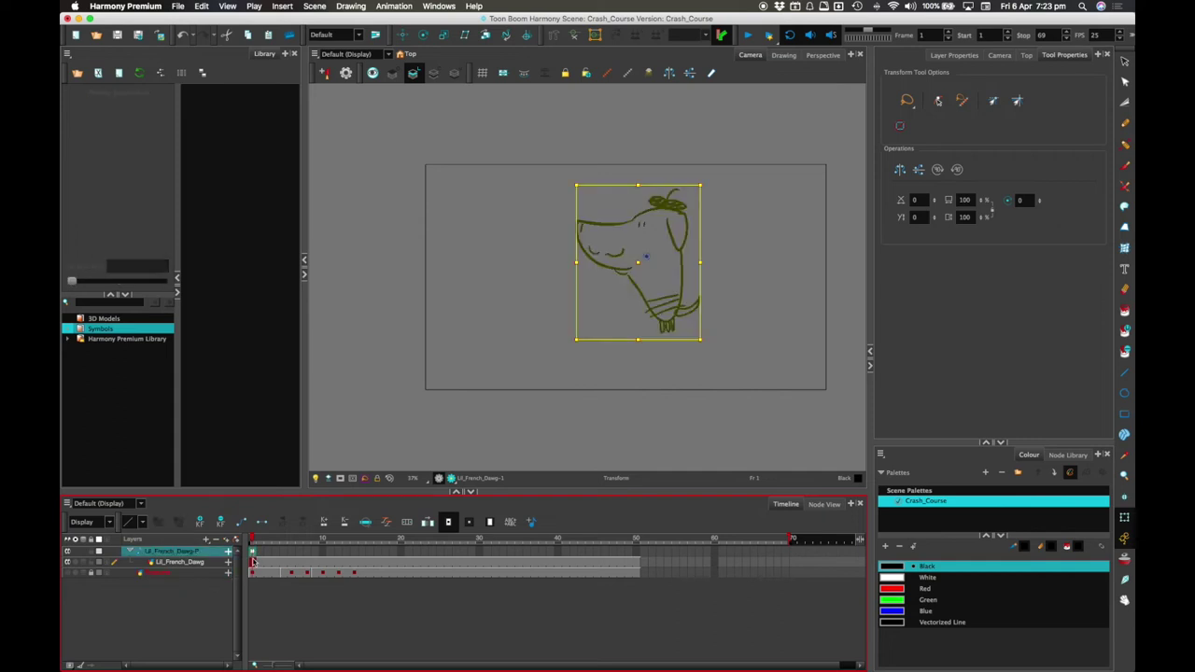
pyautogui.click(267, 561)
pyautogui.click(254, 563)
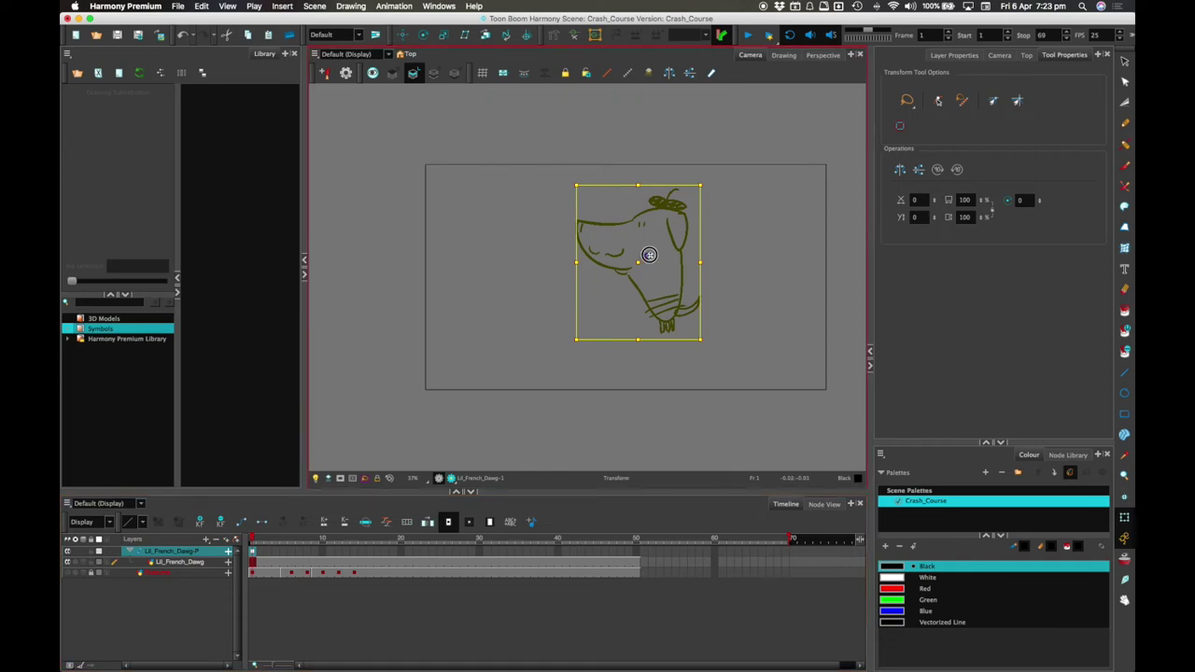
# Step: Use the Drawing Pivot tool on the peg's frame 1 keyframe to move the pivot to the base of the dog's body
pyautogui.click(316, 622)
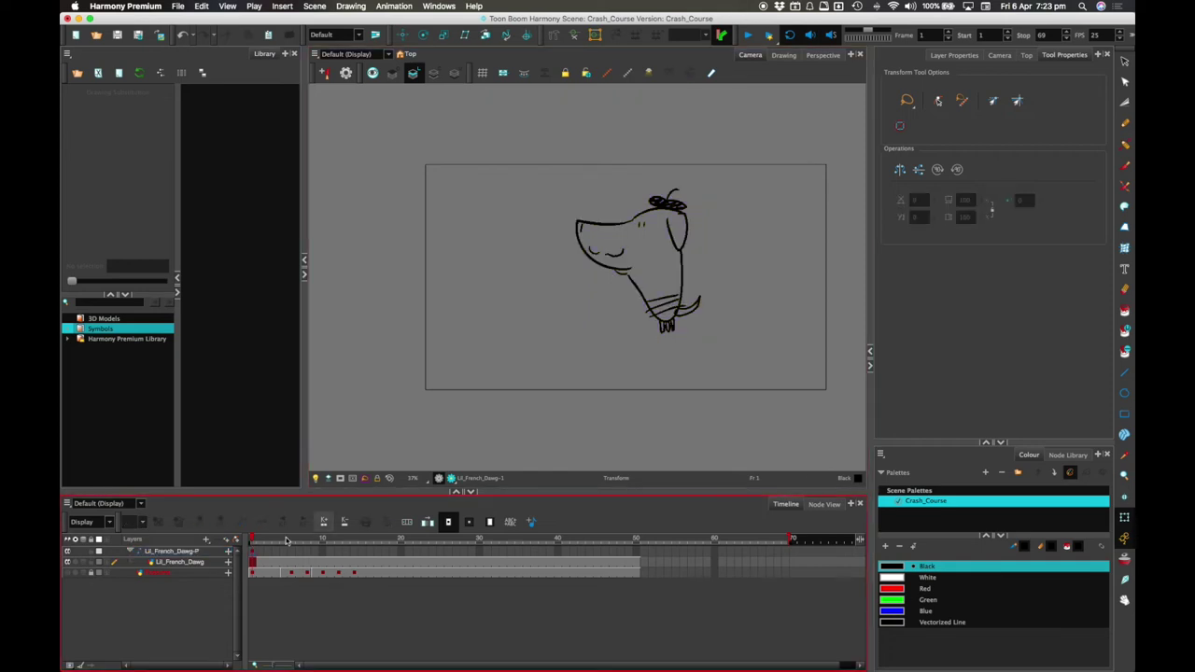
pyautogui.click(252, 551)
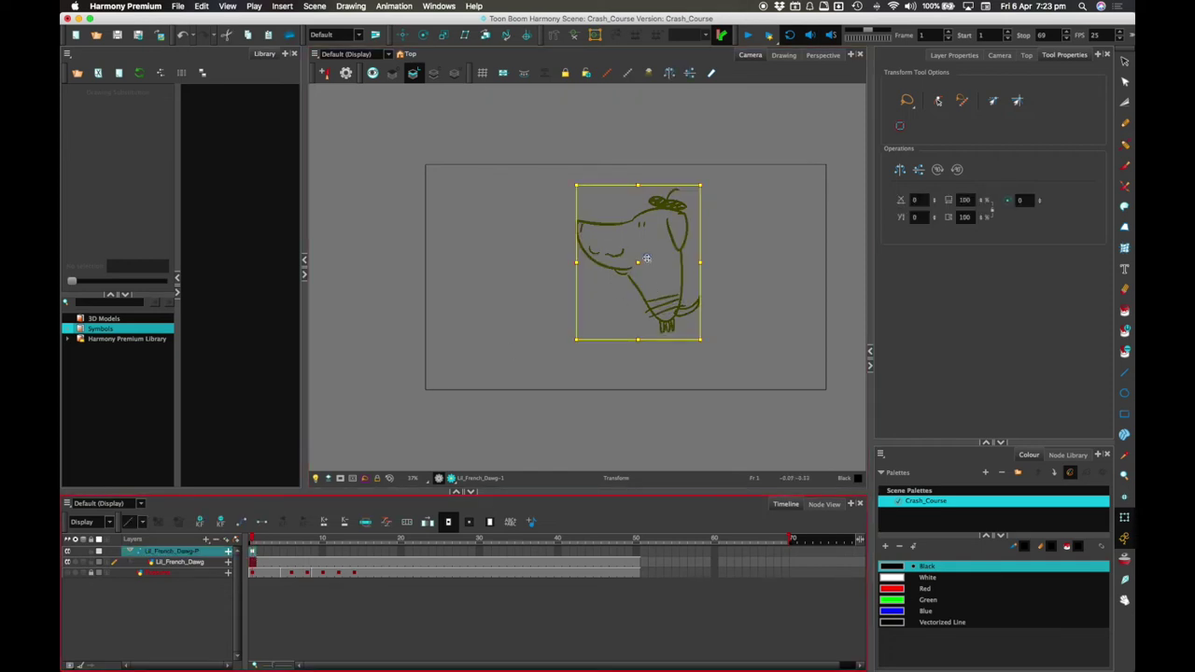
pyautogui.click(1124, 501)
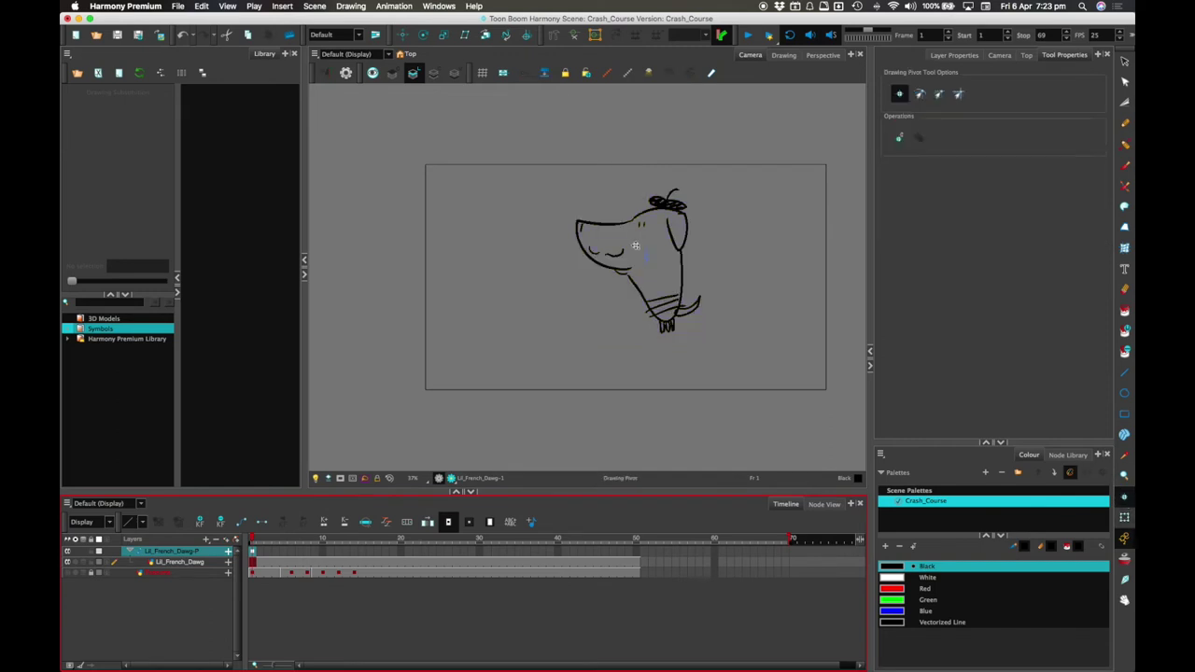
pyautogui.moveTo(648, 257)
pyautogui.mouseDown()
pyautogui.moveTo(666, 314)
pyautogui.moveTo(673, 300)
pyautogui.mouseUp()
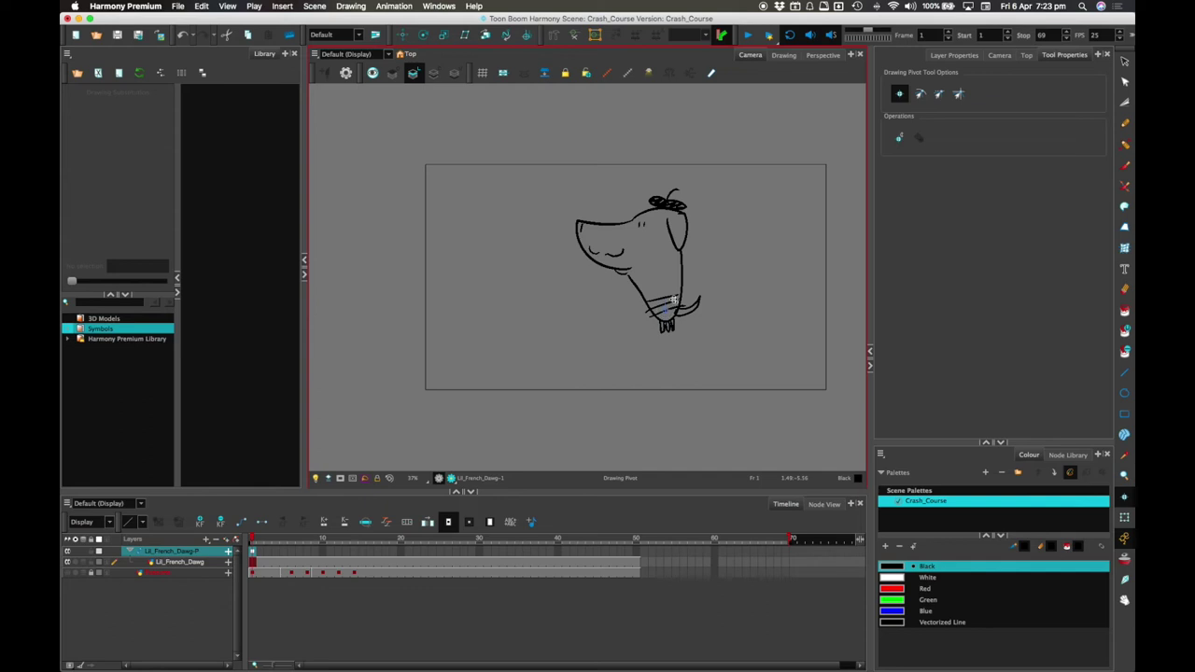
pyautogui.click(1124, 517)
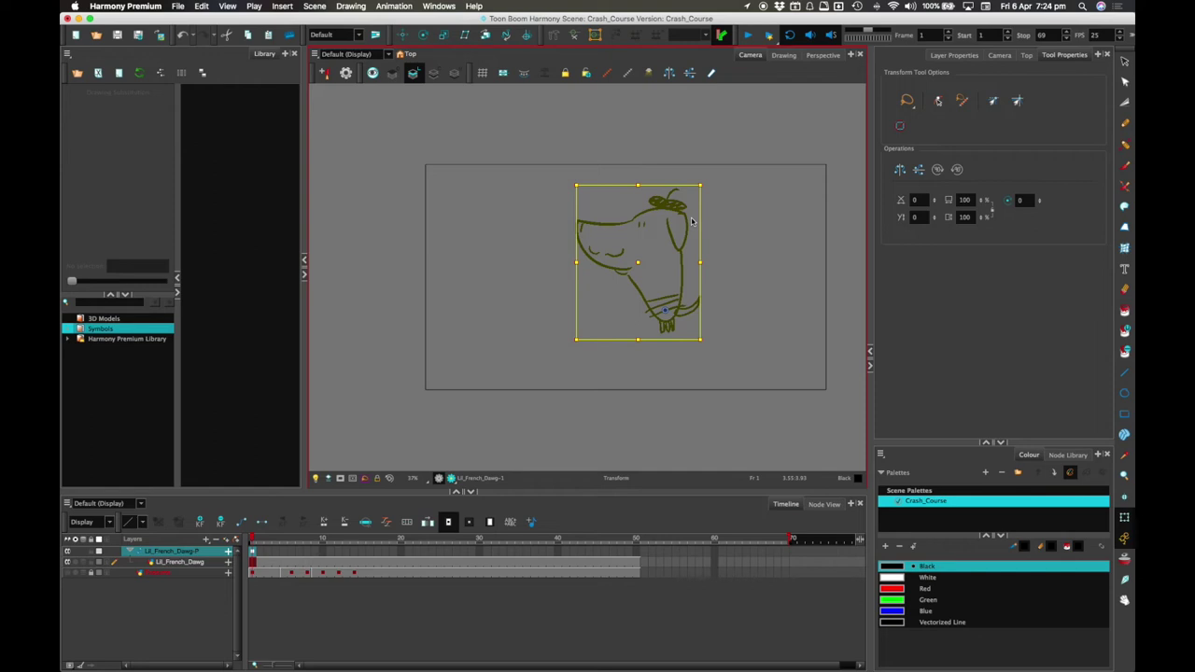
# Step: Build a two-bone deformation chain with the Rigging tool from the base of the dog's body through its head to the nose
pyautogui.click(252, 553)
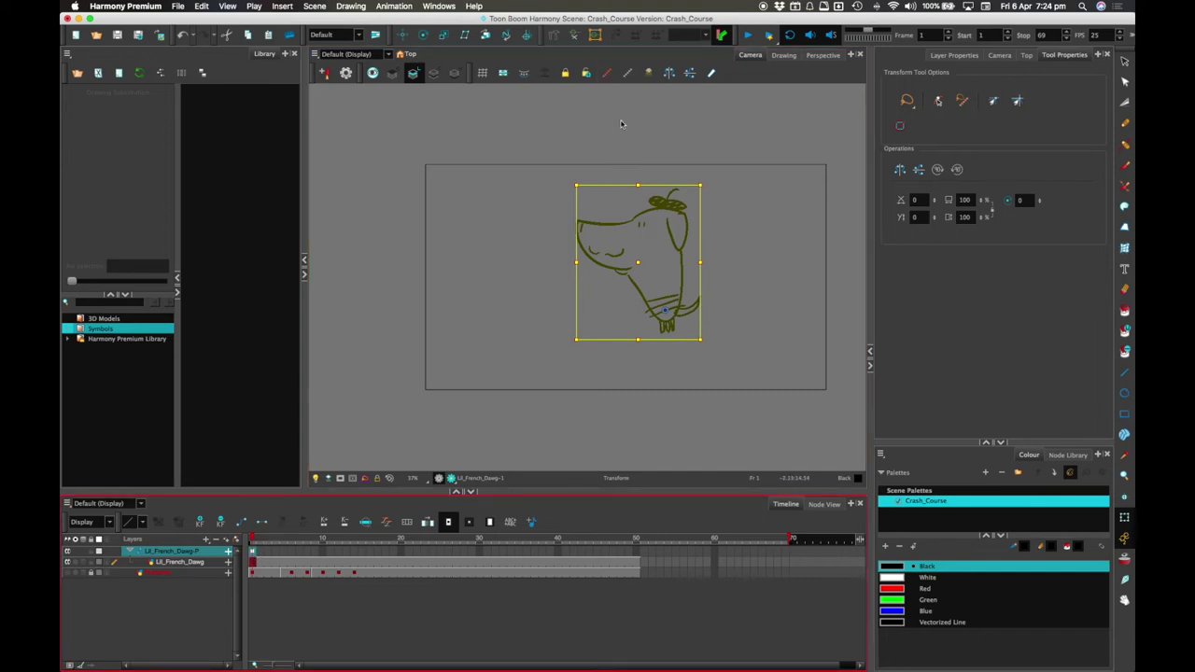
pyautogui.click(555, 36)
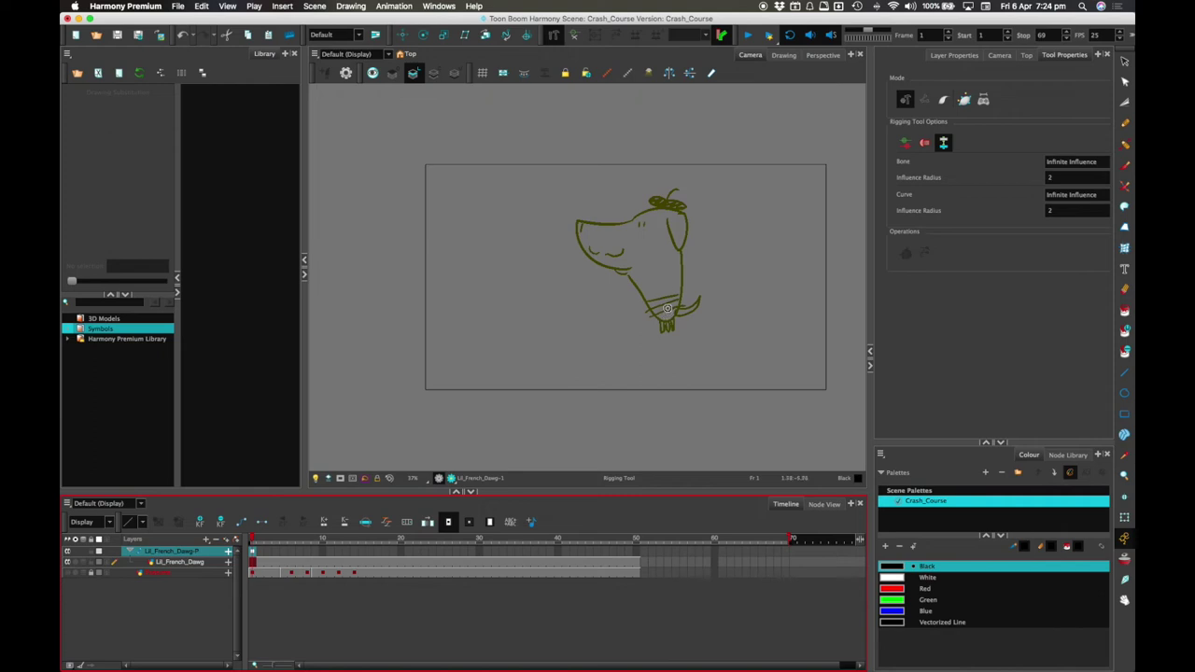
pyautogui.click(666, 314)
pyautogui.click(650, 246)
pyautogui.click(589, 228)
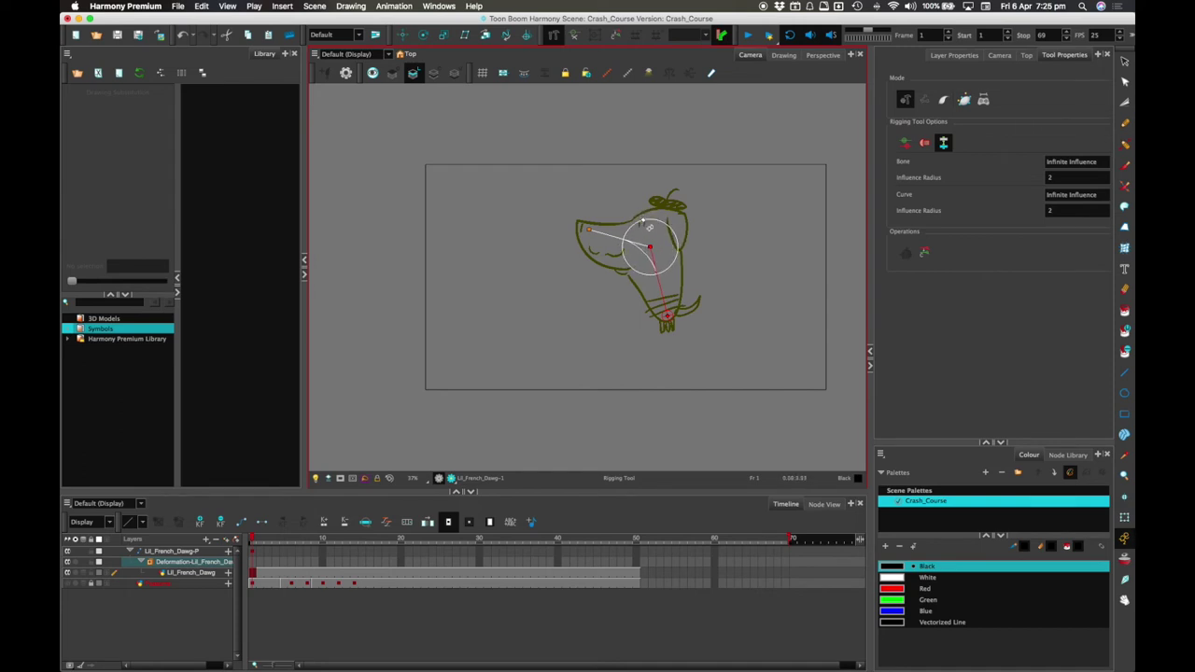
# Step: Try out the body and snout bones on frame 1 with the Transform tool and deselect the chain
pyautogui.click(1123, 517)
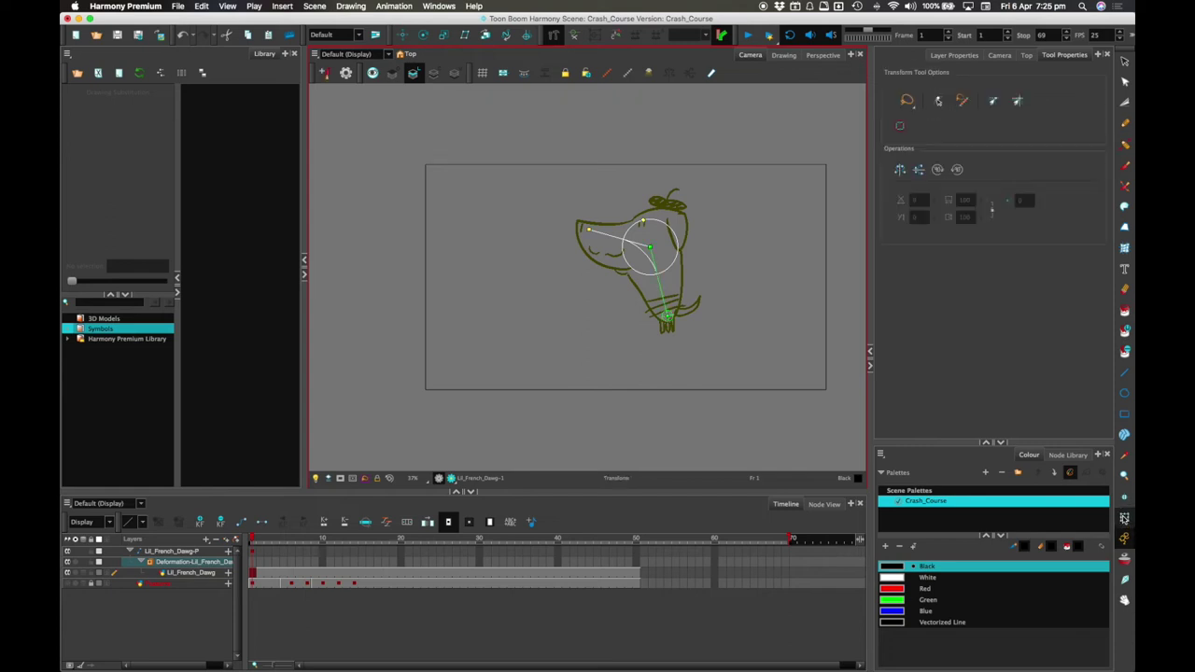
pyautogui.click(698, 218)
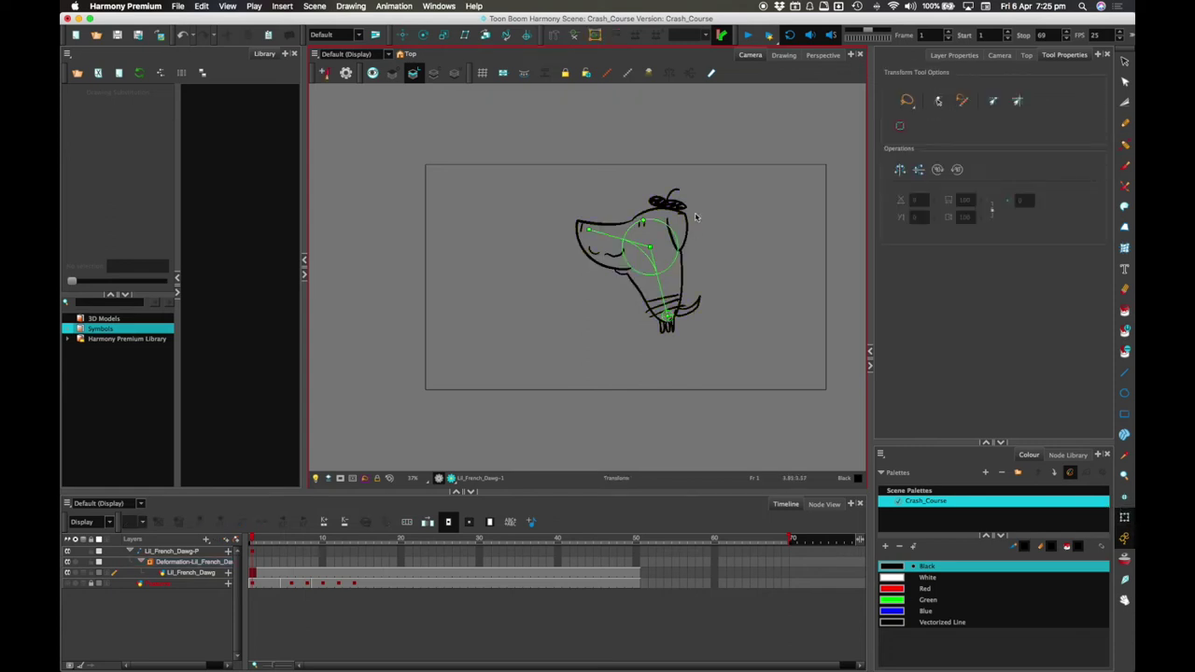
pyautogui.moveTo(659, 281)
pyautogui.mouseDown()
pyautogui.moveTo(673, 272)
pyautogui.moveTo(653, 289)
pyautogui.moveTo(661, 171)
pyautogui.mouseUp()
pyautogui.moveTo(616, 235)
pyautogui.mouseDown()
pyautogui.moveTo(629, 219)
pyautogui.moveTo(610, 245)
pyautogui.moveTo(627, 224)
pyautogui.mouseUp()
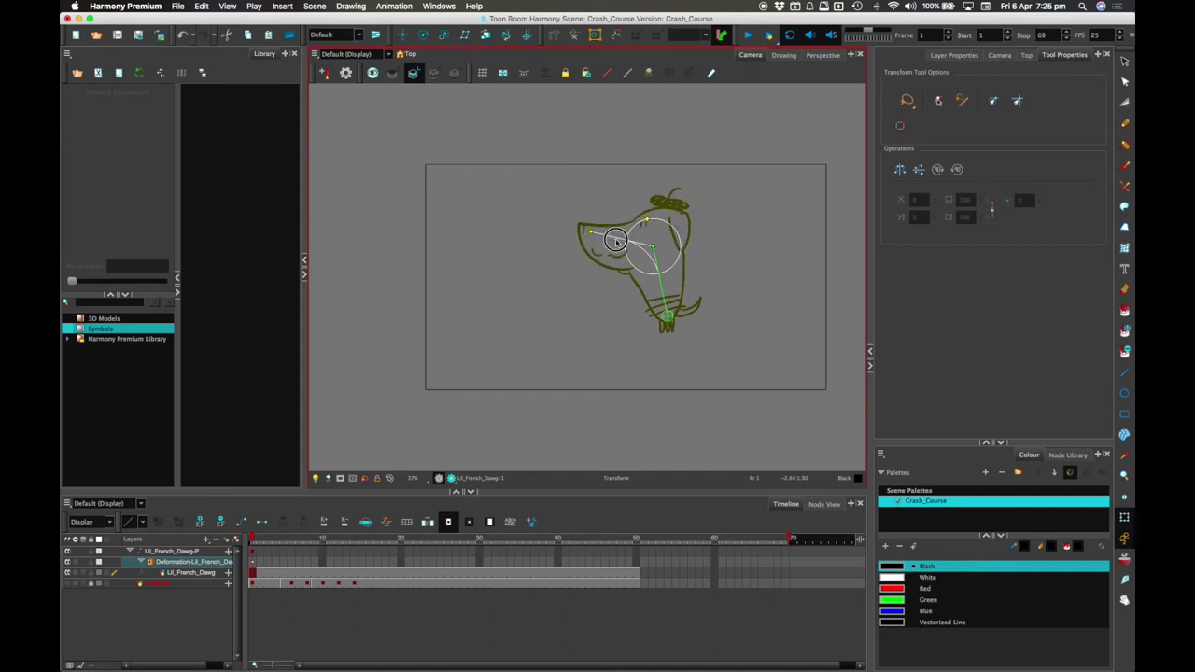
pyautogui.click(700, 215)
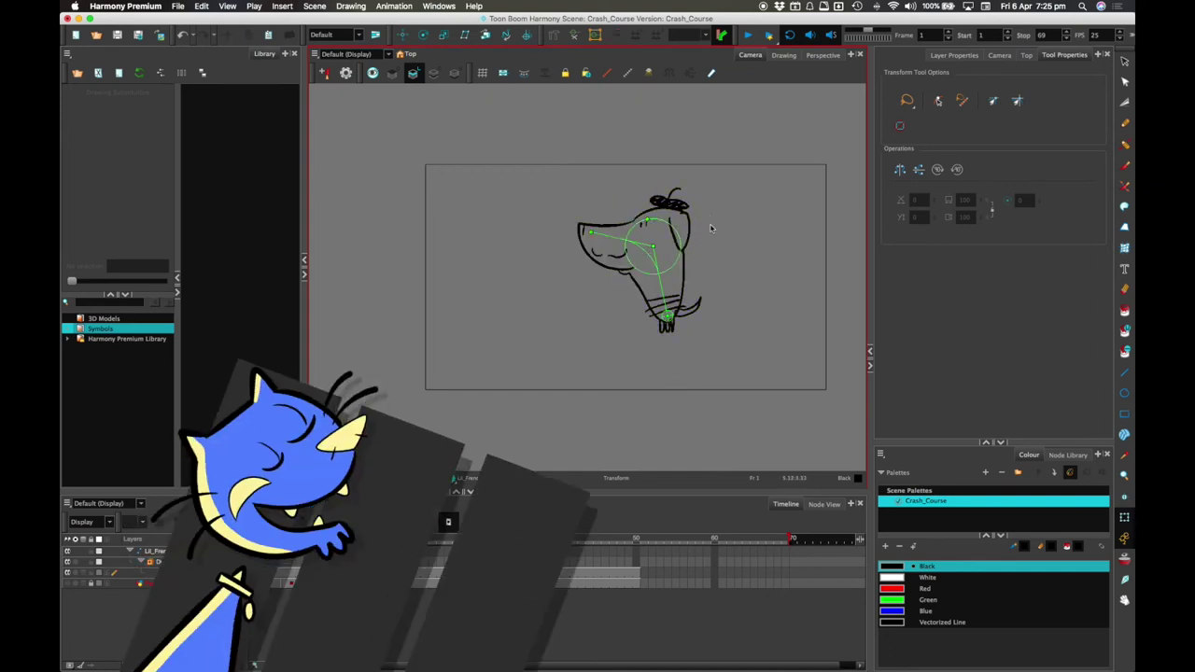
# Step: Stretch the snout bone on frame 1, shift the head joint slightly right, and shorten the snout again
pyautogui.click(647, 215)
pyautogui.moveTo(647, 215)
pyautogui.mouseDown()
pyautogui.moveTo(642, 193)
pyautogui.moveTo(657, 228)
pyautogui.moveTo(673, 193)
pyautogui.moveTo(648, 217)
pyautogui.moveTo(656, 226)
pyautogui.moveTo(672, 194)
pyautogui.moveTo(657, 250)
pyautogui.moveTo(653, 217)
pyautogui.mouseUp()
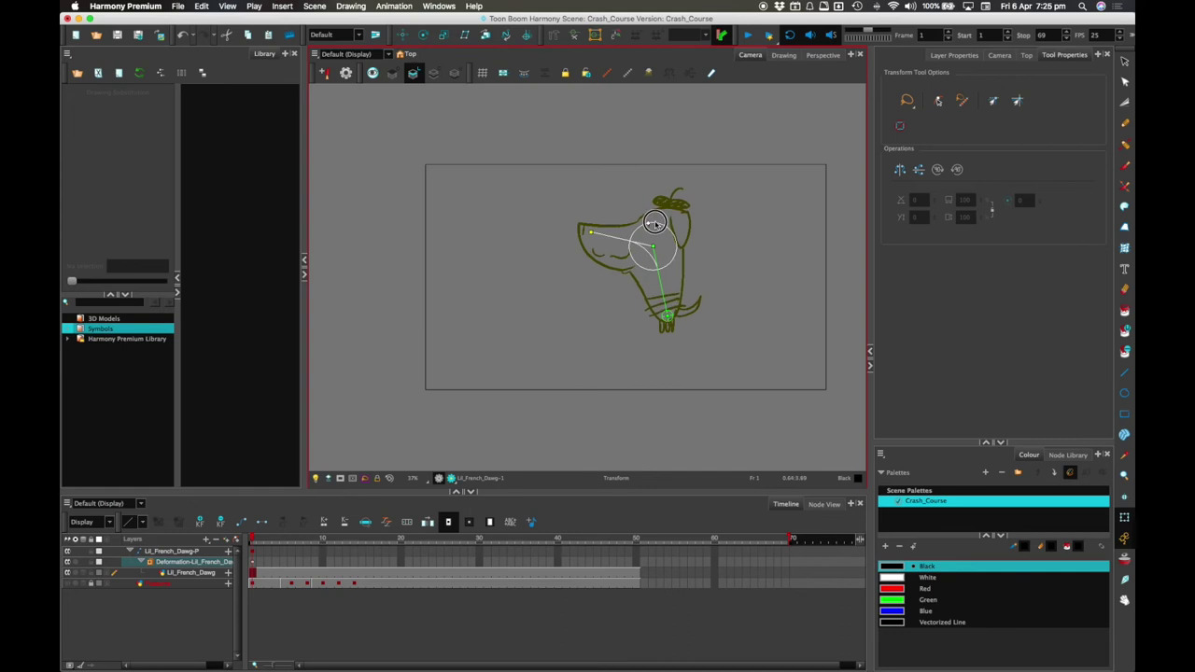
pyautogui.moveTo(591, 235); pyautogui.dragTo(487, 242)
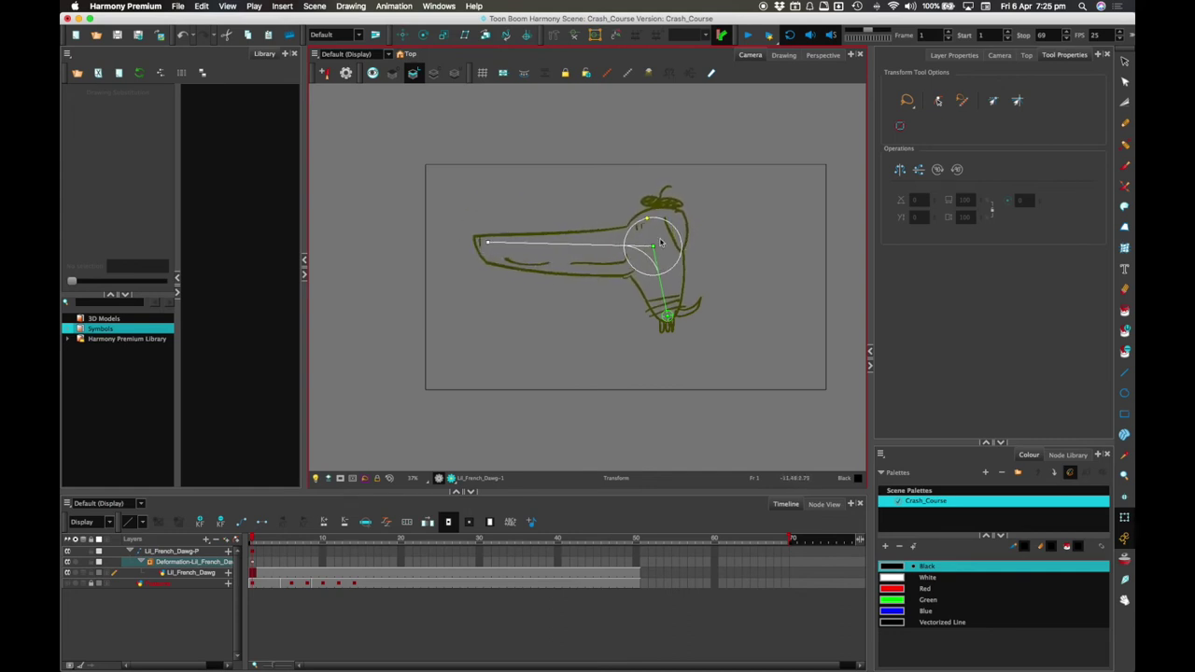
pyautogui.moveTo(652, 247)
pyautogui.mouseDown()
pyautogui.moveTo(680, 134)
pyautogui.moveTo(653, 227)
pyautogui.moveTo(663, 250)
pyautogui.mouseUp()
pyautogui.moveTo(504, 219); pyautogui.dragTo(583, 235)
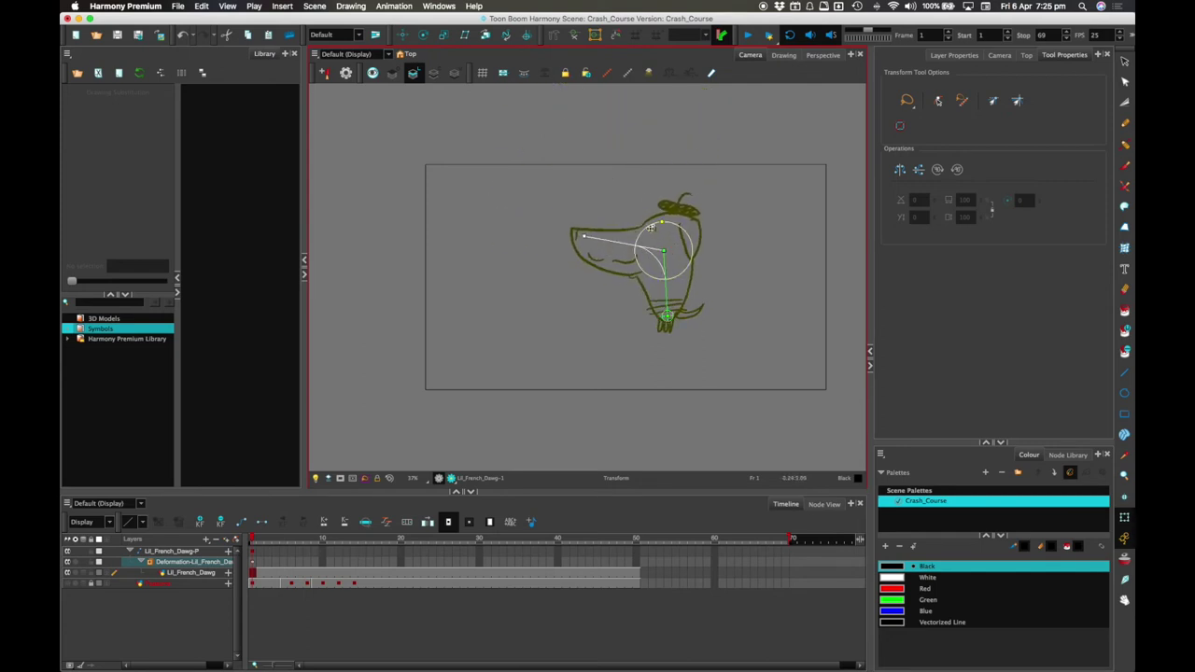
# Step: Pose the deformation chain on frame 6 with the dog's head leaning right and the snout following it
pyautogui.click(291, 554)
pyautogui.moveTo(666, 250); pyautogui.dragTo(709, 222)
pyautogui.moveTo(661, 182); pyautogui.dragTo(637, 220)
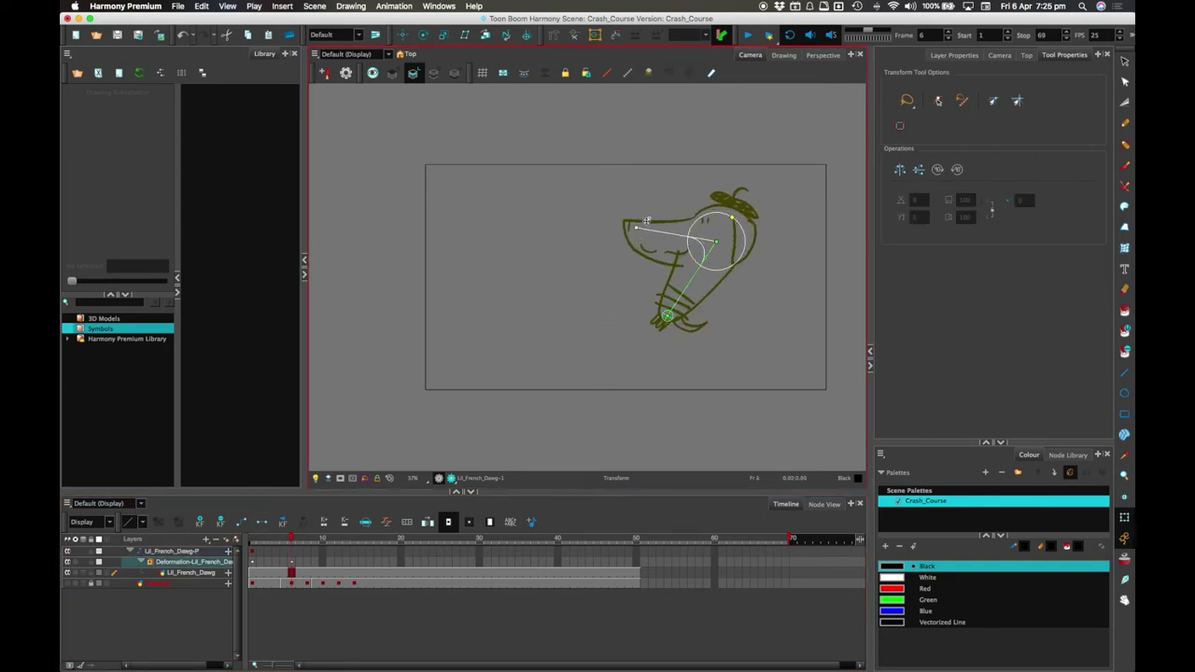
# Step: Pose the deformation chain on frame 9 with the dog leaning left and its snout stretched out
pyautogui.moveTo(289, 539); pyautogui.dragTo(315, 540)
pyautogui.moveTo(696, 236); pyautogui.dragTo(540, 227)
pyautogui.moveTo(315, 539)
pyautogui.mouseDown()
pyautogui.moveTo(256, 539)
pyautogui.moveTo(337, 540)
pyautogui.moveTo(274, 536)
pyautogui.moveTo(314, 538)
pyautogui.mouseUp()
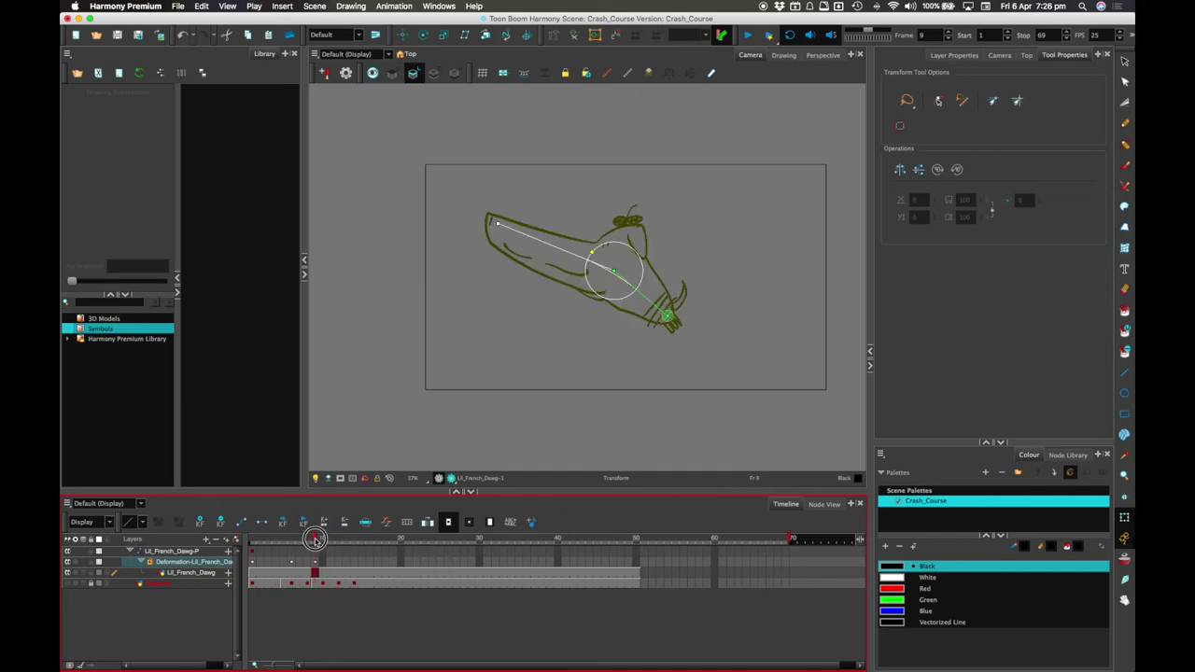
# Step: Hide the deformation controls, select the dog drawing without them, and show the controls again
pyautogui.click(728, 220)
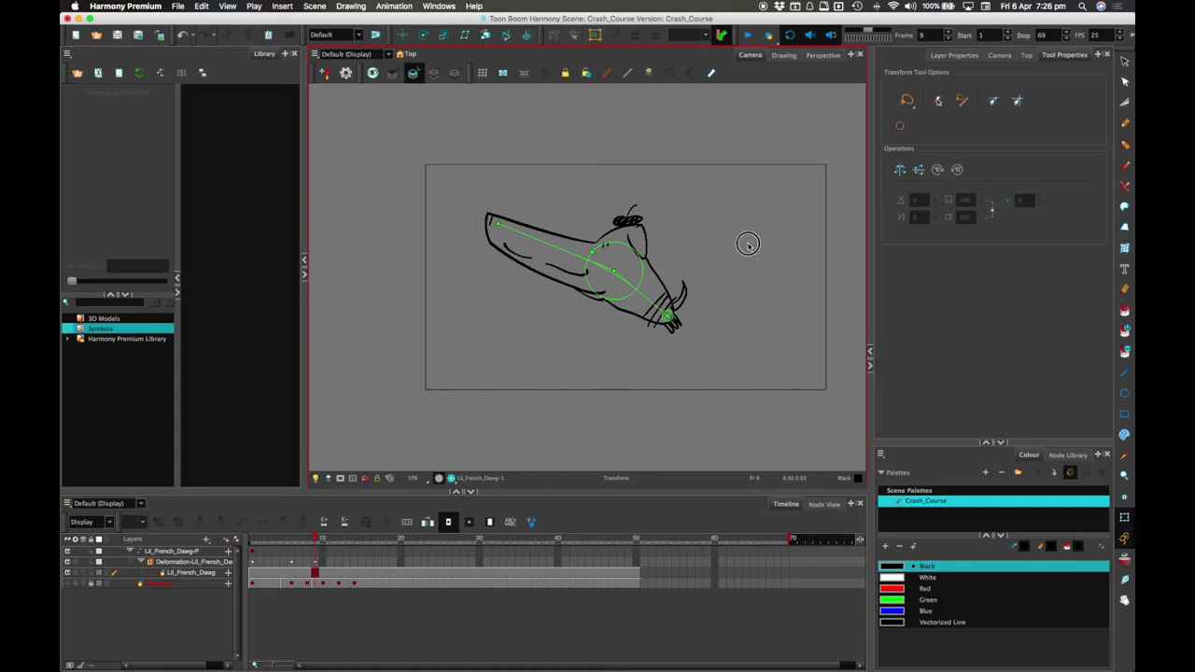
pyautogui.click(579, 34)
pyautogui.click(646, 258)
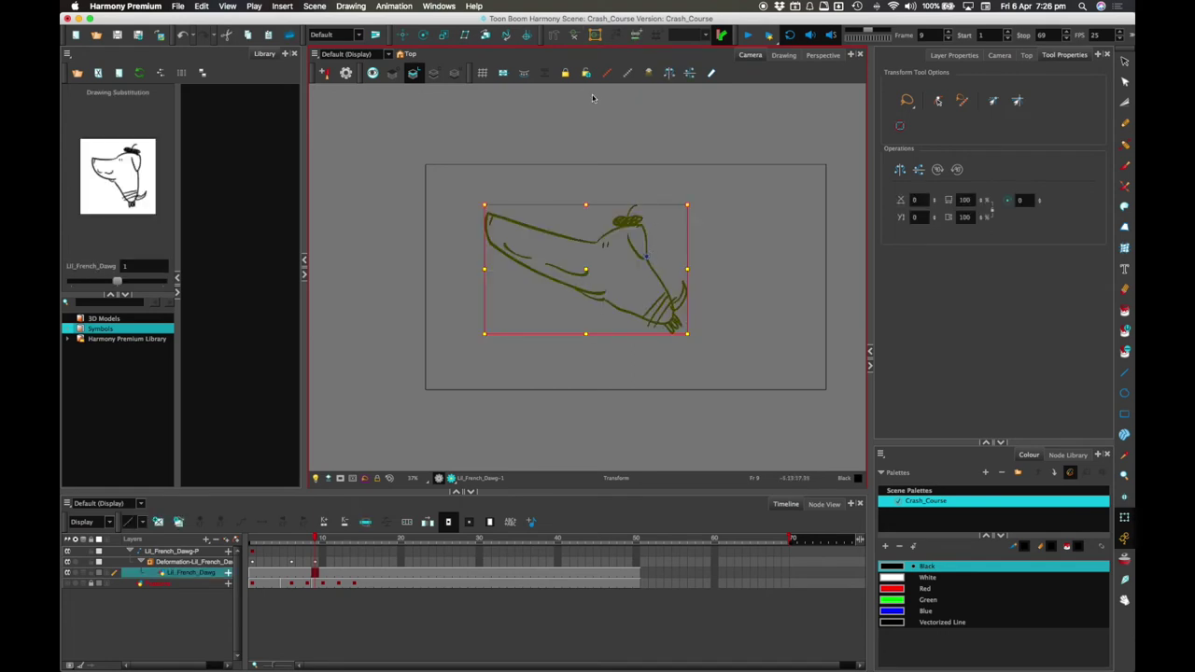
pyautogui.click(576, 37)
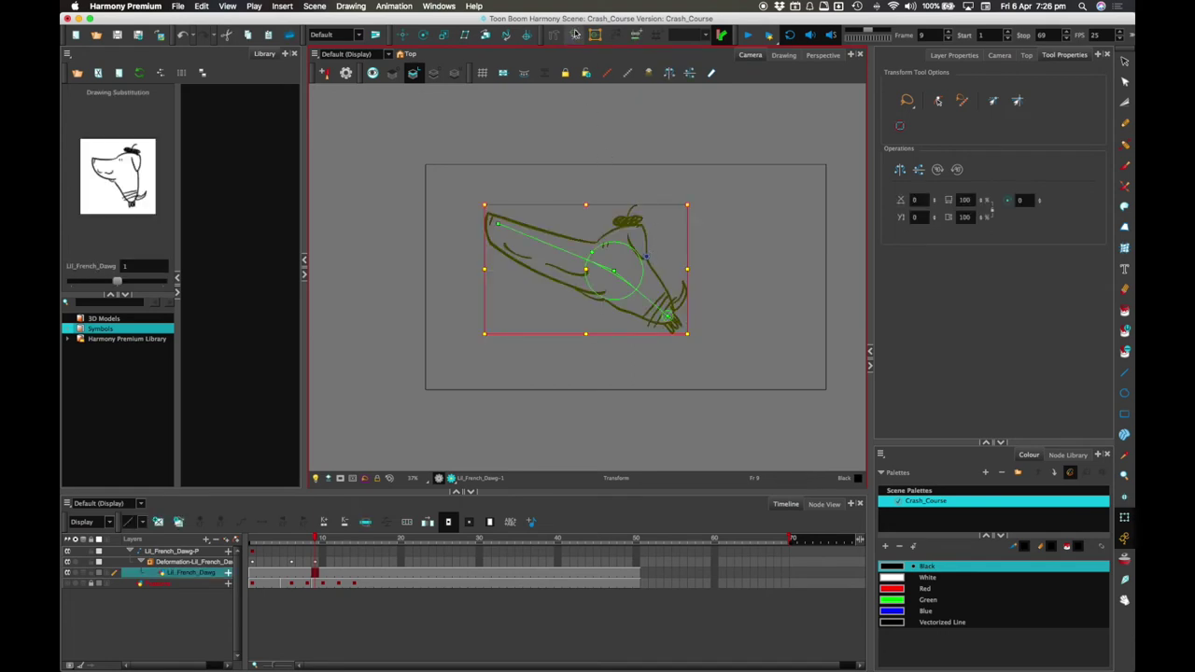
pyautogui.click(655, 165)
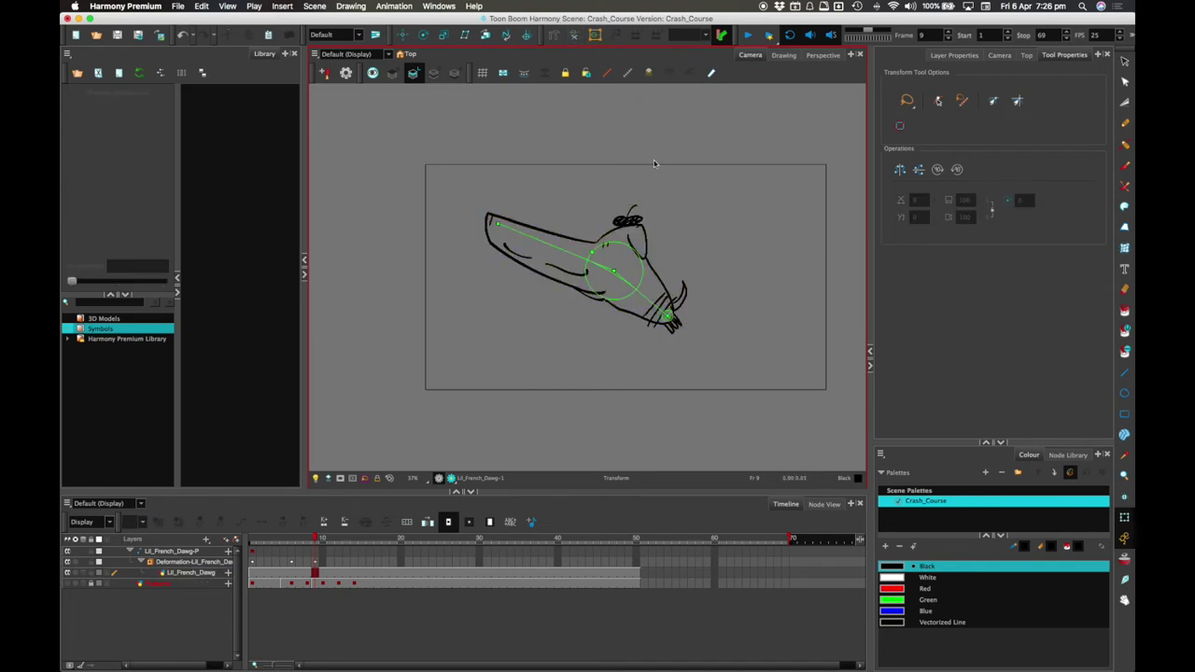
# Step: Rework the dog's bone chain with the Rigging tool into three bones running from the paws through the neck and head to the snout
pyautogui.click(559, 37)
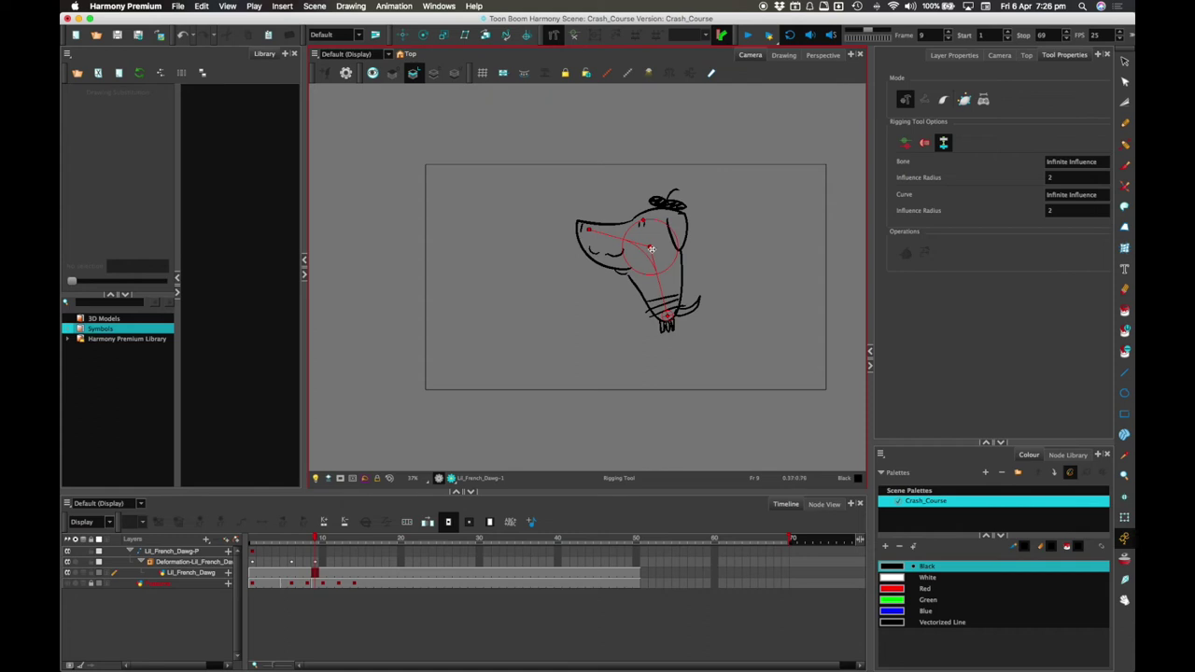
pyautogui.moveTo(659, 272); pyautogui.dragTo(666, 315)
pyautogui.moveTo(604, 250)
pyautogui.mouseDown()
pyautogui.moveTo(657, 257)
pyautogui.moveTo(620, 235)
pyautogui.mouseUp()
pyautogui.click(587, 230)
# Step: Try extending the bone chain with extra joints above and beside the dog, and undo the added bones
pyautogui.click(656, 182)
pyautogui.click(726, 225)
pyautogui.click(750, 254)
pyautogui.moveTo(744, 297); pyautogui.dragTo(772, 293)
pyautogui.hotkey('ctrl', 'z')
pyautogui.hotkey('ctrl', 'z')
pyautogui.hotkey('ctrl', 'z')
pyautogui.hotkey('ctrl', 'z')
pyautogui.hotkey('ctrl', 'z')
pyautogui.hotkey('ctrl', 'z')
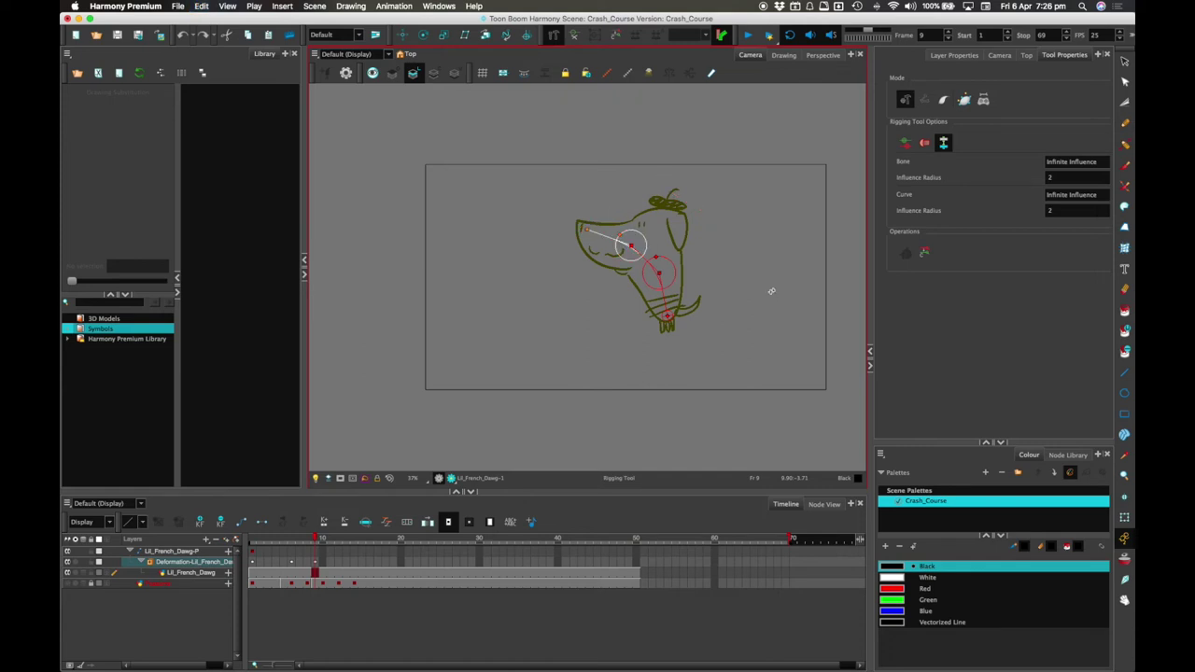
# Step: Pose the three-bone chain on frame 9 with the dog stretched up to the right, and enlarge the lower joint's bend radius
pyautogui.moveTo(576, 213)
pyautogui.mouseDown()
pyautogui.moveTo(627, 194)
pyautogui.moveTo(736, 201)
pyautogui.moveTo(707, 186)
pyautogui.moveTo(682, 197)
pyautogui.mouseUp()
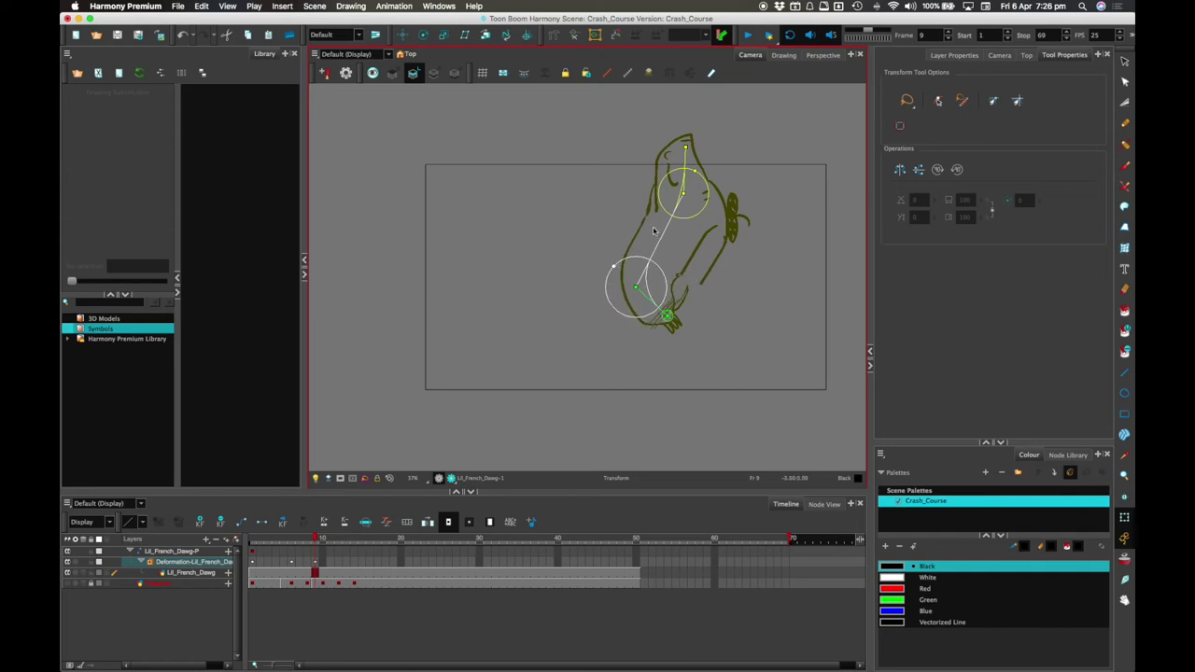
pyautogui.moveTo(681, 192)
pyautogui.mouseDown()
pyautogui.moveTo(624, 191)
pyautogui.moveTo(638, 180)
pyautogui.moveTo(597, 210)
pyautogui.moveTo(668, 186)
pyautogui.moveTo(571, 202)
pyautogui.moveTo(695, 180)
pyautogui.moveTo(629, 197)
pyautogui.mouseUp()
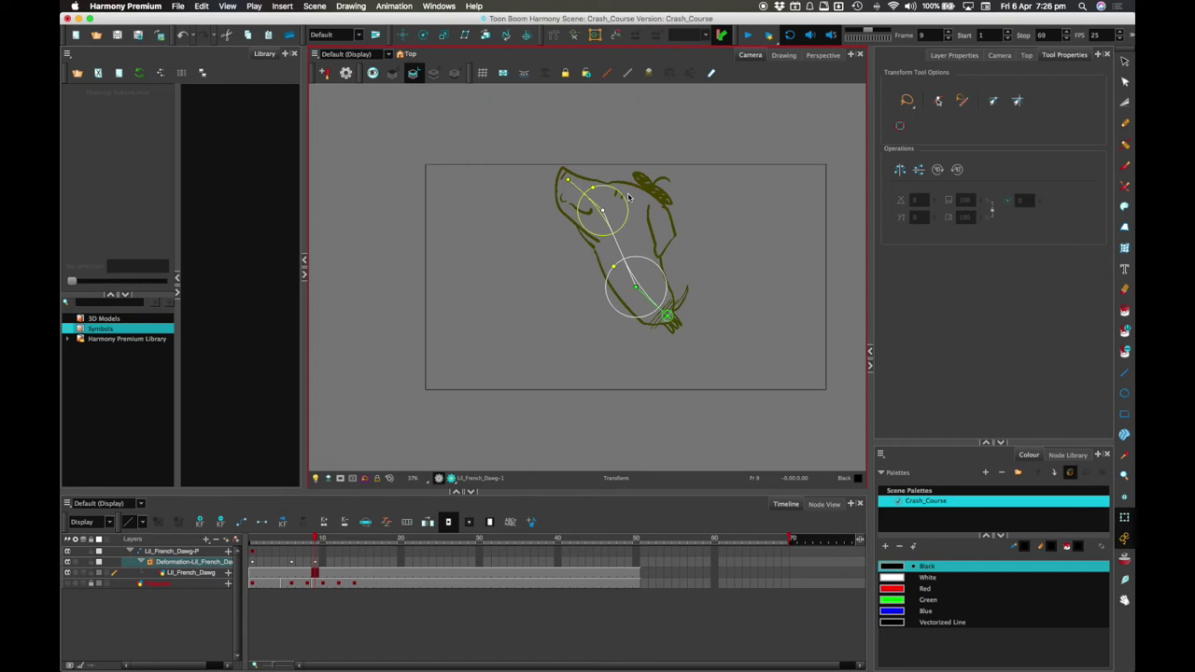
pyautogui.moveTo(629, 197)
pyautogui.mouseDown()
pyautogui.moveTo(602, 209)
pyautogui.moveTo(719, 189)
pyautogui.mouseUp()
pyautogui.moveTo(614, 266)
pyautogui.mouseDown()
pyautogui.moveTo(620, 278)
pyautogui.moveTo(606, 259)
pyautogui.mouseUp()
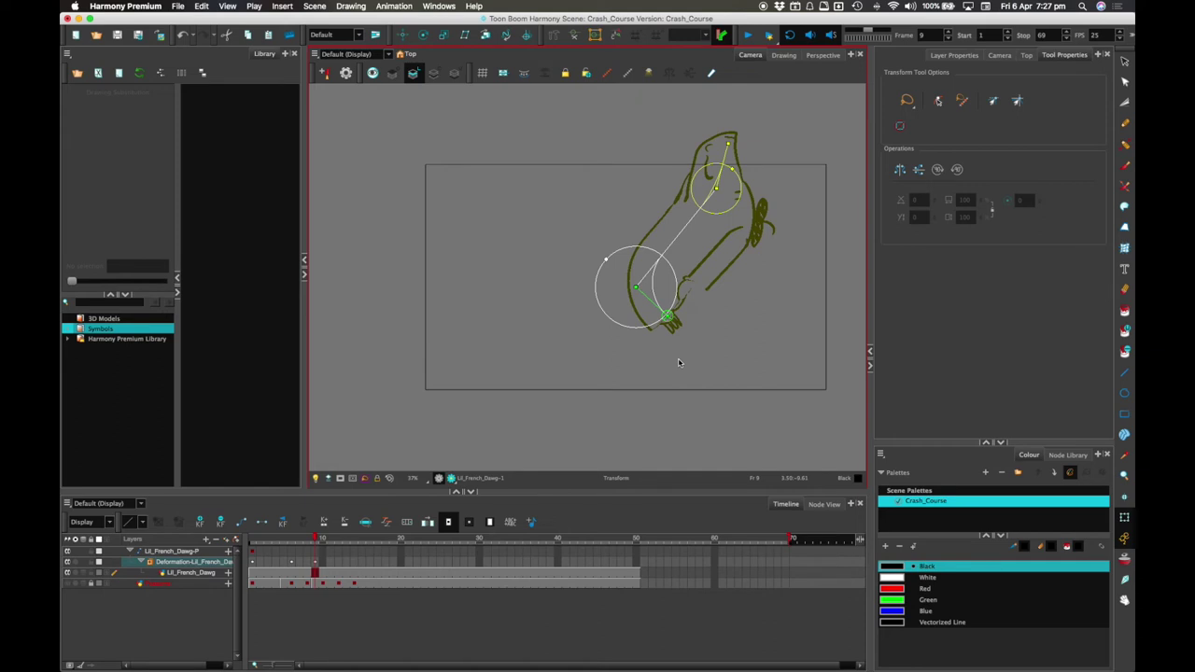
# Step: Try deleting the dog's deformation layer from the timeline, and undo each deletion
pyautogui.click(214, 565)
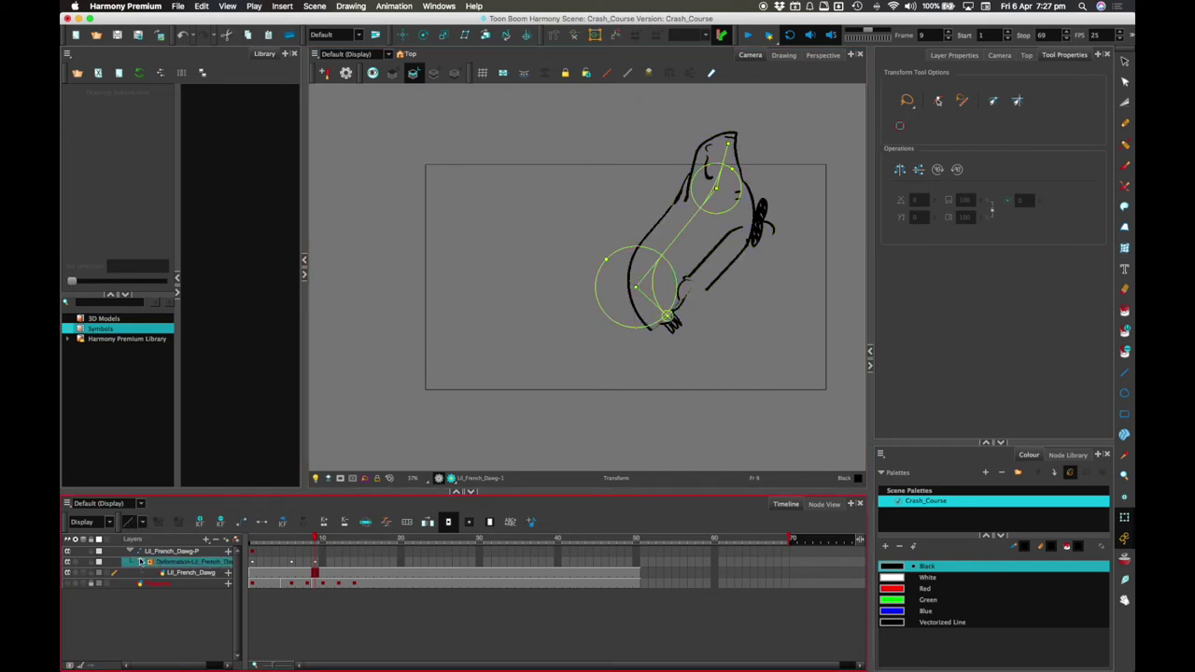
pyautogui.click(215, 540)
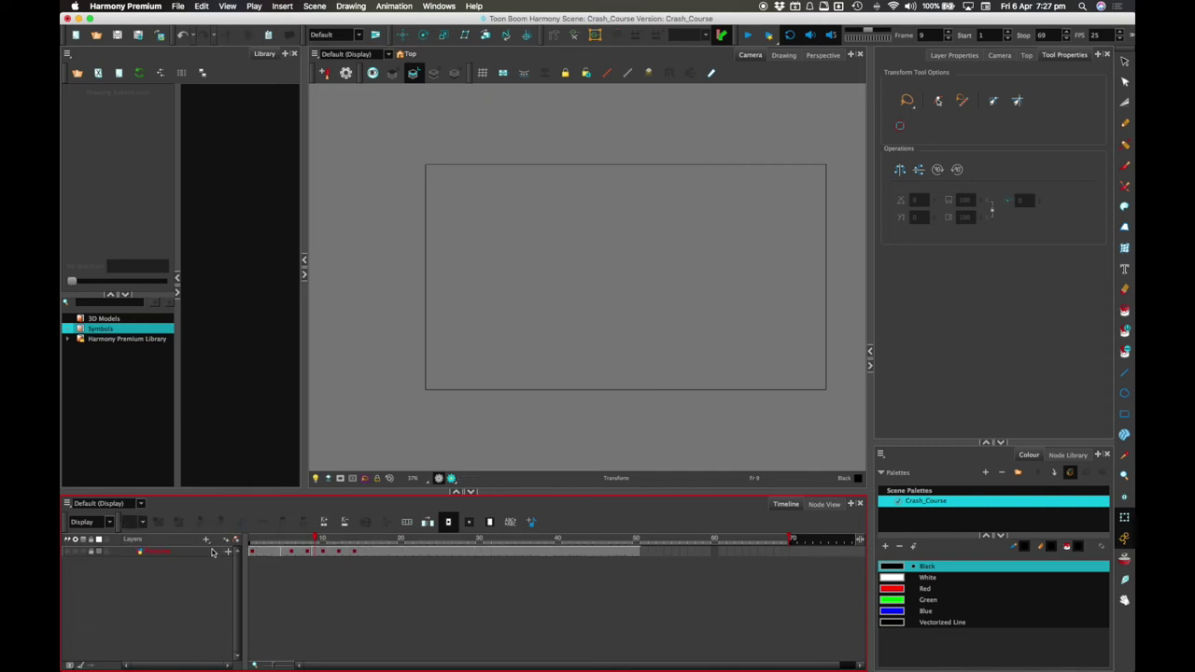
pyautogui.press('super+z')
pyautogui.click(202, 564)
pyautogui.click(216, 540)
pyautogui.press('super+z')
pyautogui.click(201, 566)
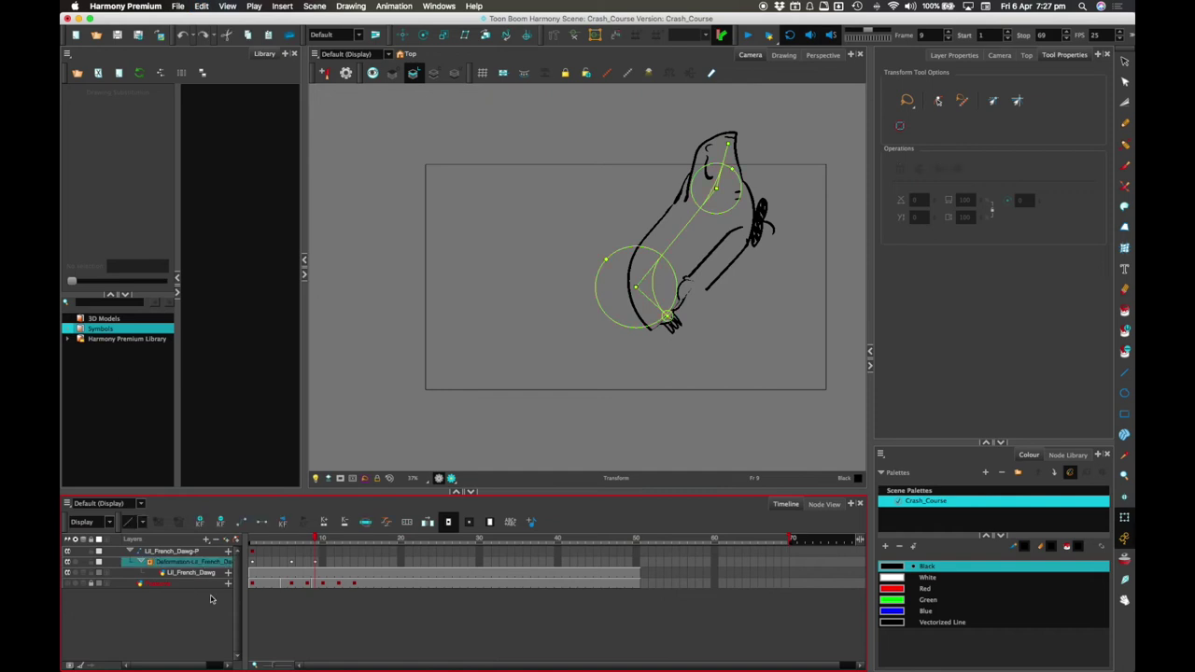
pyautogui.press('super+z')
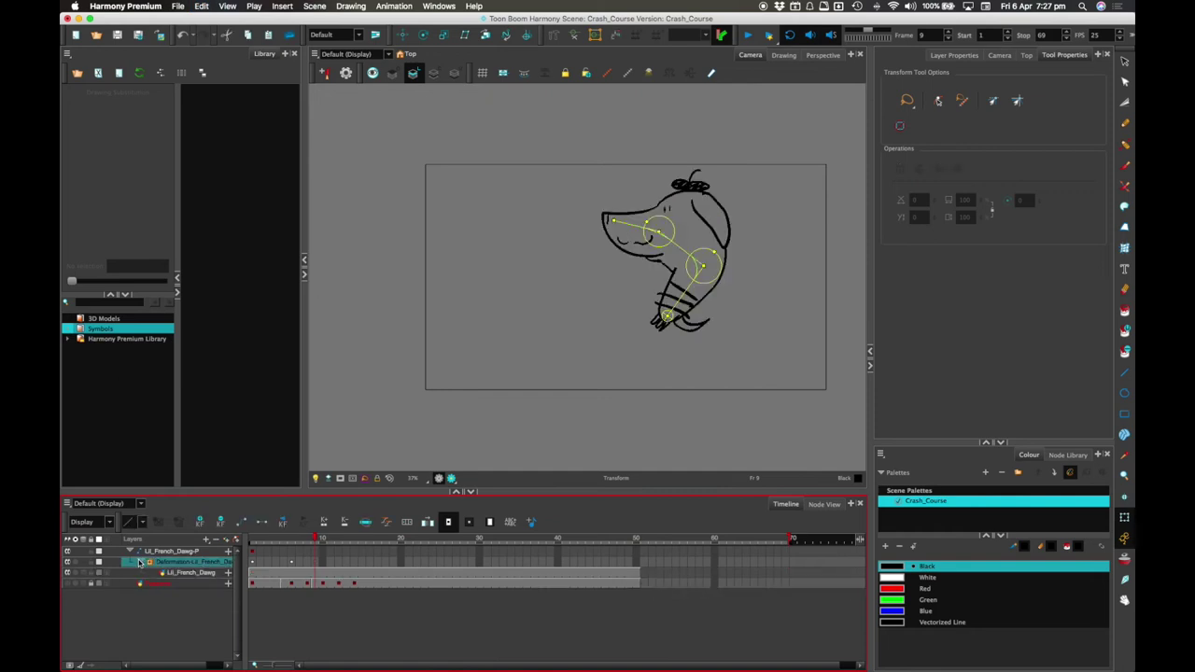
pyautogui.rightClick(175, 564)
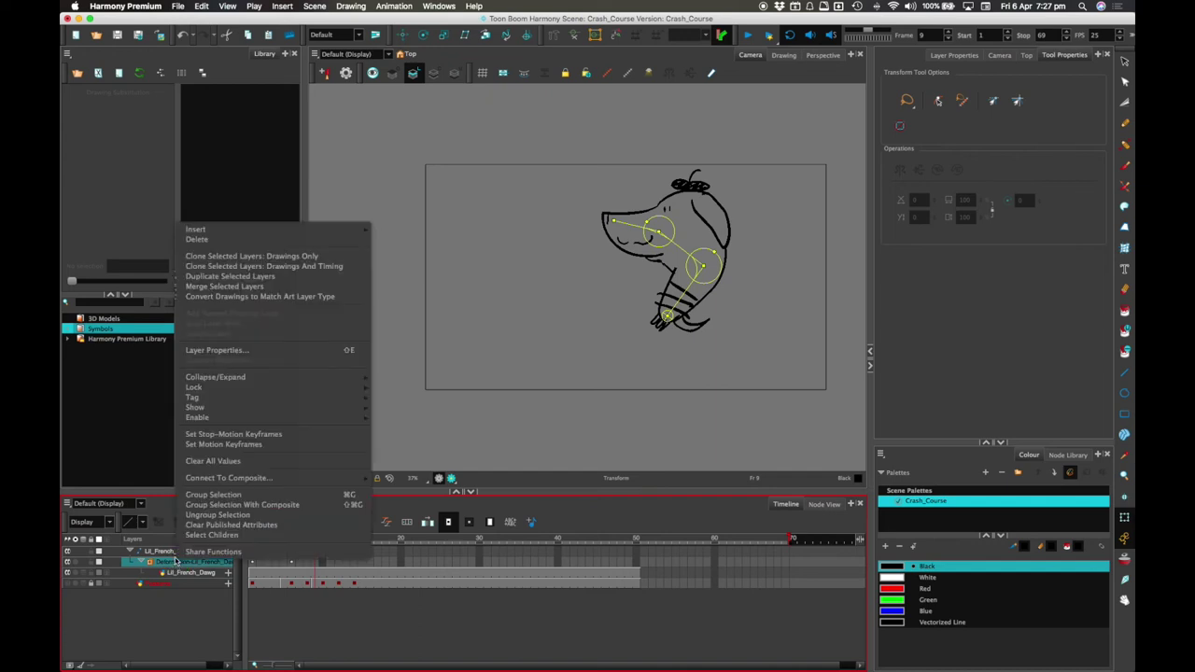
pyautogui.click(280, 243)
pyautogui.press('super+z')
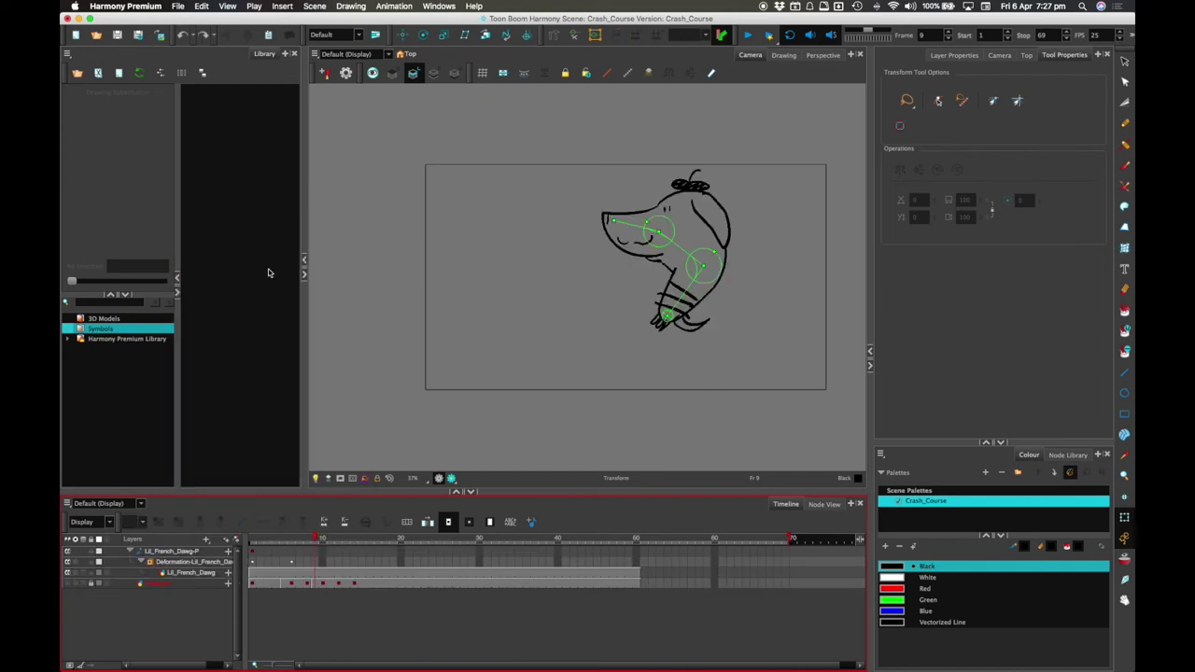
# Step: Show the node network in an enlarged view and spread out the peg, deformation, drawing and Composite nodes
pyautogui.click(823, 504)
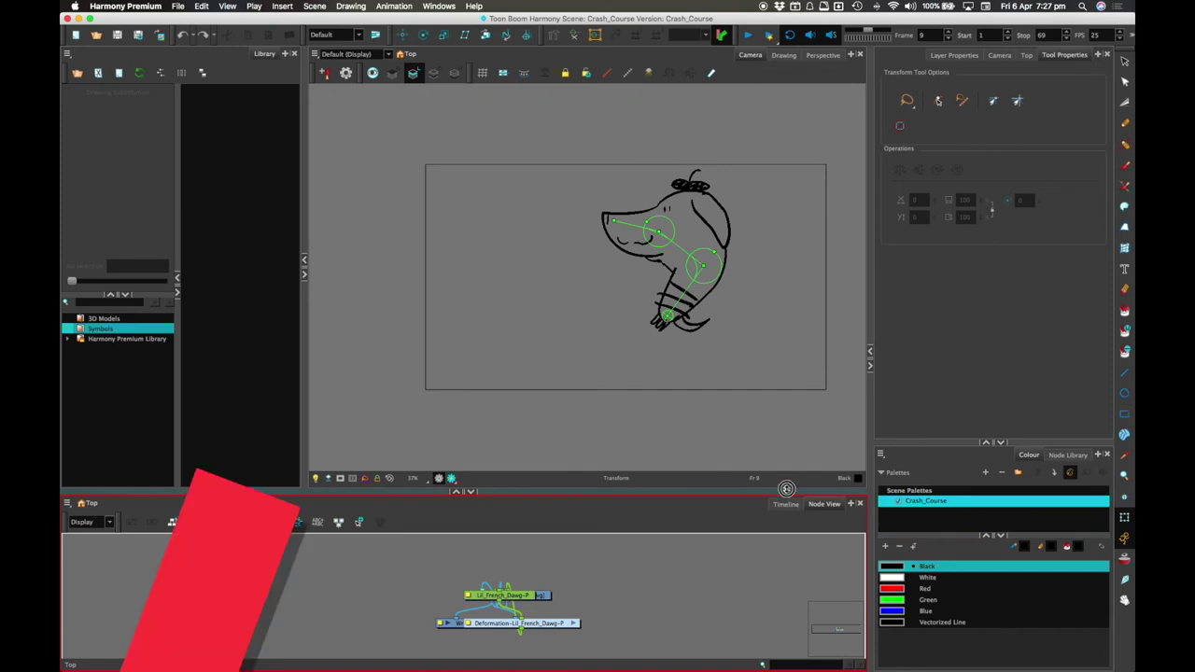
pyautogui.moveTo(787, 488); pyautogui.dragTo(786, 360)
pyautogui.press('super+a')
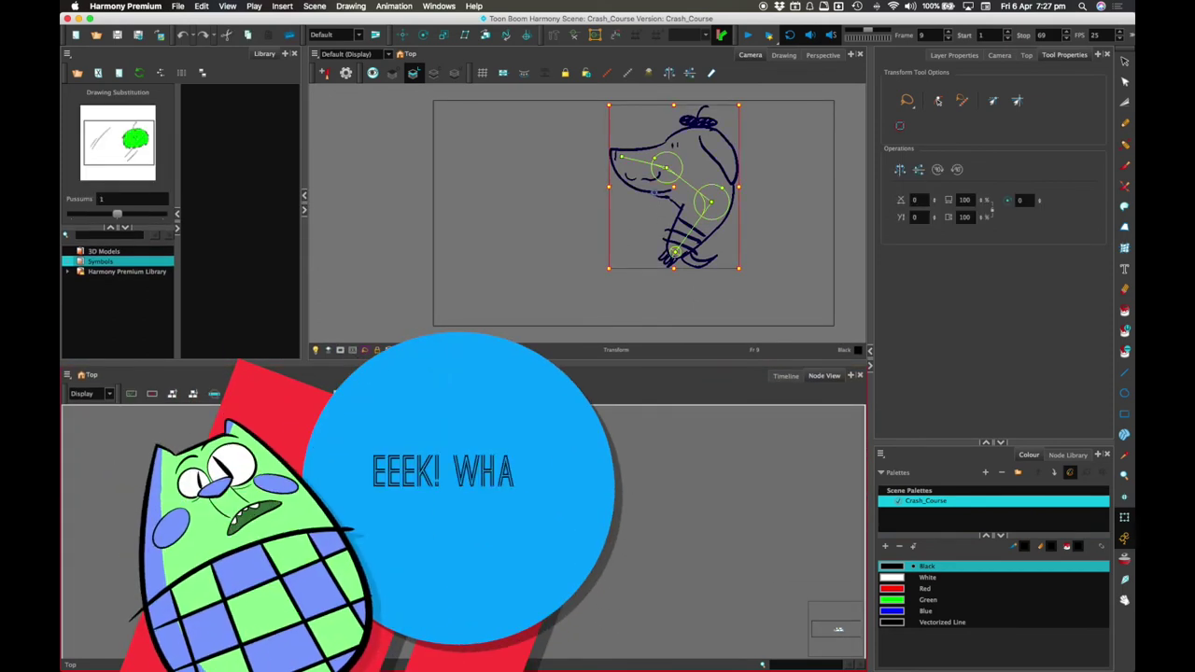
pyautogui.click(173, 394)
pyautogui.click(618, 357)
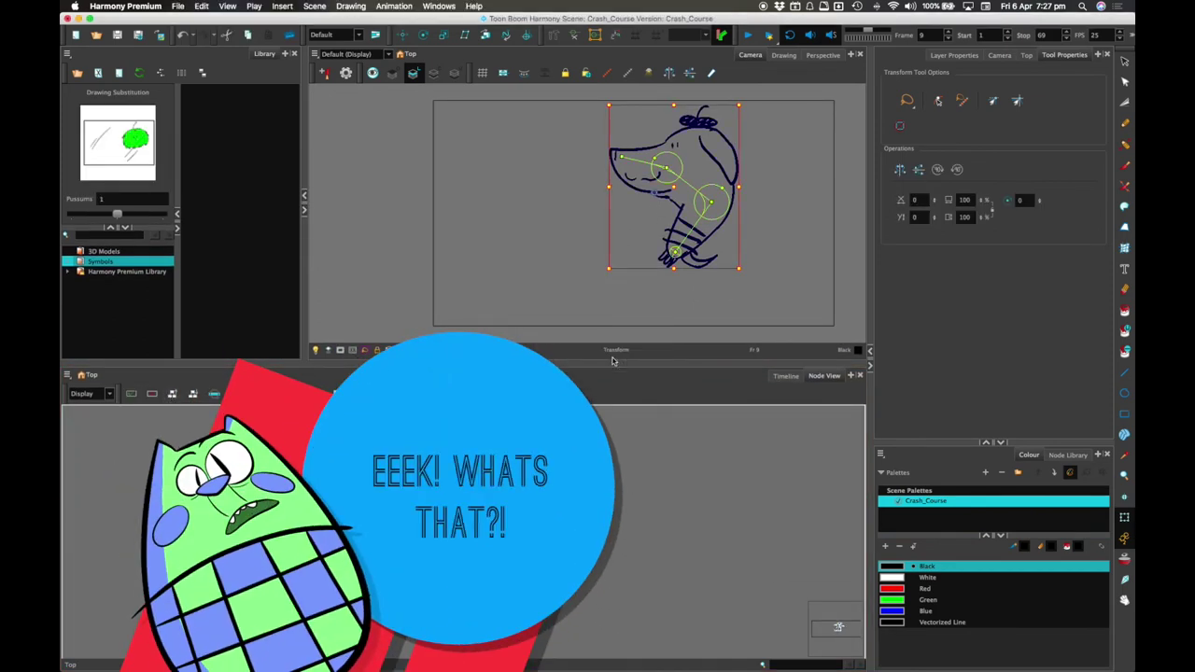
pyautogui.click(588, 420)
pyautogui.moveTo(514, 527); pyautogui.dragTo(483, 603)
pyautogui.moveTo(583, 497); pyautogui.dragTo(632, 481)
pyautogui.click(549, 547)
pyautogui.moveTo(549, 548); pyautogui.dragTo(549, 559)
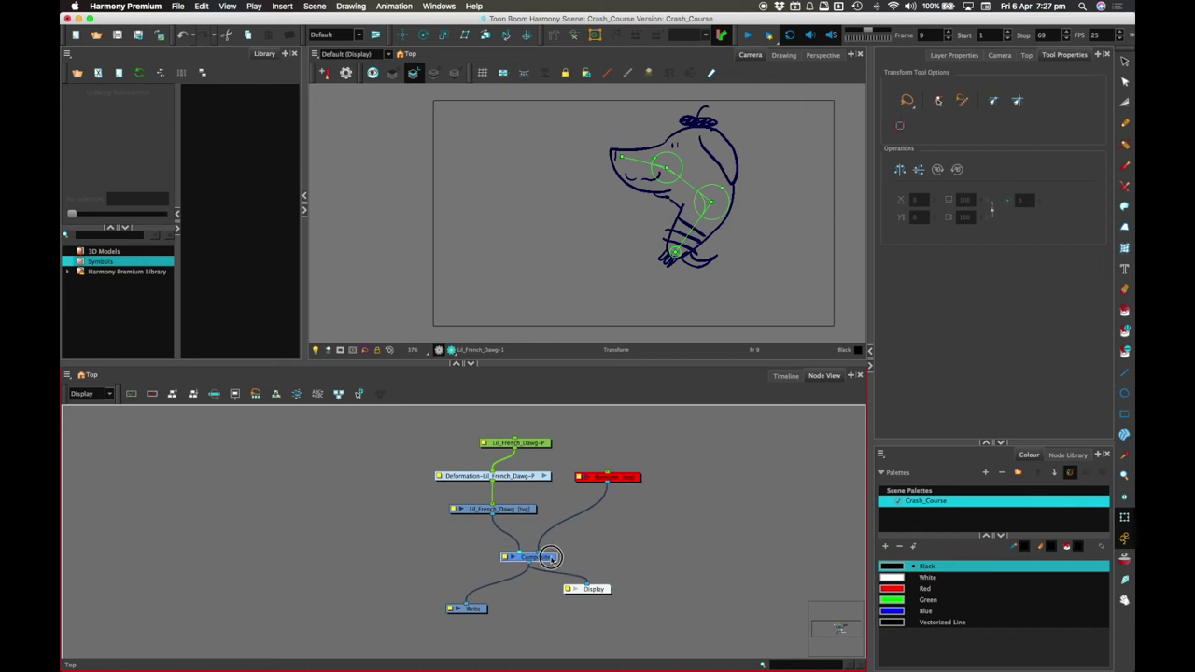
pyautogui.moveTo(523, 507); pyautogui.dragTo(522, 483)
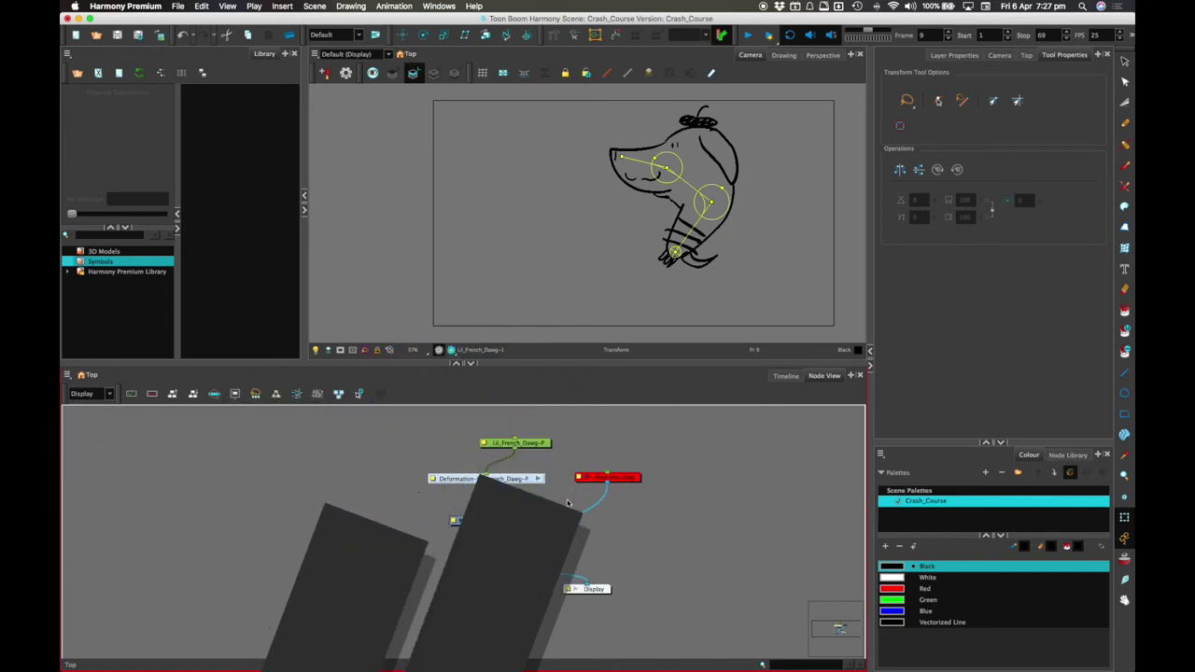
# Step: Delete the deformation group node between the dog's peg and its drawing
pyautogui.click(544, 476)
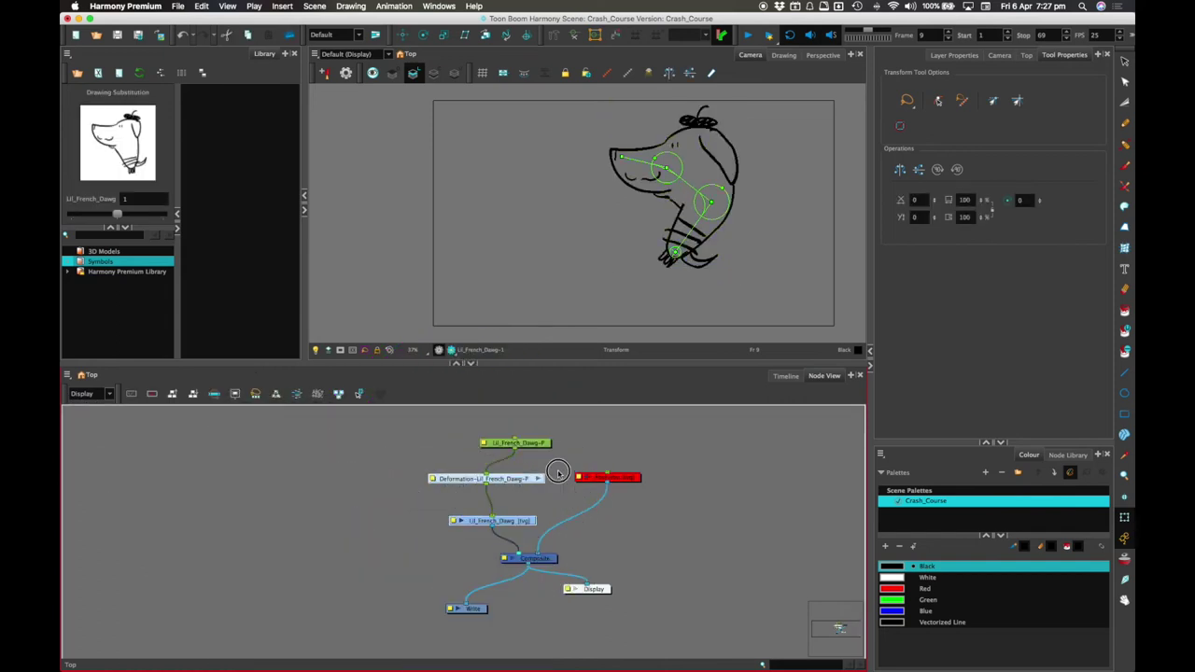
pyautogui.click(490, 494)
pyautogui.press('Delete')
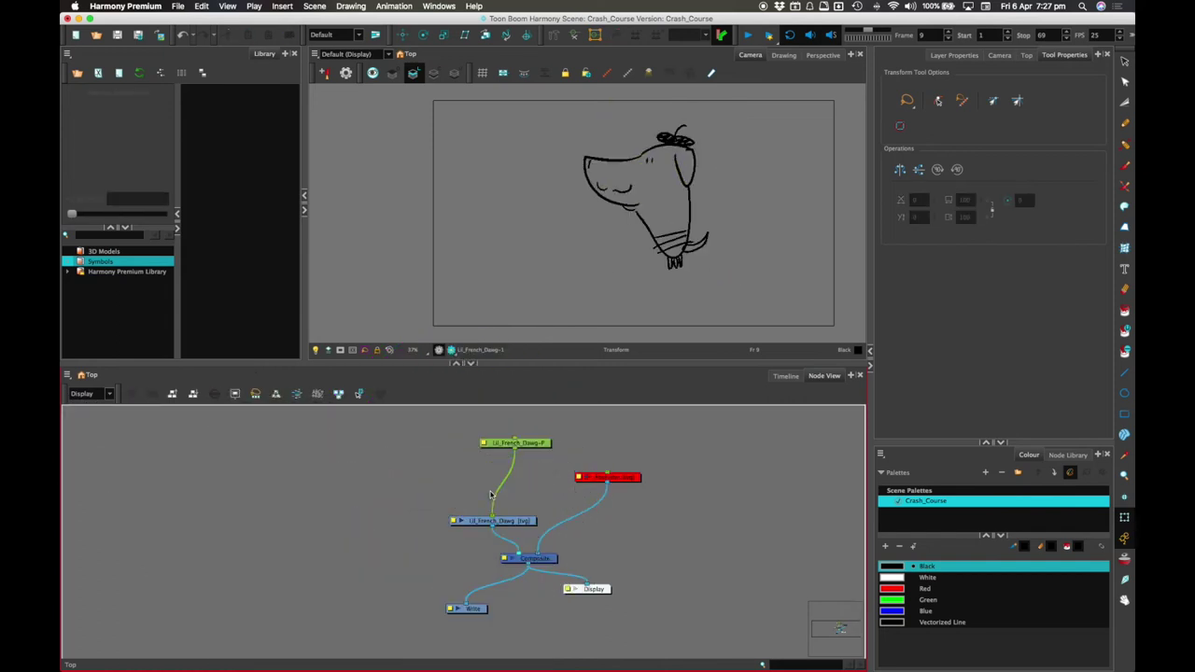
# Step: Return to a smaller timeline, go to frame 10, and select the dog drawing for the Rigging tool
pyautogui.click(785, 375)
pyautogui.moveTo(664, 363); pyautogui.dragTo(653, 466)
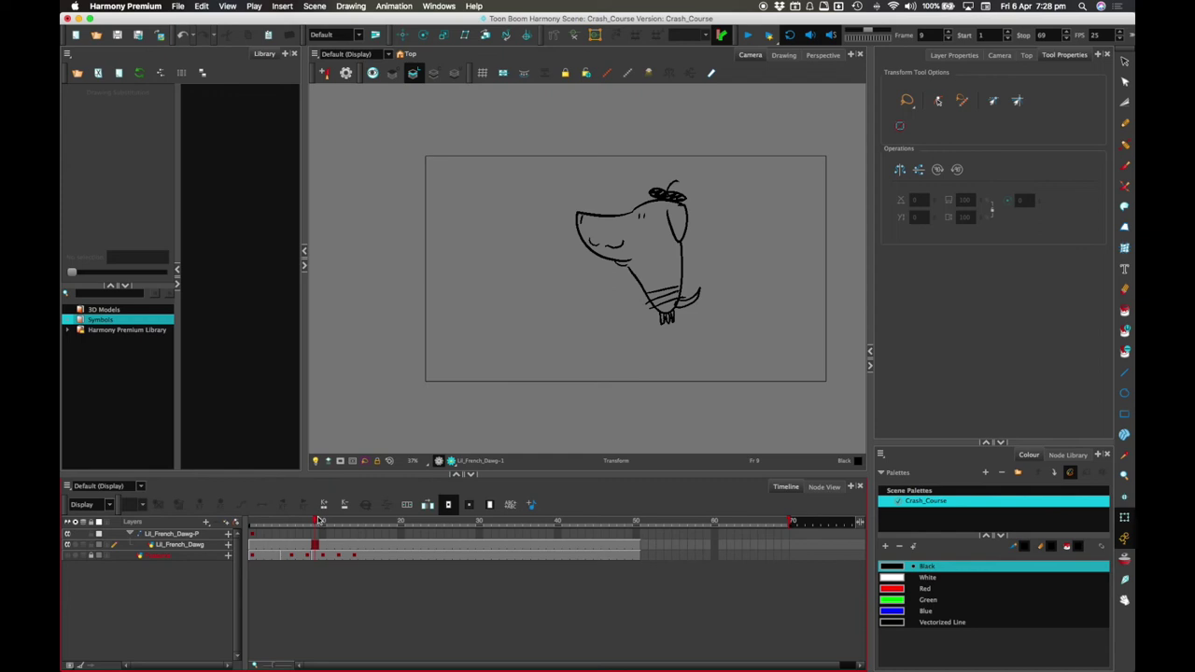
pyautogui.click(205, 544)
pyautogui.click(322, 521)
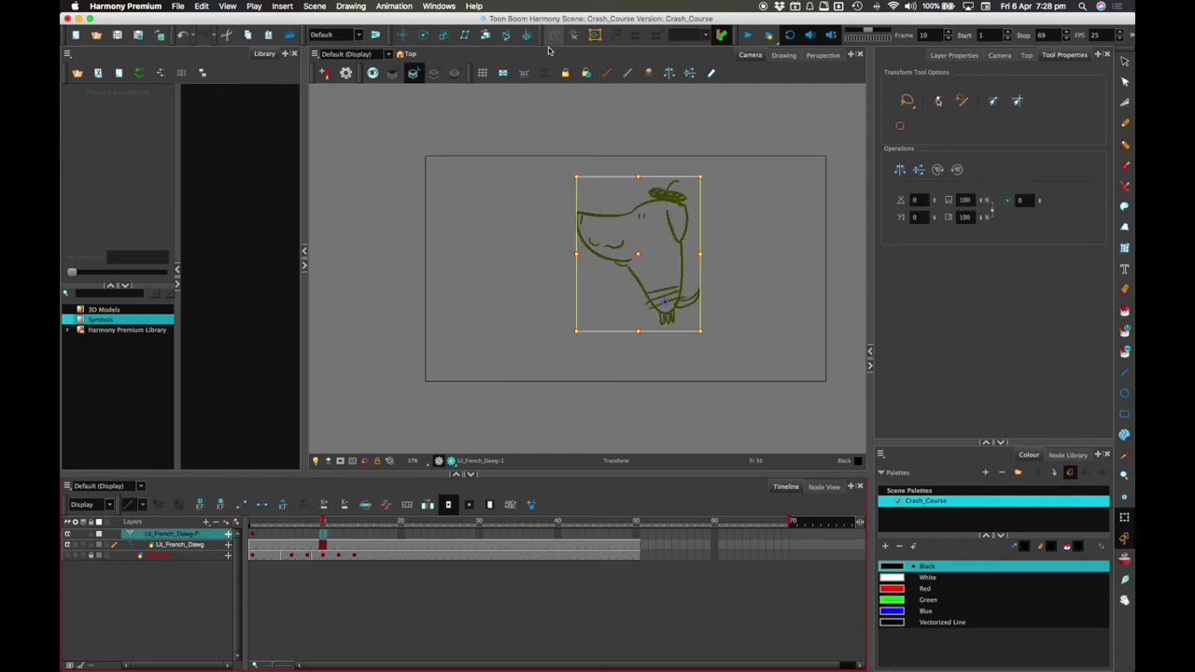
pyautogui.click(683, 240)
pyautogui.click(683, 241)
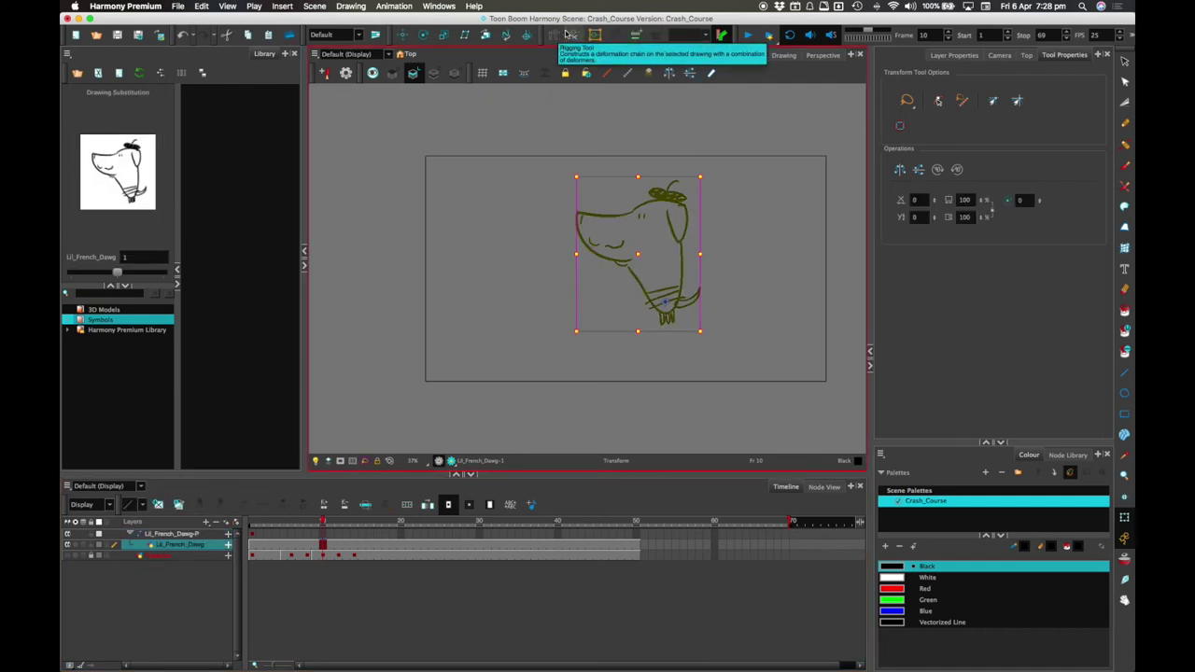
pyautogui.click(552, 35)
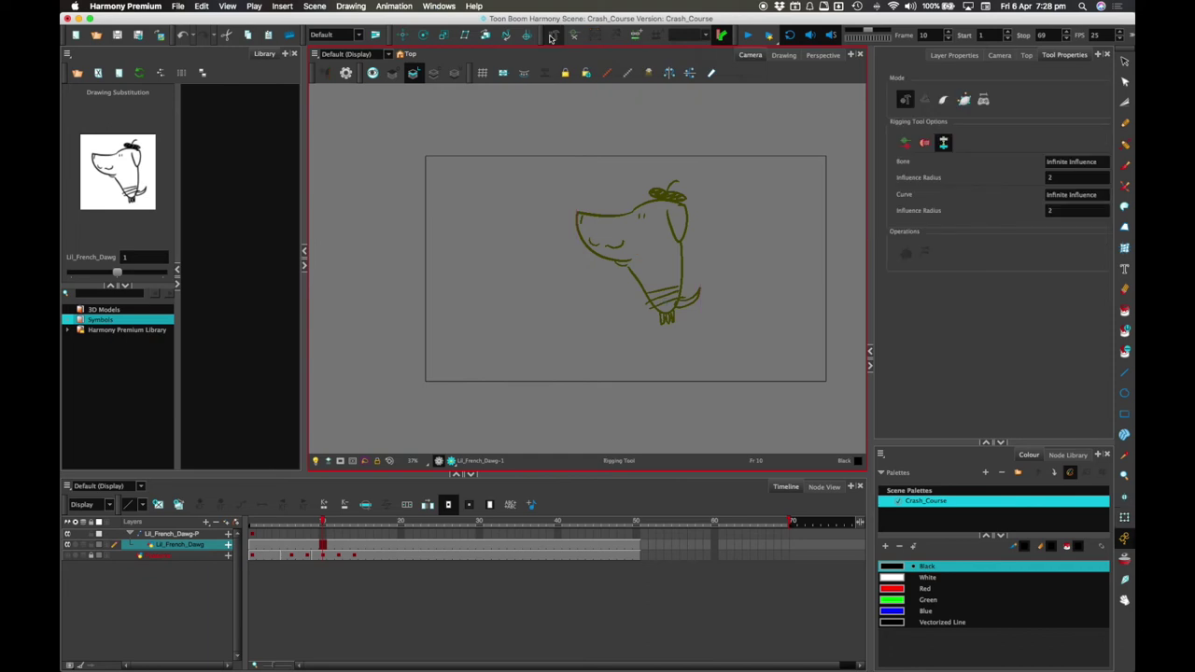
# Step: Try a curve deformer from the dog's paws to its snout in the Rigging tool's curve mode, and undo it
pyautogui.click(944, 102)
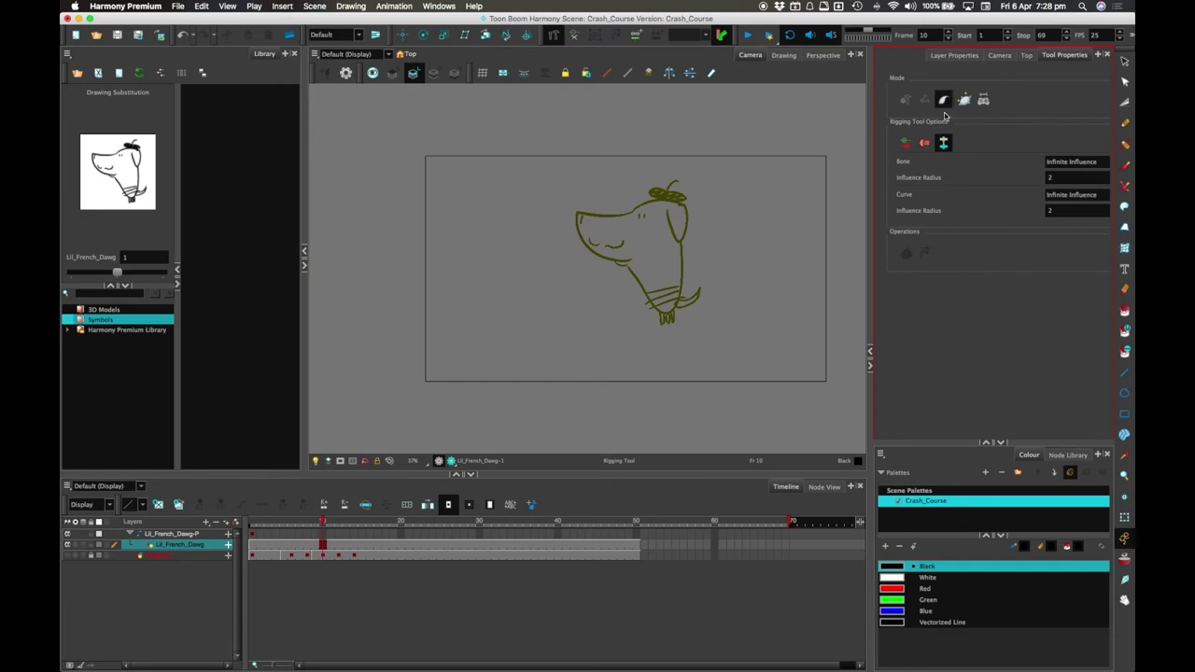
pyautogui.moveTo(666, 289); pyautogui.dragTo(667, 250)
pyautogui.moveTo(592, 230); pyautogui.dragTo(640, 234)
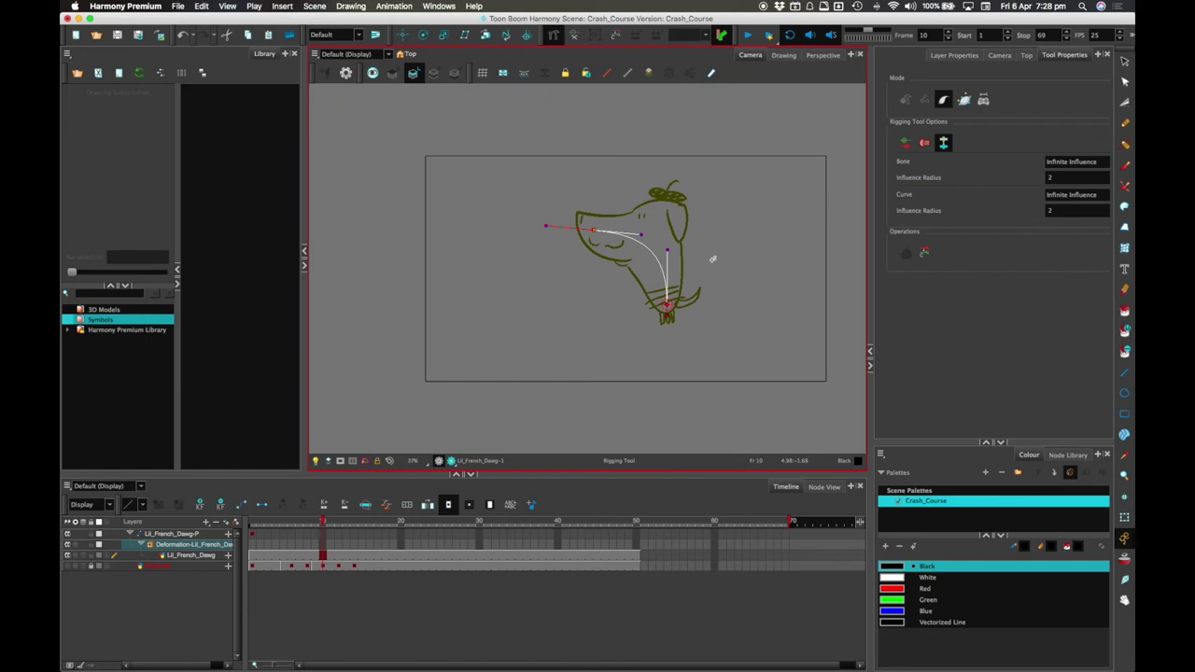
pyautogui.press('super+z')
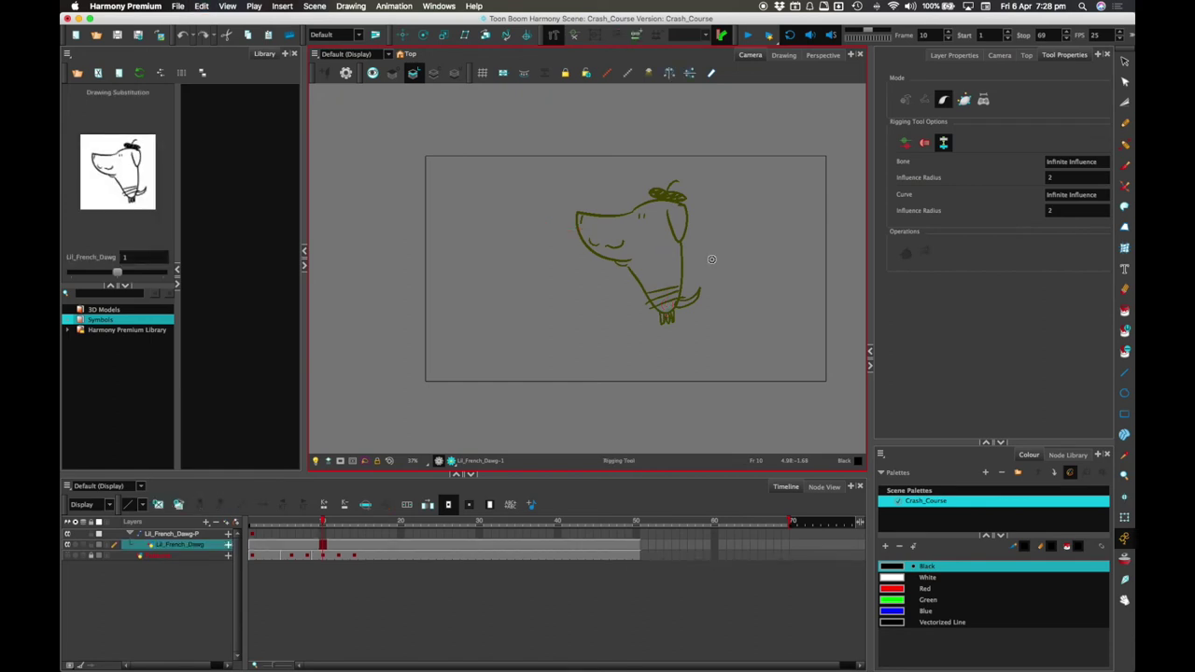
# Step: Create a curve deformer from the dog's paws to its snout in the Rigging tool's Automatic Mode
pyautogui.click(904, 100)
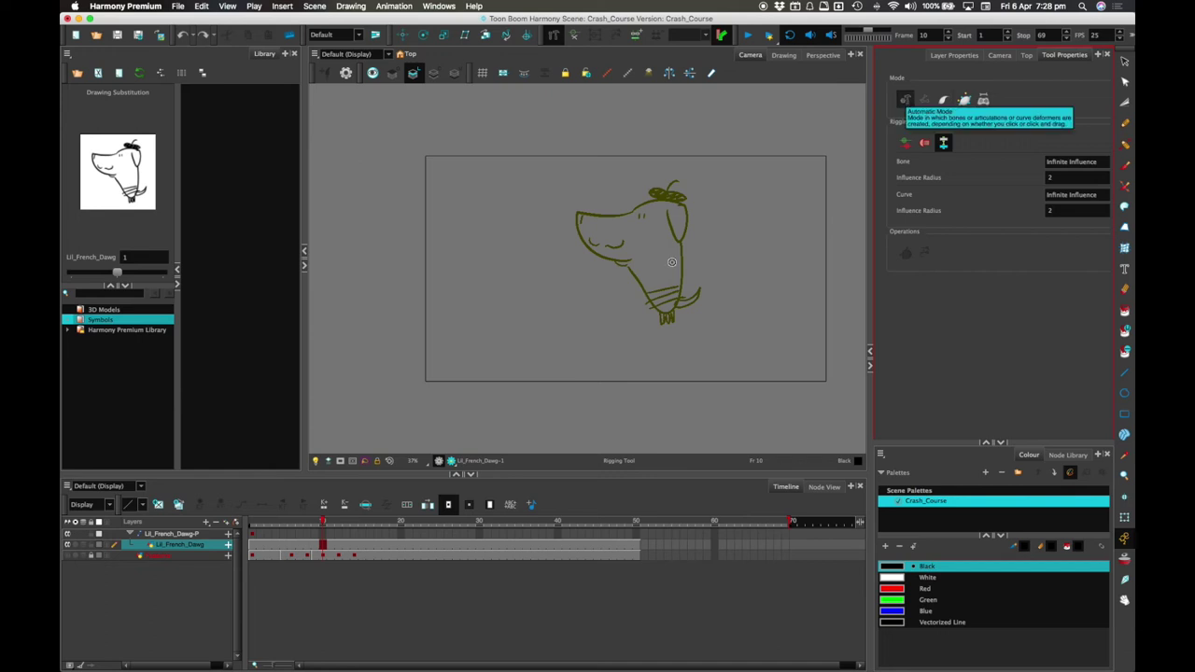
pyautogui.moveTo(667, 300); pyautogui.dragTo(676, 244)
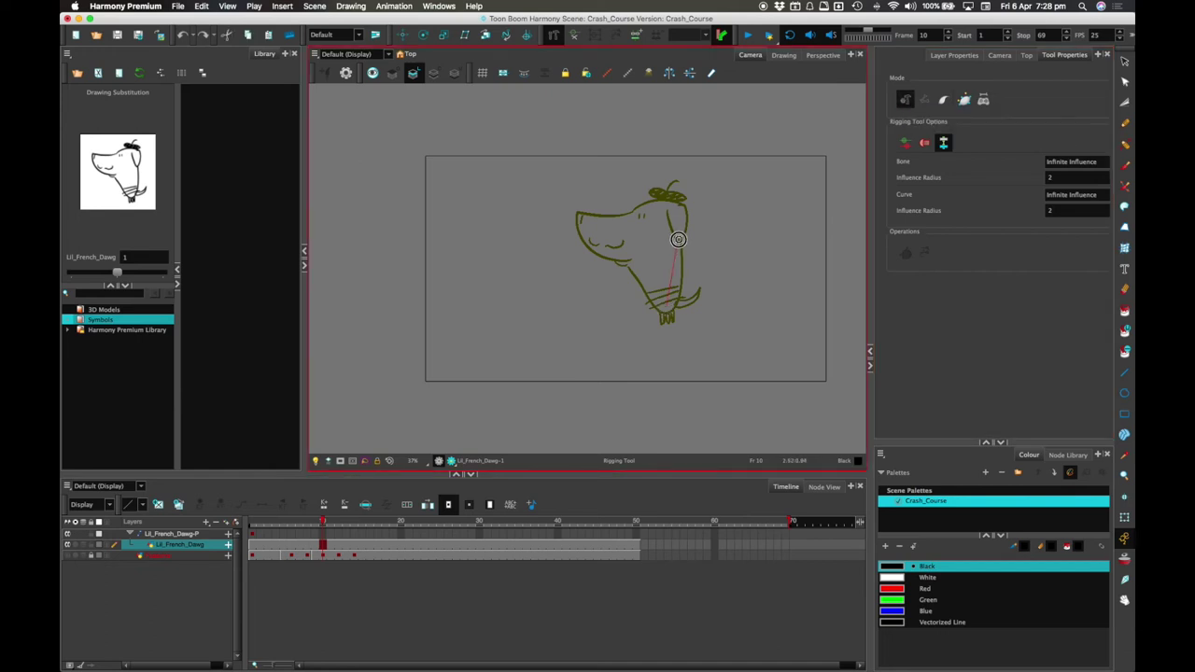
pyautogui.moveTo(590, 224); pyautogui.dragTo(647, 223)
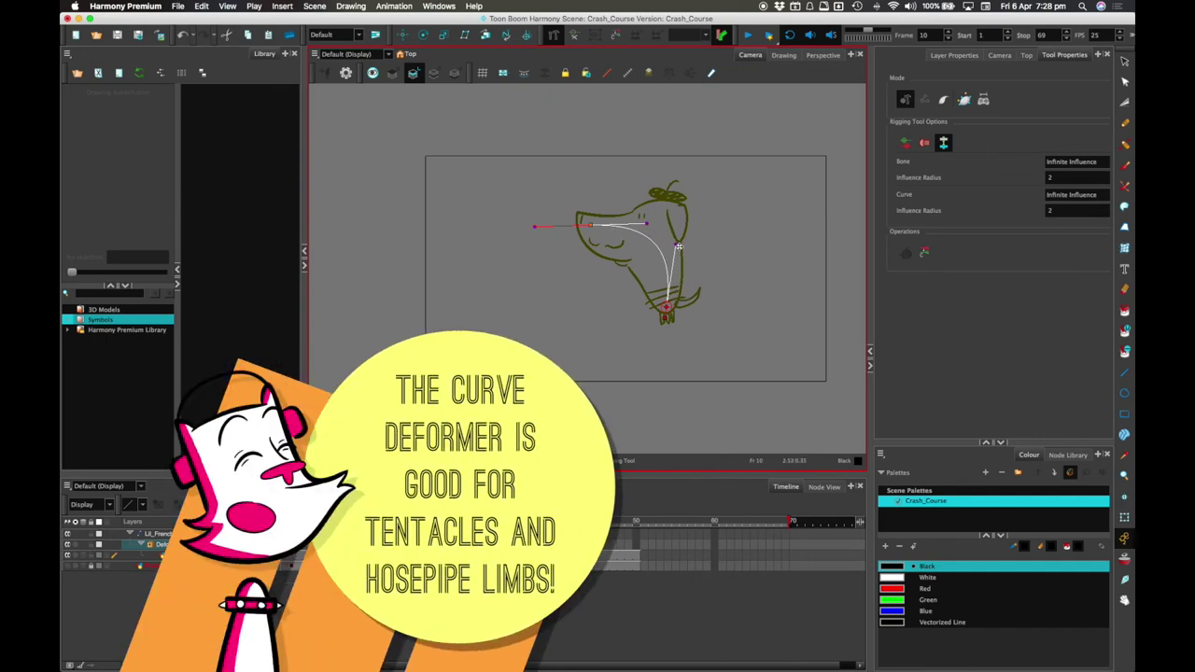
# Step: Try adding a series of bones beside the dog to the end of the curve, and undo all of them
pyautogui.click(721, 321)
pyautogui.click(763, 281)
pyautogui.click(751, 233)
pyautogui.click(699, 225)
pyautogui.click(718, 263)
pyautogui.click(743, 293)
pyautogui.press('super+z')
pyautogui.press('super+z')
pyautogui.press('super+z')
pyautogui.press('super+z')
pyautogui.press('super+z')
pyautogui.press('super+z')
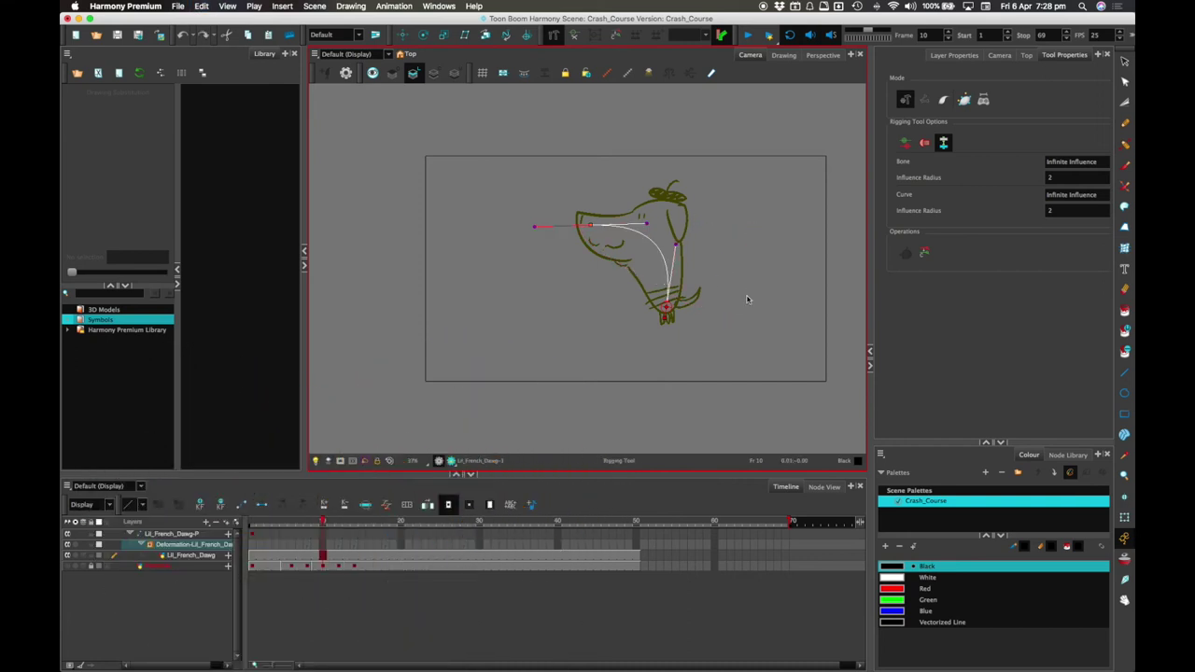
# Step: Undo the curve, try a straight bone chain from the paws through the snout to beside the ear, and undo it
pyautogui.press('super+z')
pyautogui.click(666, 306)
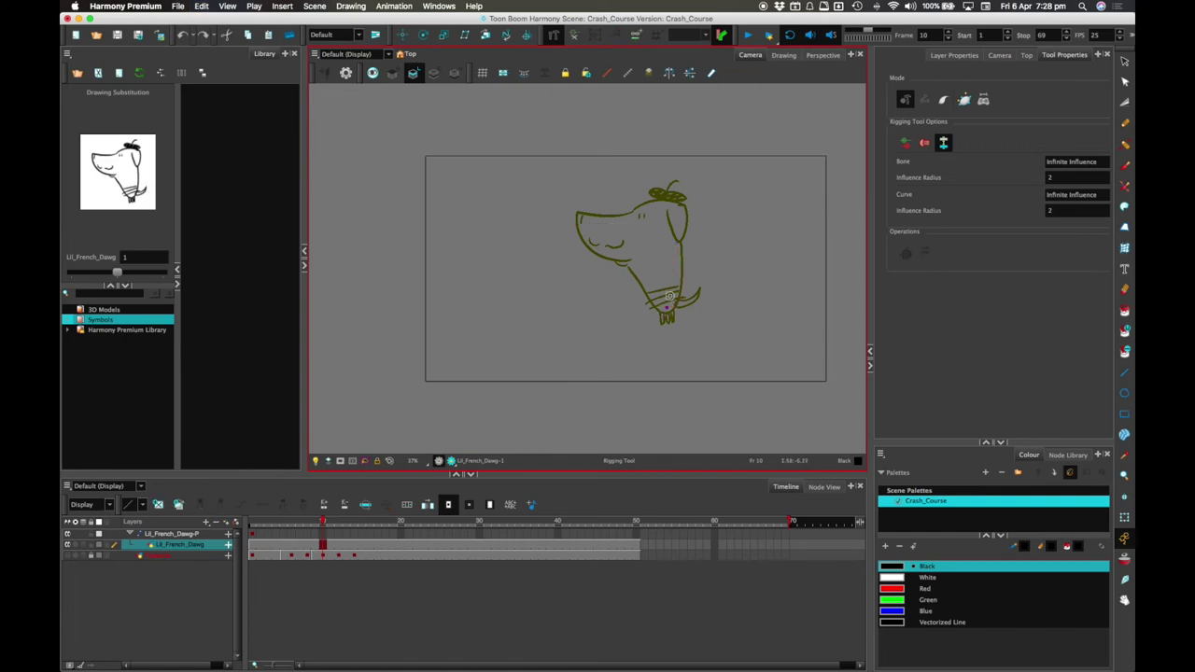
pyautogui.press('super+z')
pyautogui.click(602, 227)
pyautogui.click(691, 213)
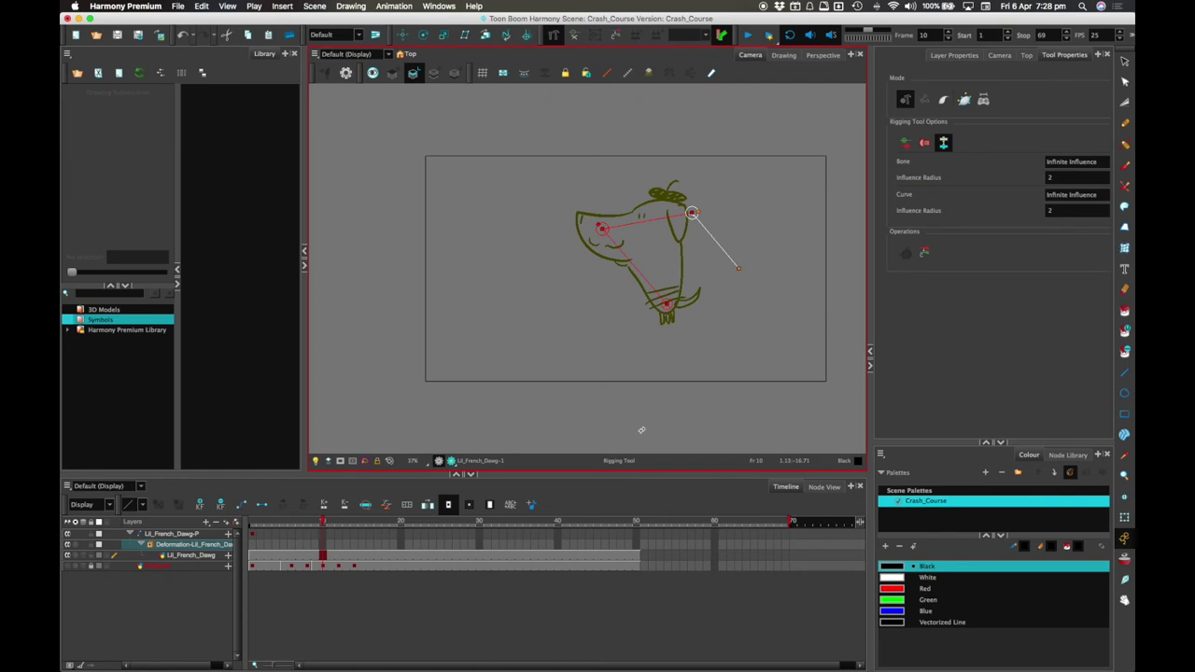
pyautogui.press('super+z')
pyautogui.press('super+z')
pyautogui.press('super+z')
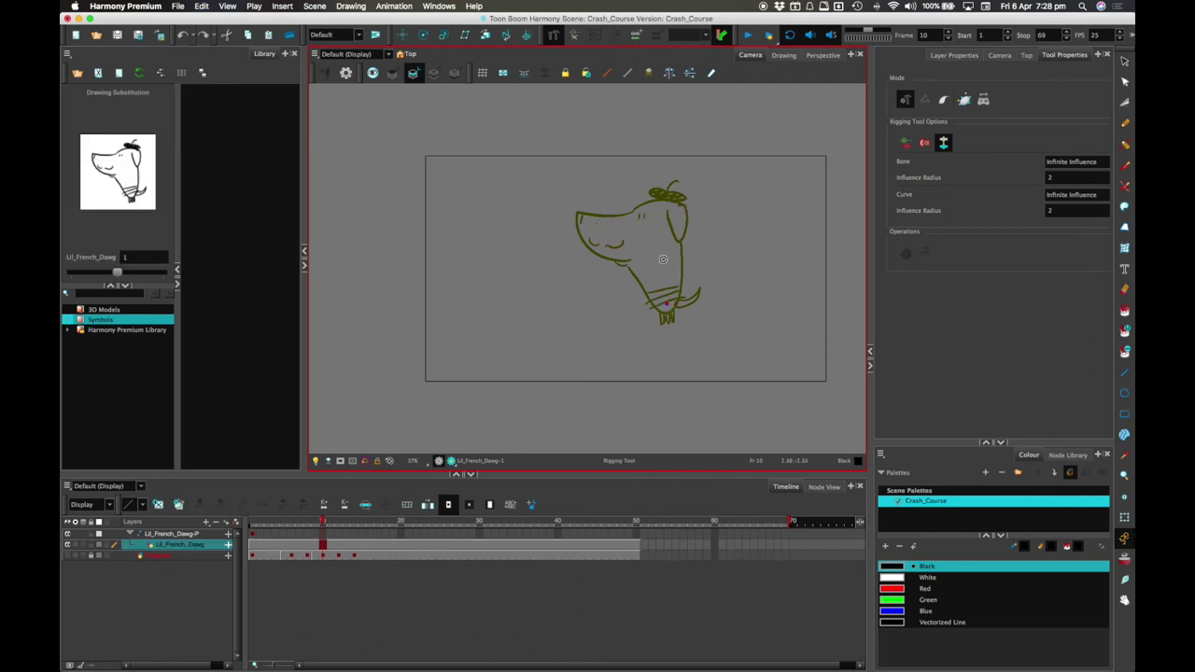
# Step: Build a curve deformer from the dog's paws up through the neck to the tip of the snout
pyautogui.click(669, 305)
pyautogui.click(668, 249)
pyautogui.moveTo(595, 224); pyautogui.dragTo(670, 249)
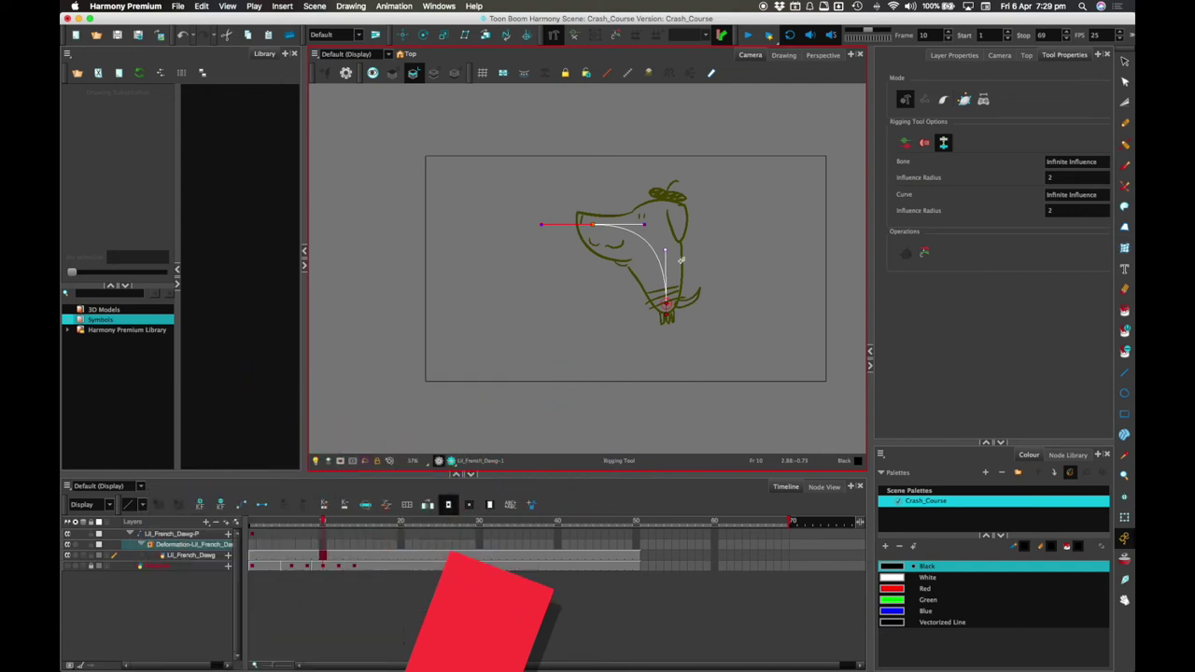
# Step: Pose the curve deformer on frame 10 with the snout raised and the curve handles bending the dog into an S shape
pyautogui.click(1122, 516)
pyautogui.moveTo(594, 225); pyautogui.dragTo(602, 184)
pyautogui.moveTo(598, 248); pyautogui.dragTo(579, 250)
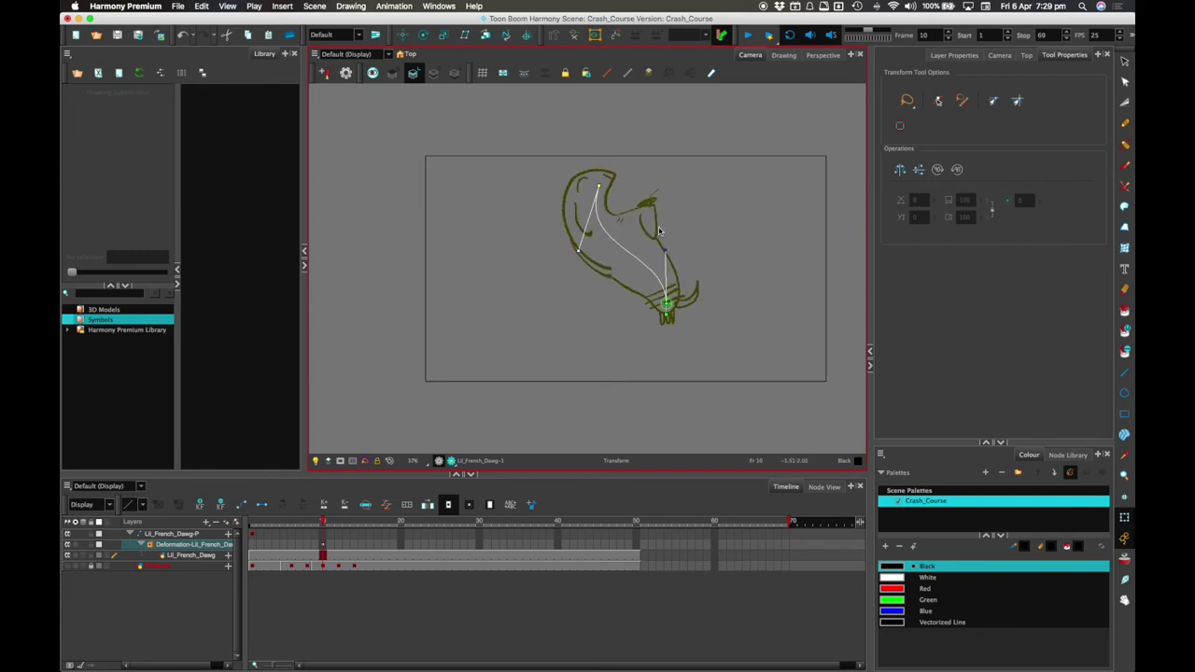
pyautogui.moveTo(709, 224); pyautogui.dragTo(702, 227)
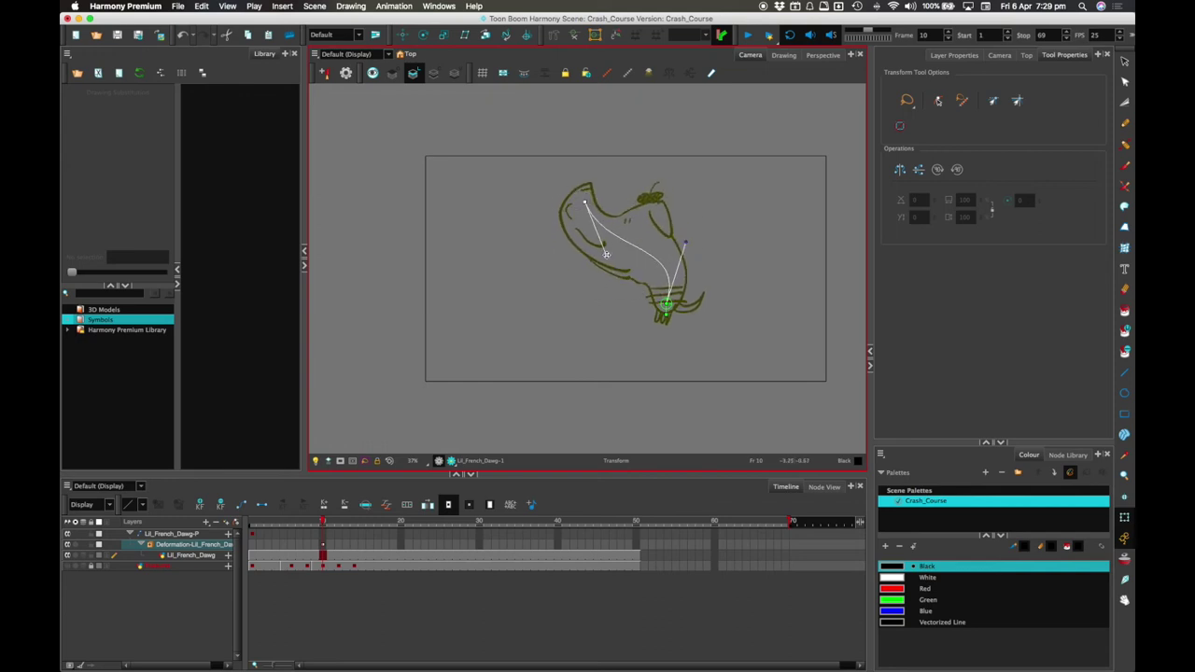
# Step: Rework the dog's frame 10 pose by moving the curve deformer's snout end and bend handles
pyautogui.moveTo(653, 205); pyautogui.dragTo(665, 173)
pyautogui.moveTo(585, 201); pyautogui.dragTo(574, 238)
pyautogui.click(658, 210)
pyautogui.click(644, 194)
pyautogui.click(655, 210)
pyautogui.moveTo(655, 210)
pyautogui.mouseDown()
pyautogui.moveTo(642, 190)
pyautogui.moveTo(698, 199)
pyautogui.moveTo(673, 211)
pyautogui.moveTo(695, 199)
pyautogui.moveTo(644, 186)
pyautogui.moveTo(651, 224)
pyautogui.moveTo(616, 250)
pyautogui.moveTo(642, 237)
pyautogui.moveTo(624, 227)
pyautogui.mouseUp()
# Step: Pose the curve's snout end and its handle on frame 1 and scrub the timeline to preview the motion
pyautogui.click(313, 518)
pyautogui.moveTo(313, 519); pyautogui.dragTo(252, 519)
pyautogui.moveTo(634, 216); pyautogui.dragTo(631, 270)
pyautogui.moveTo(575, 239); pyautogui.dragTo(614, 216)
pyautogui.click(262, 520)
pyautogui.moveTo(261, 519); pyautogui.dragTo(320, 523)
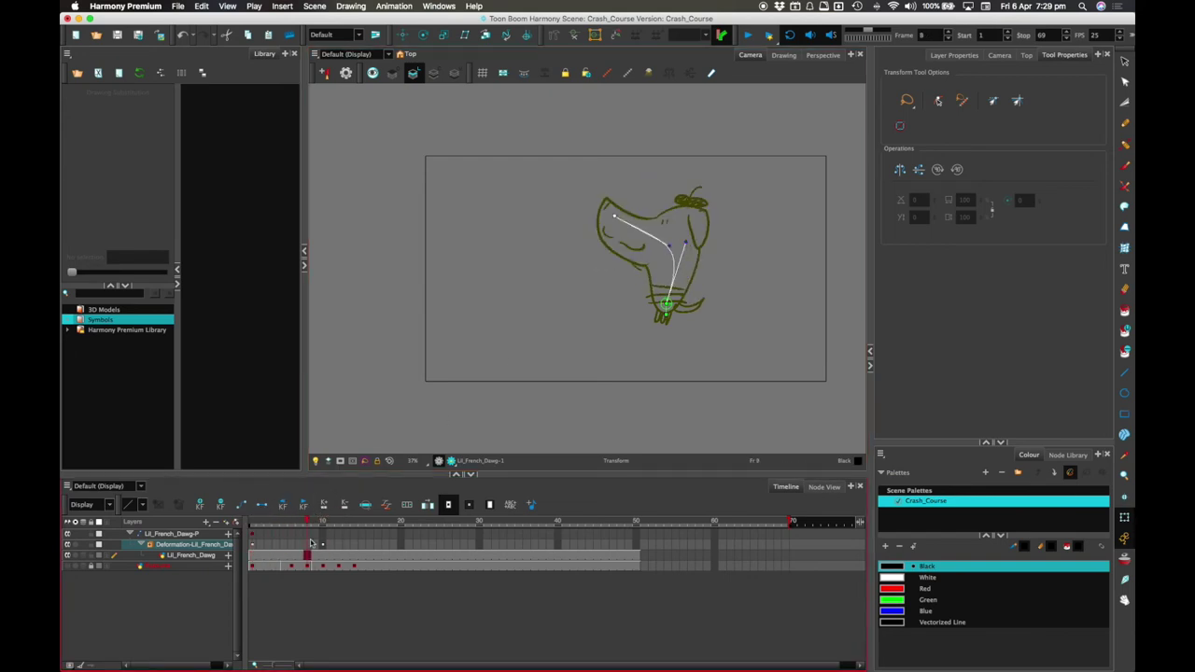
# Step: Delete the dog's curve deformation group in the node network and return to the timeline with an enlarged camera view
pyautogui.click(823, 486)
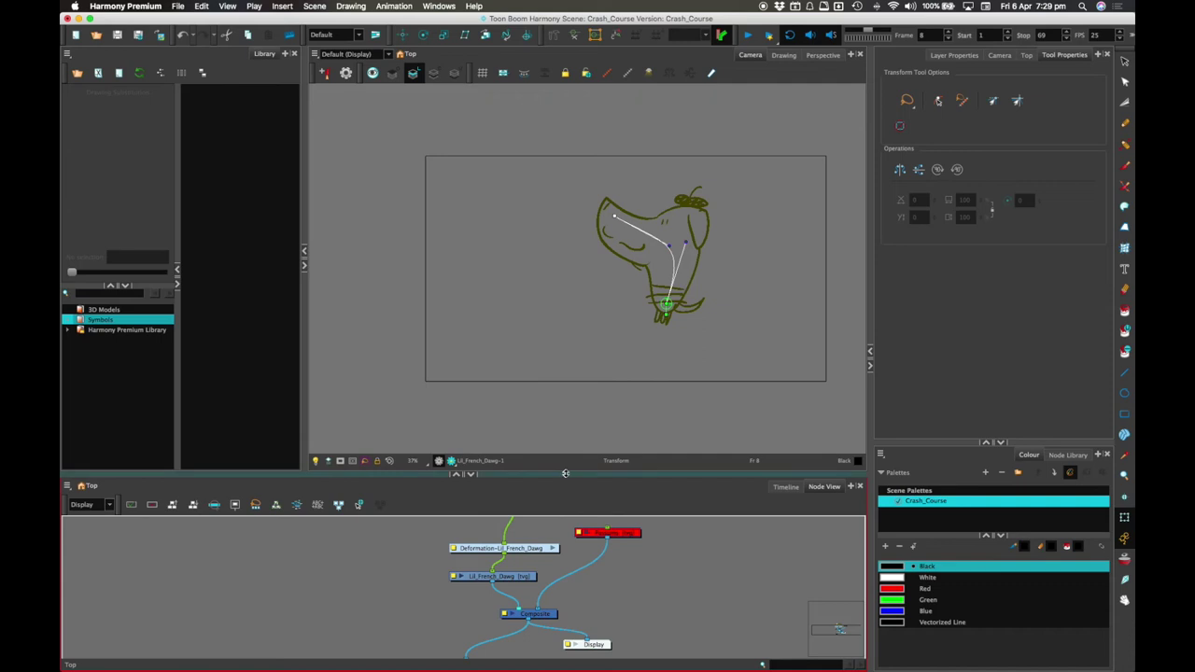
pyautogui.moveTo(653, 475); pyautogui.dragTo(646, 327)
pyautogui.click(502, 461)
pyautogui.moveTo(502, 461); pyautogui.dragTo(496, 457)
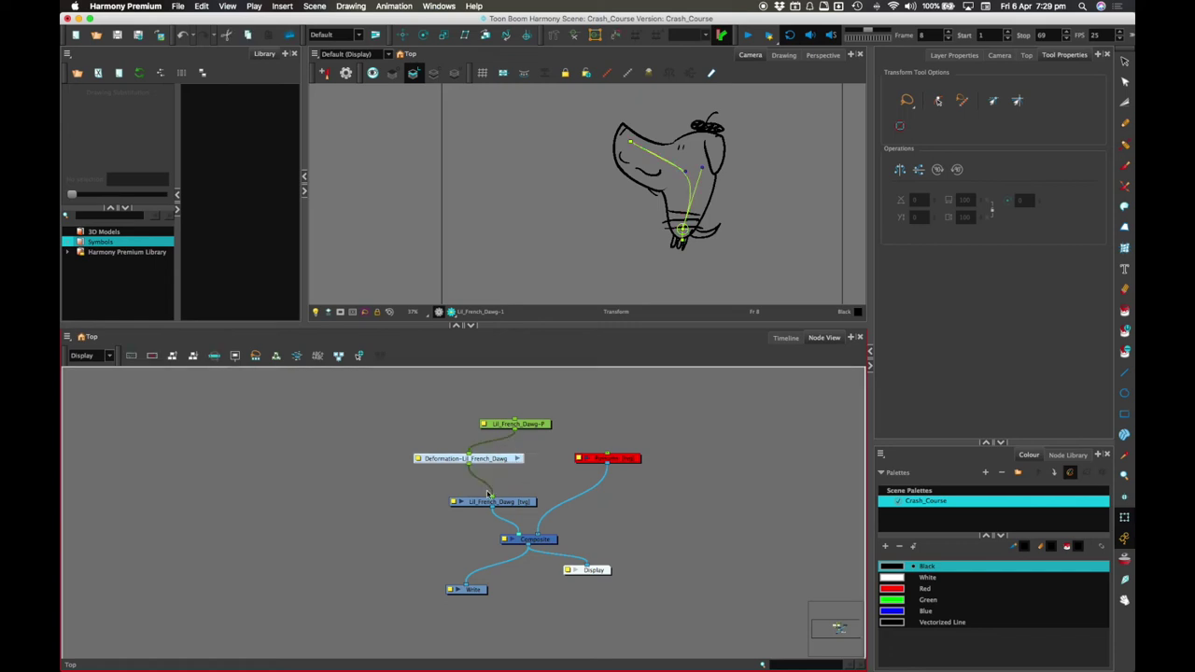
pyautogui.click(486, 493)
pyautogui.click(785, 338)
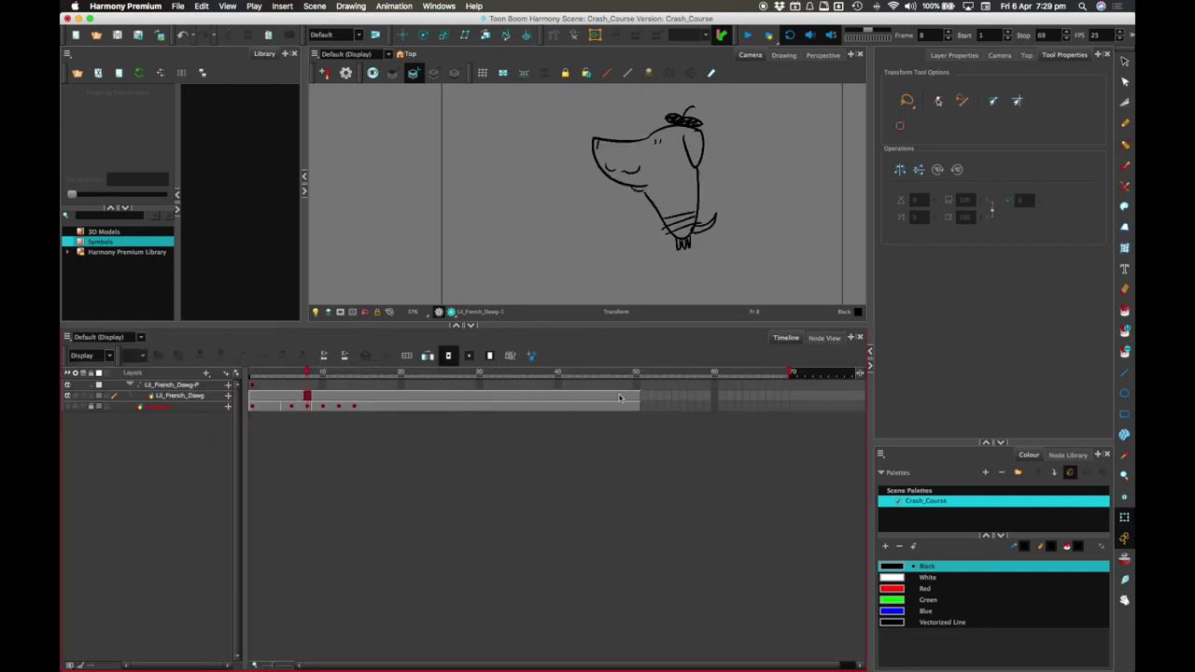
pyautogui.moveTo(625, 323); pyautogui.dragTo(632, 488)
pyautogui.scroll(2, 690, 284)
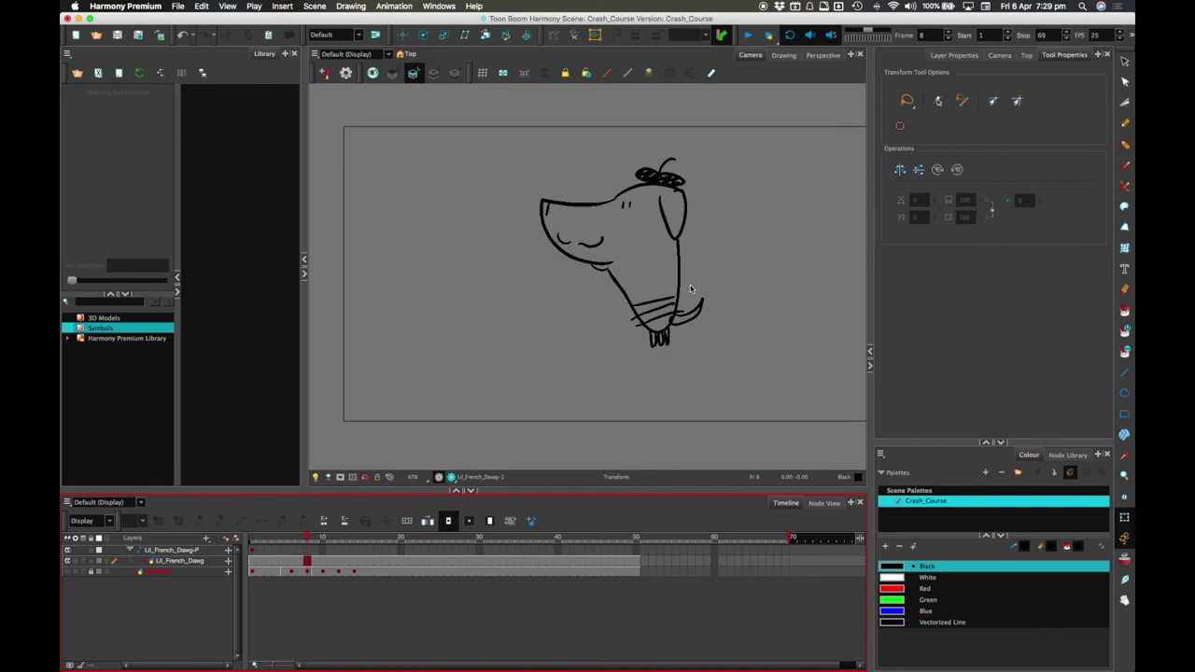
# Step: On frame 1, start an Envelope mode deformer around the dog, from below the paws up the chest to under the chin
pyautogui.click(247, 535)
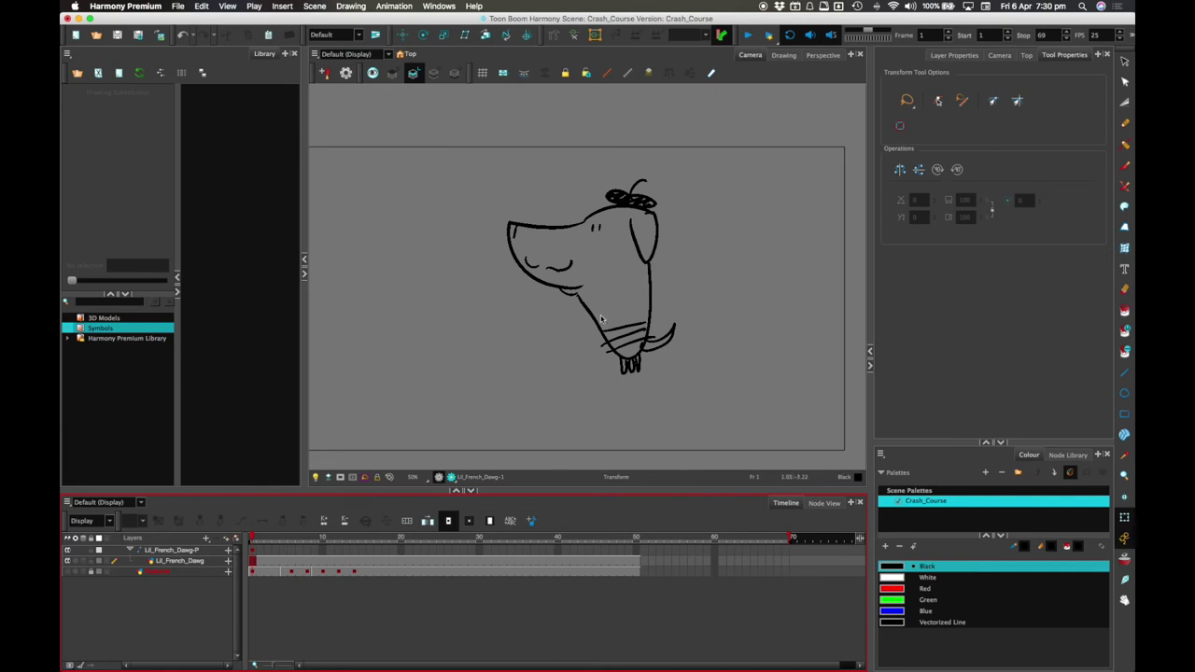
pyautogui.click(649, 260)
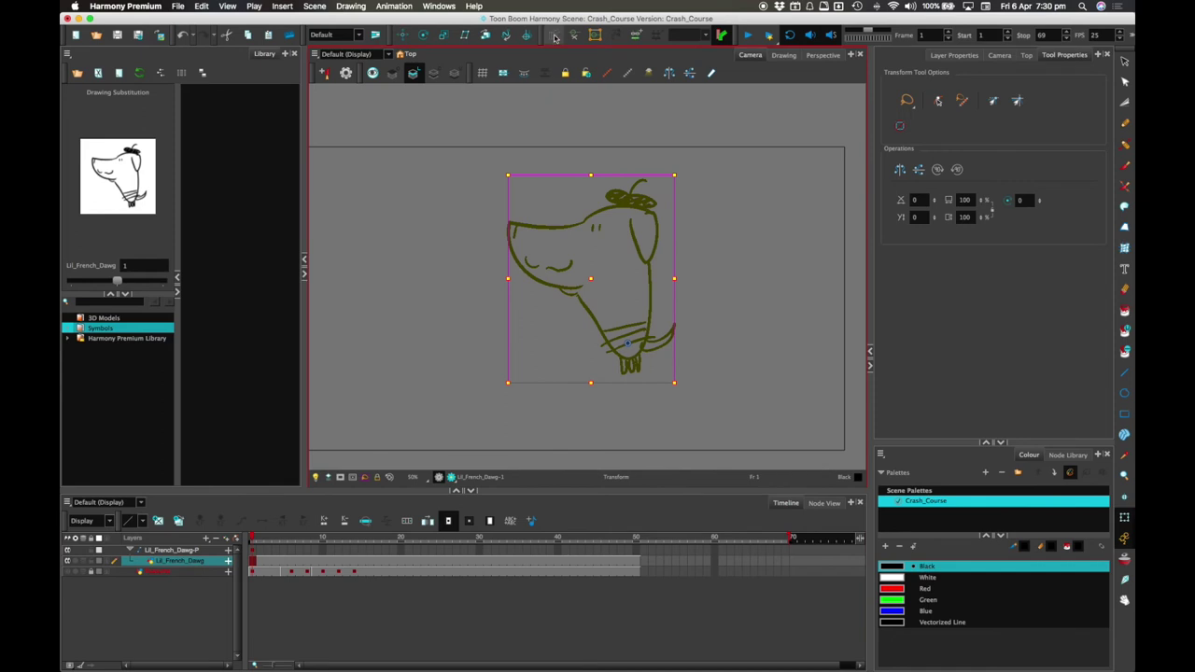
pyautogui.click(554, 38)
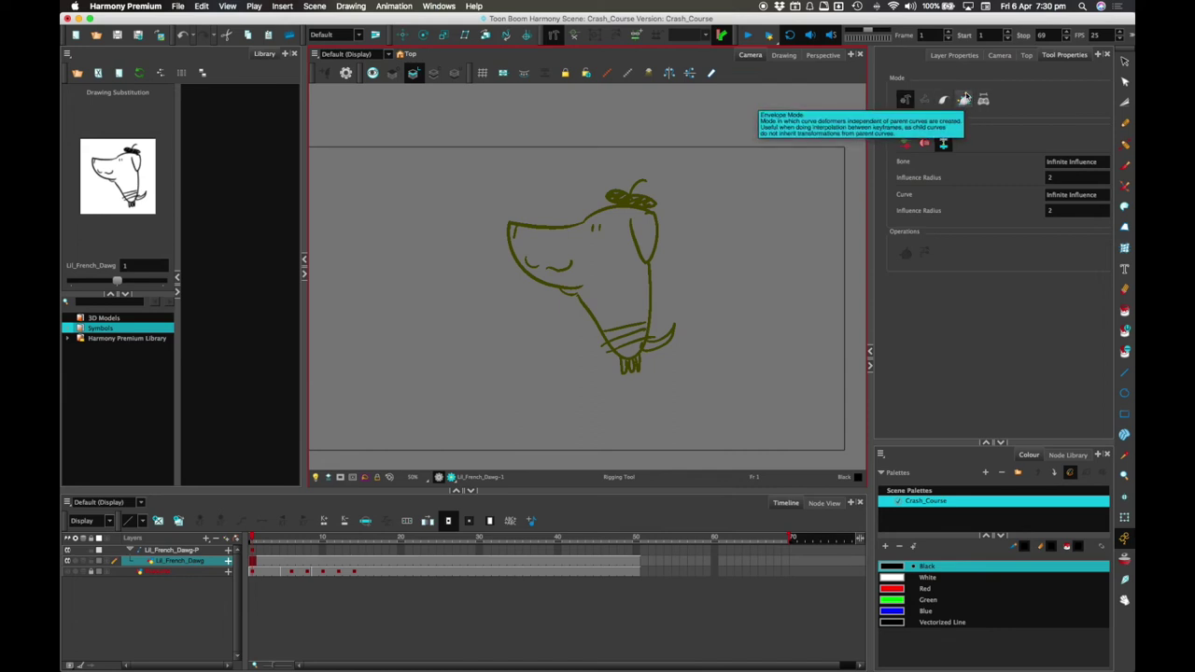
pyautogui.click(963, 99)
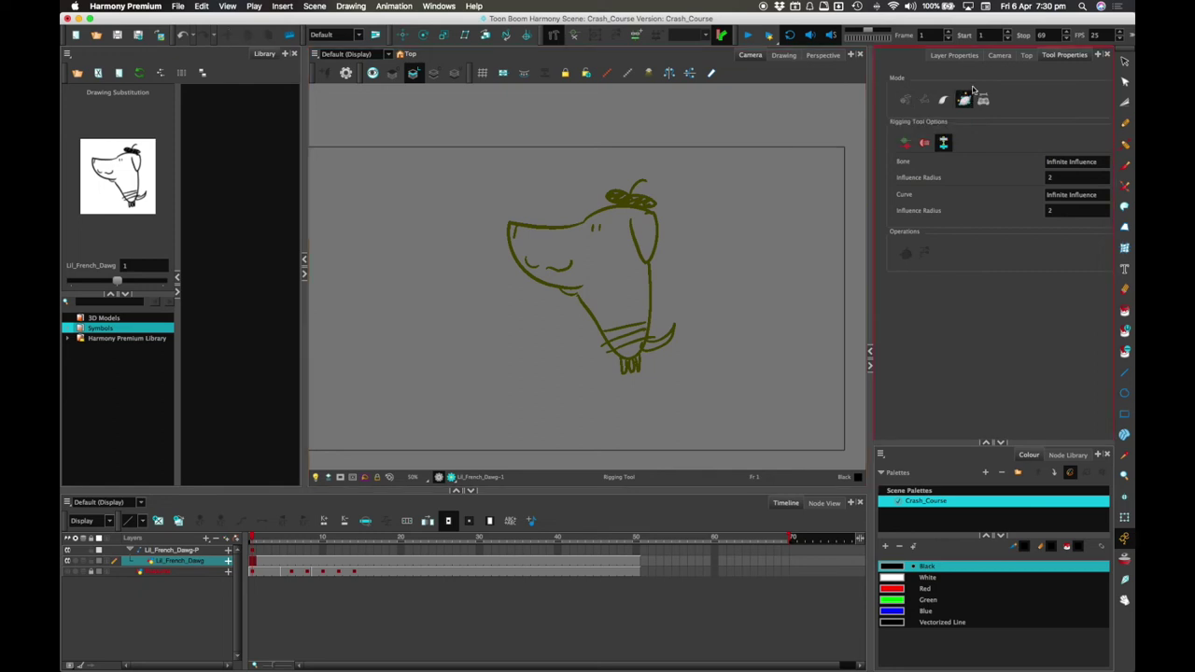
pyautogui.moveTo(631, 381); pyautogui.dragTo(586, 390)
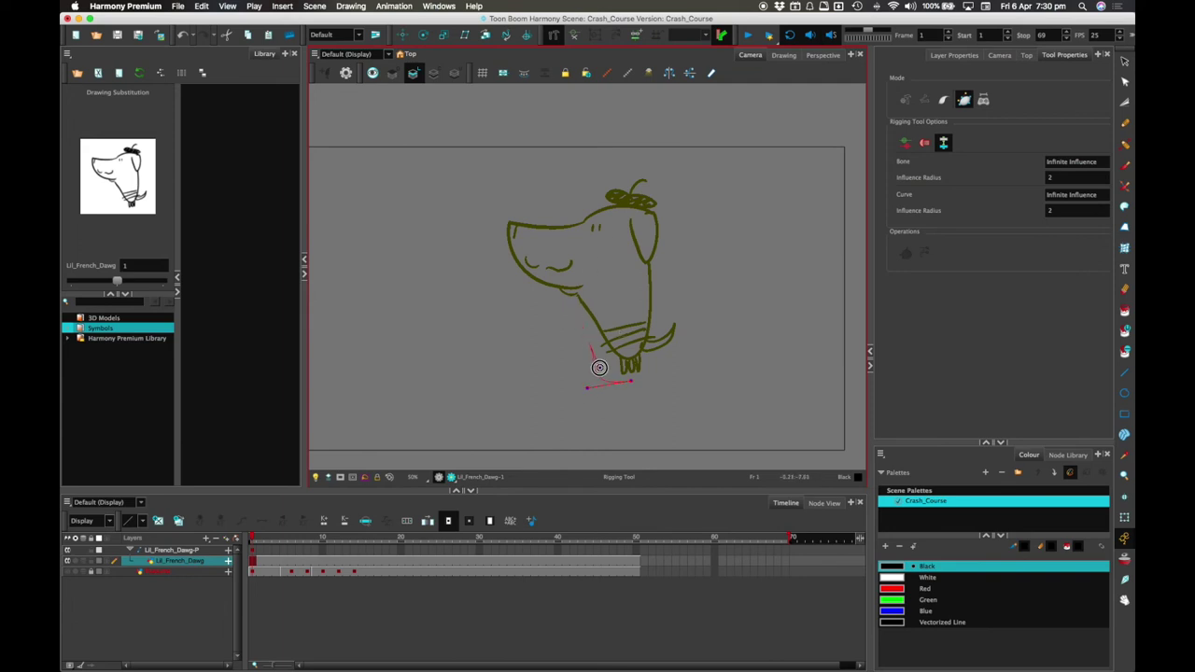
pyautogui.moveTo(599, 367); pyautogui.dragTo(612, 382)
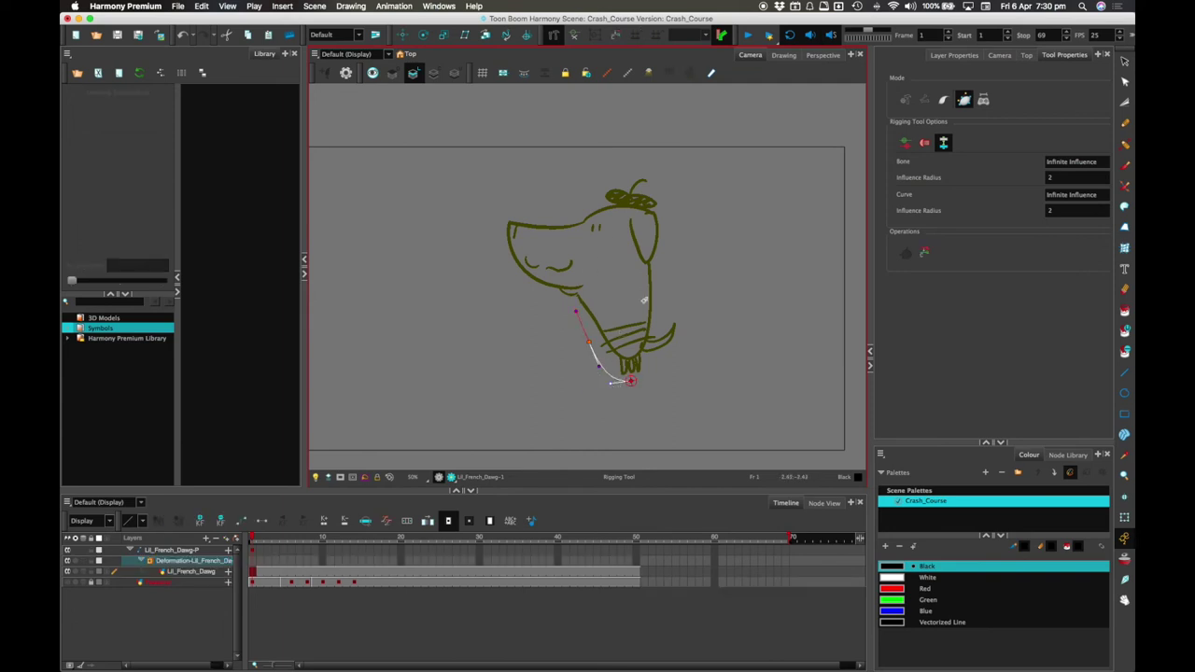
pyautogui.click(537, 295)
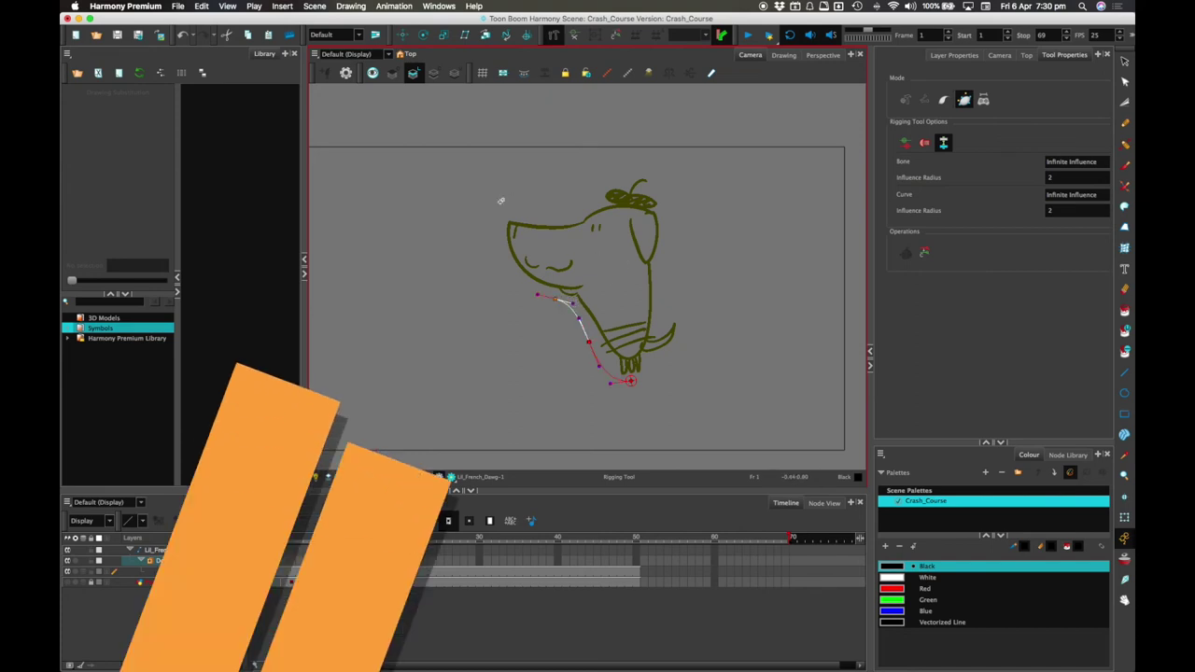
# Step: Continue the envelope loosely around the snout, over the beret and down the back to beside the paws
pyautogui.moveTo(499, 233); pyautogui.dragTo(489, 265)
pyautogui.moveTo(618, 183); pyautogui.dragTo(667, 166)
pyautogui.moveTo(668, 229); pyautogui.dragTo(659, 285)
pyautogui.moveTo(694, 329); pyautogui.dragTo(661, 295)
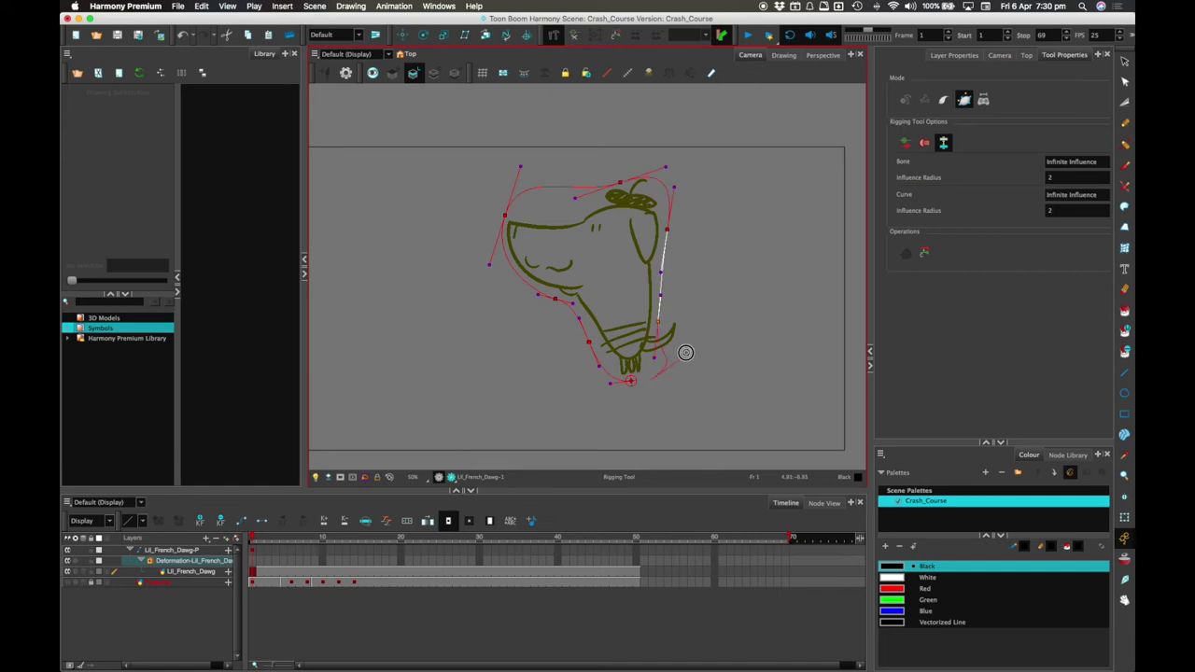
pyautogui.click(651, 382)
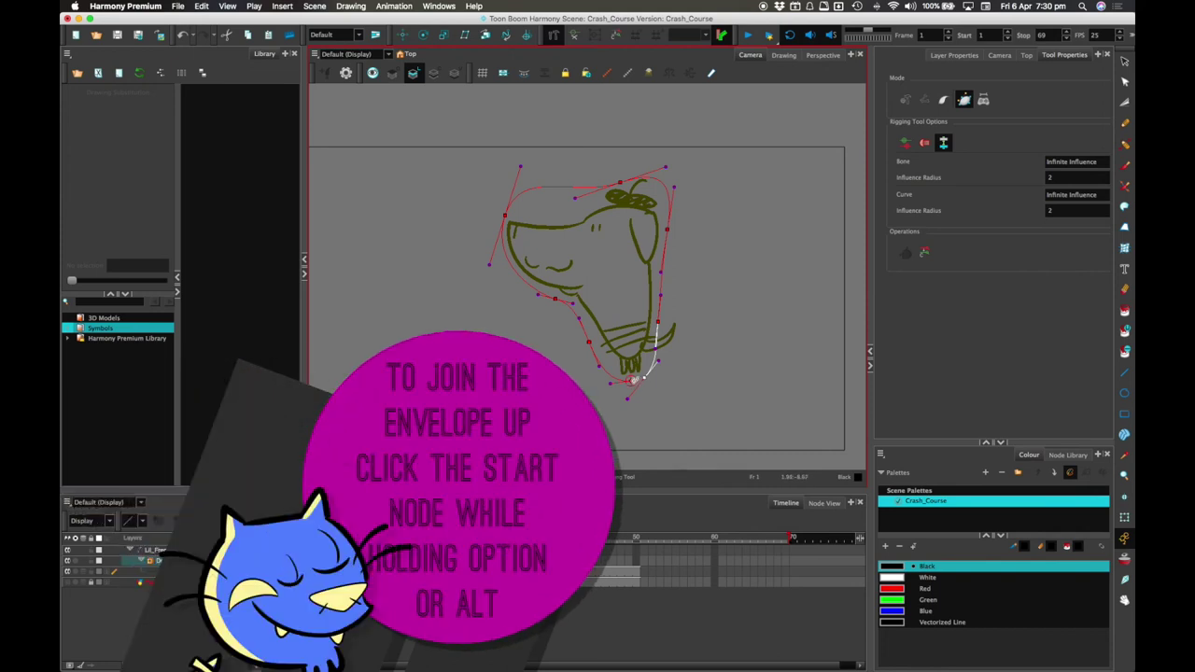
# Step: Join the envelope to its start point below the paws and adjust the last point's handle
pyautogui.keyDown('alt'); pyautogui.click(633, 381); pyautogui.keyUp('alt')
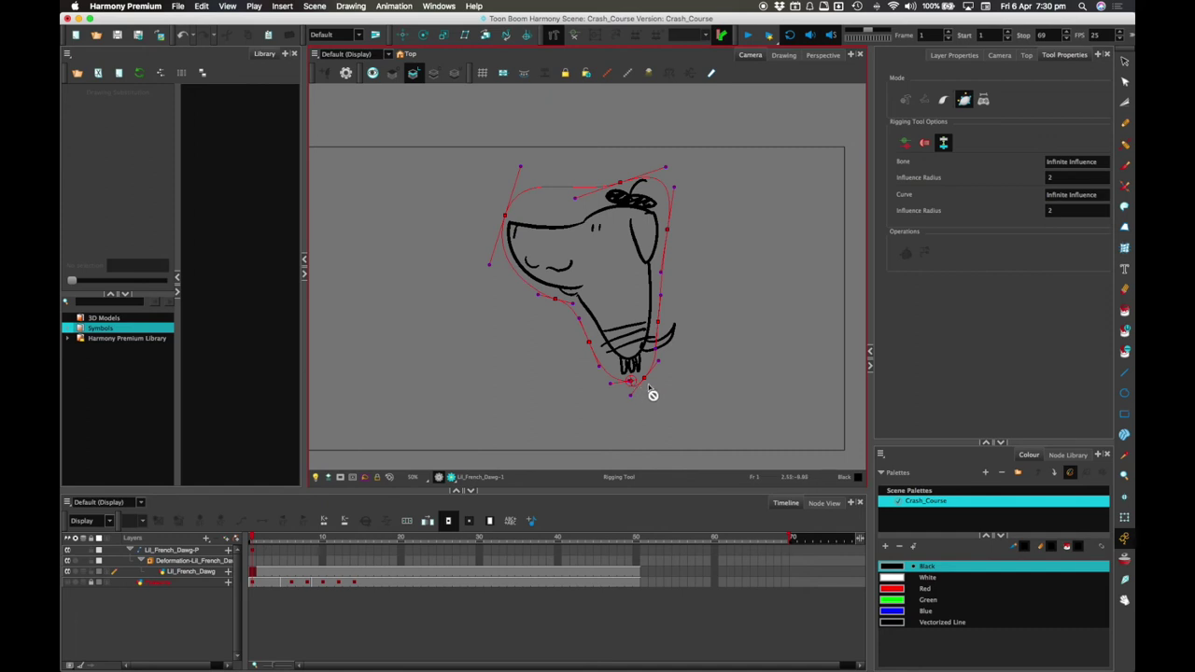
pyautogui.click(644, 383)
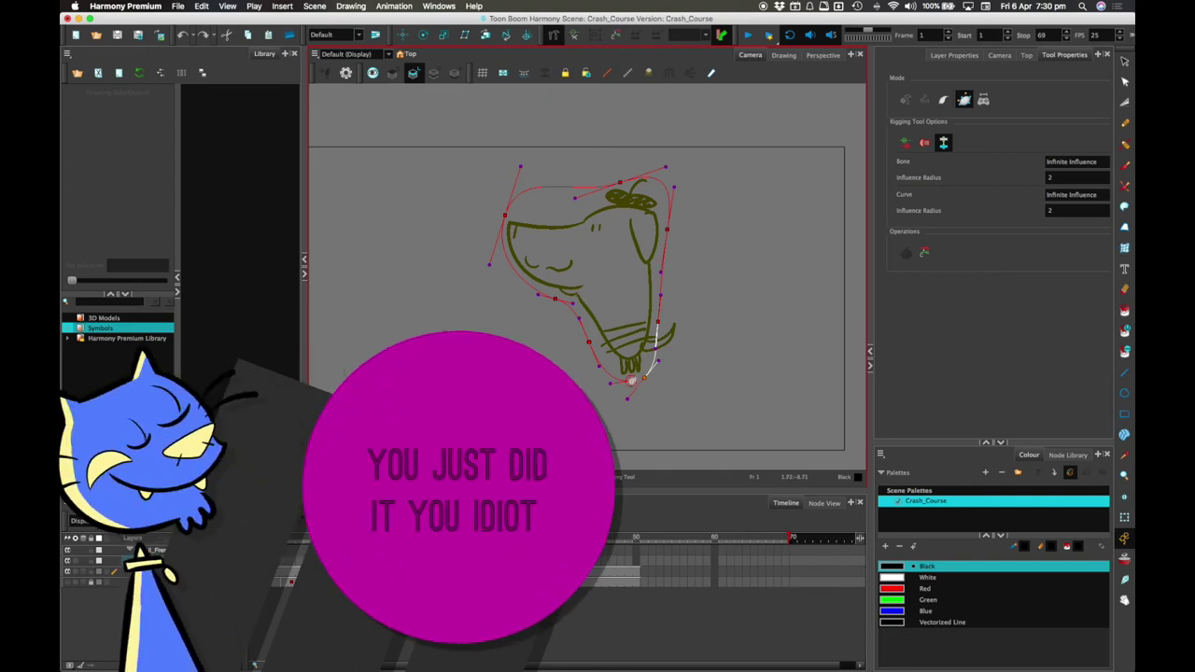
pyautogui.click(633, 381)
pyautogui.click(643, 380)
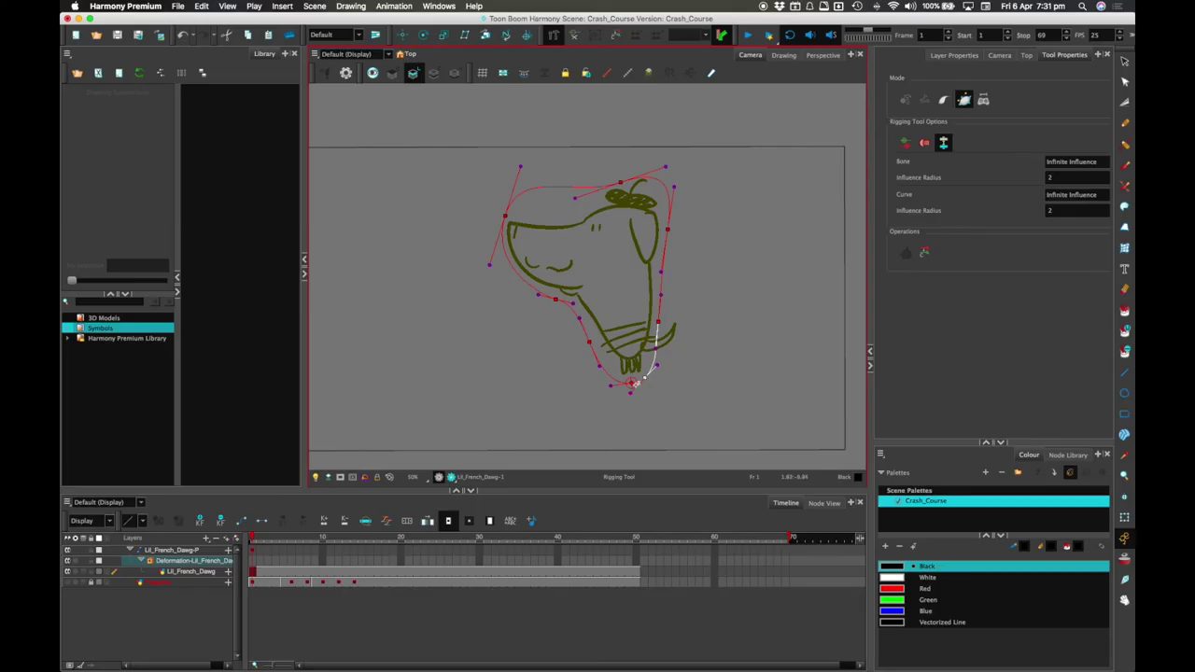
pyautogui.moveTo(644, 377); pyautogui.dragTo(661, 369)
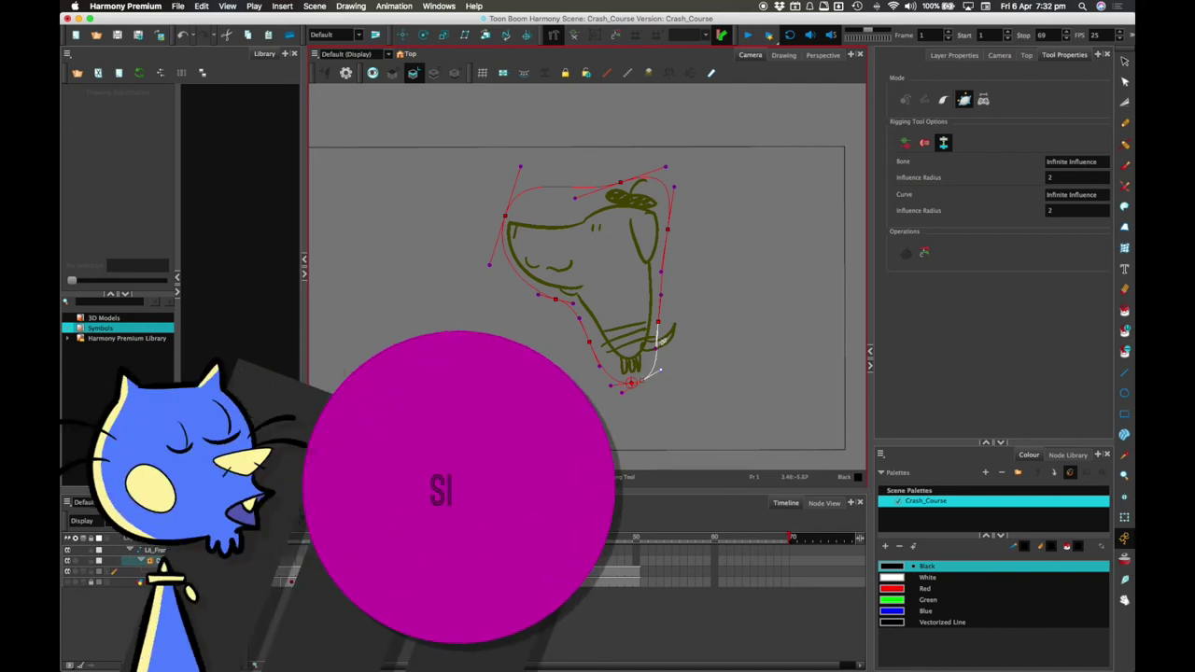
# Step: Test the envelope with the Transform tool by moving its points around the snout, chin, beret and back of the head
pyautogui.click(1124, 518)
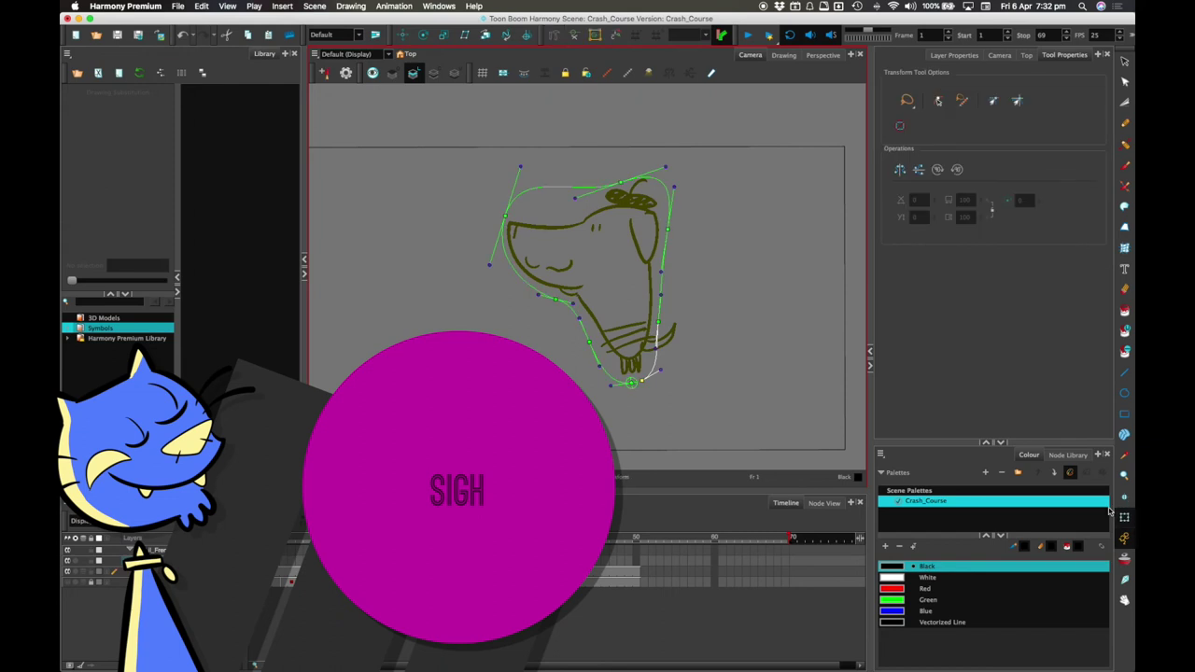
pyautogui.moveTo(540, 235); pyautogui.dragTo(504, 223)
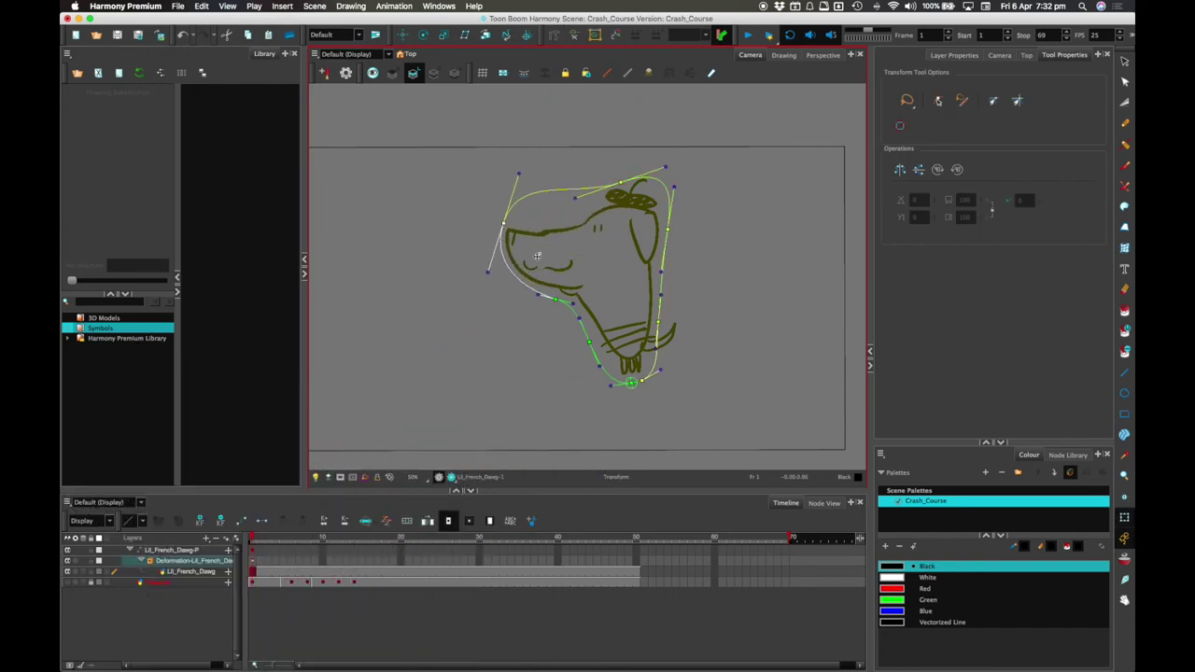
pyautogui.moveTo(571, 293); pyautogui.dragTo(581, 284)
pyautogui.moveTo(589, 340)
pyautogui.mouseDown()
pyautogui.moveTo(591, 328)
pyautogui.moveTo(590, 339)
pyautogui.mouseUp()
pyautogui.moveTo(622, 182)
pyautogui.mouseDown()
pyautogui.moveTo(610, 198)
pyautogui.moveTo(613, 185)
pyautogui.moveTo(660, 187)
pyautogui.moveTo(653, 168)
pyautogui.moveTo(611, 173)
pyautogui.moveTo(613, 162)
pyautogui.moveTo(612, 183)
pyautogui.mouseUp()
pyautogui.moveTo(504, 223); pyautogui.dragTo(496, 220)
pyautogui.moveTo(668, 229)
pyautogui.mouseDown()
pyautogui.moveTo(688, 237)
pyautogui.moveTo(673, 230)
pyautogui.mouseUp()
pyautogui.moveTo(669, 272)
pyautogui.mouseDown()
pyautogui.moveTo(675, 227)
pyautogui.moveTo(700, 219)
pyautogui.moveTo(688, 224)
pyautogui.mouseUp()
pyautogui.moveTo(657, 325)
pyautogui.mouseDown()
pyautogui.moveTo(693, 321)
pyautogui.moveTo(678, 316)
pyautogui.mouseUp()
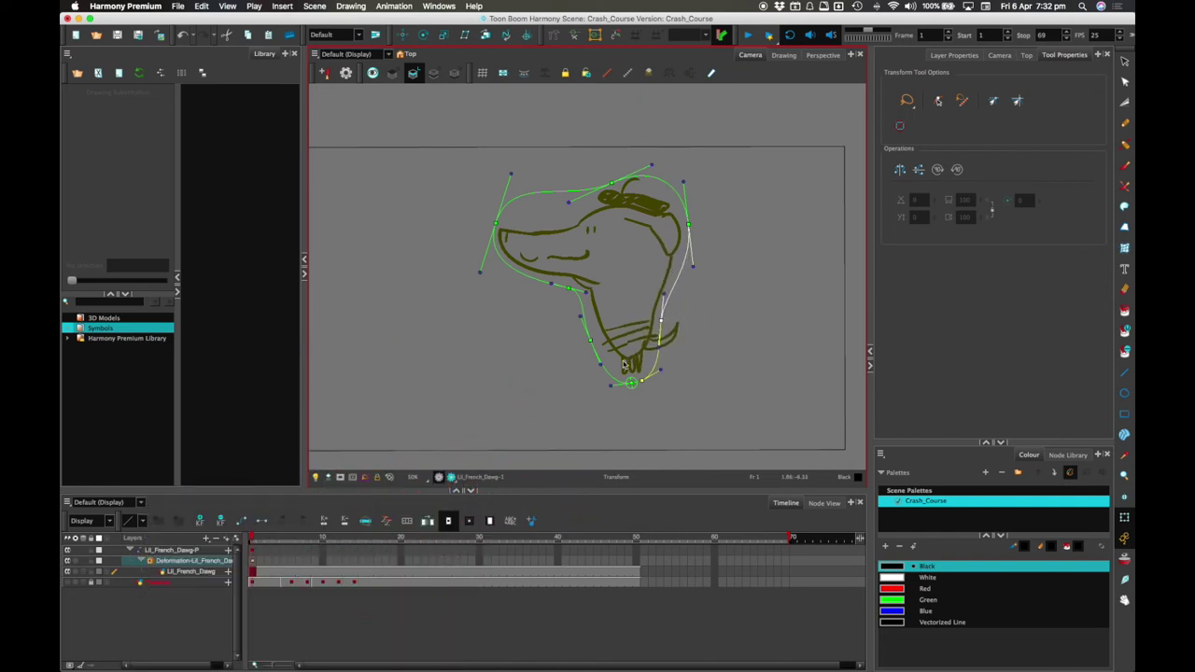
# Step: Delete the dog's loose envelope deformation in the node network and return to the timeline with the Rigging tool active
pyautogui.click(555, 37)
pyautogui.click(824, 502)
pyautogui.click(515, 560)
pyautogui.click(516, 550)
pyautogui.click(784, 503)
# Step: Start a new envelope on the dog that follows its outline tightly from the paws up the chest to the chin
pyautogui.click(173, 550)
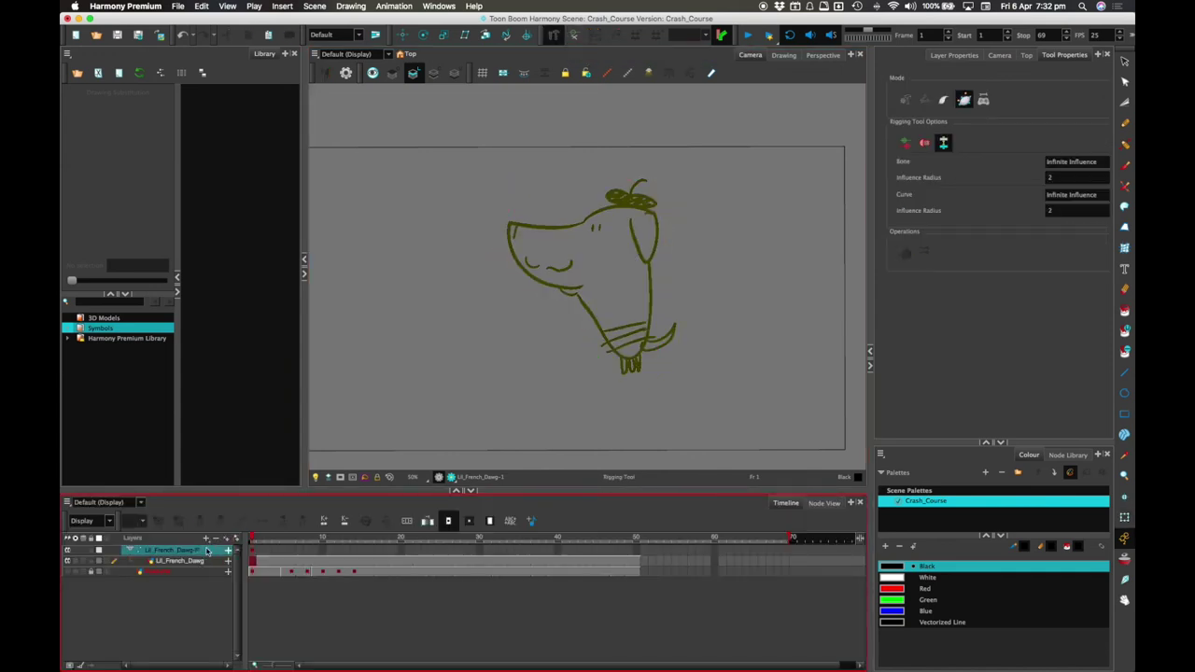
pyautogui.click(967, 97)
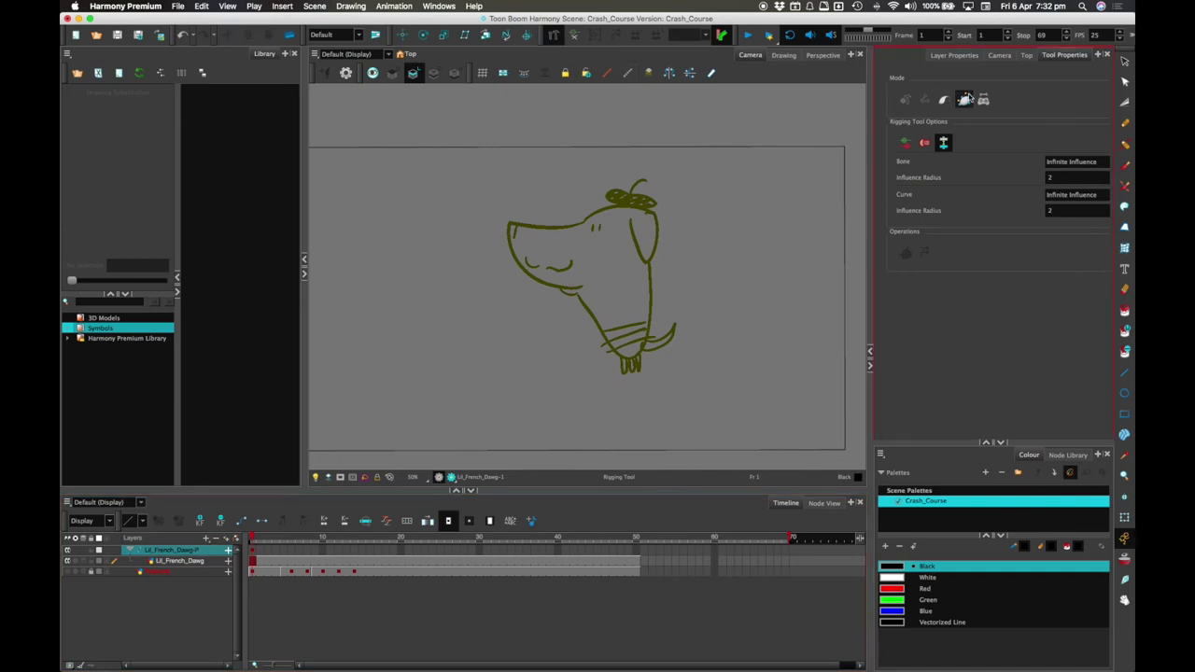
pyautogui.moveTo(630, 384); pyautogui.dragTo(604, 383)
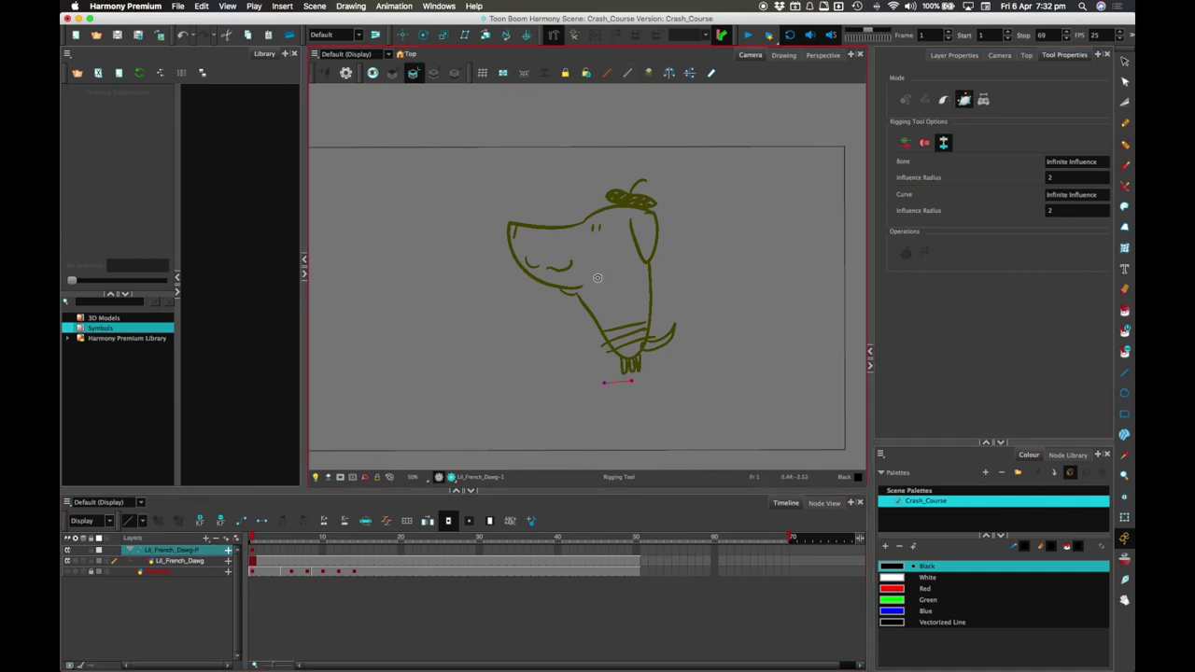
pyautogui.moveTo(578, 305)
pyautogui.mouseDown()
pyautogui.moveTo(597, 328)
pyautogui.moveTo(592, 303)
pyautogui.mouseUp()
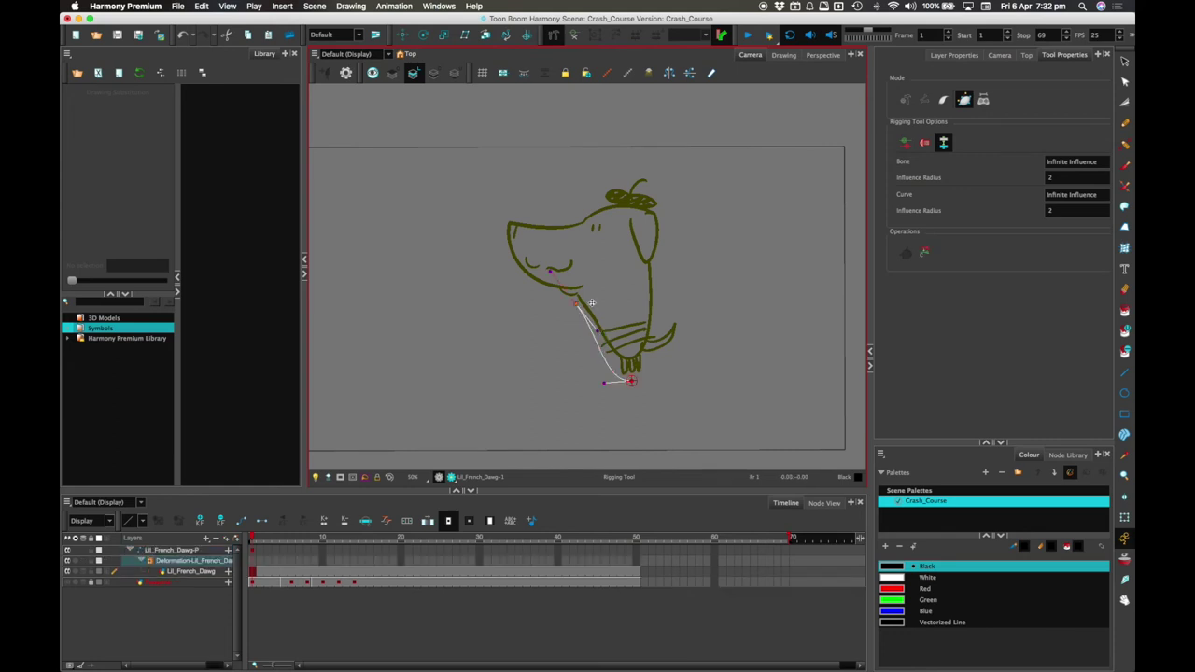
pyautogui.moveTo(605, 383); pyautogui.dragTo(630, 359)
pyautogui.moveTo(576, 304); pyautogui.dragTo(577, 293)
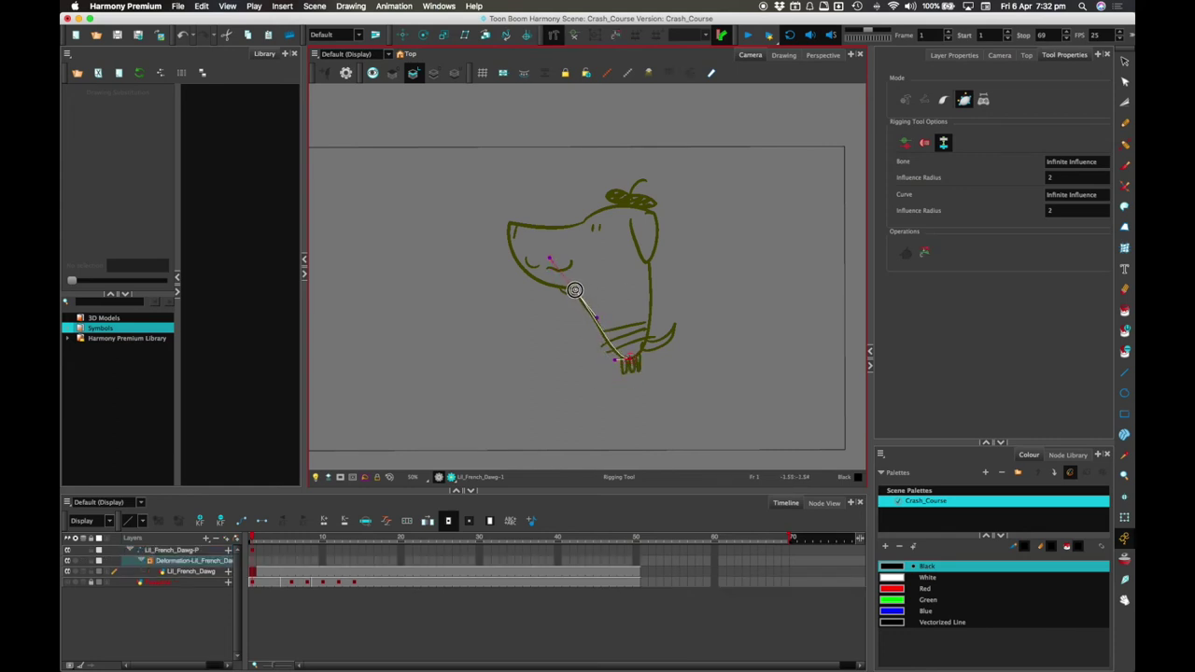
# Step: Continue the envelope along the dog's outline around the nose, forehead, head and back, breaking the nose point's handles for a sharp corner
pyautogui.moveTo(510, 224); pyautogui.dragTo(509, 297)
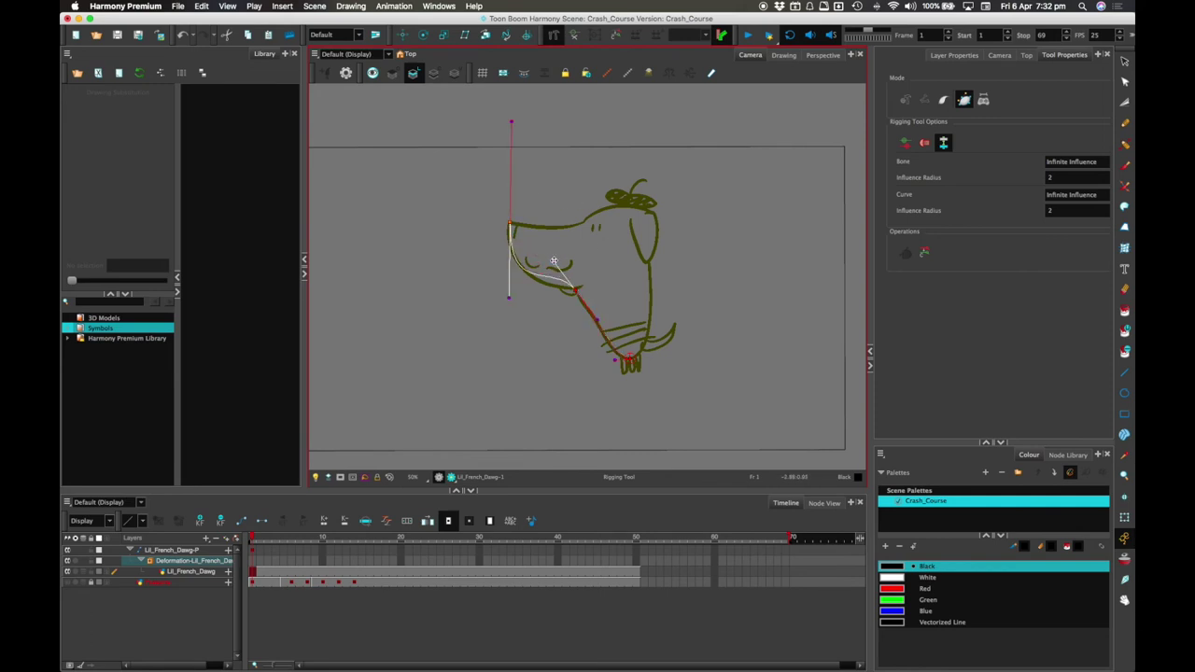
pyautogui.moveTo(557, 264); pyautogui.dragTo(509, 287)
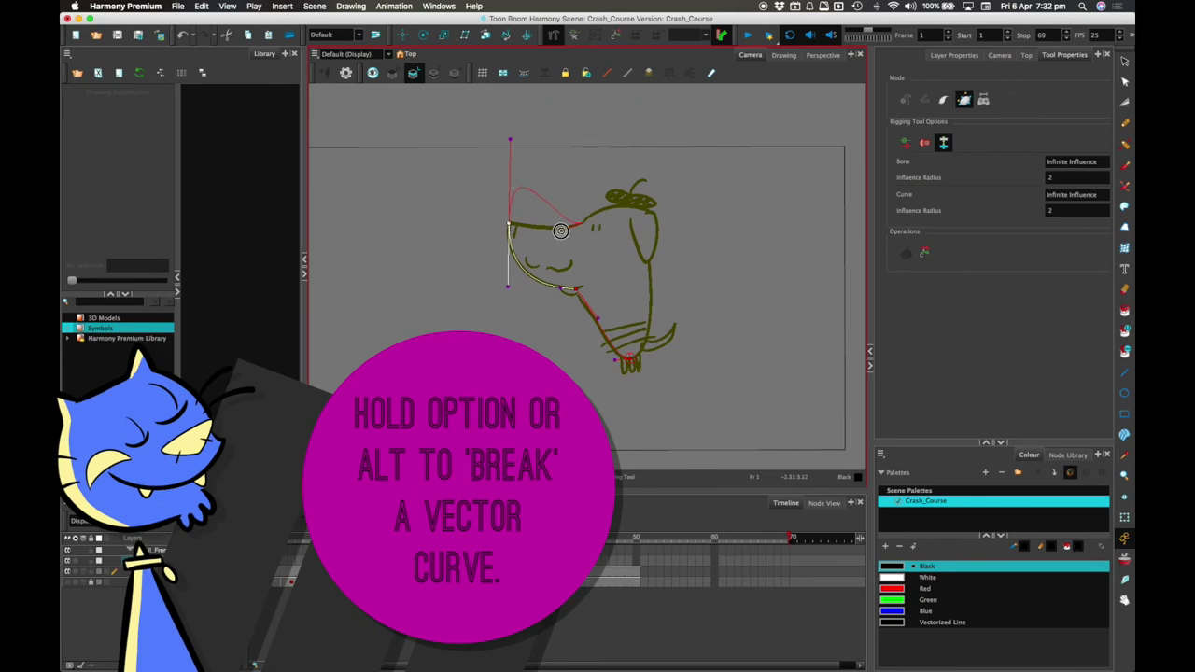
pyautogui.moveTo(510, 140); pyautogui.dragTo(534, 228)
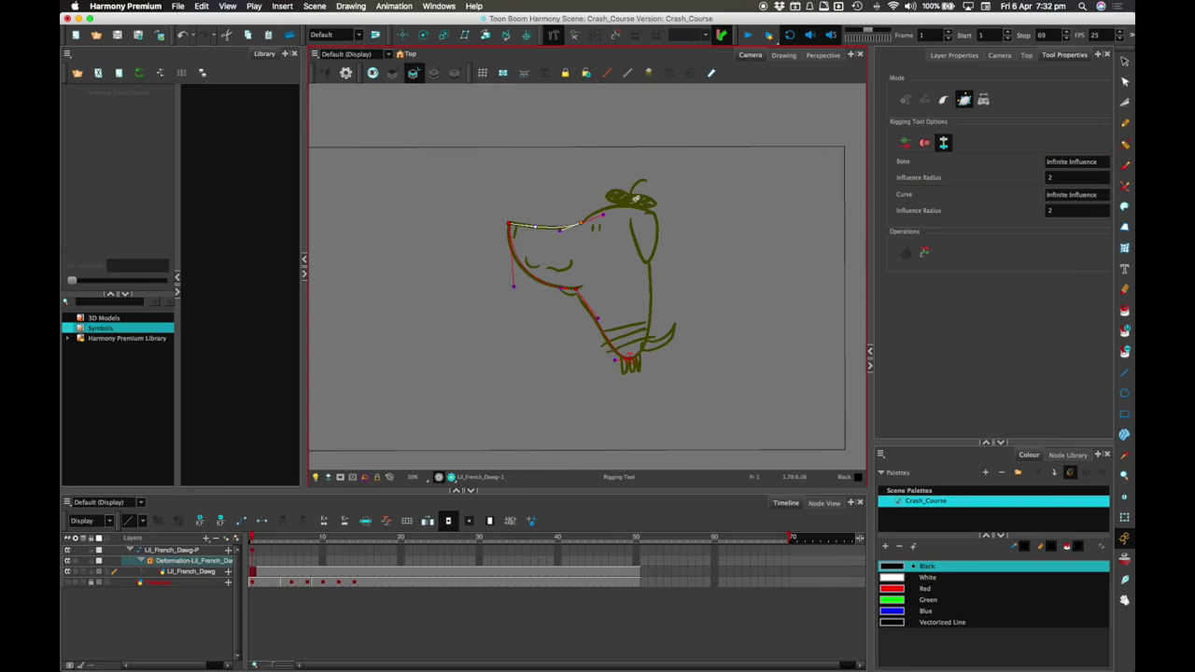
pyautogui.moveTo(629, 203)
pyautogui.mouseDown()
pyautogui.moveTo(640, 200)
pyautogui.moveTo(550, 227)
pyautogui.mouseUp()
pyautogui.click(587, 205)
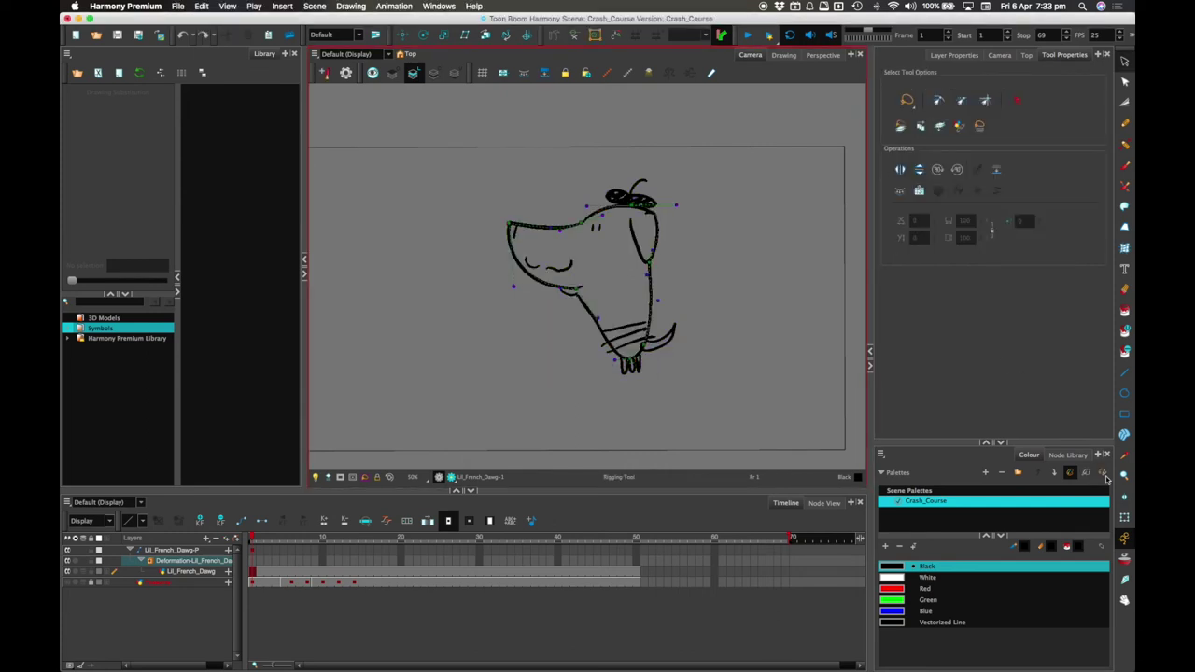
# Step: Deform the dog on frame 1 with the Transform tool by moving the envelope's chin, lower back and nose points
pyautogui.click(1124, 517)
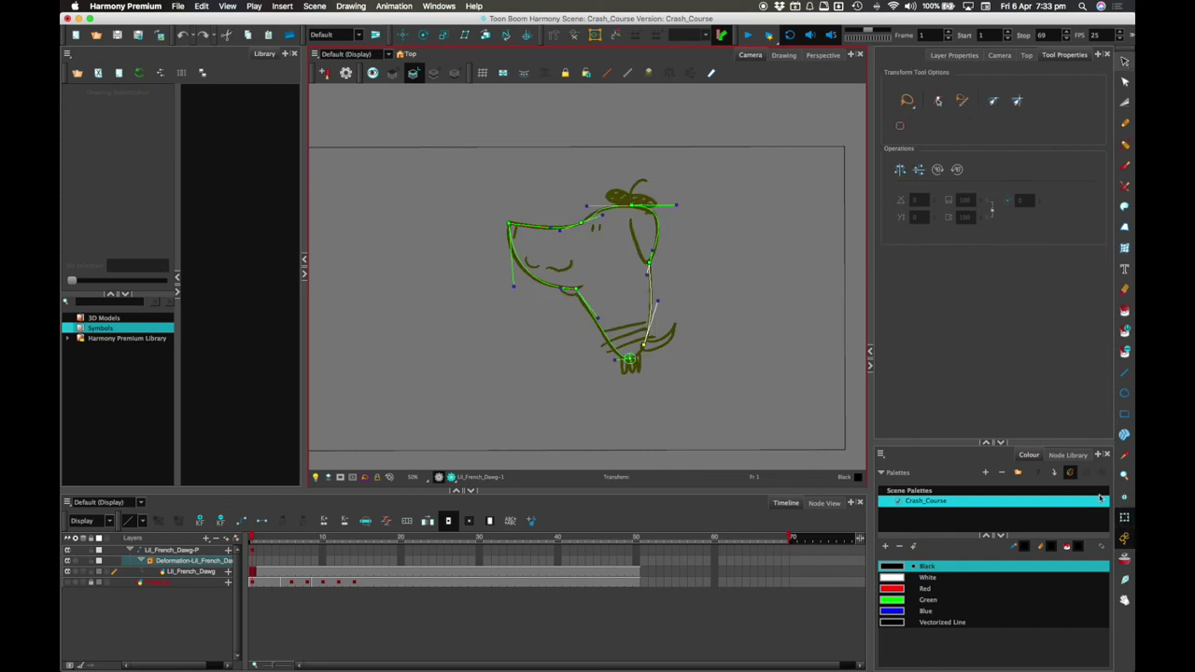
pyautogui.moveTo(578, 282)
pyautogui.mouseDown()
pyautogui.moveTo(560, 322)
pyautogui.moveTo(572, 293)
pyautogui.mouseUp()
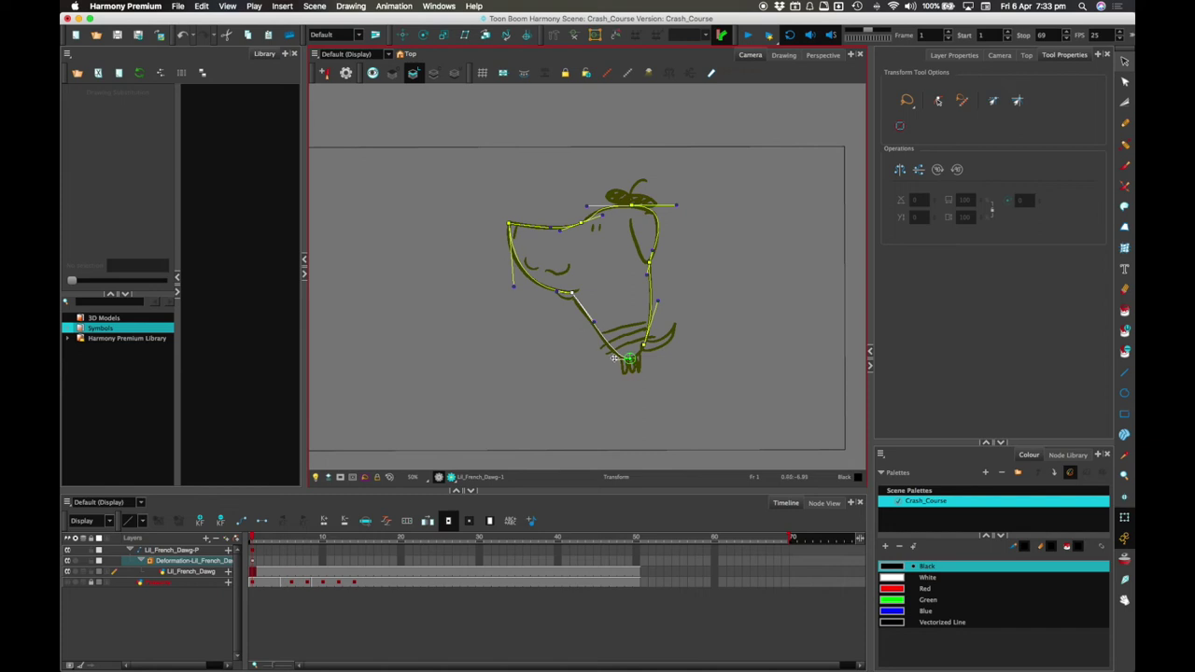
pyautogui.moveTo(644, 344); pyautogui.dragTo(644, 345)
pyautogui.moveTo(571, 294)
pyautogui.mouseDown()
pyautogui.moveTo(479, 277)
pyautogui.moveTo(513, 289)
pyautogui.mouseUp()
pyautogui.moveTo(506, 225); pyautogui.dragTo(506, 227)
# Step: Adjust the envelope's forehead, head-top, ear and back points on frame 1, and fine-tune the chin and muzzle handles
pyautogui.moveTo(580, 222)
pyautogui.mouseDown()
pyautogui.moveTo(608, 230)
pyautogui.moveTo(603, 200)
pyautogui.mouseUp()
pyautogui.moveTo(657, 245)
pyautogui.mouseDown()
pyautogui.moveTo(653, 266)
pyautogui.moveTo(663, 264)
pyautogui.moveTo(648, 262)
pyautogui.moveTo(651, 250)
pyautogui.mouseUp()
pyautogui.moveTo(637, 209)
pyautogui.mouseDown()
pyautogui.moveTo(633, 192)
pyautogui.moveTo(631, 205)
pyautogui.mouseUp()
pyautogui.moveTo(644, 344)
pyautogui.mouseDown()
pyautogui.moveTo(636, 338)
pyautogui.moveTo(645, 342)
pyautogui.mouseUp()
pyautogui.moveTo(659, 299); pyautogui.dragTo(654, 303)
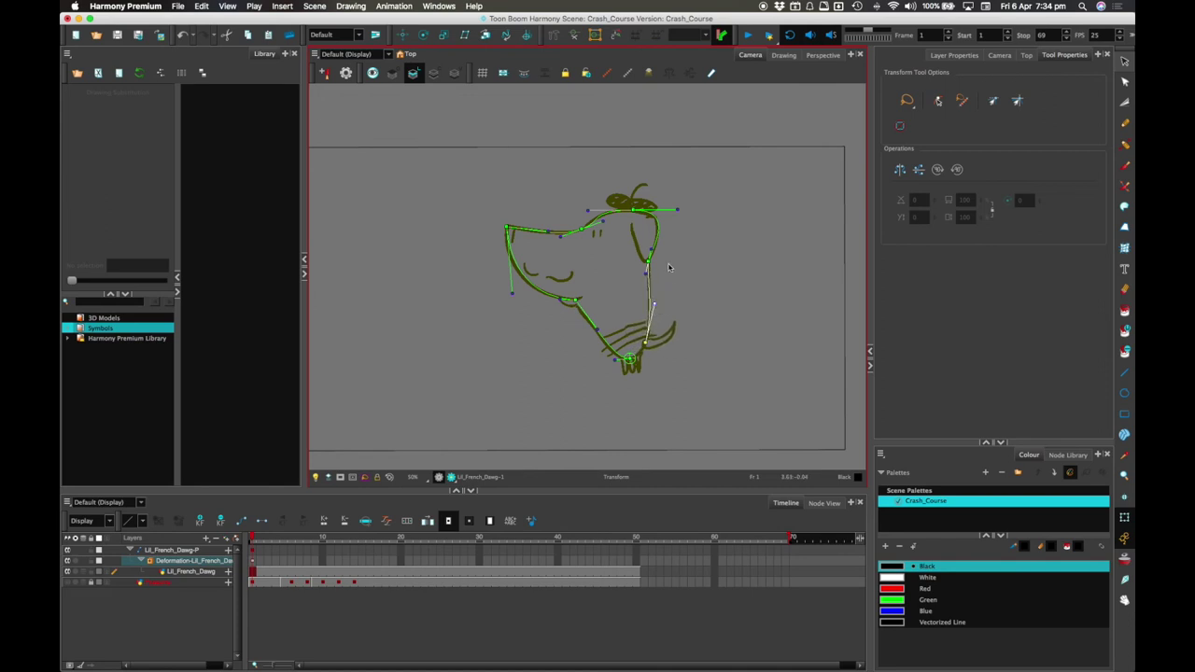
pyautogui.moveTo(571, 300)
pyautogui.mouseDown()
pyautogui.moveTo(564, 277)
pyautogui.moveTo(557, 296)
pyautogui.mouseUp()
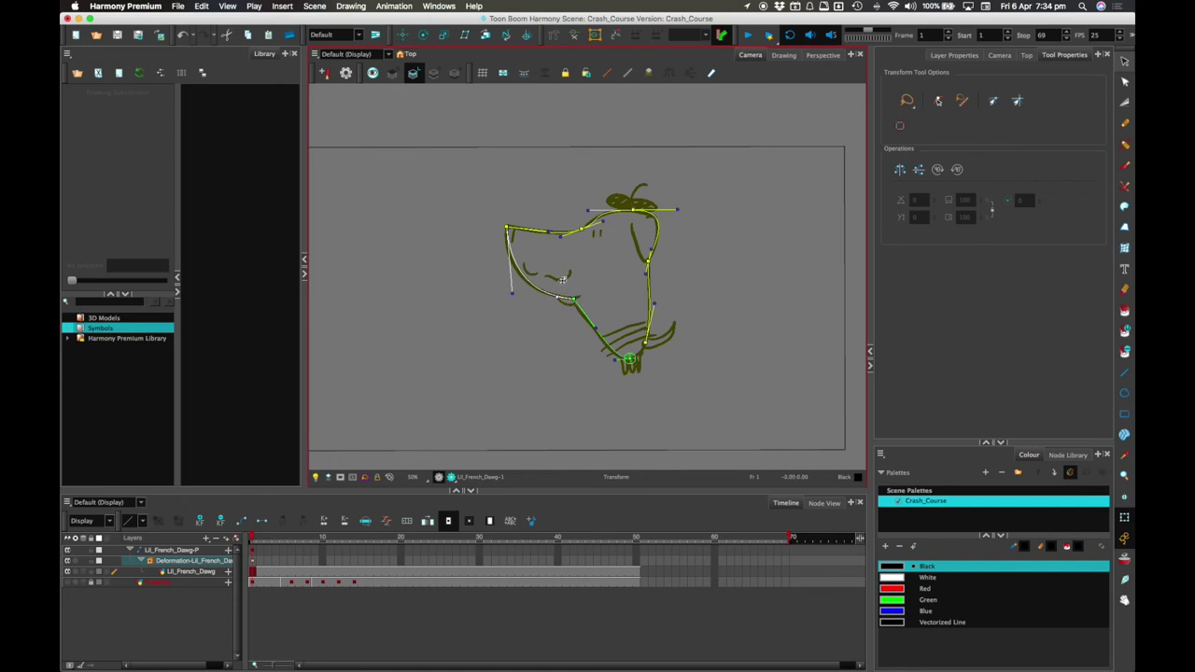
pyautogui.moveTo(582, 228); pyautogui.dragTo(546, 221)
# Step: Pose the dog on frame 10 by raising the envelope's nose point and bending its handles to curve the muzzle
pyautogui.click(322, 552)
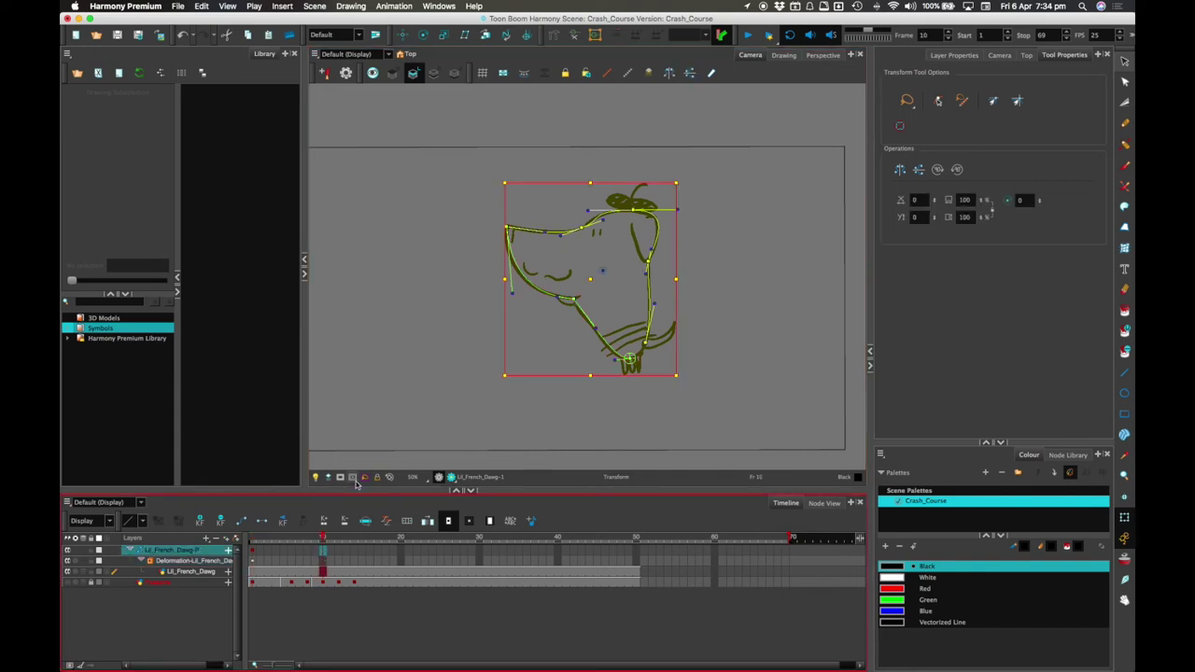
pyautogui.click(535, 214)
pyautogui.moveTo(507, 227)
pyautogui.mouseDown()
pyautogui.moveTo(503, 209)
pyautogui.moveTo(541, 233)
pyautogui.moveTo(547, 224)
pyautogui.mouseUp()
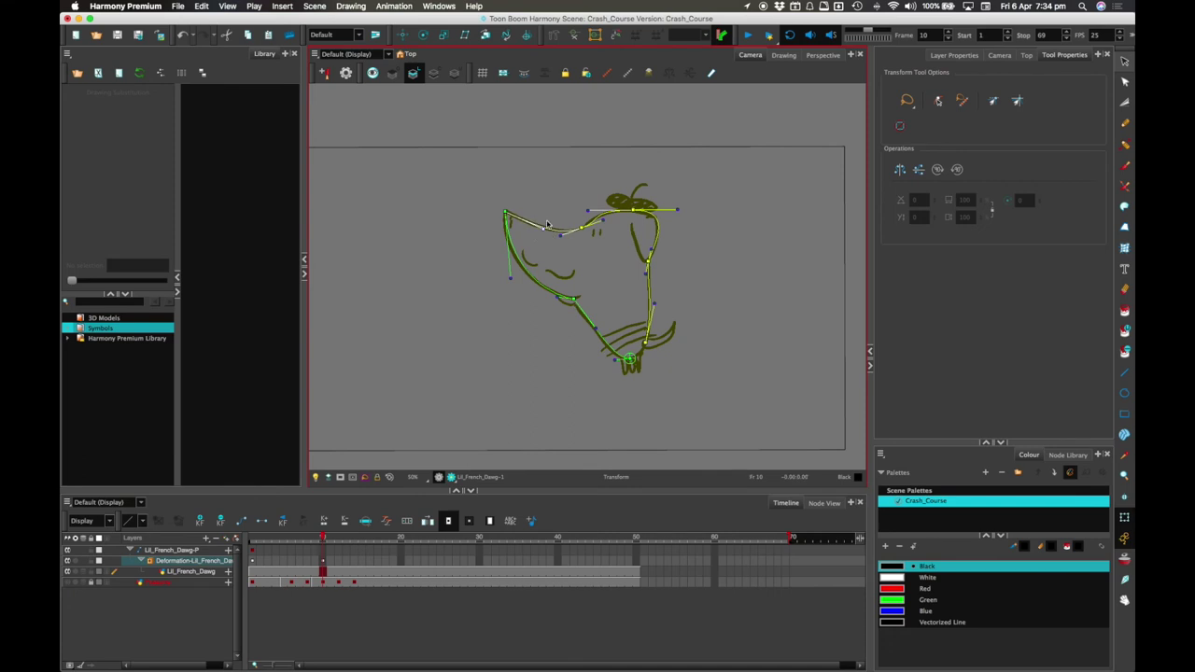
pyautogui.moveTo(512, 278); pyautogui.dragTo(495, 279)
pyautogui.moveTo(543, 227); pyautogui.dragTo(553, 209)
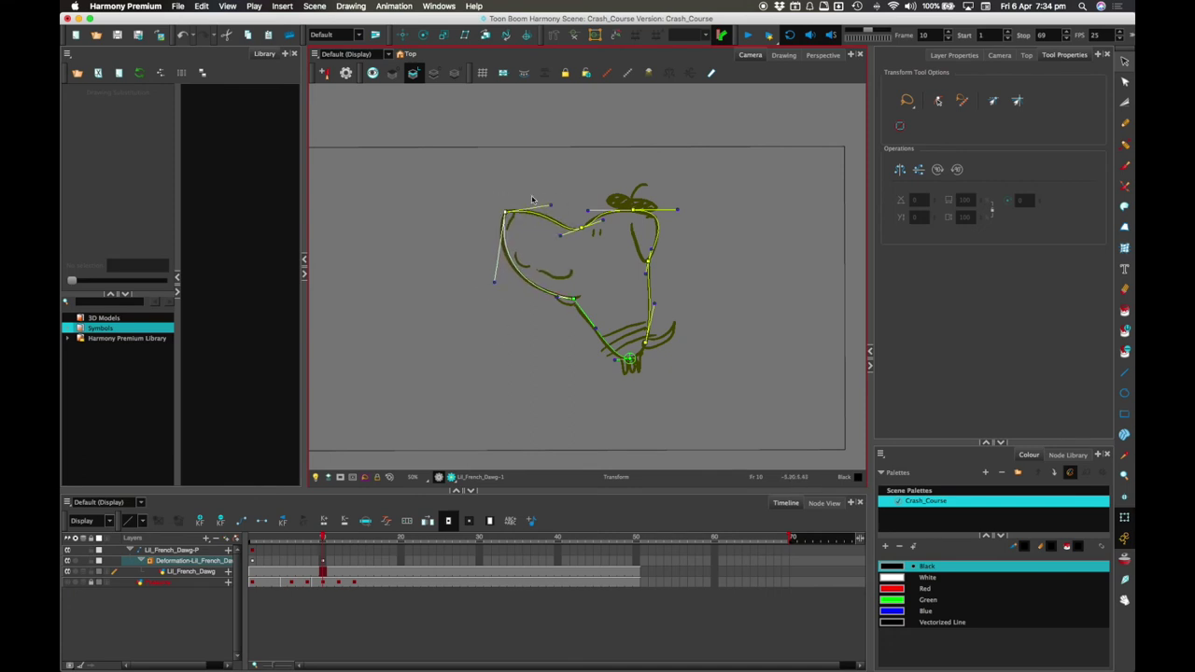
pyautogui.moveTo(321, 538)
pyautogui.mouseDown()
pyautogui.moveTo(298, 533)
pyautogui.moveTo(320, 534)
pyautogui.mouseUp()
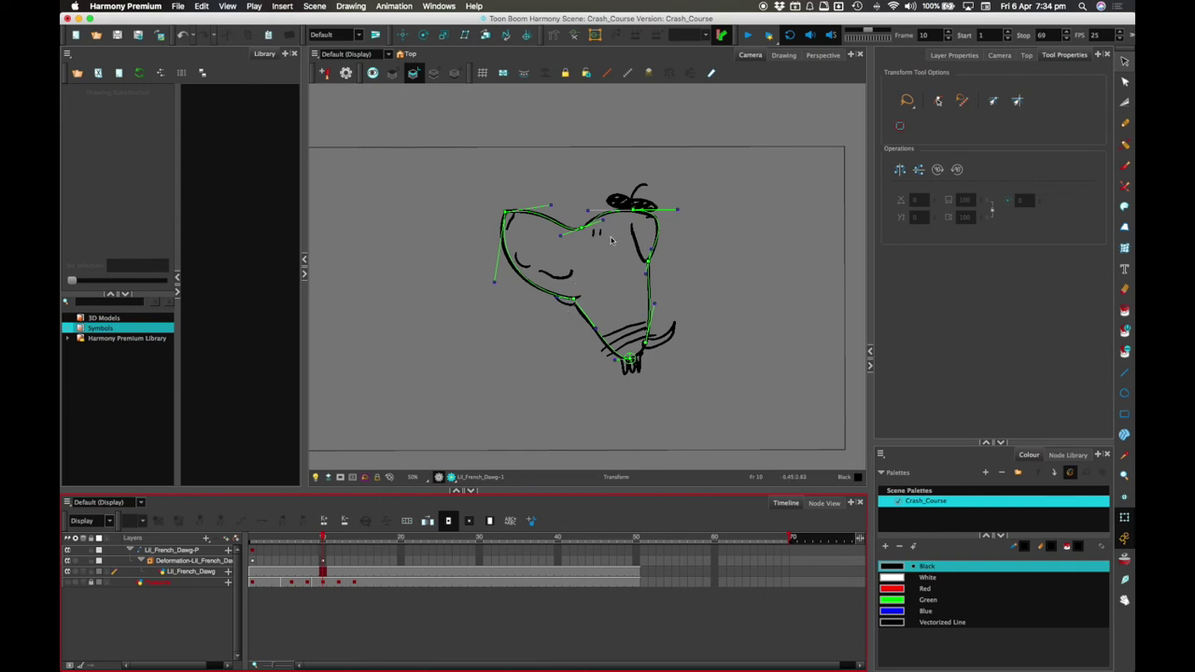
pyautogui.moveTo(320, 540); pyautogui.dragTo(322, 533)
# Step: Raise the envelope's forehead and head-top points on frame 10, and pull the nose and chin points in to shorten the muzzle
pyautogui.moveTo(581, 228)
pyautogui.mouseDown()
pyautogui.moveTo(632, 191)
pyautogui.moveTo(672, 195)
pyautogui.moveTo(618, 203)
pyautogui.moveTo(631, 177)
pyautogui.moveTo(628, 196)
pyautogui.mouseUp()
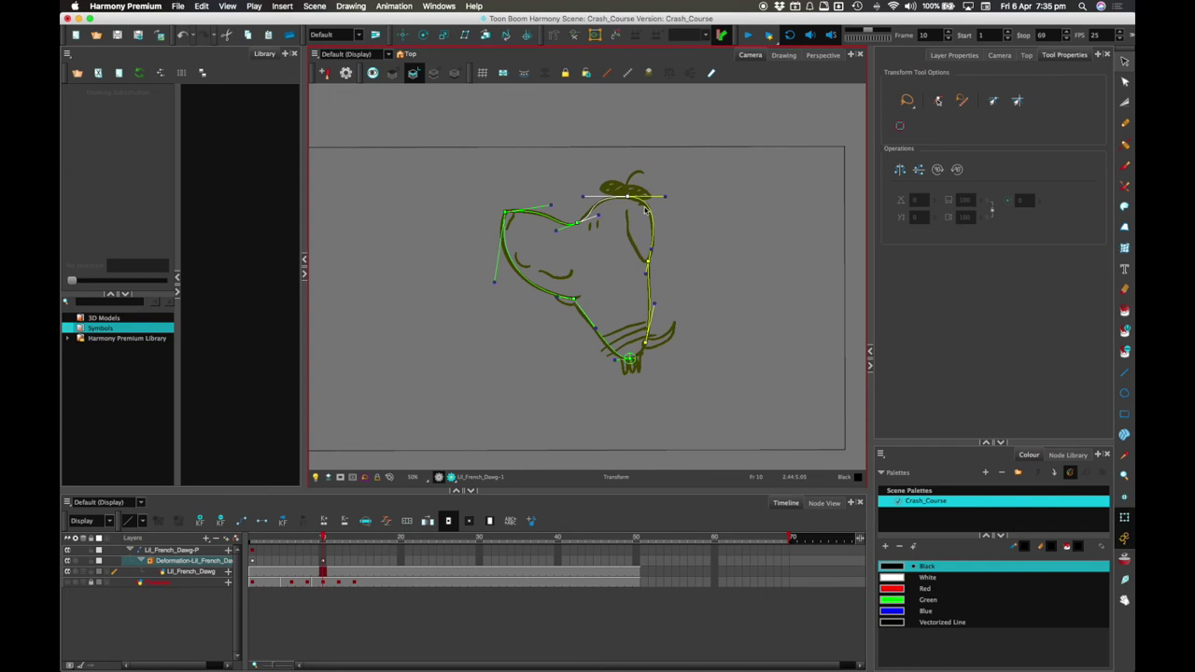
pyautogui.moveTo(654, 308)
pyautogui.mouseDown()
pyautogui.moveTo(682, 309)
pyautogui.moveTo(694, 326)
pyautogui.moveTo(665, 278)
pyautogui.moveTo(656, 301)
pyautogui.mouseUp()
pyautogui.moveTo(579, 224)
pyautogui.mouseDown()
pyautogui.moveTo(574, 208)
pyautogui.moveTo(529, 227)
pyautogui.moveTo(541, 244)
pyautogui.moveTo(511, 254)
pyautogui.moveTo(515, 244)
pyautogui.mouseUp()
pyautogui.moveTo(505, 306); pyautogui.dragTo(497, 283)
pyautogui.moveTo(516, 235); pyautogui.dragTo(553, 243)
pyautogui.moveTo(576, 301); pyautogui.dragTo(549, 291)
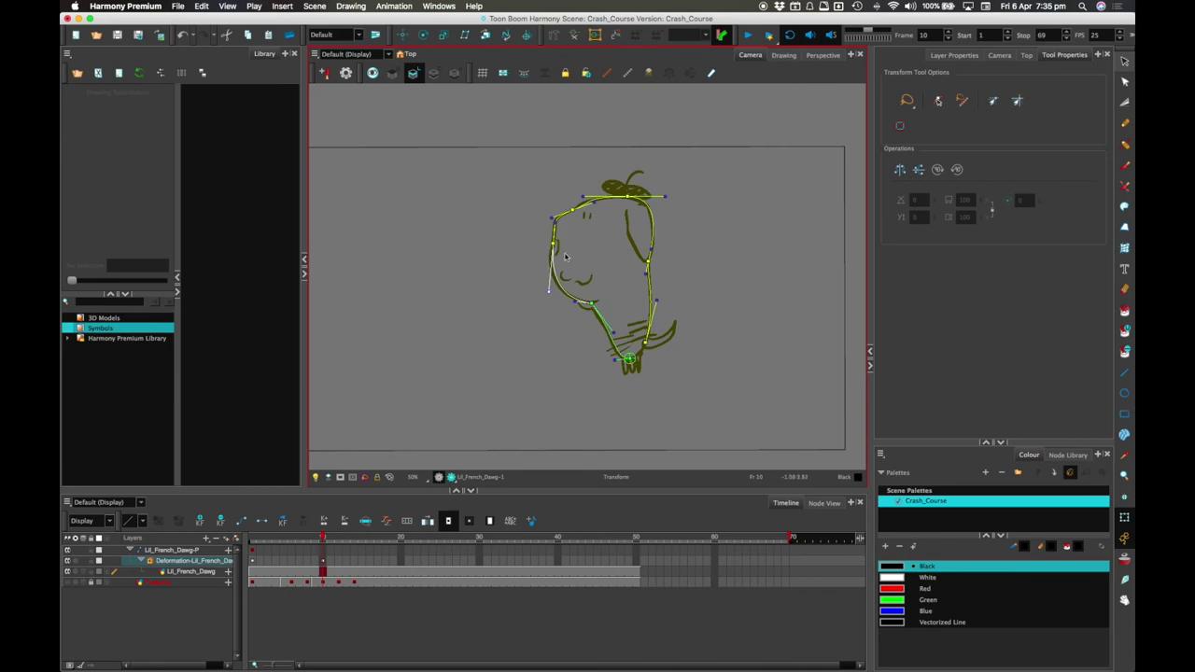
# Step: Return to frame 1 and delete the dog's eye and mouth strokes with the Select tool
pyautogui.moveTo(312, 537); pyautogui.dragTo(252, 539)
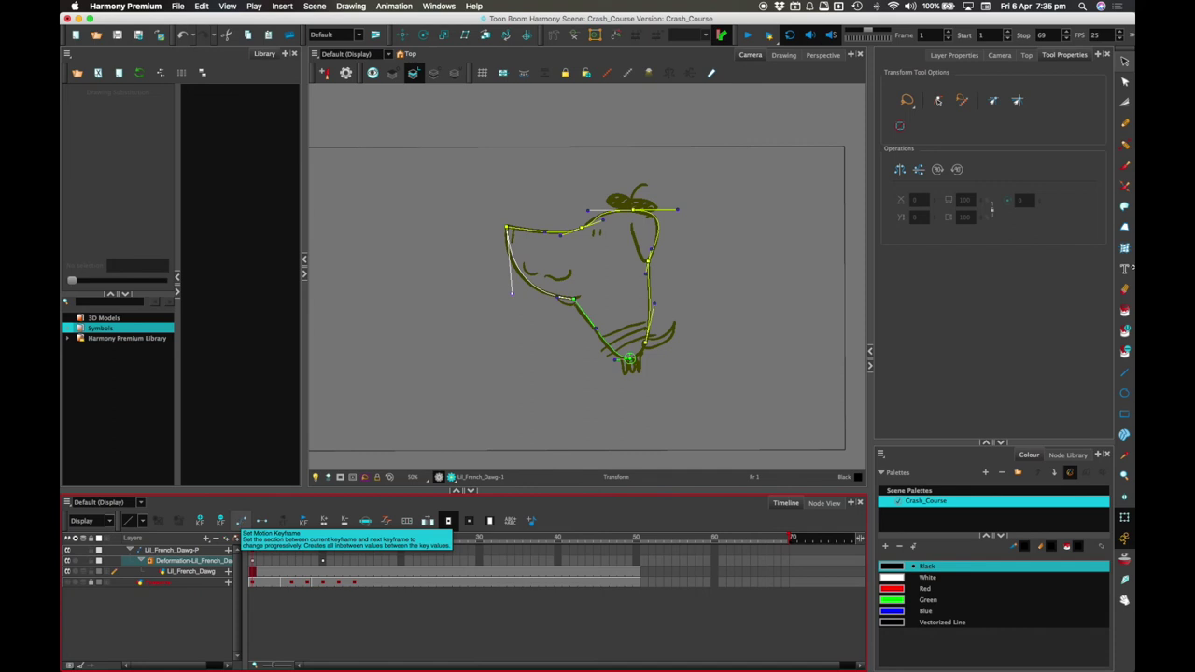
pyautogui.hotkey('alt', 's')
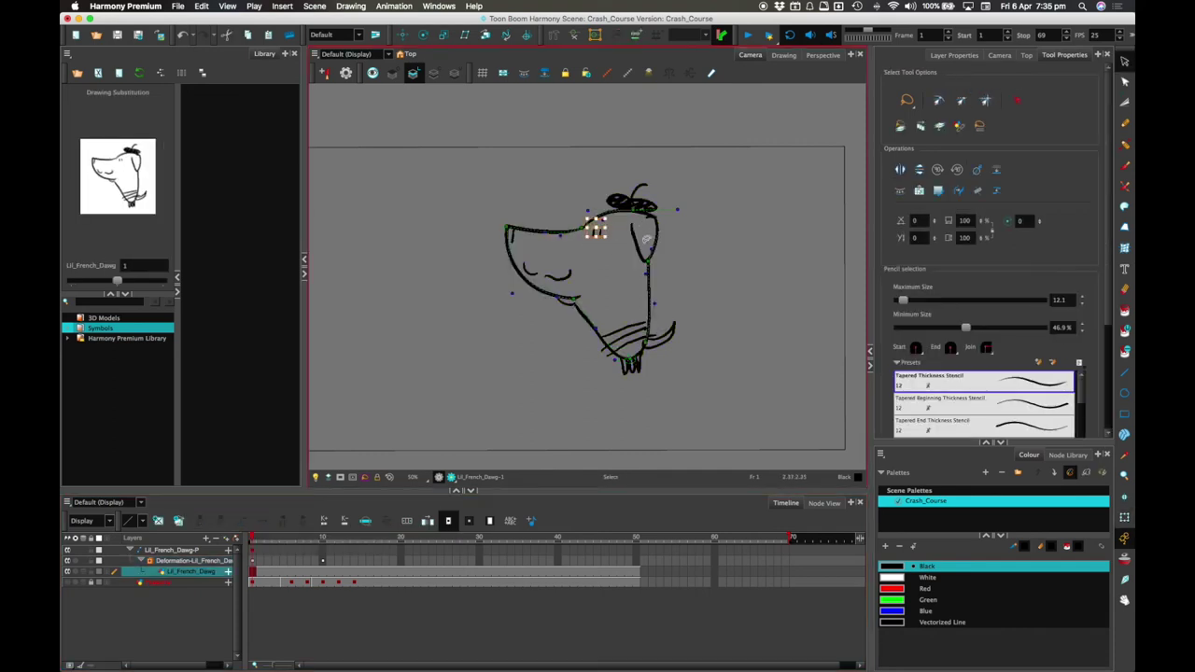
pyautogui.click(590, 252)
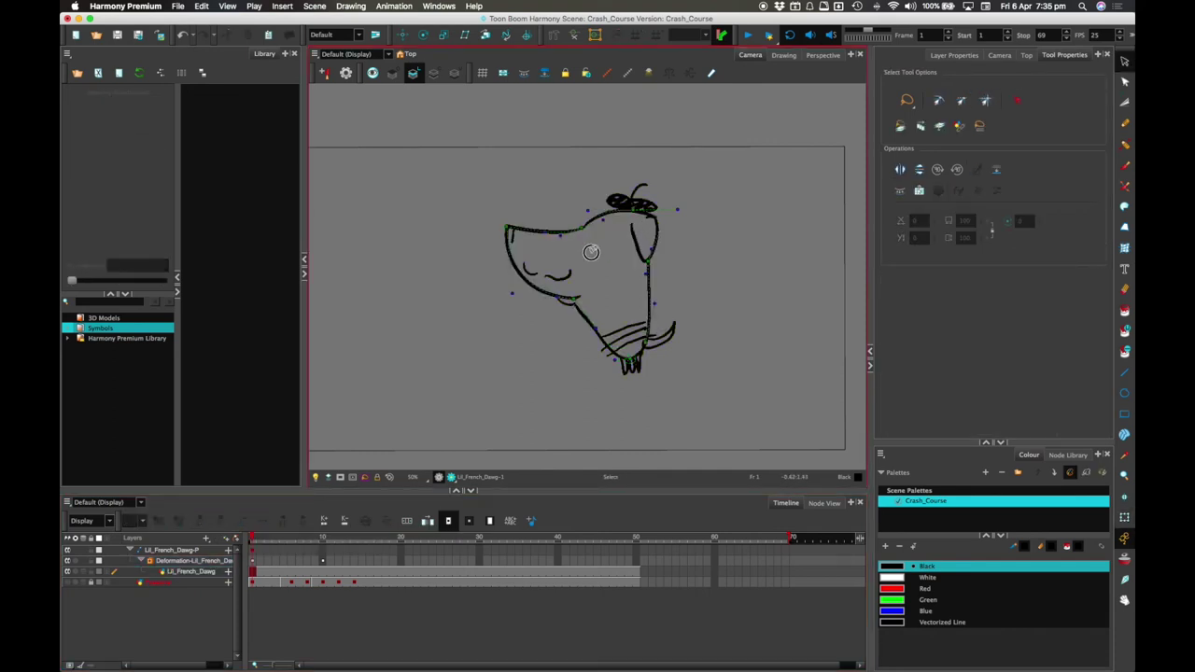
pyautogui.click(554, 271)
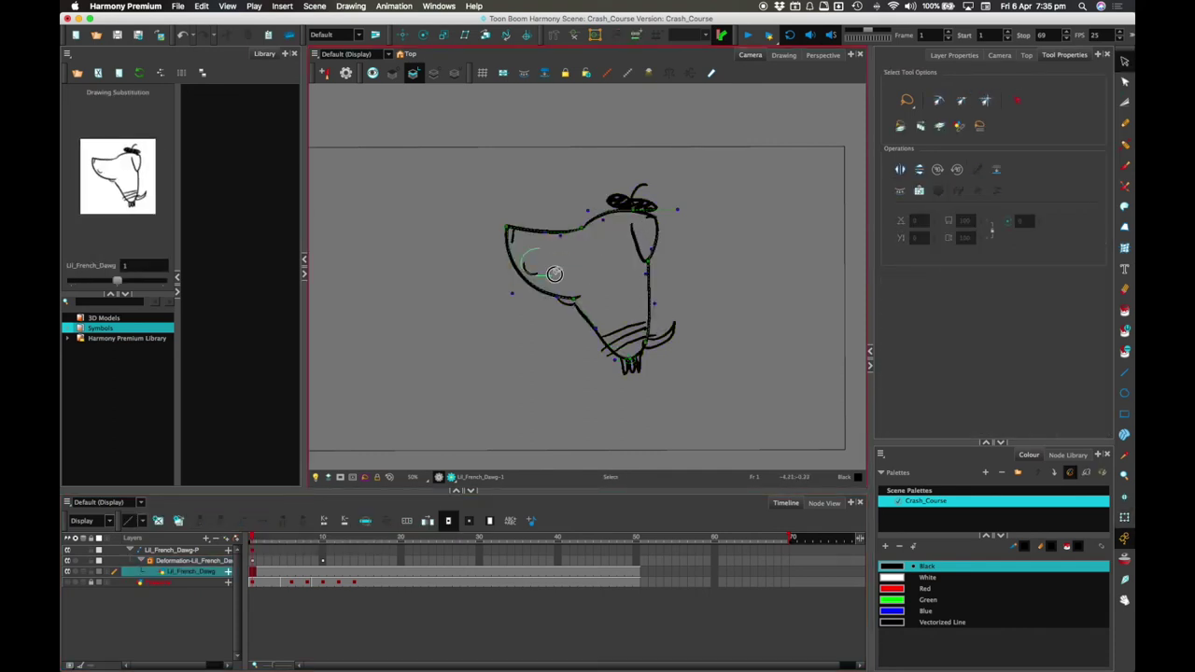
pyautogui.press('Delete')
pyautogui.press('super+z')
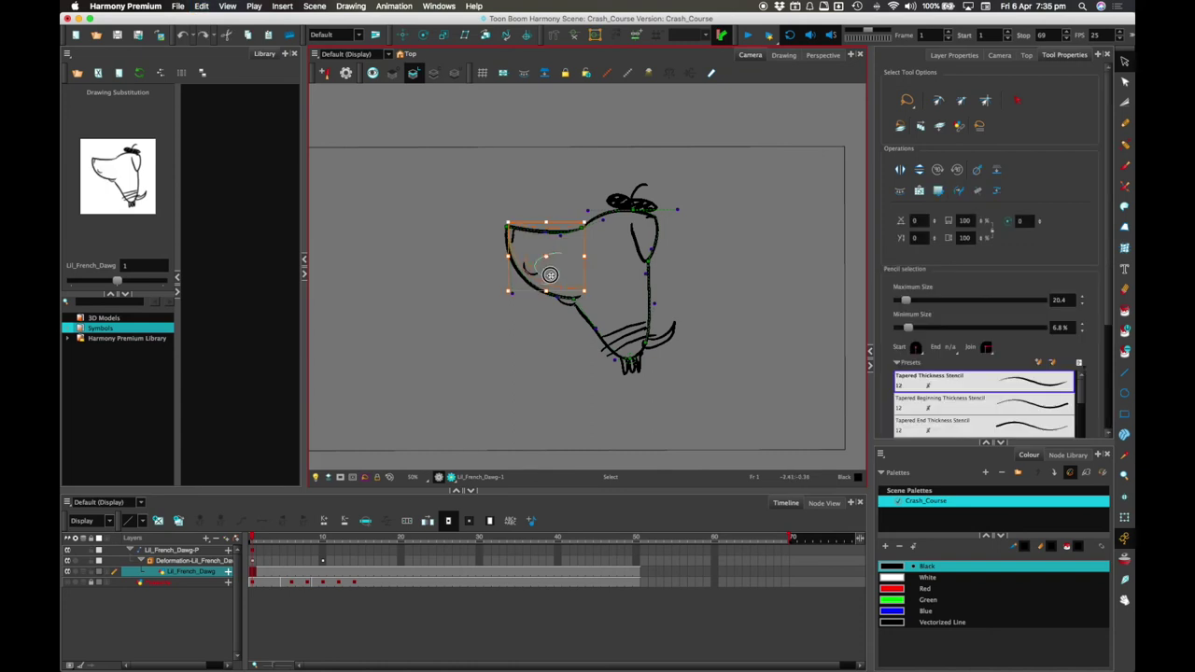
# Step: Switch to the Drawing view and delete the dog's cheek curve and the short nose line
pyautogui.click(783, 56)
pyautogui.scroll(3, 556, 271)
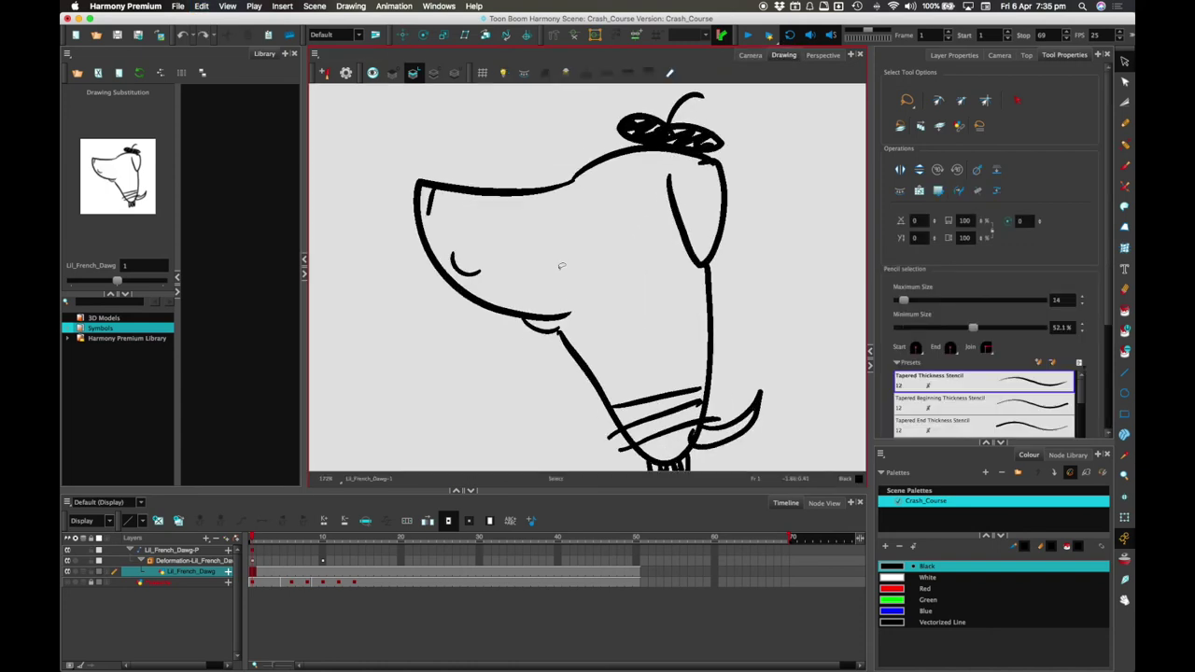
pyautogui.press('Delete')
pyautogui.click(429, 203)
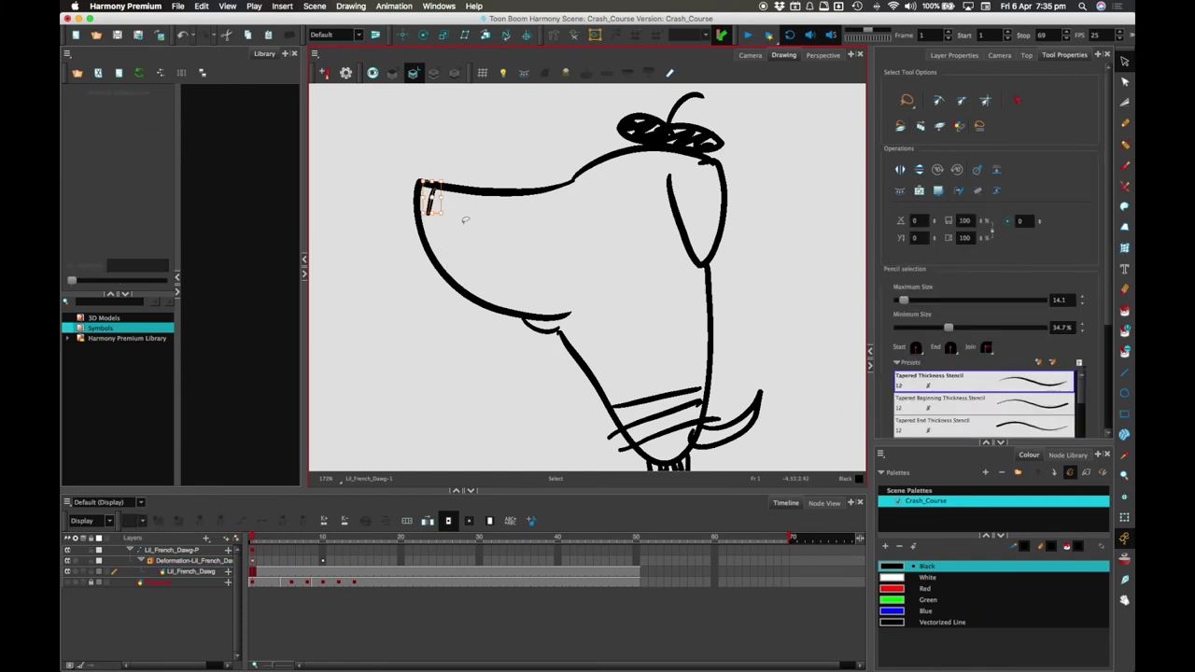
pyautogui.press('Delete')
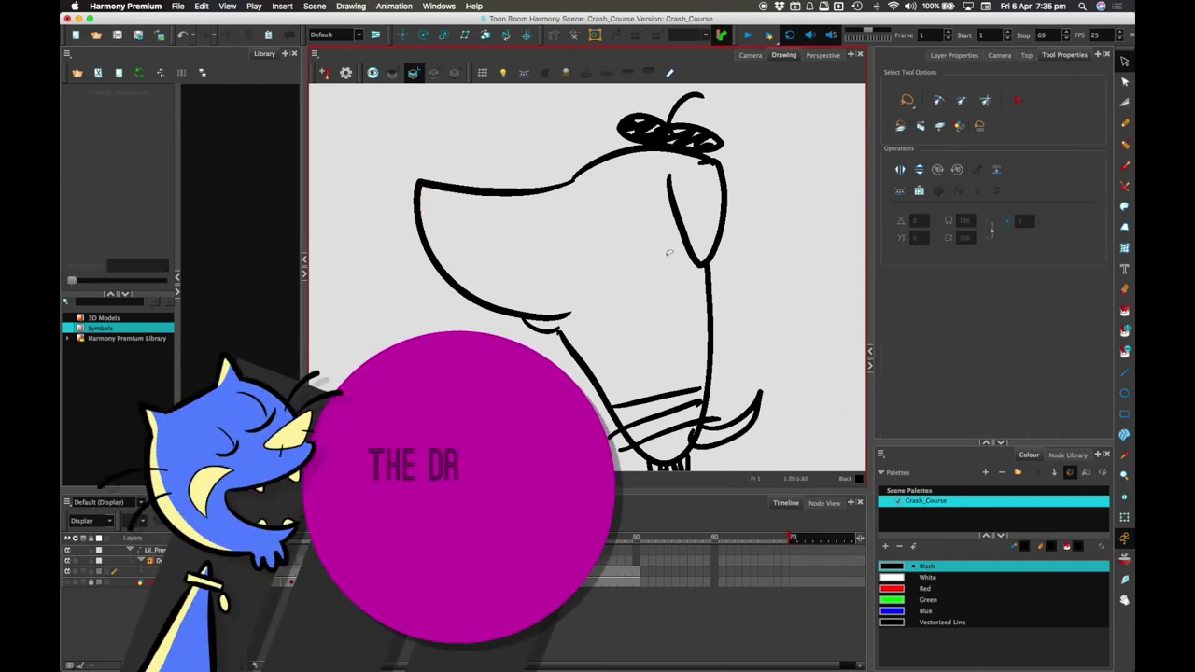
# Step: Delete the dog's shirt stripes, paws, tail and beret from the drawing
pyautogui.scroll(-2, 720, 309)
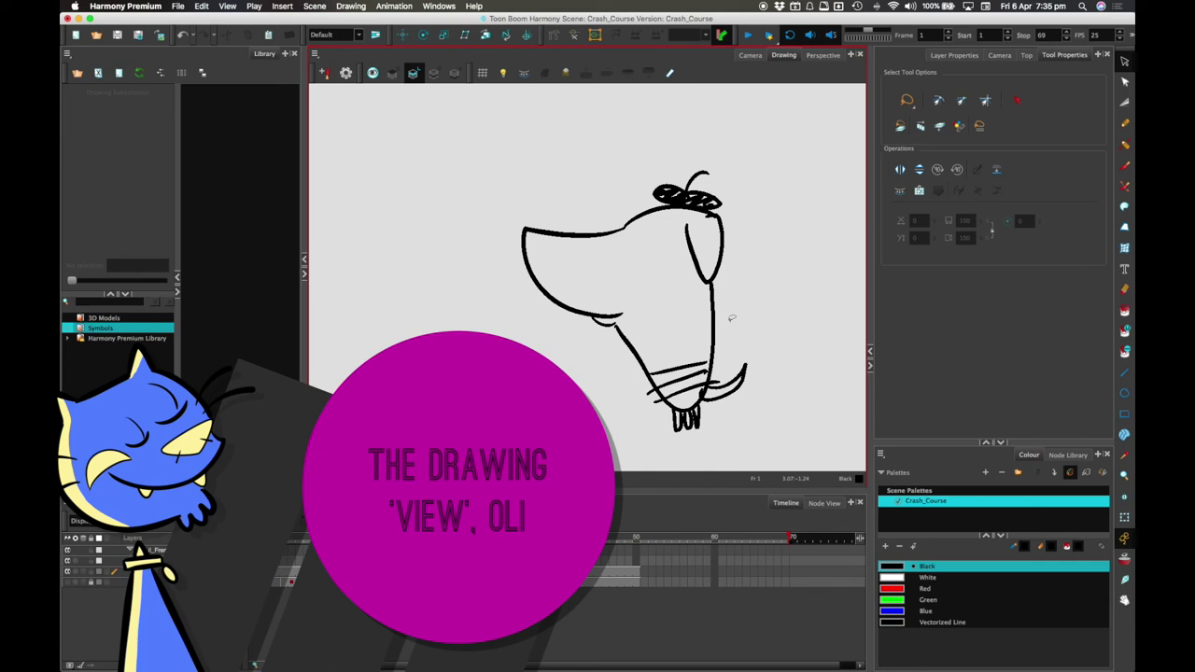
pyautogui.moveTo(767, 320); pyautogui.dragTo(709, 312)
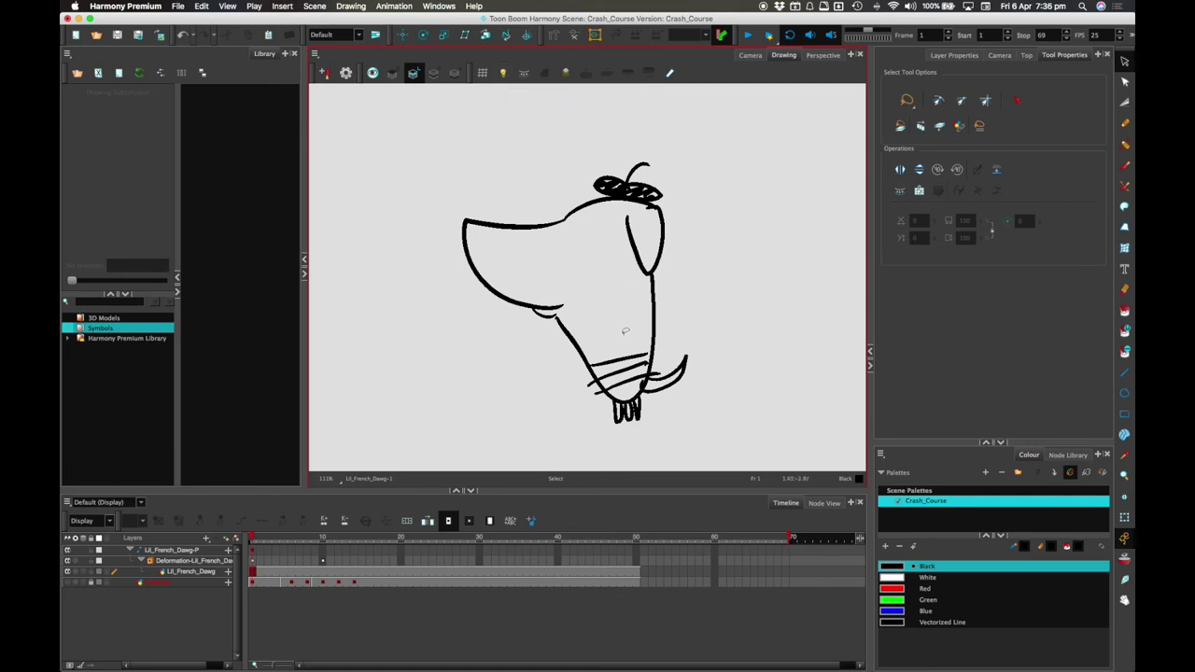
pyautogui.moveTo(625, 319); pyautogui.dragTo(641, 347)
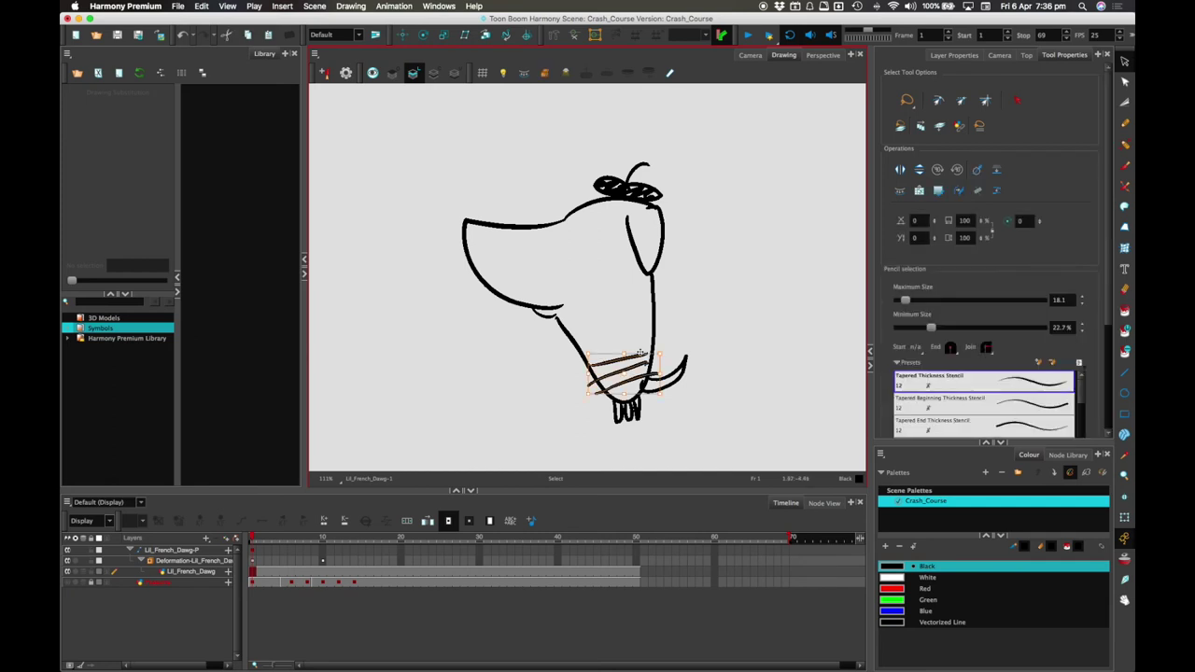
pyautogui.press('Delete')
pyautogui.press('super+z')
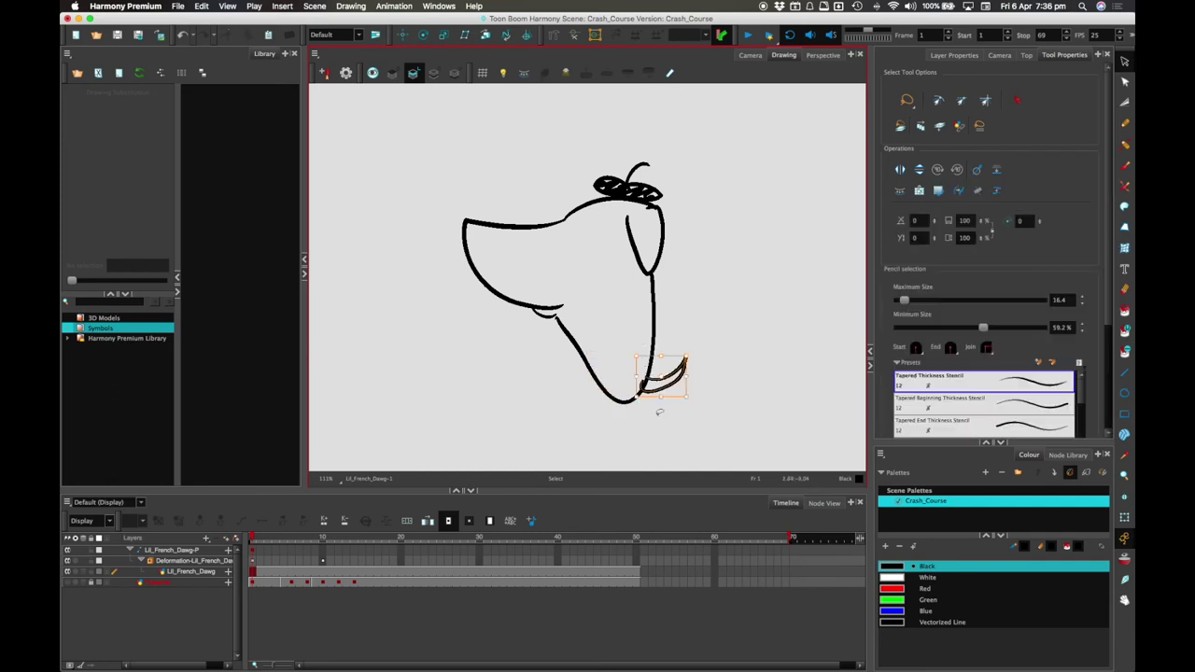
pyautogui.press('super+z')
pyautogui.press('super+z')
pyautogui.press('super+z')
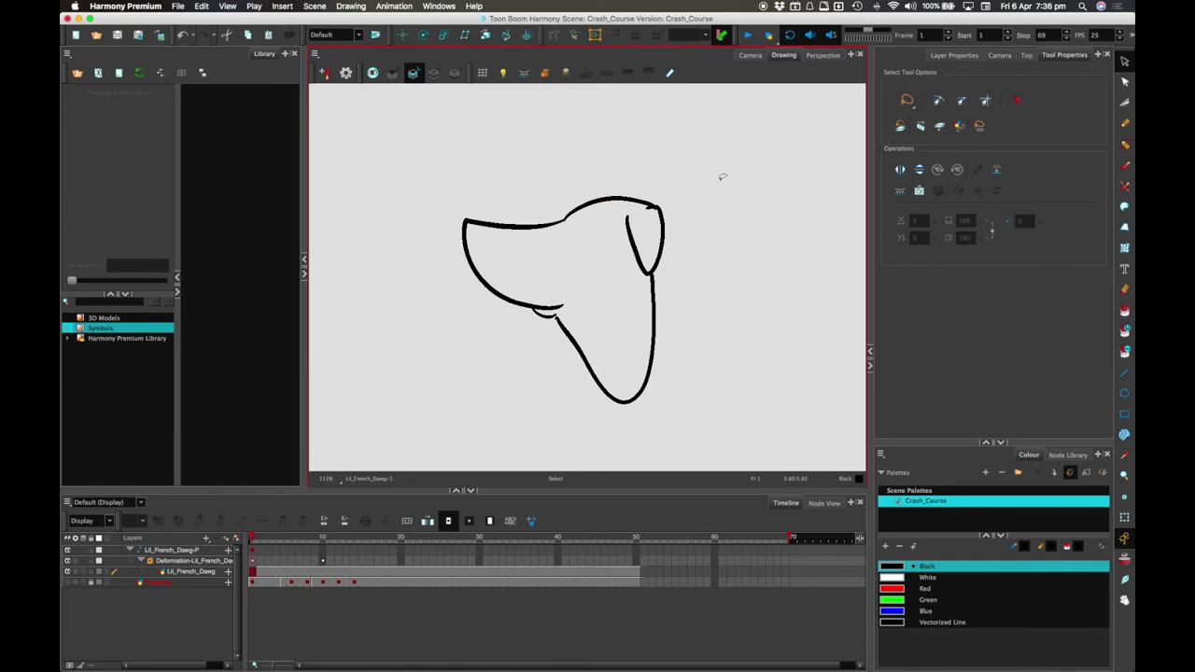
pyautogui.press('super+z')
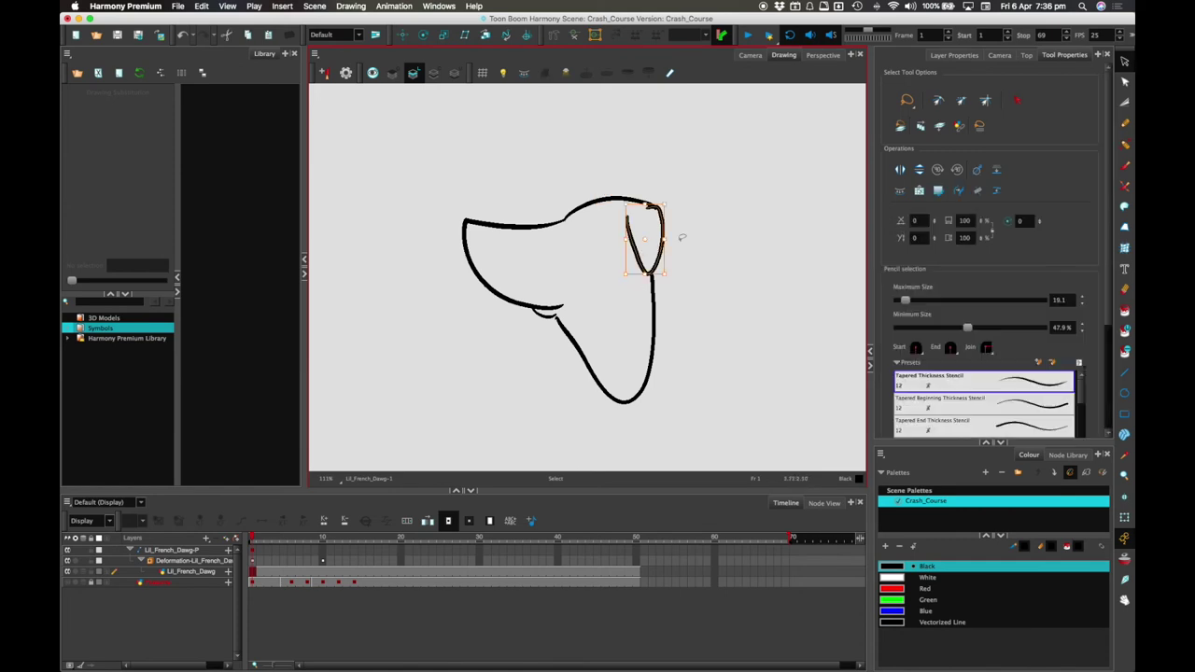
# Step: Reduce the Eraser size to 92.8 and erase the ear's inner line and the overlapping line end at the chin
pyautogui.click(1123, 290)
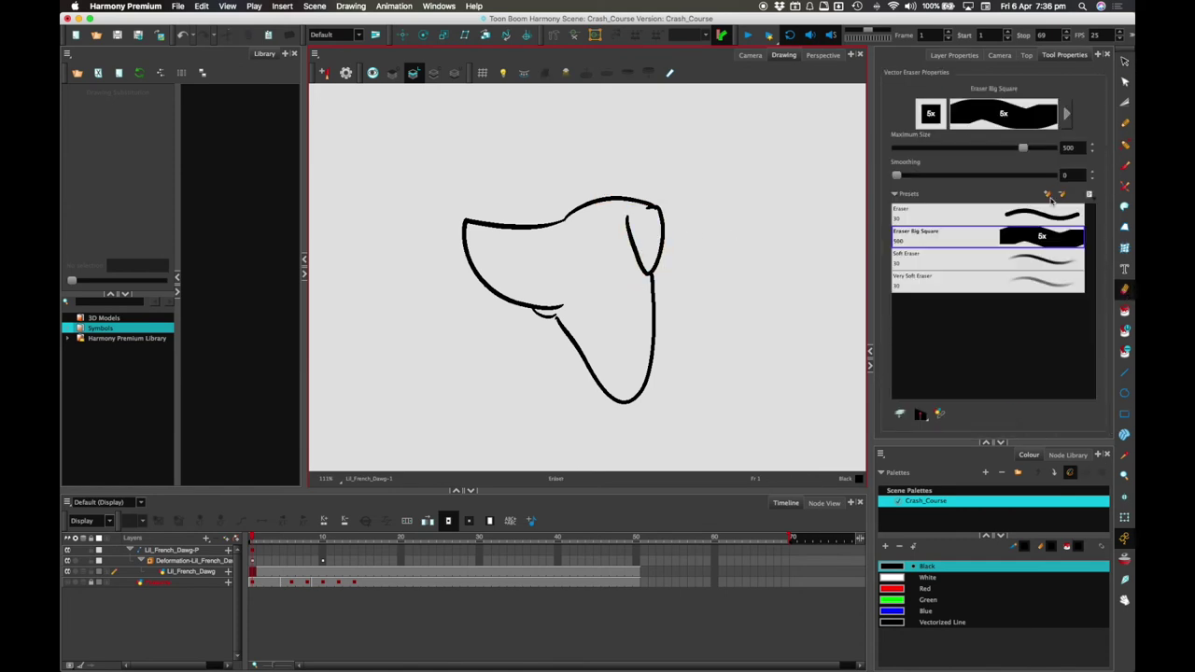
pyautogui.moveTo(957, 149); pyautogui.dragTo(931, 148)
pyautogui.moveTo(624, 207); pyautogui.dragTo(637, 273)
pyautogui.moveTo(555, 296); pyautogui.dragTo(564, 299)
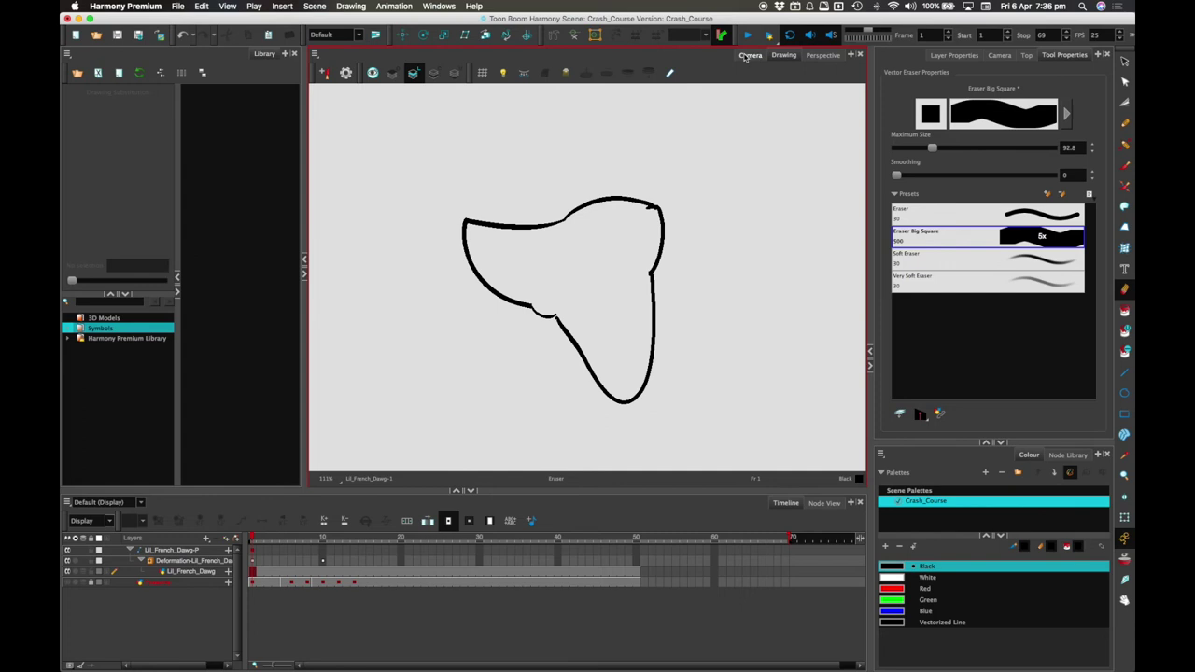
# Step: Back in the Camera view on frame 10, adjust the envelope's forehead and nose points and the muzzle handle with the Transform tool
pyautogui.click(749, 55)
pyautogui.moveTo(320, 539); pyautogui.dragTo(322, 539)
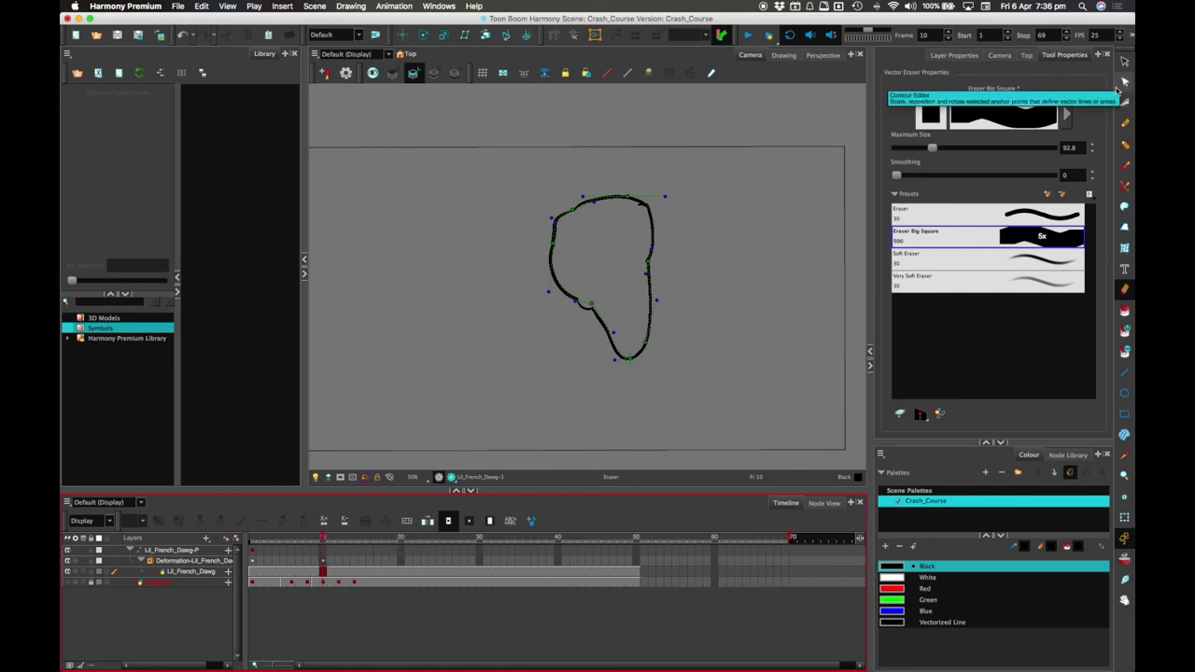
pyautogui.click(1123, 517)
pyautogui.moveTo(572, 210); pyautogui.dragTo(555, 251)
pyautogui.click(552, 289)
pyautogui.click(555, 287)
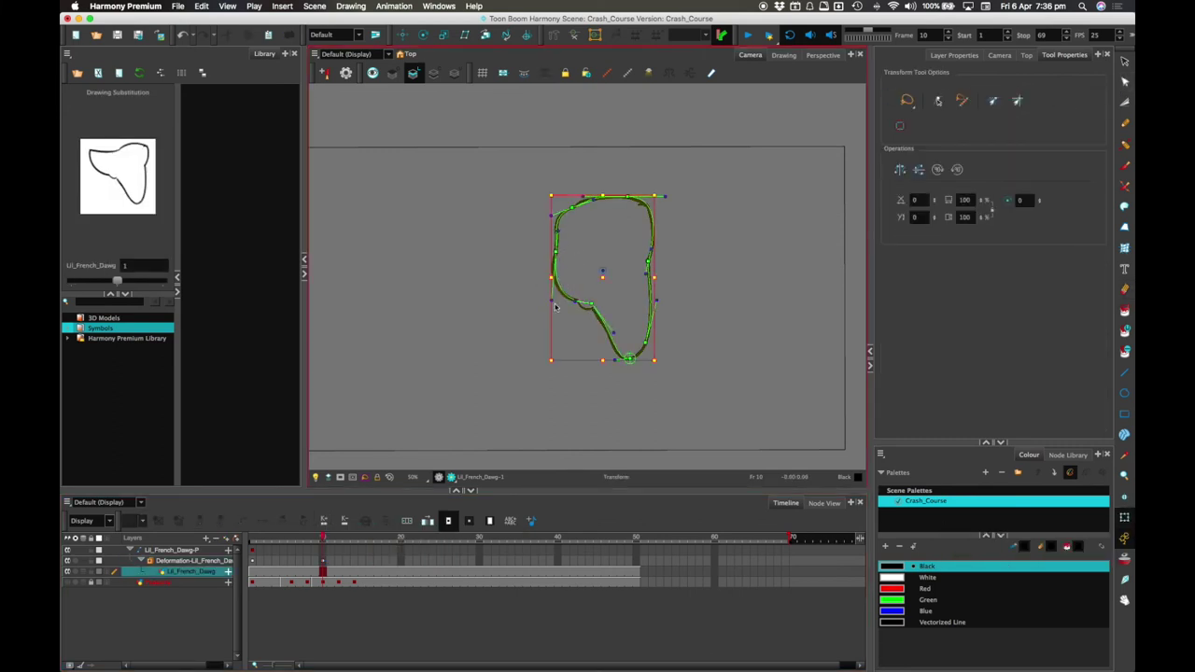
pyautogui.click(552, 290)
pyautogui.moveTo(551, 300); pyautogui.dragTo(554, 287)
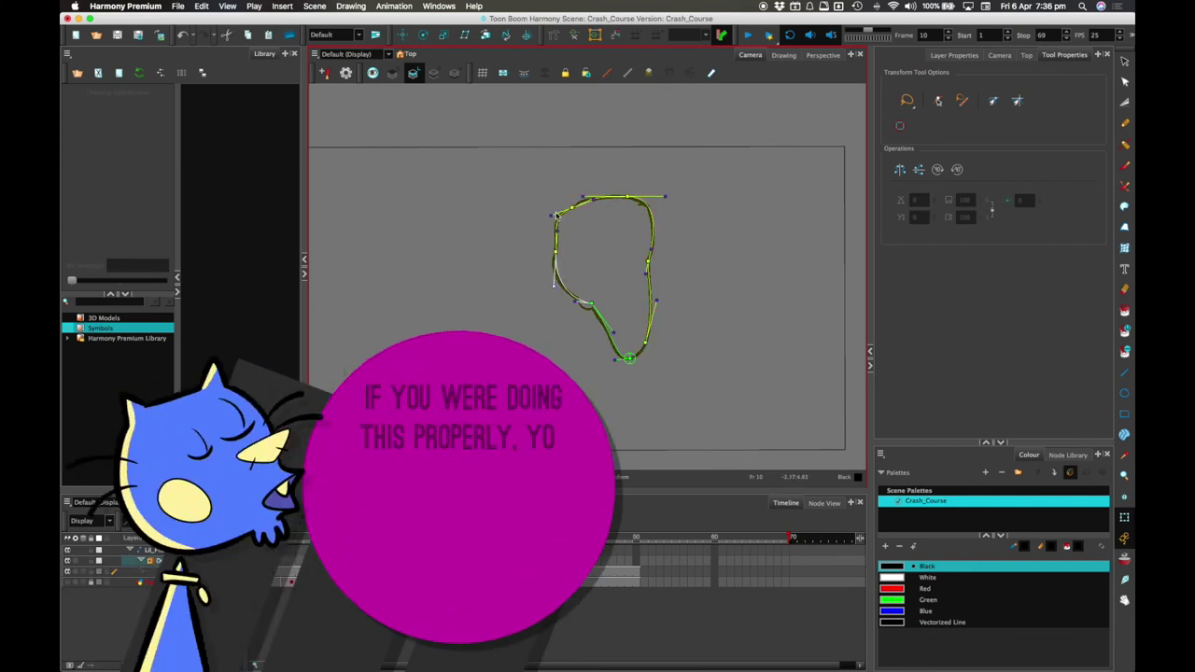
# Step: Smooth the frame 10 shape by adjusting the envelope's nose, chin, back and head-top points and handles
pyautogui.moveTo(552, 216); pyautogui.dragTo(559, 219)
pyautogui.moveTo(592, 304); pyautogui.dragTo(578, 293)
pyautogui.click(612, 336)
pyautogui.moveTo(648, 262); pyautogui.dragTo(666, 266)
pyautogui.moveTo(664, 278); pyautogui.dragTo(645, 349)
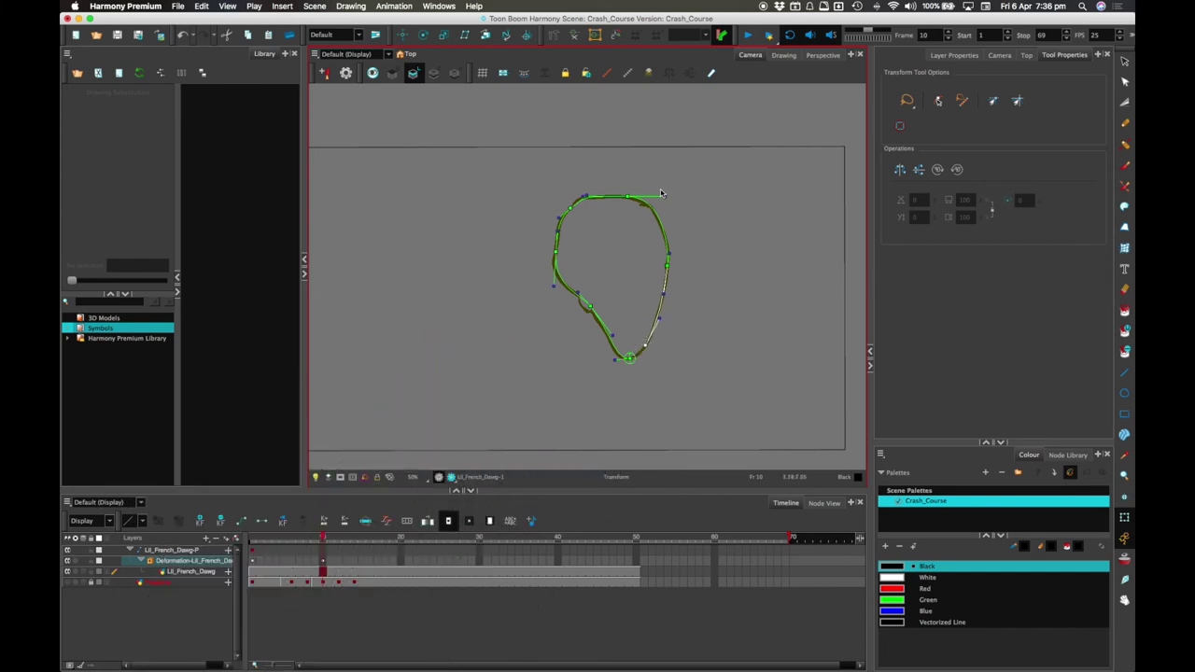
pyautogui.moveTo(629, 197); pyautogui.dragTo(564, 207)
# Step: Round out the frame 10 pose further by shifting the envelope's head-top, nose, chin and back points
pyautogui.moveTo(322, 536)
pyautogui.mouseDown()
pyautogui.moveTo(309, 534)
pyautogui.moveTo(324, 530)
pyautogui.mouseUp()
pyautogui.moveTo(629, 194); pyautogui.dragTo(603, 194)
pyautogui.moveTo(557, 250); pyautogui.dragTo(568, 252)
pyautogui.moveTo(590, 304)
pyautogui.mouseDown()
pyautogui.moveTo(598, 319)
pyautogui.moveTo(572, 284)
pyautogui.moveTo(571, 256)
pyautogui.mouseUp()
pyautogui.moveTo(668, 263); pyautogui.dragTo(672, 265)
pyautogui.moveTo(590, 312); pyautogui.dragTo(599, 323)
# Step: Set a motion keyframe on the dog's deformation layer so the shape interpolates between frames 1 and 10
pyautogui.click(296, 538)
pyautogui.moveTo(297, 539)
pyautogui.mouseDown()
pyautogui.moveTo(317, 533)
pyautogui.moveTo(298, 531)
pyautogui.mouseUp()
pyautogui.click(290, 552)
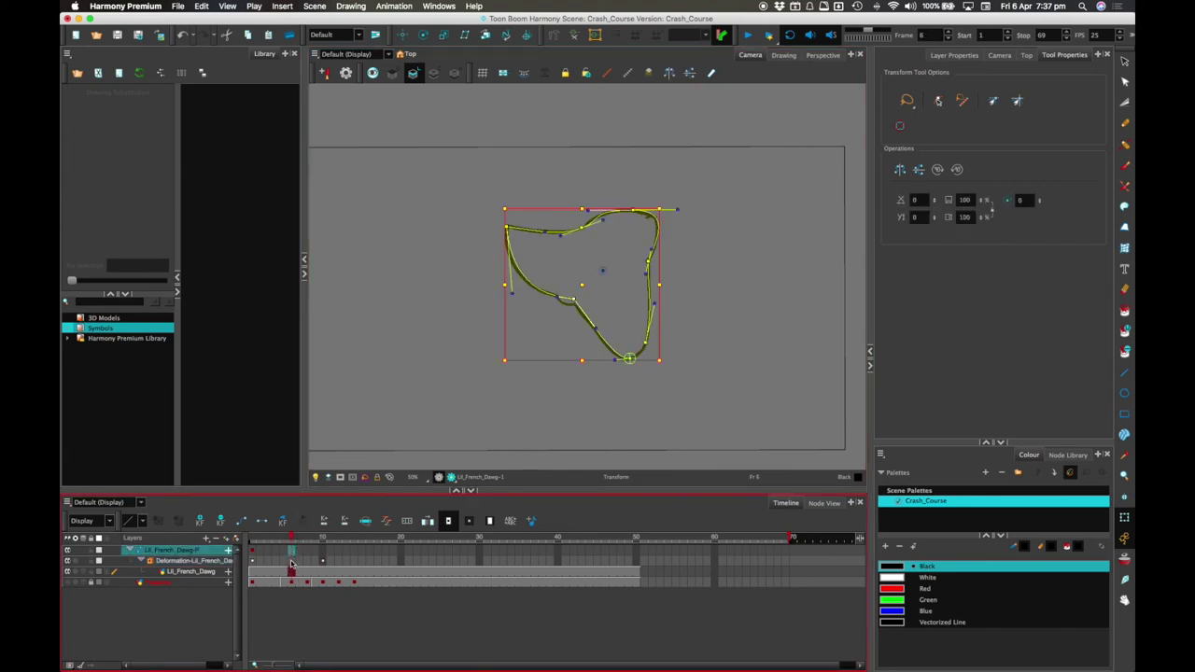
pyautogui.click(254, 560)
pyautogui.click(241, 519)
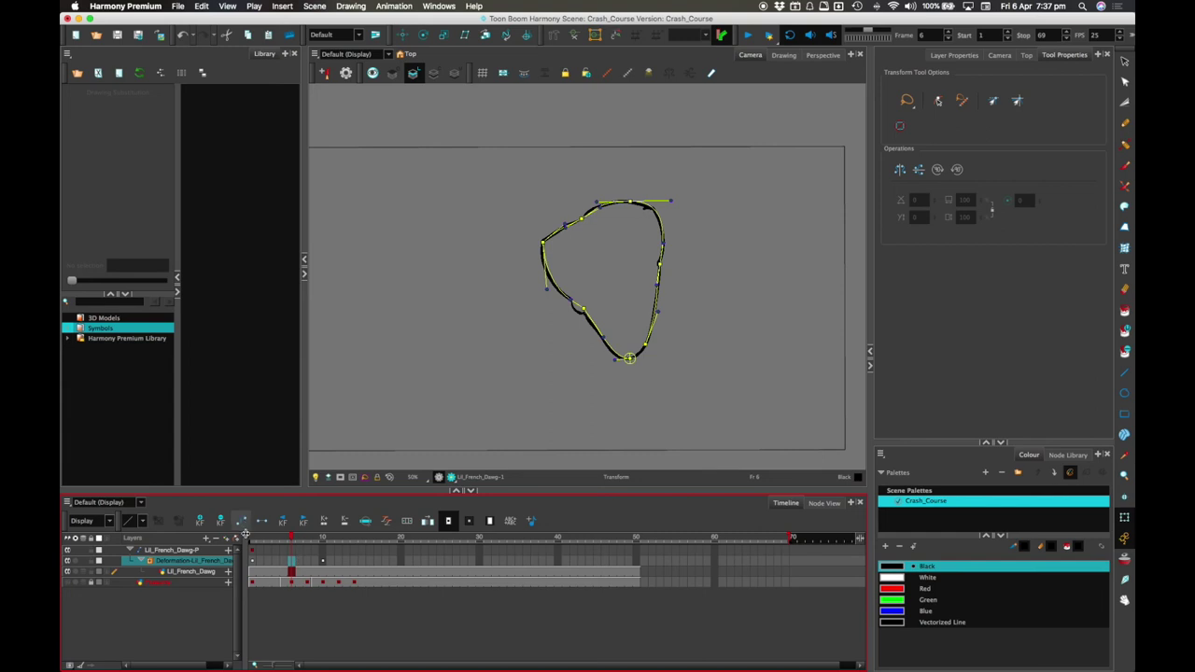
# Step: Inspect the keyframes on the deformation's curve sub-layers and preview the in-between shape with the envelope controls hidden
pyautogui.click(149, 561)
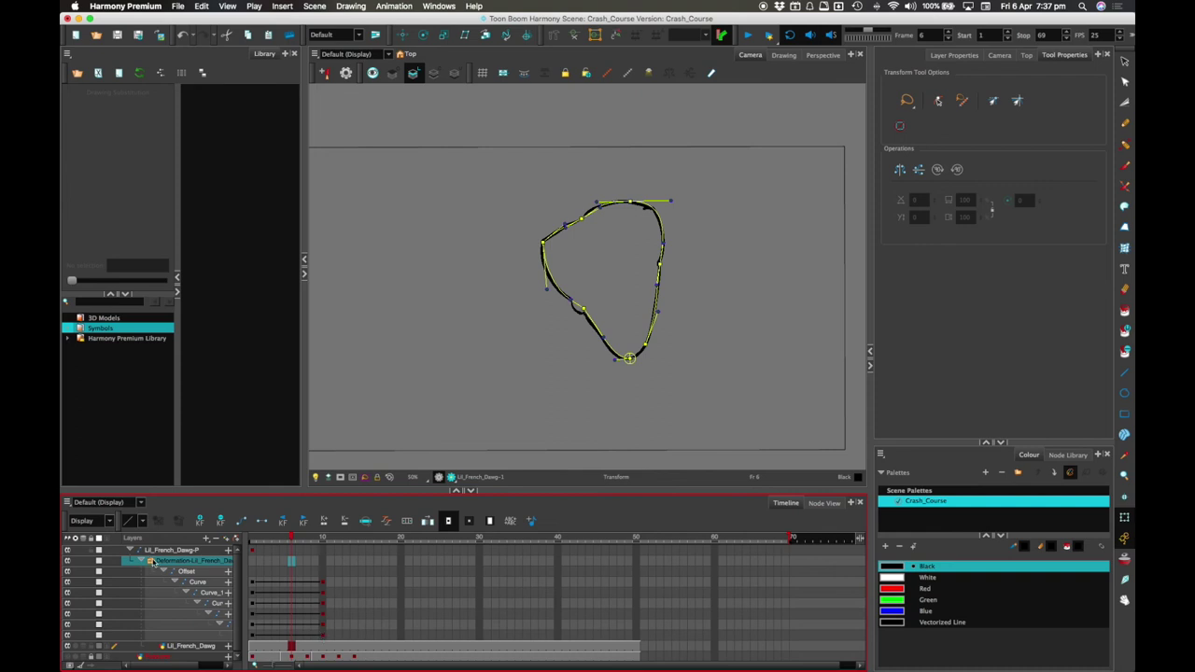
pyautogui.click(150, 561)
pyautogui.moveTo(277, 544)
pyautogui.mouseDown()
pyautogui.moveTo(253, 541)
pyautogui.moveTo(299, 541)
pyautogui.mouseUp()
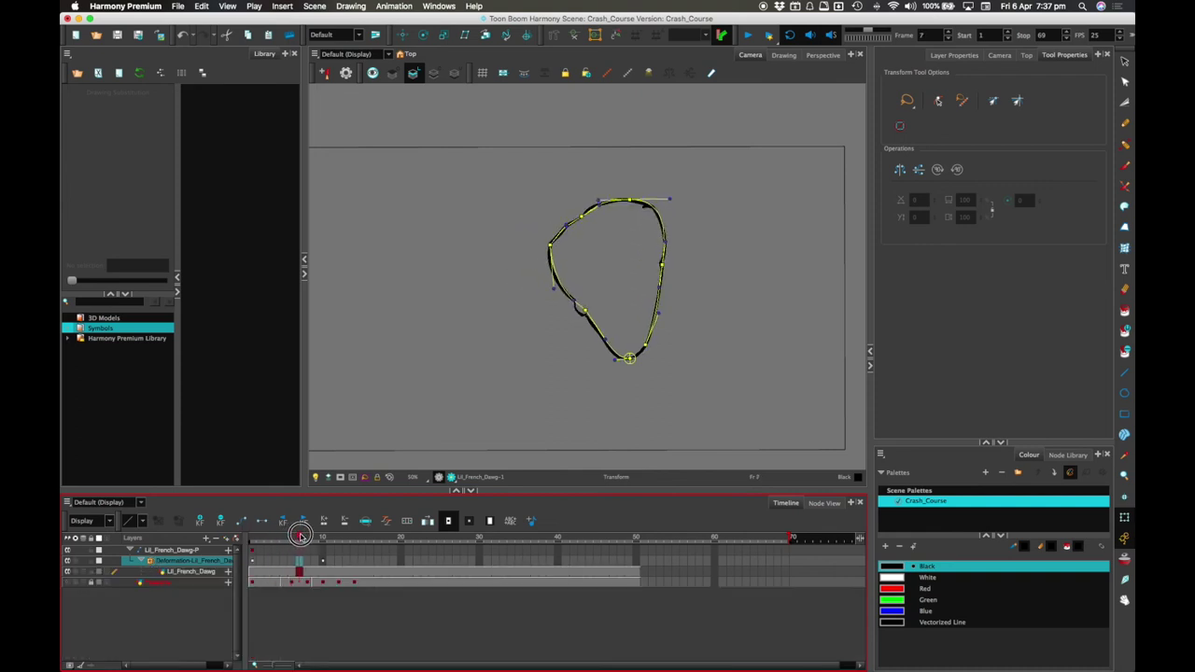
pyautogui.click(609, 152)
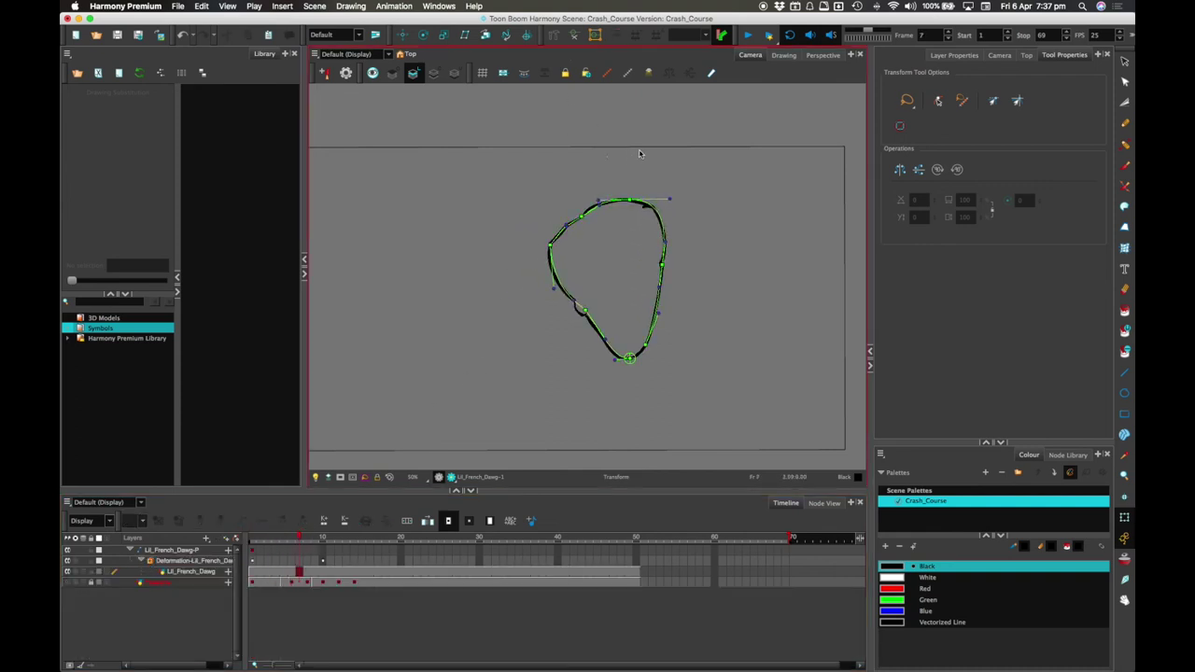
pyautogui.click(642, 118)
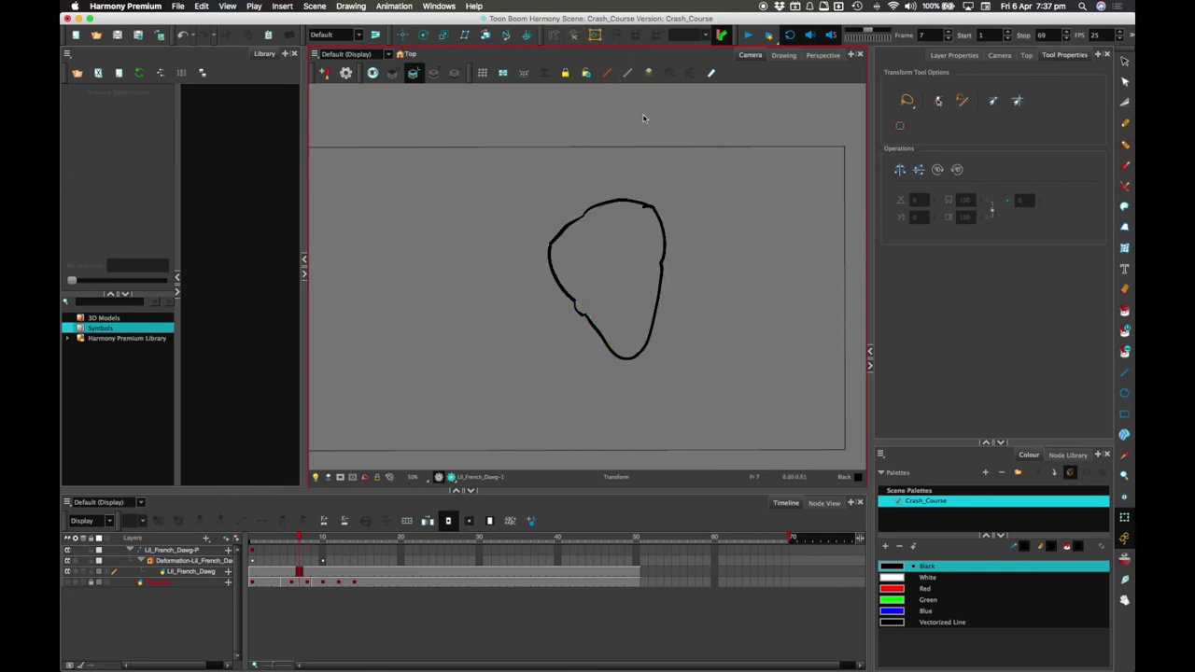
# Step: Return to frame 1 and add a vector drawing layer named Nose
pyautogui.moveTo(280, 538)
pyautogui.mouseDown()
pyautogui.moveTo(254, 539)
pyautogui.moveTo(316, 530)
pyautogui.moveTo(248, 537)
pyautogui.mouseUp()
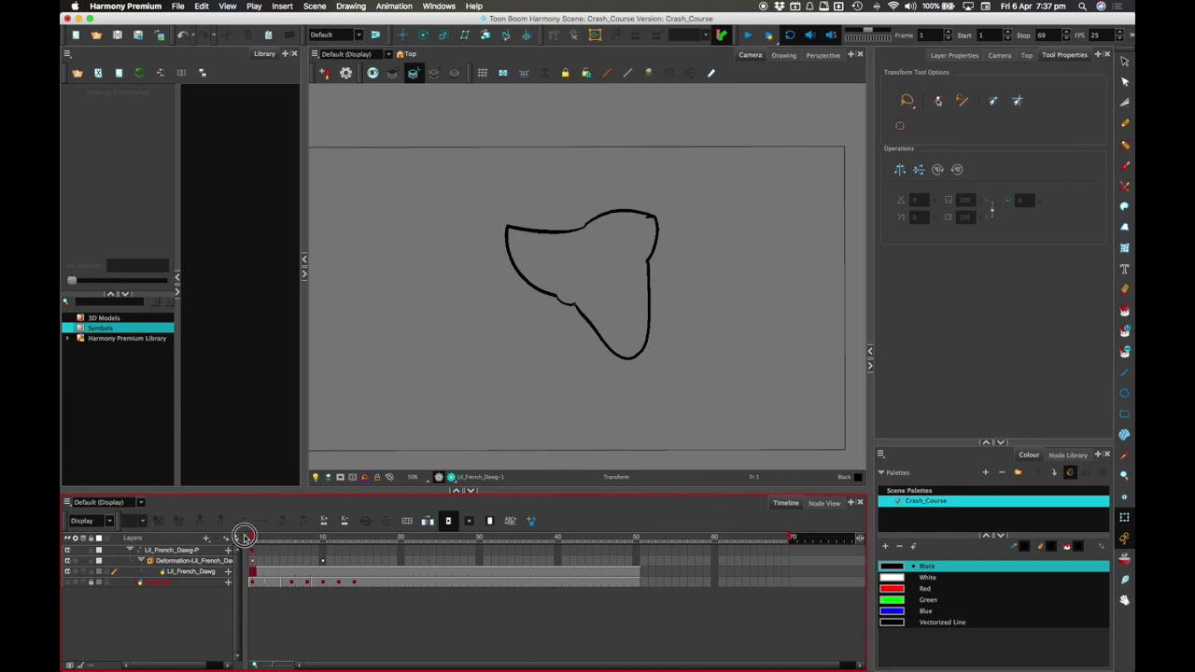
pyautogui.click(209, 539)
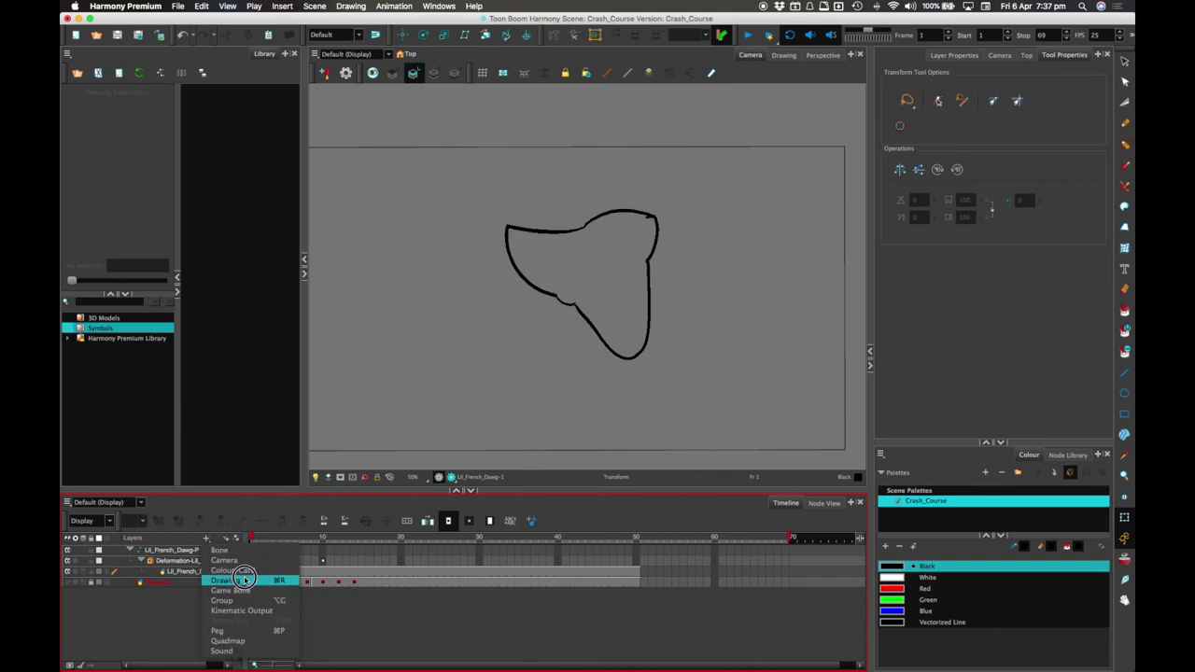
pyautogui.click(240, 572)
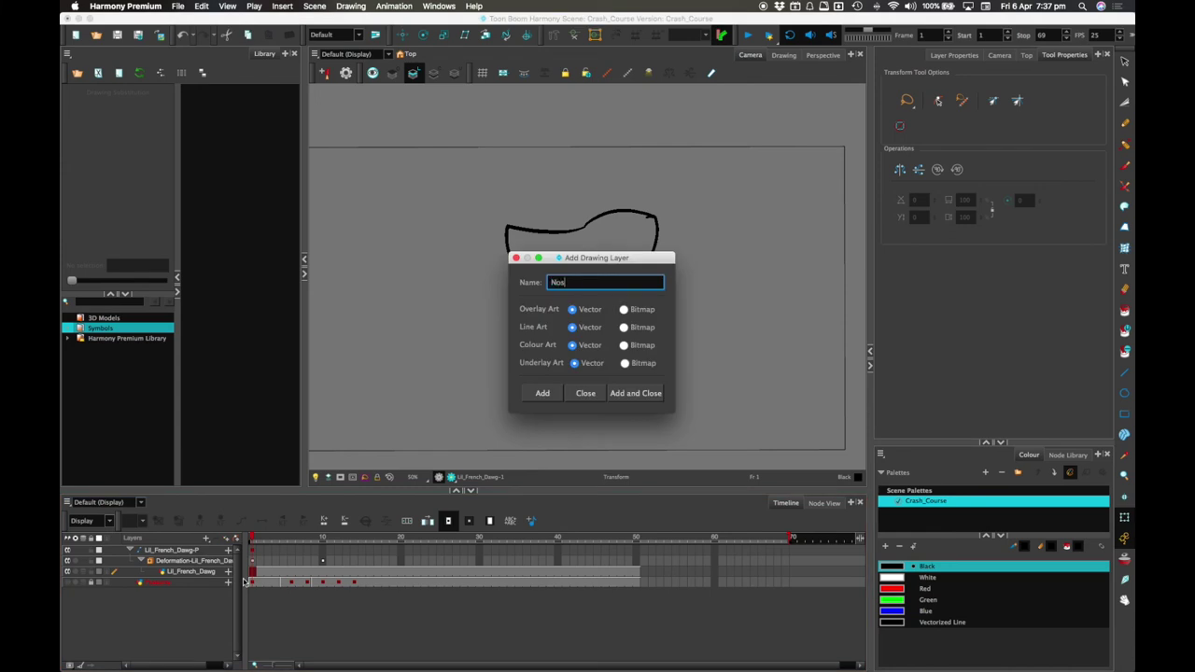
pyautogui.write('Nose')
pyautogui.click(639, 392)
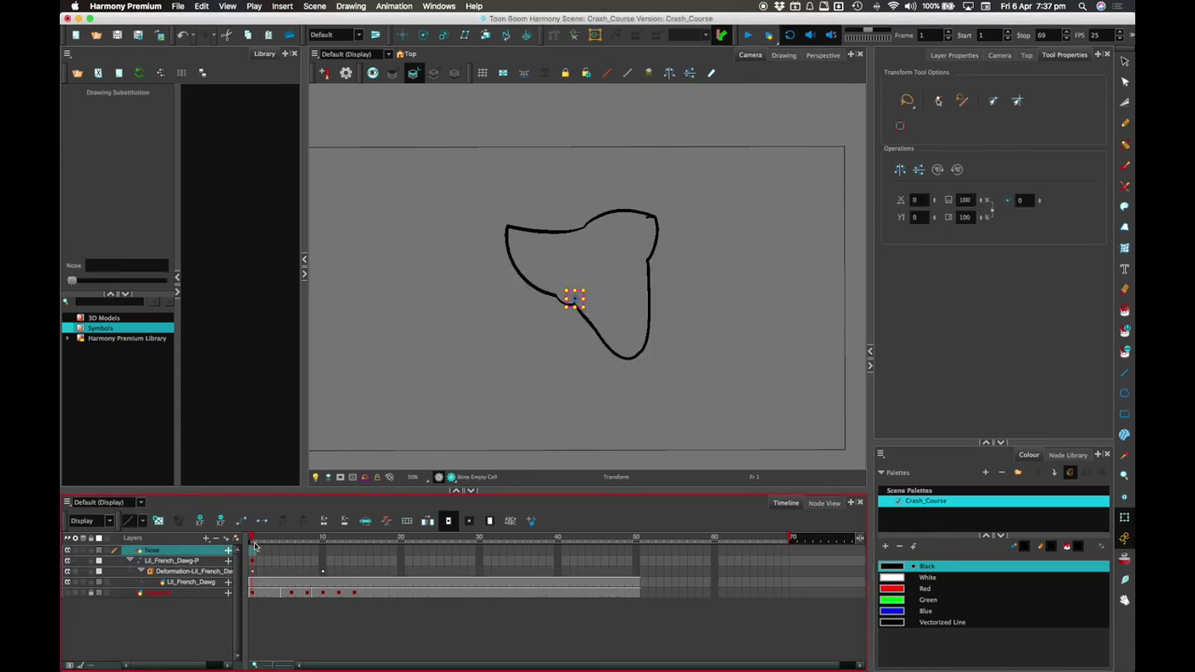
# Step: Paint a solid red oval nose with the Brush at the tip of the dog's snout on frame 1
pyautogui.click(1123, 166)
pyautogui.click(895, 569)
pyautogui.click(900, 590)
pyautogui.moveTo(495, 230); pyautogui.dragTo(532, 235)
# Step: Centre the drawing pivot on the red nose and extend the nose drawing's exposure to frame 50
pyautogui.hotkey('shift', 't')
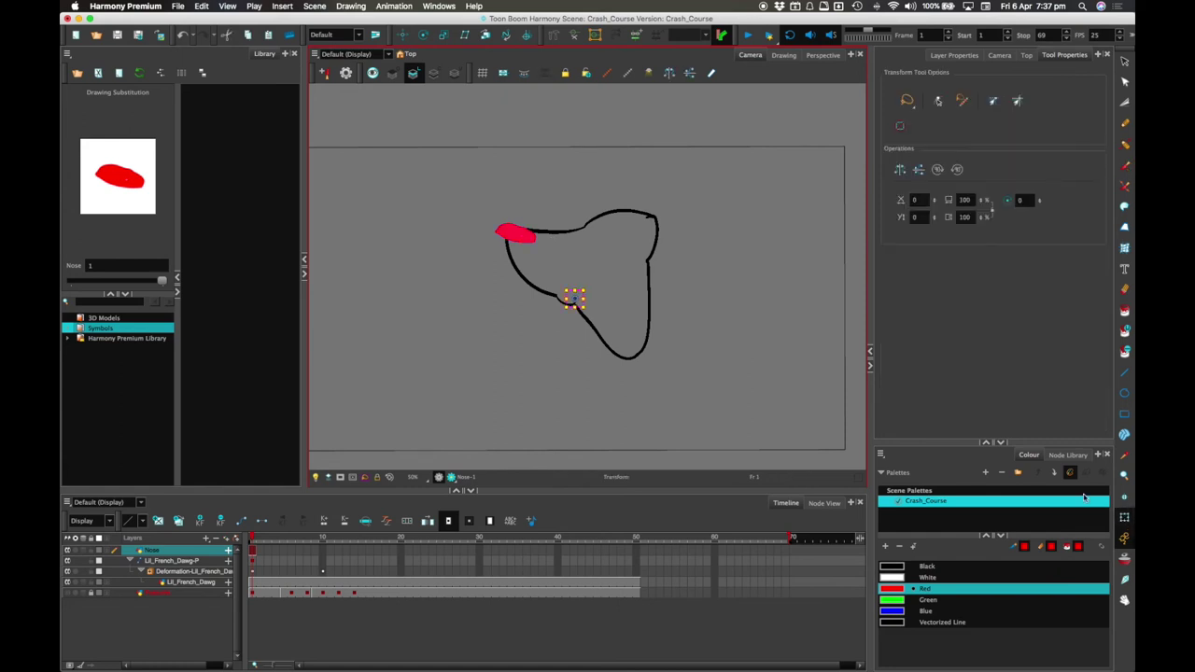
pyautogui.click(1124, 497)
pyautogui.moveTo(524, 237); pyautogui.dragTo(517, 227)
pyautogui.click(1124, 517)
pyautogui.click(525, 233)
pyautogui.moveTo(252, 539); pyautogui.dragTo(300, 541)
pyautogui.click(354, 551)
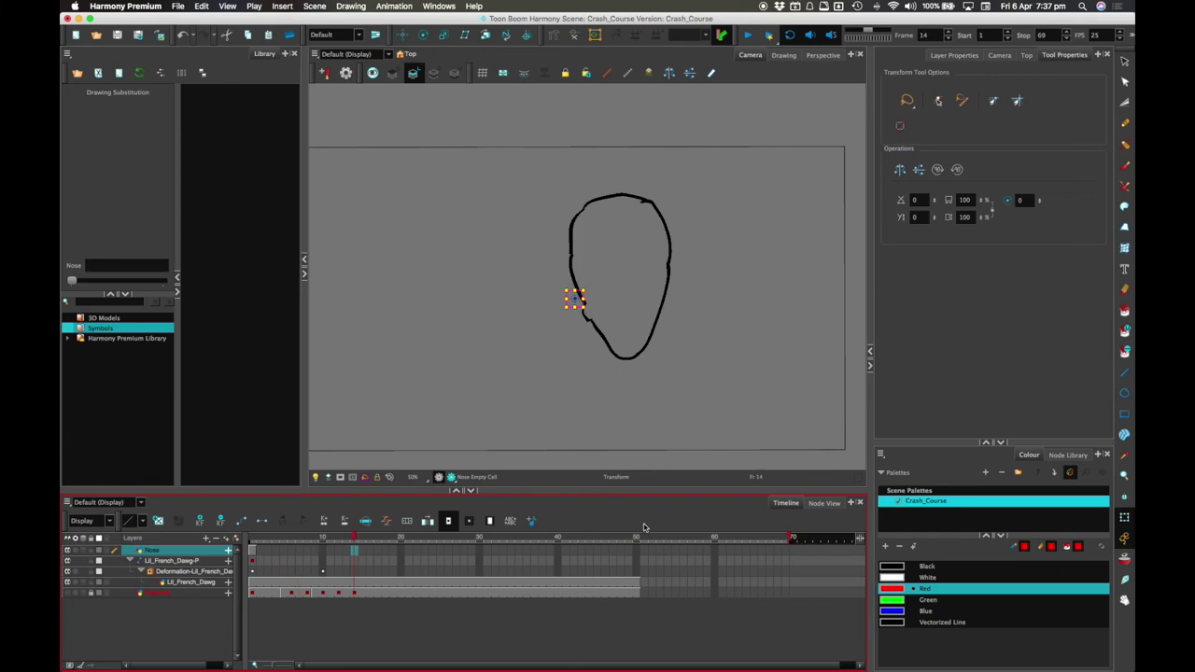
pyautogui.press('F5')
# Step: At frame 10, move the nose onto the middle of the head and preview its motion from frame 1
pyautogui.click(321, 539)
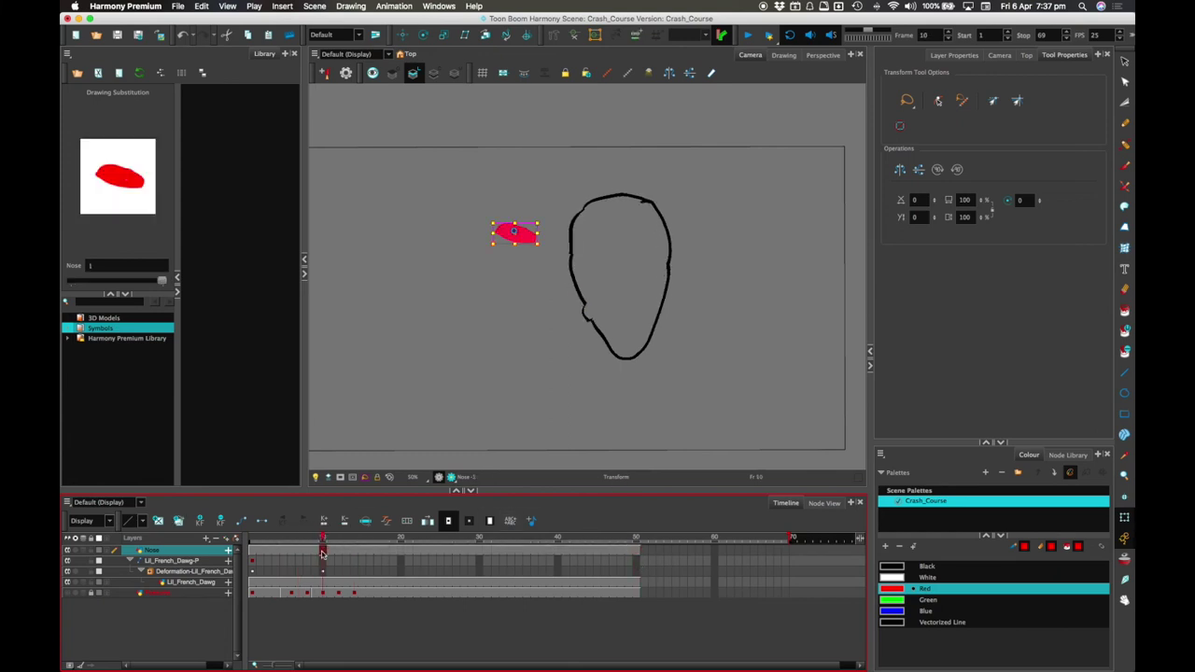
pyautogui.moveTo(530, 238); pyautogui.dragTo(632, 268)
pyautogui.moveTo(301, 542); pyautogui.dragTo(268, 537)
pyautogui.click(242, 520)
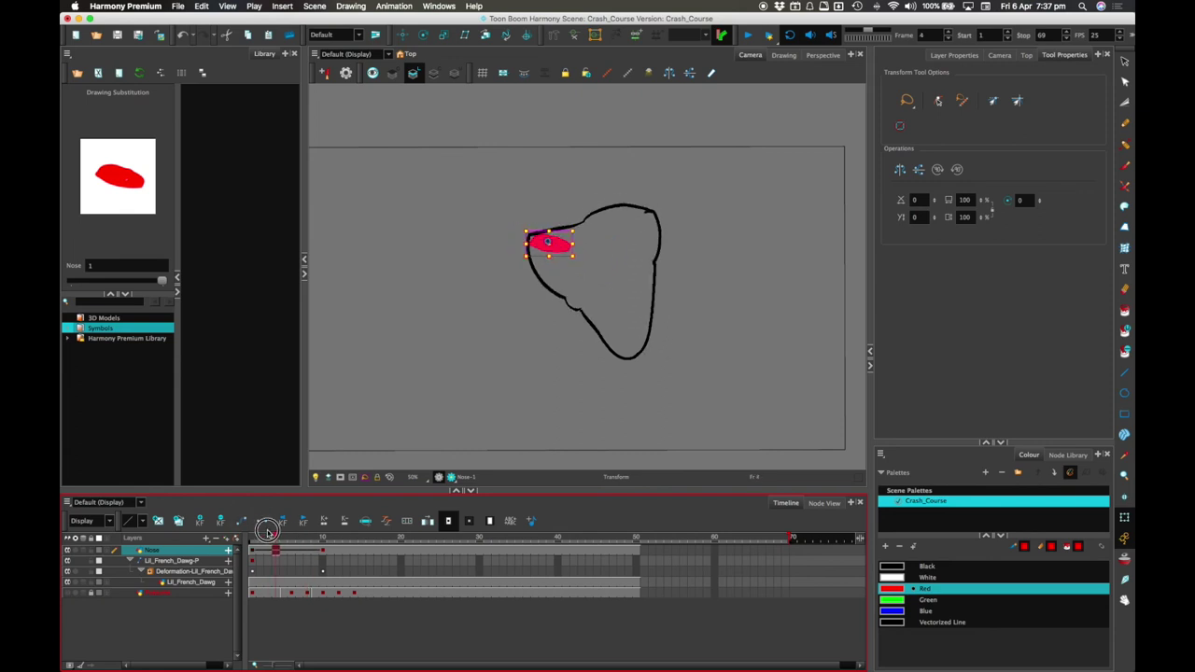
pyautogui.click(411, 427)
# Step: Raise the nose slightly on the face at frame 10
pyautogui.moveTo(258, 533)
pyautogui.mouseDown()
pyautogui.moveTo(333, 534)
pyautogui.moveTo(255, 534)
pyautogui.moveTo(307, 532)
pyautogui.mouseUp()
pyautogui.click(630, 262)
pyautogui.moveTo(630, 263); pyautogui.dragTo(630, 245)
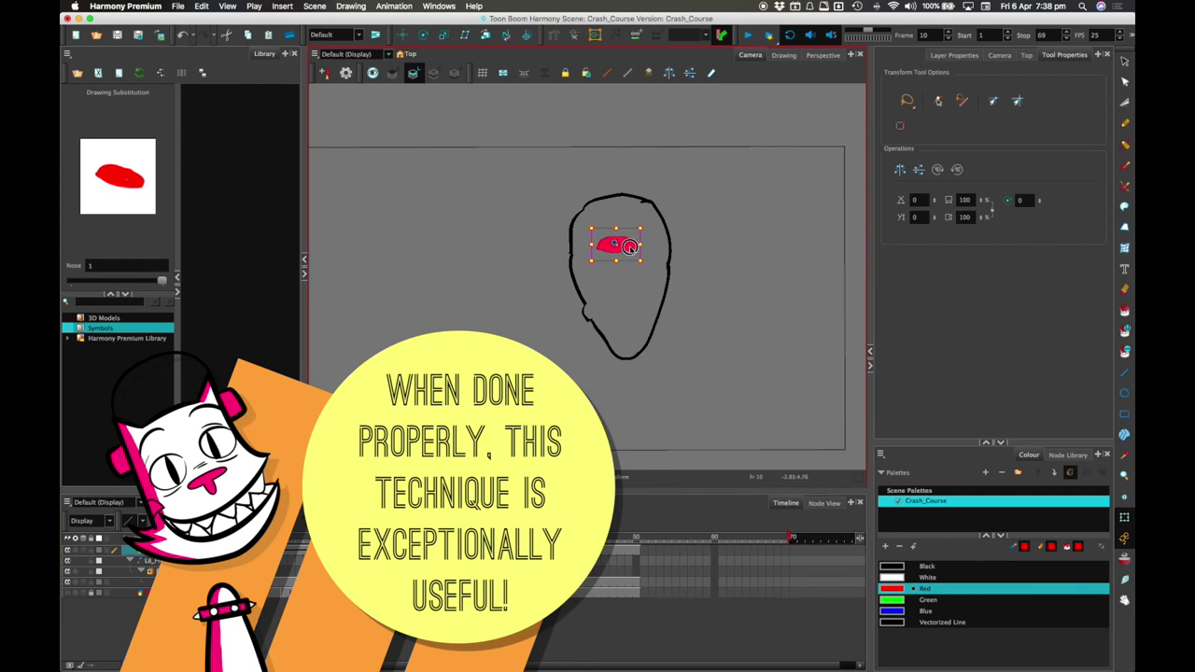
pyautogui.click(634, 283)
# Step: Go back to the start of the animation and add a vector drawing layer named Eyes
pyautogui.moveTo(320, 534)
pyautogui.mouseDown()
pyautogui.moveTo(260, 533)
pyautogui.moveTo(315, 534)
pyautogui.moveTo(266, 533)
pyautogui.moveTo(319, 520)
pyautogui.moveTo(252, 521)
pyautogui.mouseUp()
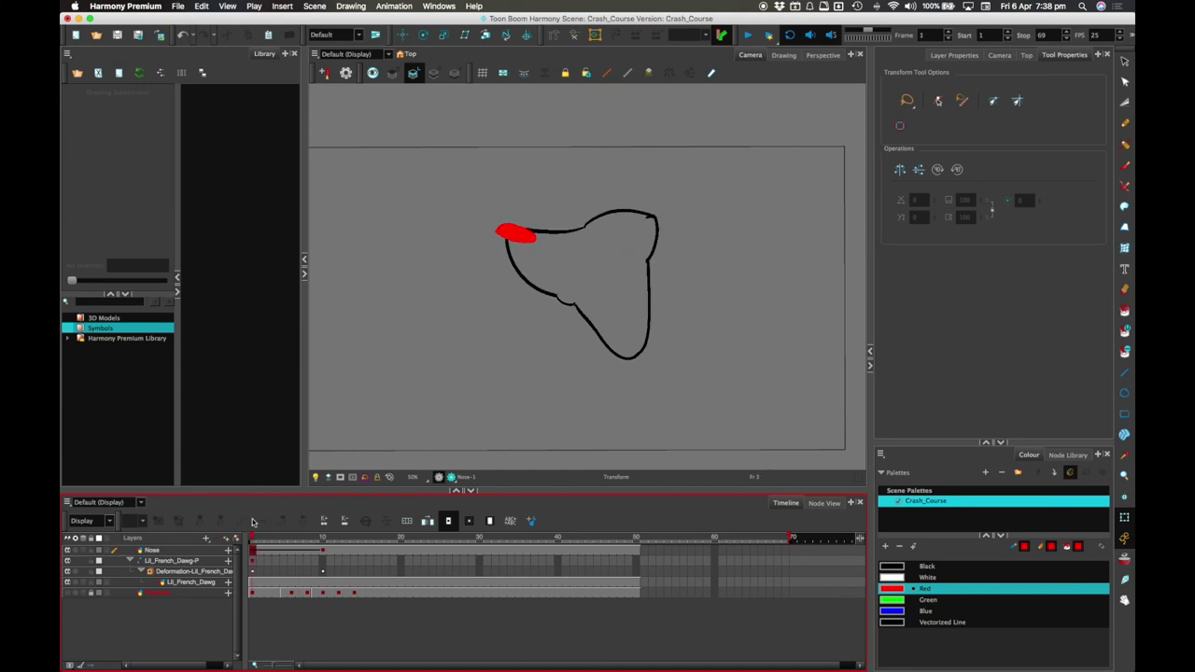
pyautogui.click(217, 540)
pyautogui.click(241, 576)
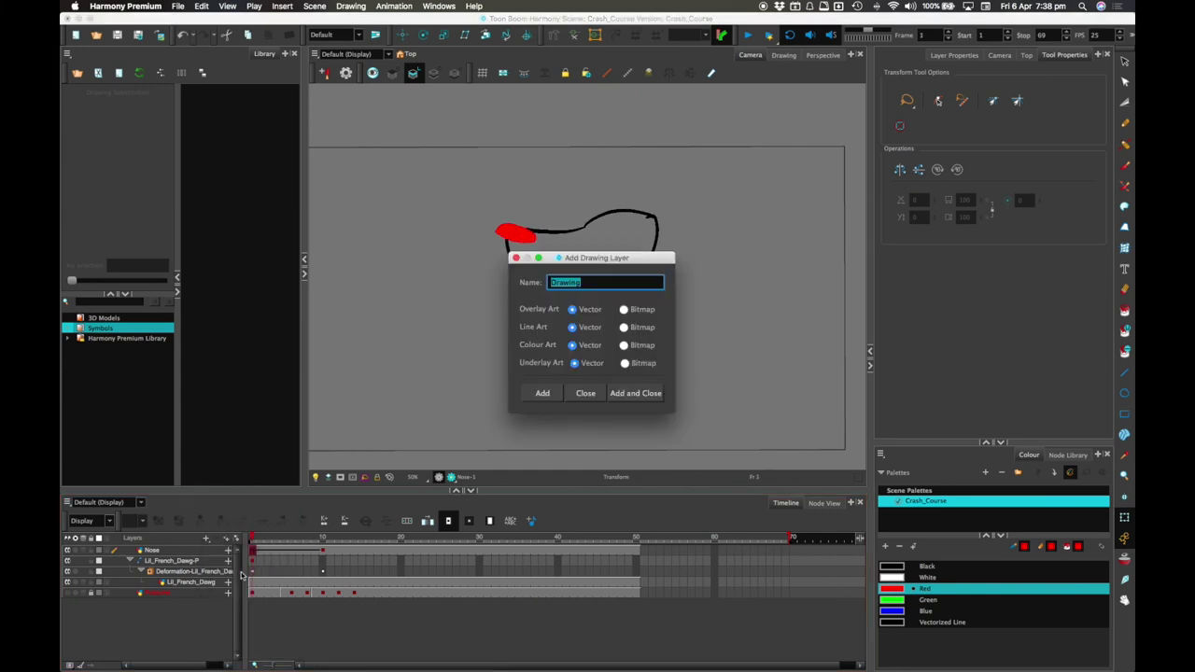
pyautogui.write('Eyes')
pyautogui.press('Return')
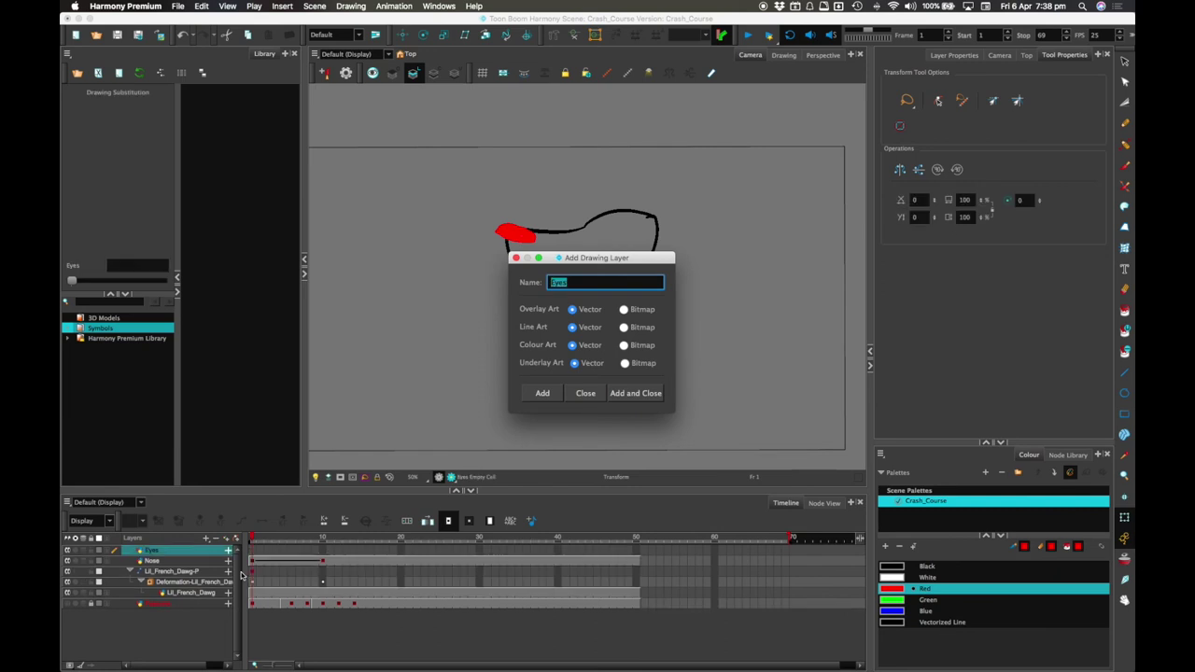
pyautogui.press('Escape')
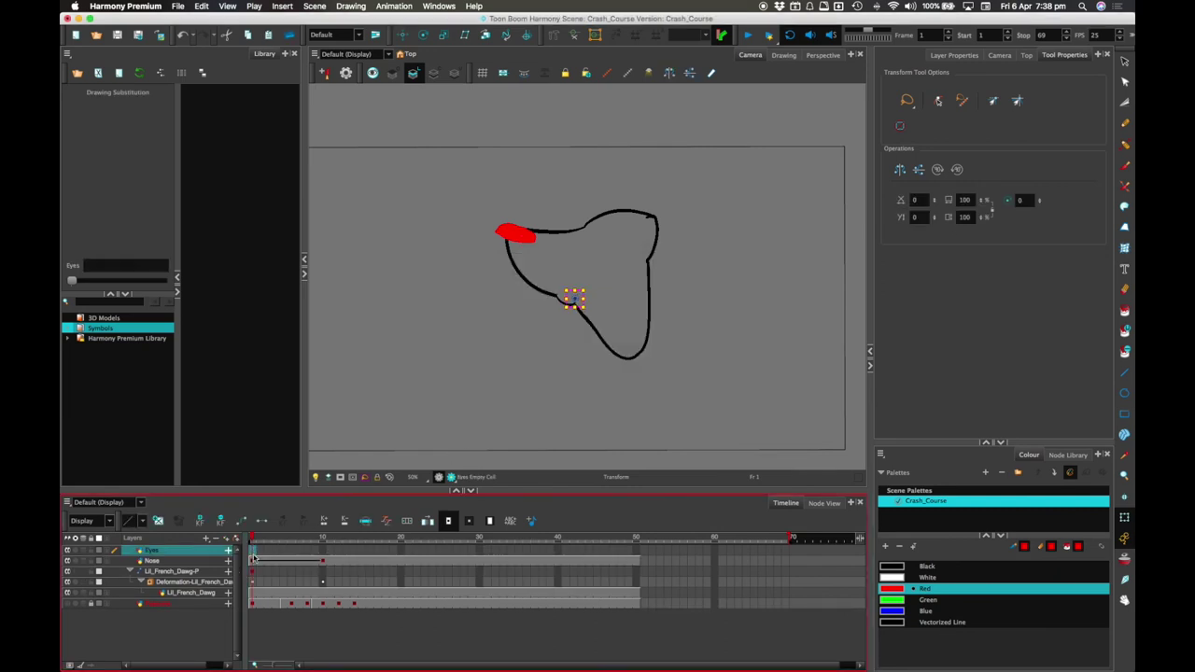
# Step: Paint two short slanted blue eyes on the forehead at frame 1 and extend their exposure to frame 50
pyautogui.click(1124, 61)
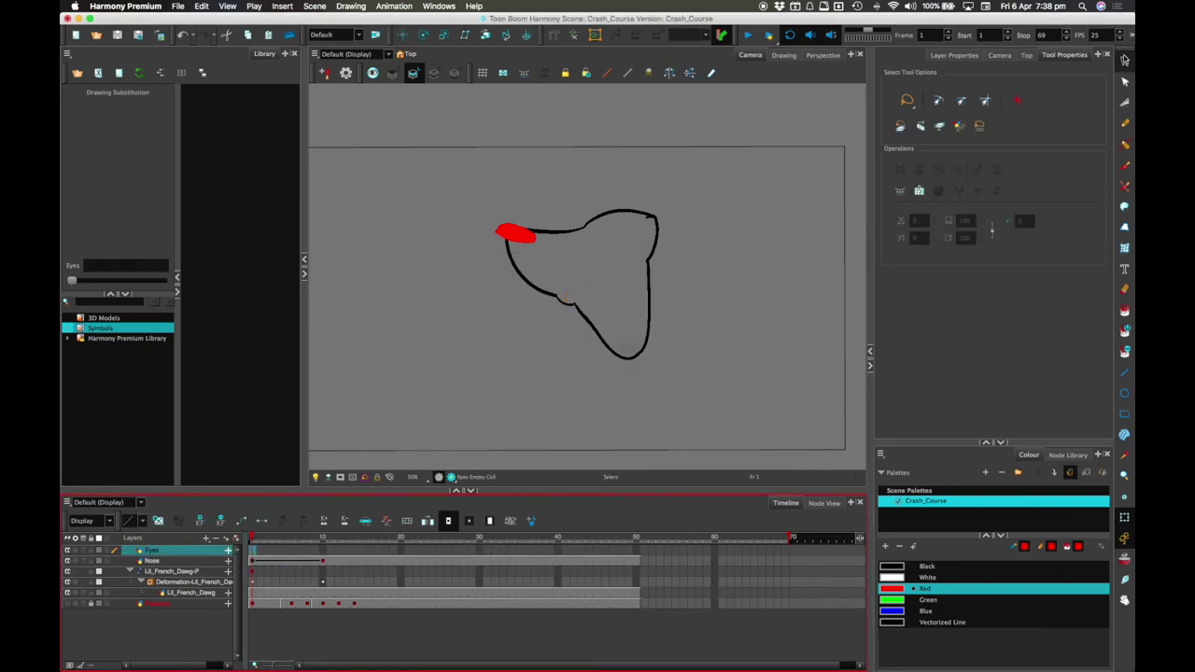
pyautogui.click(787, 180)
pyautogui.click(1125, 165)
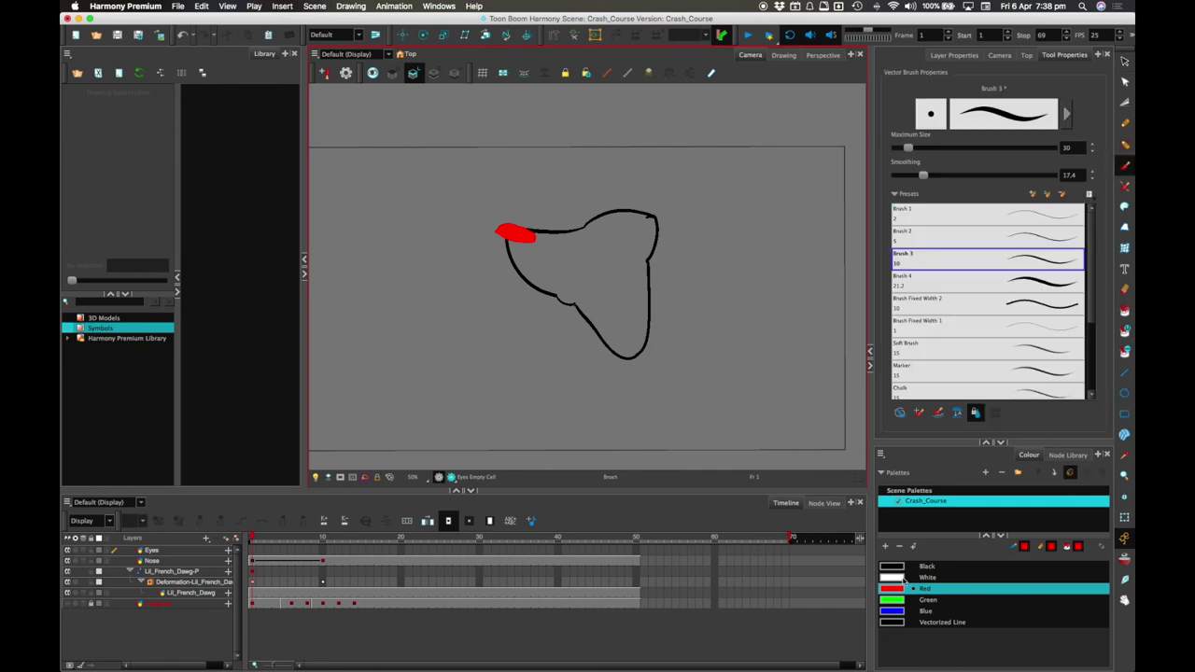
pyautogui.click(899, 611)
pyautogui.click(255, 547)
pyautogui.moveTo(601, 222); pyautogui.dragTo(605, 232)
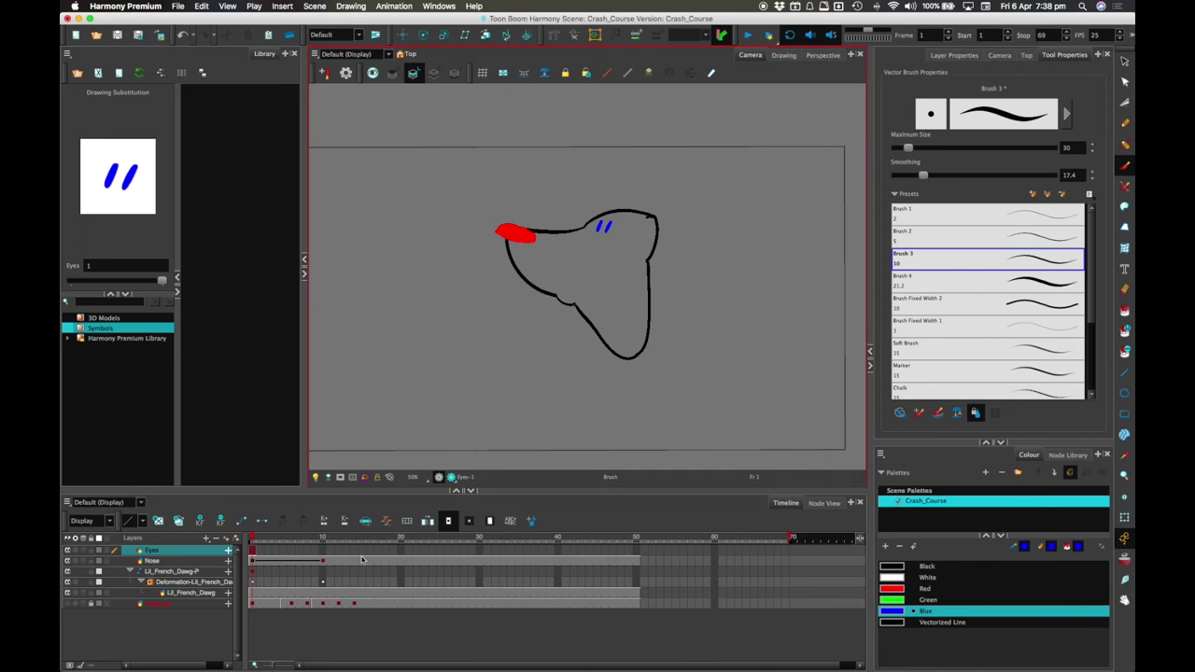
pyautogui.click(642, 554)
pyautogui.press('F5')
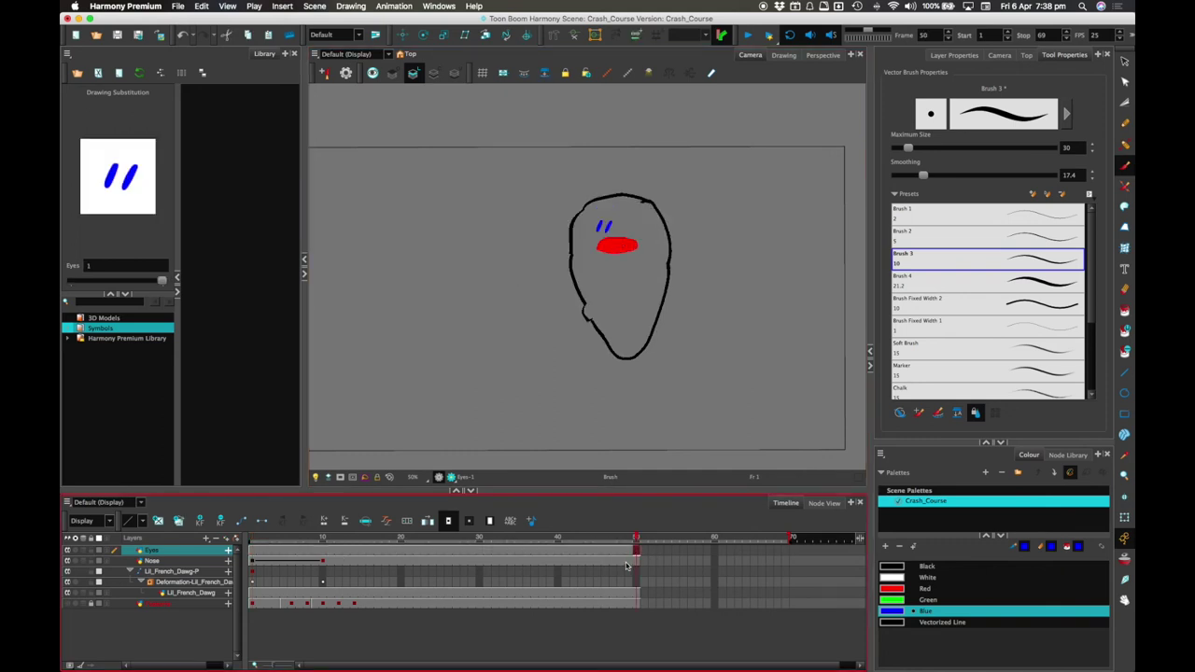
# Step: Centre the drawing pivot on the blue eyes at frame 1 and reselect them for transforming
pyautogui.click(259, 549)
pyautogui.hotkey('shift', 't')
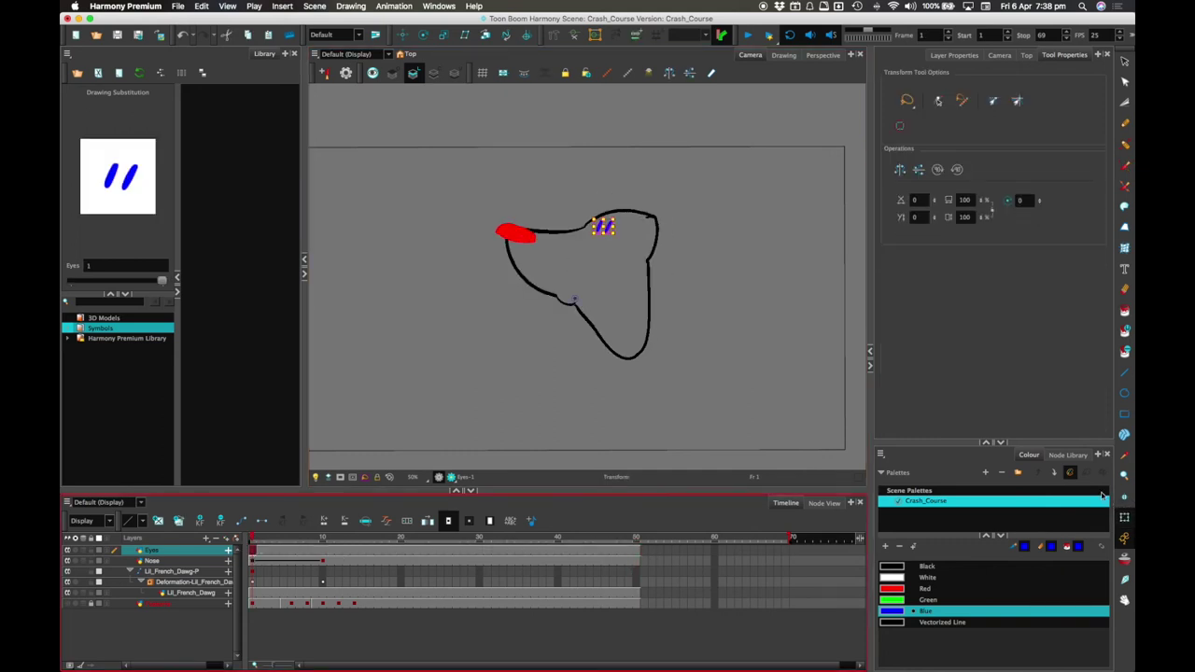
pyautogui.click(1124, 496)
pyautogui.click(603, 228)
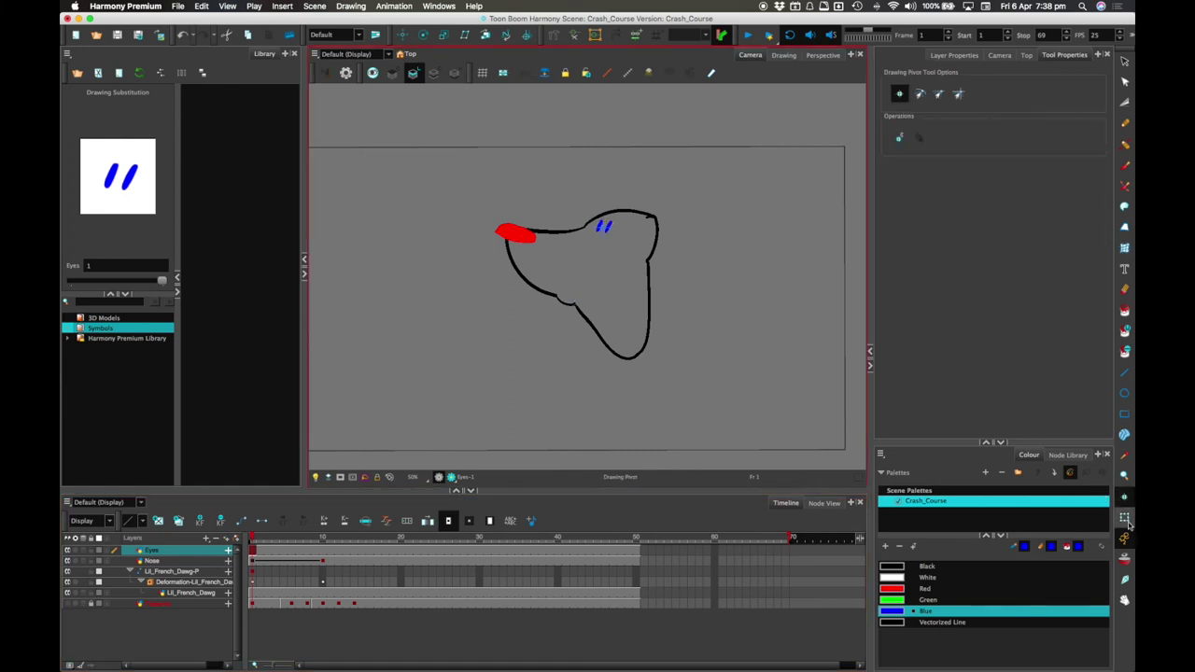
pyautogui.click(1123, 517)
pyautogui.click(695, 228)
pyautogui.click(602, 227)
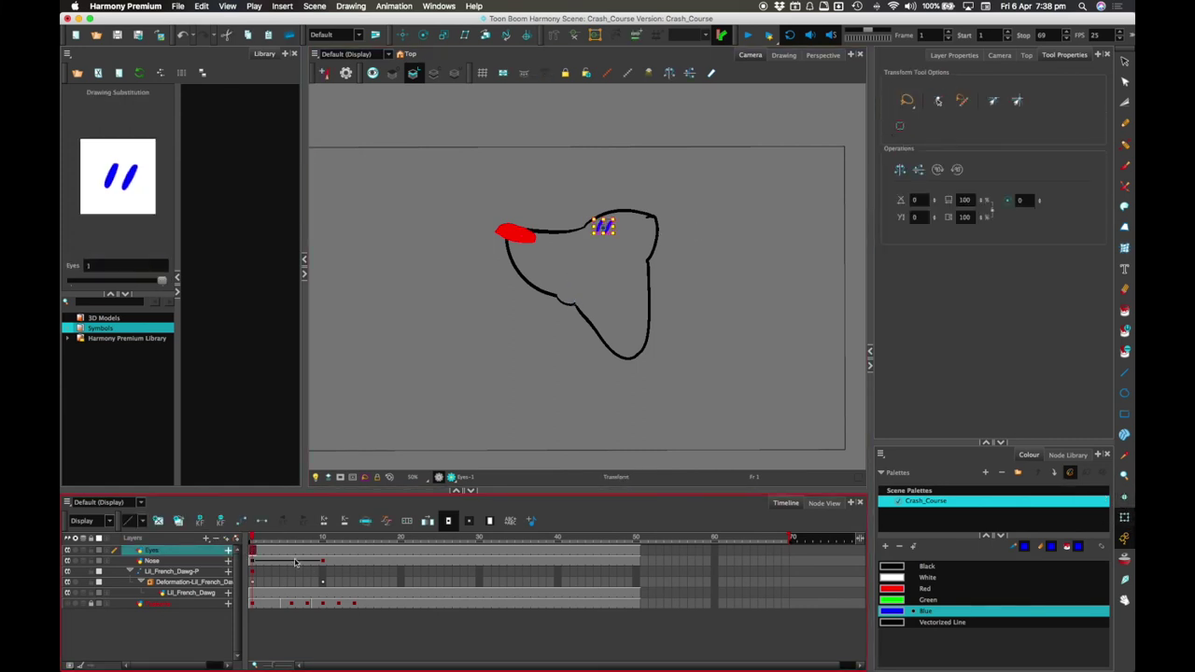
# Step: At frame 10, move the eyes above the nose and rotate them upright, then scrub through the in-between frames
pyautogui.moveTo(282, 547); pyautogui.dragTo(322, 548)
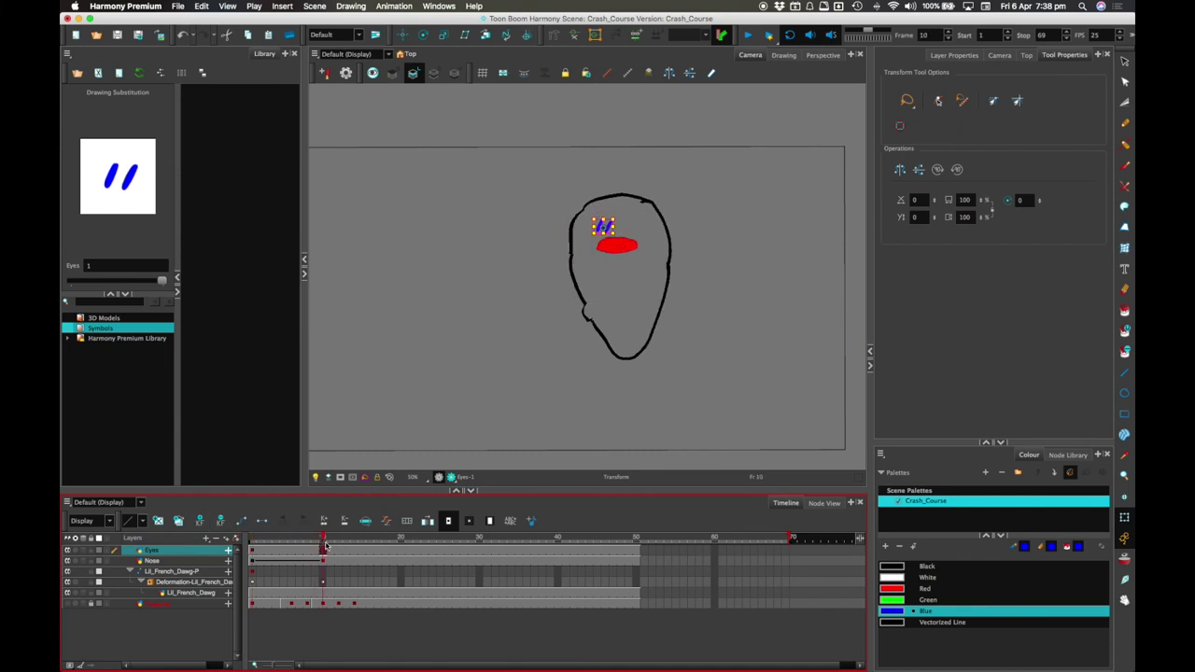
pyautogui.moveTo(608, 229); pyautogui.dragTo(633, 208)
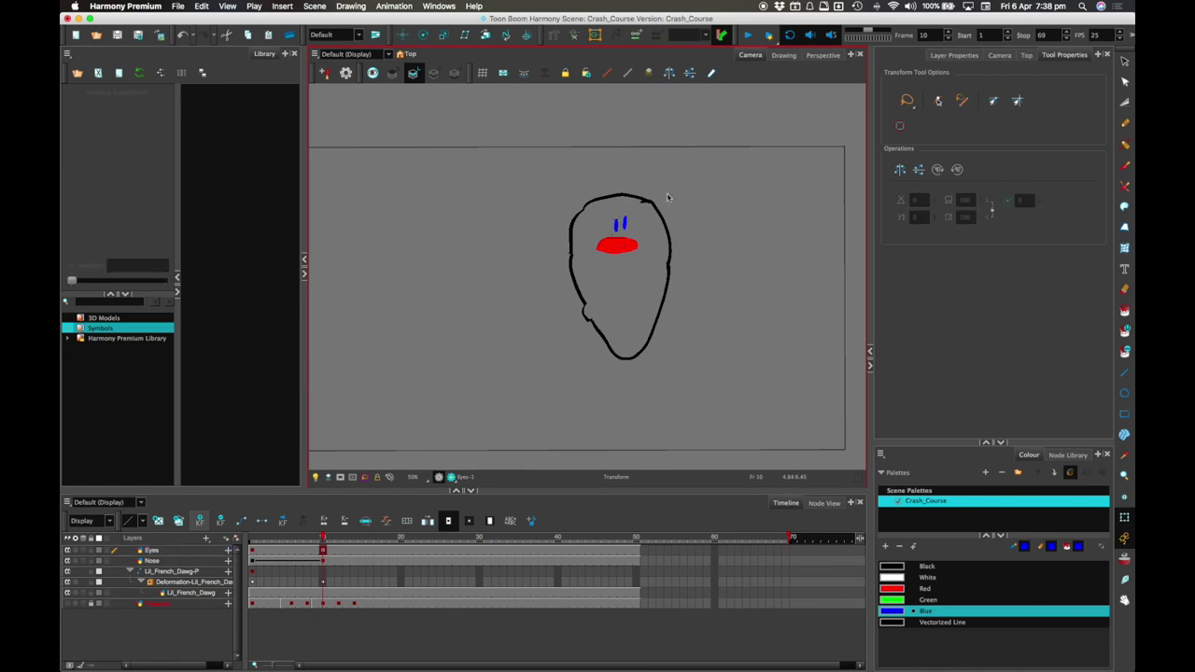
pyautogui.click(308, 550)
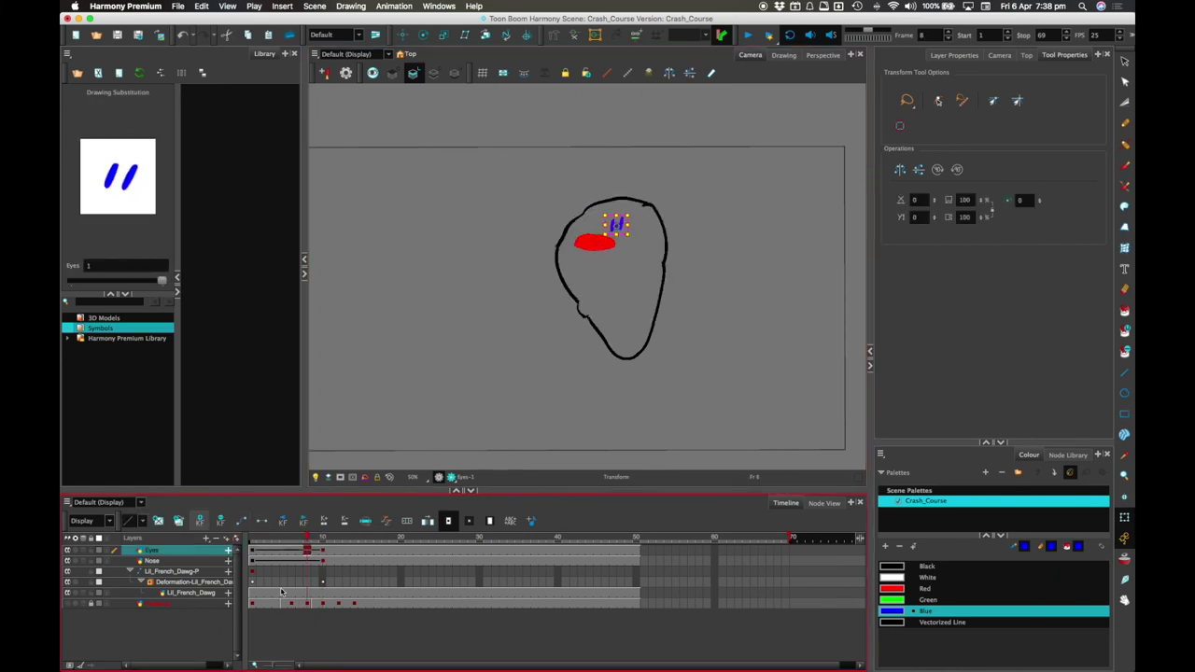
pyautogui.moveTo(307, 539)
pyautogui.mouseDown()
pyautogui.moveTo(253, 542)
pyautogui.moveTo(317, 530)
pyautogui.moveTo(262, 525)
pyautogui.moveTo(322, 524)
pyautogui.mouseUp()
pyautogui.click(365, 435)
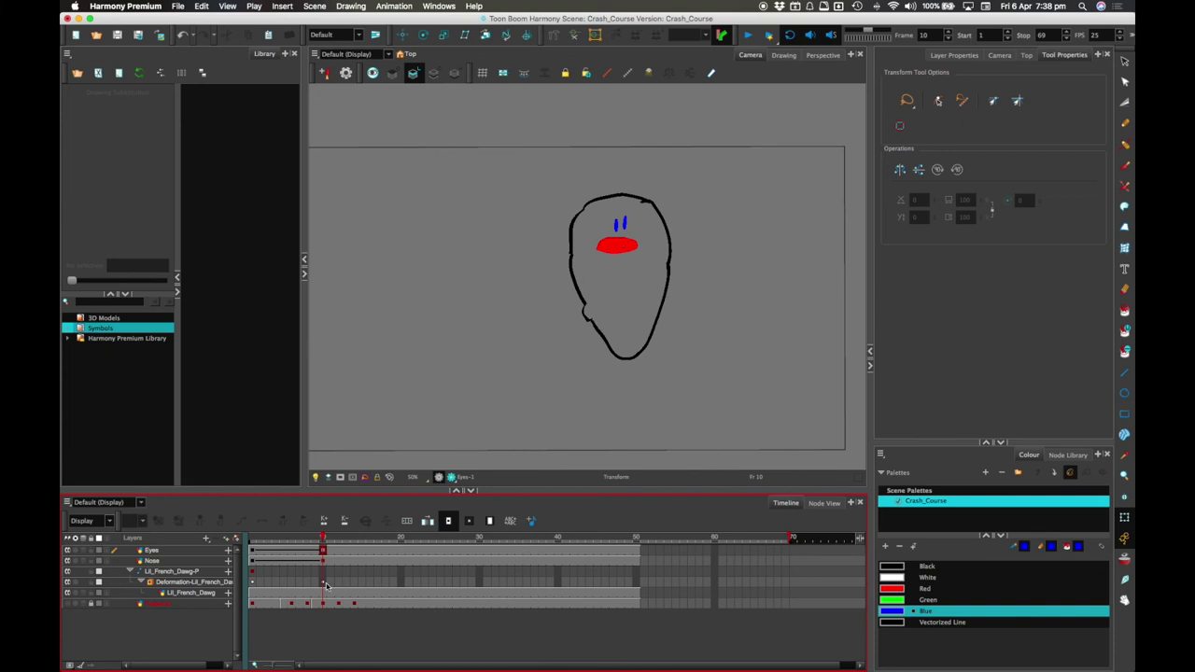
# Step: Select the dog's outline at frame 10 and show its envelope deformation controls
pyautogui.click(324, 583)
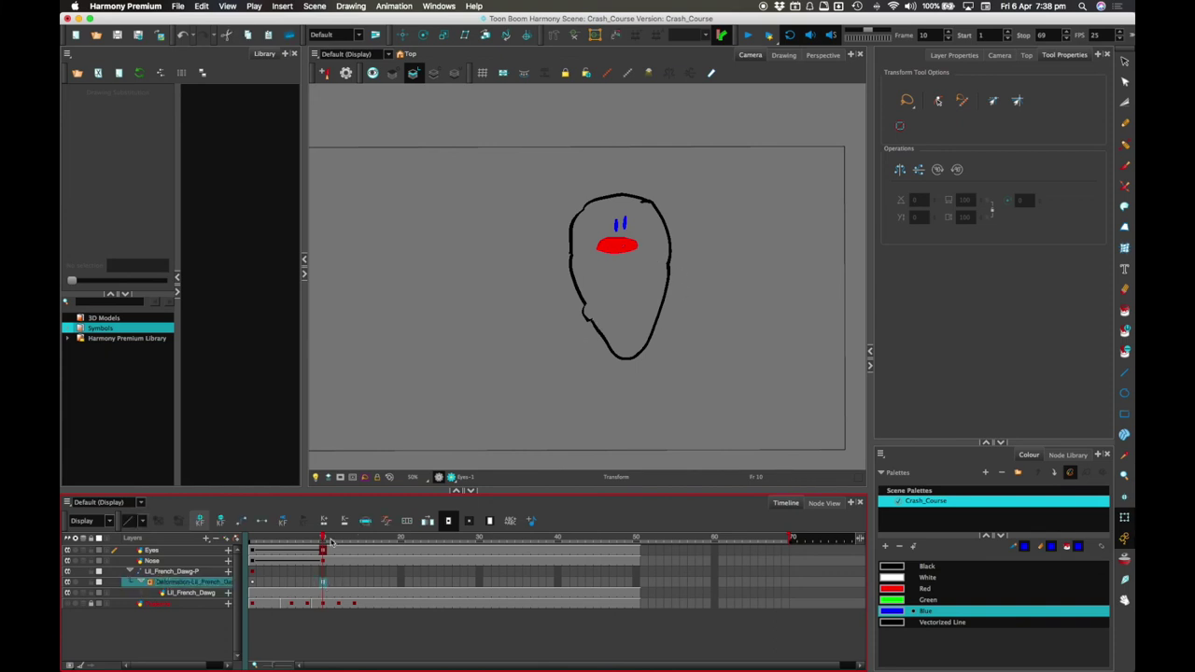
pyautogui.click(668, 293)
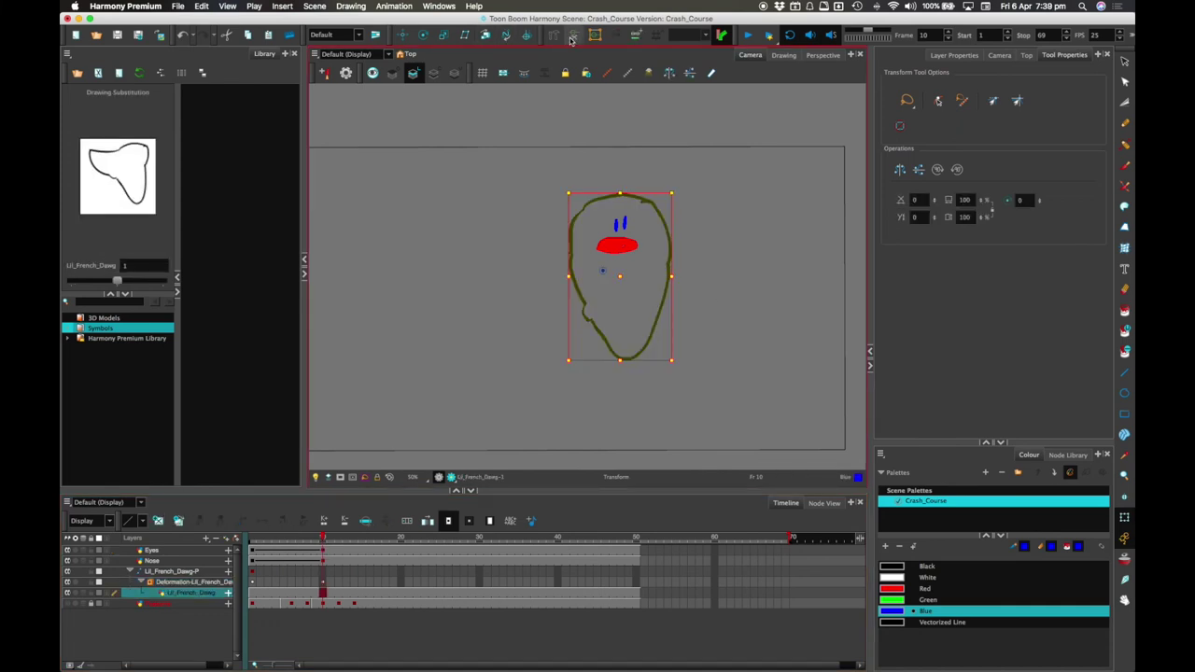
pyautogui.click(578, 35)
pyautogui.click(709, 182)
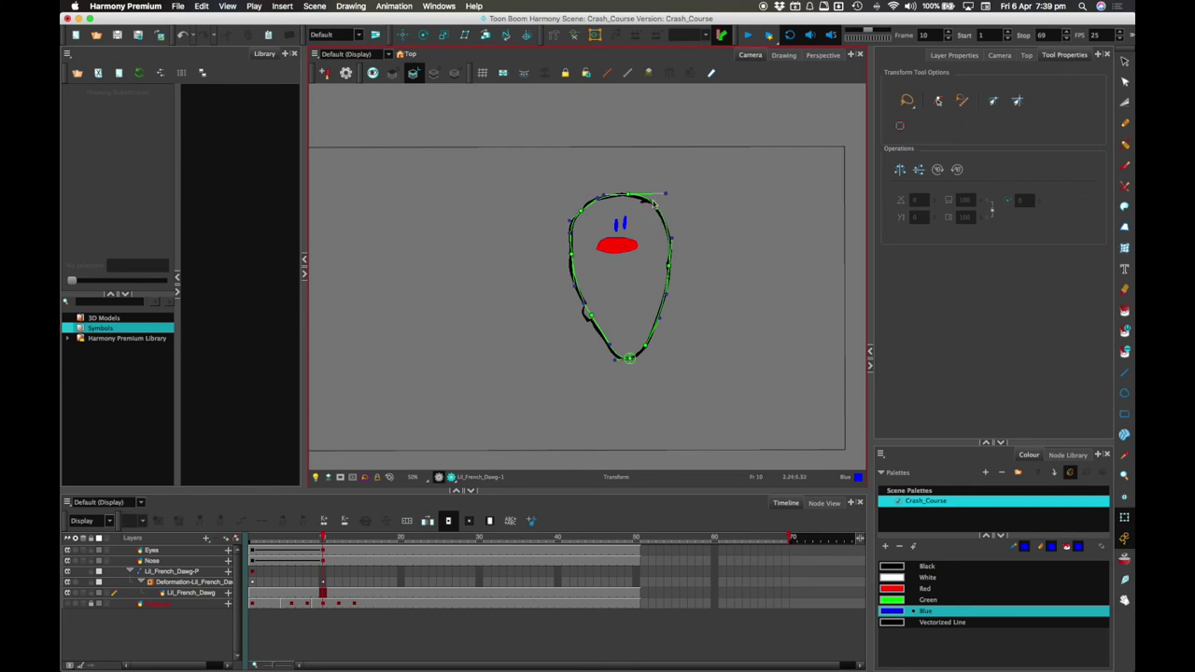
pyautogui.moveTo(319, 539)
pyautogui.mouseDown()
pyautogui.moveTo(308, 535)
pyautogui.moveTo(323, 535)
pyautogui.mouseUp()
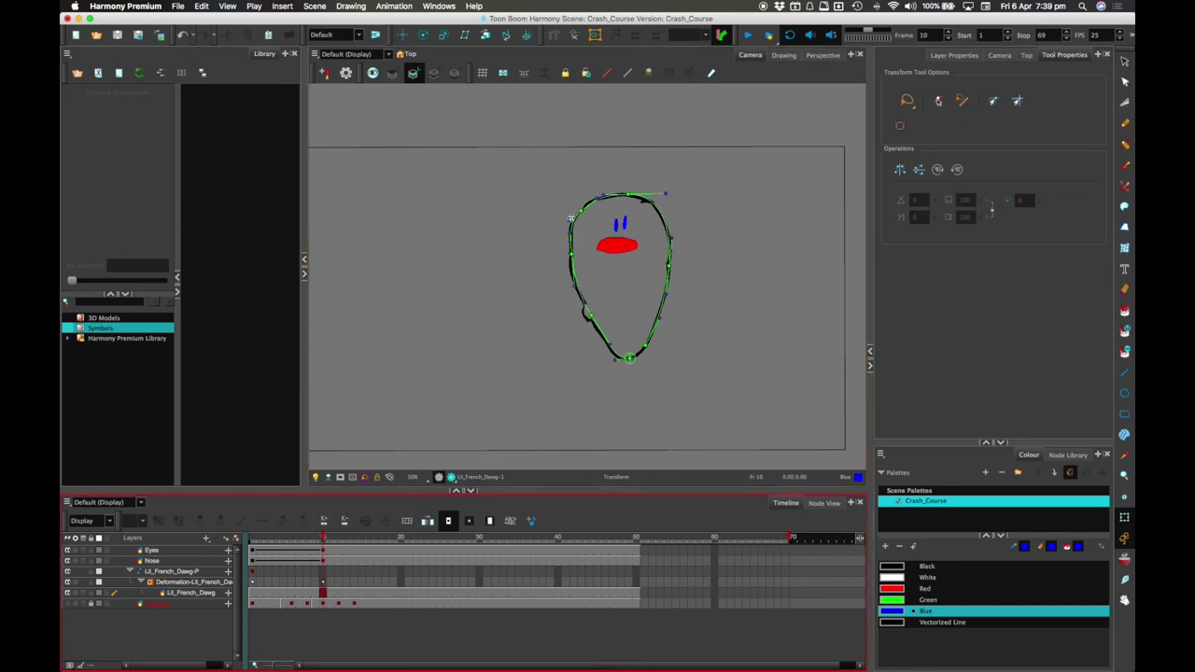
# Step: Smooth the front of the face at frame 10 by adjusting the envelope's forehead and snout points and handles
pyautogui.click(569, 222)
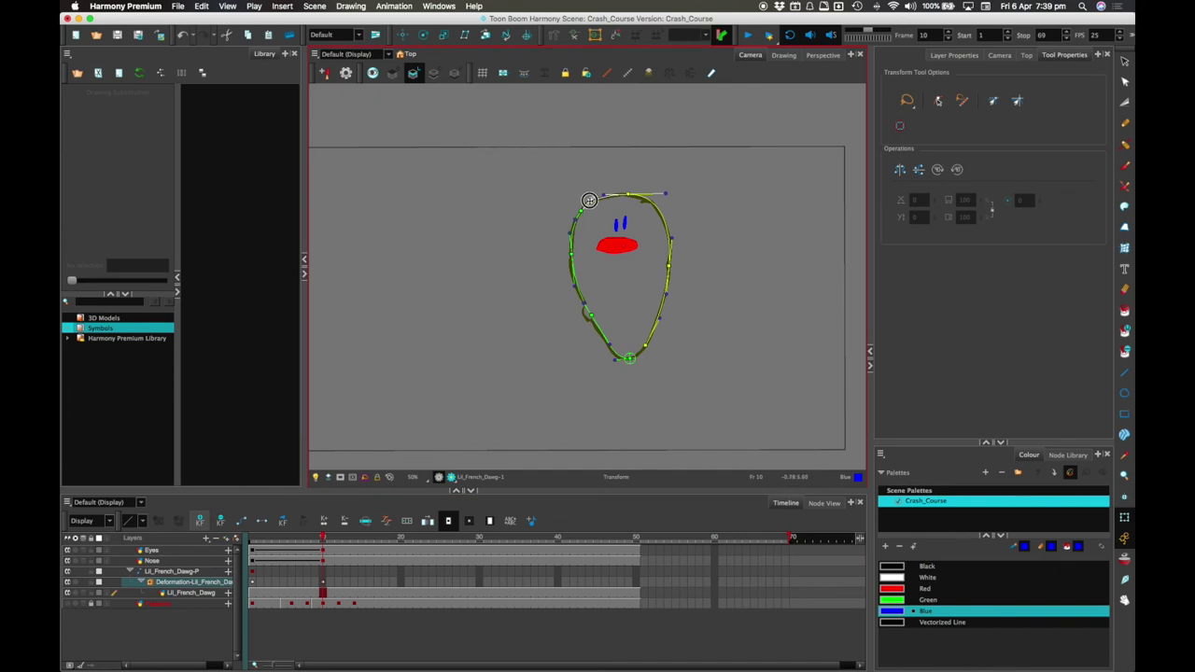
pyautogui.moveTo(320, 533)
pyautogui.mouseDown()
pyautogui.moveTo(252, 532)
pyautogui.moveTo(331, 525)
pyautogui.mouseUp()
pyautogui.moveTo(584, 212)
pyautogui.mouseDown()
pyautogui.moveTo(581, 242)
pyautogui.moveTo(586, 202)
pyautogui.mouseUp()
pyautogui.moveTo(572, 257); pyautogui.dragTo(583, 301)
# Step: Compare frames 1 and 10, then round the back of the head with its envelope handle and adjust the shape at frame 14
pyautogui.moveTo(321, 537); pyautogui.dragTo(251, 538)
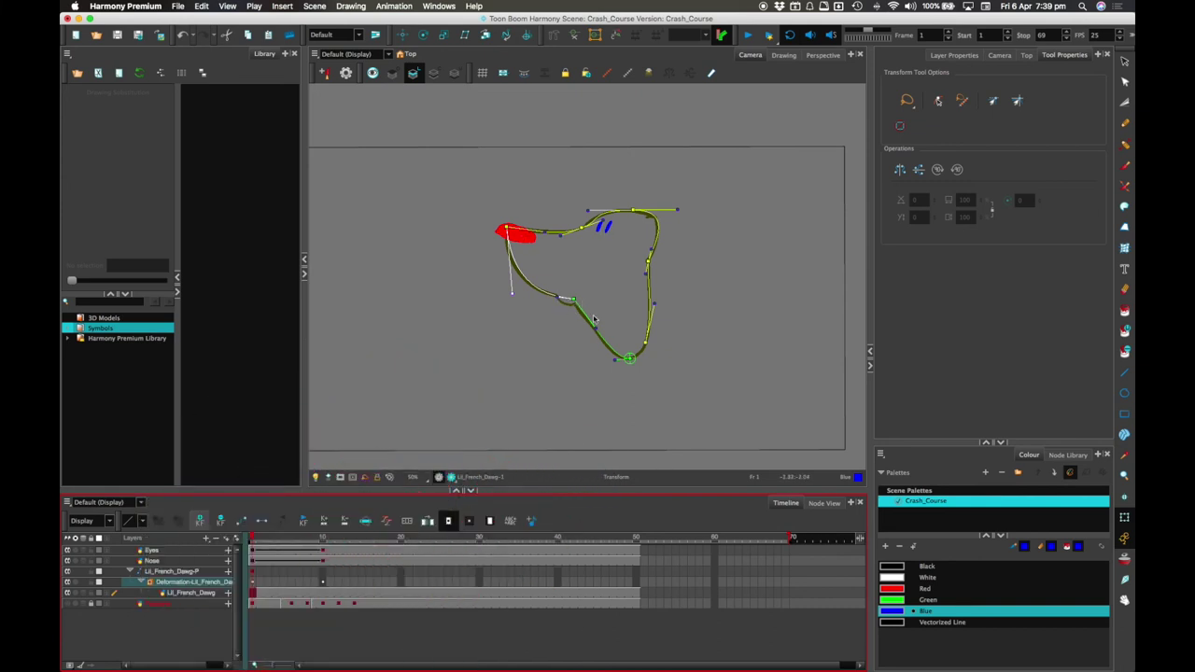
pyautogui.moveTo(307, 537); pyautogui.dragTo(323, 536)
pyautogui.moveTo(668, 239)
pyautogui.mouseDown()
pyautogui.moveTo(674, 259)
pyautogui.moveTo(676, 227)
pyautogui.mouseUp()
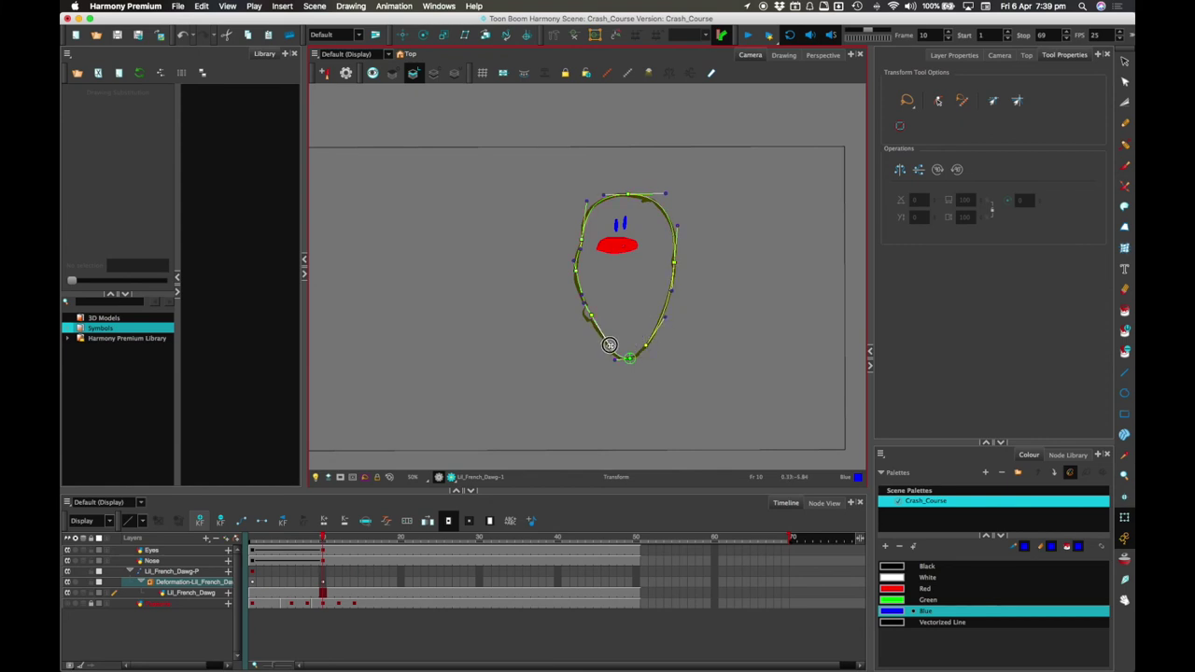
pyautogui.moveTo(305, 545)
pyautogui.mouseDown()
pyautogui.moveTo(269, 543)
pyautogui.moveTo(355, 507)
pyautogui.mouseUp()
pyautogui.click(581, 240)
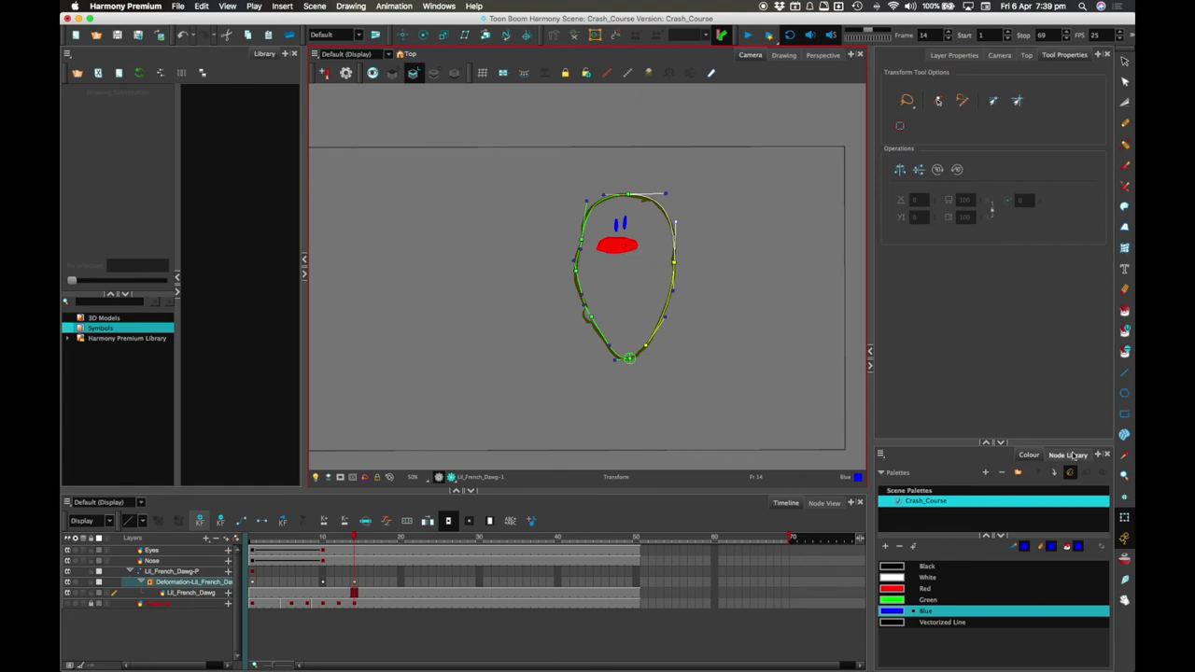
# Step: Check the envelope's rest shape with the Rigging tool, then hide the deformation controls and scrub back to frame 1
pyautogui.click(553, 35)
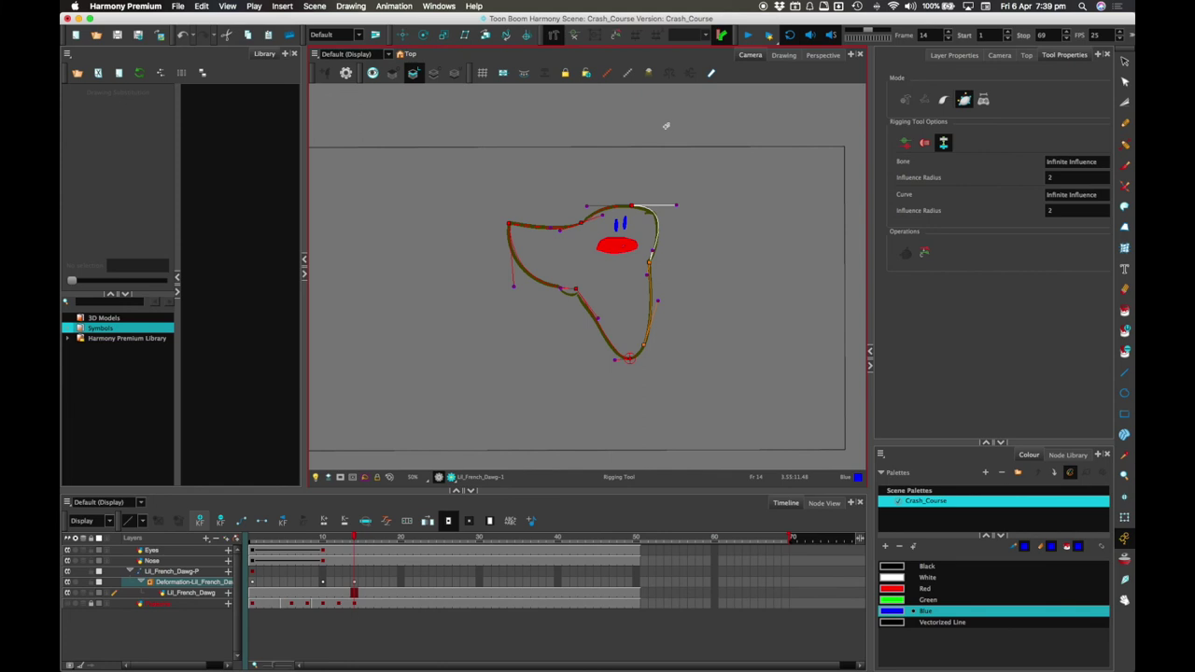
pyautogui.click(1123, 517)
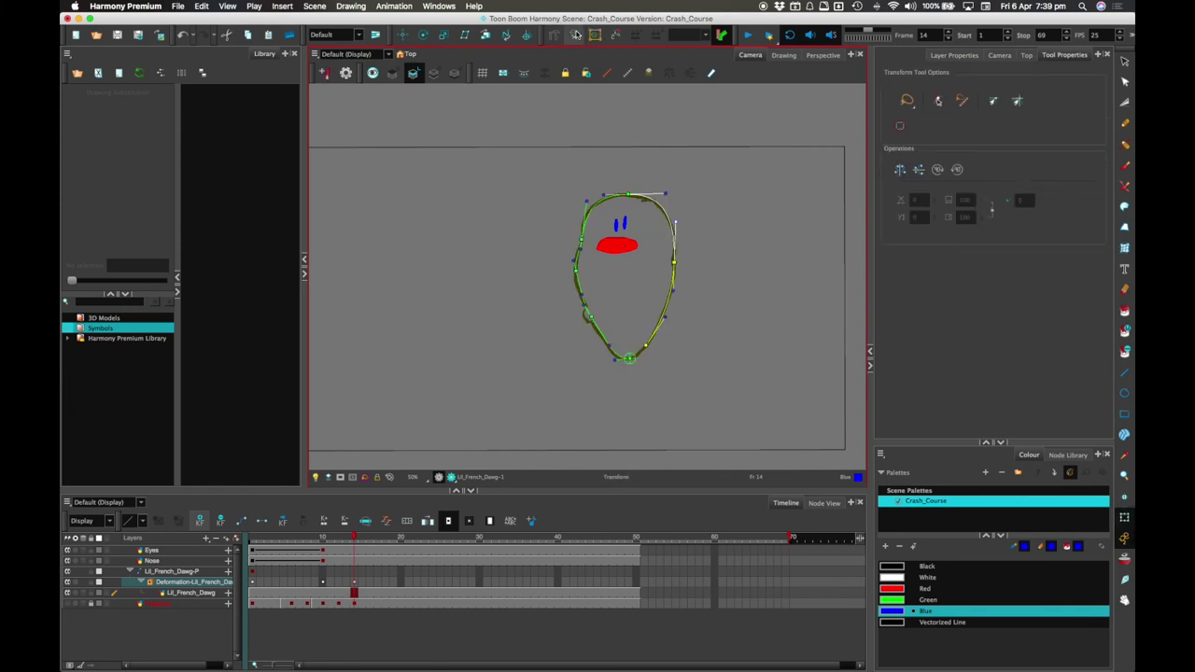
pyautogui.click(575, 35)
pyautogui.moveTo(316, 542); pyautogui.dragTo(247, 528)
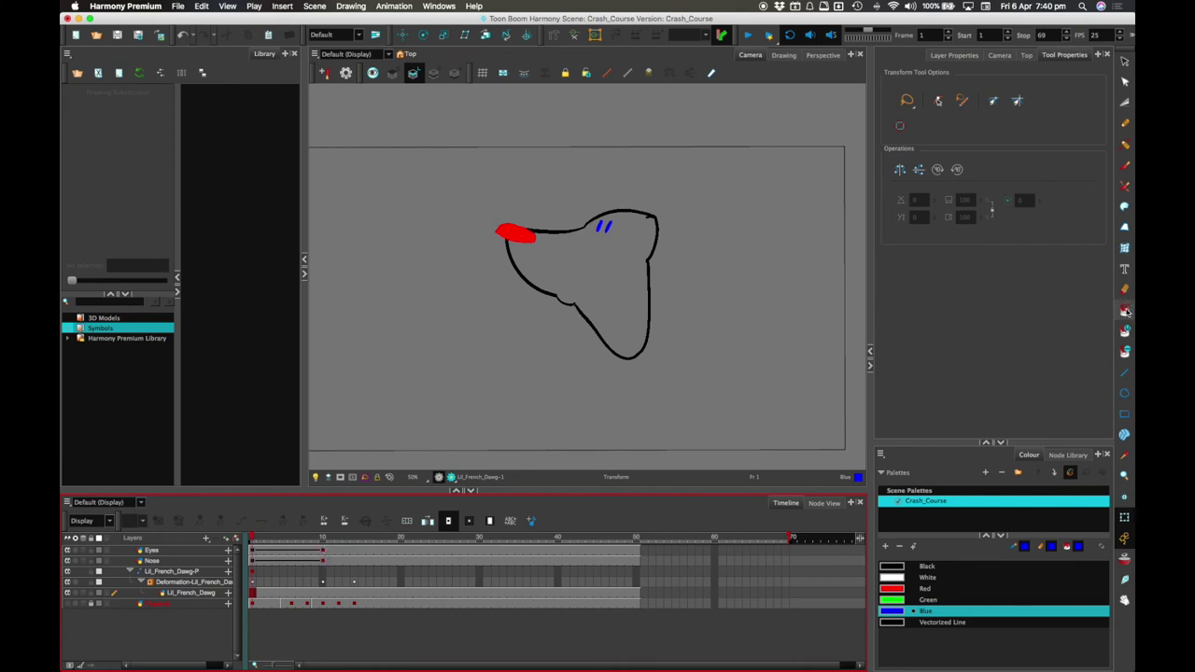
# Step: Fill the dog's head with green using the Paint tool and scrub the first frames to check the fill
pyautogui.click(1124, 310)
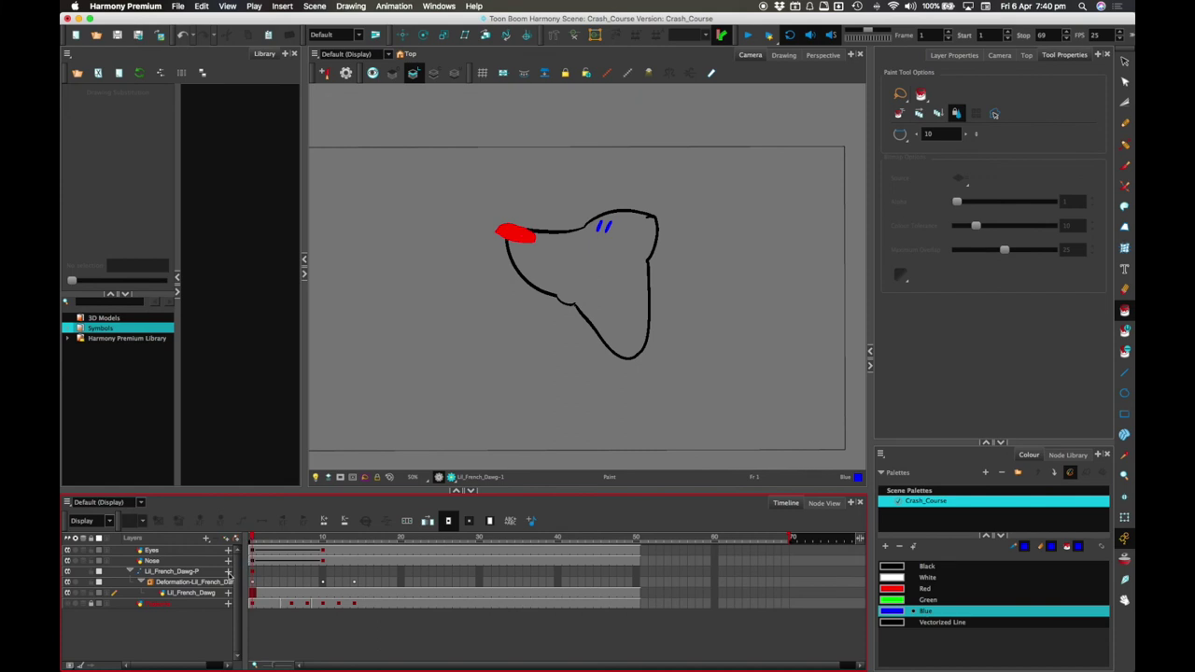
pyautogui.click(927, 599)
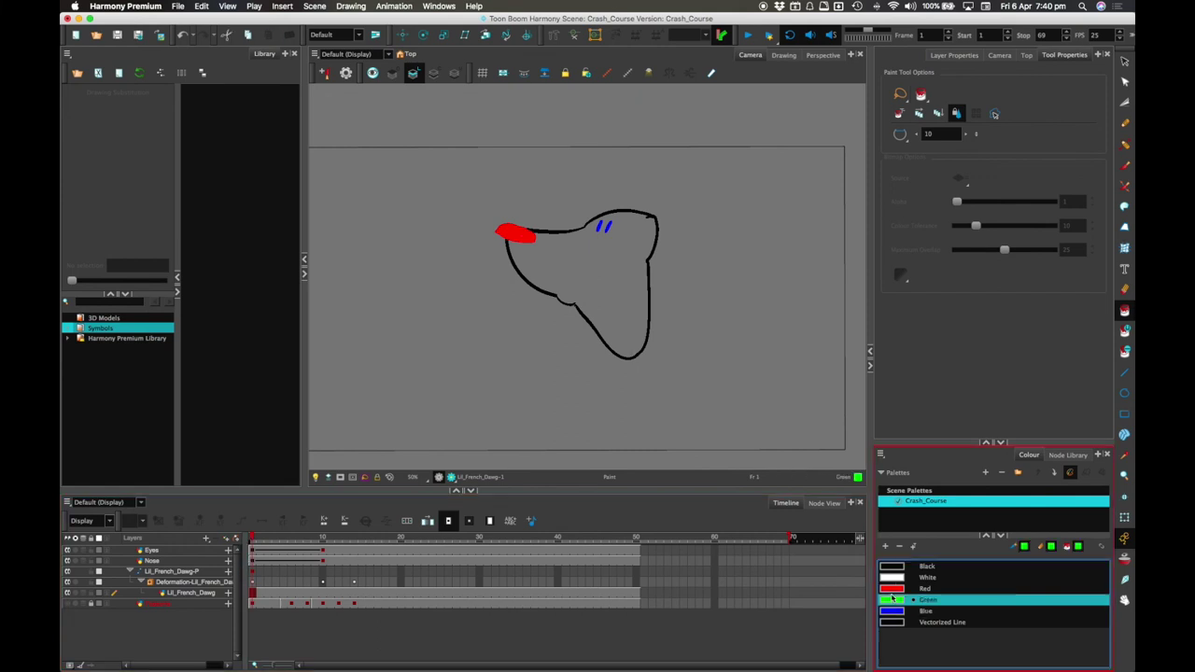
pyautogui.click(630, 321)
pyautogui.moveTo(262, 534)
pyautogui.mouseDown()
pyautogui.moveTo(322, 535)
pyautogui.moveTo(248, 533)
pyautogui.mouseUp()
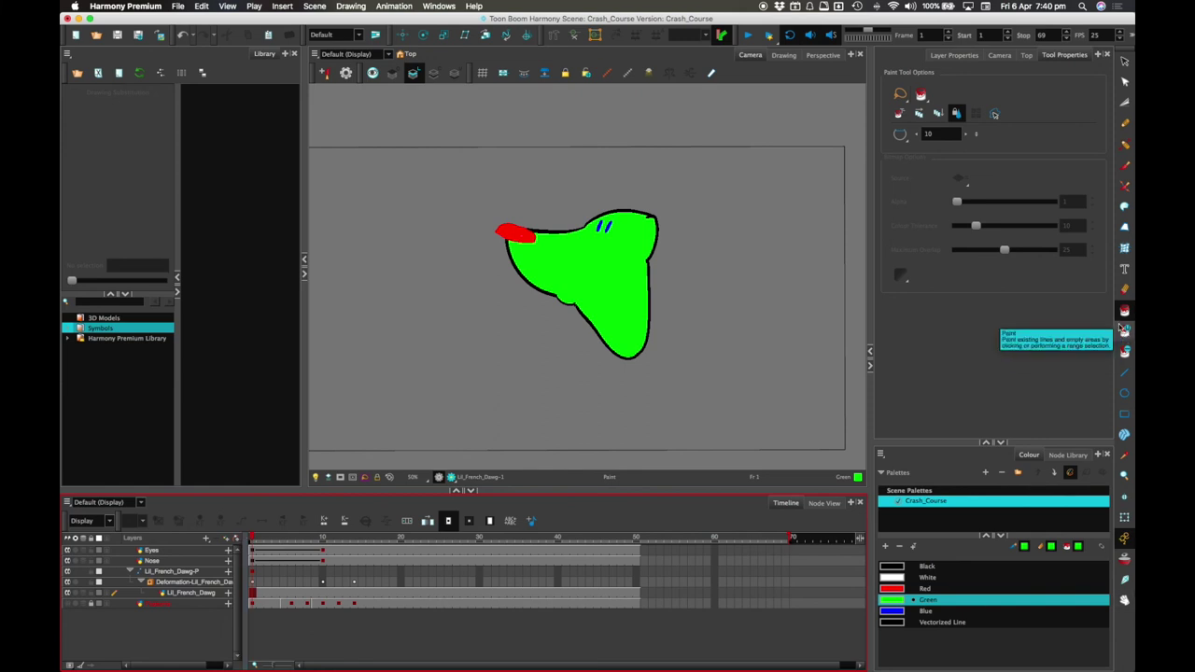
# Step: Try to paint over the green head fill with green and red using the Paint Unpainted tool
pyautogui.click(1123, 331)
pyautogui.click(640, 332)
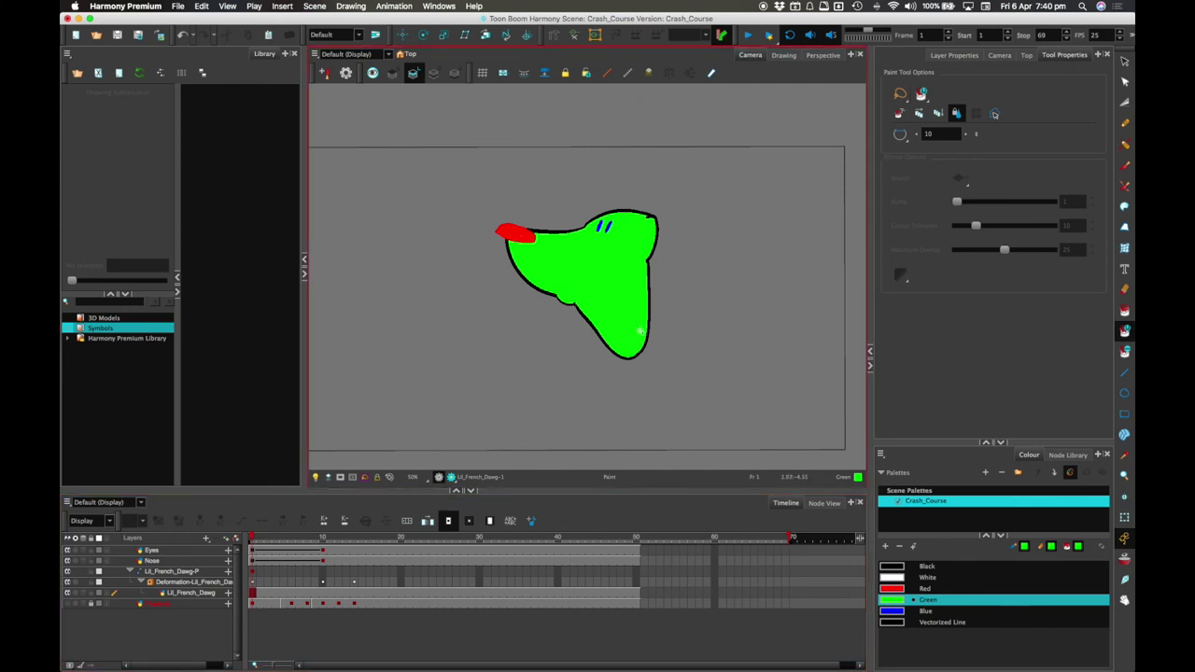
pyautogui.click(898, 588)
pyautogui.click(628, 328)
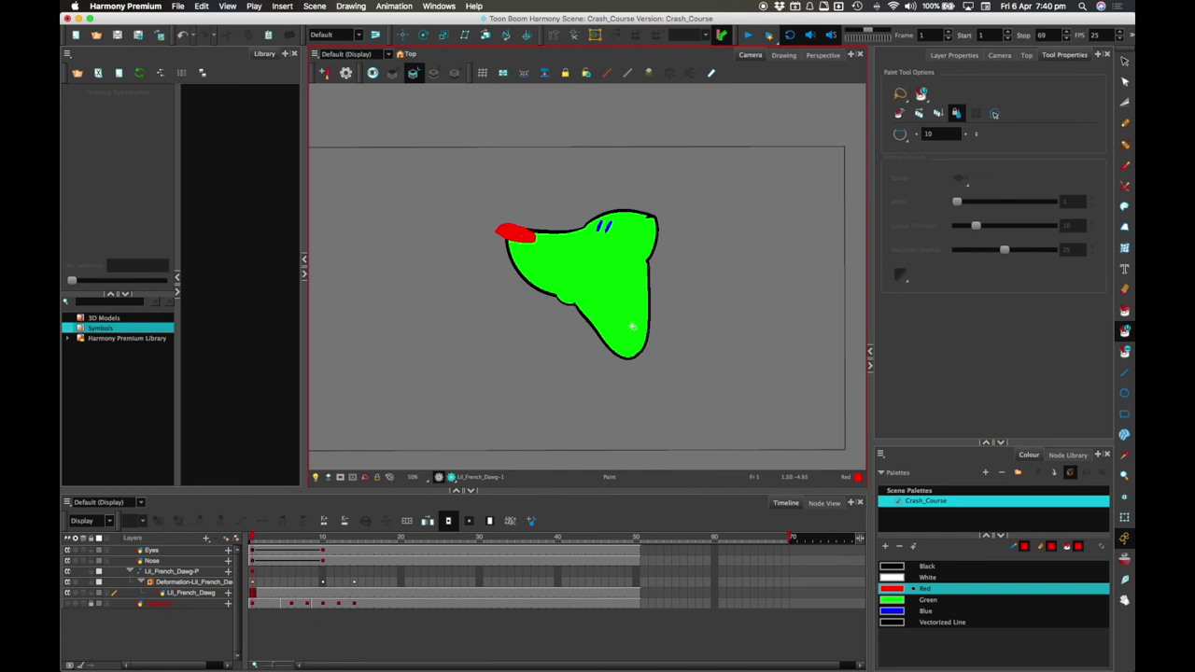
# Step: Remove the green fill from the dog's head with the Unpaint tool
pyautogui.click(1124, 353)
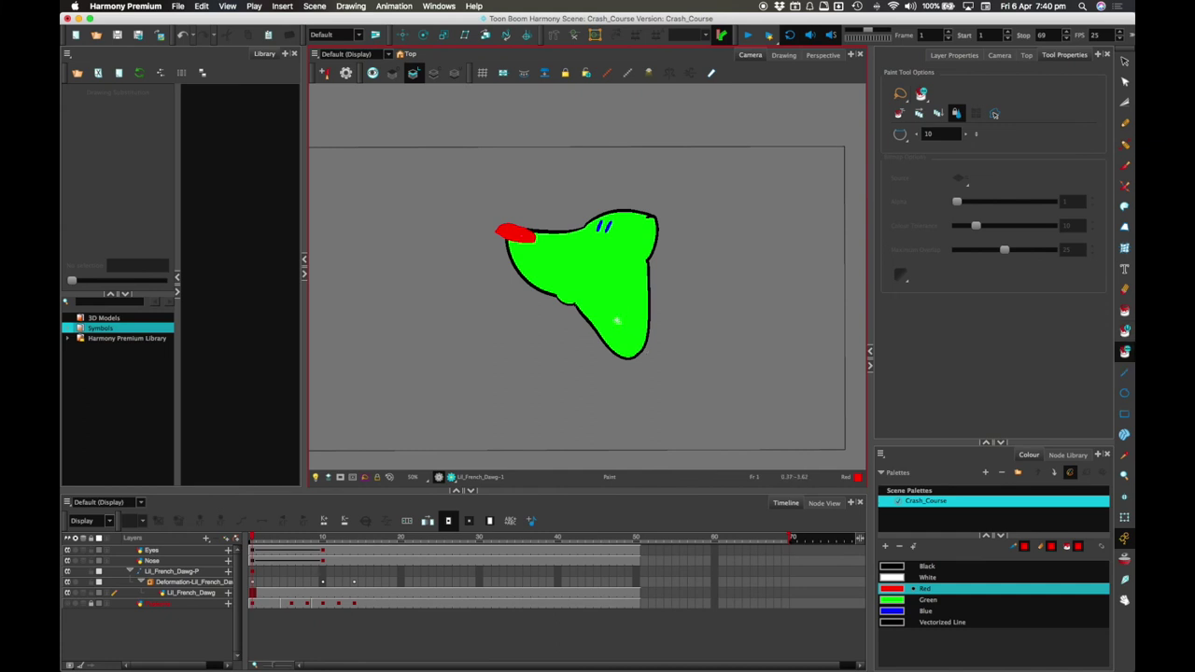
pyautogui.click(618, 321)
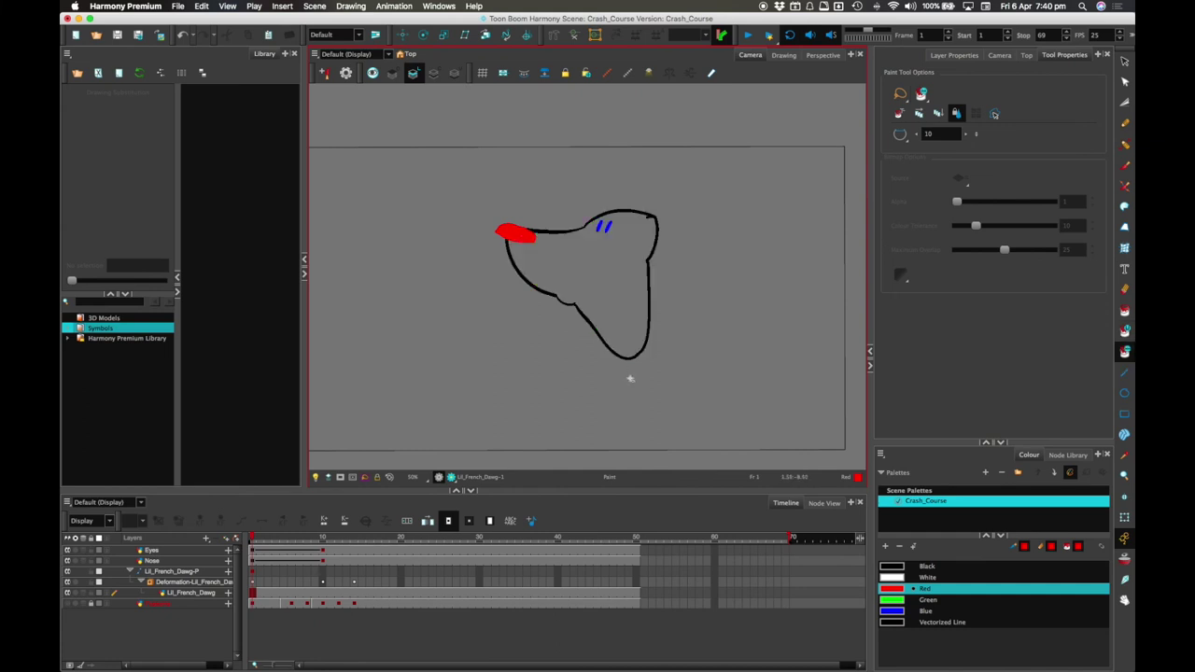
pyautogui.click(1124, 351)
pyautogui.click(596, 283)
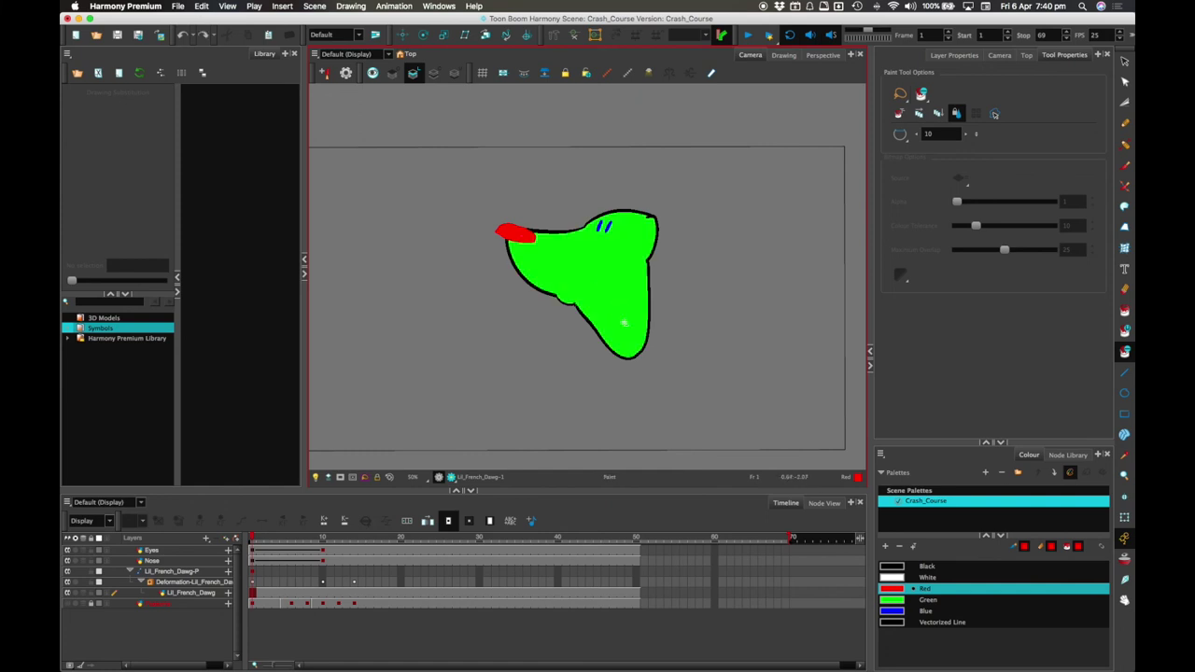
pyautogui.press('super+z')
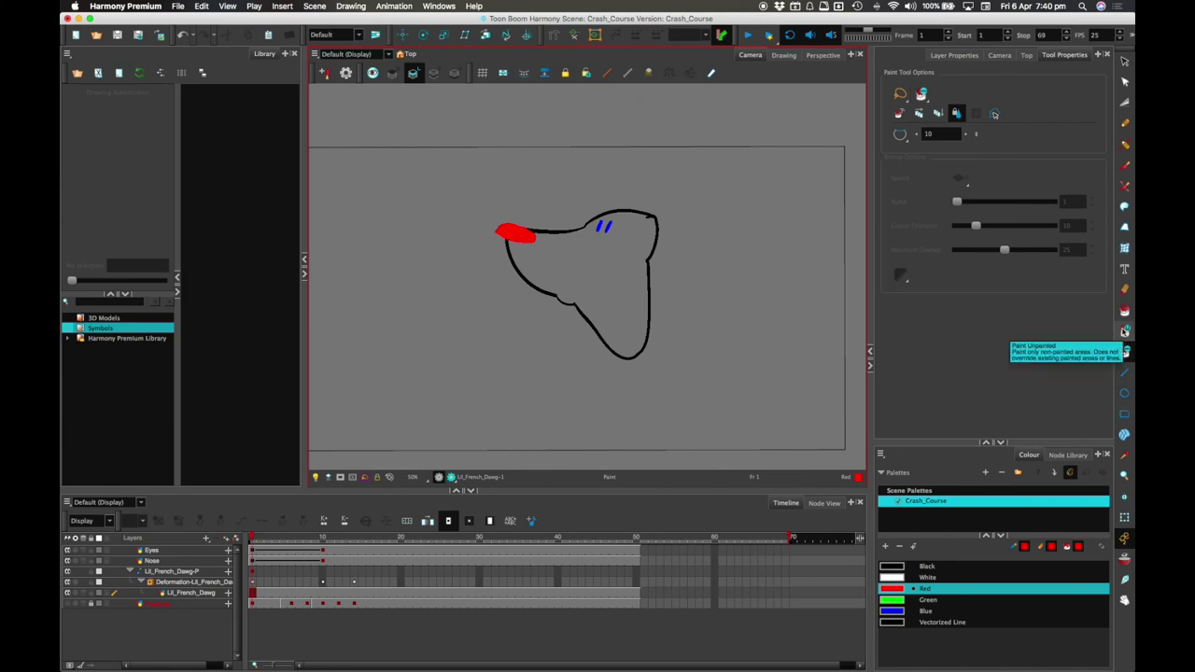
# Step: Fill the empty dog's head with green using the Paint Unpainted tool, then make Blue the current colour
pyautogui.click(1125, 332)
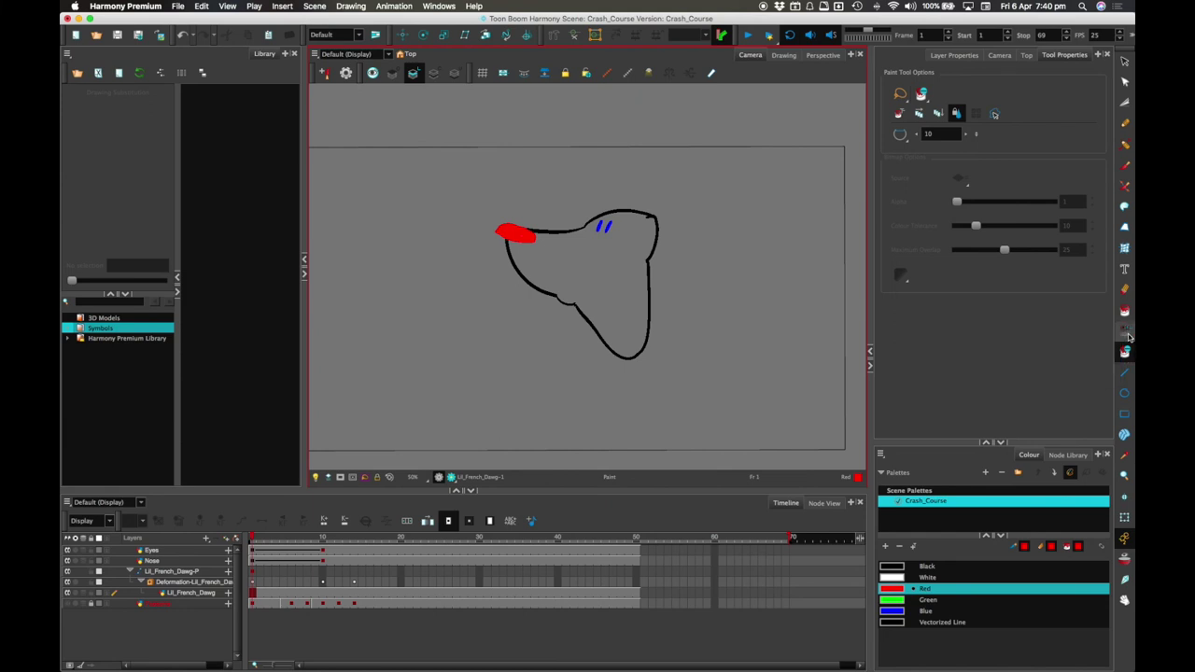
pyautogui.click(898, 600)
pyautogui.click(623, 332)
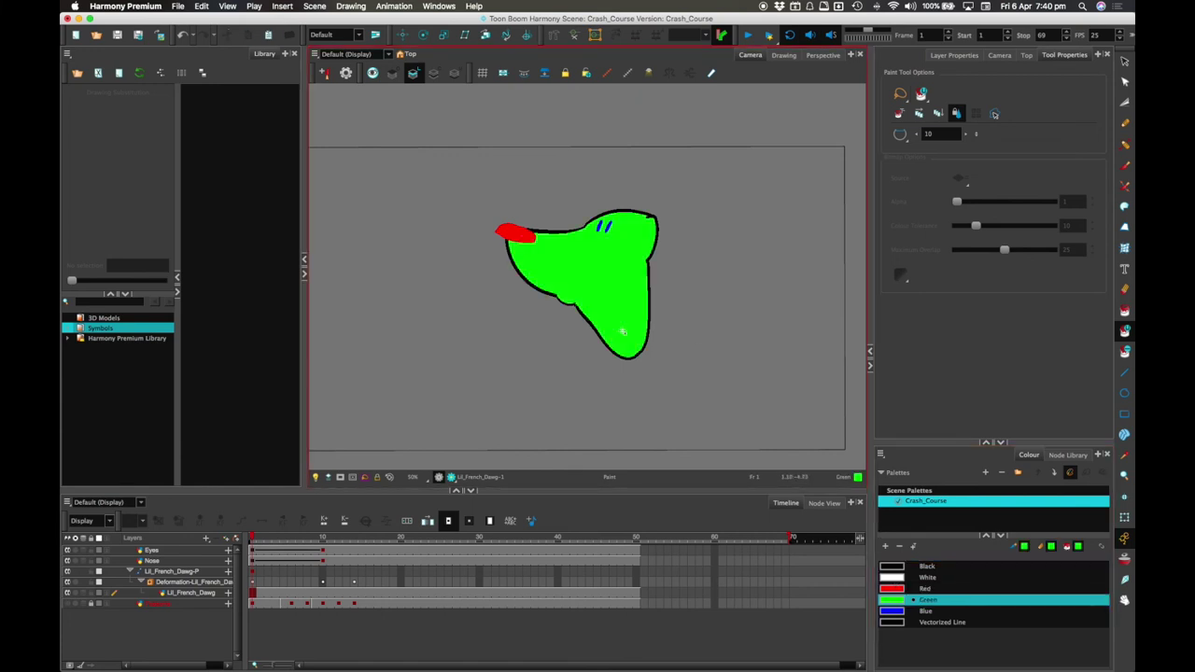
pyautogui.click(893, 611)
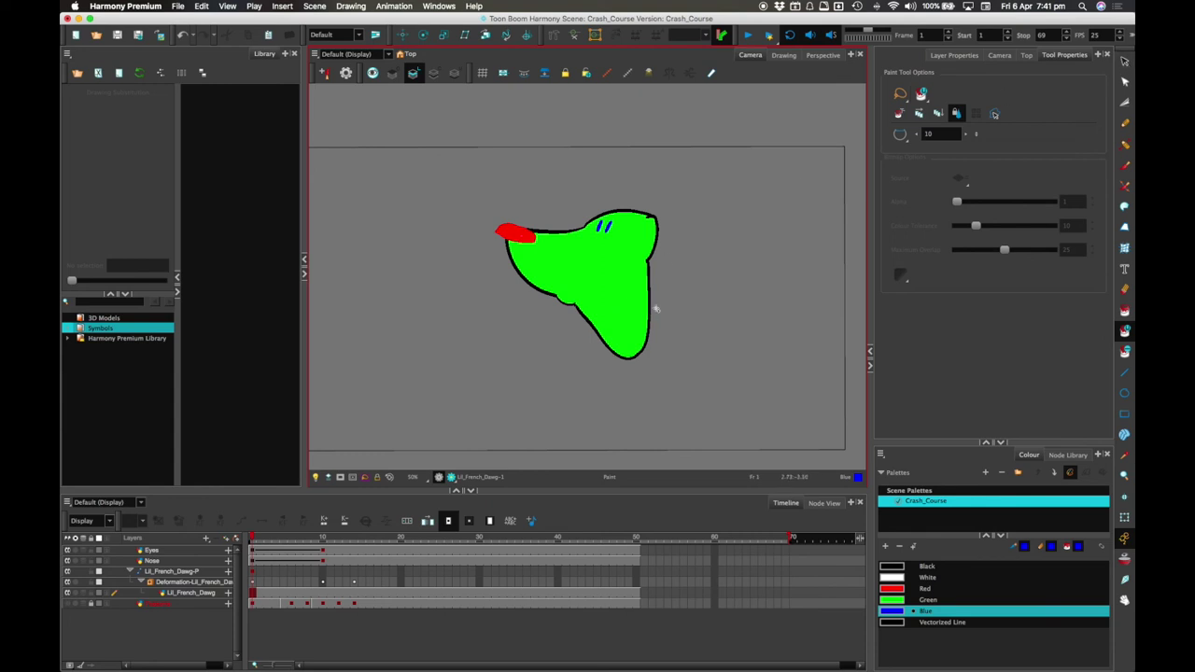
# Step: Try moving the green head fill away from its outline in the Camera view, undoing each move
pyautogui.click(1125, 61)
pyautogui.click(633, 292)
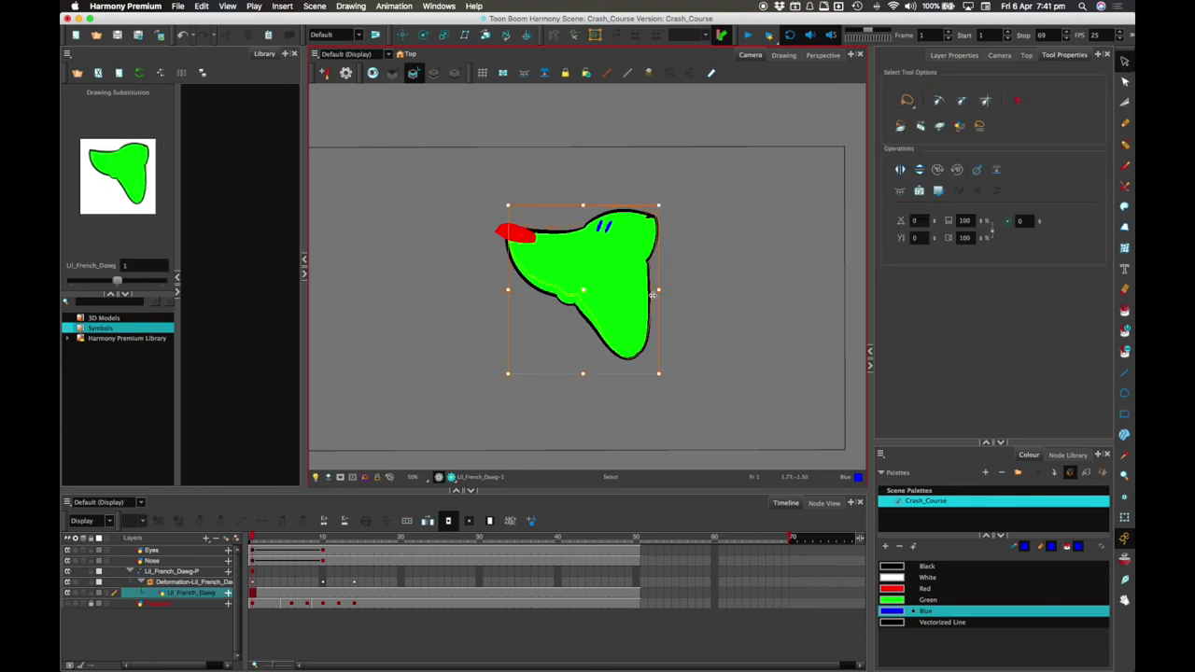
pyautogui.moveTo(634, 292); pyautogui.dragTo(707, 307)
pyautogui.press('super+z')
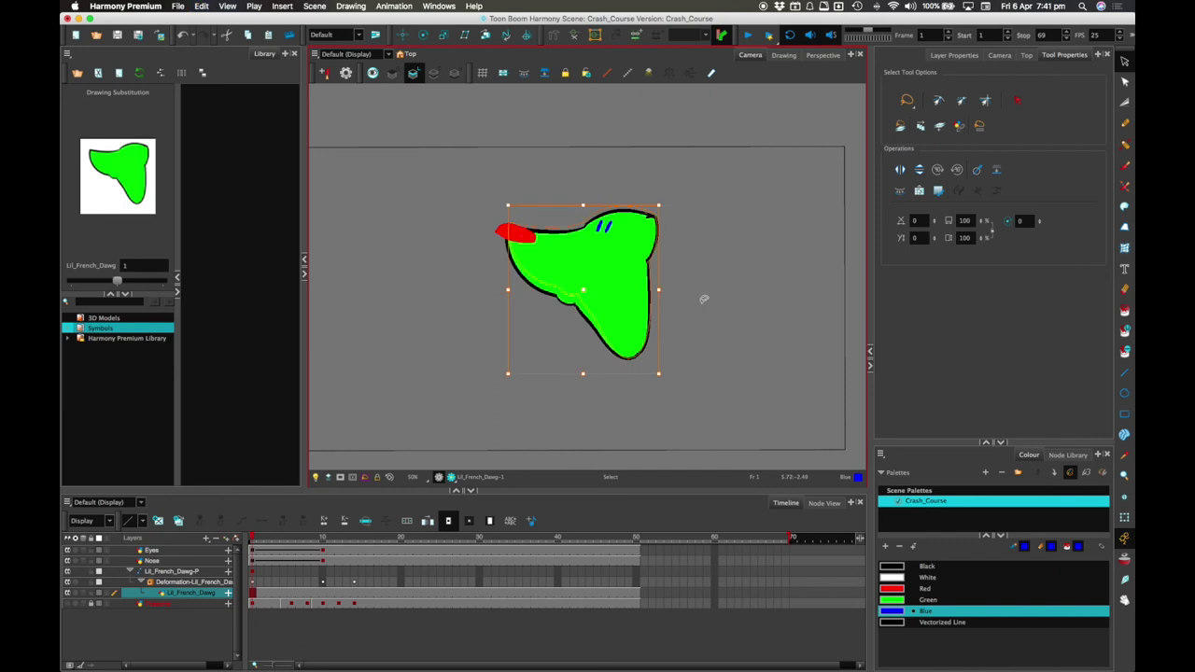
pyautogui.click(733, 301)
pyautogui.click(623, 313)
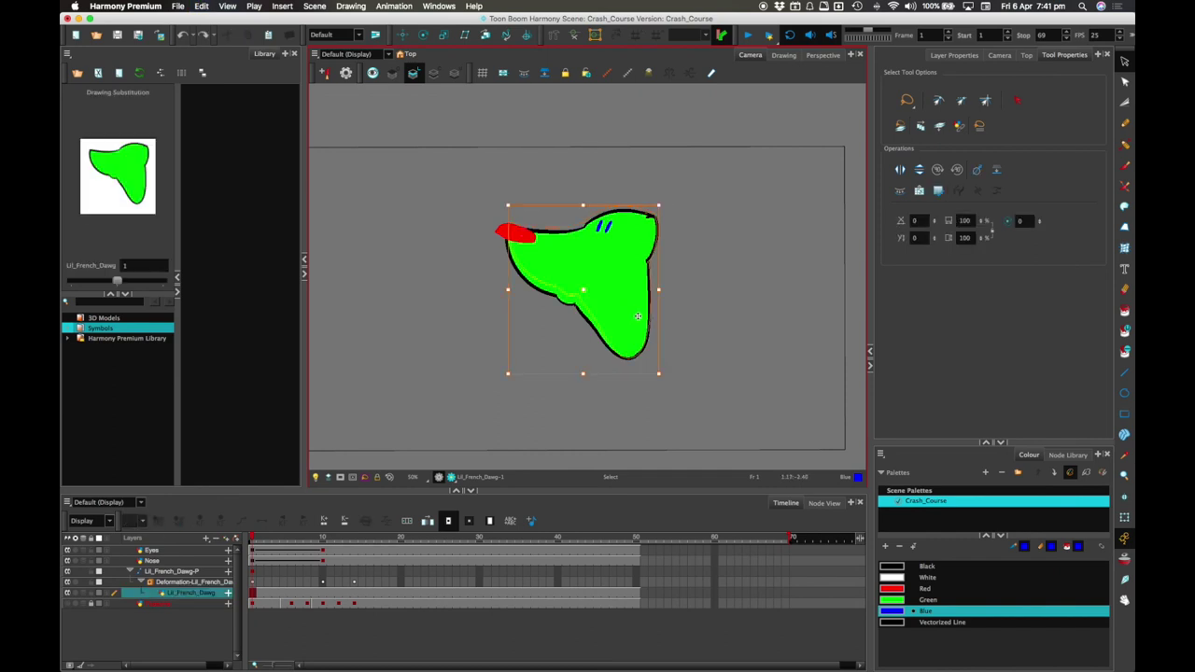
pyautogui.moveTo(622, 315); pyautogui.dragTo(656, 305)
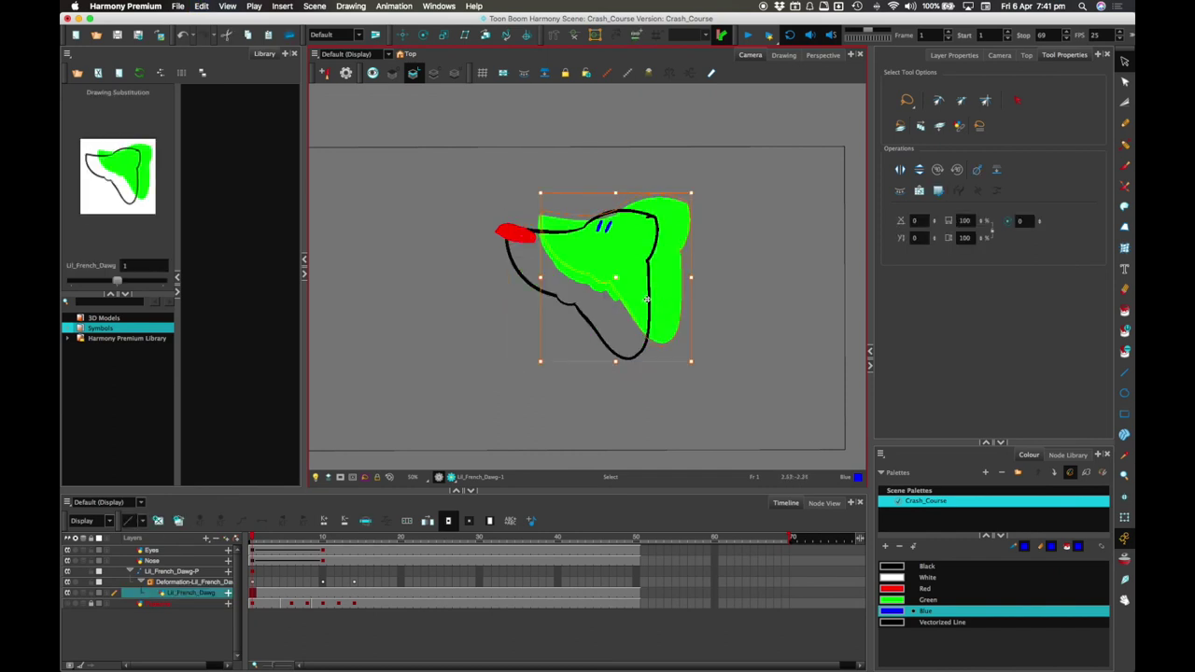
pyautogui.press('super+z')
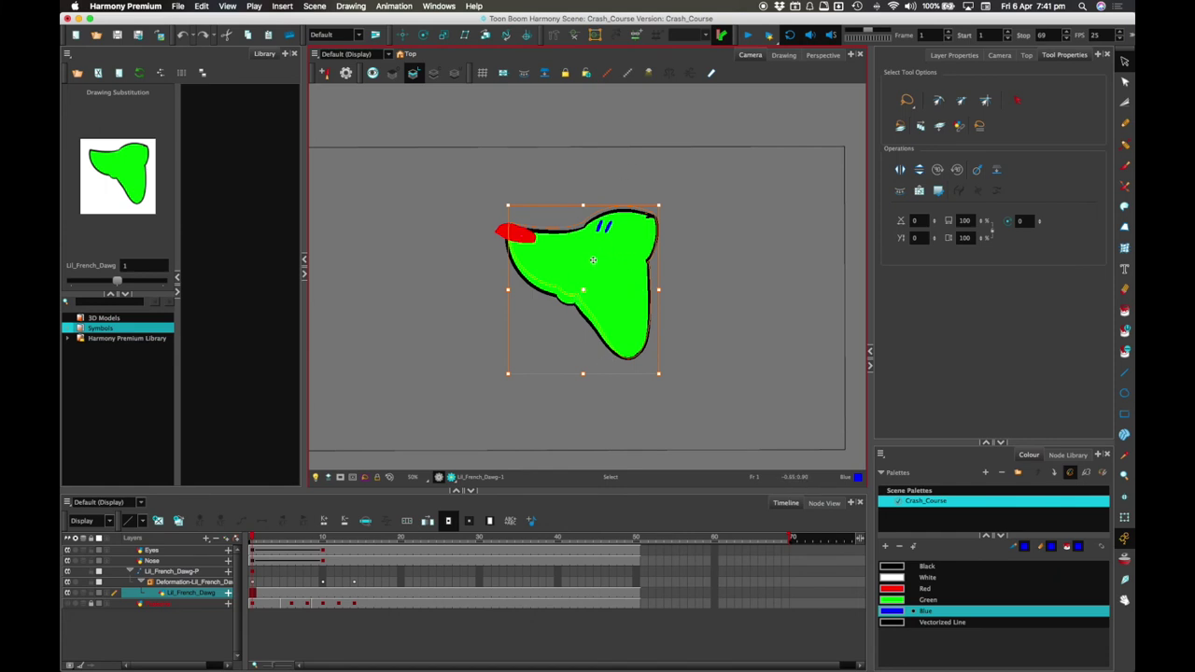
# Step: Try moving the green fill in the Drawing view, undo the move, and return to the Camera view
pyautogui.click(784, 54)
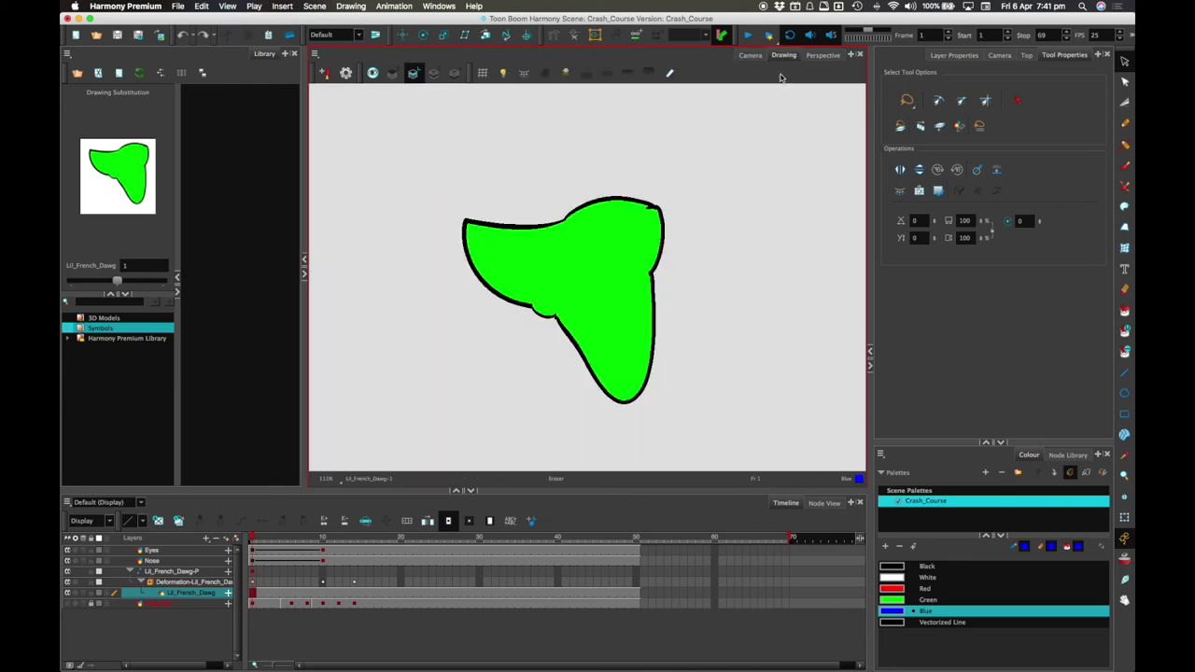
pyautogui.click(645, 254)
pyautogui.moveTo(623, 256); pyautogui.dragTo(659, 245)
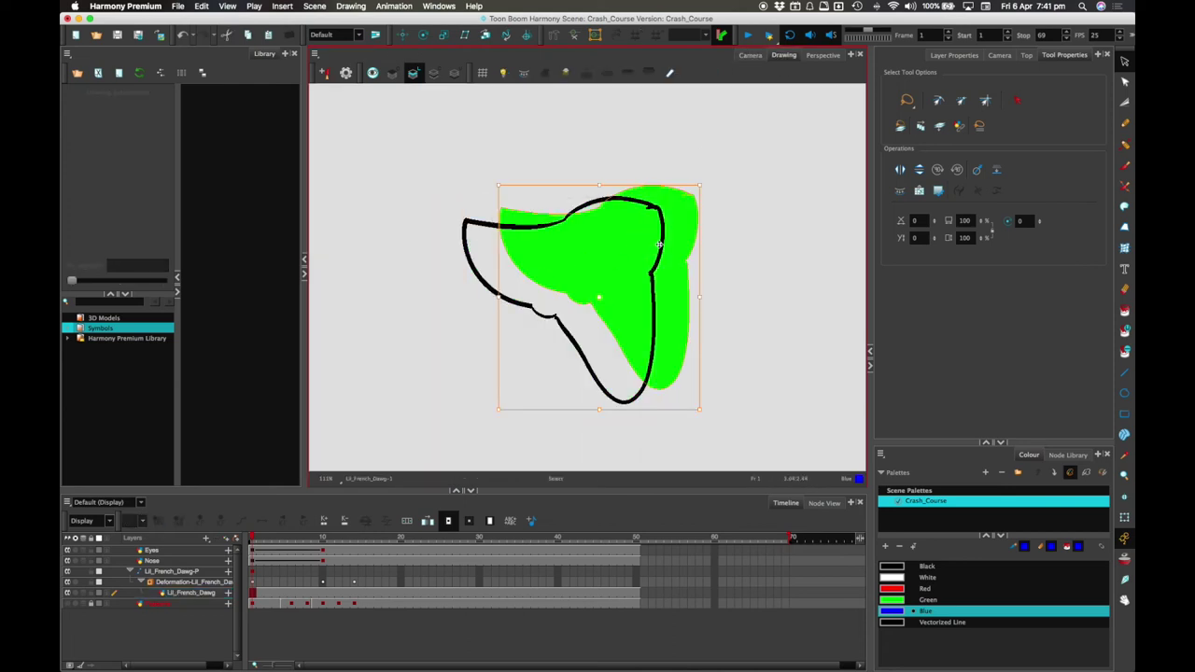
pyautogui.press('super+z')
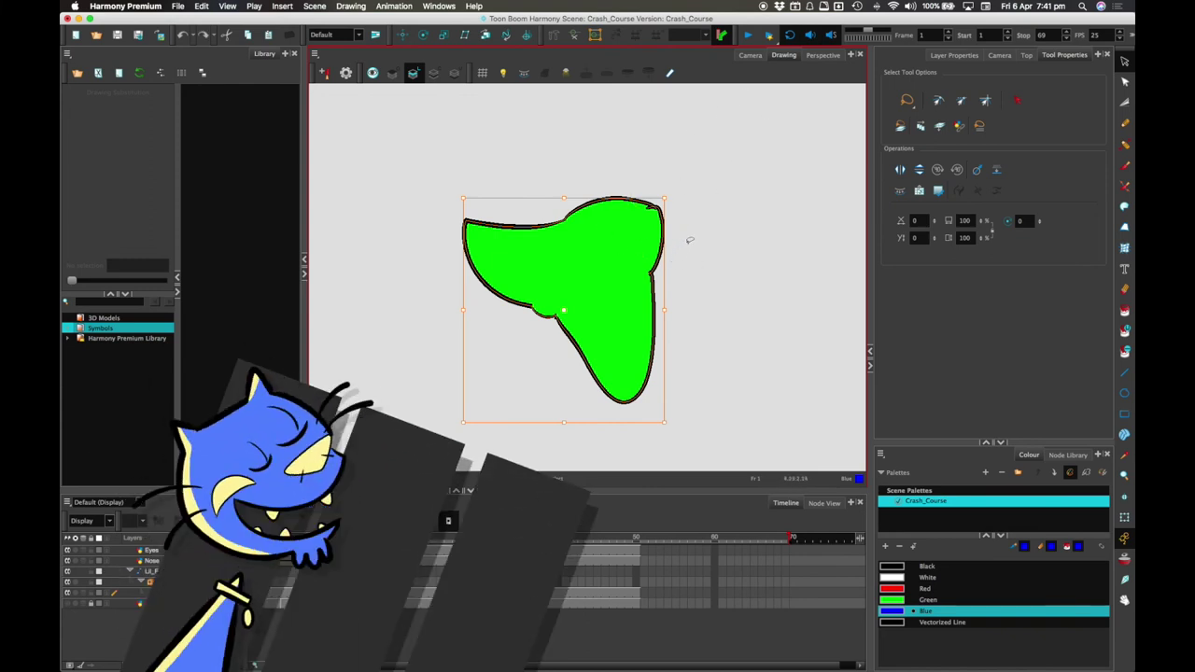
pyautogui.click(749, 54)
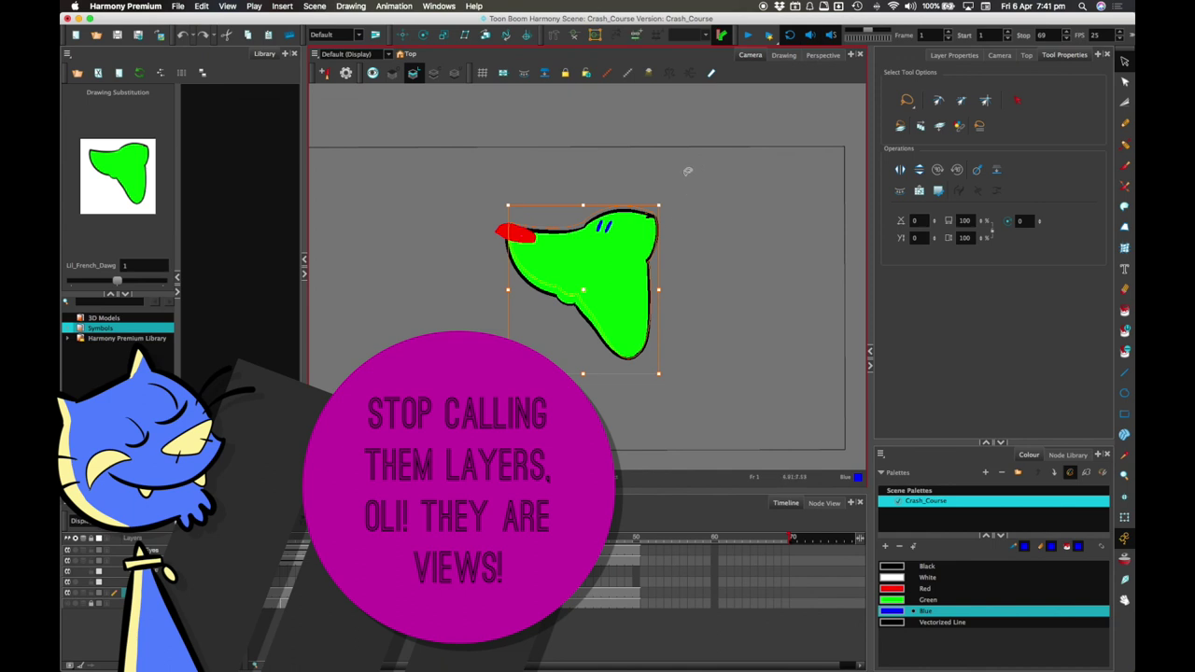
# Step: Disable the dog's deformation, try moving the green fill, then undo the changes and deselect the fill
pyautogui.click(68, 581)
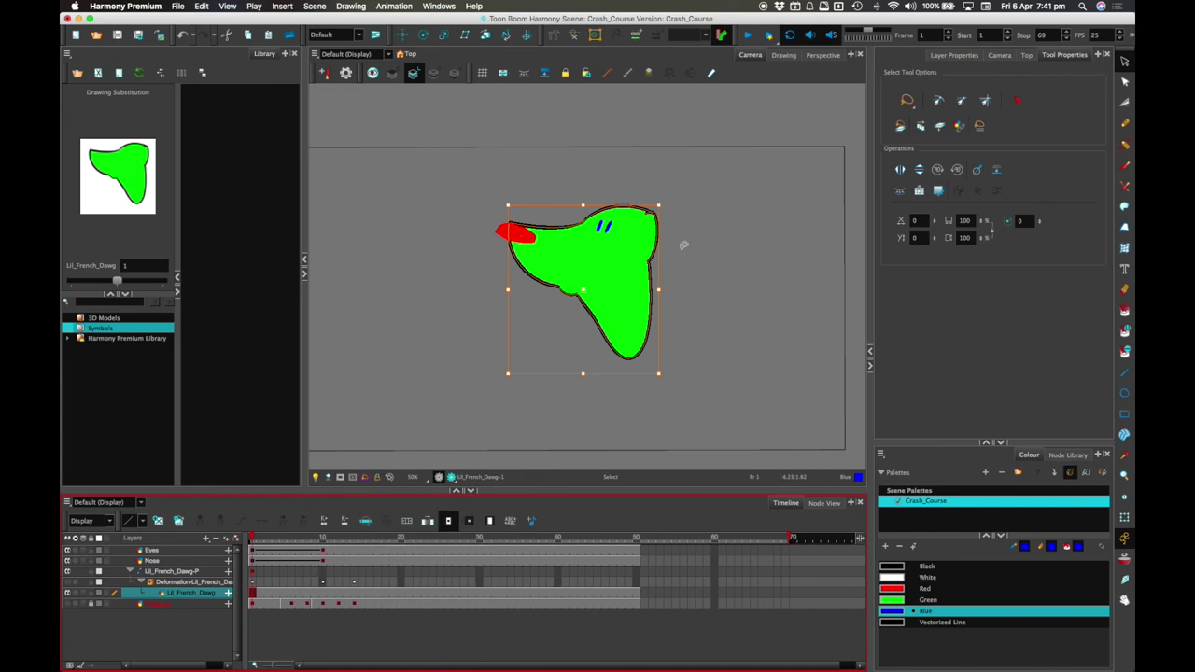
pyautogui.moveTo(635, 272); pyautogui.dragTo(676, 262)
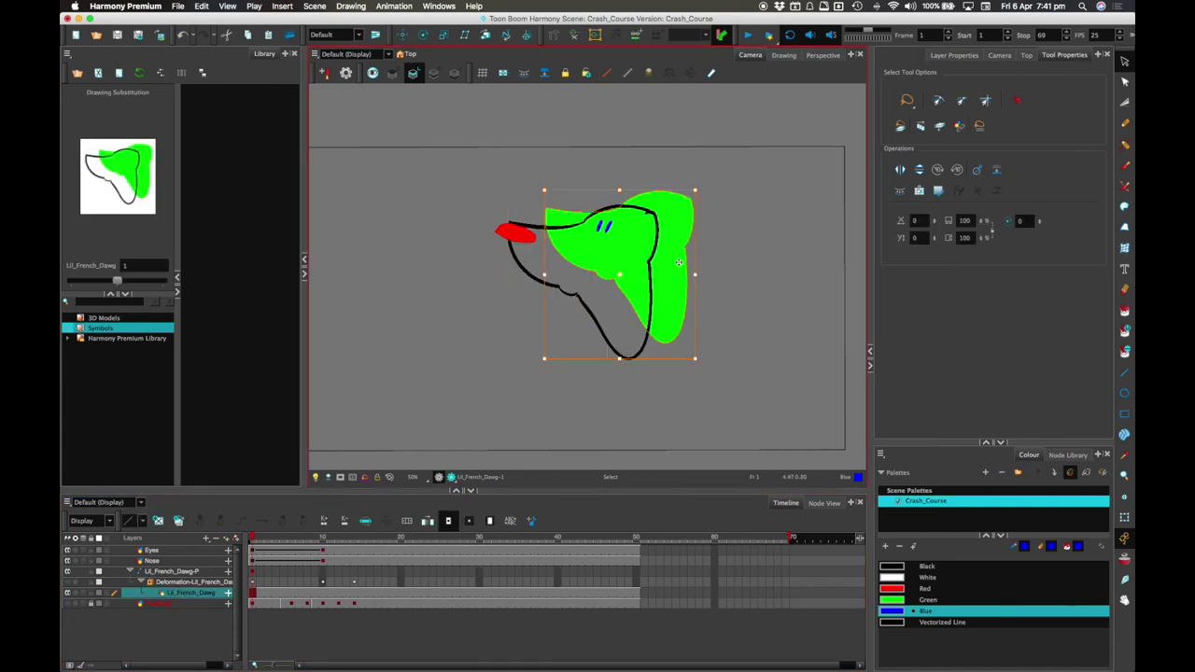
pyautogui.press('super+z')
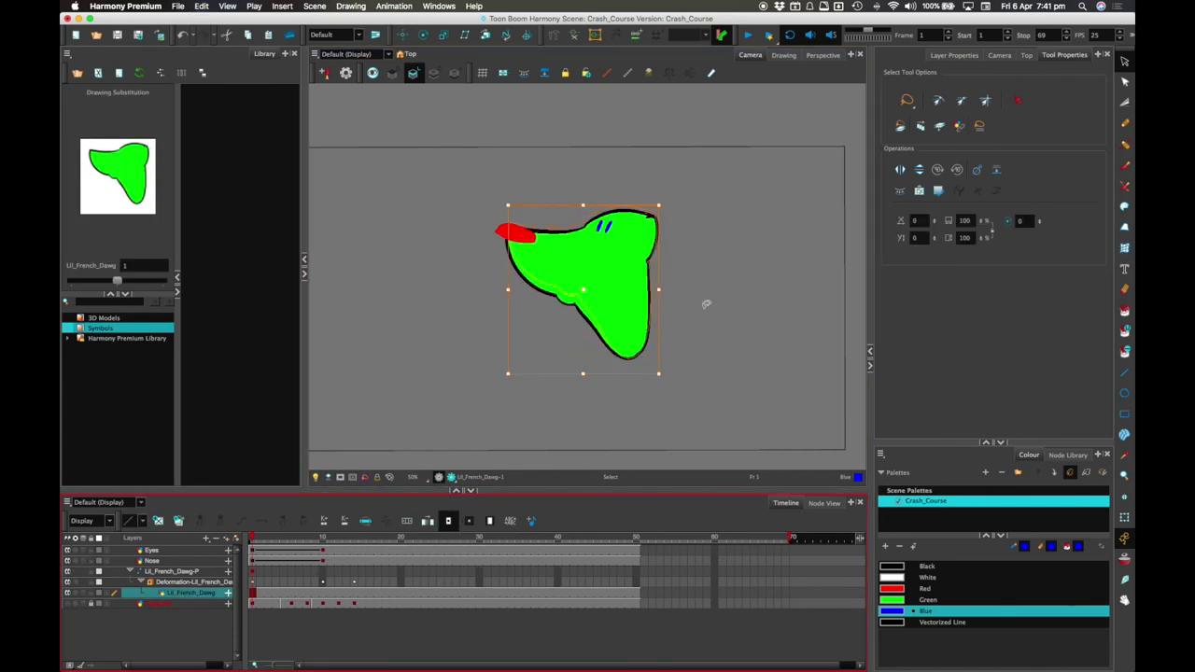
pyautogui.click(712, 296)
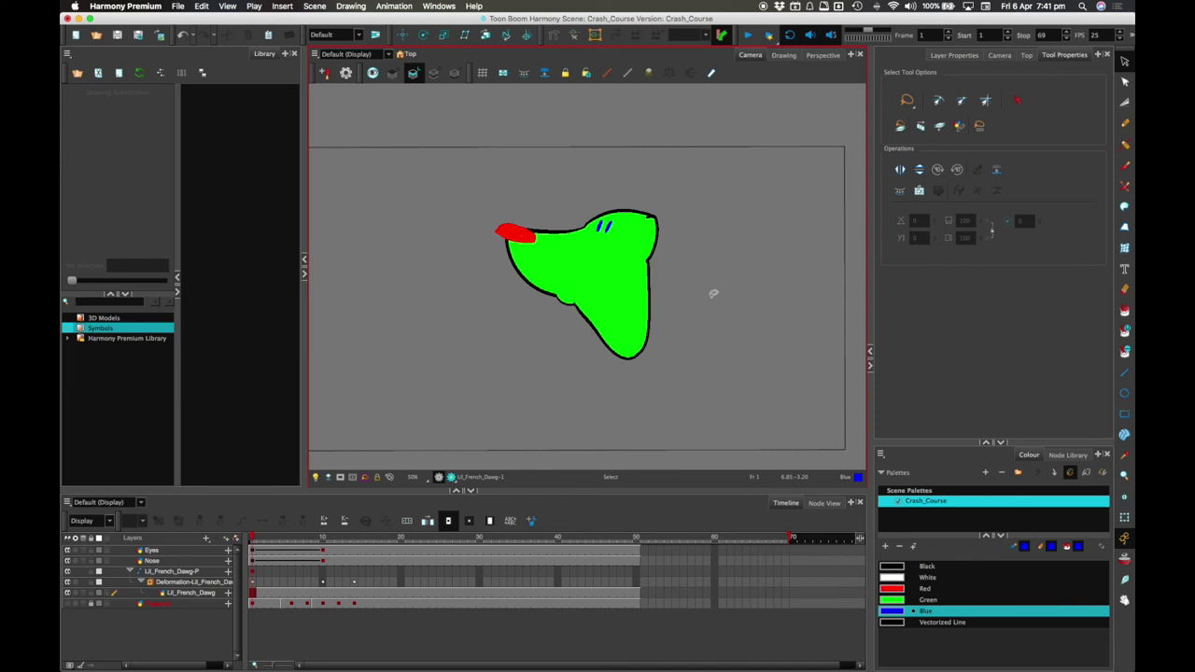
# Step: Add a vector drawing layer named Trees above the Eyes layer
pyautogui.click(198, 551)
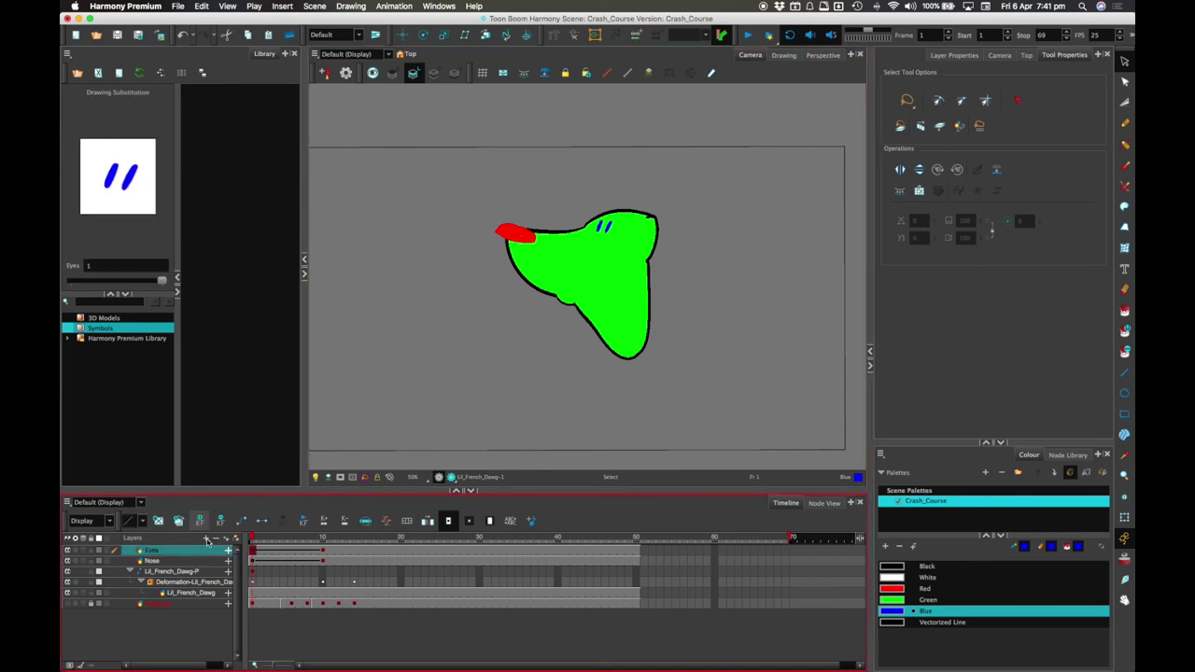
pyautogui.click(207, 540)
pyautogui.click(240, 588)
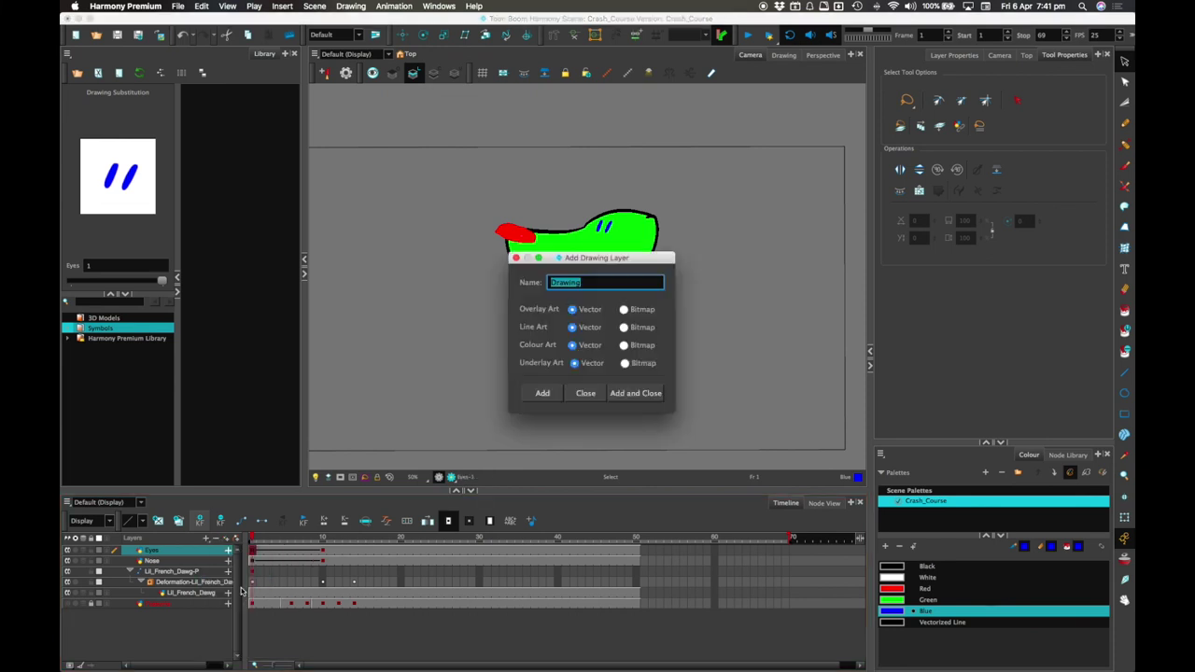
pyautogui.write('Trees')
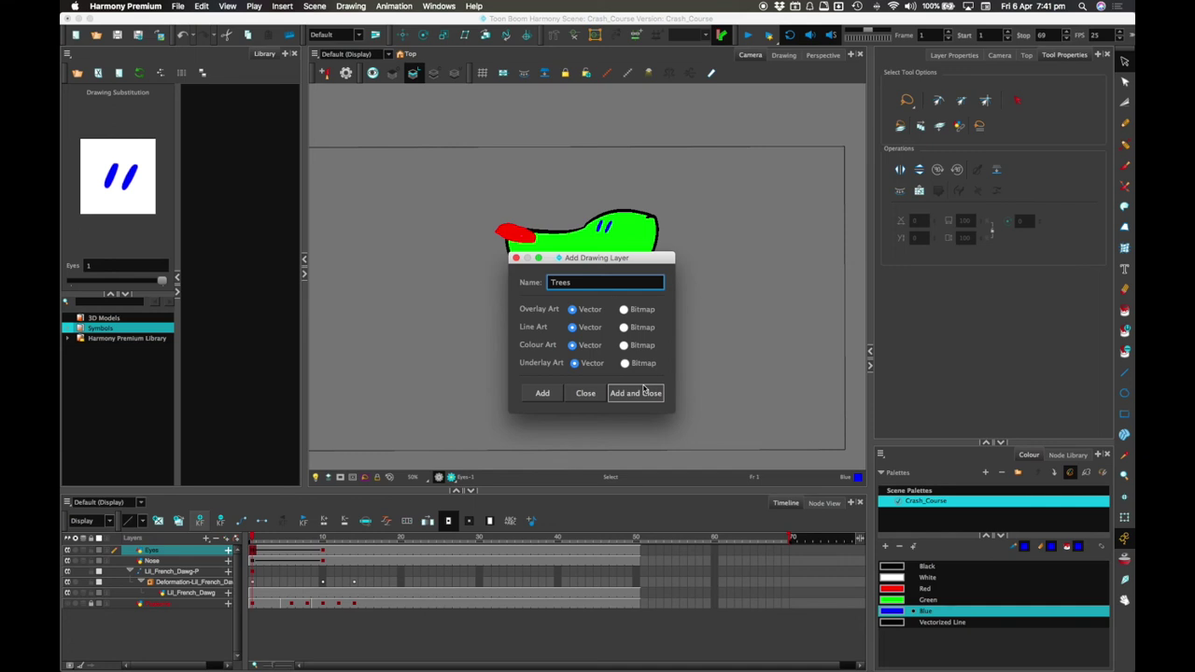
pyautogui.click(643, 392)
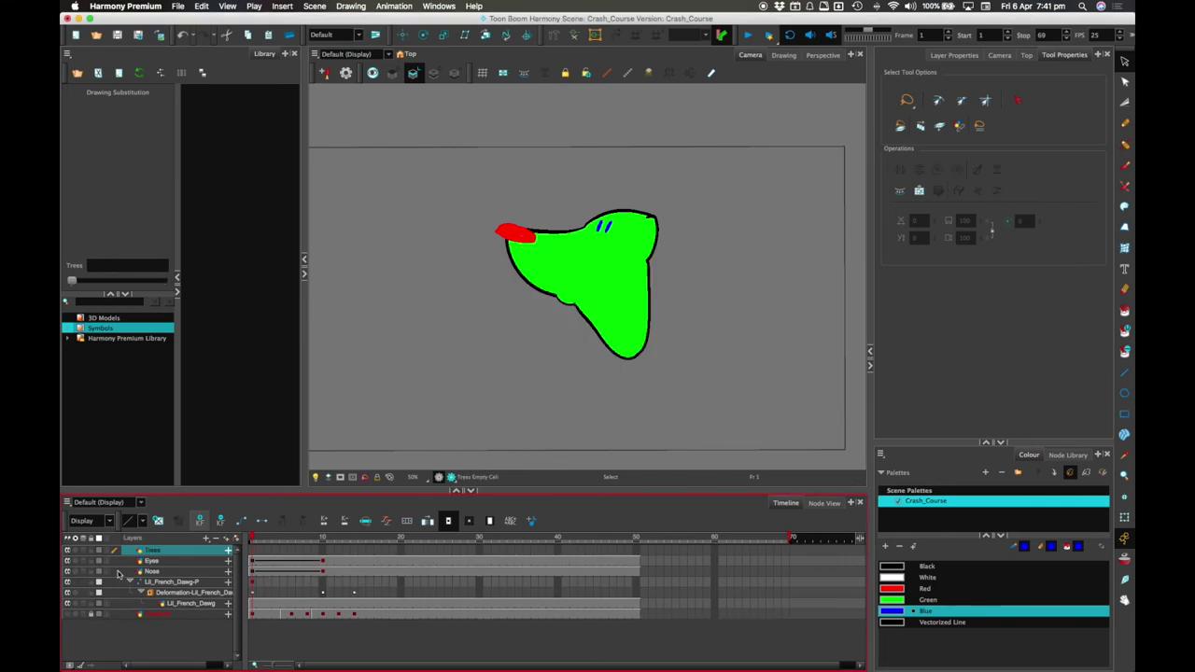
# Step: Group the Eyes, Nose and Lil_French_Dawg layers, including the deformation, and hide the group
pyautogui.click(170, 561)
pyautogui.keyDown('shift'); pyautogui.click(195, 603); pyautogui.keyUp('shift')
pyautogui.rightClick(193, 566)
pyautogui.click(247, 506)
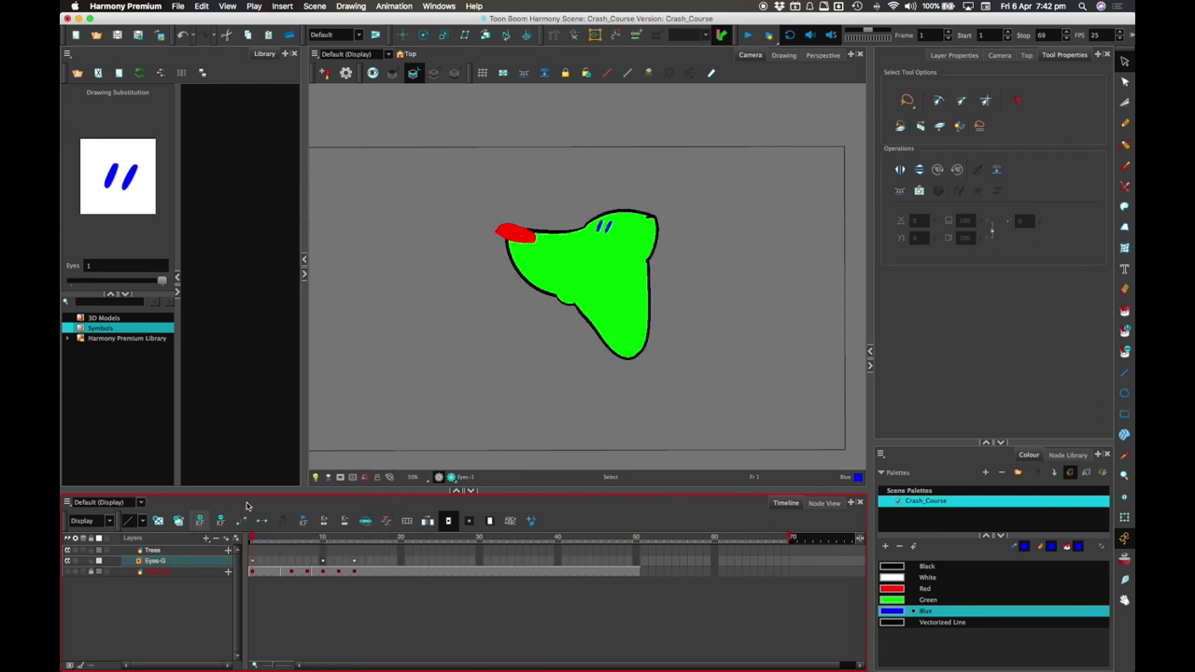
pyautogui.click(69, 560)
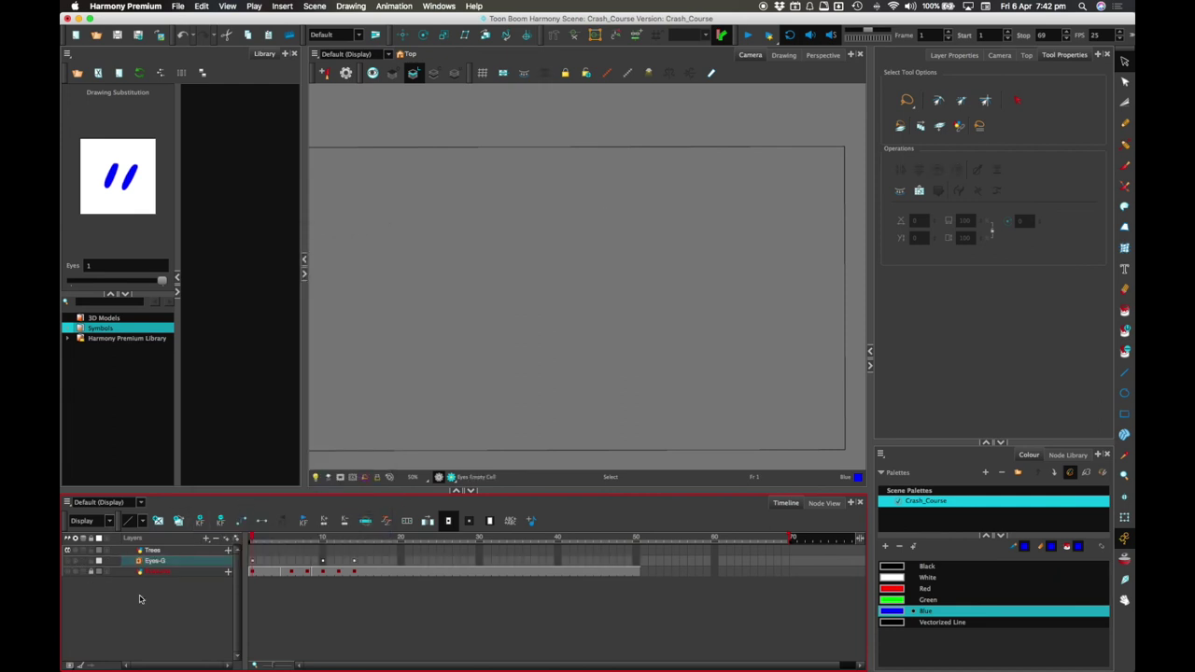
# Step: Activate the Brush on the Trees layer at frame 1 and change the palette's Red swatch to a dark red
pyautogui.click(178, 549)
pyautogui.click(260, 551)
pyautogui.hotkey('alt', 'b')
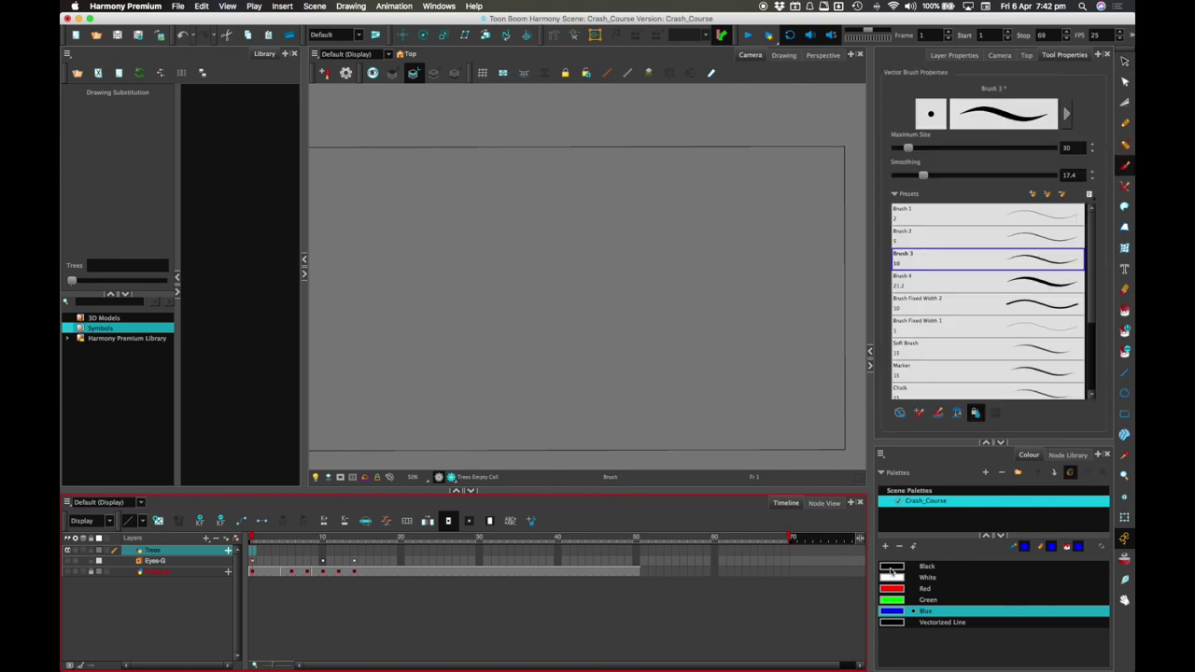
pyautogui.click(902, 590)
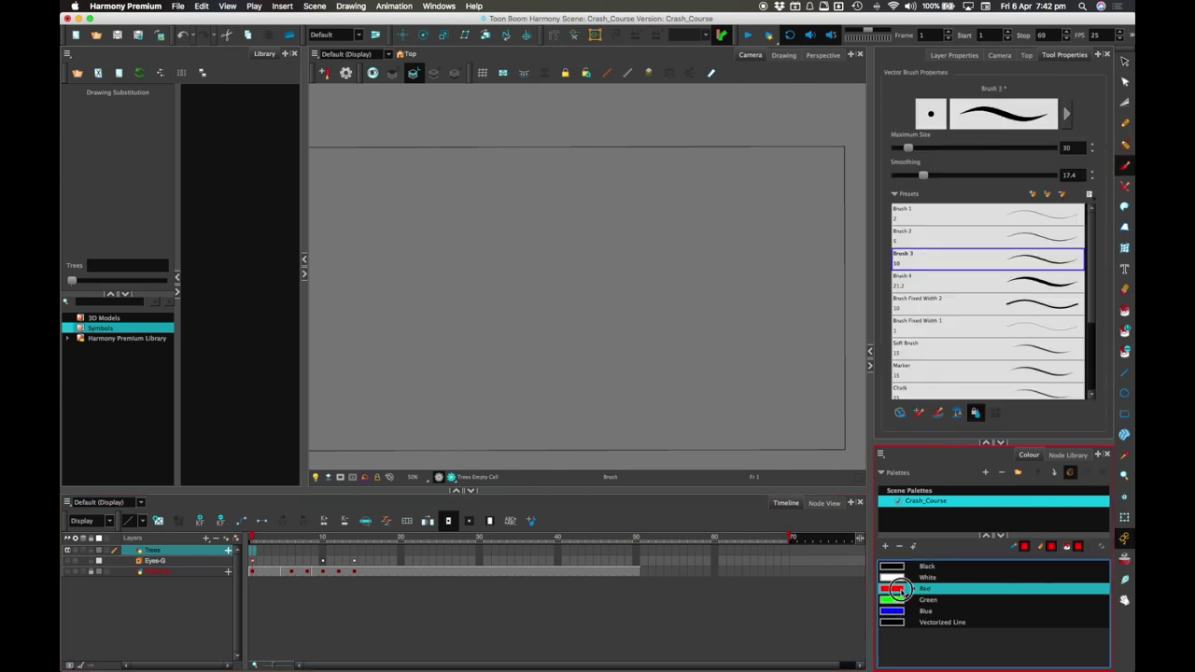
pyautogui.doubleClick(901, 591)
pyautogui.click(634, 295)
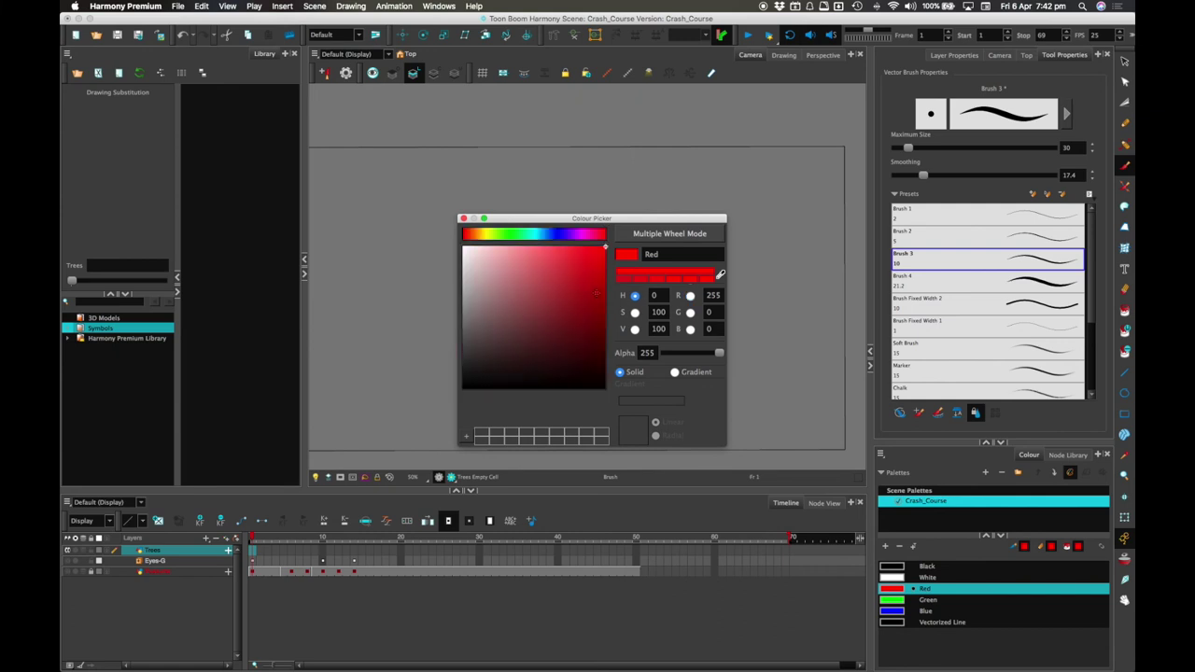
pyautogui.click(463, 217)
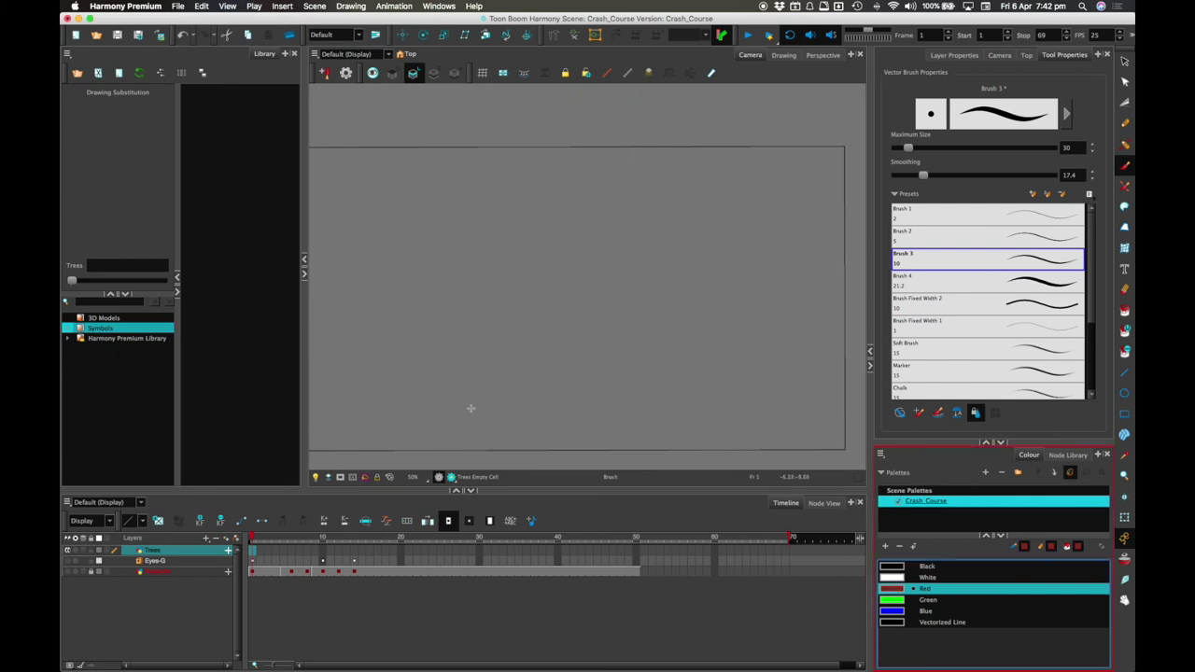
# Step: Draw a dark red tree on the Trees layer with a curved trunk, cloud-shaped foliage, round eyes and short arms
pyautogui.moveTo(465, 416)
pyautogui.mouseDown()
pyautogui.moveTo(457, 346)
pyautogui.moveTo(470, 234)
pyautogui.moveTo(475, 349)
pyautogui.moveTo(504, 421)
pyautogui.mouseUp()
pyautogui.moveTo(471, 233)
pyautogui.mouseDown()
pyautogui.moveTo(426, 252)
pyautogui.moveTo(452, 212)
pyautogui.moveTo(441, 179)
pyautogui.moveTo(457, 147)
pyautogui.moveTo(516, 144)
pyautogui.moveTo(552, 175)
pyautogui.moveTo(536, 226)
pyautogui.moveTo(504, 268)
pyautogui.mouseUp()
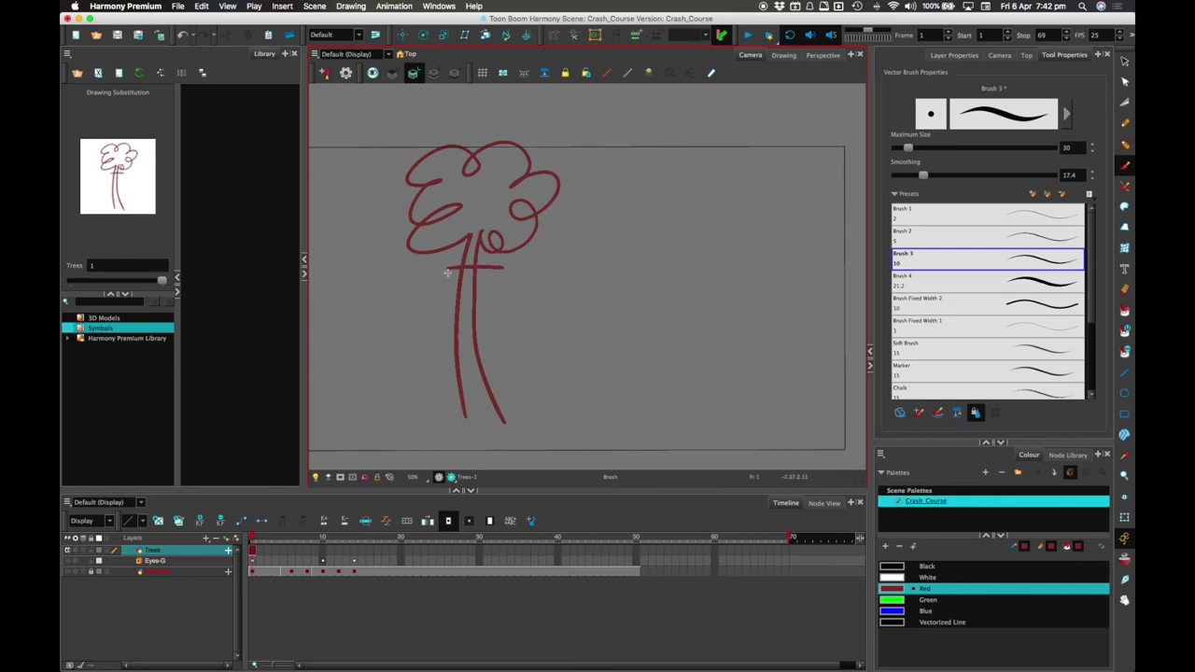
pyautogui.press('super+z')
pyautogui.press('super+z')
pyautogui.moveTo(462, 280)
pyautogui.mouseDown()
pyautogui.moveTo(430, 296)
pyautogui.moveTo(443, 266)
pyautogui.moveTo(470, 304)
pyautogui.moveTo(464, 288)
pyautogui.moveTo(512, 279)
pyautogui.moveTo(404, 293)
pyautogui.mouseUp()
pyautogui.moveTo(509, 278); pyautogui.dragTo(523, 292)
# Step: Rename the Trees layer Brush_Tree and add a vector drawing layer named PencilTree above it
pyautogui.doubleClick(163, 551)
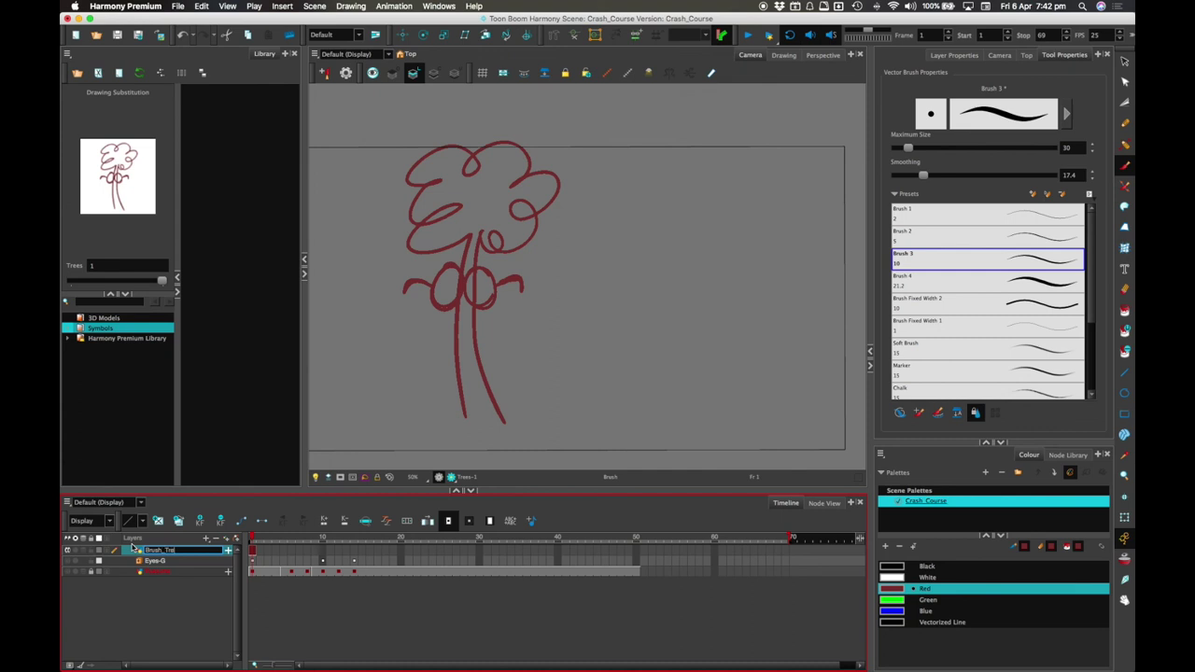
pyautogui.press('Return')
pyautogui.click(207, 539)
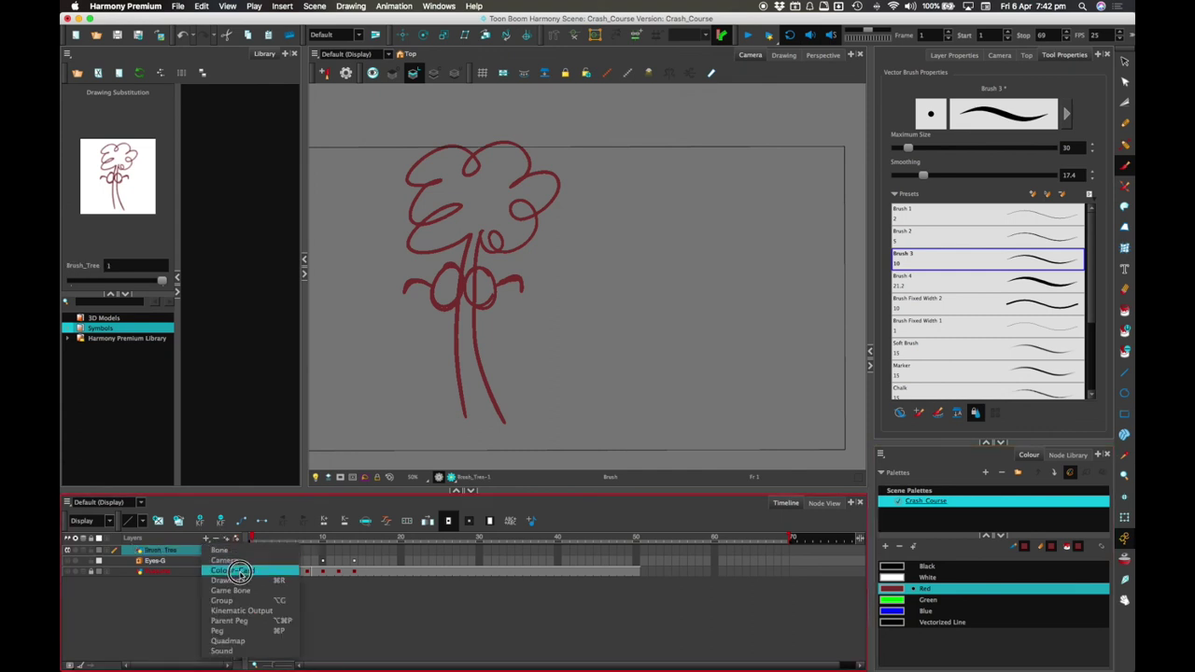
pyautogui.click(236, 572)
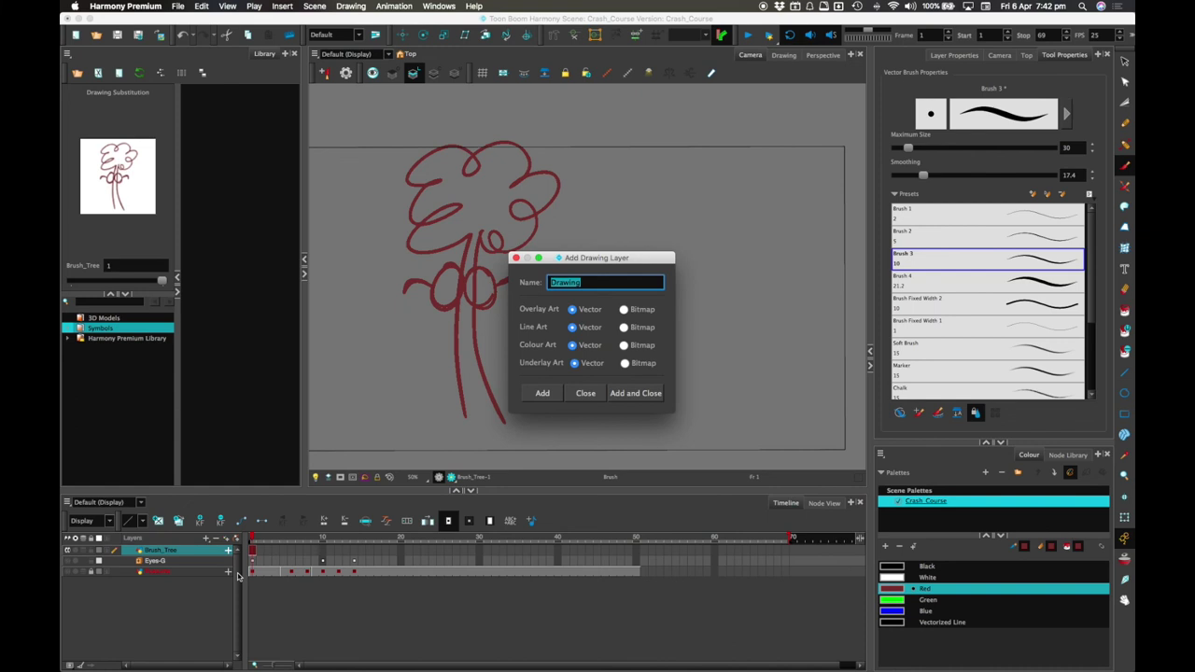
pyautogui.write('PencilTree')
pyautogui.click(633, 395)
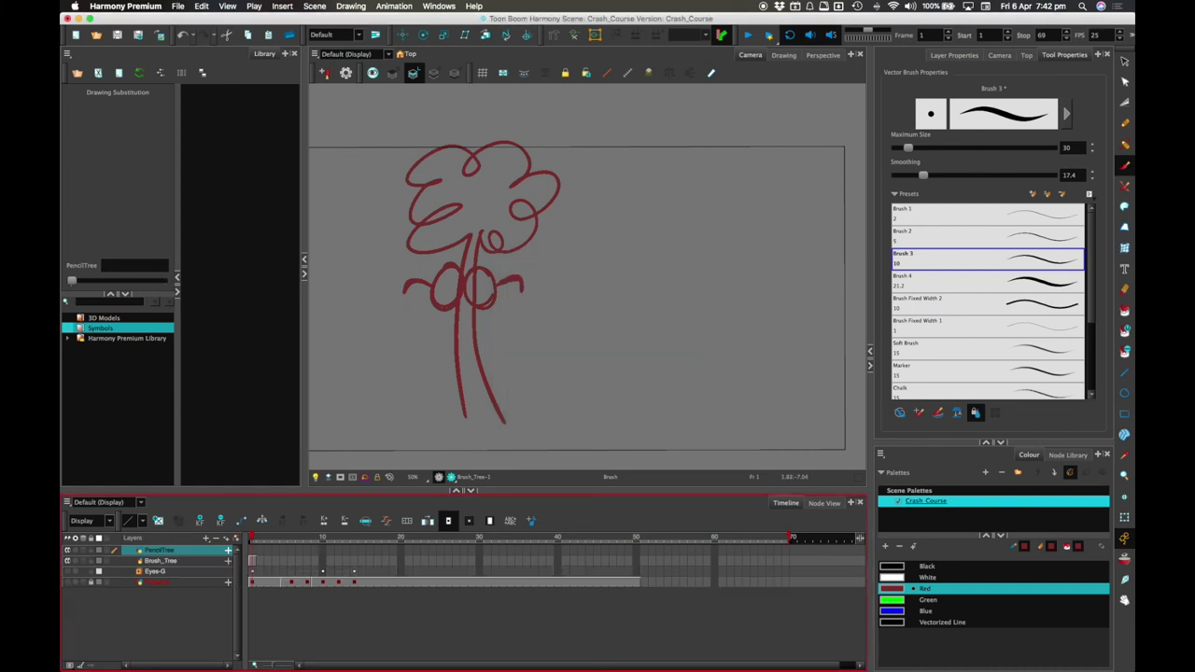
# Step: Close off the trunk's base on the Brush_Tree layer, and delete the whole tree drawing
pyautogui.click(220, 560)
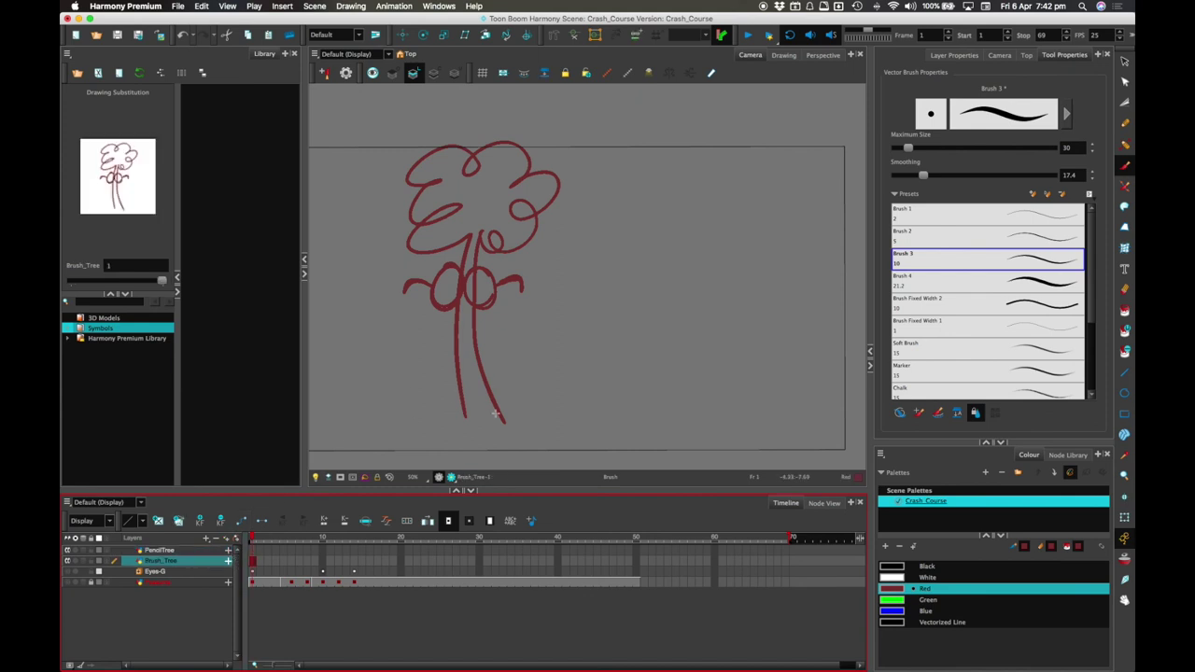
pyautogui.moveTo(463, 416); pyautogui.dragTo(505, 413)
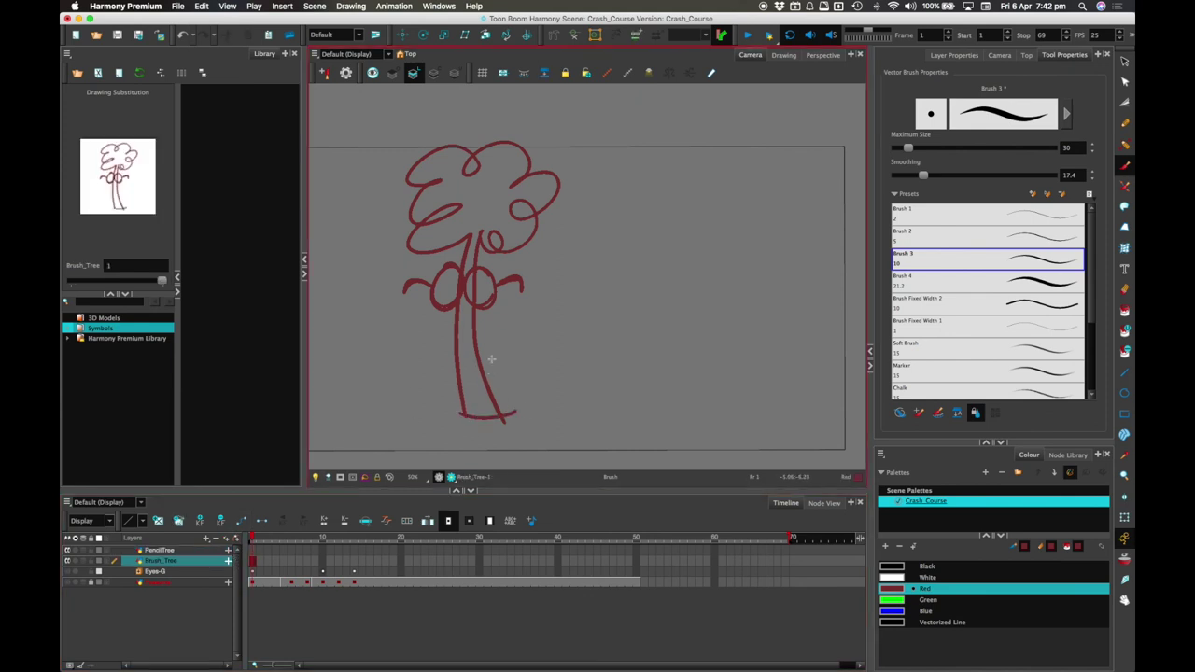
pyautogui.click(1125, 60)
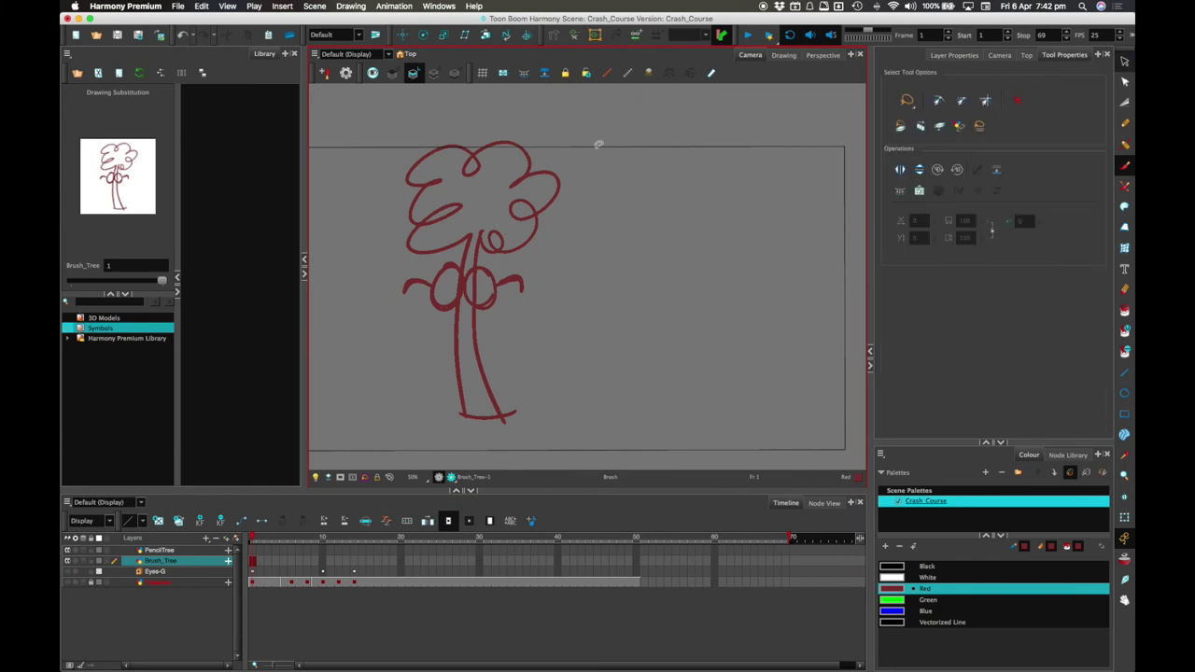
pyautogui.hotkey('ctrl', 'a')
pyautogui.press('Delete')
pyautogui.moveTo(595, 315)
pyautogui.mouseDown()
pyautogui.moveTo(581, 392)
pyautogui.moveTo(597, 322)
pyautogui.mouseUp()
pyautogui.press('Delete')
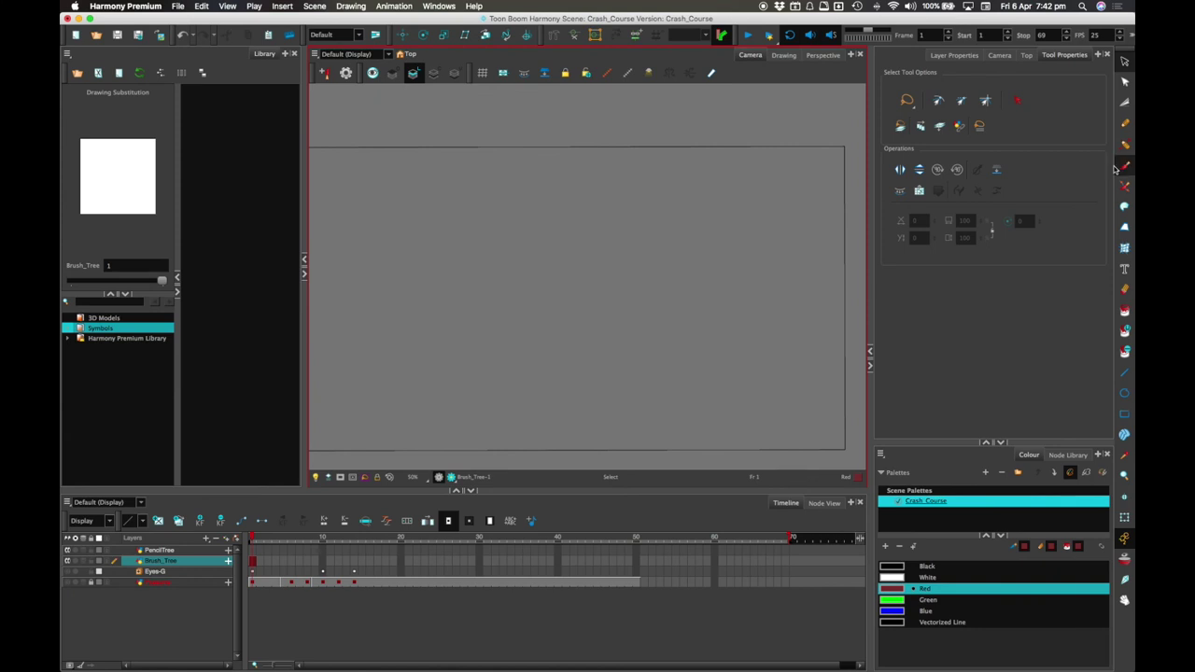
# Step: Draw a dark red Brush tree on the Brush_Tree layer with an elongated oval trunk, leafy pointed top, eyes and small arms
pyautogui.click(1125, 165)
pyautogui.moveTo(460, 234)
pyautogui.mouseDown()
pyautogui.moveTo(469, 410)
pyautogui.moveTo(488, 257)
pyautogui.moveTo(464, 227)
pyautogui.moveTo(516, 135)
pyautogui.moveTo(492, 221)
pyautogui.mouseUp()
pyautogui.moveTo(494, 170); pyautogui.dragTo(472, 215)
pyautogui.moveTo(509, 166)
pyautogui.mouseDown()
pyautogui.moveTo(487, 218)
pyautogui.moveTo(496, 207)
pyautogui.mouseUp()
pyautogui.moveTo(461, 268)
pyautogui.mouseDown()
pyautogui.moveTo(476, 303)
pyautogui.moveTo(422, 302)
pyautogui.mouseUp()
pyautogui.moveTo(497, 291); pyautogui.dragTo(522, 285)
pyautogui.moveTo(491, 162)
pyautogui.mouseDown()
pyautogui.moveTo(431, 212)
pyautogui.moveTo(461, 220)
pyautogui.mouseUp()
pyautogui.moveTo(530, 166)
pyautogui.mouseDown()
pyautogui.moveTo(554, 183)
pyautogui.moveTo(551, 224)
pyautogui.moveTo(502, 216)
pyautogui.mouseUp()
# Step: Select the PencilTree layer, darken the Green swatch, and try a long curved stroke with the Pencil before undoing it
pyautogui.click(210, 561)
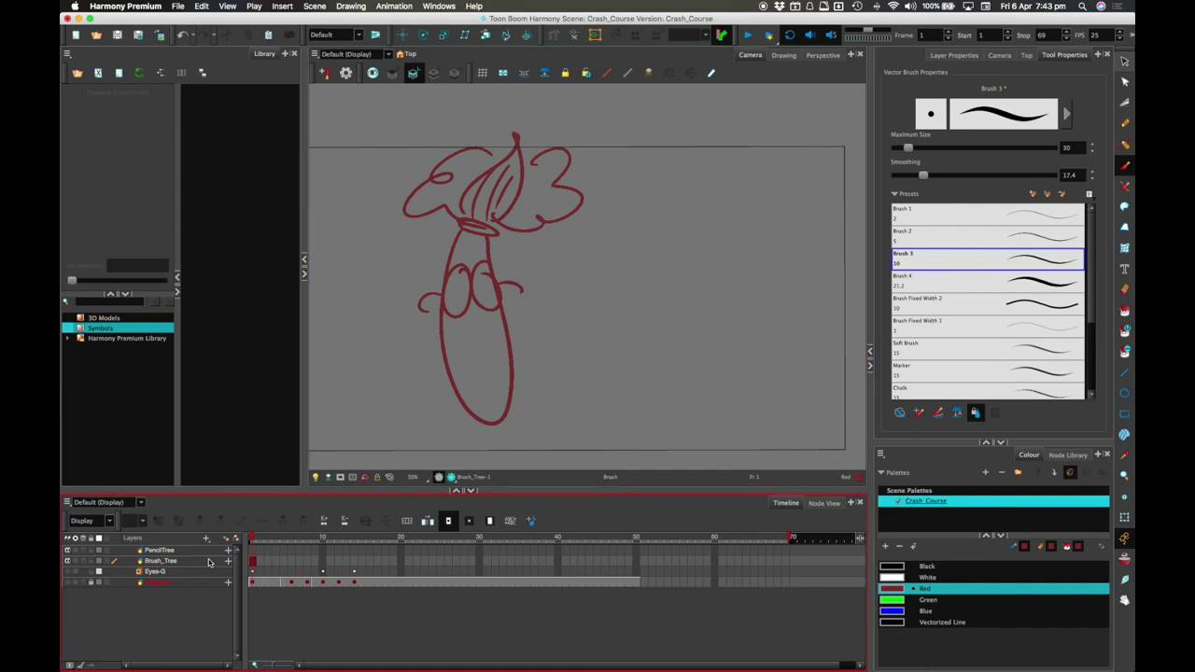
pyautogui.click(159, 549)
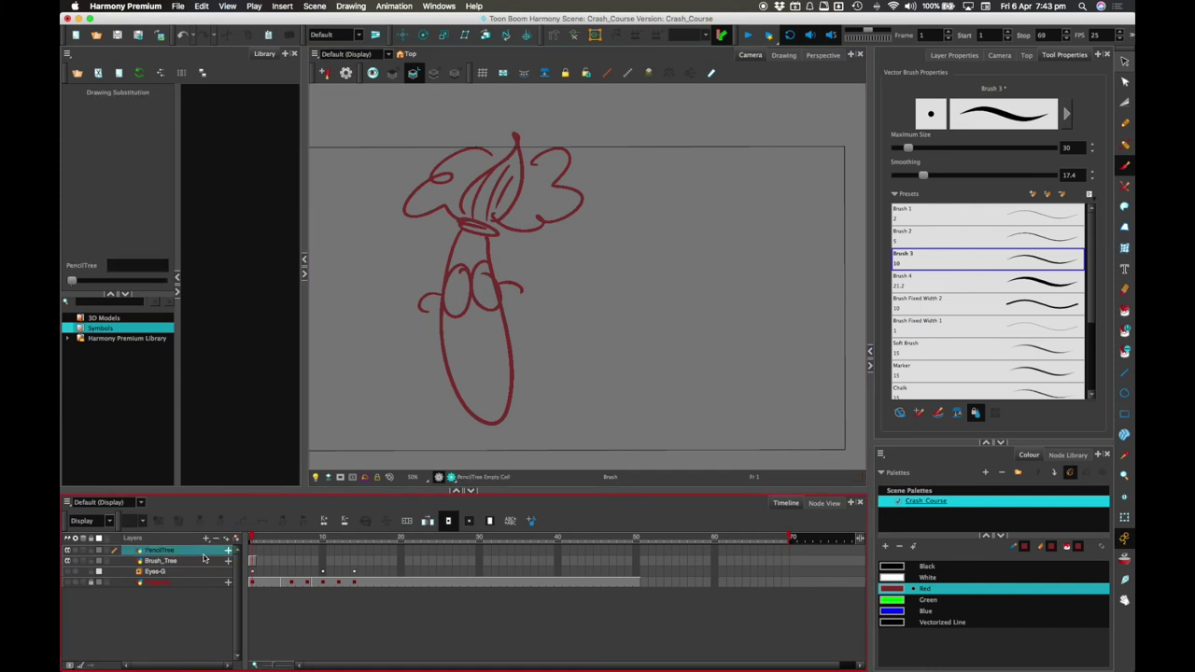
pyautogui.doubleClick(891, 599)
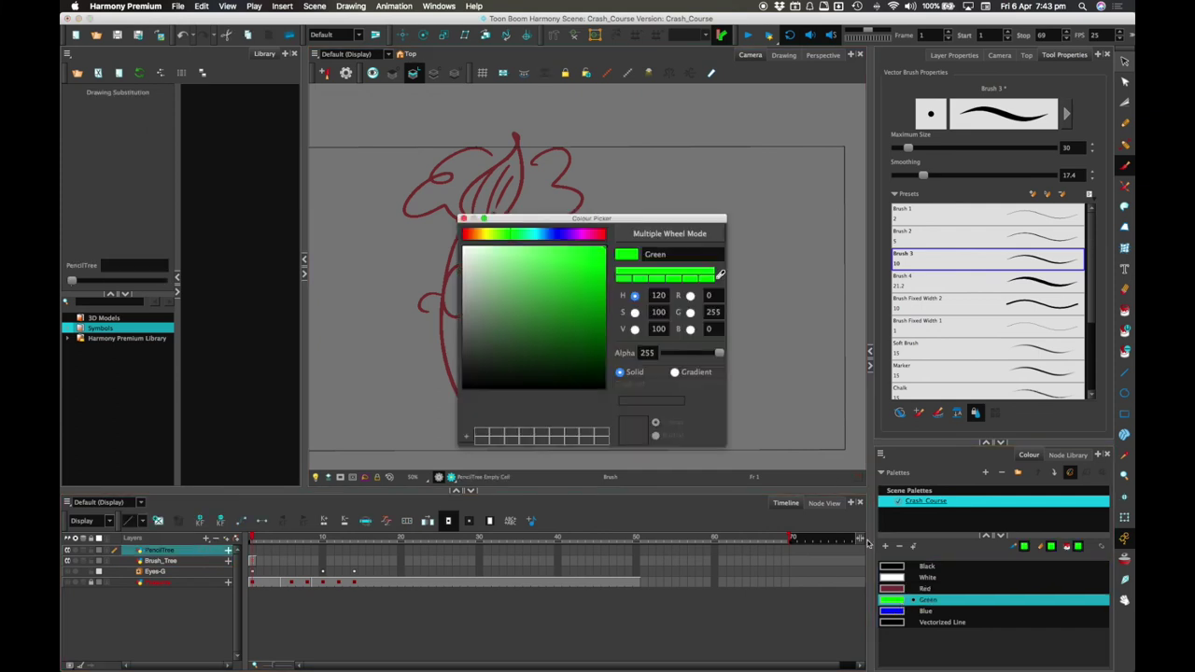
pyautogui.click(463, 218)
pyautogui.click(1118, 145)
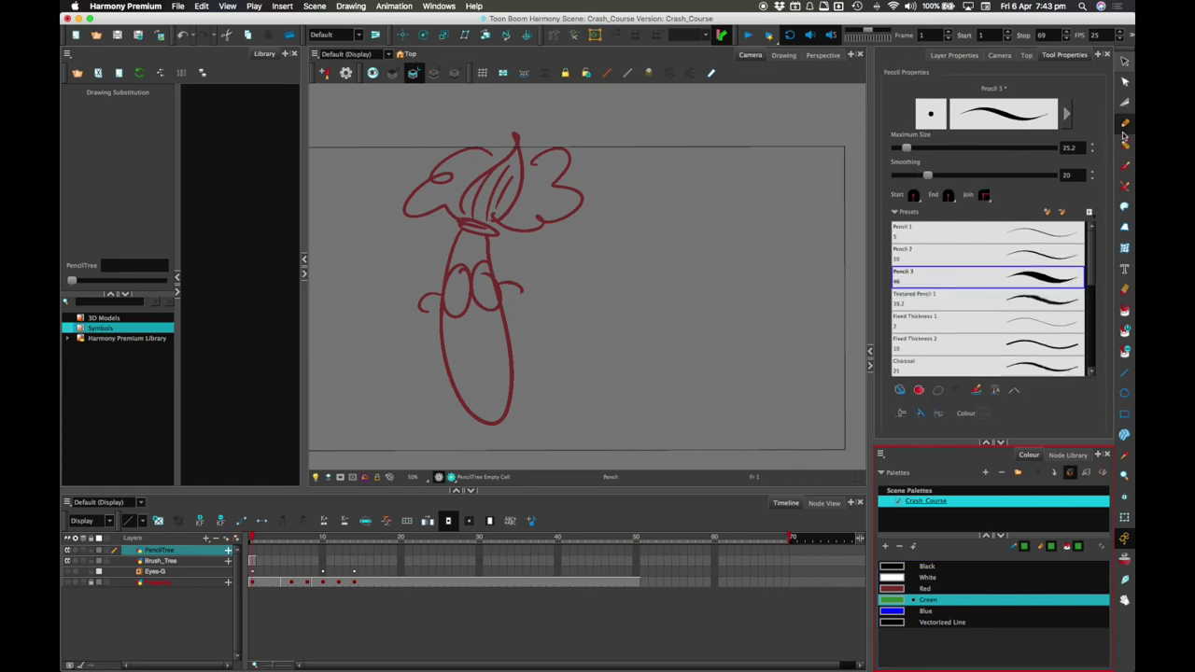
pyautogui.click(227, 552)
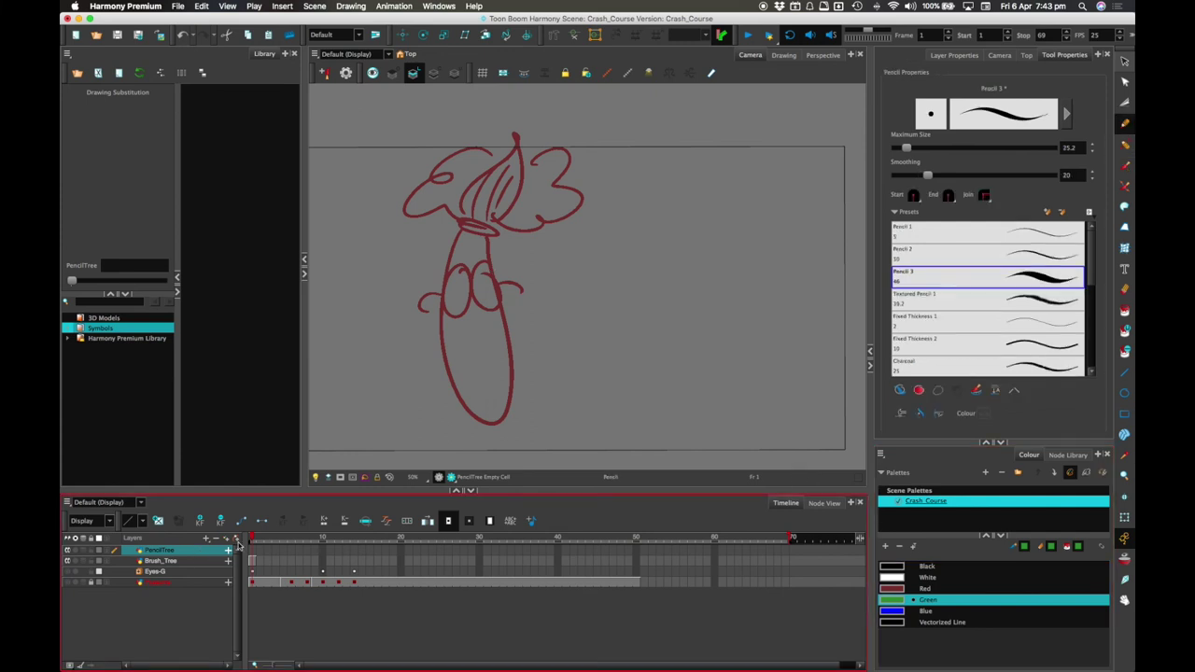
pyautogui.moveTo(662, 148)
pyautogui.mouseDown()
pyautogui.moveTo(711, 192)
pyautogui.moveTo(739, 250)
pyautogui.moveTo(755, 390)
pyautogui.mouseUp()
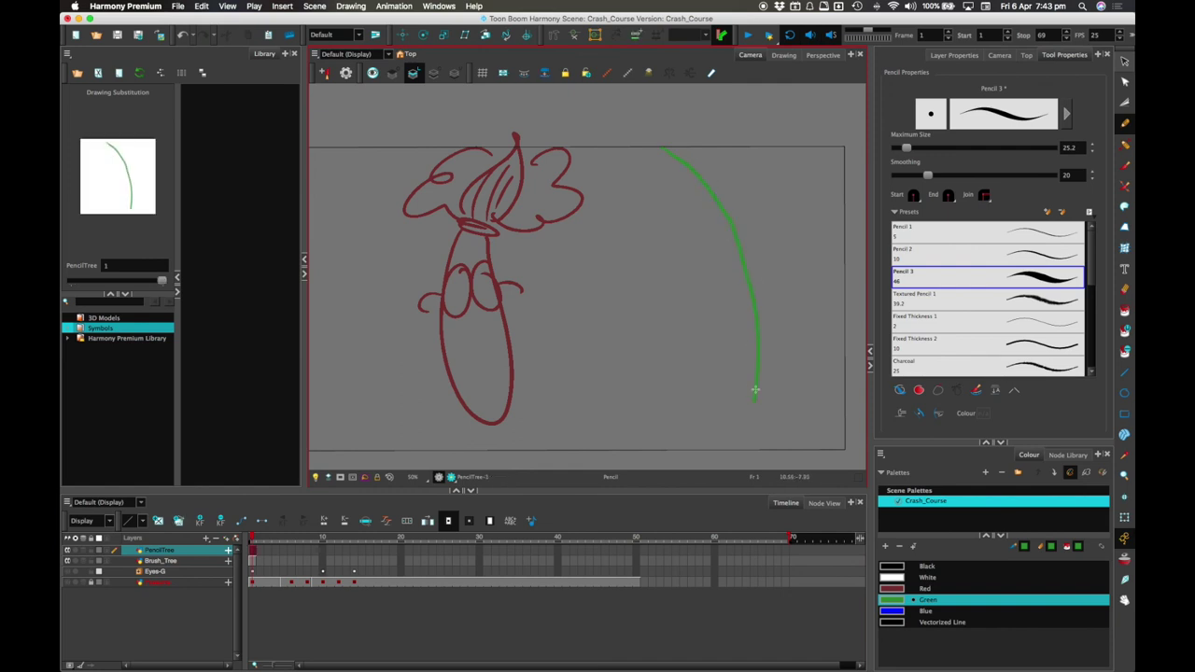
pyautogui.press('super+z')
# Step: Change the Green swatch to a vivid purple (H 294, S 88, V 82) and rename it Brush Tree
pyautogui.doubleClick(891, 599)
pyautogui.click(574, 323)
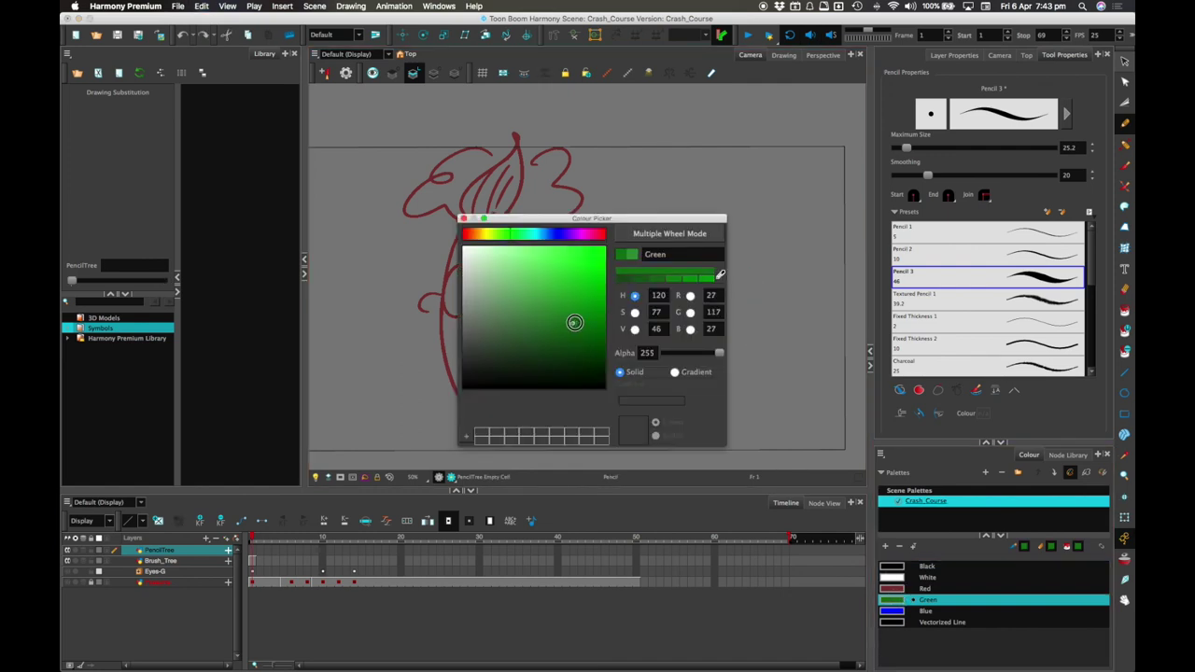
pyautogui.click(572, 326)
pyautogui.moveTo(515, 234); pyautogui.dragTo(579, 237)
pyautogui.moveTo(601, 302); pyautogui.dragTo(587, 271)
pyautogui.doubleClick(681, 252)
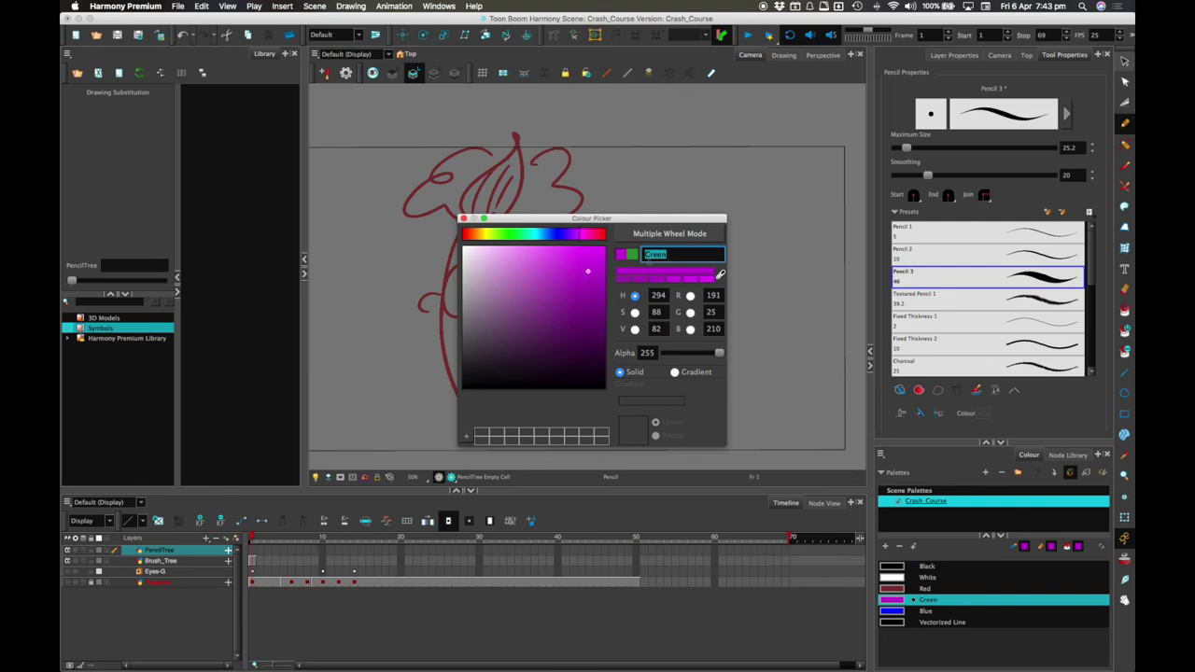
pyautogui.write('Brush T')
pyautogui.click(462, 218)
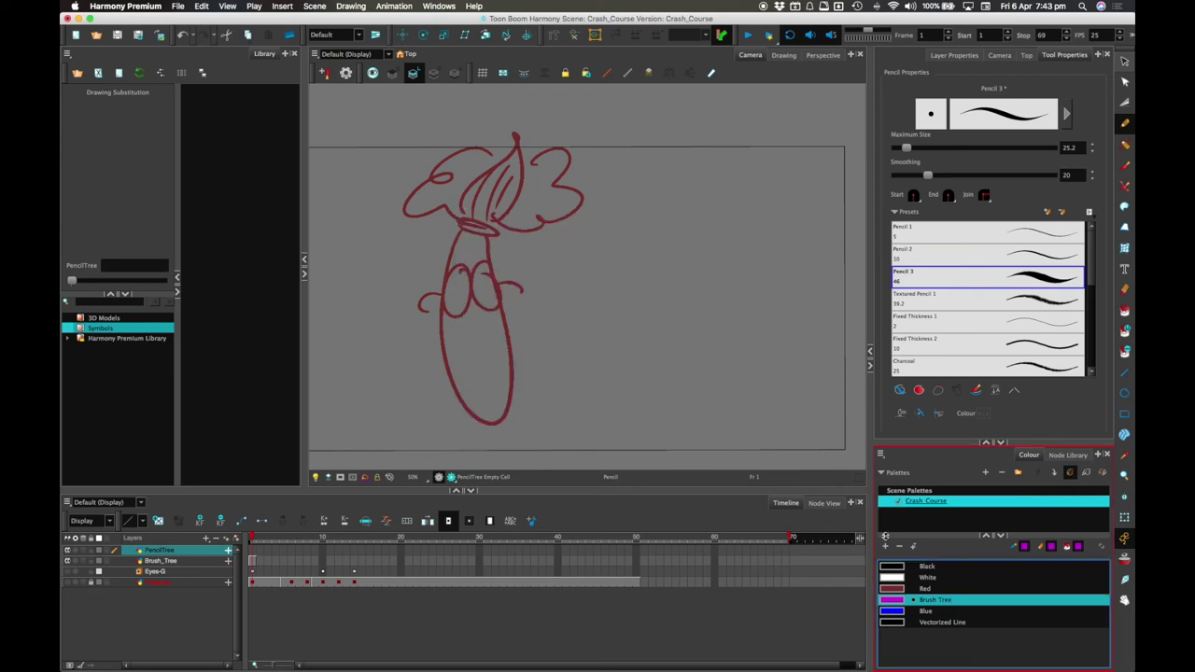
# Step: Draw a wavy test line with the Pencil and recolour the Brush Tree swatch to light cyan (H 189, S 68, V 90)
pyautogui.moveTo(680, 304); pyautogui.dragTo(782, 425)
pyautogui.doubleClick(892, 600)
pyautogui.click(494, 305)
pyautogui.moveTo(604, 222)
pyautogui.mouseDown()
pyautogui.moveTo(406, 239)
pyautogui.moveTo(445, 237)
pyautogui.mouseUp()
pyautogui.moveTo(458, 301)
pyautogui.mouseDown()
pyautogui.moveTo(483, 261)
pyautogui.moveTo(436, 236)
pyautogui.moveTo(509, 234)
pyautogui.moveTo(460, 234)
pyautogui.mouseUp()
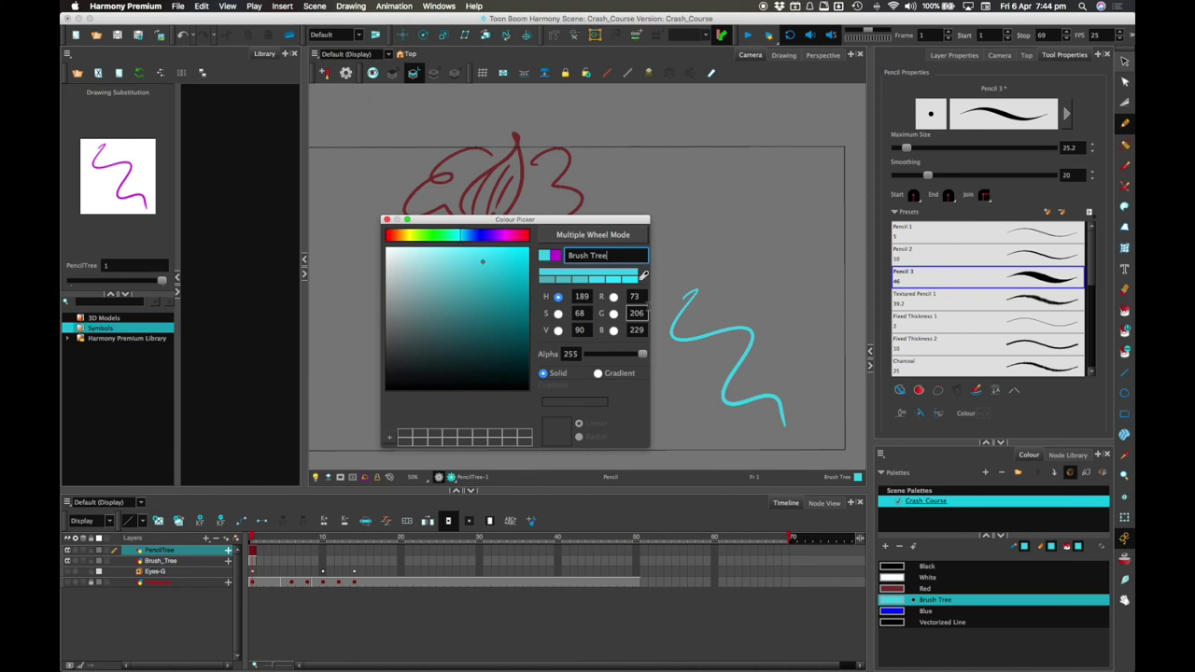
pyautogui.press('Escape')
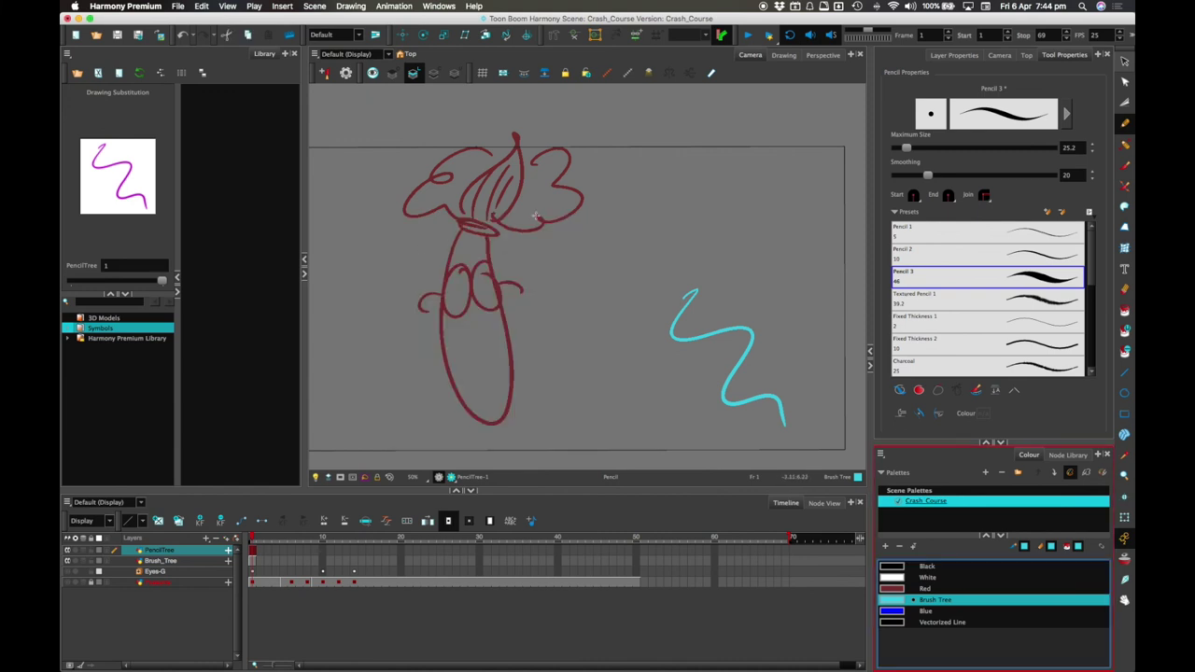
# Step: Delete the wavy test line from the PencilTree layer
pyautogui.click(1123, 62)
pyautogui.click(739, 401)
pyautogui.press('Delete')
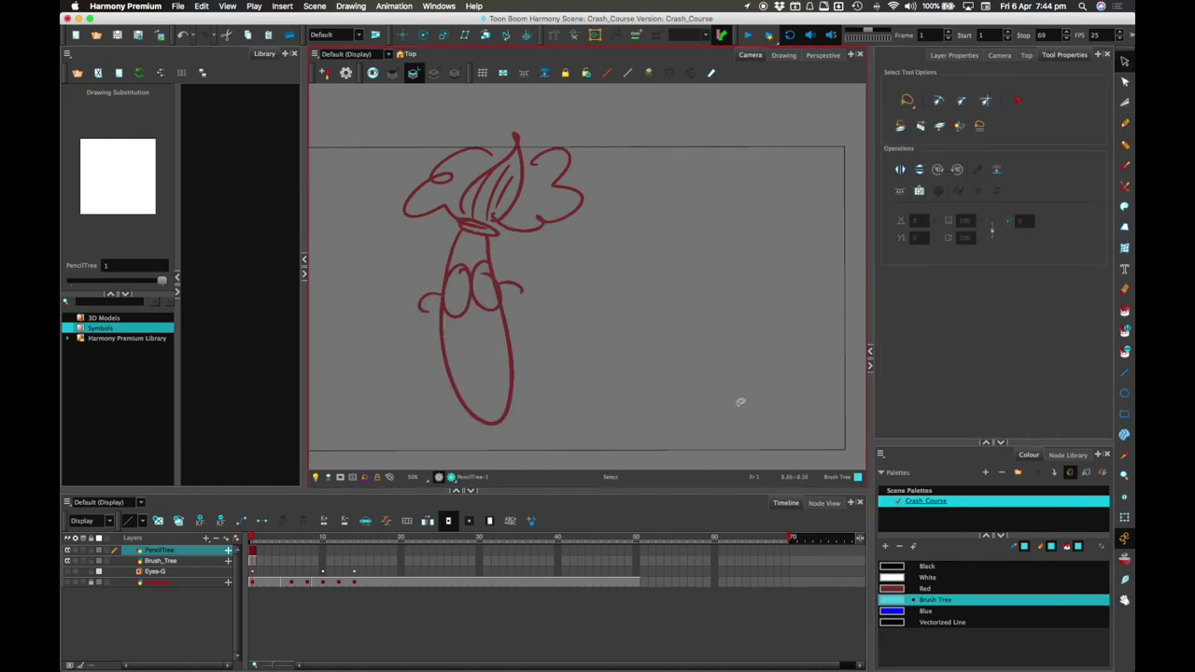
# Step: Draw a cyan tree with the Pencil beside the red one, with a tall trunk, pointed tip, shaded sunglasses and a smile
pyautogui.click(1124, 125)
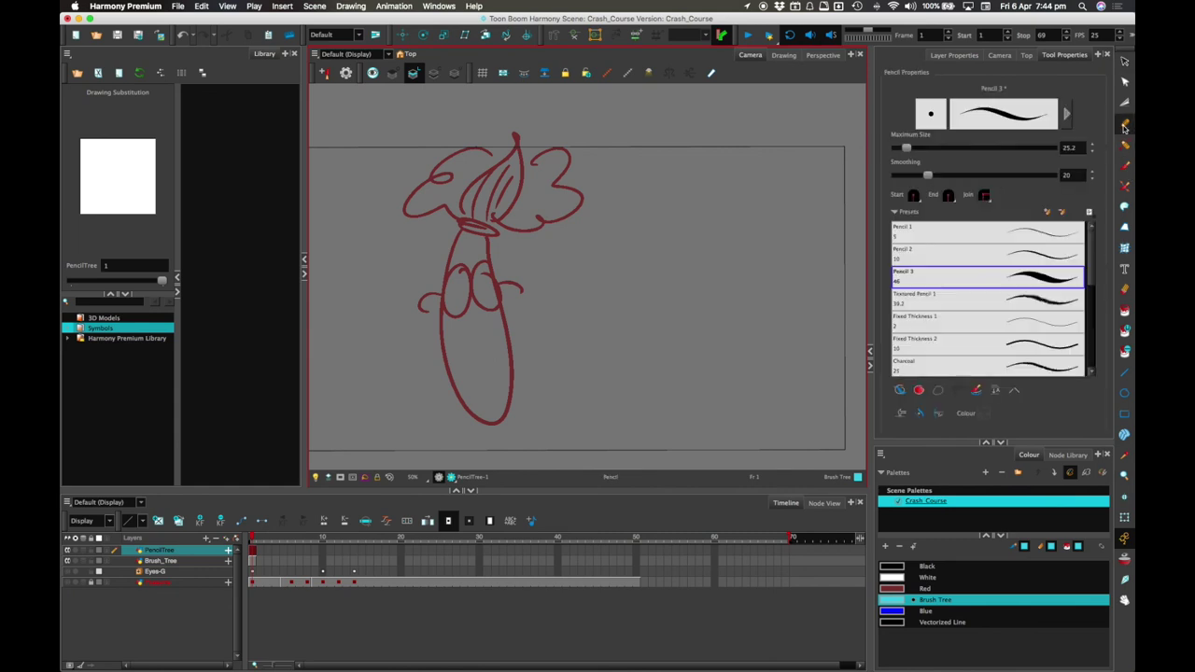
pyautogui.moveTo(638, 157)
pyautogui.mouseDown()
pyautogui.moveTo(666, 293)
pyautogui.moveTo(668, 407)
pyautogui.moveTo(700, 412)
pyautogui.moveTo(717, 406)
pyautogui.moveTo(726, 309)
pyautogui.moveTo(701, 207)
pyautogui.moveTo(654, 169)
pyautogui.mouseUp()
pyautogui.moveTo(657, 226); pyautogui.dragTo(706, 224)
pyautogui.moveTo(660, 172)
pyautogui.mouseDown()
pyautogui.moveTo(698, 192)
pyautogui.moveTo(685, 220)
pyautogui.mouseUp()
pyautogui.moveTo(668, 277)
pyautogui.mouseDown()
pyautogui.moveTo(653, 269)
pyautogui.moveTo(665, 283)
pyautogui.moveTo(683, 263)
pyautogui.moveTo(715, 270)
pyautogui.moveTo(691, 266)
pyautogui.mouseUp()
pyautogui.moveTo(674, 308); pyautogui.dragTo(724, 304)
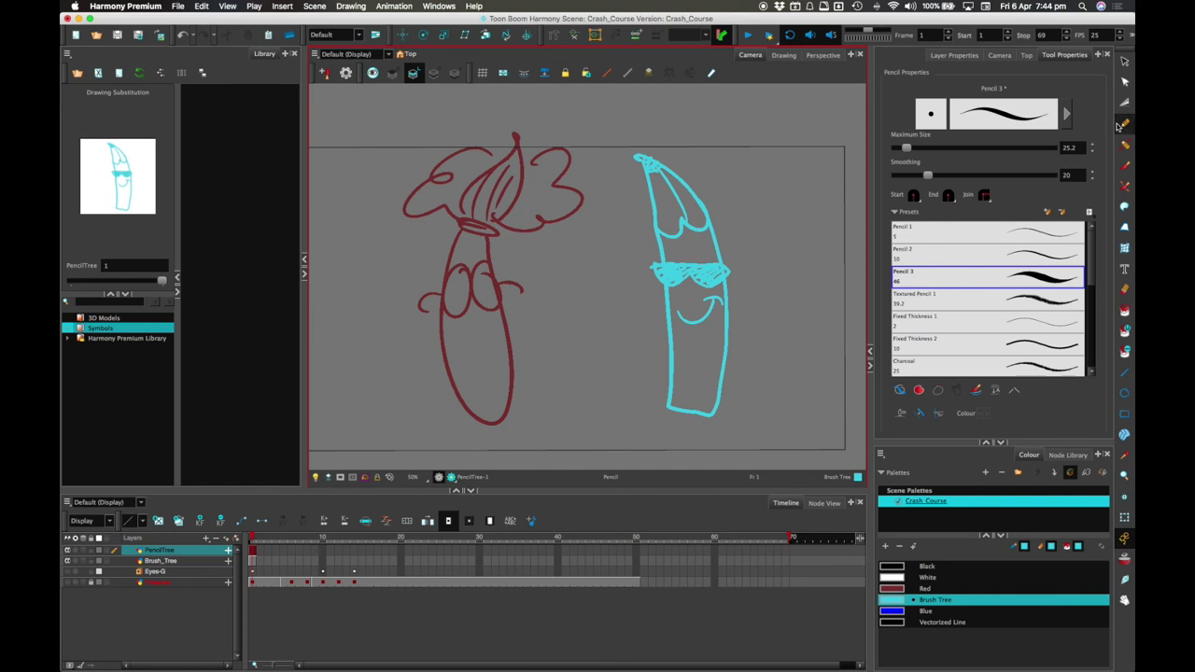
# Step: Select the red tree's trunk outline and examine the brush stroke up close
pyautogui.click(1124, 61)
pyautogui.click(478, 412)
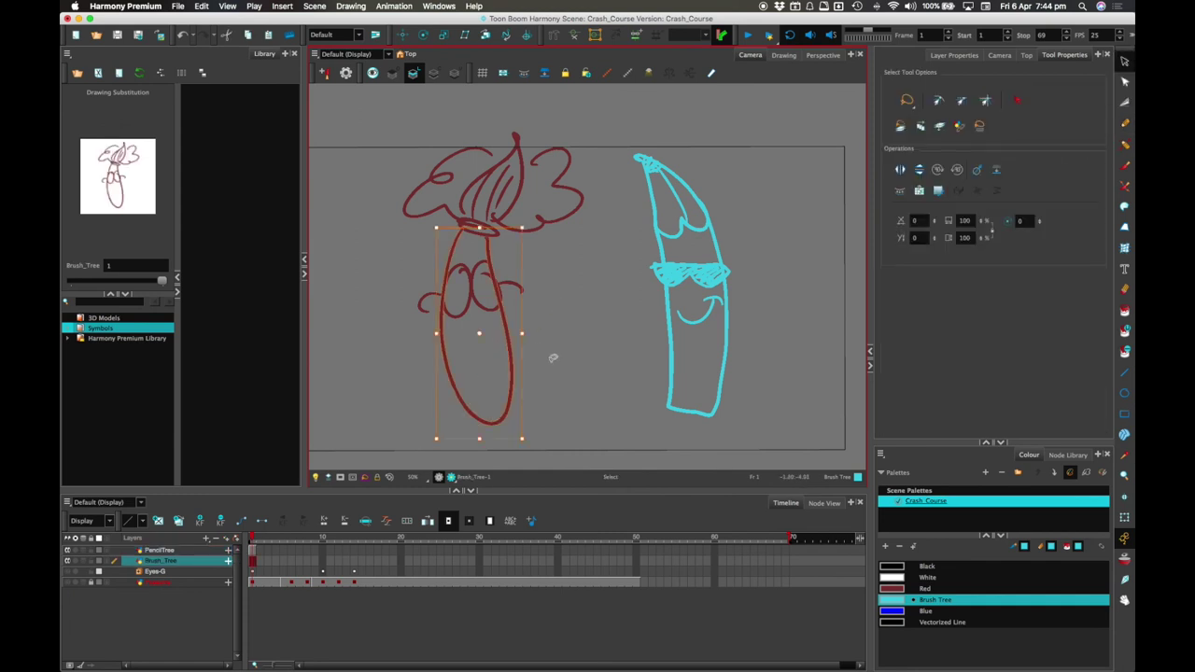
pyautogui.scroll(4, 629, 277)
pyautogui.moveTo(618, 259); pyautogui.dragTo(521, 355)
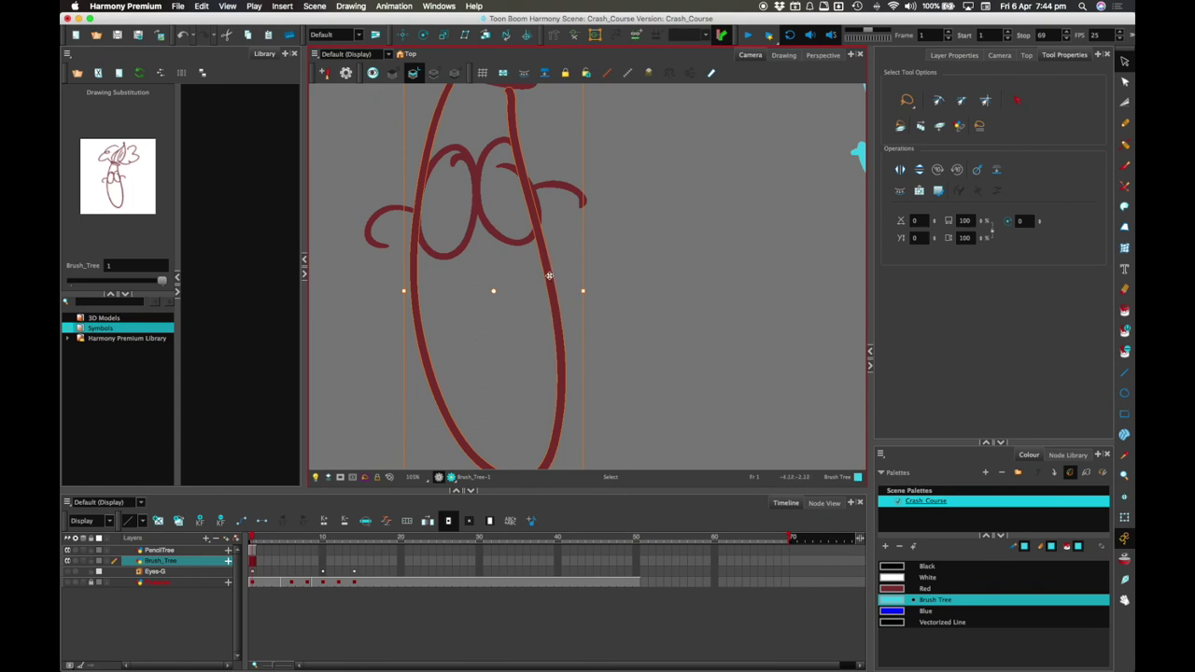
pyautogui.click(593, 279)
# Step: Try moving individual contour points on the right edge of the red trunk with the Contour Editor, and undo the distortion
pyautogui.click(1123, 82)
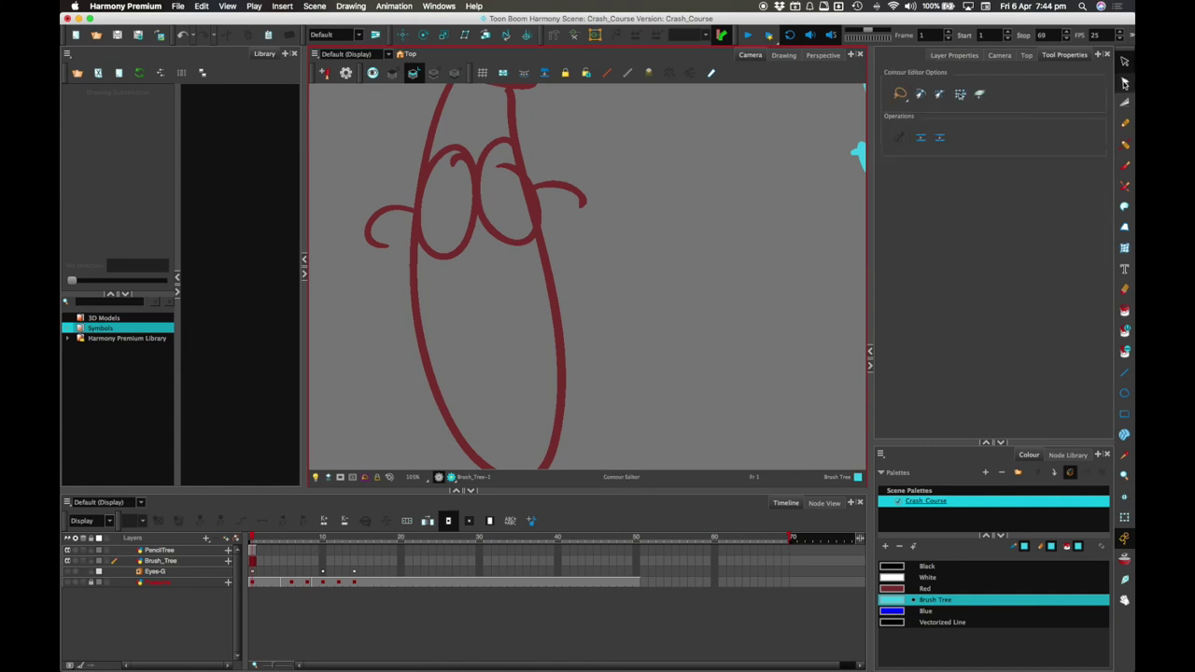
pyautogui.click(557, 305)
pyautogui.moveTo(557, 308)
pyautogui.mouseDown()
pyautogui.moveTo(609, 299)
pyautogui.moveTo(546, 332)
pyautogui.mouseUp()
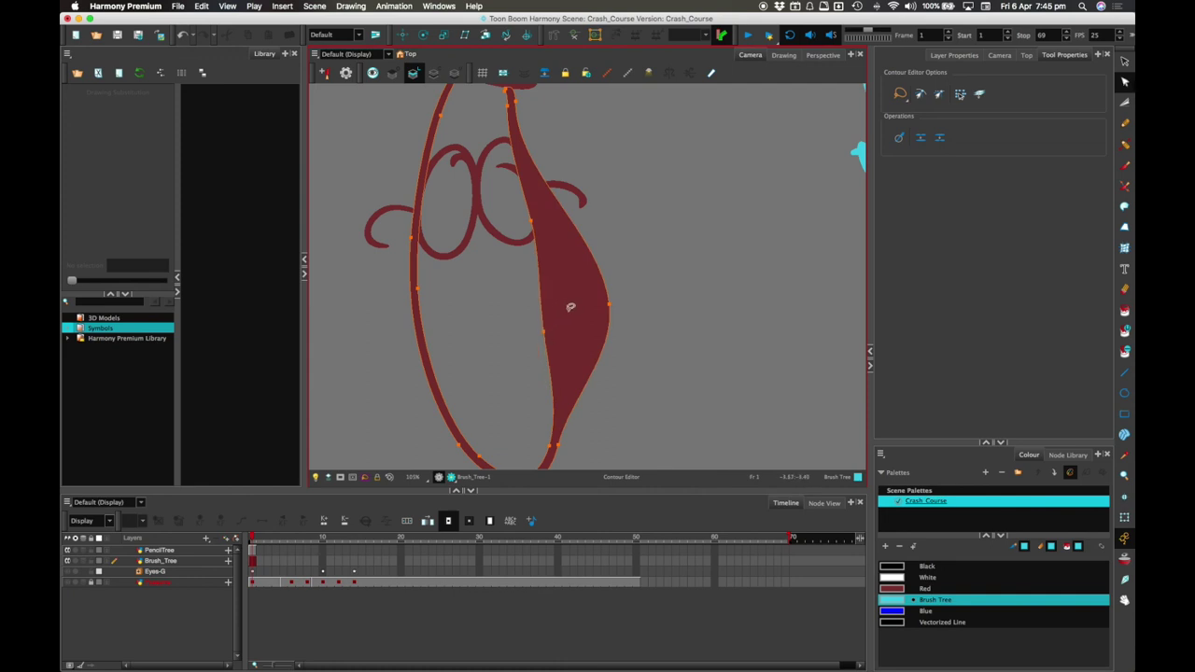
pyautogui.moveTo(544, 332)
pyautogui.mouseDown()
pyautogui.moveTo(576, 326)
pyautogui.moveTo(545, 346)
pyautogui.mouseUp()
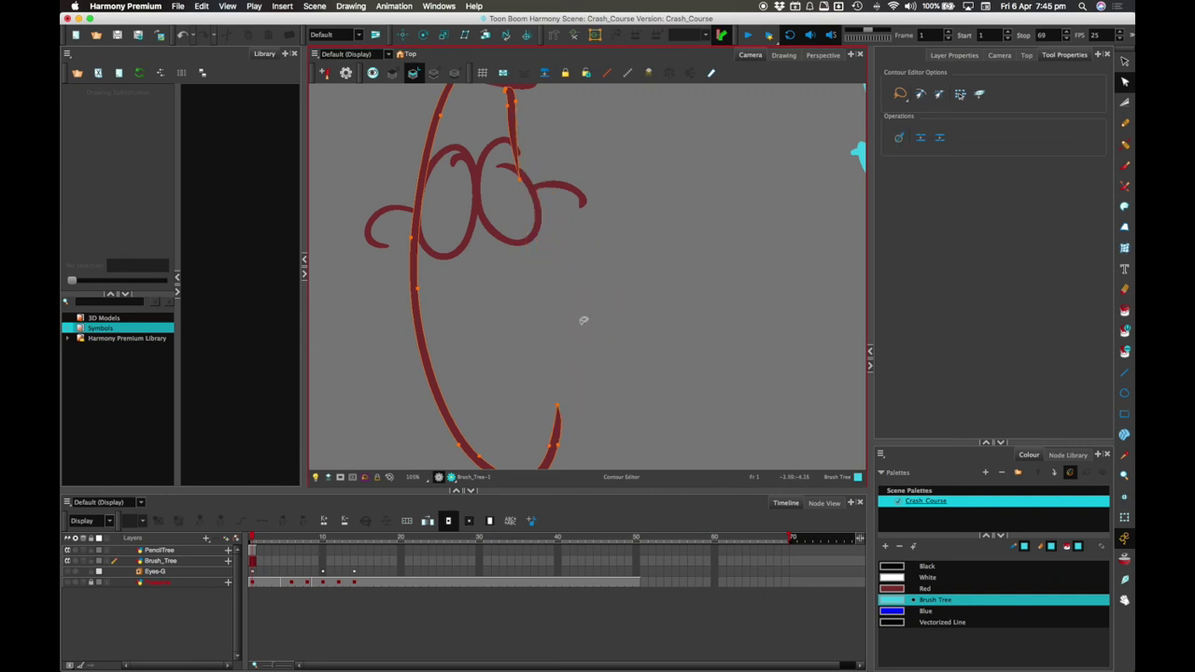
pyautogui.click(564, 274)
pyautogui.press('super+z')
pyautogui.click(563, 337)
pyautogui.scroll(-4, 682, 287)
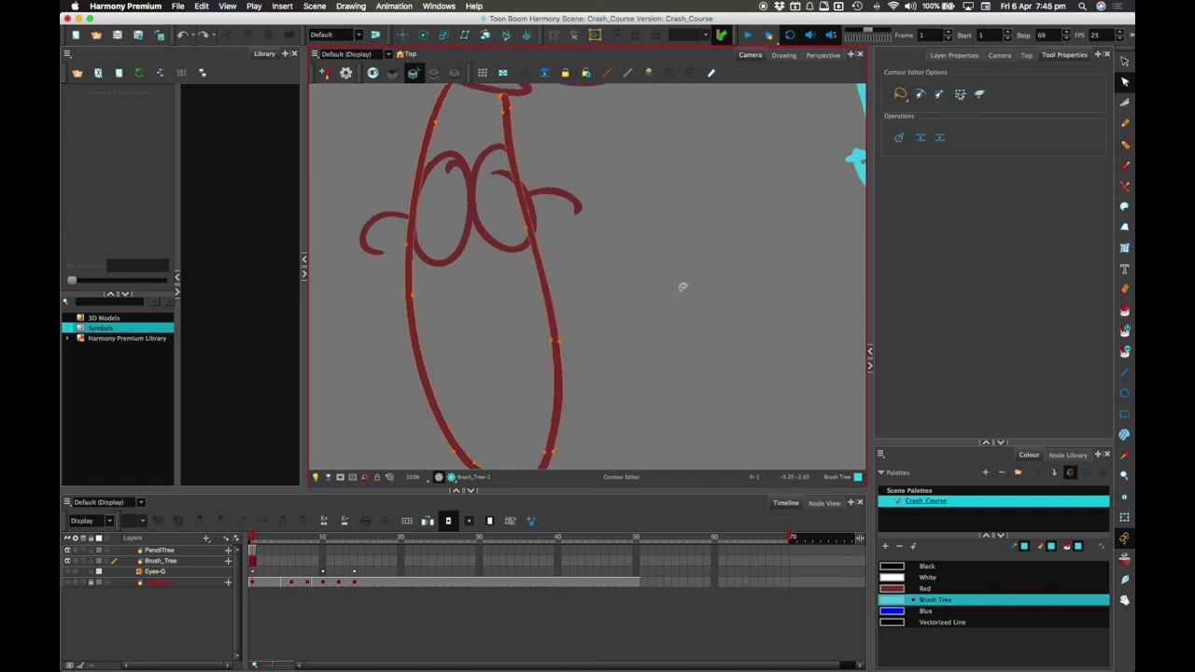
# Step: Try bulging the red trunk's lower-left edge and pulling its right-hand contour points outward, undoing each edit
pyautogui.click(594, 319)
pyautogui.click(609, 328)
pyautogui.click(494, 364)
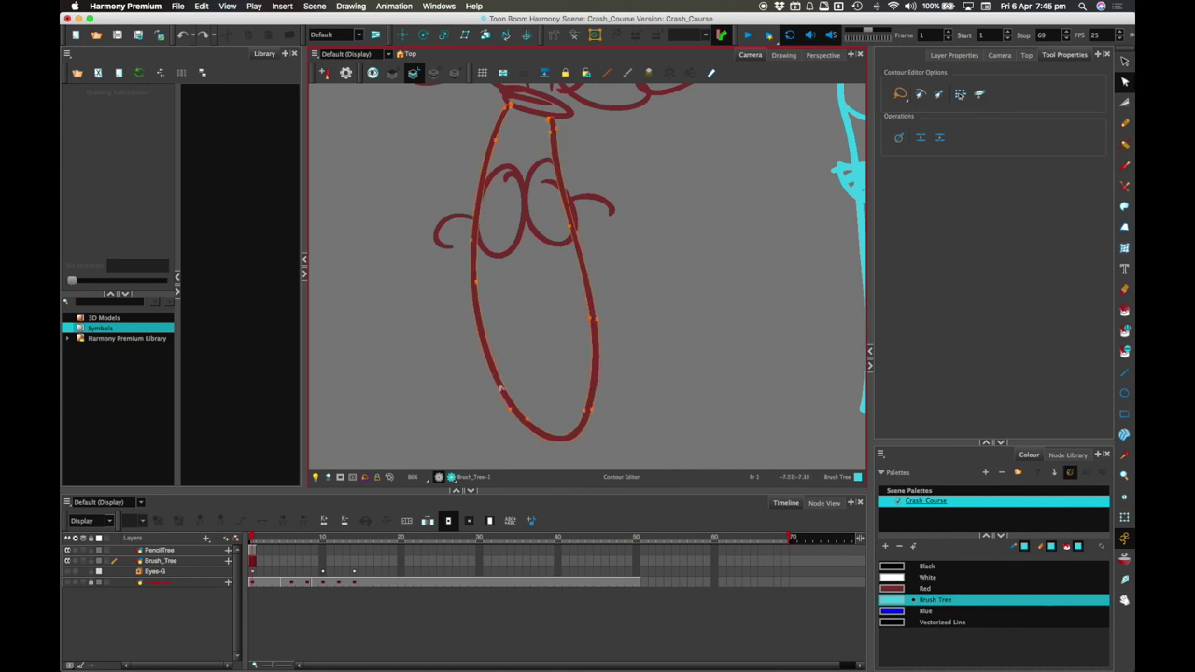
pyautogui.moveTo(498, 383); pyautogui.dragTo(488, 395)
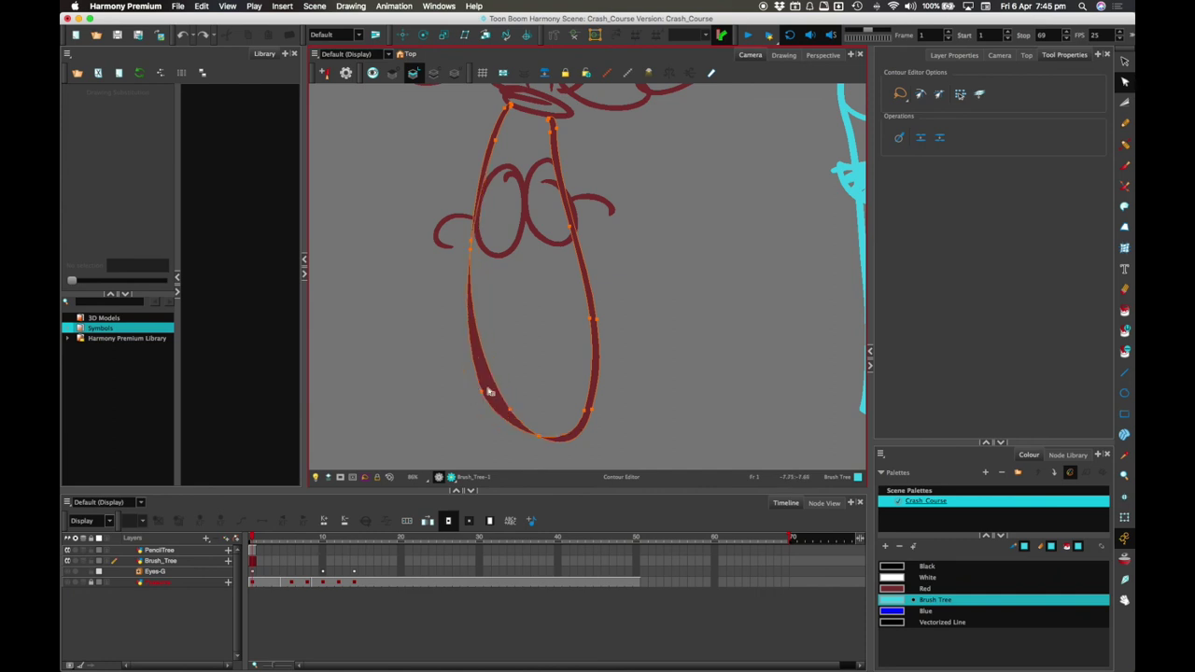
pyautogui.press('super+z')
pyautogui.moveTo(618, 313)
pyautogui.mouseDown()
pyautogui.moveTo(576, 315)
pyautogui.moveTo(625, 325)
pyautogui.mouseUp()
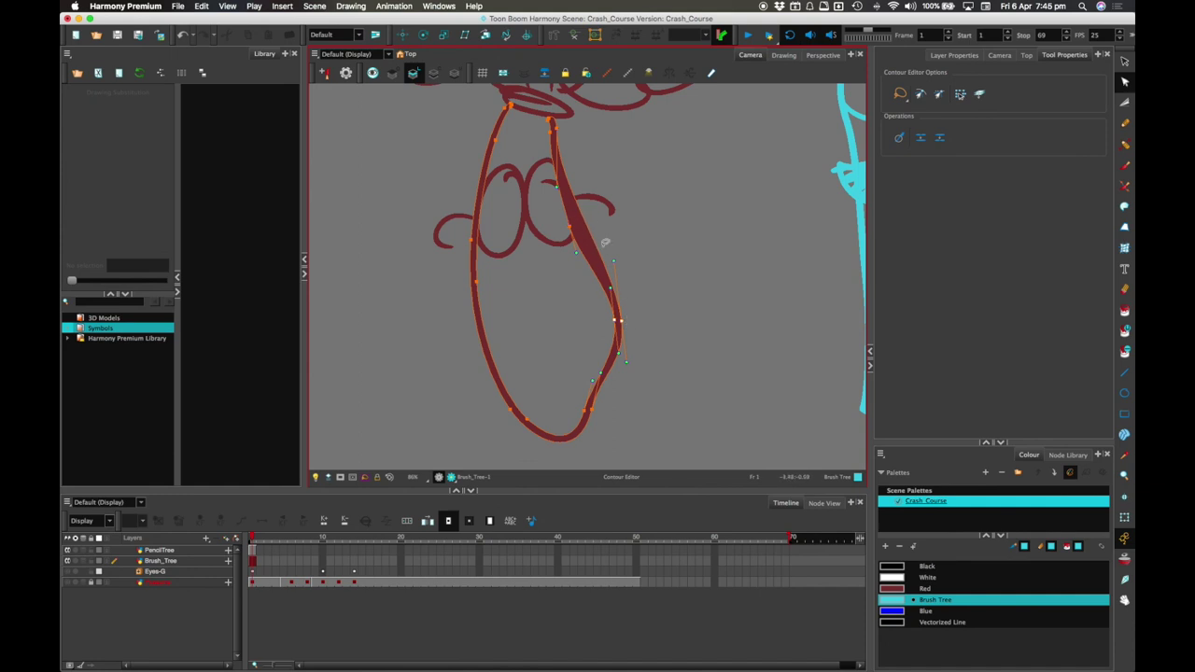
pyautogui.press('super+z')
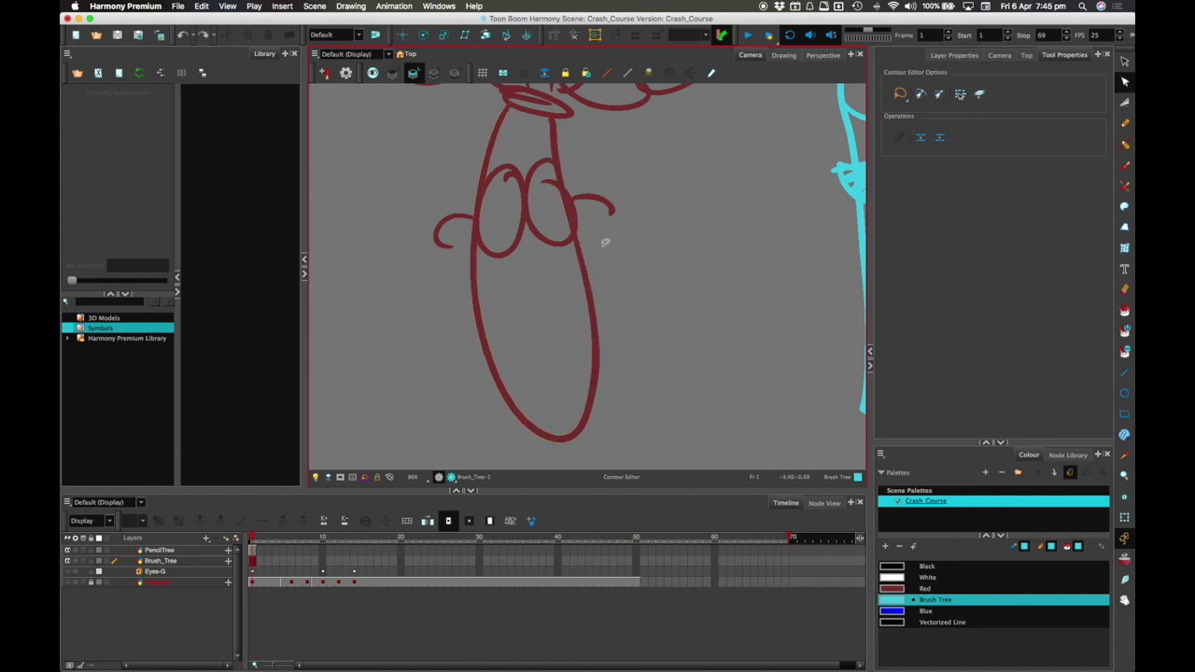
# Step: Select the cyan tree's trunk outline on the PencilTree layer and display its contour points
pyautogui.moveTo(820, 391); pyautogui.dragTo(699, 338)
pyautogui.moveTo(570, 293); pyautogui.dragTo(494, 382)
pyautogui.moveTo(739, 337)
pyautogui.mouseDown()
pyautogui.moveTo(716, 311)
pyautogui.moveTo(633, 281)
pyautogui.mouseUp()
pyautogui.press('1')
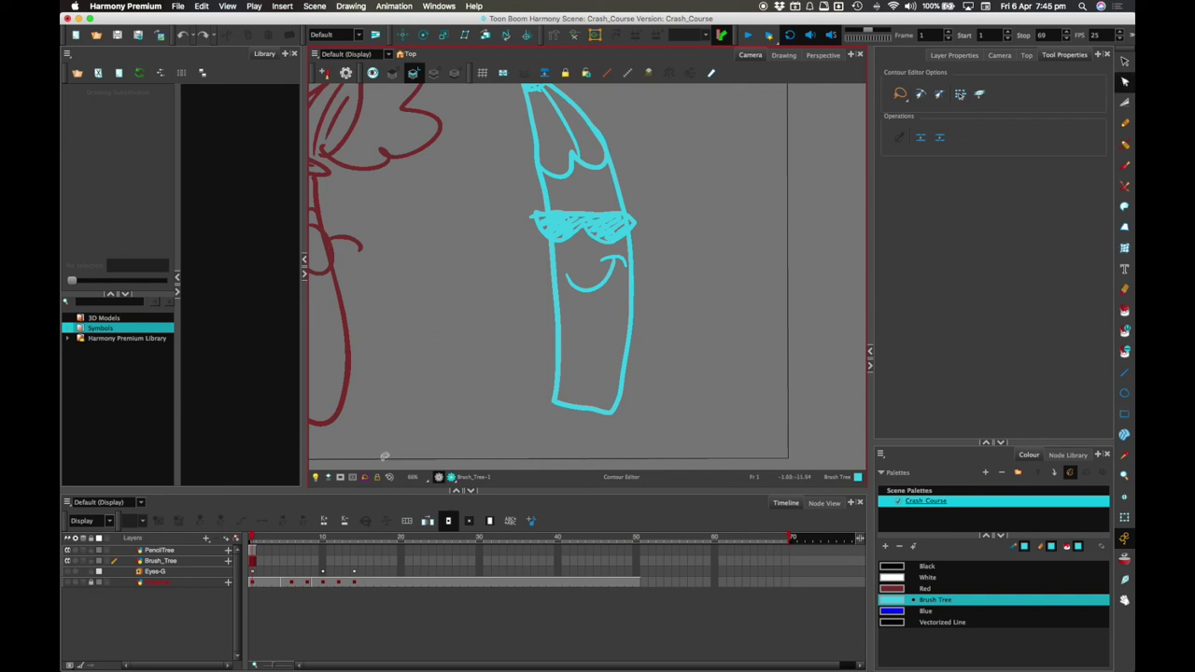
pyautogui.click(1124, 61)
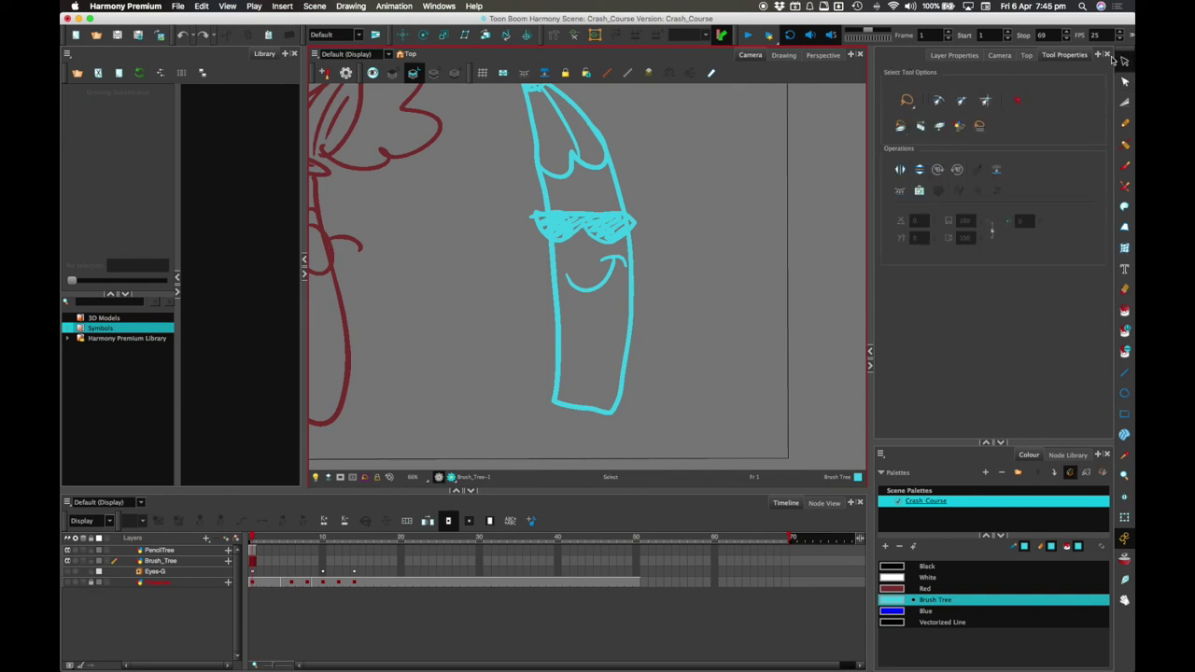
pyautogui.click(177, 550)
pyautogui.click(654, 292)
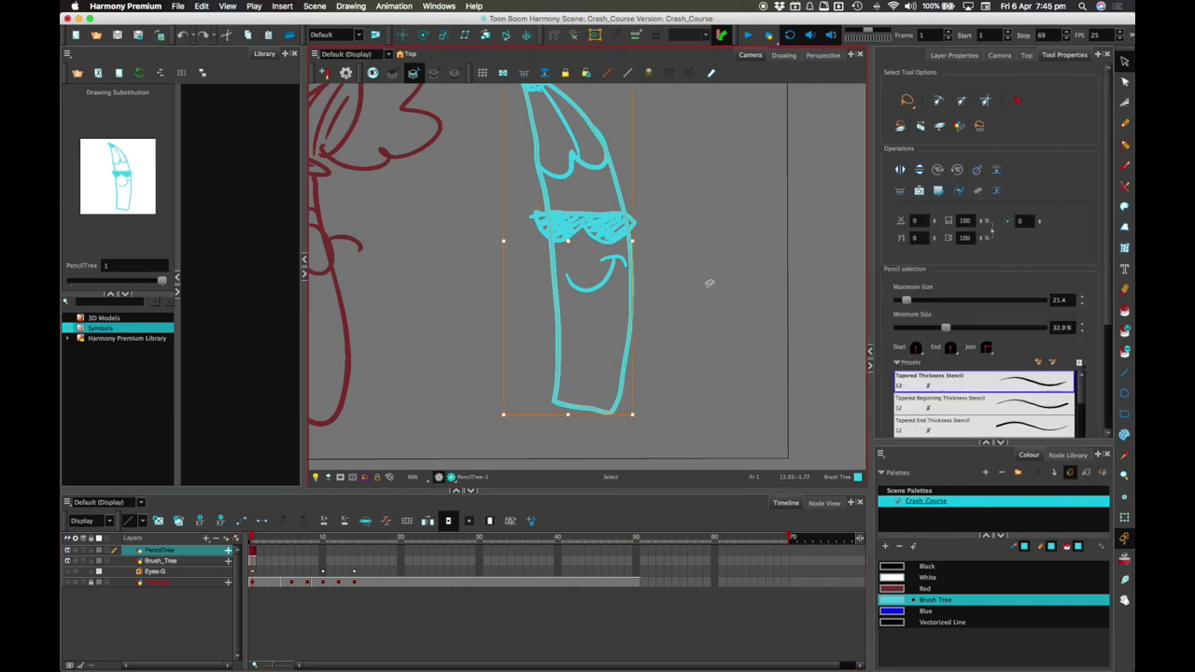
pyautogui.click(1123, 81)
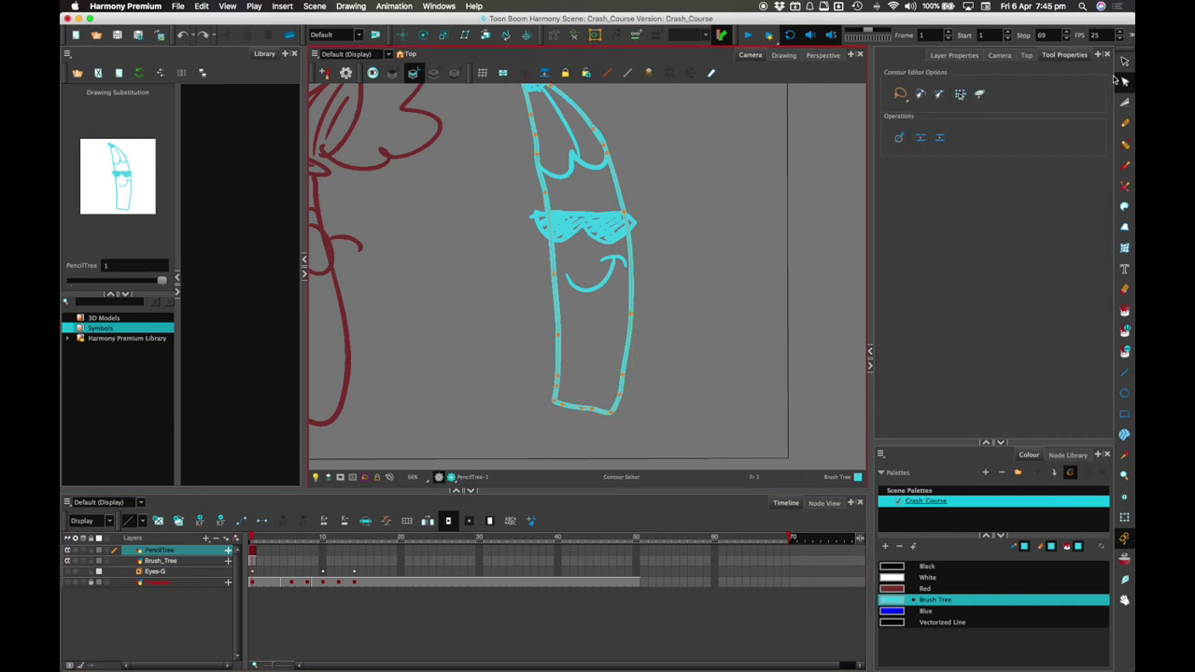
# Step: Try bulging the cyan trunk's right edge far outward beside the smile with the Contour Editor, and undo the edit
pyautogui.scroll(2, 645, 310)
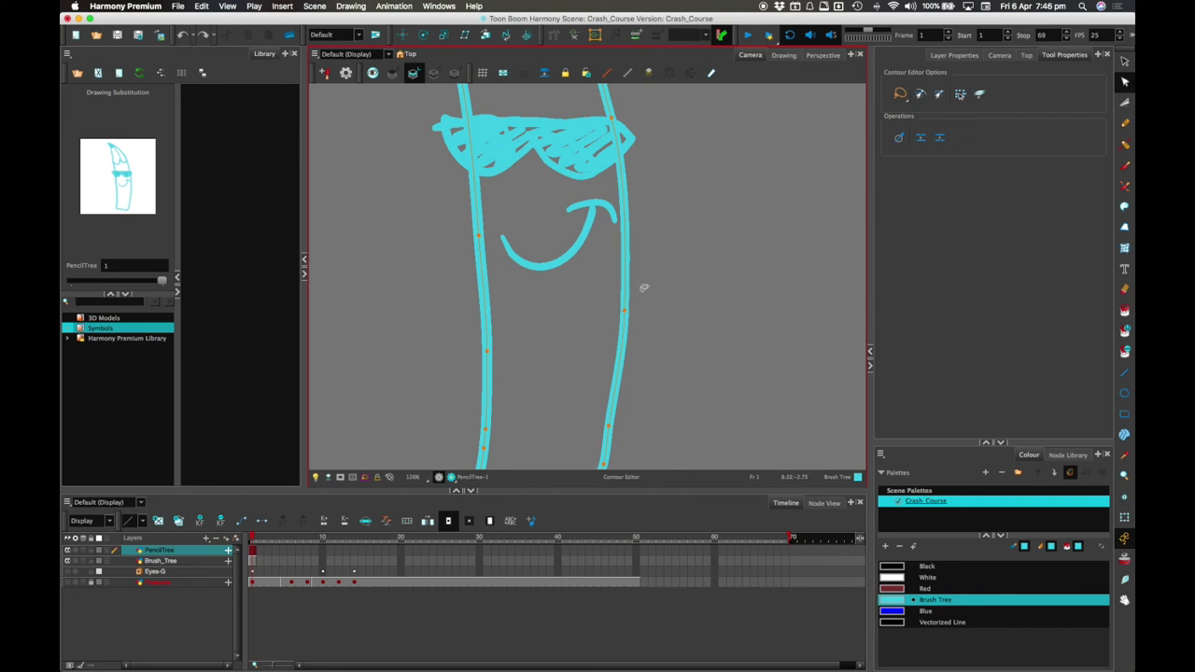
pyautogui.moveTo(627, 263); pyautogui.dragTo(680, 262)
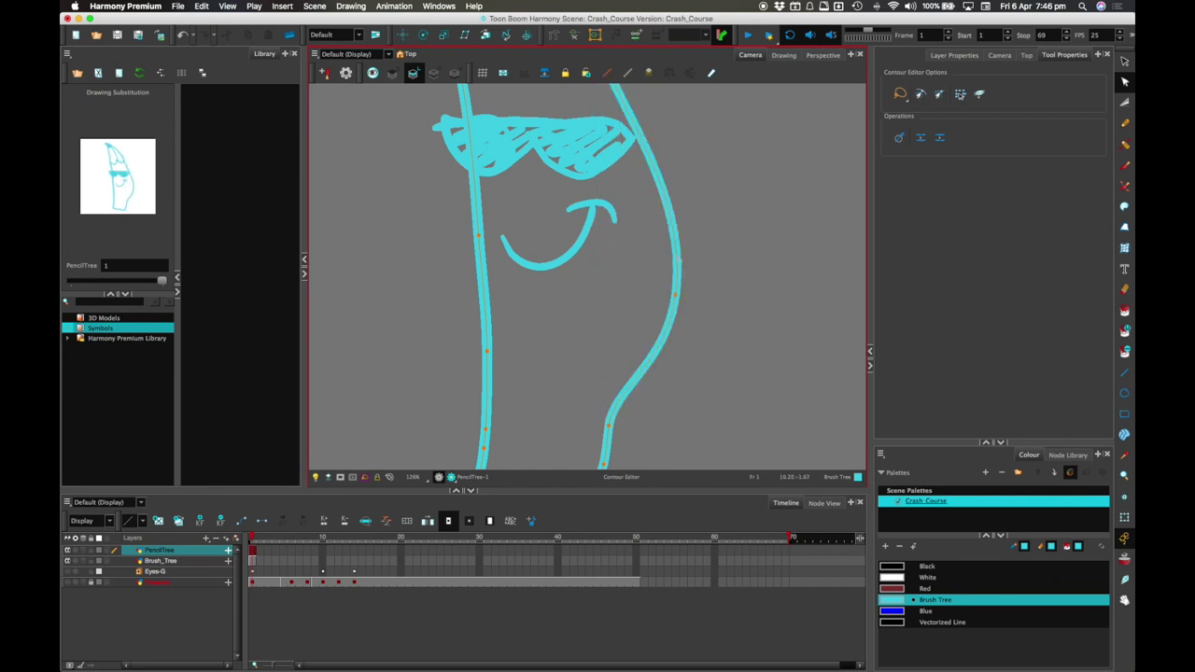
pyautogui.hotkey('ctrl', 'z')
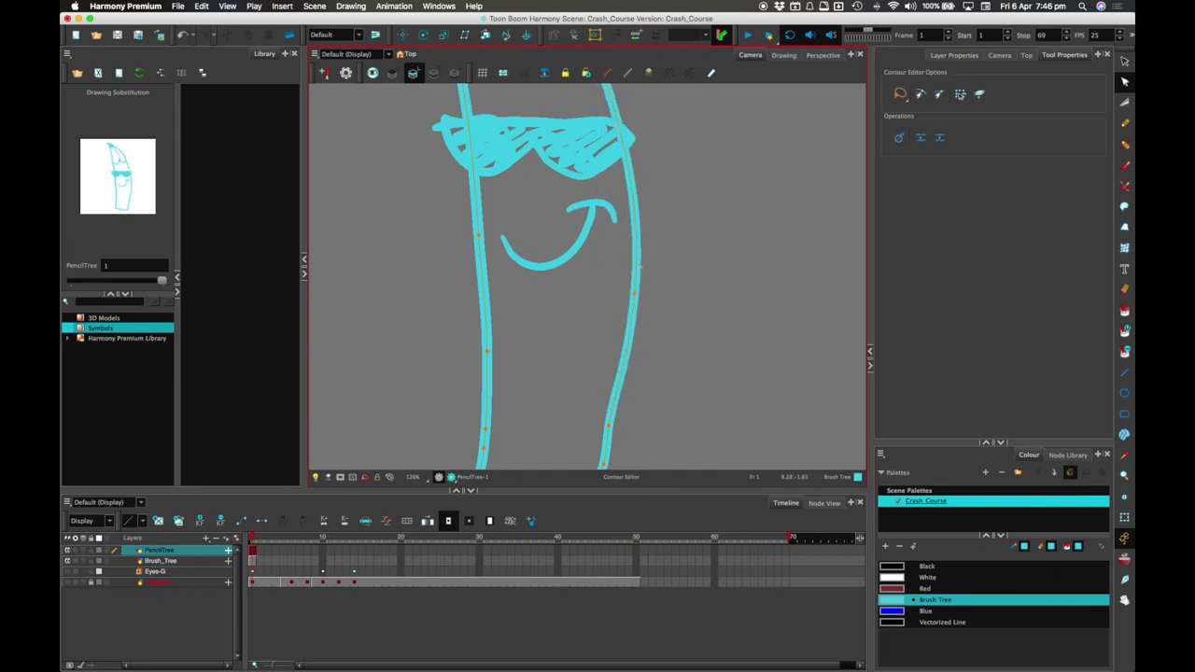
pyautogui.hotkey('ctrl', 'z')
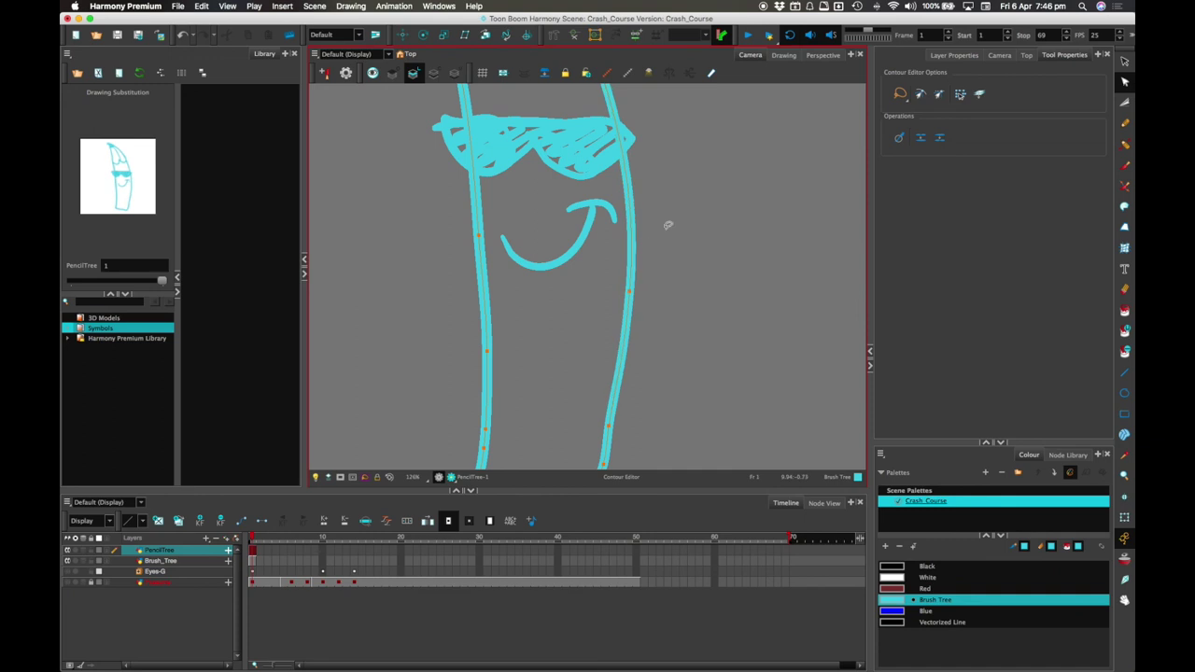
# Step: Pull the cyan trunk's right edge slightly outward beside the smile, and compare its centre-line points with the red brush trunk
pyautogui.moveTo(633, 266); pyautogui.dragTo(639, 264)
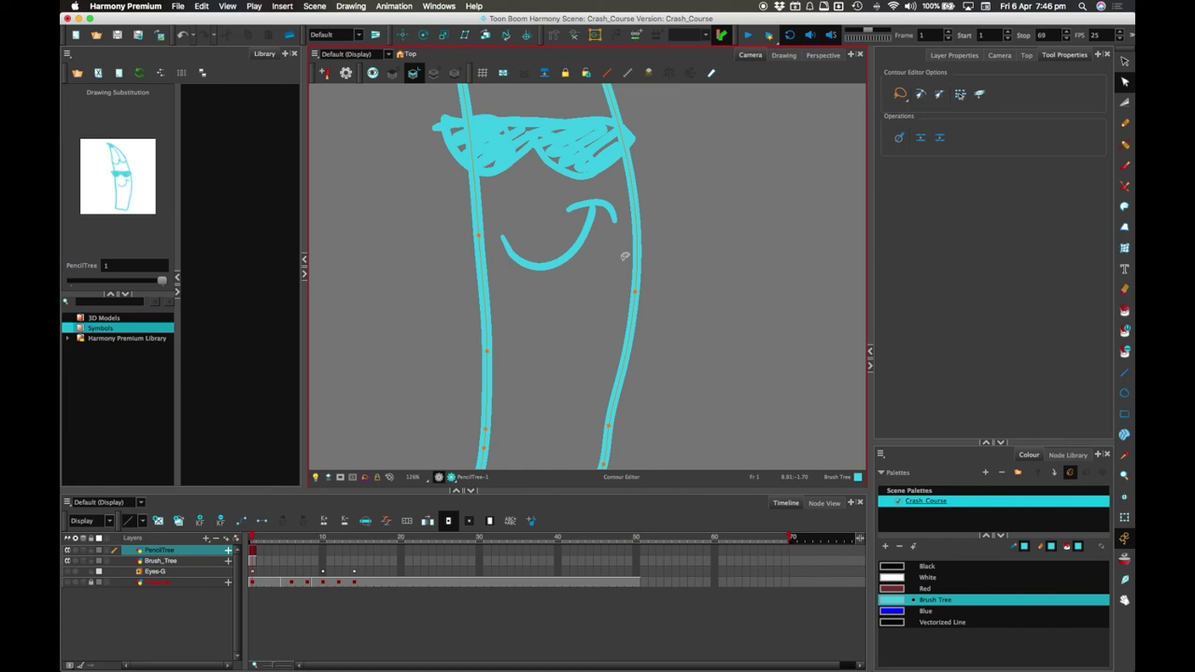
pyautogui.moveTo(493, 362); pyautogui.dragTo(753, 302)
pyautogui.press('1')
pyautogui.moveTo(504, 301); pyautogui.dragTo(588, 315)
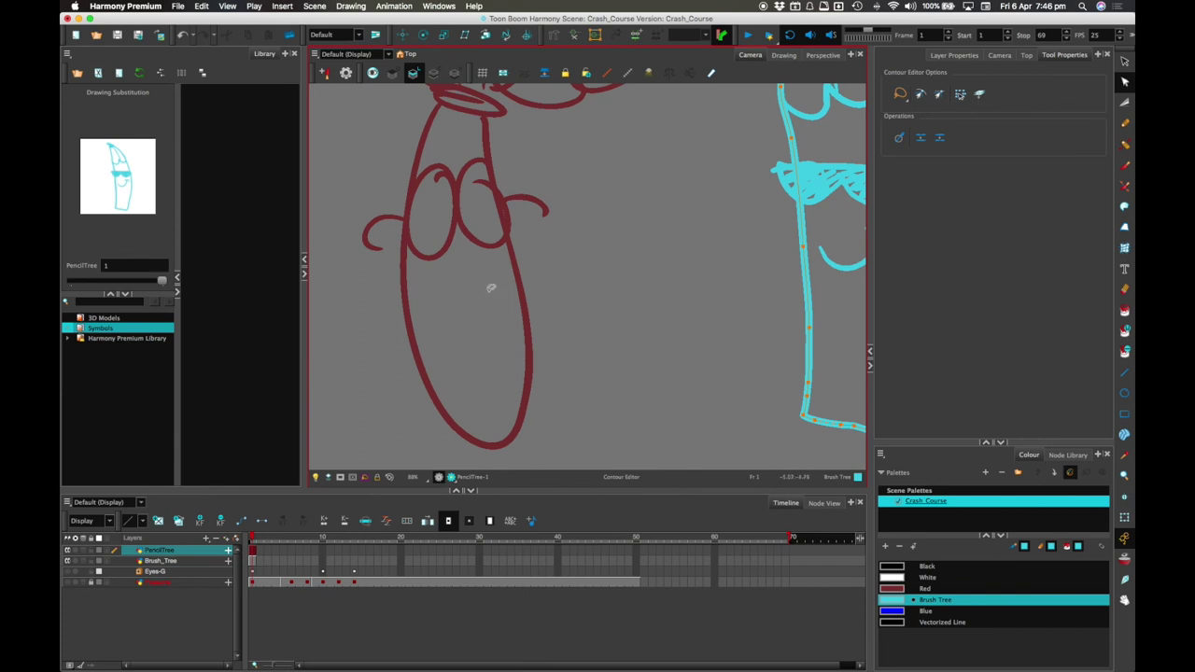
pyautogui.hscroll(5, 490, 287)
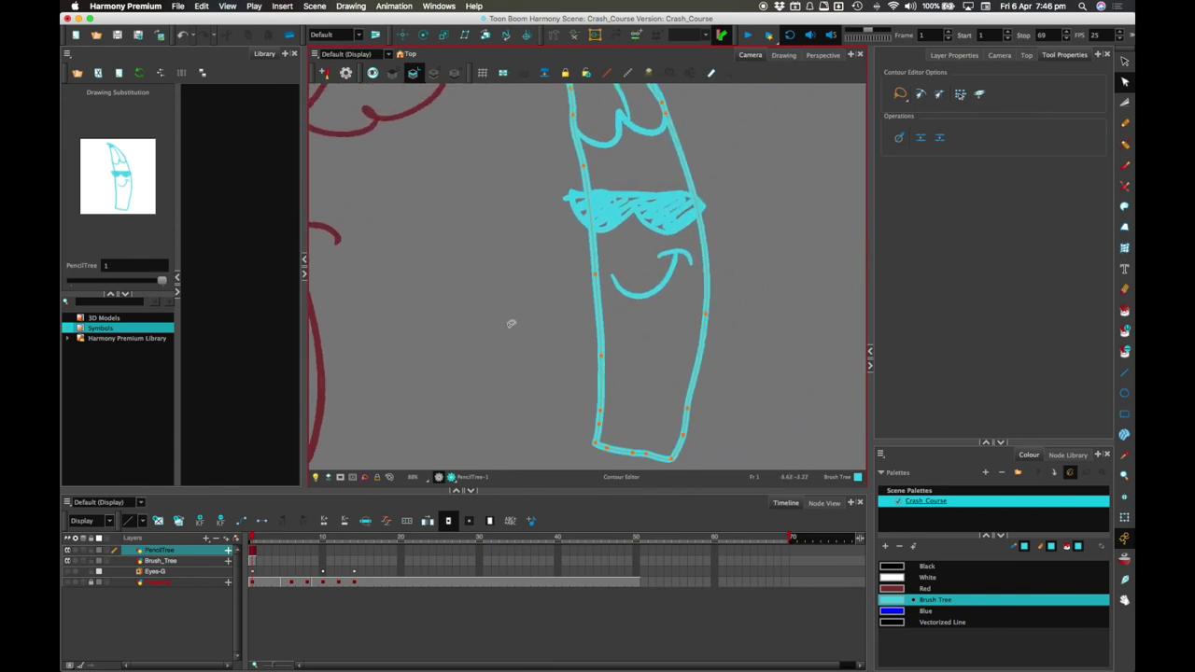
# Step: Try swinging the curve handle of the cyan trunk's right-hand contour point outward, and undo it
pyautogui.click(708, 315)
pyautogui.moveTo(714, 245)
pyautogui.mouseDown()
pyautogui.moveTo(761, 285)
pyautogui.moveTo(711, 261)
pyautogui.moveTo(747, 275)
pyautogui.moveTo(769, 309)
pyautogui.mouseUp()
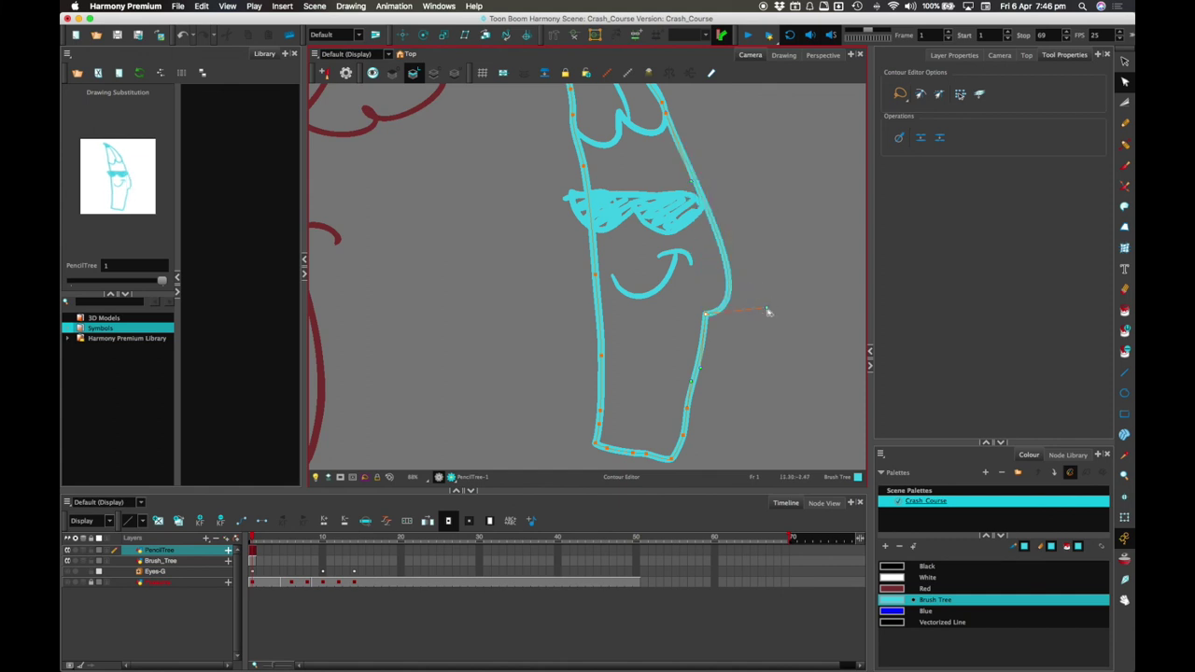
pyautogui.hotkey('ctrl', 'z')
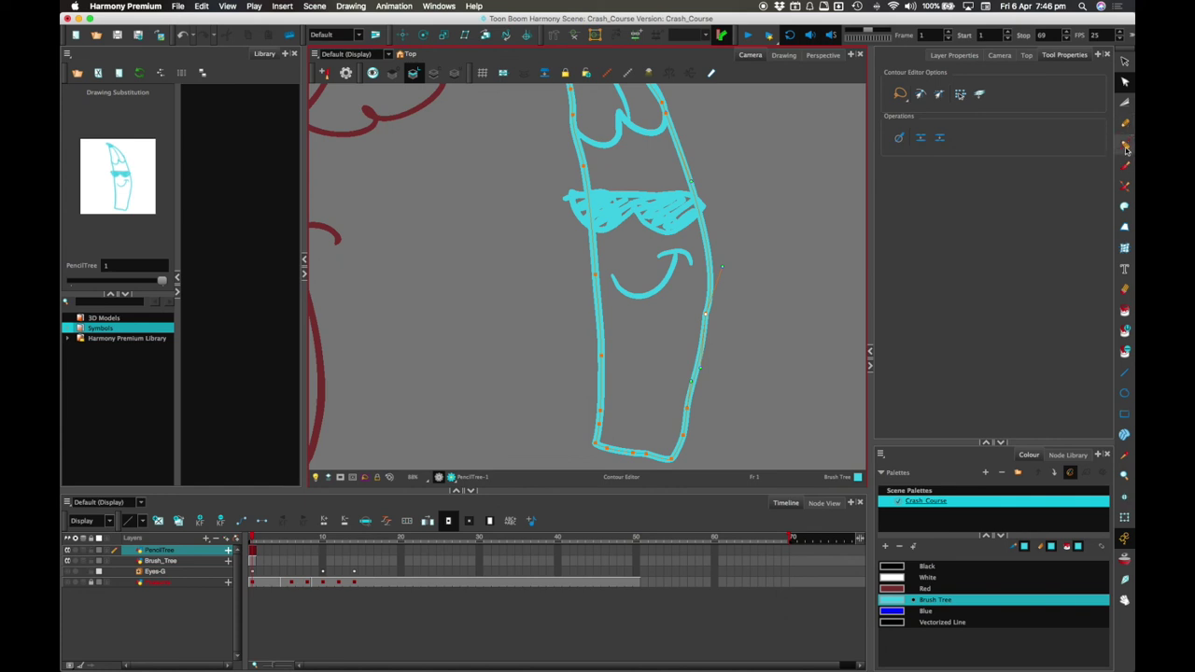
# Step: Adjust the cyan trunk's line thickness with the Pencil Editor, thickening it beside the smile and thinning it sharply lower on the right edge
pyautogui.click(1125, 146)
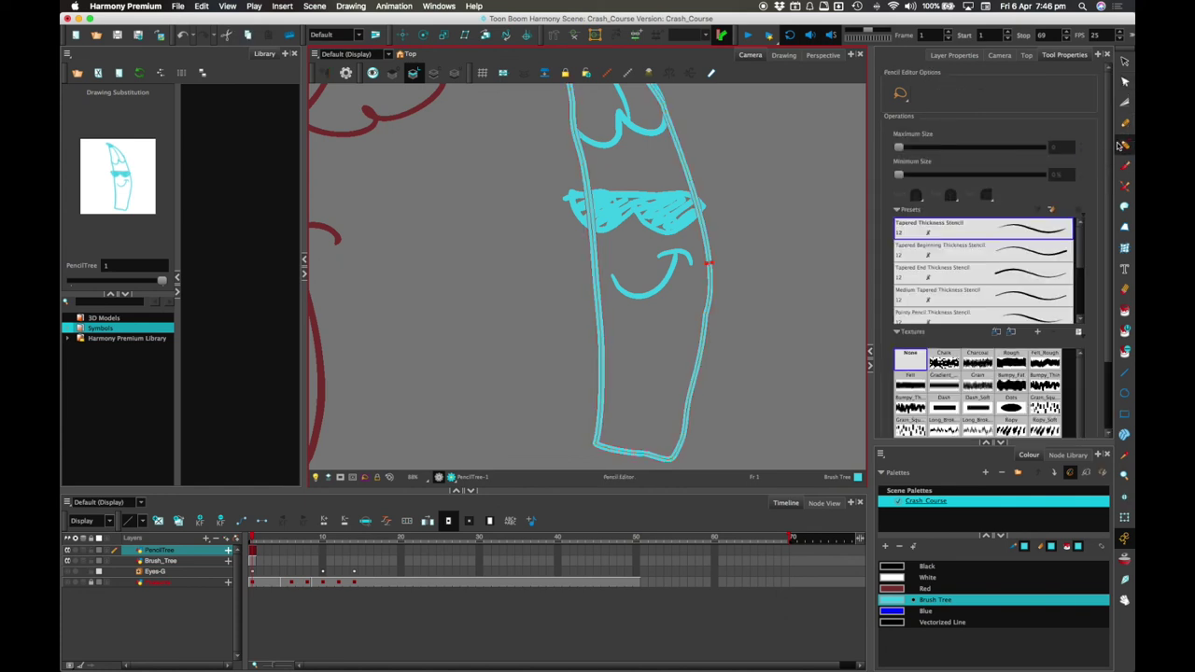
pyautogui.click(717, 267)
pyautogui.moveTo(724, 266); pyautogui.dragTo(712, 263)
pyautogui.click(700, 359)
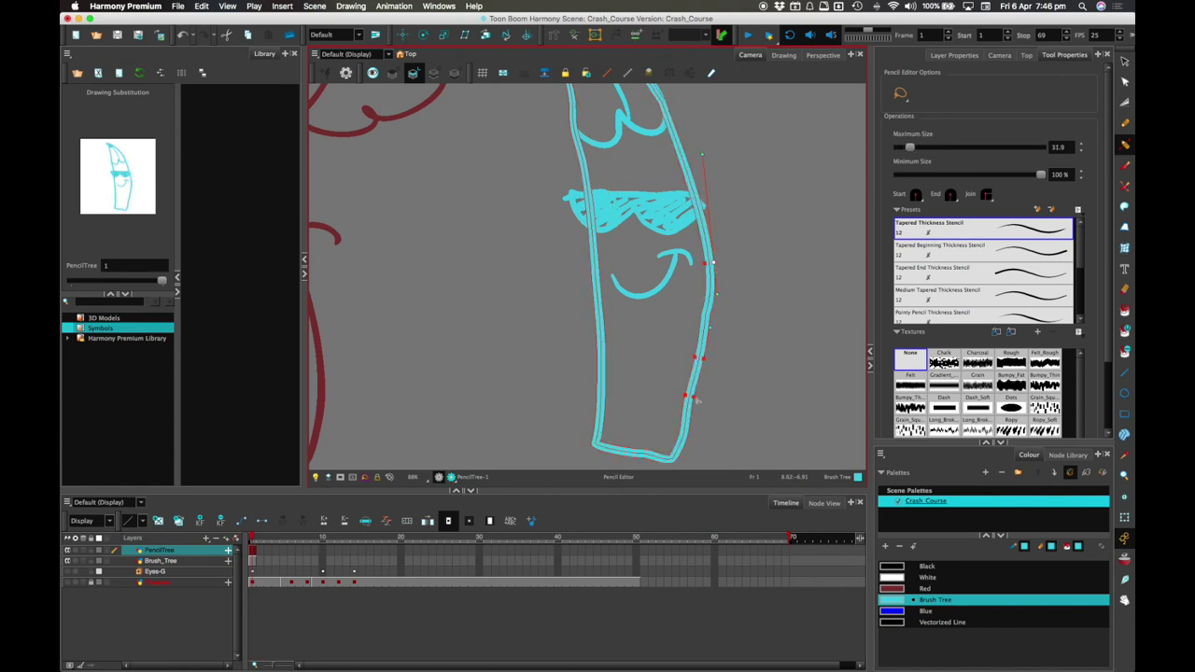
pyautogui.moveTo(704, 360); pyautogui.dragTo(698, 359)
pyautogui.press('Escape')
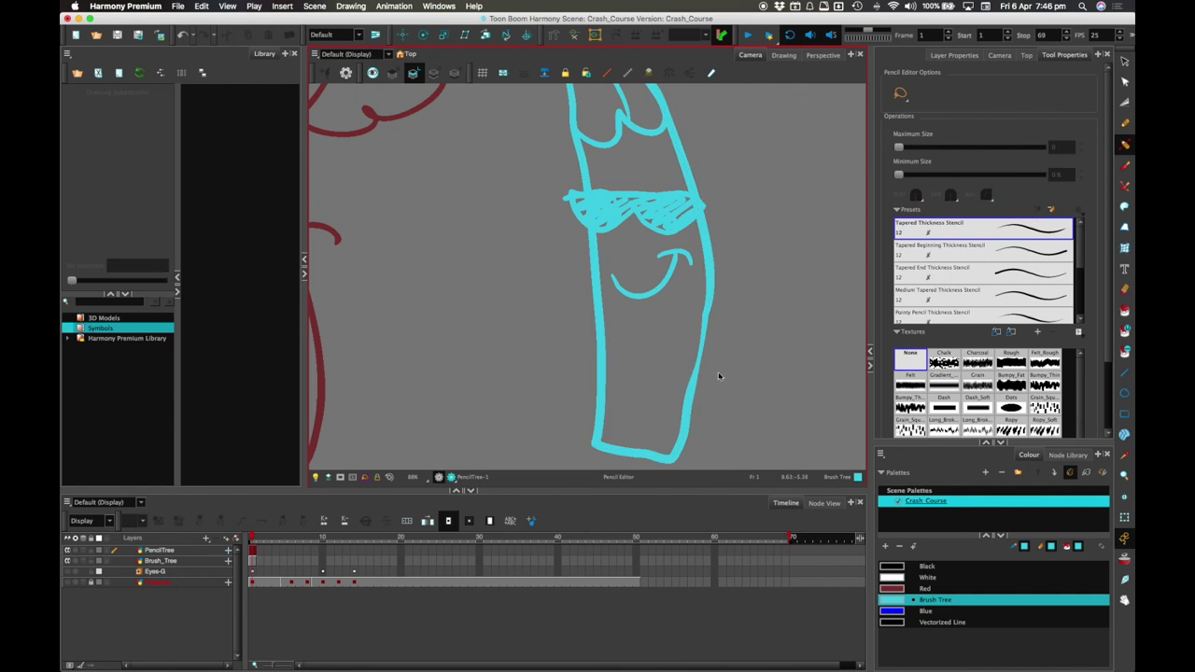
pyautogui.click(699, 361)
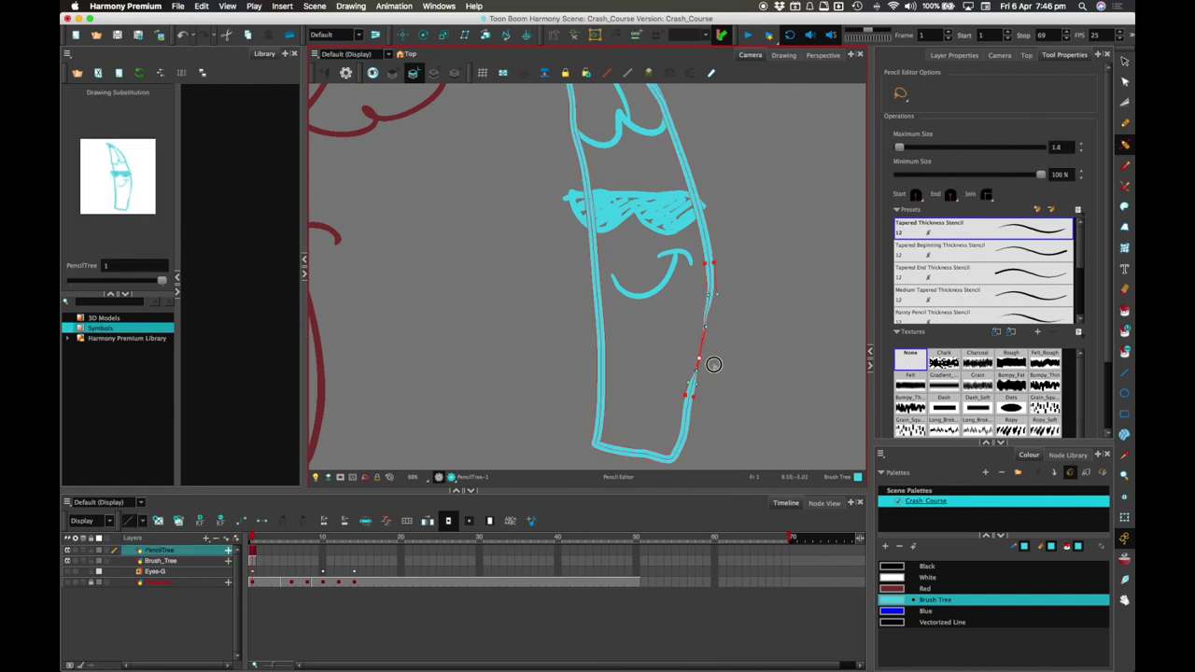
pyautogui.click(713, 400)
pyautogui.click(695, 360)
# Step: Reshape the cyan trunk's right edge with the Contour Editor so it bulges beside the smile and narrows below
pyautogui.click(1120, 84)
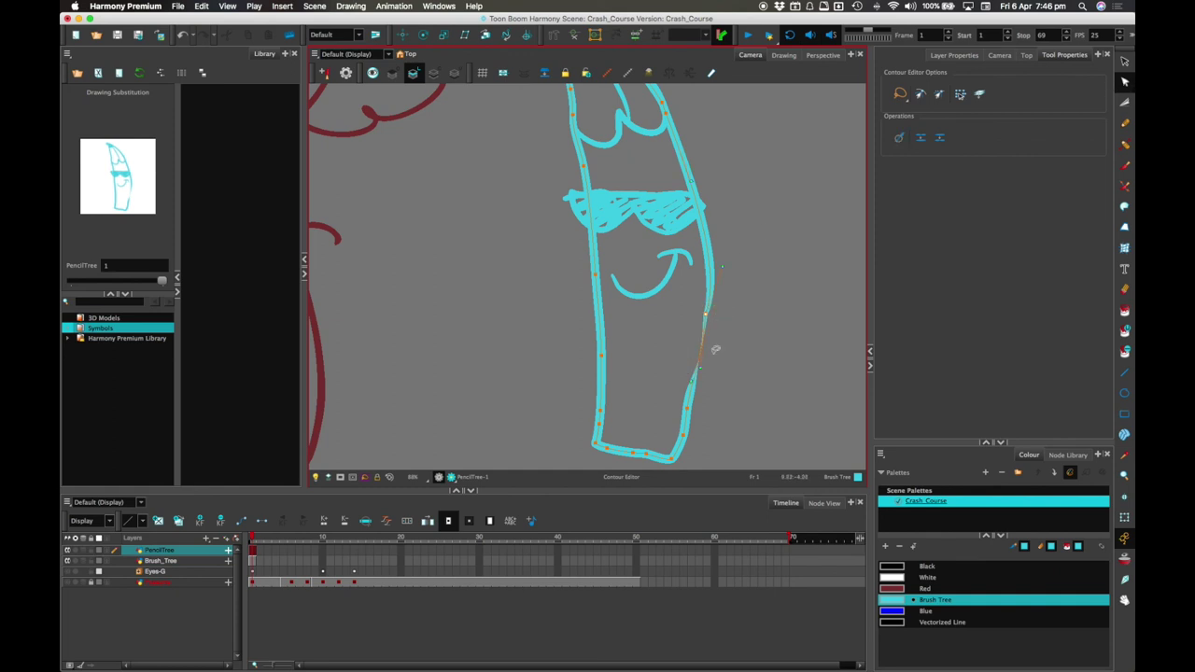
pyautogui.moveTo(674, 352)
pyautogui.mouseDown()
pyautogui.moveTo(725, 320)
pyautogui.moveTo(715, 346)
pyautogui.moveTo(659, 341)
pyautogui.moveTo(648, 322)
pyautogui.moveTo(630, 342)
pyautogui.mouseUp()
pyautogui.click(759, 318)
pyautogui.press('1')
pyautogui.click(679, 324)
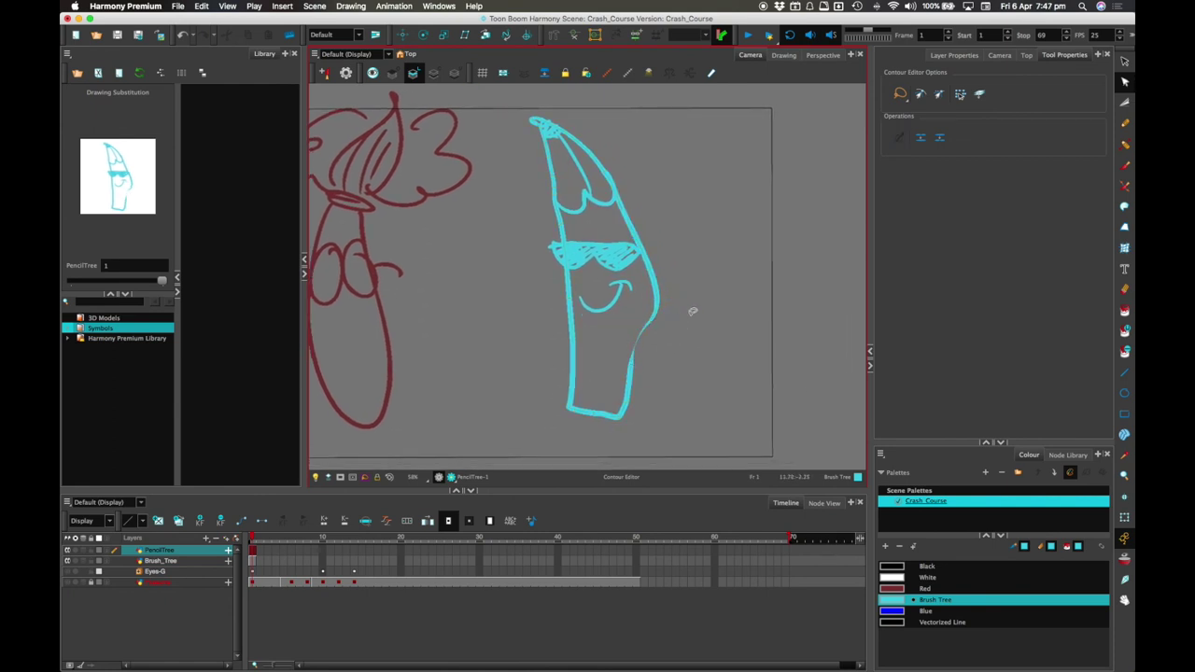
# Step: Extend the PencilTree drawing's exposure through frame 16 and duplicate the drawing at frame 5
pyautogui.click(370, 552)
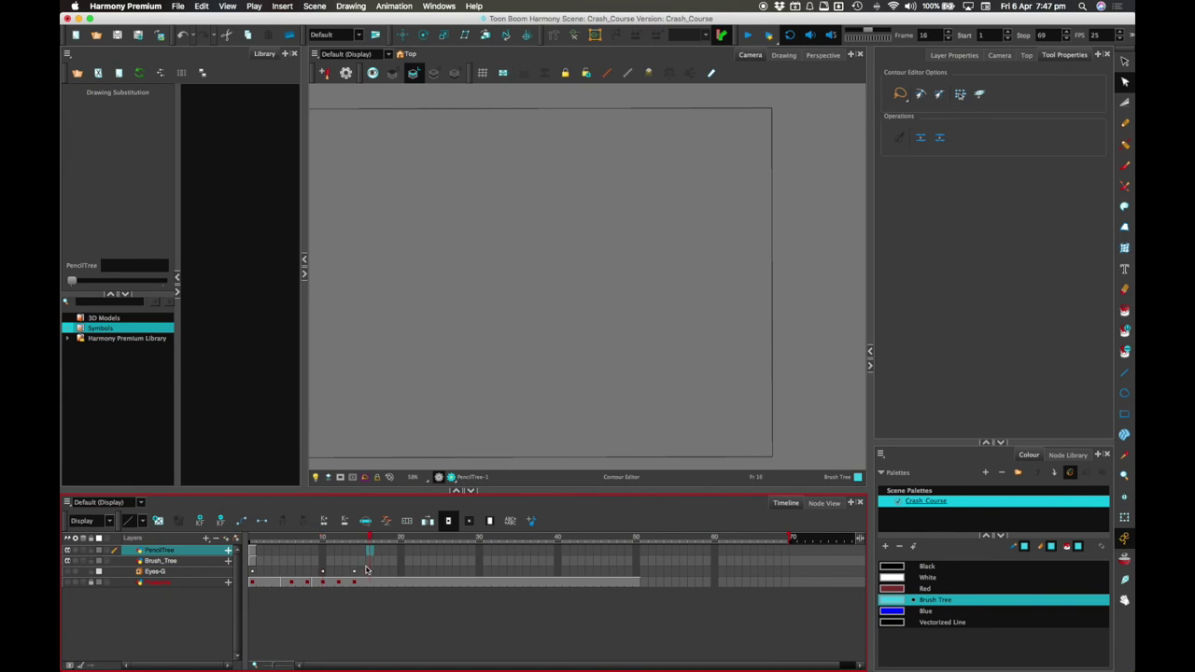
pyautogui.keyDown('shift'); pyautogui.click(266, 551); pyautogui.keyUp('shift')
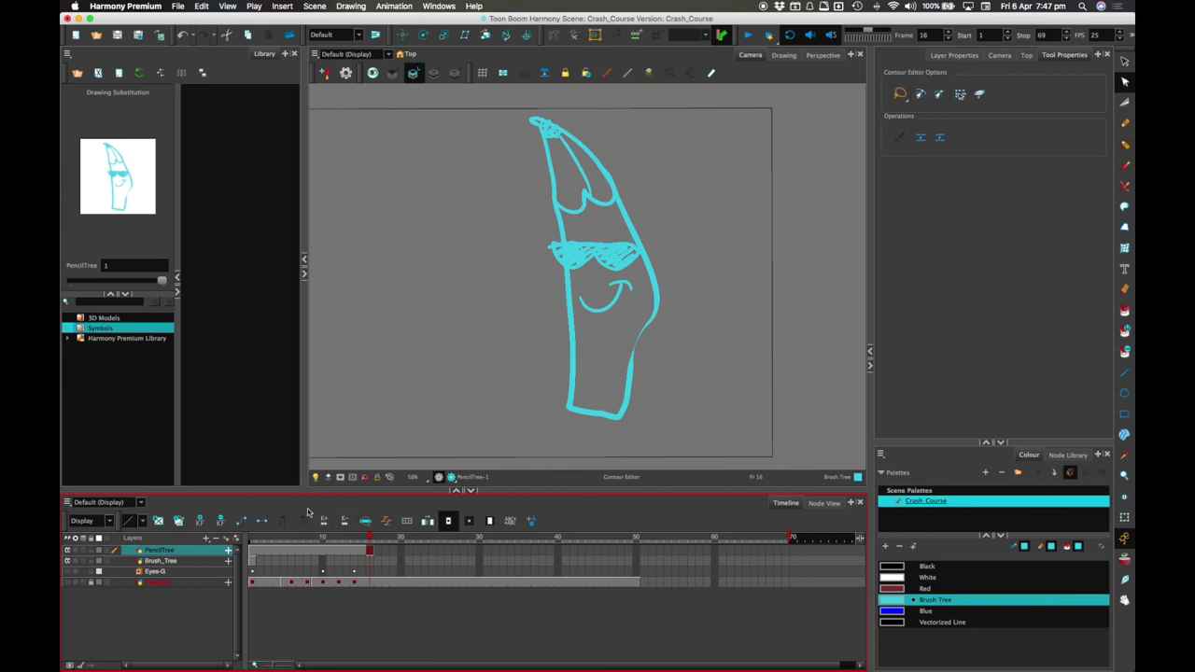
pyautogui.click(284, 552)
pyautogui.click(175, 523)
# Step: Pull the trunk's right-hand bulge slightly inward on frame 5 and compare it with frame 4
pyautogui.moveTo(667, 280)
pyautogui.mouseDown()
pyautogui.moveTo(683, 340)
pyautogui.moveTo(705, 297)
pyautogui.moveTo(667, 286)
pyautogui.moveTo(637, 347)
pyautogui.mouseUp()
pyautogui.click(275, 539)
pyautogui.moveTo(275, 539); pyautogui.dragTo(283, 539)
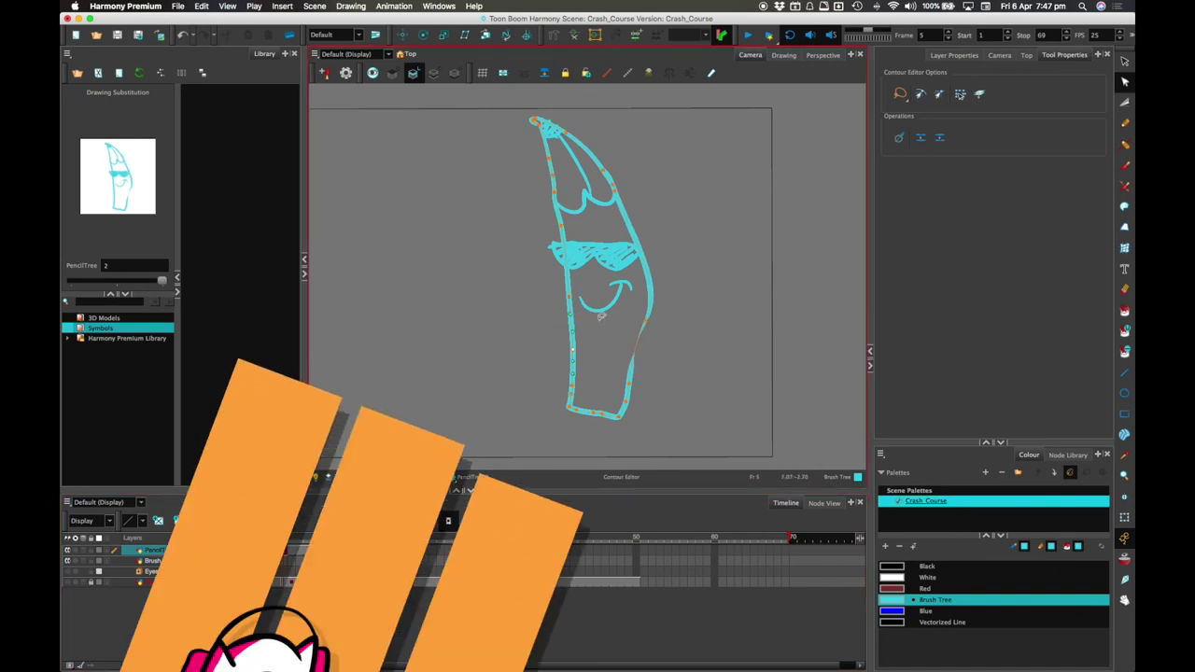
# Step: Delete the extra contour points along the trunk's left edge on frame 5 and reshape that edge into a smooth curve
pyautogui.click(563, 292)
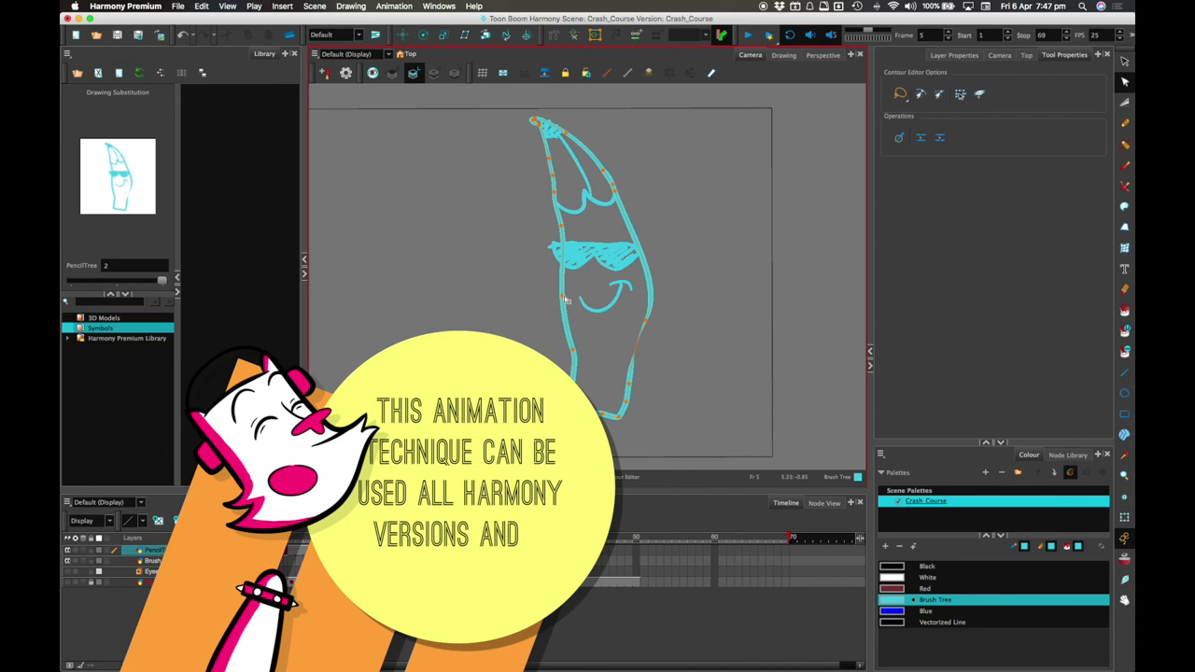
pyautogui.press('Delete')
pyautogui.click(573, 377)
pyautogui.press('Delete')
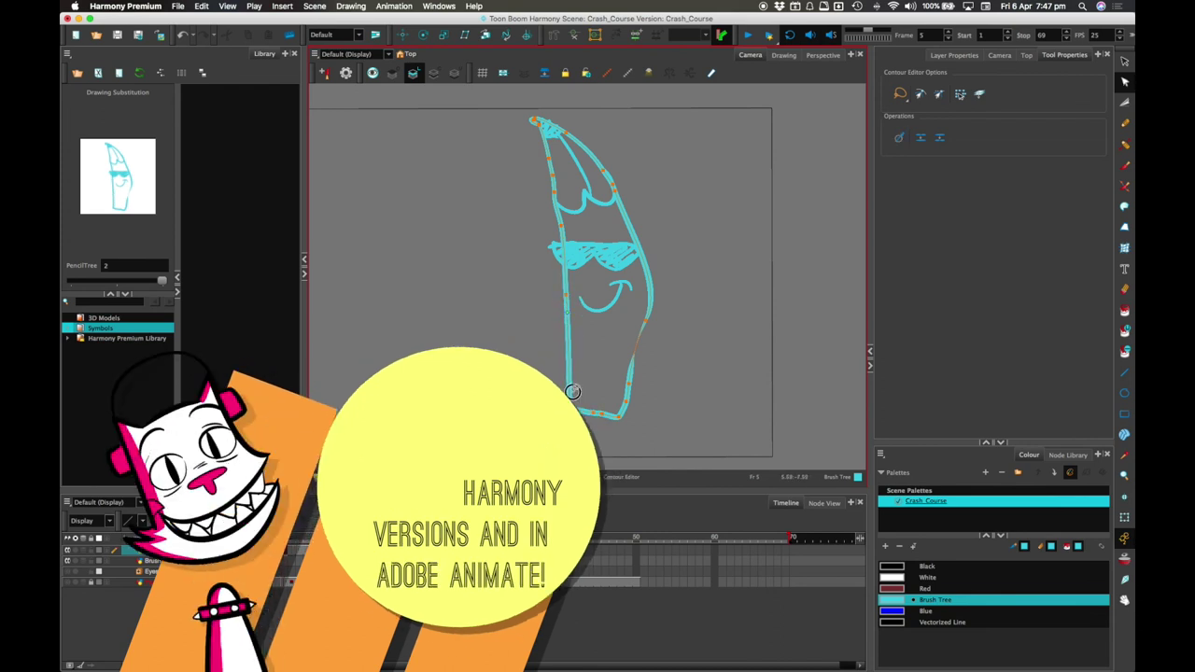
pyautogui.press('Delete')
pyautogui.moveTo(568, 335); pyautogui.dragTo(576, 341)
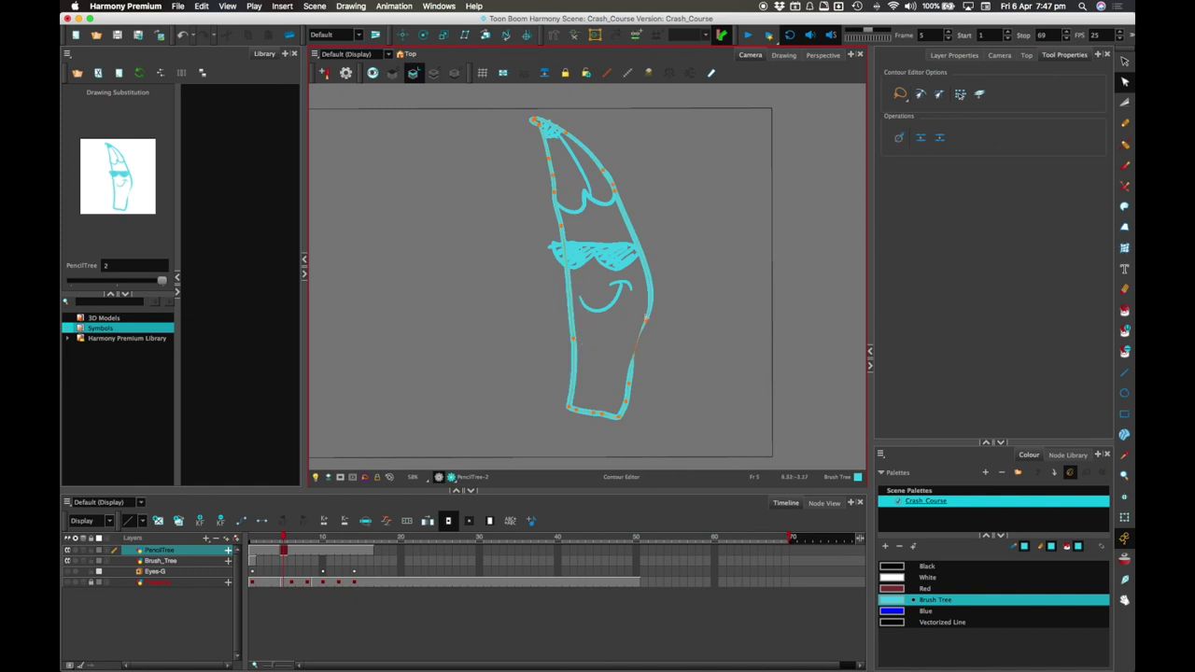
pyautogui.click(285, 528)
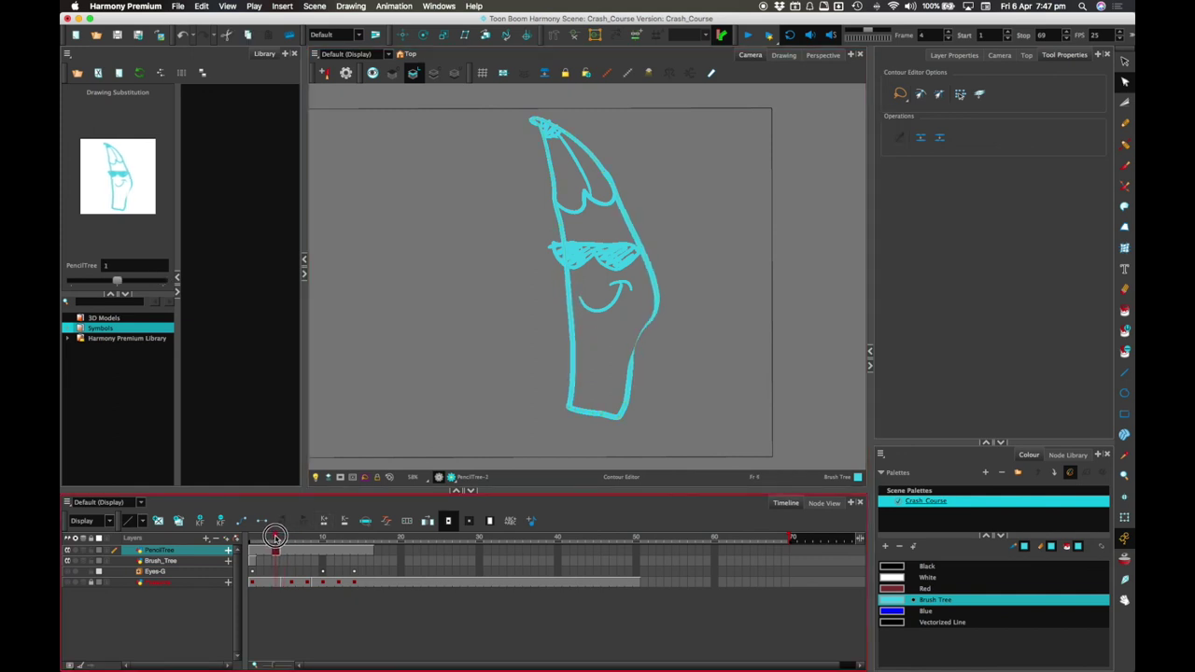
# Step: Select the smile's lines on frame 5 and examine their contour points
pyautogui.click(602, 327)
pyautogui.click(615, 300)
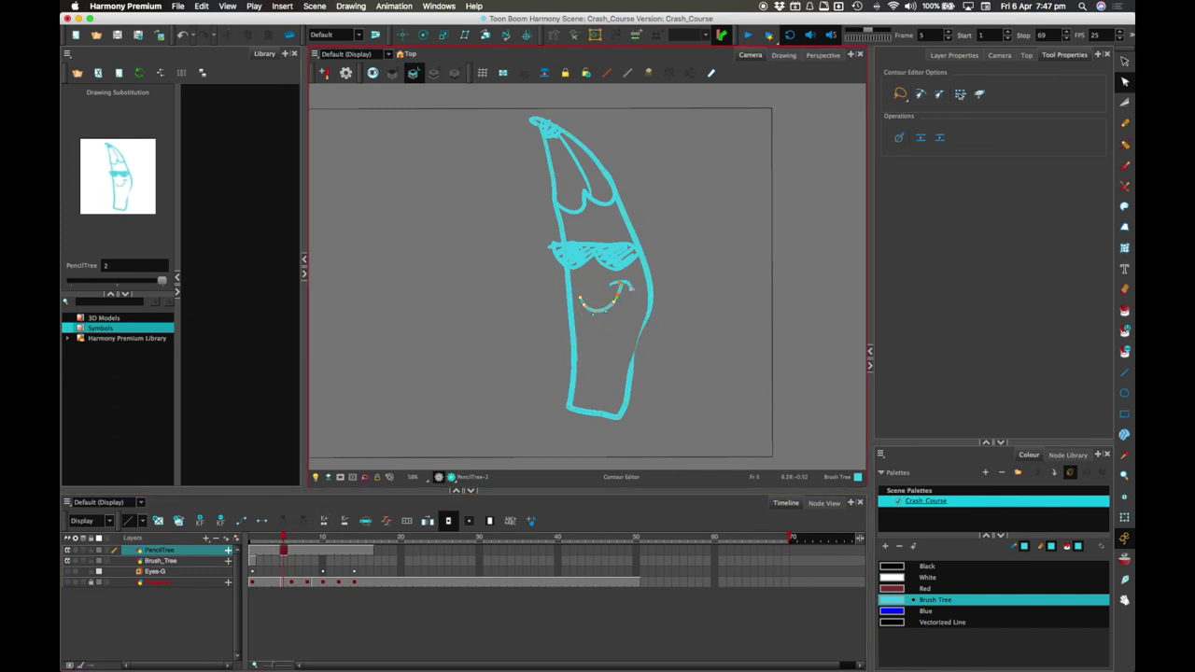
pyautogui.moveTo(631, 318); pyautogui.dragTo(609, 321)
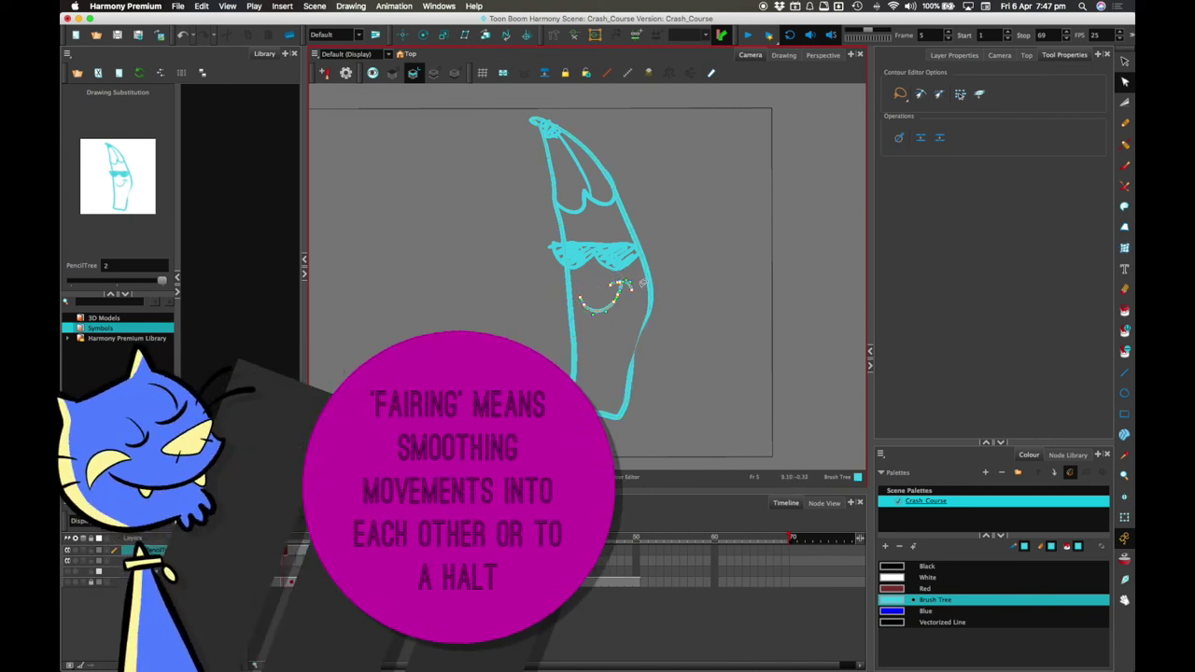
# Step: Smooth the trunk outline on frame 5 and compare it with the previous drawing
pyautogui.click(670, 324)
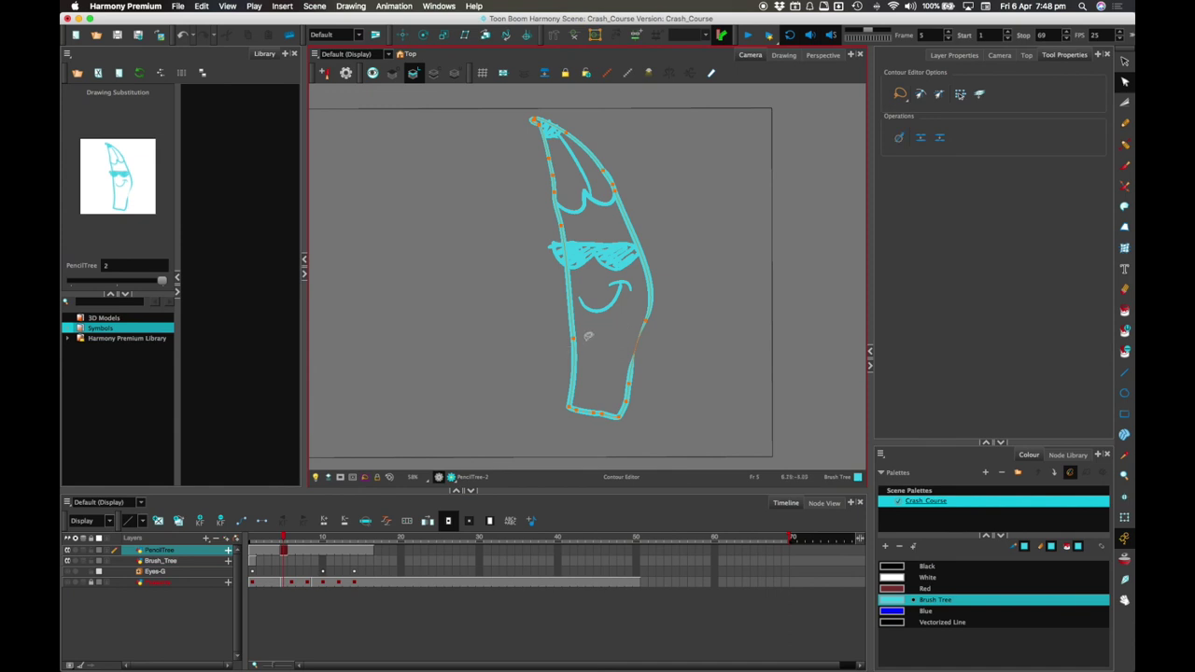
pyautogui.click(899, 138)
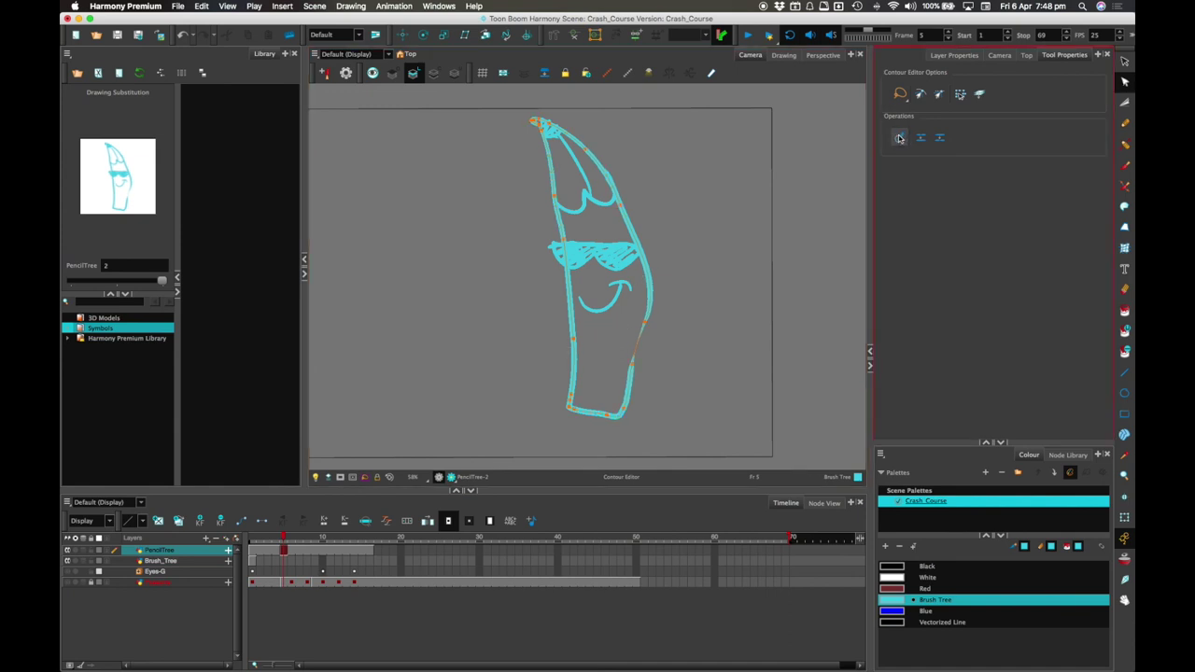
pyautogui.moveTo(278, 537); pyautogui.dragTo(284, 535)
# Step: Select the lines around the tree's pointed tip on frame 5, smooth them, and check the change between drawings
pyautogui.moveTo(628, 164); pyautogui.dragTo(532, 217)
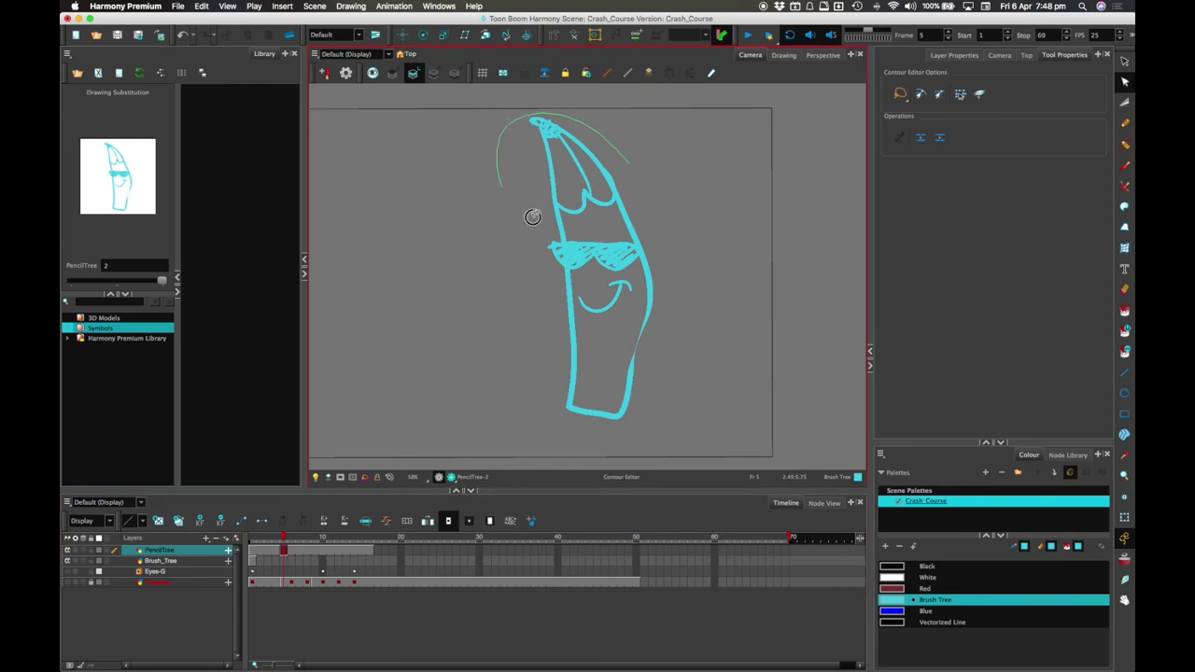
pyautogui.click(899, 139)
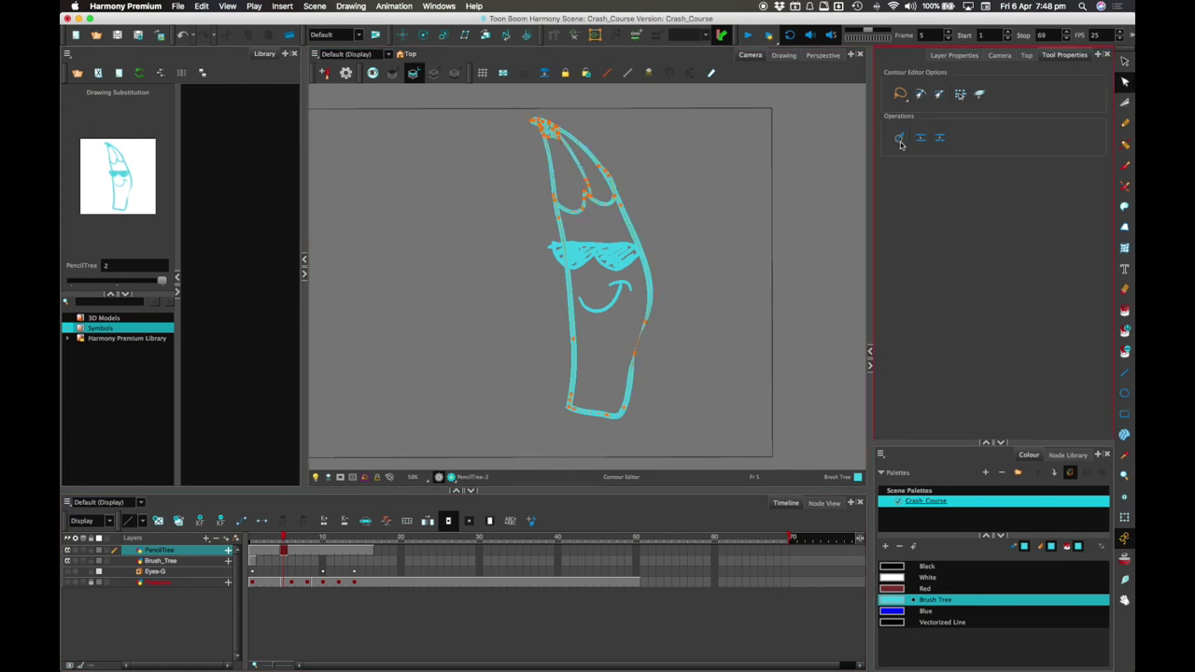
pyautogui.click(733, 192)
pyautogui.click(284, 534)
pyautogui.moveTo(284, 534); pyautogui.dragTo(284, 534)
# Step: Smooth the shaded sunglasses on frame 5 and compare them with frame 4
pyautogui.moveTo(640, 265)
pyautogui.mouseDown()
pyautogui.moveTo(619, 245)
pyautogui.moveTo(573, 240)
pyautogui.moveTo(598, 272)
pyautogui.moveTo(639, 269)
pyautogui.mouseUp()
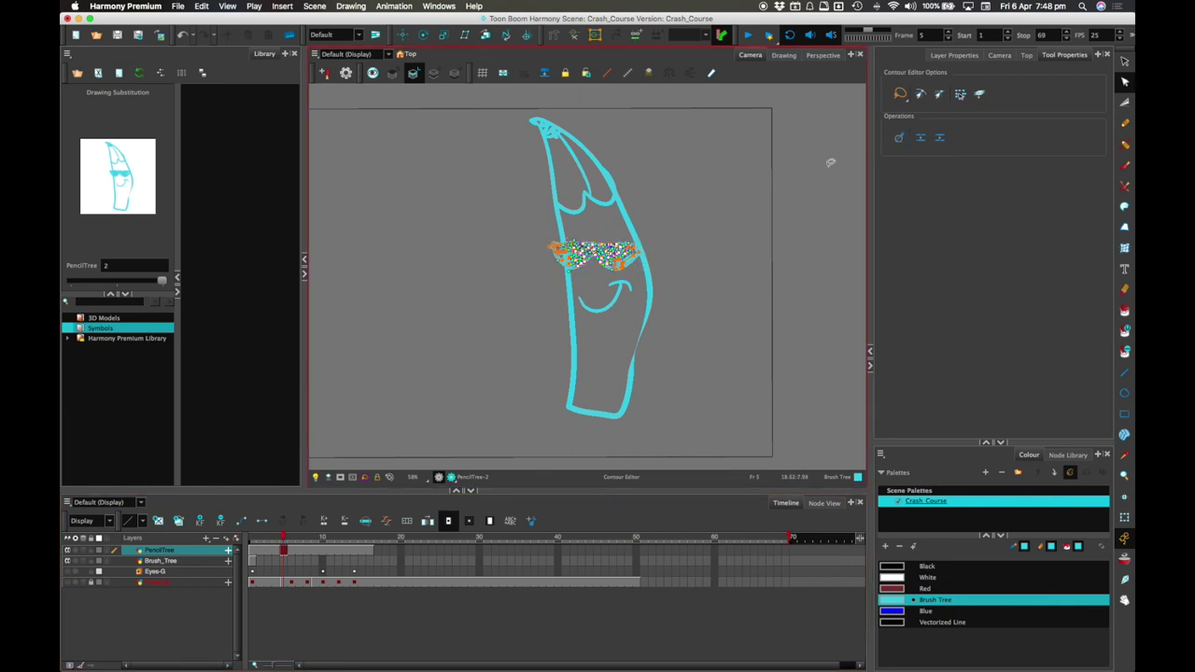
pyautogui.click(699, 240)
pyautogui.click(273, 533)
pyautogui.moveTo(274, 534); pyautogui.dragTo(282, 534)
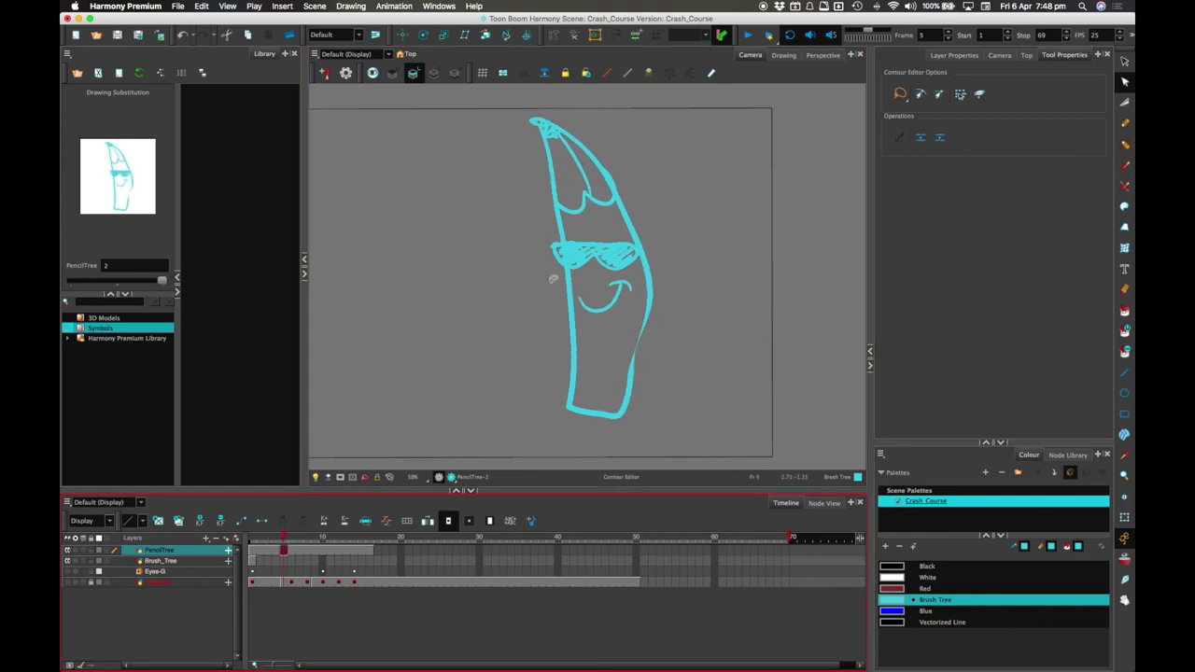
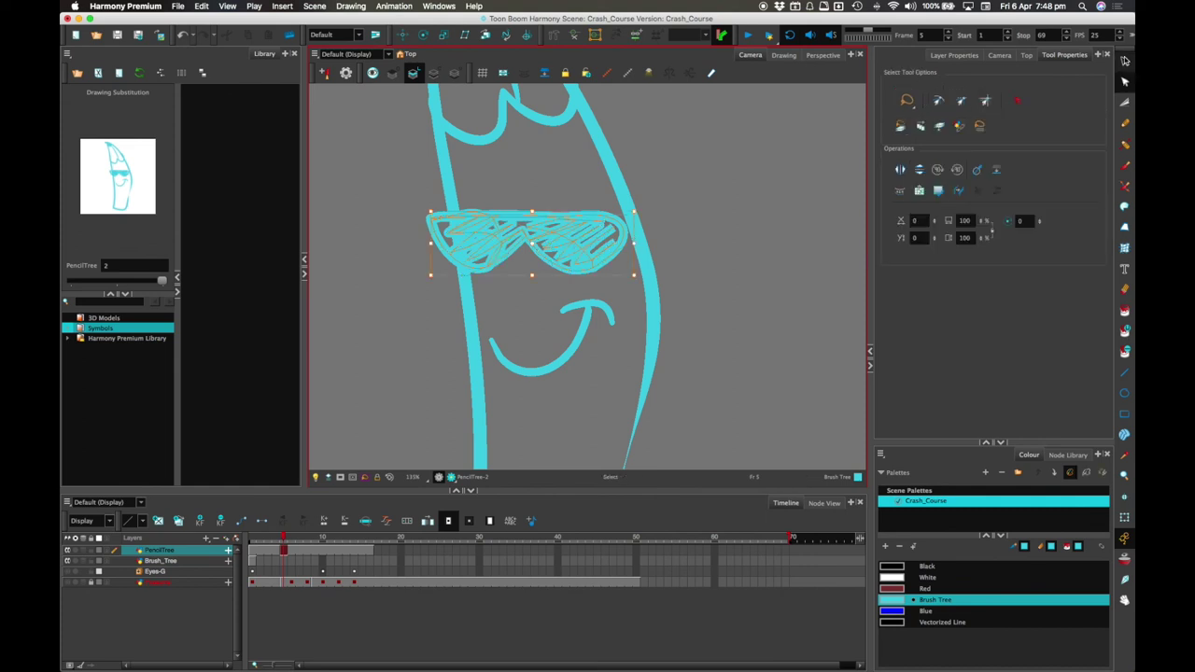
# Step: Smooth the shaded sunglasses' lines on frame 5 again and compare the drawing with the previous one
pyautogui.click(583, 192)
pyautogui.moveTo(555, 288)
pyautogui.mouseDown()
pyautogui.moveTo(585, 270)
pyautogui.moveTo(542, 283)
pyautogui.moveTo(558, 285)
pyautogui.mouseUp()
pyautogui.click(681, 224)
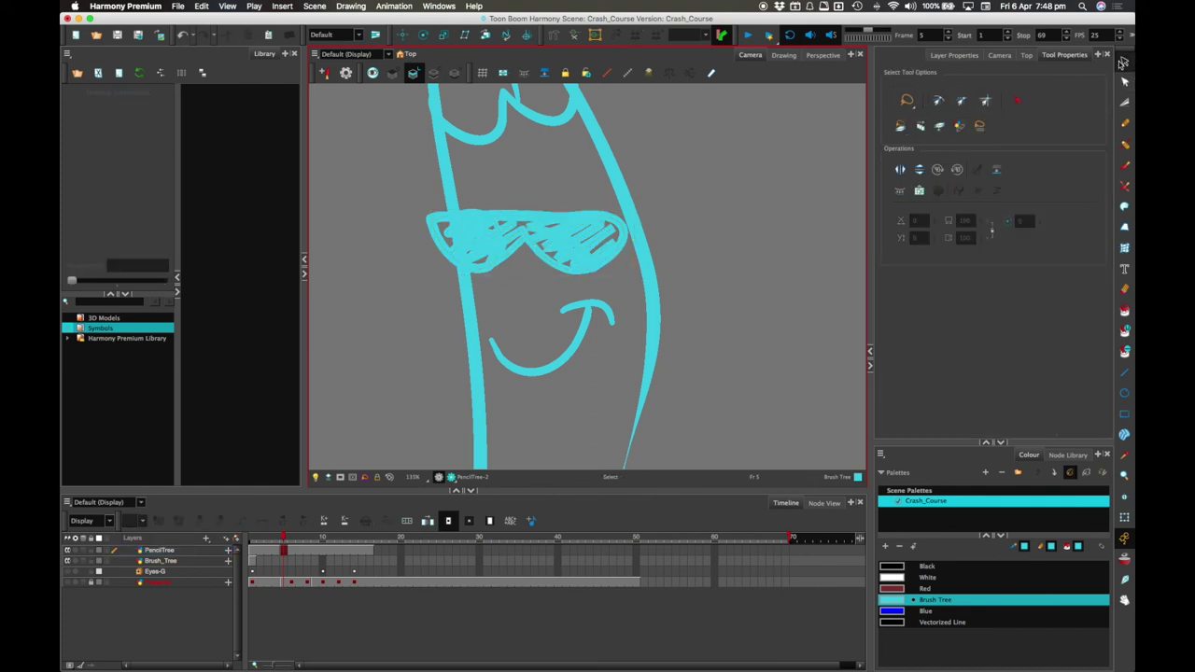
pyautogui.click(573, 240)
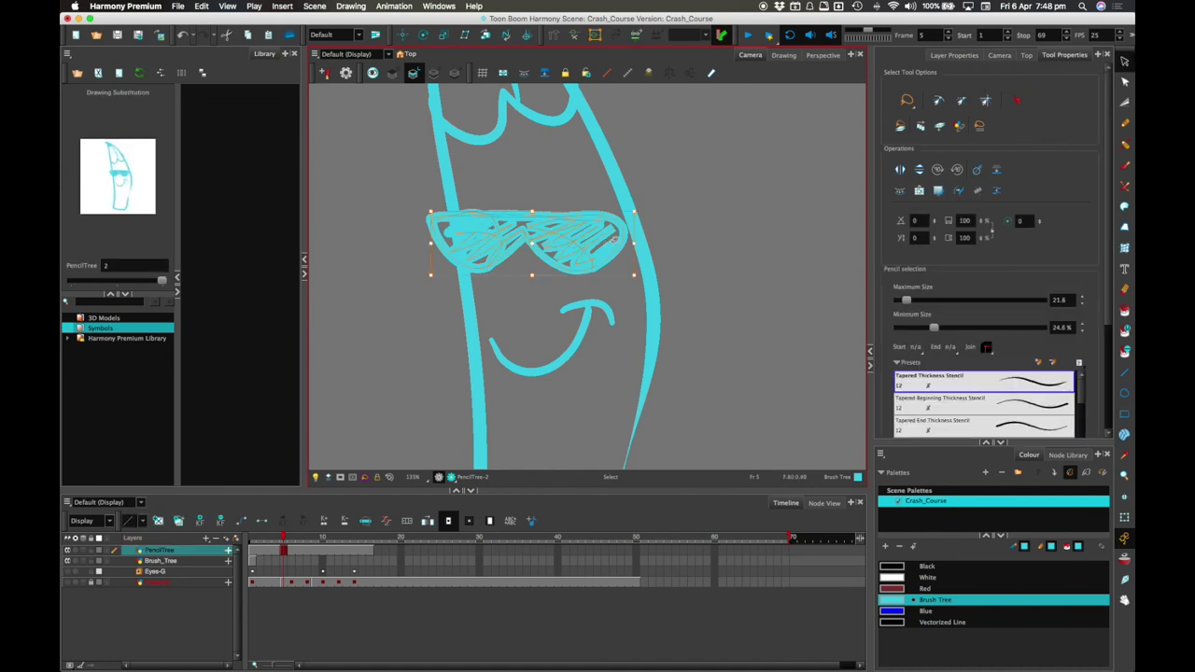
pyautogui.moveTo(492, 222)
pyautogui.mouseDown()
pyautogui.moveTo(511, 213)
pyautogui.moveTo(519, 240)
pyautogui.mouseUp()
pyautogui.click(977, 169)
pyautogui.click(956, 175)
pyautogui.moveTo(277, 539); pyautogui.dragTo(282, 539)
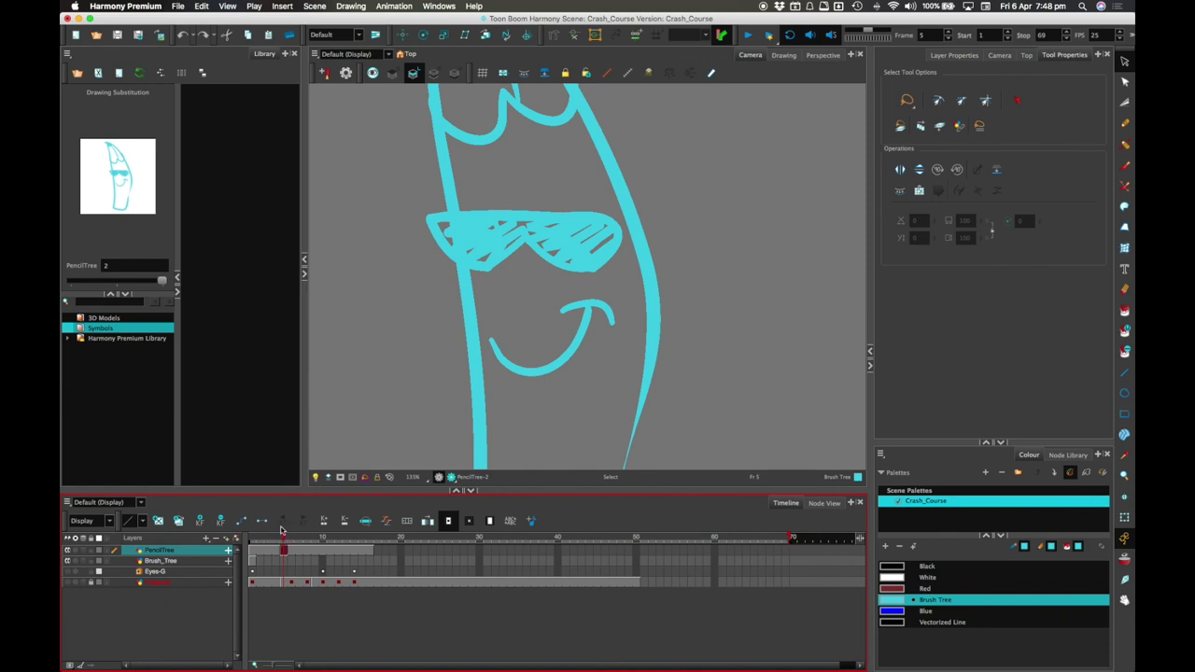
pyautogui.scroll(-3, 678, 301)
pyautogui.click(698, 241)
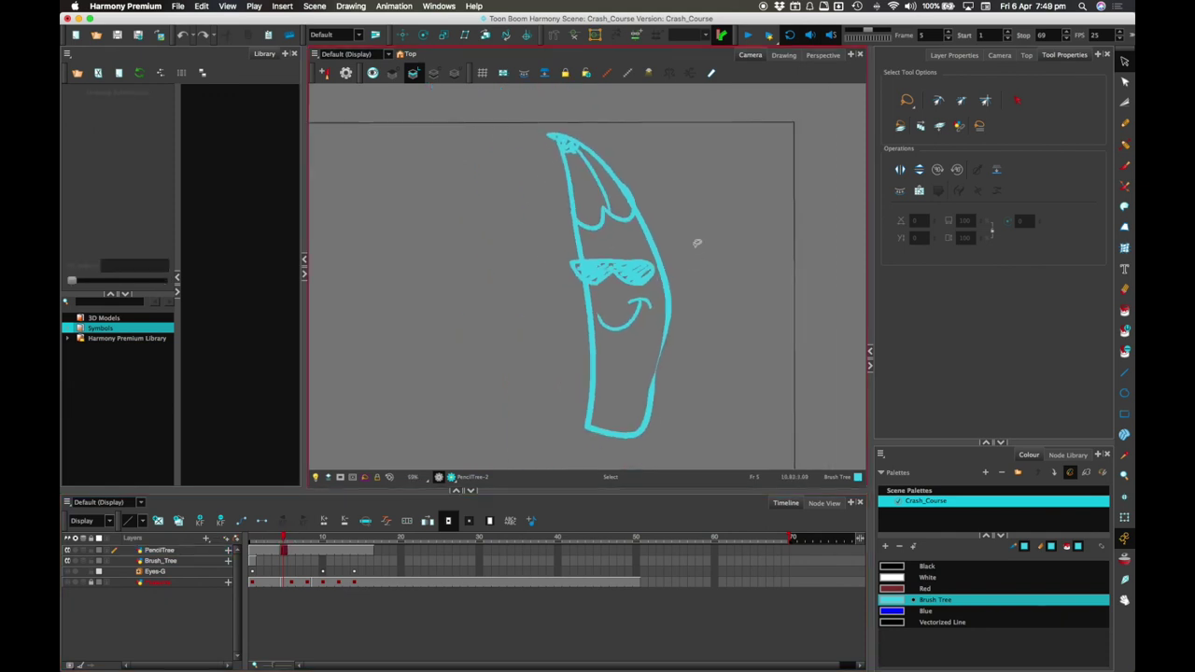
pyautogui.moveTo(280, 537); pyautogui.dragTo(283, 538)
# Step: Select the smile's lines on frame 5 and smooth both its curve and its hooked end
pyautogui.click(632, 327)
pyautogui.click(626, 333)
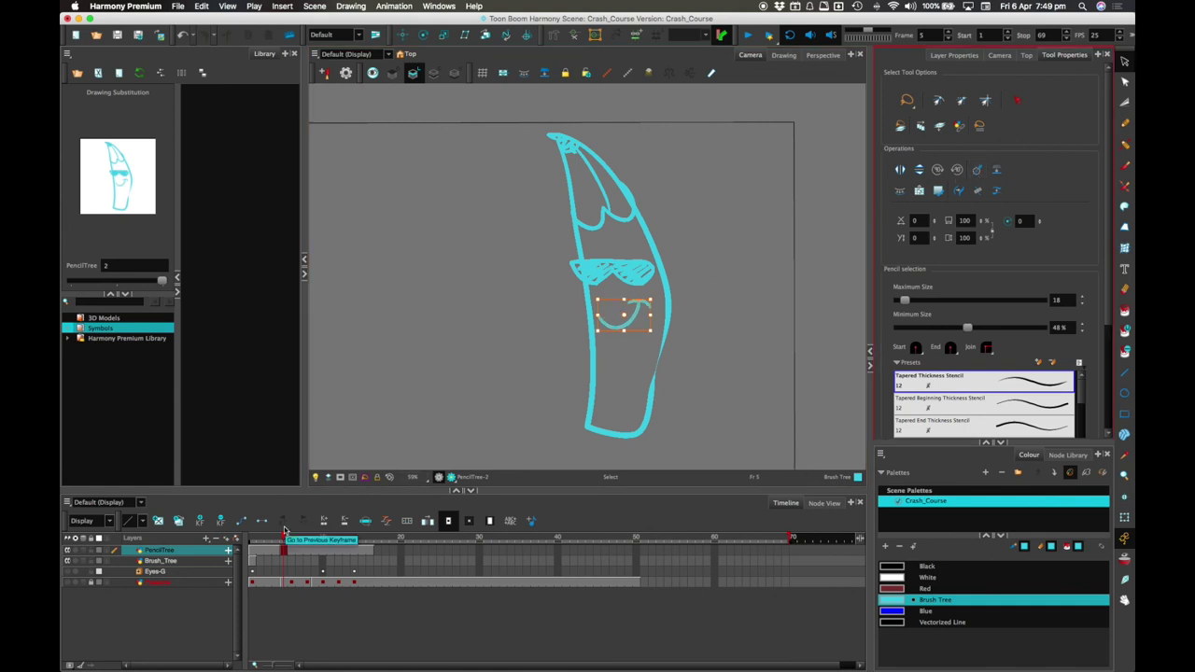
pyautogui.click(978, 169)
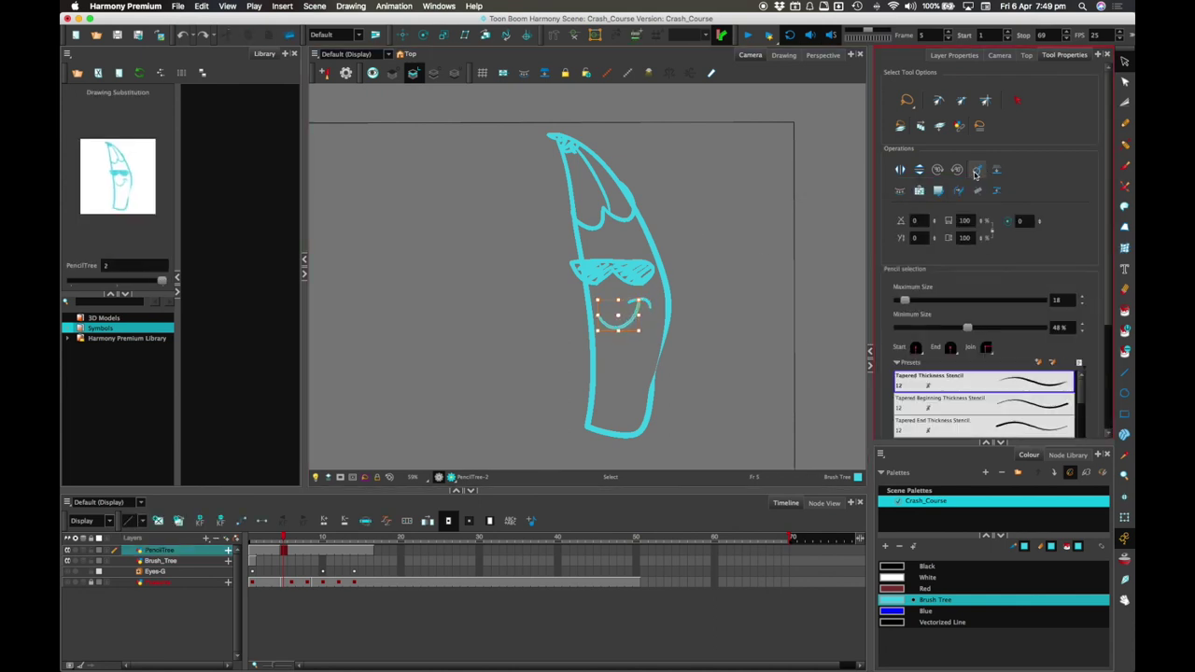
pyautogui.hotkey('ctrl', 'a')
pyautogui.moveTo(654, 293); pyautogui.dragTo(641, 325)
pyautogui.click(976, 169)
pyautogui.click(657, 316)
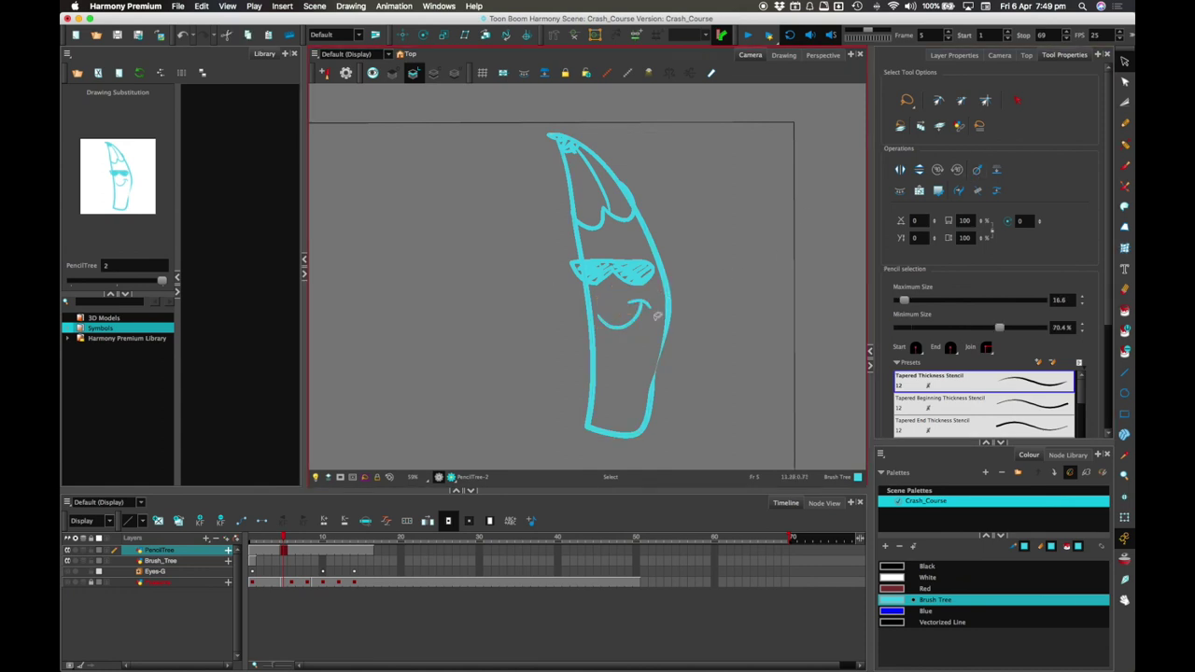
# Step: Check the smoothed smile by moving between frames 4 and 5
pyautogui.moveTo(284, 533); pyautogui.dragTo(285, 533)
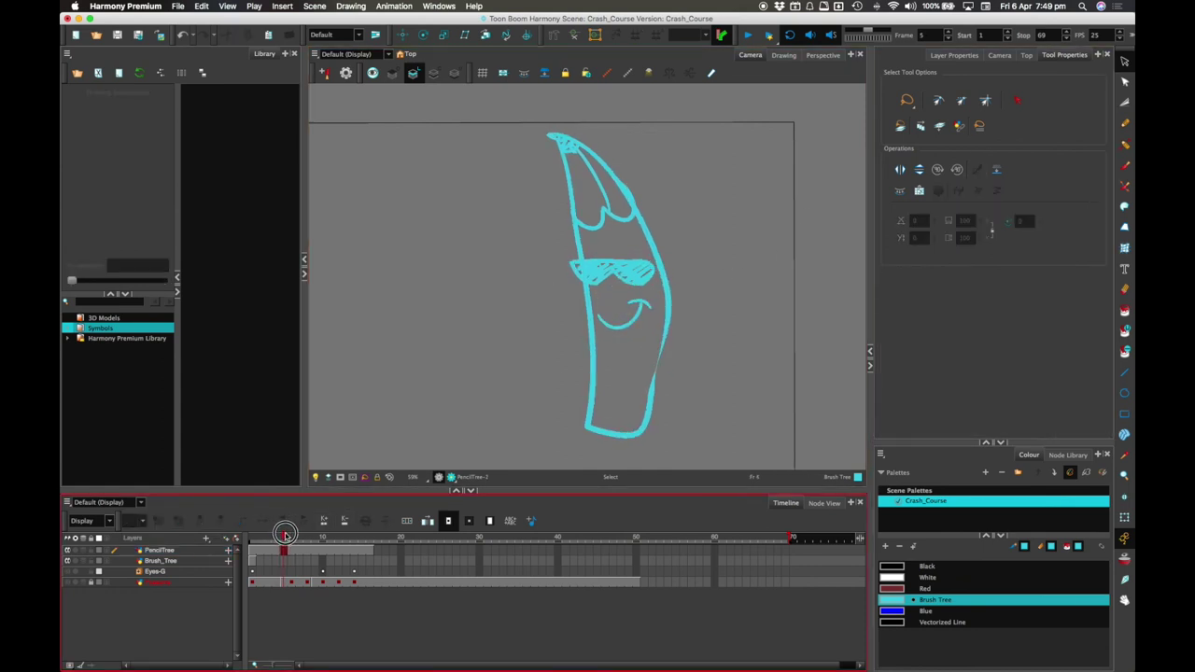
pyautogui.click(650, 311)
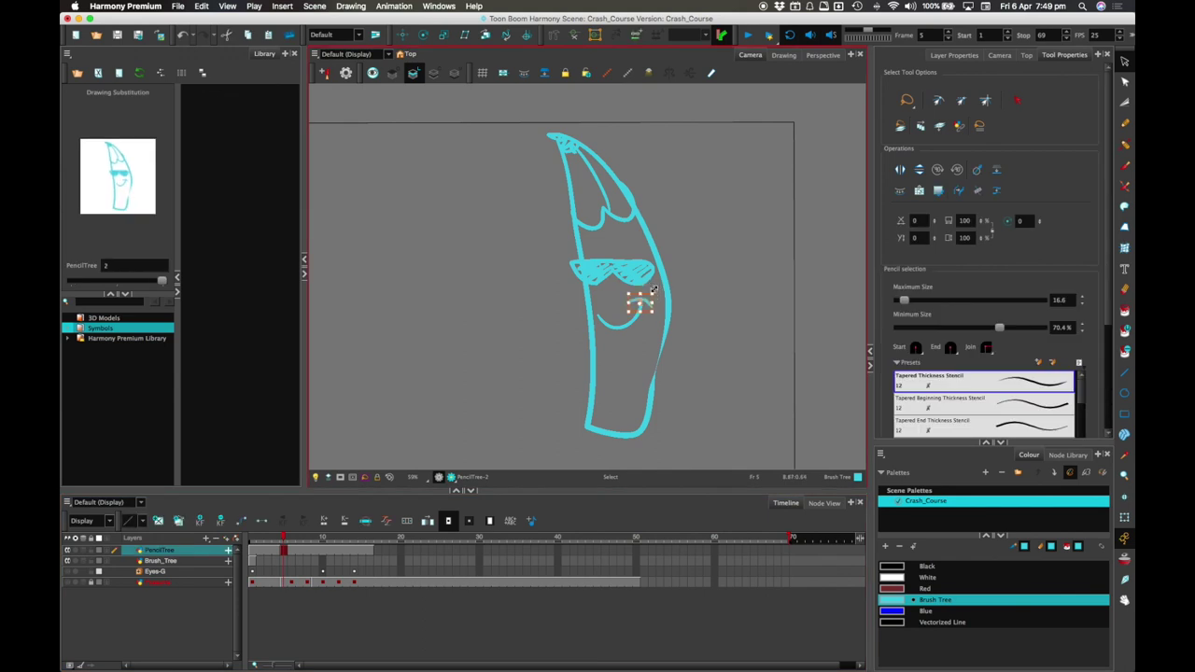
pyautogui.click(631, 318)
pyautogui.moveTo(287, 535); pyautogui.dragTo(276, 532)
pyautogui.click(273, 535)
pyautogui.click(282, 535)
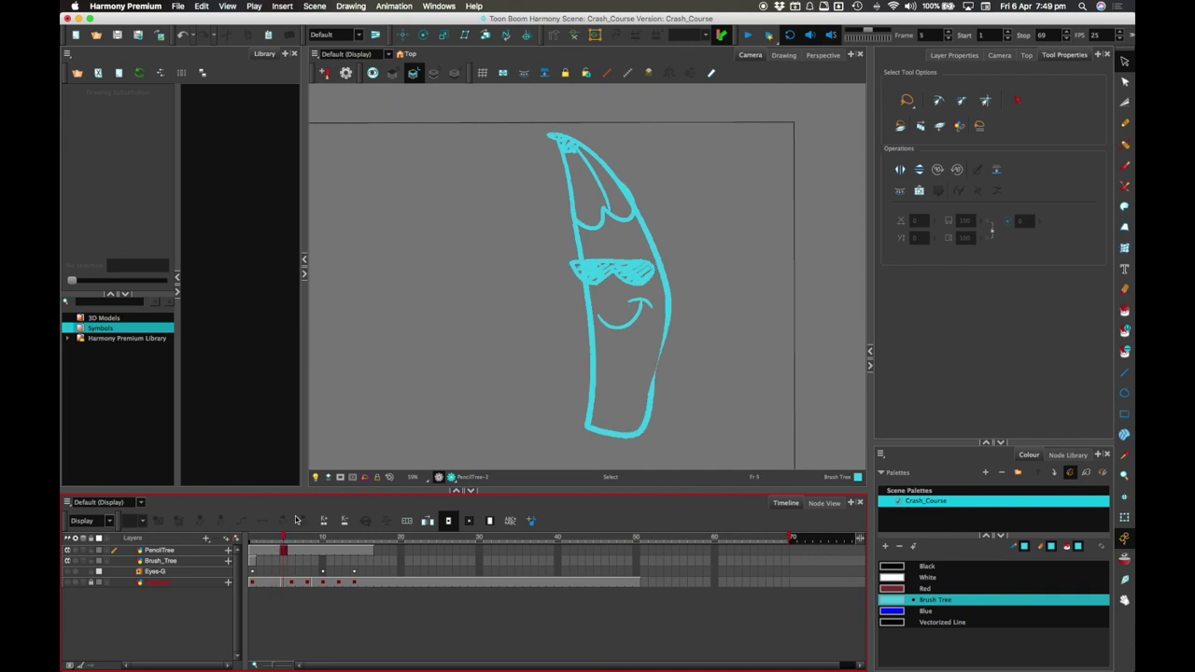
# Step: Adjust a contour point and its handle on the trunk's right edge on frame 5, and compare it with the earlier drawing
pyautogui.click(1124, 81)
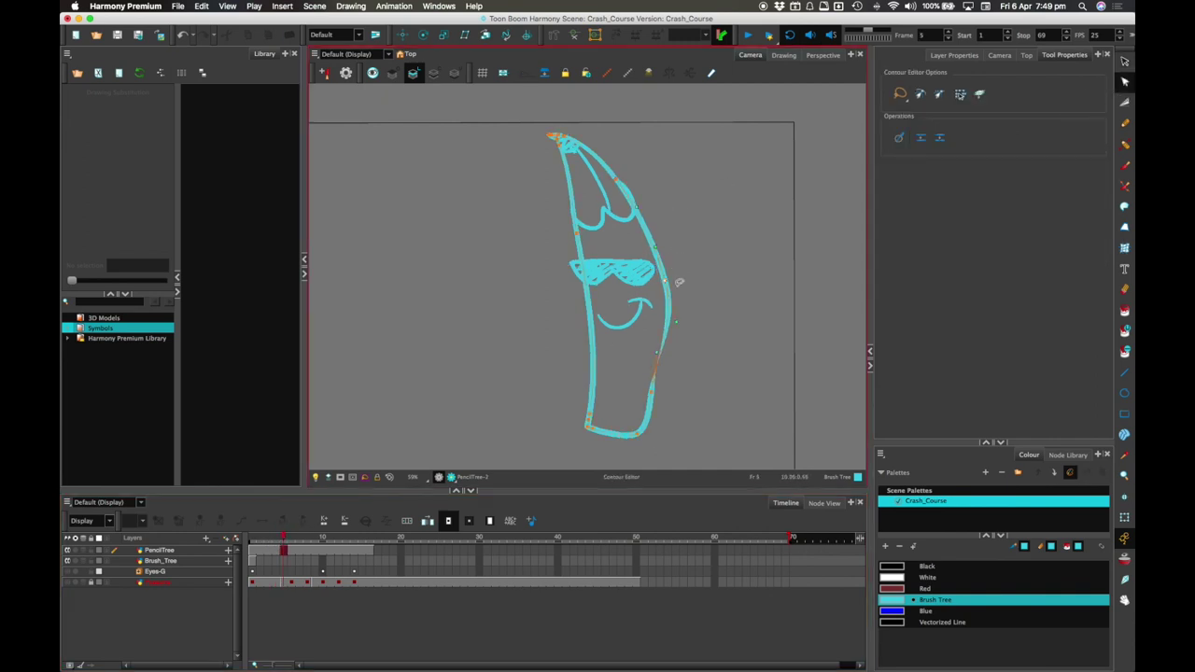
pyautogui.moveTo(665, 280); pyautogui.dragTo(657, 237)
pyautogui.moveTo(675, 322); pyautogui.dragTo(666, 276)
pyautogui.click(282, 538)
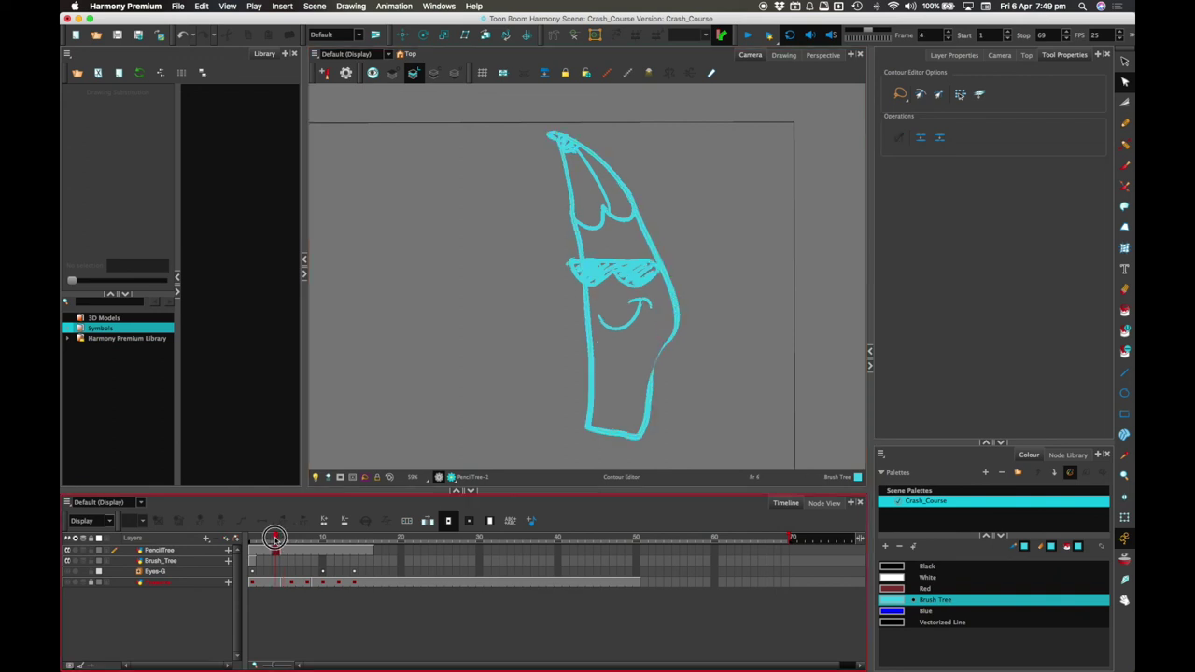
pyautogui.moveTo(283, 536); pyautogui.dragTo(245, 533)
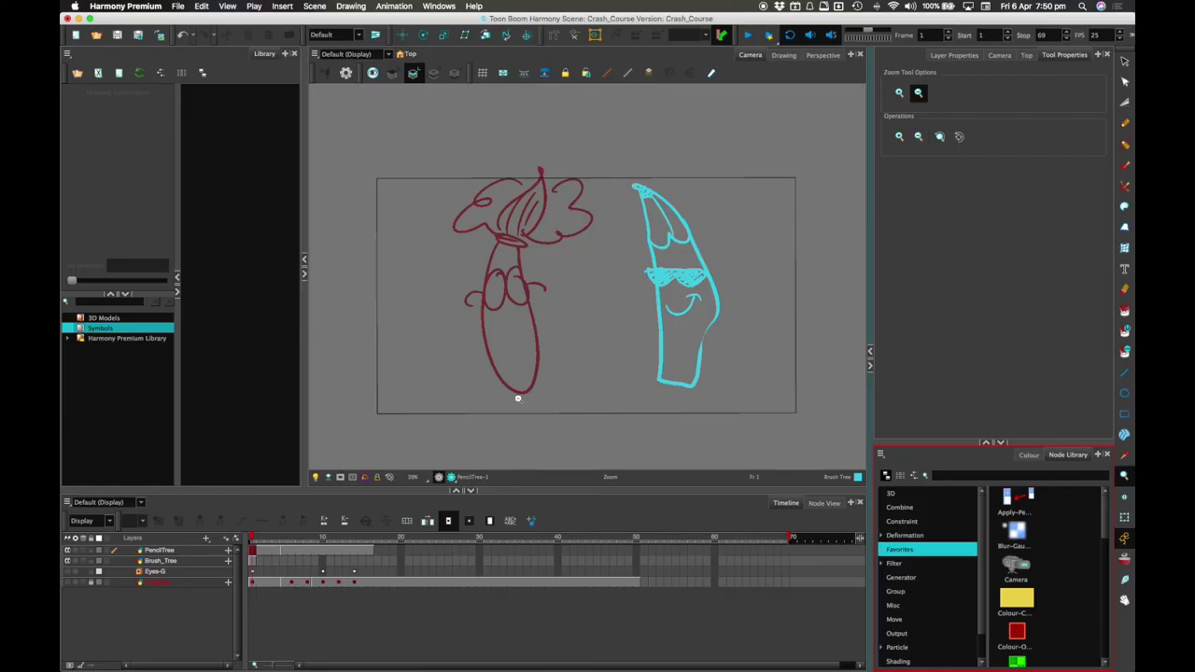
# Step: Activate the Brush_Tree layer on frame 1 and reshape both sides of the trunk outline with the Centerline Editor
pyautogui.click(539, 329)
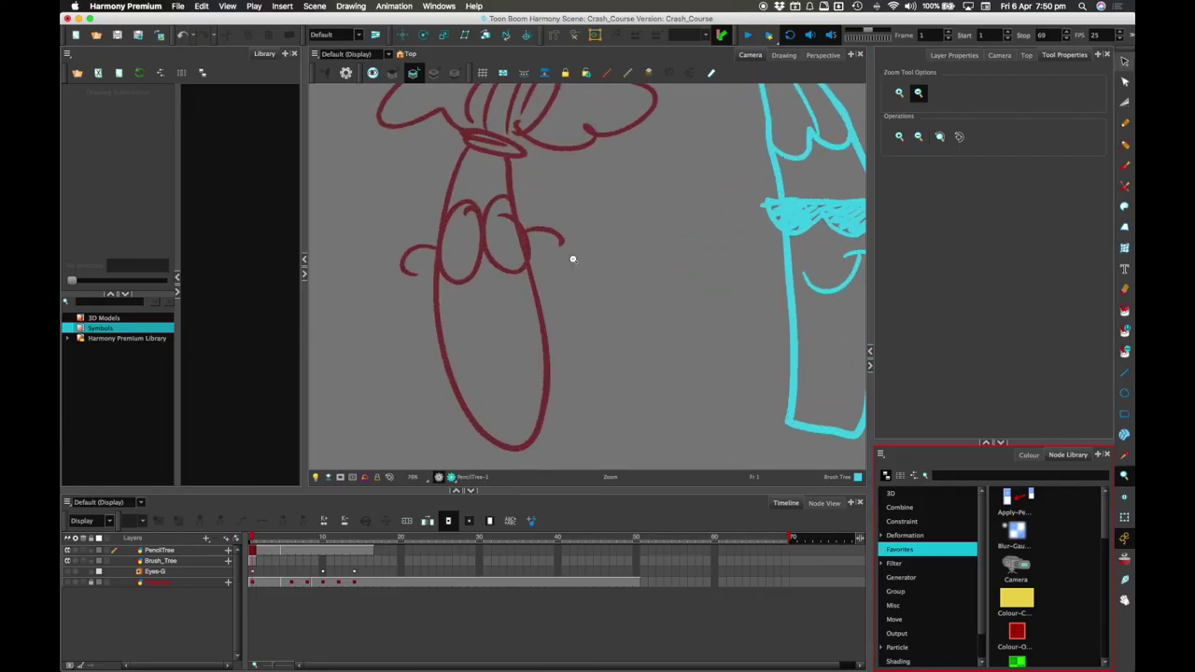
pyautogui.click(197, 564)
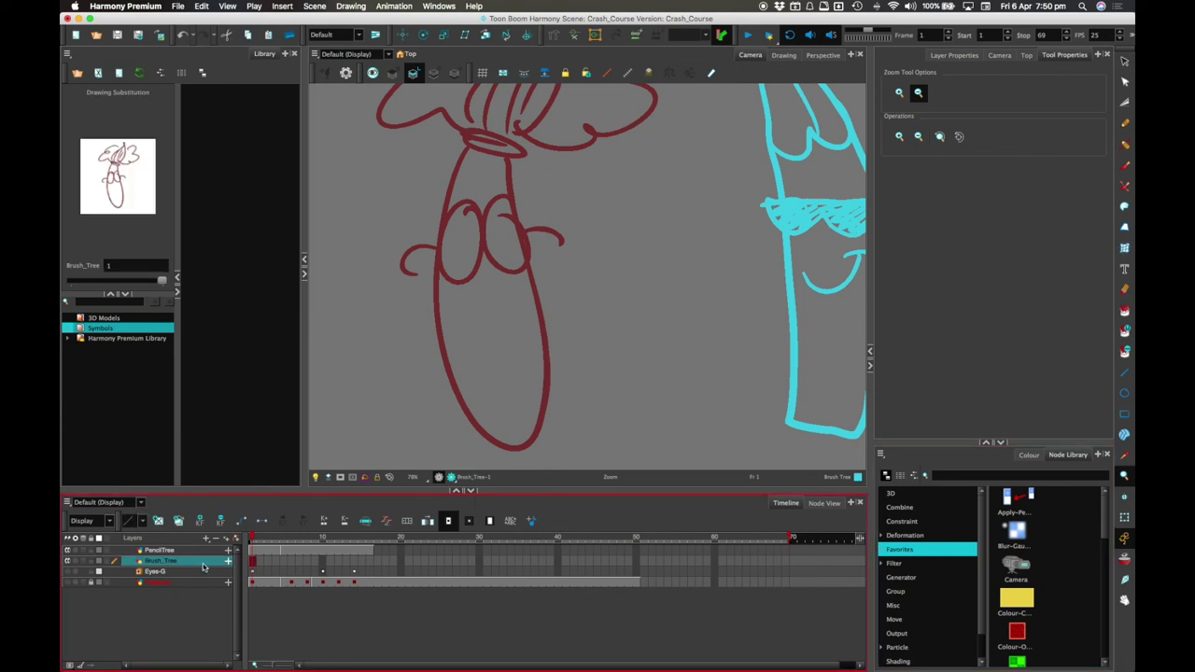
pyautogui.moveTo(555, 288); pyautogui.dragTo(668, 320)
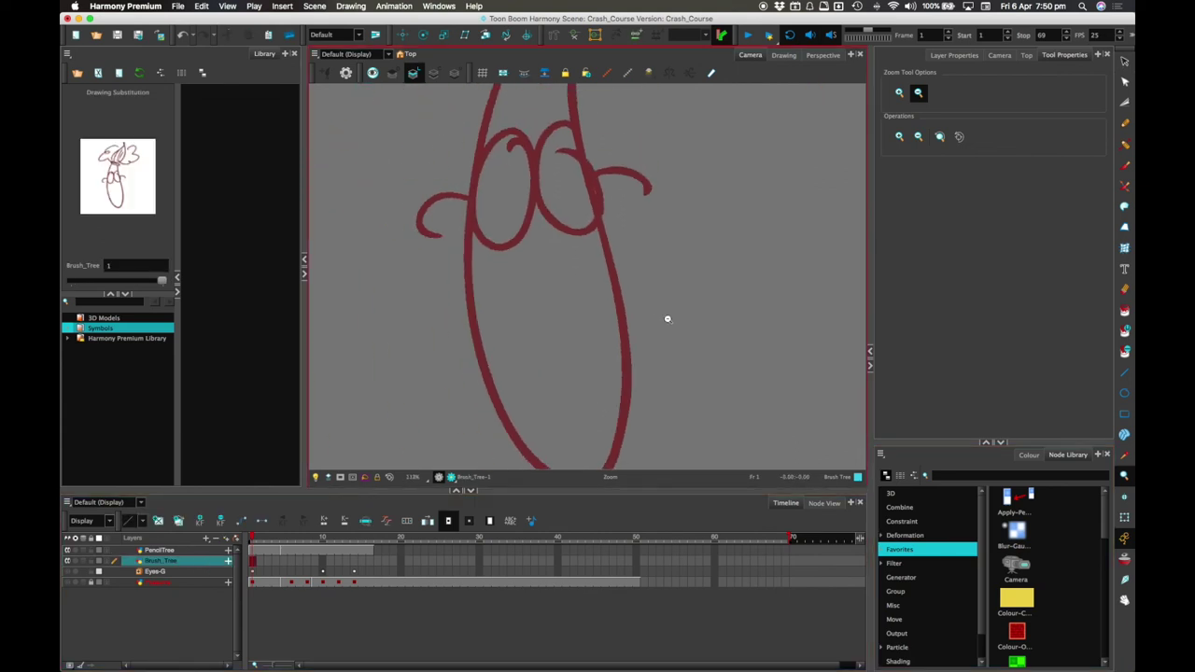
pyautogui.click(1125, 60)
pyautogui.click(470, 391)
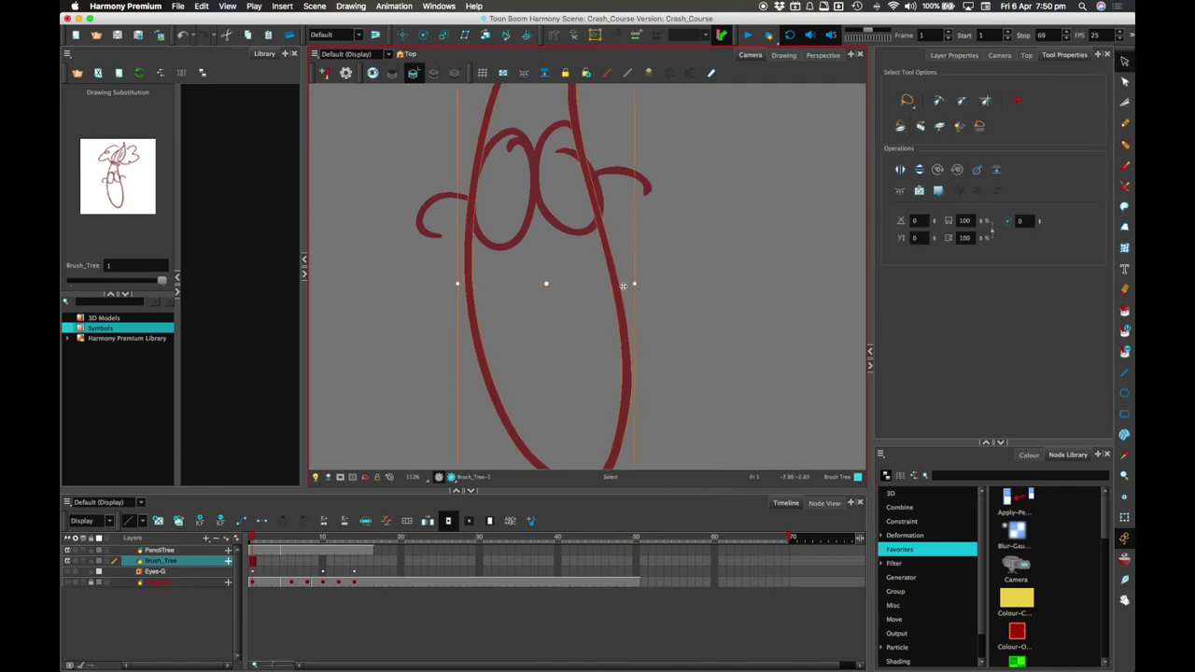
pyautogui.click(1122, 188)
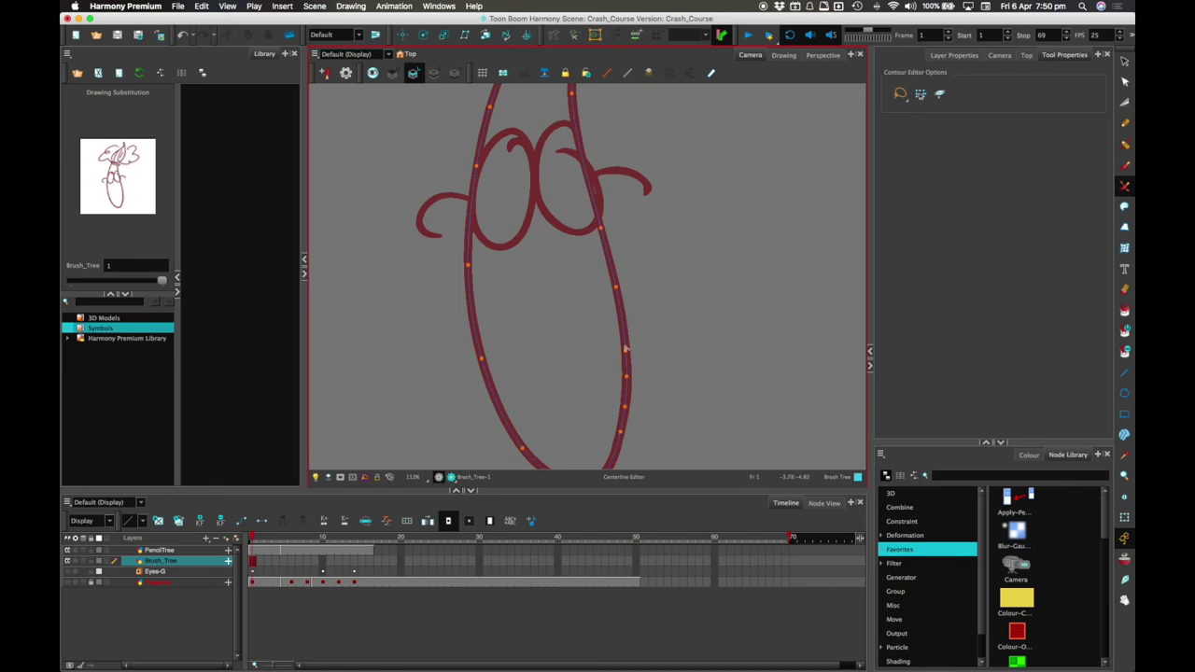
pyautogui.moveTo(624, 338)
pyautogui.mouseDown()
pyautogui.moveTo(639, 332)
pyautogui.moveTo(620, 329)
pyautogui.moveTo(625, 359)
pyautogui.moveTo(625, 342)
pyautogui.mouseUp()
pyautogui.moveTo(488, 373)
pyautogui.mouseDown()
pyautogui.moveTo(496, 358)
pyautogui.moveTo(492, 381)
pyautogui.mouseUp()
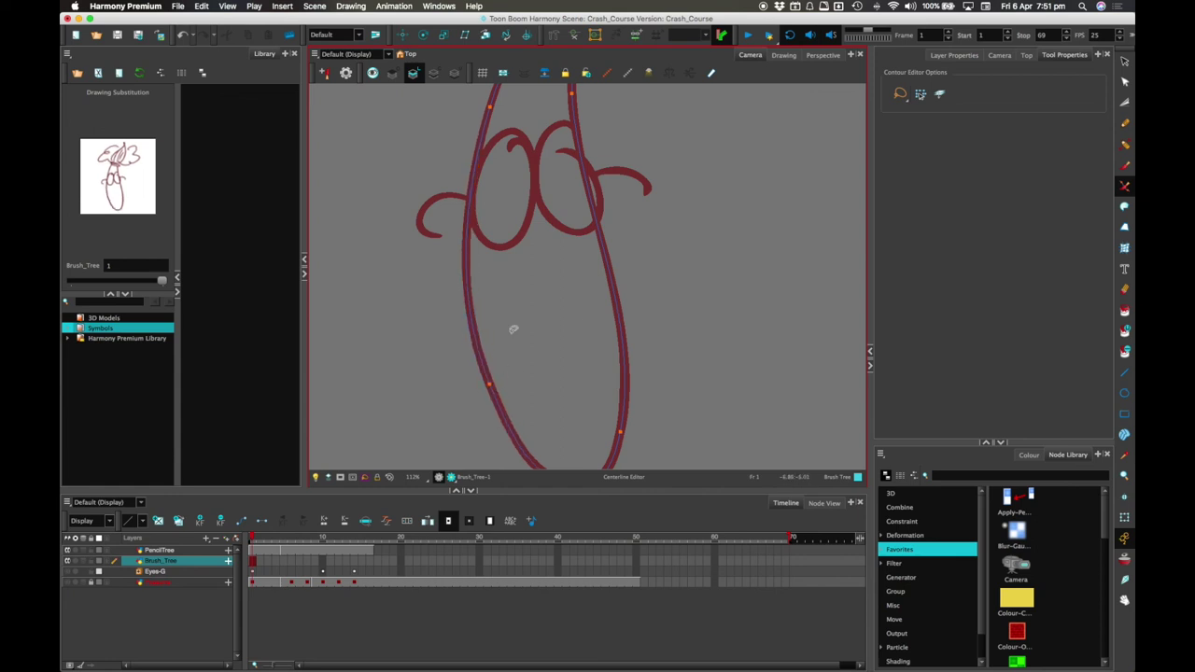
# Step: Widen the lower right curve of the brush tree's trunk by adjusting its centreline point and handles
pyautogui.press('2')
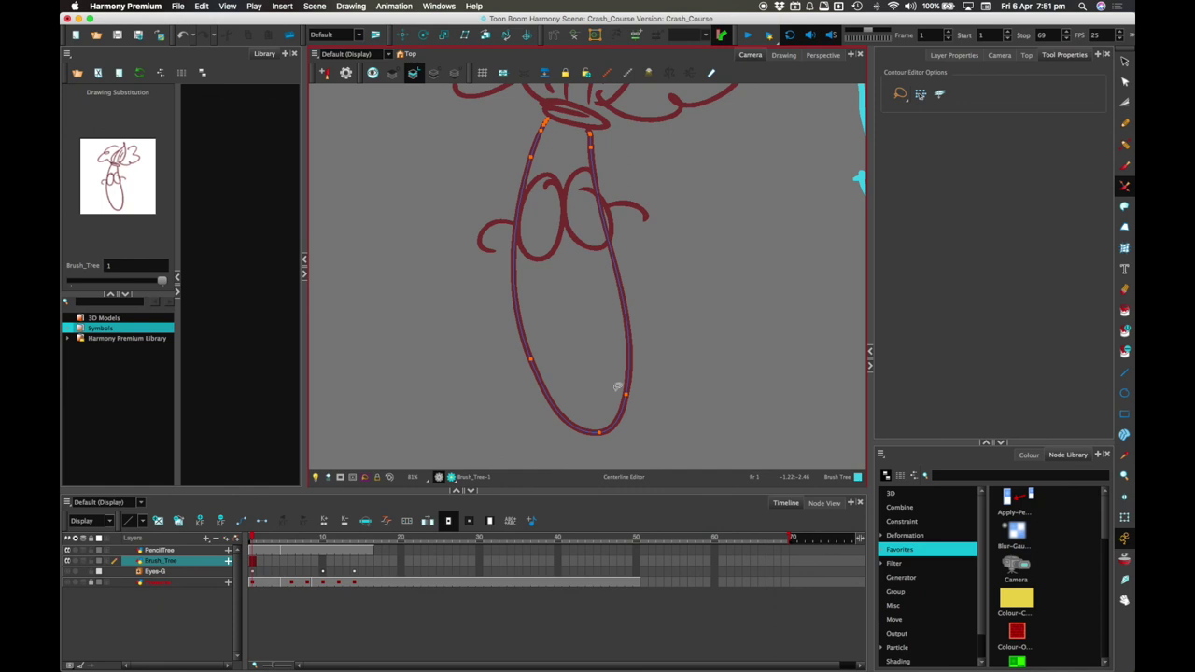
pyautogui.click(628, 389)
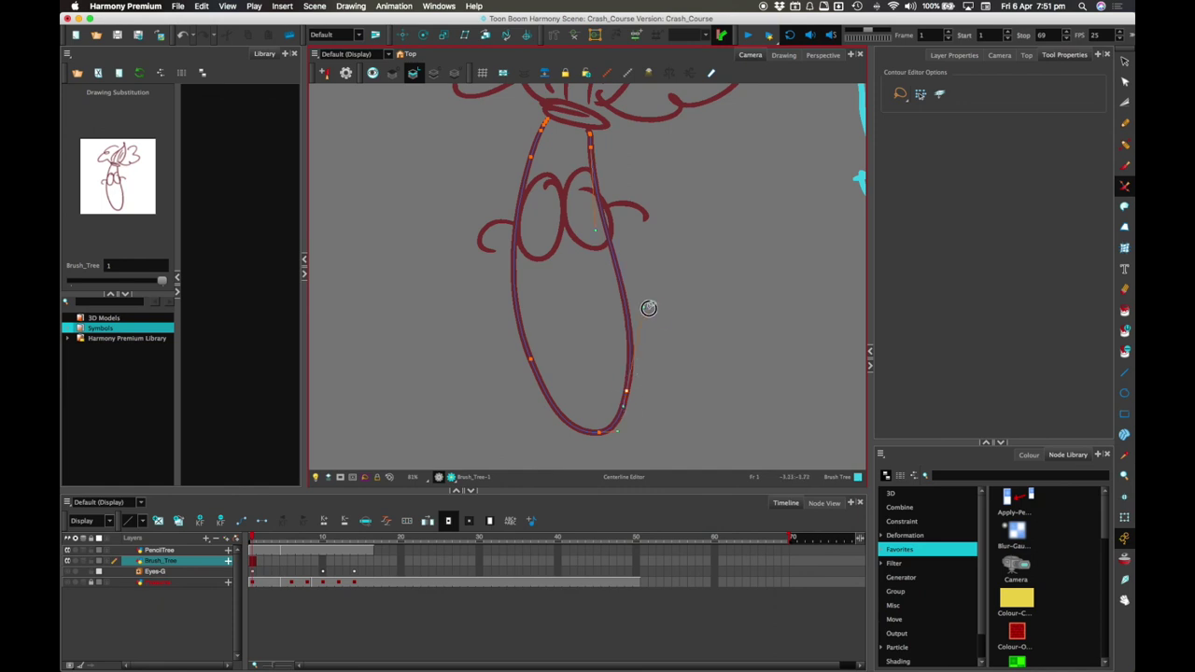
pyautogui.moveTo(651, 306); pyautogui.dragTo(659, 315)
pyautogui.moveTo(621, 404)
pyautogui.mouseDown()
pyautogui.moveTo(643, 407)
pyautogui.moveTo(618, 409)
pyautogui.moveTo(634, 388)
pyautogui.mouseUp()
pyautogui.moveTo(666, 319); pyautogui.dragTo(646, 305)
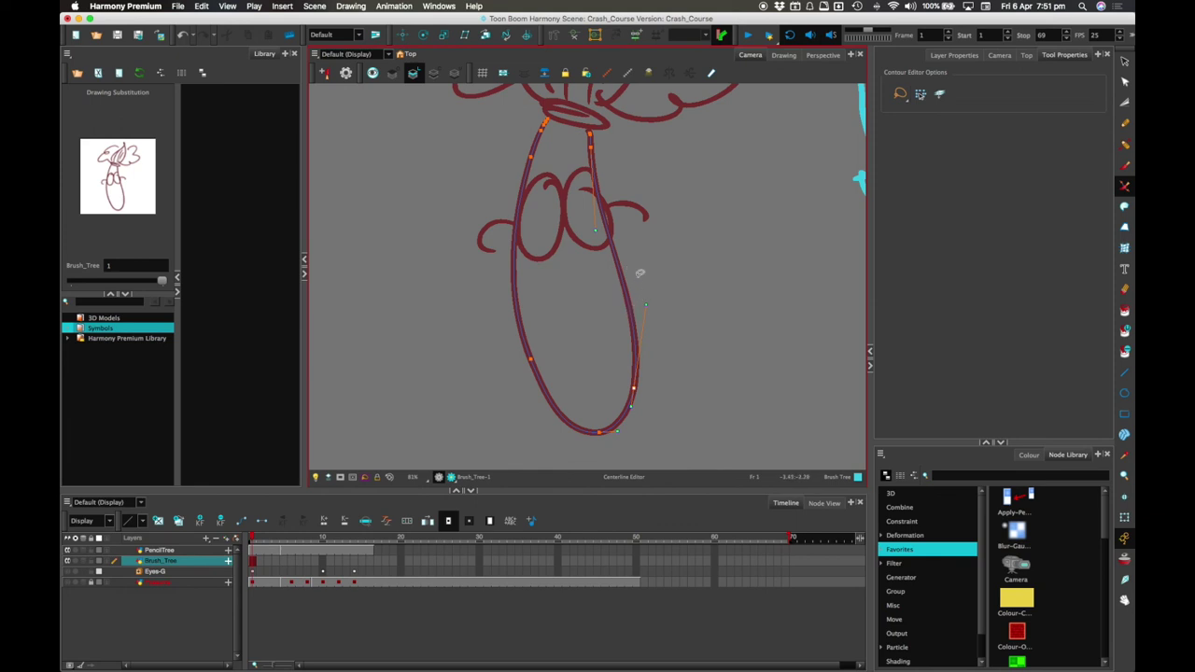
pyautogui.click(634, 284)
# Step: Thin the right trunk line of the brush tree using the Eraser preset with a maximum size of 5.6
pyautogui.click(1123, 290)
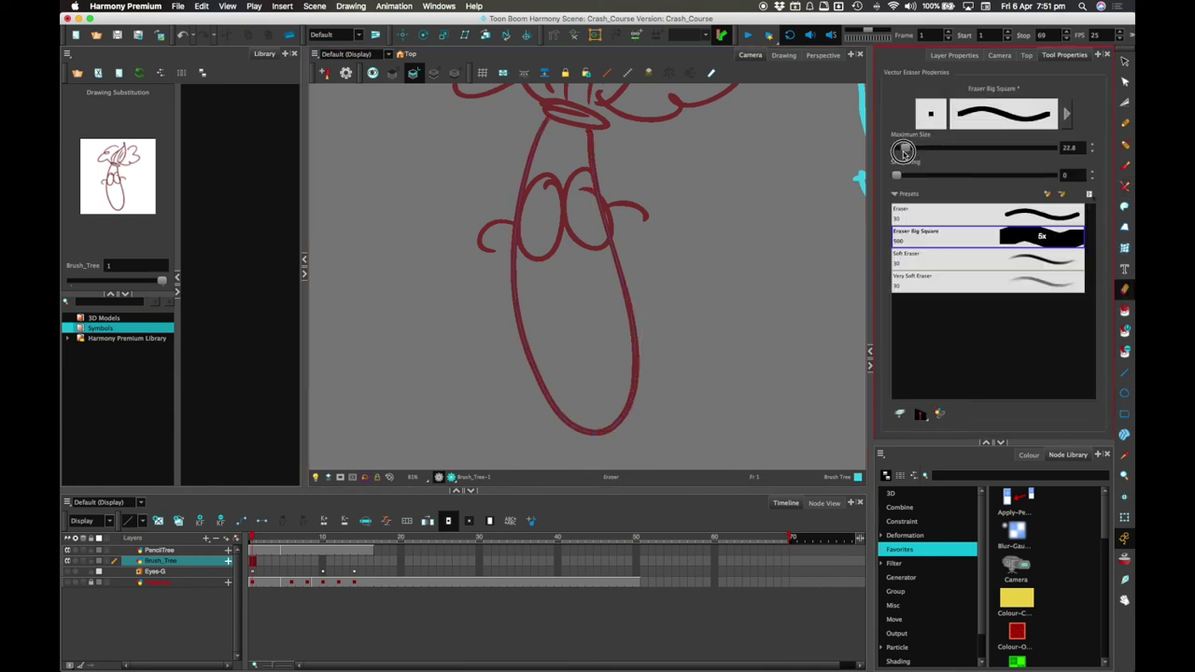
pyautogui.click(967, 214)
pyautogui.moveTo(908, 147); pyautogui.dragTo(893, 145)
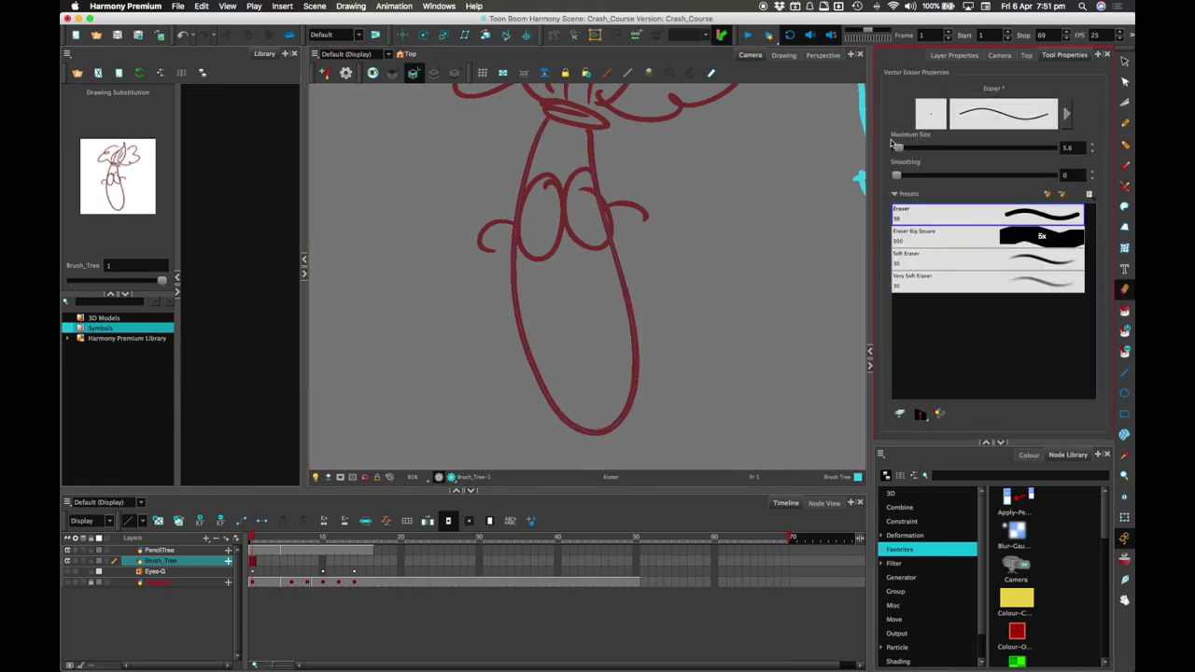
pyautogui.press('v')
pyautogui.scroll(5, 633, 312)
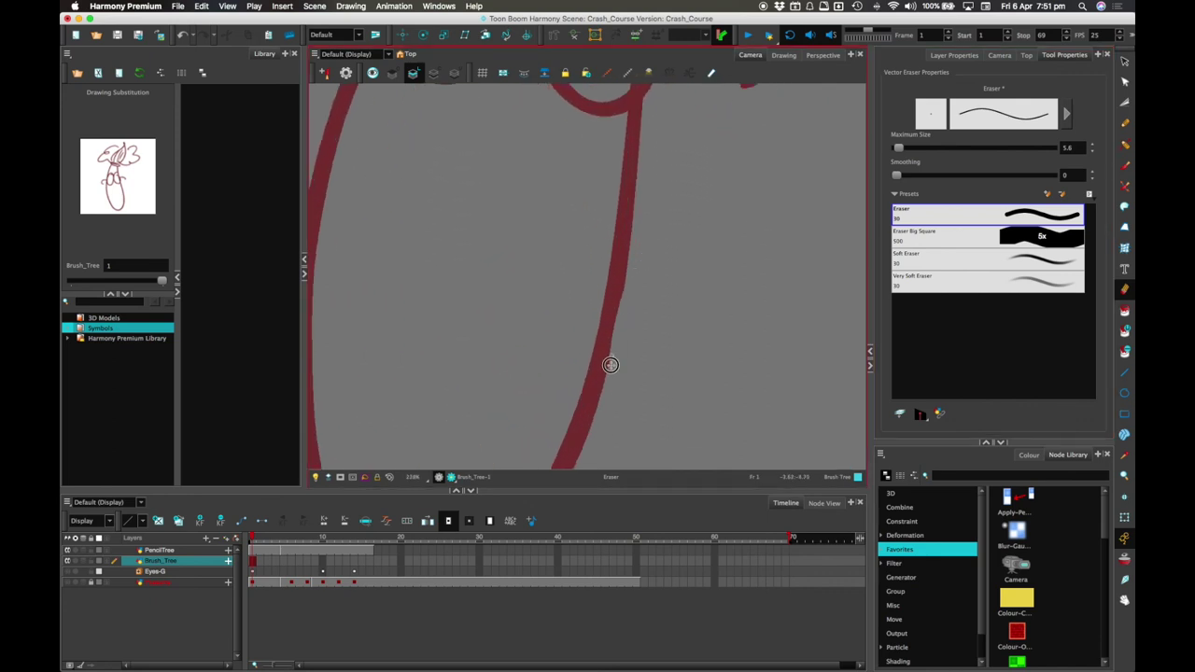
pyautogui.moveTo(631, 260); pyautogui.dragTo(594, 435)
pyautogui.moveTo(617, 328); pyautogui.dragTo(624, 313)
pyautogui.scroll(-3, 625, 313)
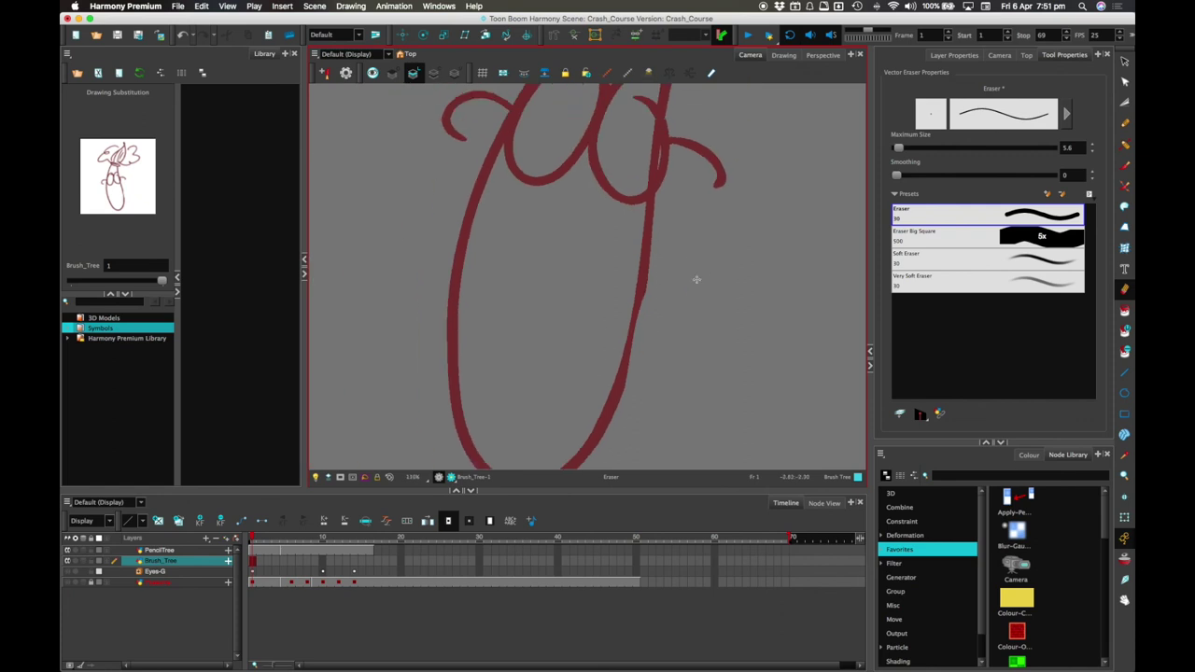
# Step: Select the contour points along the erased part of the right trunk line and smooth them
pyautogui.hotkey('alt', 'q')
pyautogui.hotkey('ctrl', 'a')
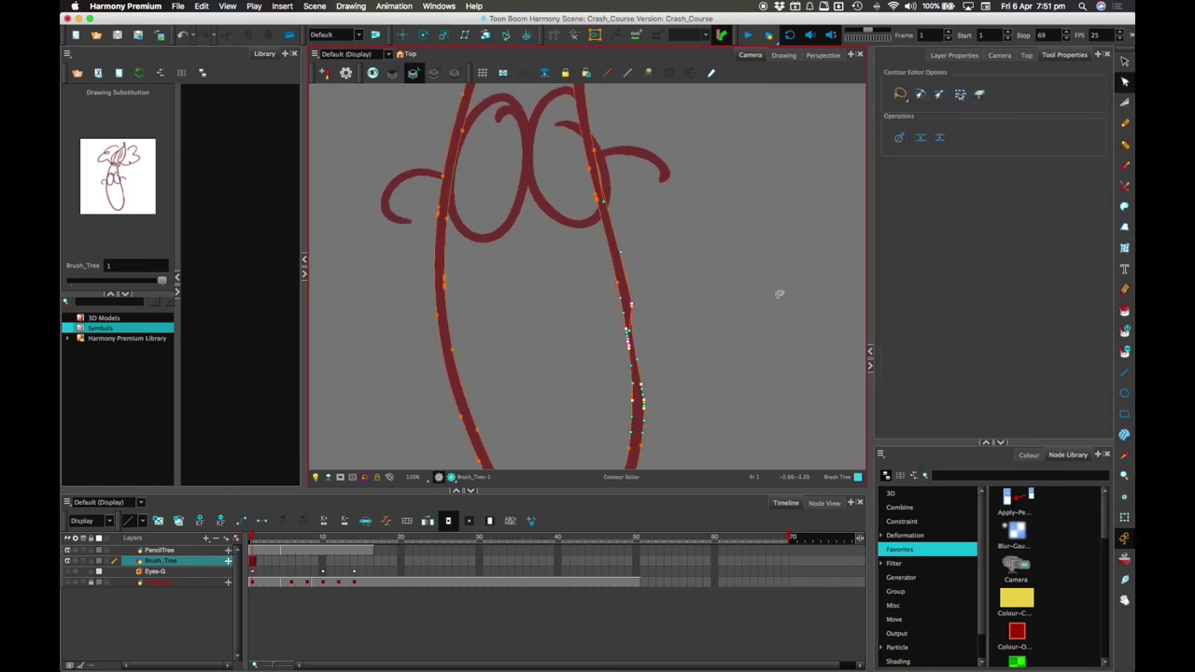
pyautogui.click(700, 267)
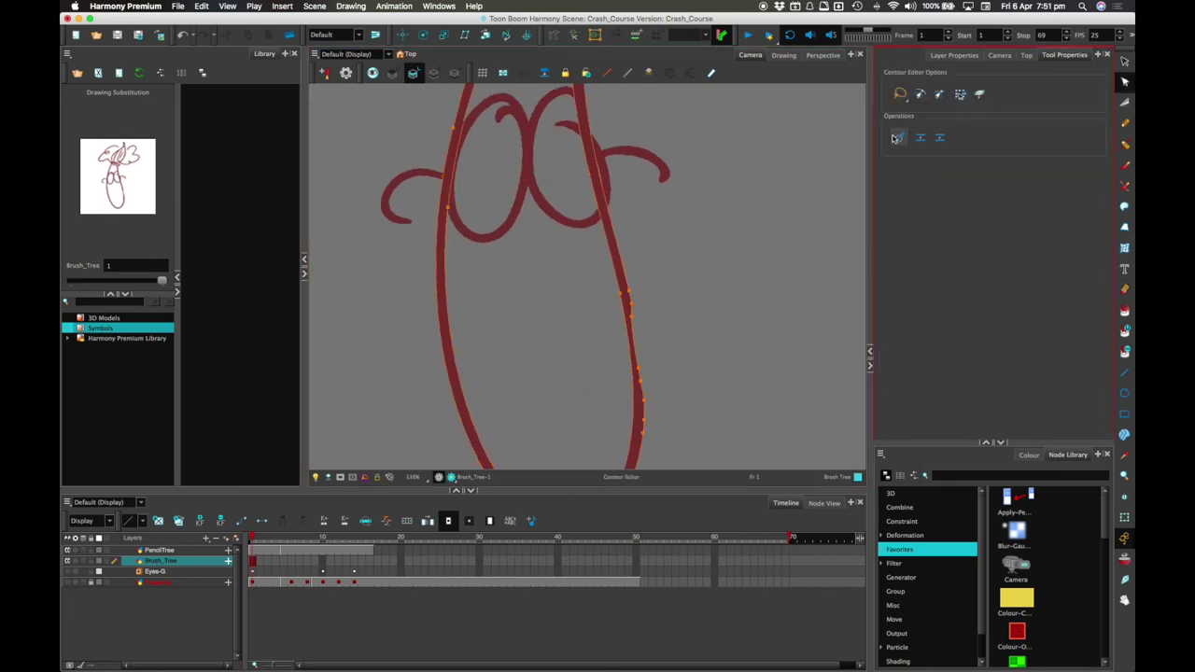
# Step: Bend the thinned part of the brush tree's right trunk line outward with the Centerline Editor
pyautogui.click(1125, 186)
pyautogui.click(628, 338)
pyautogui.moveTo(635, 364)
pyautogui.mouseDown()
pyautogui.moveTo(645, 355)
pyautogui.moveTo(645, 367)
pyautogui.mouseUp()
pyautogui.moveTo(632, 318)
pyautogui.mouseDown()
pyautogui.moveTo(640, 305)
pyautogui.moveTo(626, 304)
pyautogui.mouseUp()
pyautogui.click(667, 289)
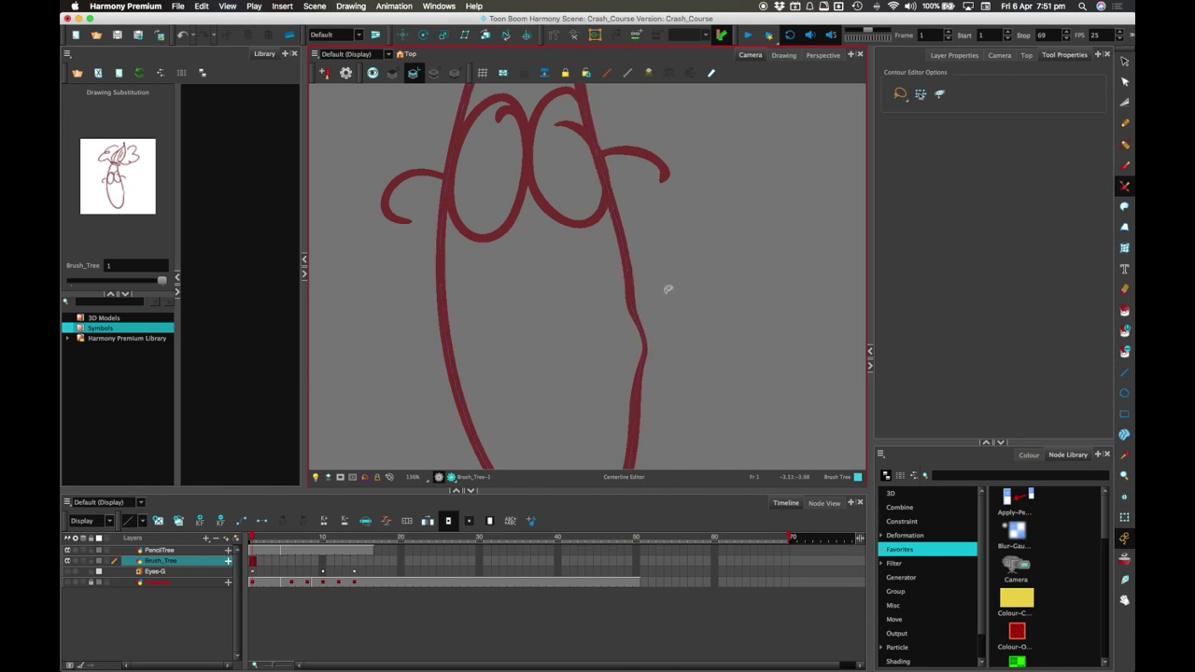
pyautogui.scroll(-3, 685, 349)
pyautogui.scroll(-5, 685, 350)
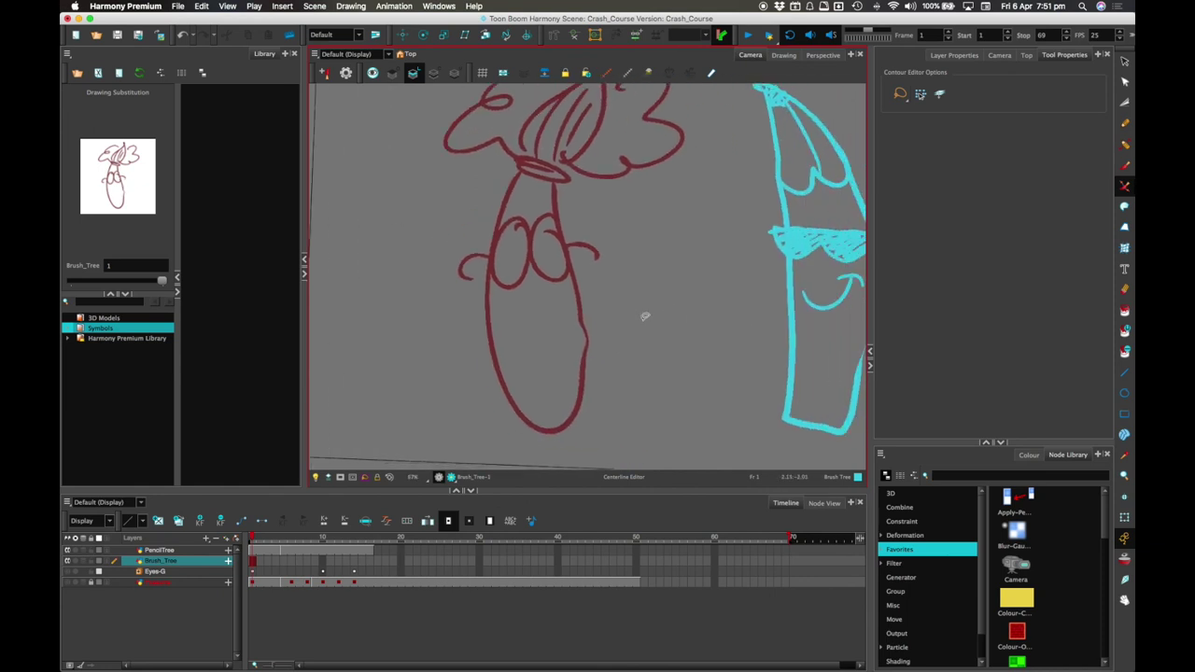
pyautogui.hscroll(2, 695, 320)
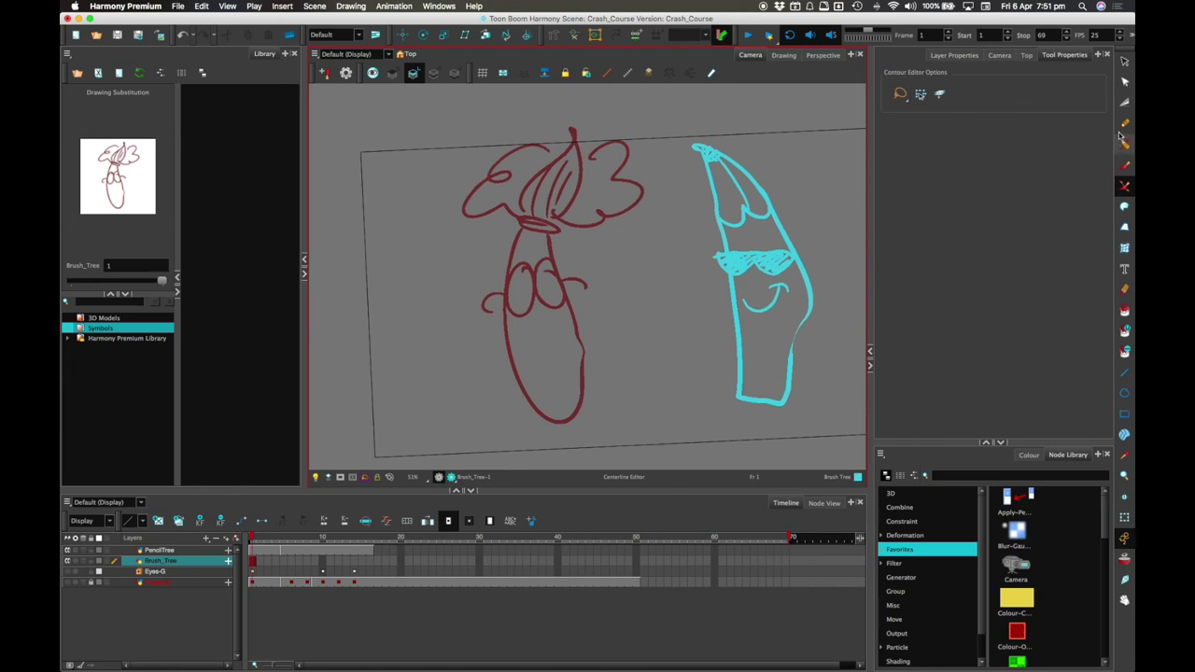
pyautogui.click(1123, 62)
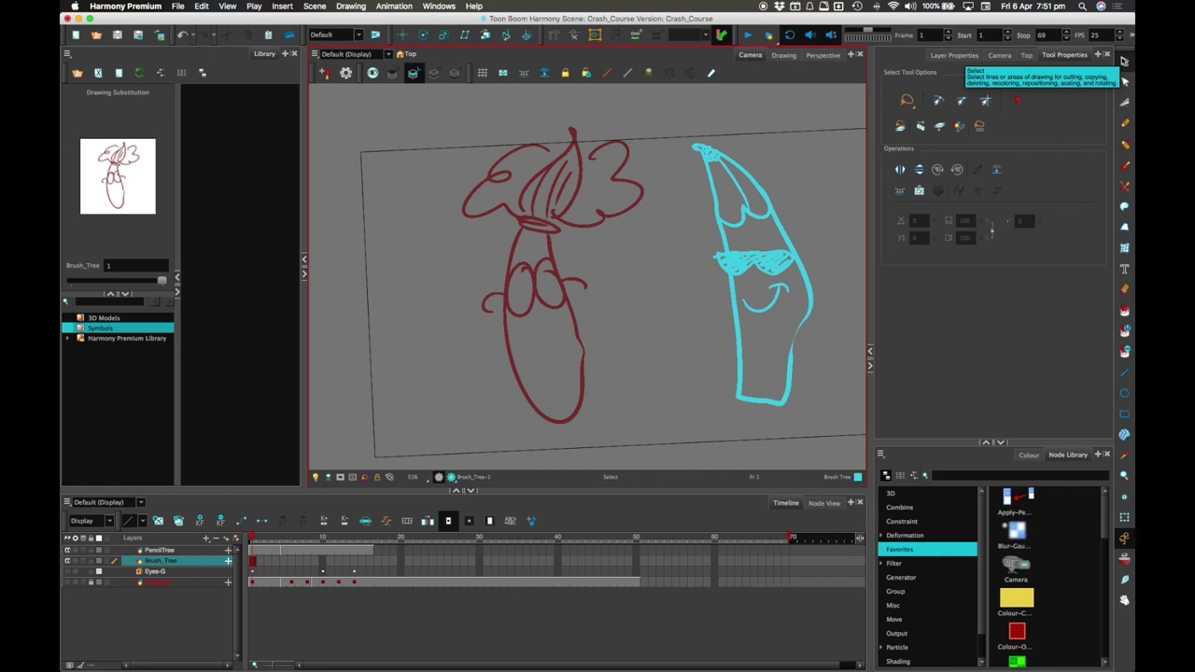
pyautogui.scroll(-2, 693, 302)
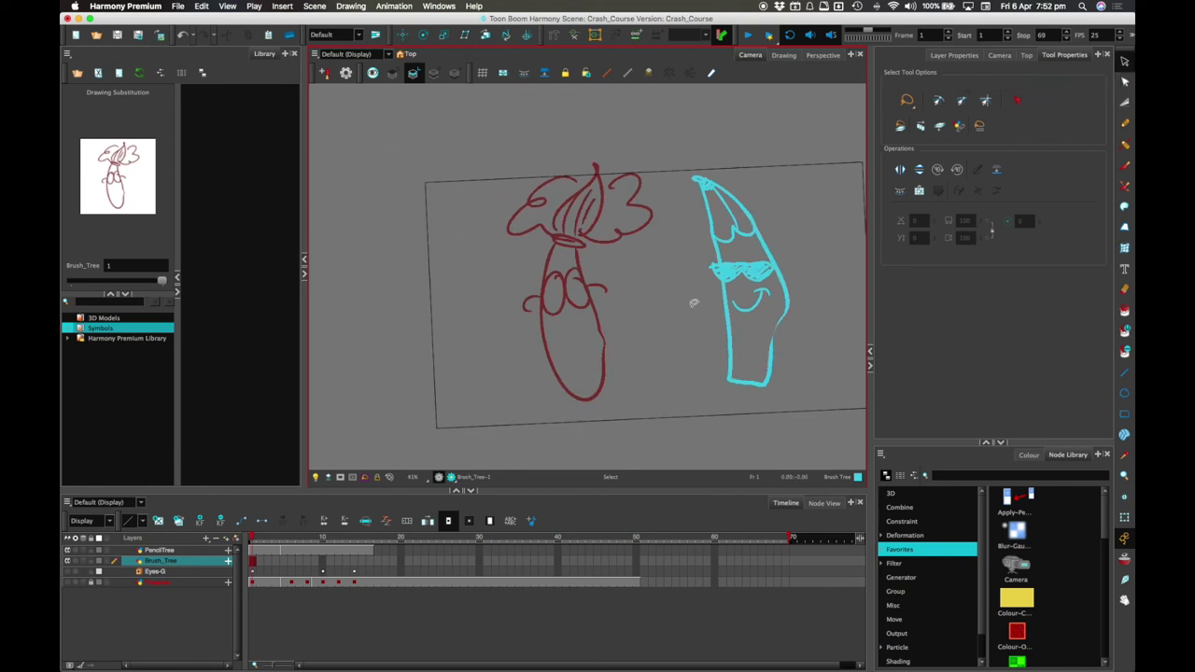